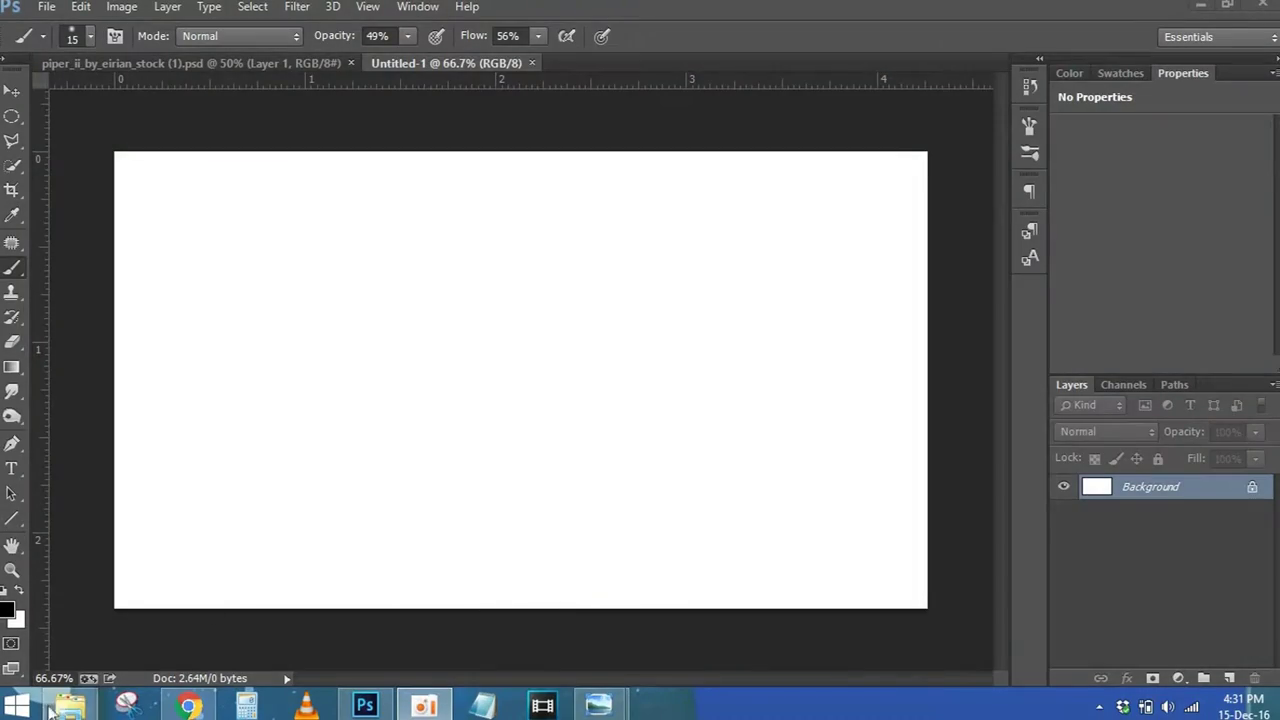
Place the forest017a misty forest photo and stretch it to fill the canvas width
{"action": "left_click", "coordinate": [52, 707]}
{"action": "left_click", "coordinate": [271, 449]}
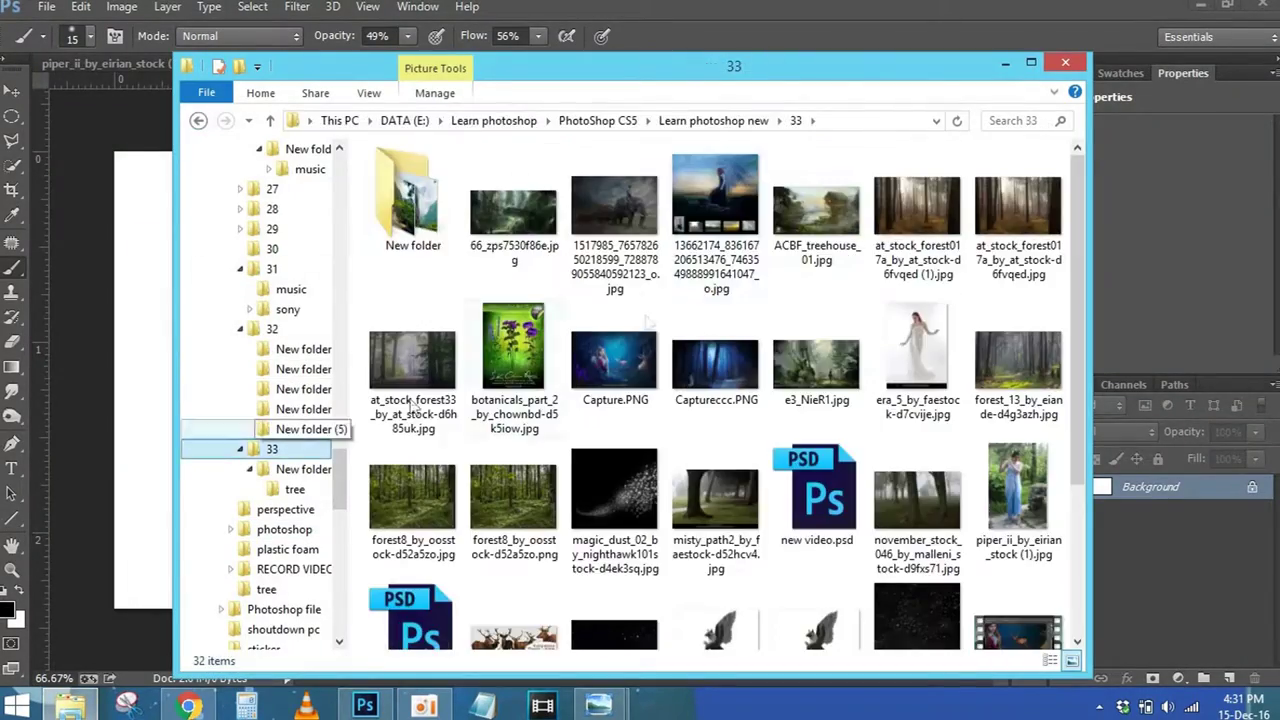
{"action": "mouse_move", "coordinate": [1025, 201]}
{"action": "left_mouse_down"}
{"action": "mouse_move", "coordinate": [128, 265]}
{"action": "mouse_move", "coordinate": [146, 248]}
{"action": "left_mouse_up"}
{"action": "left_click_drag", "start_coordinate": [177, 380], "coordinate": [114, 380]}
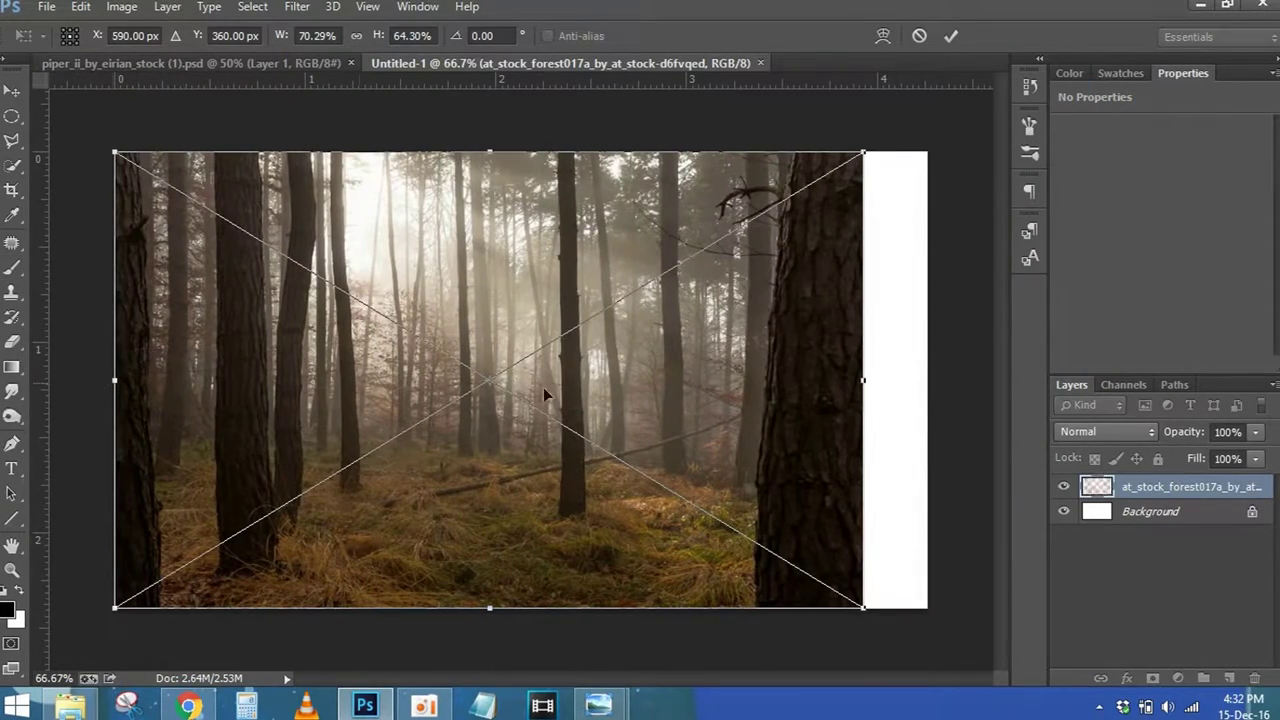
{"action": "left_click_drag", "start_coordinate": [868, 385], "coordinate": [950, 385]}
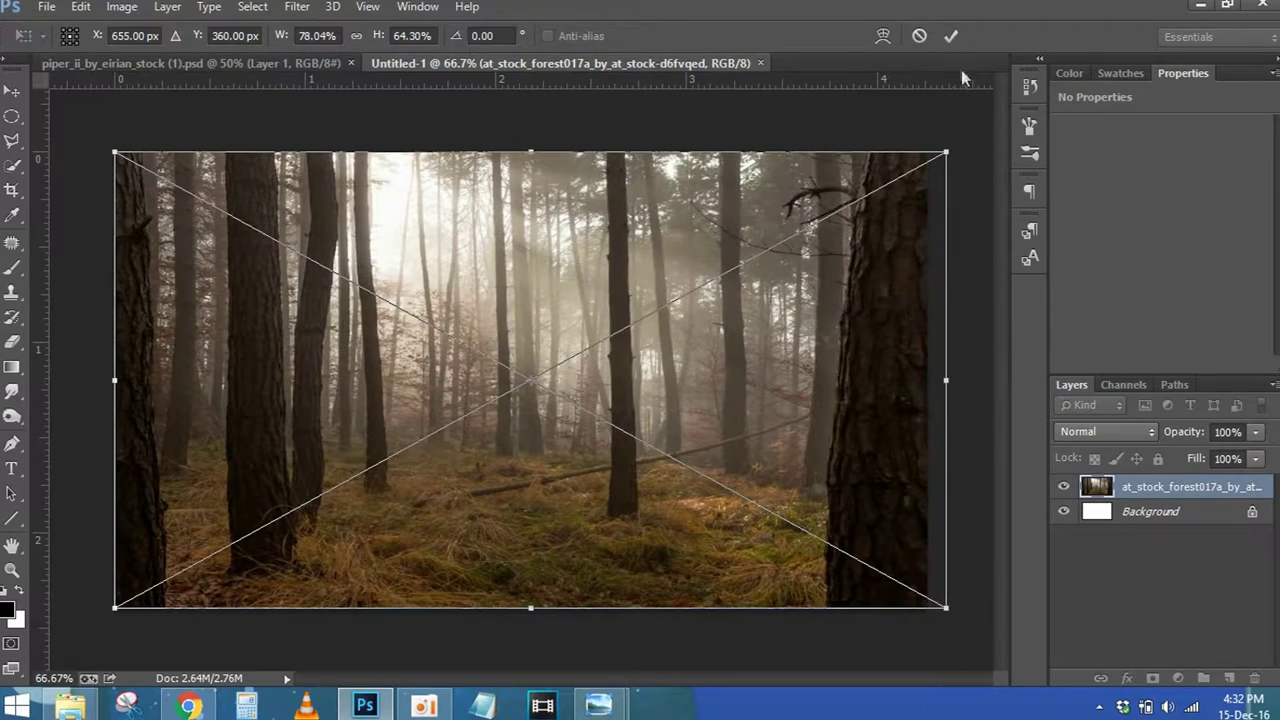
{"action": "left_click", "coordinate": [951, 36]}
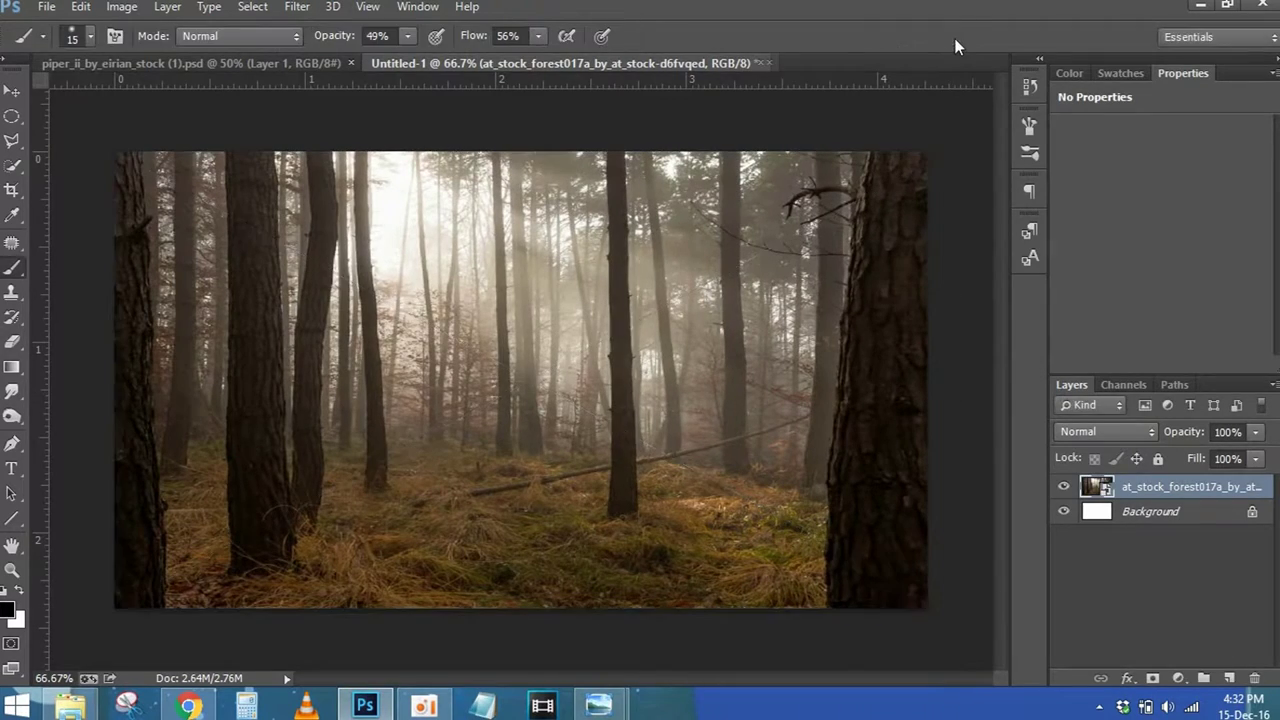
Darken the forest with a Curves adjustment layer whose curve is pulled down
{"action": "left_click", "coordinate": [1155, 682]}
{"action": "left_click", "coordinate": [1157, 374]}
{"action": "left_click", "coordinate": [1175, 259]}
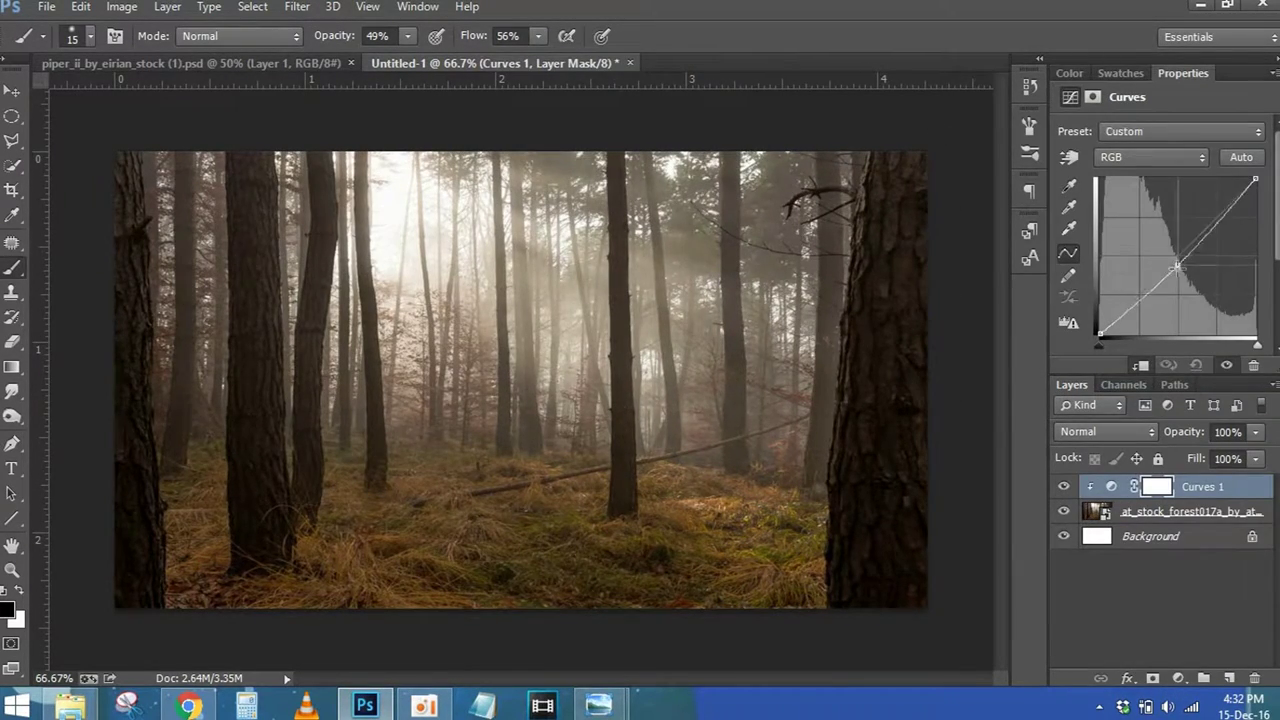
{"action": "left_click_drag", "start_coordinate": [1175, 259], "coordinate": [1181, 268]}
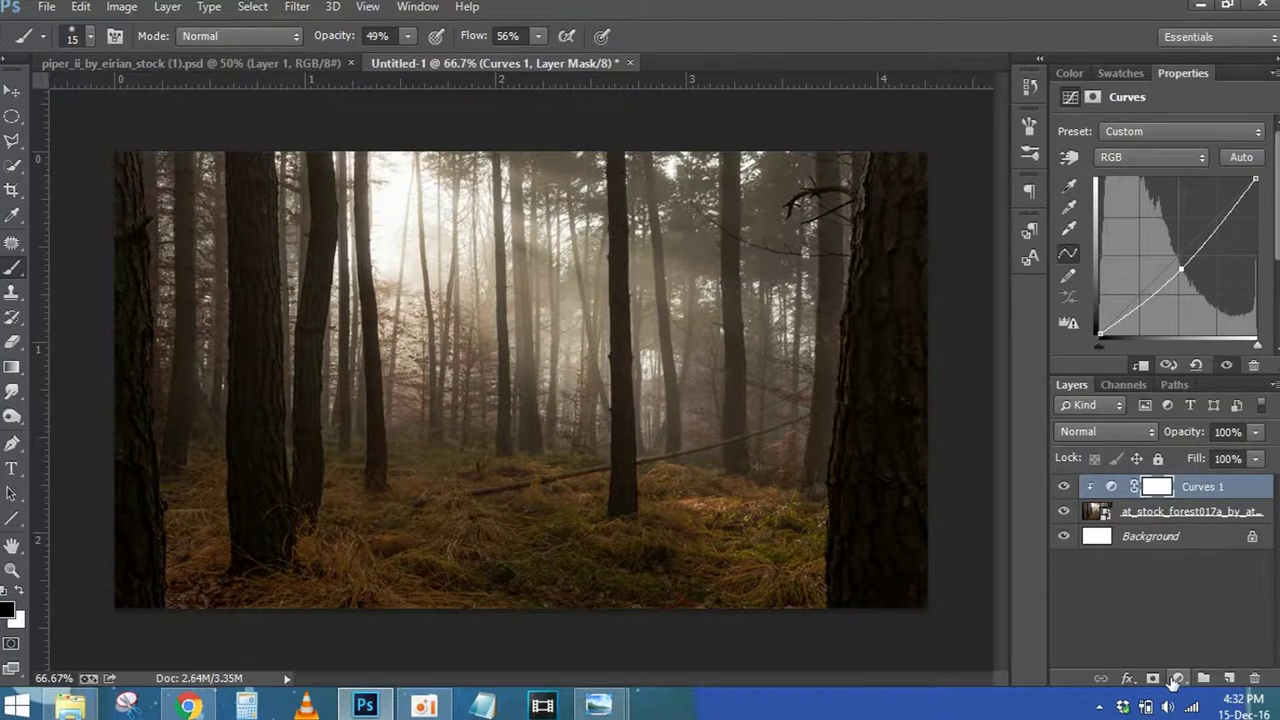
{"action": "left_click", "coordinate": [84, 705]}
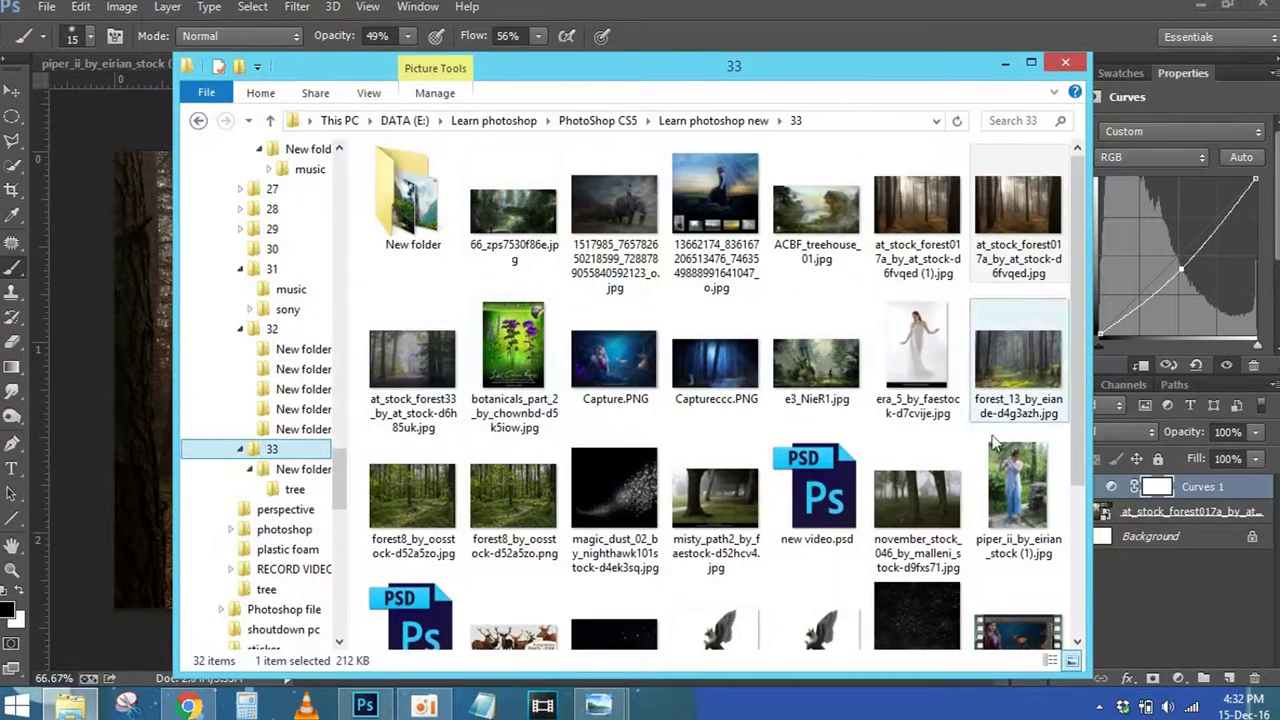
Place the forest_13 sunlit photo on top, shift it slightly, and keep it at full opacity
{"action": "mouse_move", "coordinate": [1017, 360]}
{"action": "left_mouse_down"}
{"action": "mouse_move", "coordinate": [150, 355]}
{"action": "mouse_move", "coordinate": [176, 380]}
{"action": "left_mouse_up"}
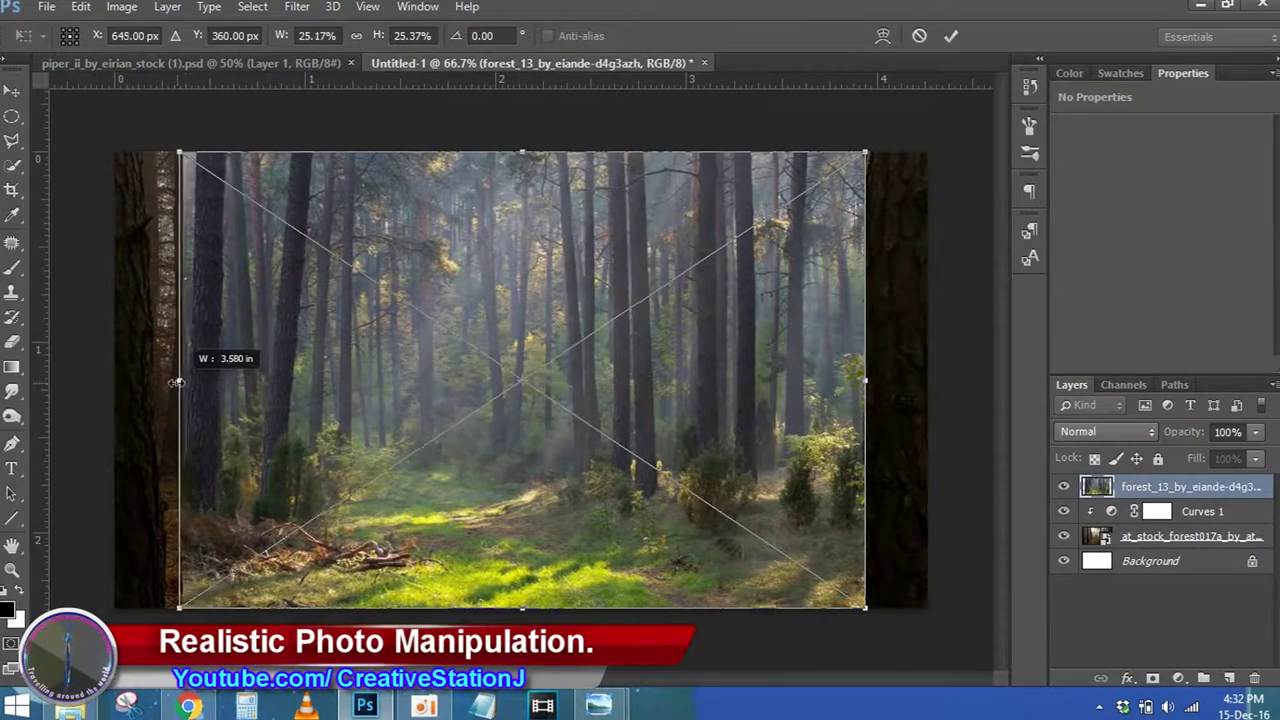
{"action": "left_click", "coordinate": [951, 35]}
{"action": "left_click_drag", "start_coordinate": [1185, 432], "coordinate": [1143, 432]}
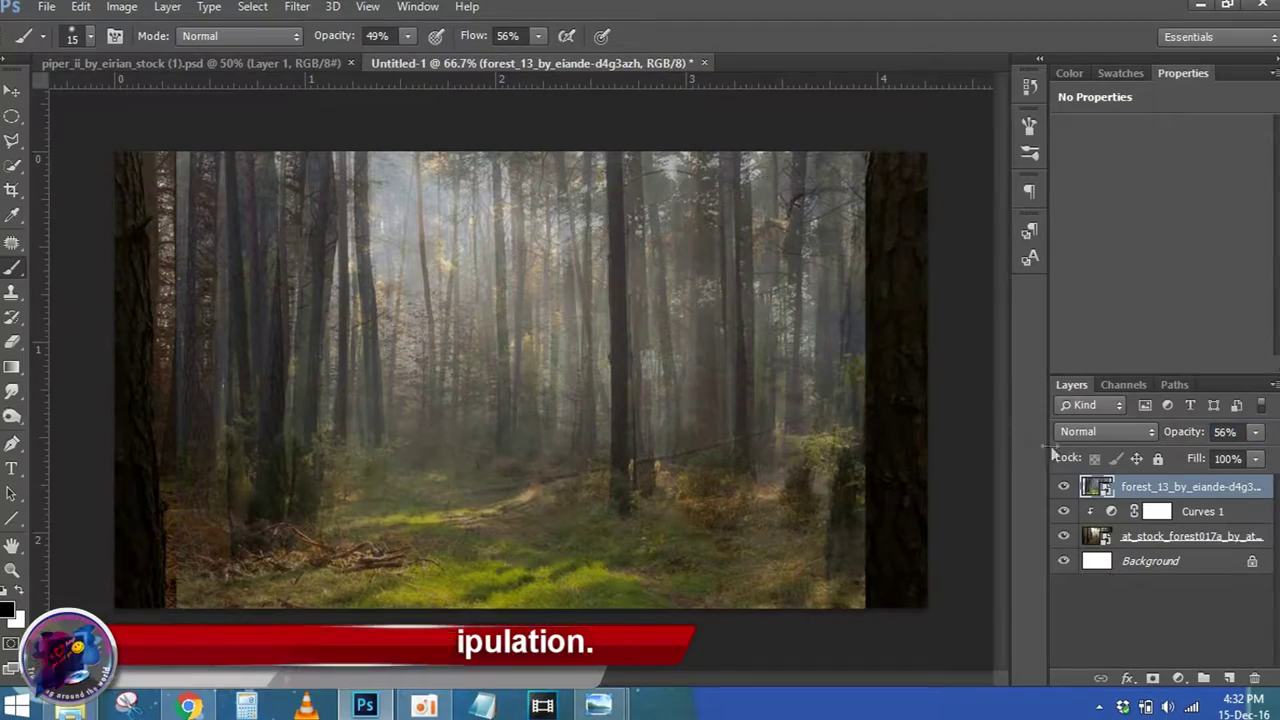
{"action": "key", "text": "ctrl+t"}
{"action": "mouse_move", "coordinate": [546, 401]}
{"action": "left_mouse_down"}
{"action": "mouse_move", "coordinate": [632, 405]}
{"action": "mouse_move", "coordinate": [545, 406]}
{"action": "left_mouse_up"}
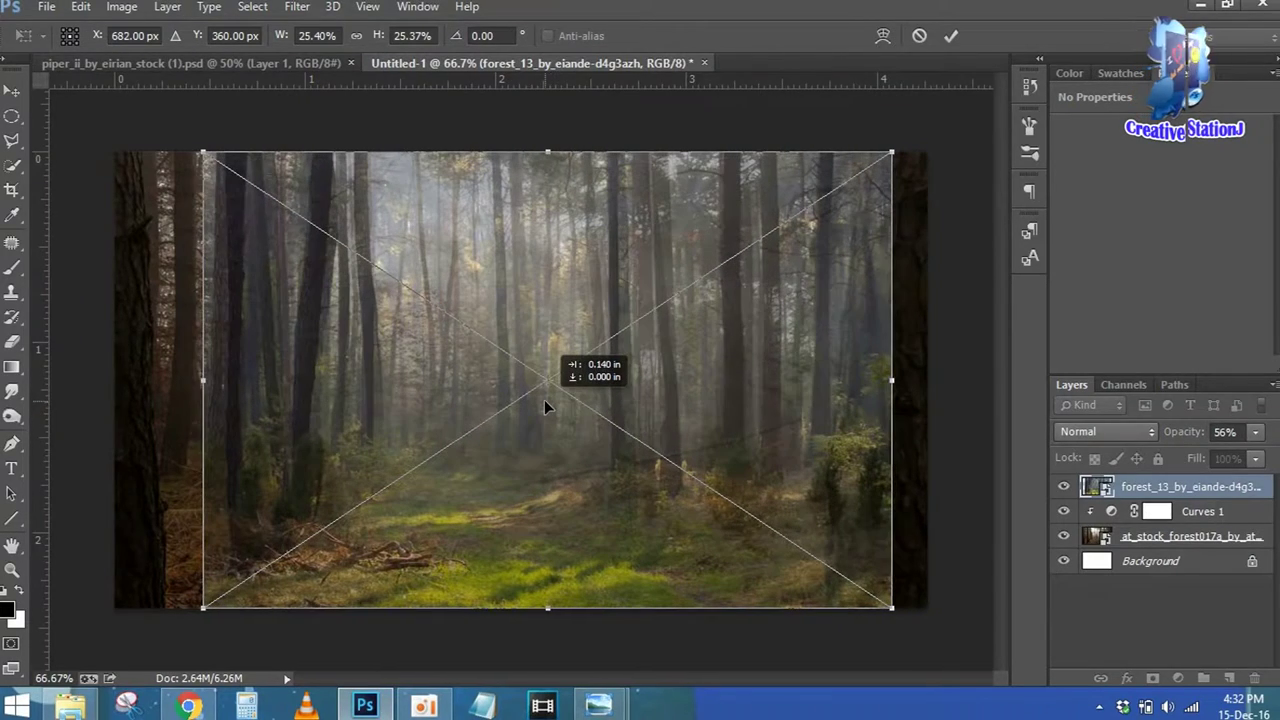
{"action": "key", "text": "Return"}
{"action": "key", "text": "b"}
{"action": "left_click_drag", "start_coordinate": [1172, 432], "coordinate": [1262, 455]}
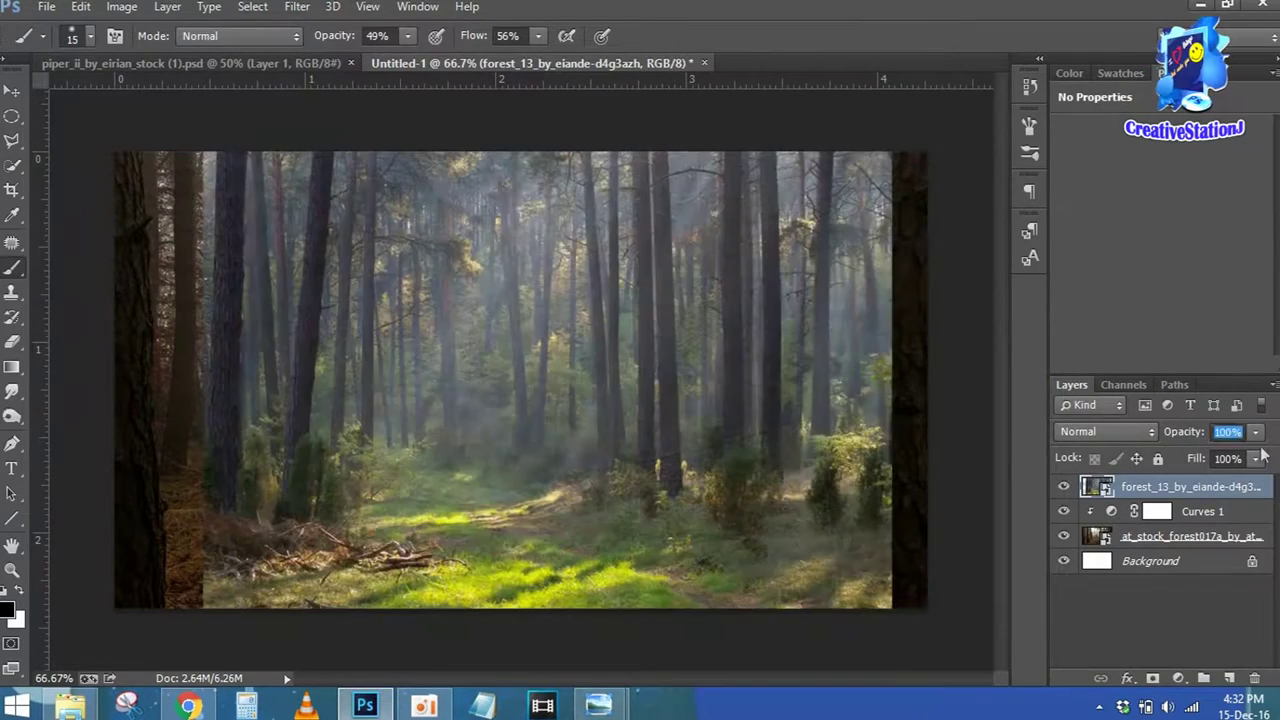
Mask the sunlit forest with black gradients so the dark trunks show at both edges
{"action": "left_click", "coordinate": [1152, 679]}
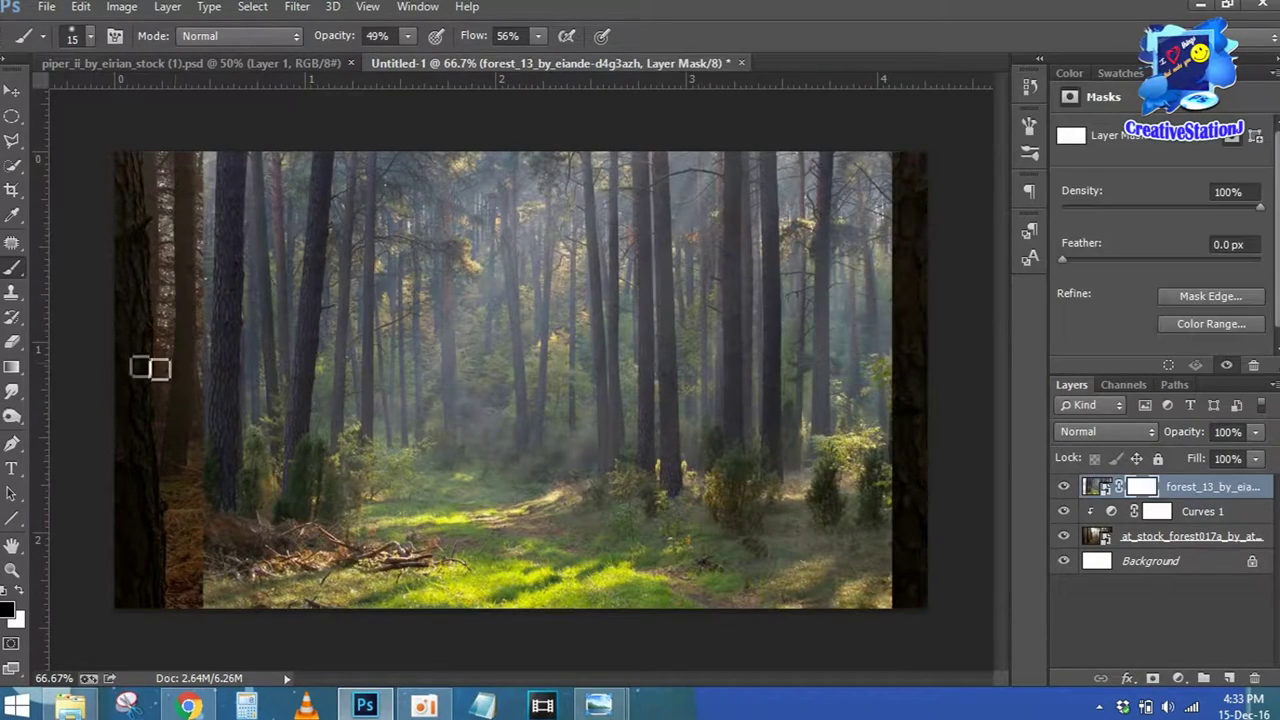
{"action": "left_click", "coordinate": [14, 366]}
{"action": "left_click", "coordinate": [12, 610]}
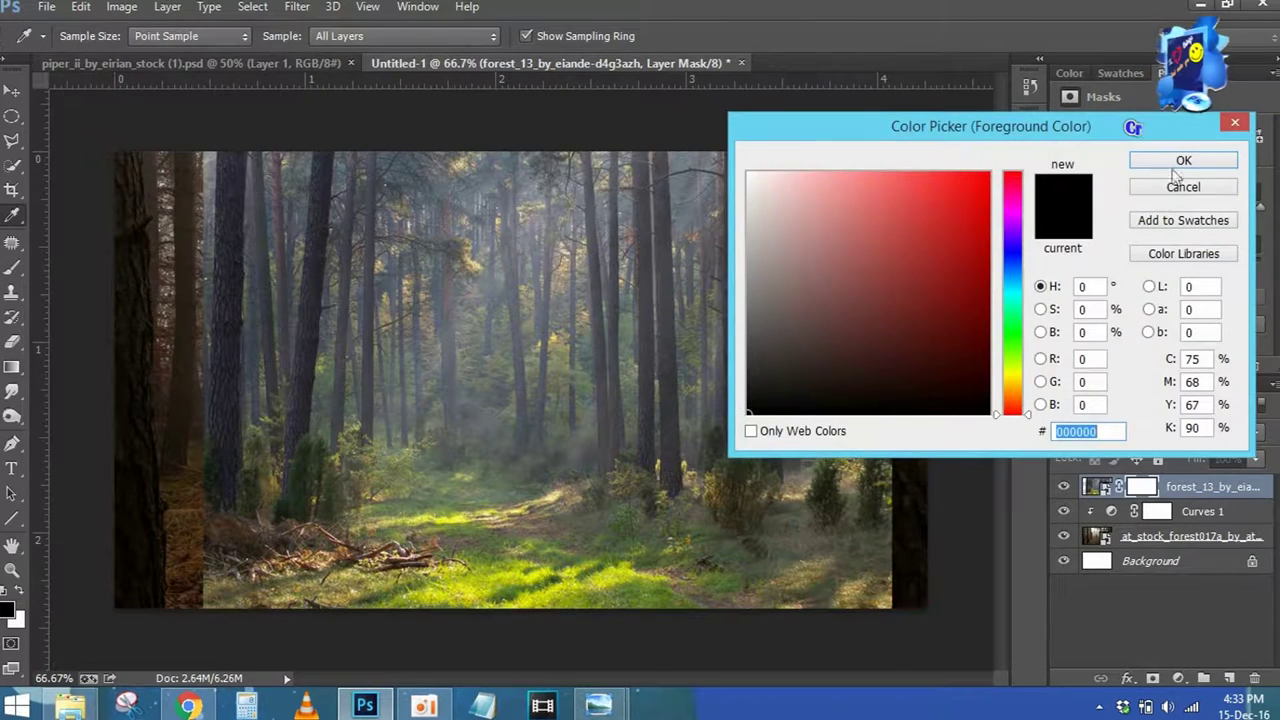
{"action": "key", "text": "Return"}
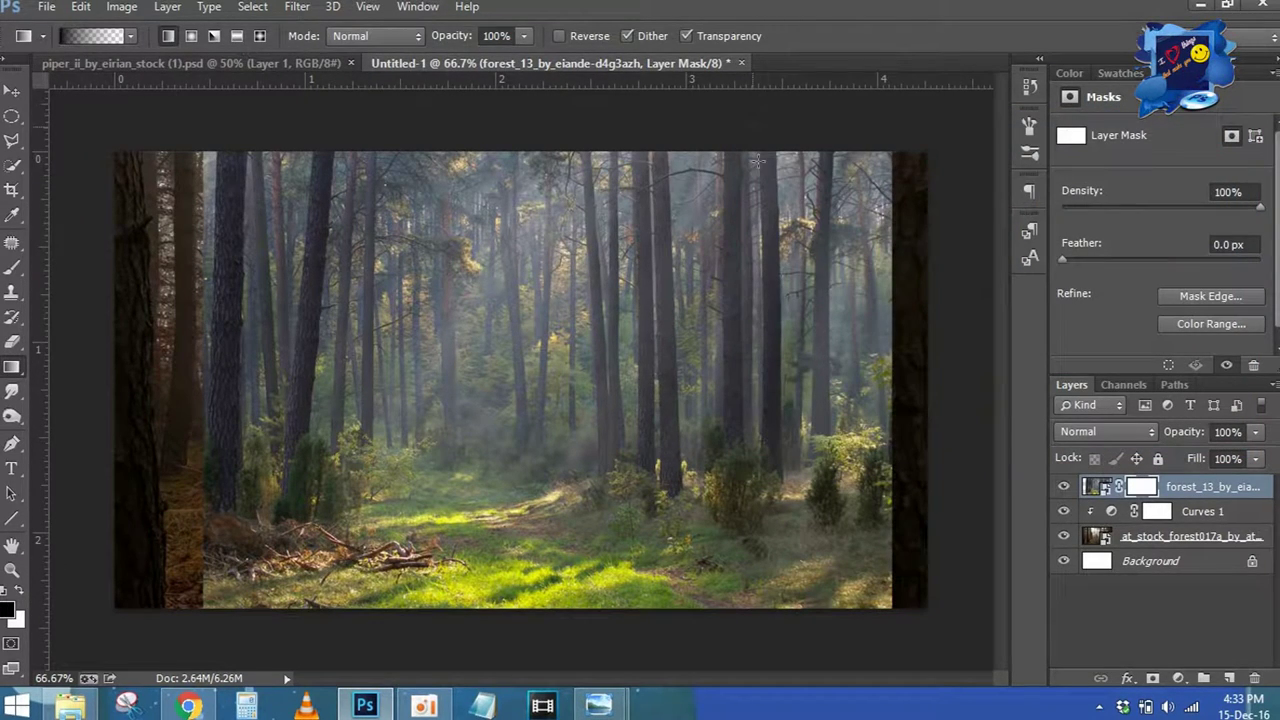
{"action": "left_click_drag", "start_coordinate": [891, 400], "coordinate": [766, 392]}
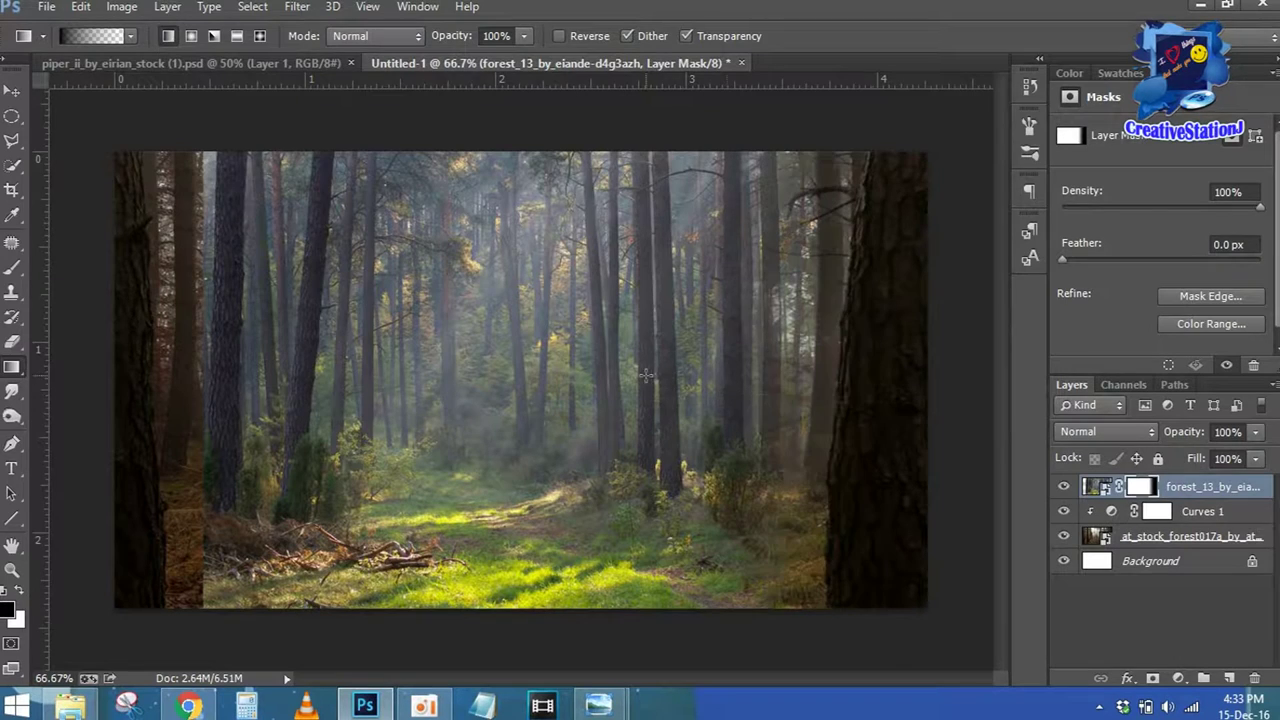
{"action": "mouse_move", "coordinate": [204, 388]}
{"action": "left_mouse_down"}
{"action": "mouse_move", "coordinate": [341, 406]}
{"action": "mouse_move", "coordinate": [376, 394]}
{"action": "left_mouse_up"}
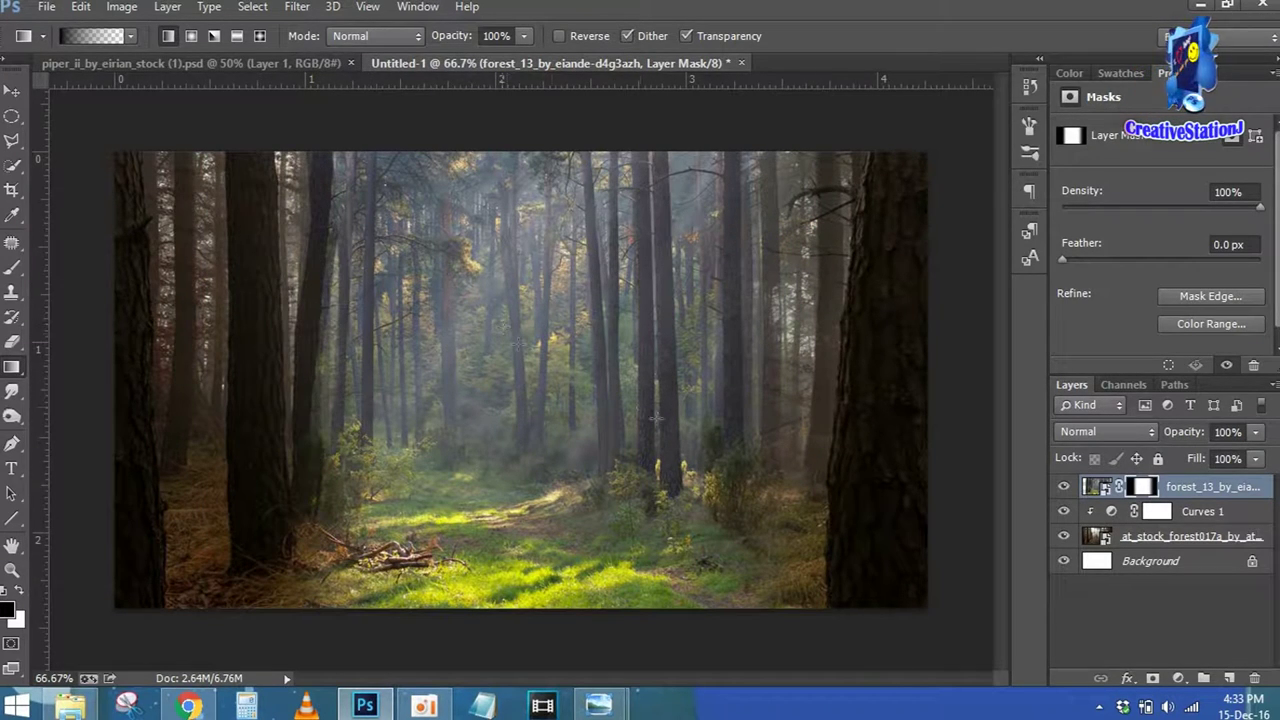
{"action": "left_click", "coordinate": [1216, 487]}
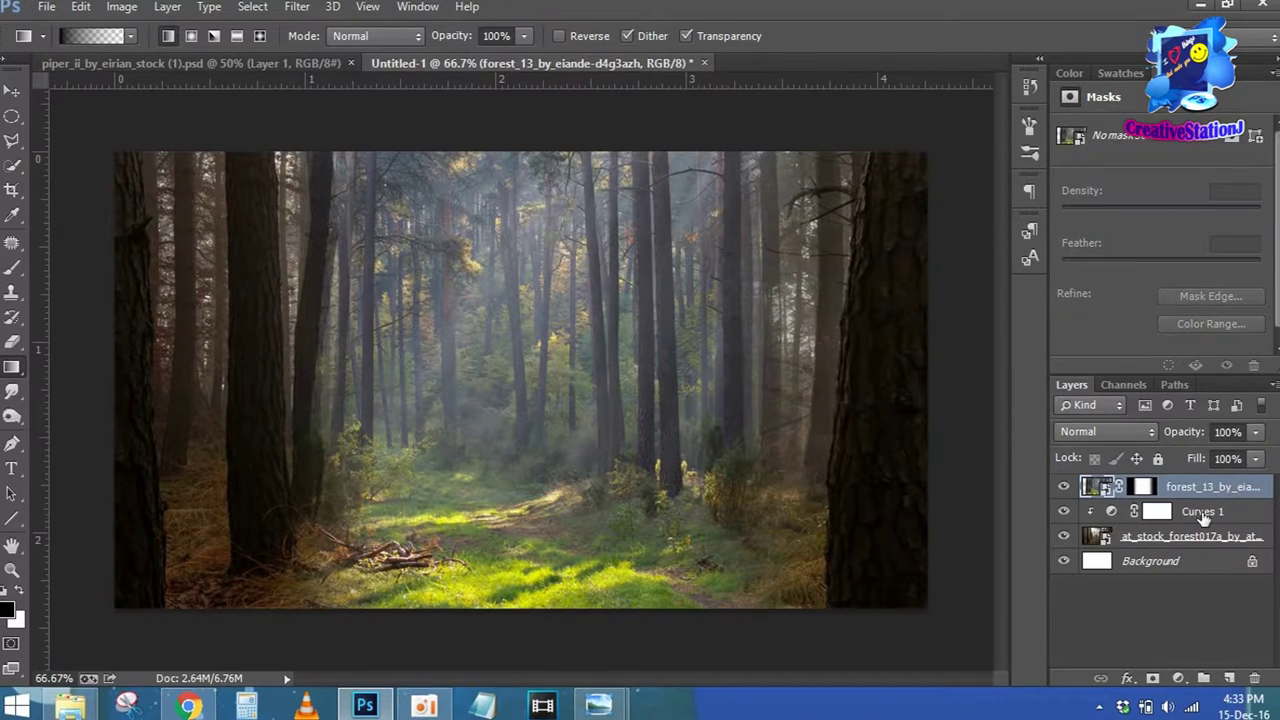
Add a Color Balance adjustment above Curves 1 shifting the lower forest's midtones
{"action": "left_click", "coordinate": [1194, 513]}
{"action": "left_click", "coordinate": [1178, 678]}
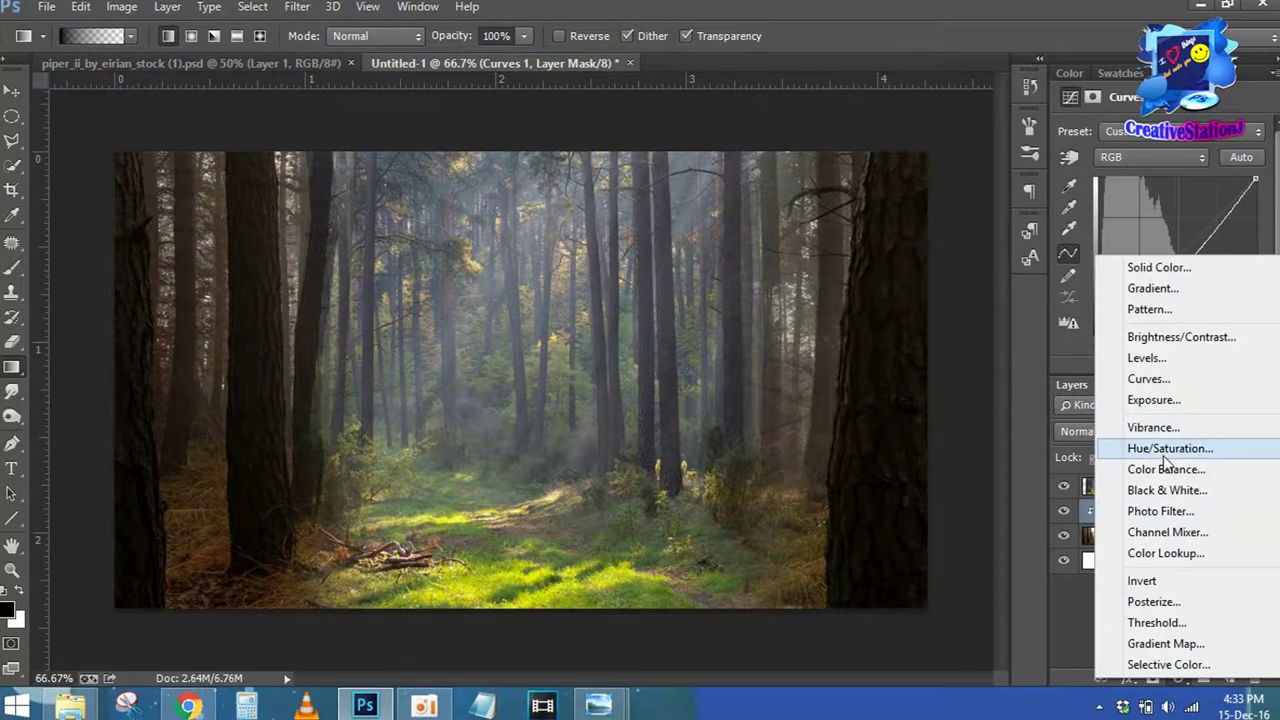
{"action": "left_click", "coordinate": [1130, 471]}
{"action": "mouse_move", "coordinate": [1137, 248]}
{"action": "left_mouse_down"}
{"action": "mouse_move", "coordinate": [1190, 246]}
{"action": "mouse_move", "coordinate": [1108, 240]}
{"action": "mouse_move", "coordinate": [1150, 243]}
{"action": "mouse_move", "coordinate": [1189, 213]}
{"action": "mouse_move", "coordinate": [1161, 213]}
{"action": "mouse_move", "coordinate": [1195, 179]}
{"action": "mouse_move", "coordinate": [1117, 179]}
{"action": "mouse_move", "coordinate": [1144, 176]}
{"action": "left_mouse_up"}
Add a Curves 2 adjustment on top that darkens the whole scene
{"action": "left_click", "coordinate": [1225, 490]}
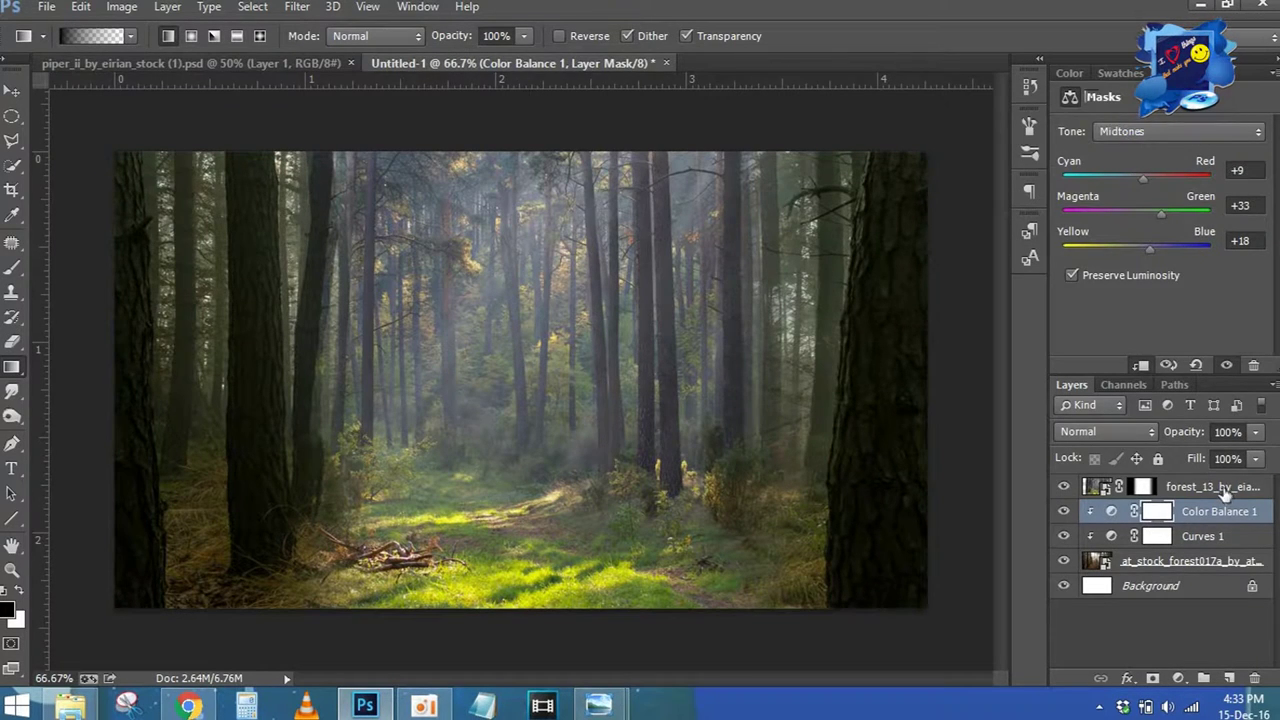
{"action": "left_click", "coordinate": [1178, 678]}
{"action": "left_click", "coordinate": [1175, 377]}
{"action": "mouse_move", "coordinate": [1188, 247]}
{"action": "left_mouse_down"}
{"action": "mouse_move", "coordinate": [1188, 279]}
{"action": "mouse_move", "coordinate": [1194, 265]}
{"action": "left_mouse_up"}
Add Color Balance 2 (Cyan-Red −9, Magenta-Green −19, Yellow-Blue +1) for a cool purple tint
{"action": "left_click", "coordinate": [1178, 678]}
{"action": "left_click", "coordinate": [1145, 466]}
{"action": "mouse_move", "coordinate": [1136, 246]}
{"action": "left_mouse_down"}
{"action": "mouse_move", "coordinate": [1194, 248]}
{"action": "mouse_move", "coordinate": [1137, 246]}
{"action": "mouse_move", "coordinate": [1121, 213]}
{"action": "mouse_move", "coordinate": [1130, 180]}
{"action": "left_mouse_up"}
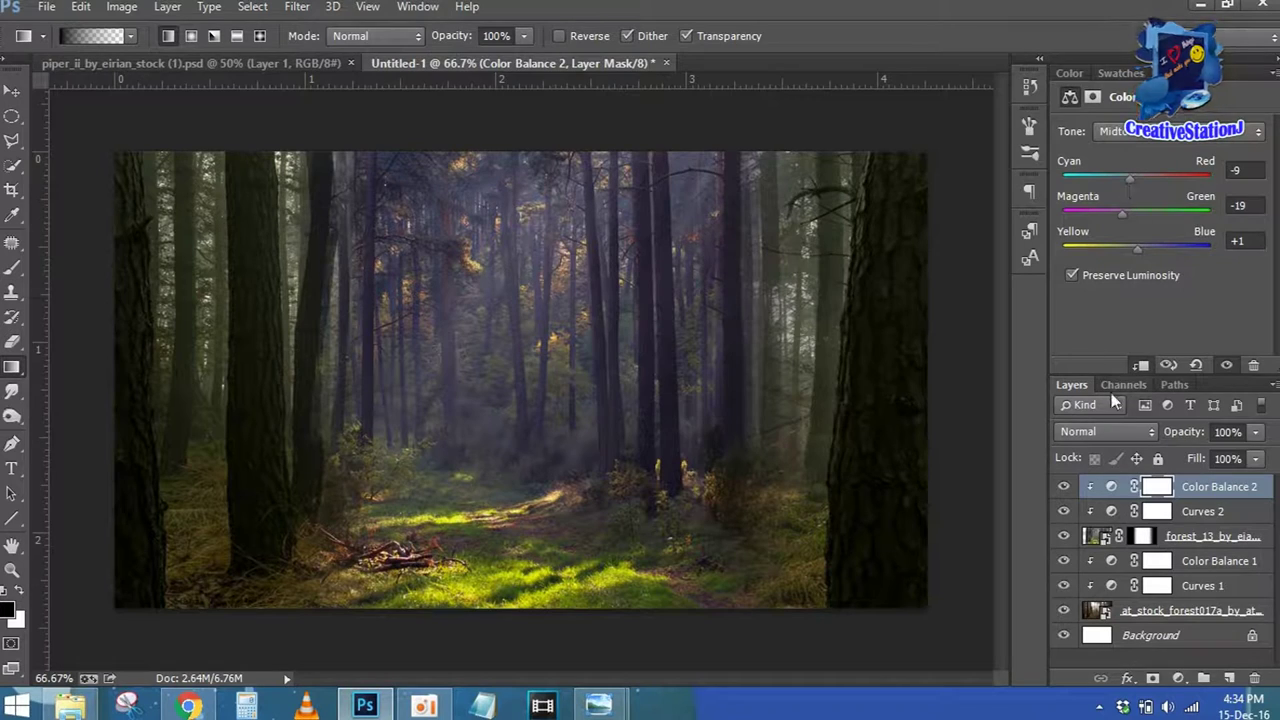
{"action": "left_click_drag", "start_coordinate": [1111, 486], "coordinate": [862, 404]}
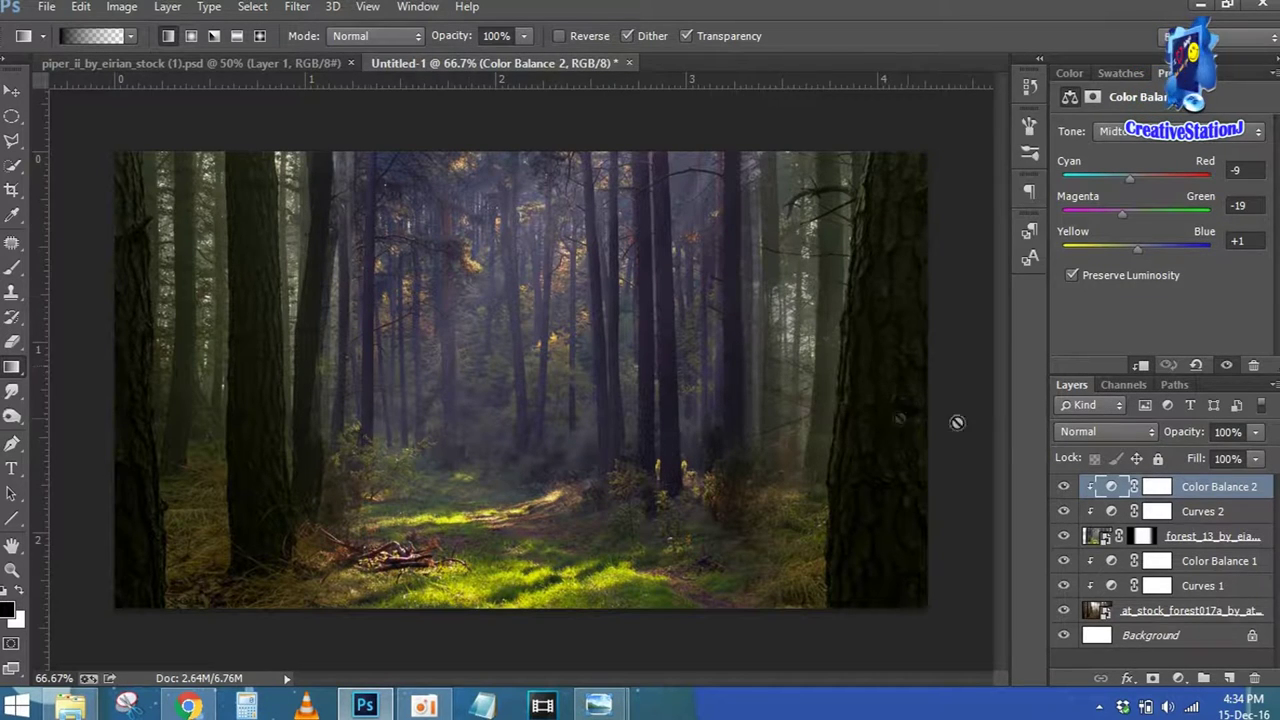
Lasso the distant forest centre and apply a 1.7-pixel Gaussian Blur to it
{"action": "left_click", "coordinate": [12, 141]}
{"action": "left_click_drag", "start_coordinate": [337, 153], "coordinate": [326, 462]}
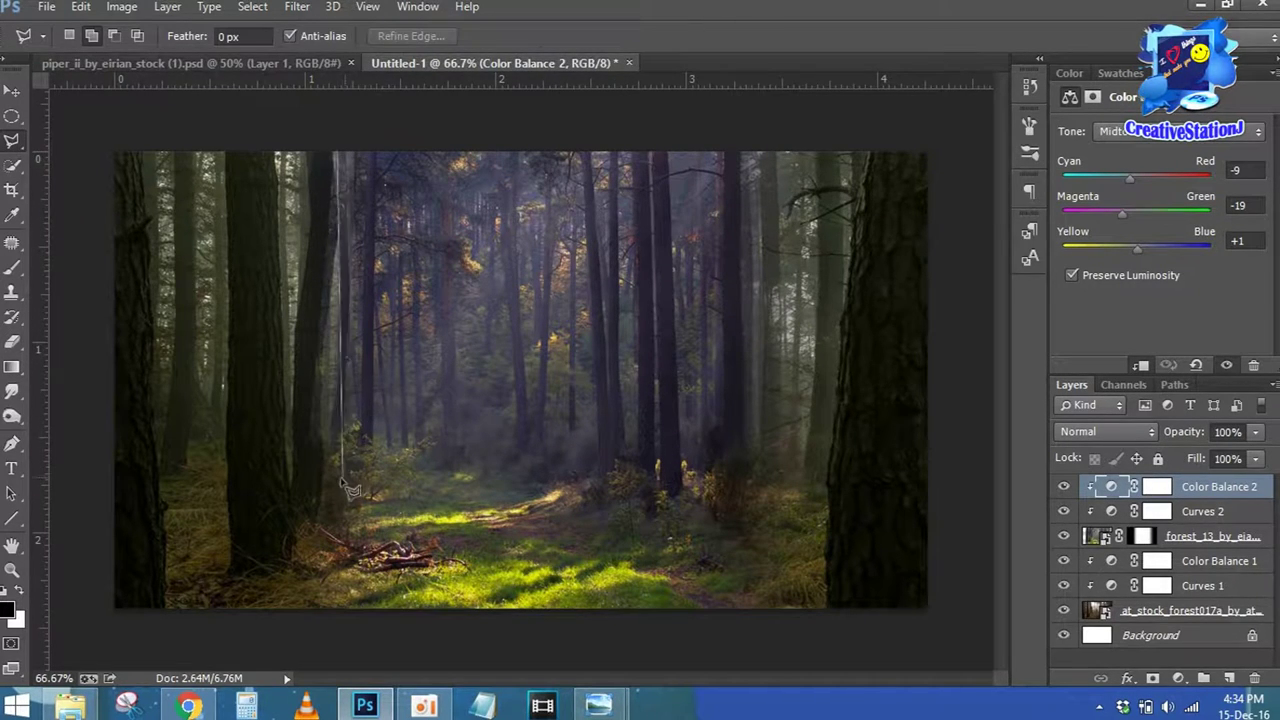
{"action": "mouse_move", "coordinate": [630, 485]}
{"action": "left_mouse_down"}
{"action": "mouse_move", "coordinate": [686, 465]}
{"action": "mouse_move", "coordinate": [715, 225]}
{"action": "mouse_move", "coordinate": [520, 130]}
{"action": "mouse_move", "coordinate": [337, 154]}
{"action": "left_mouse_up"}
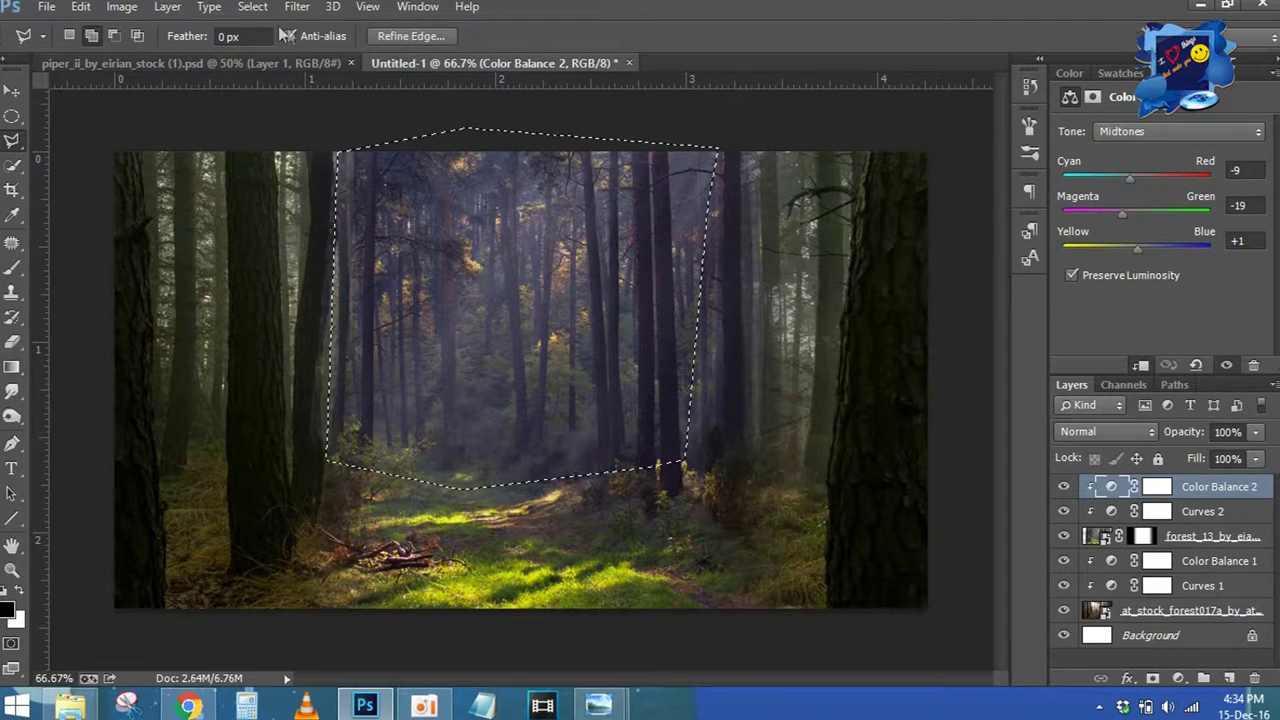
{"action": "left_click", "coordinate": [1097, 538]}
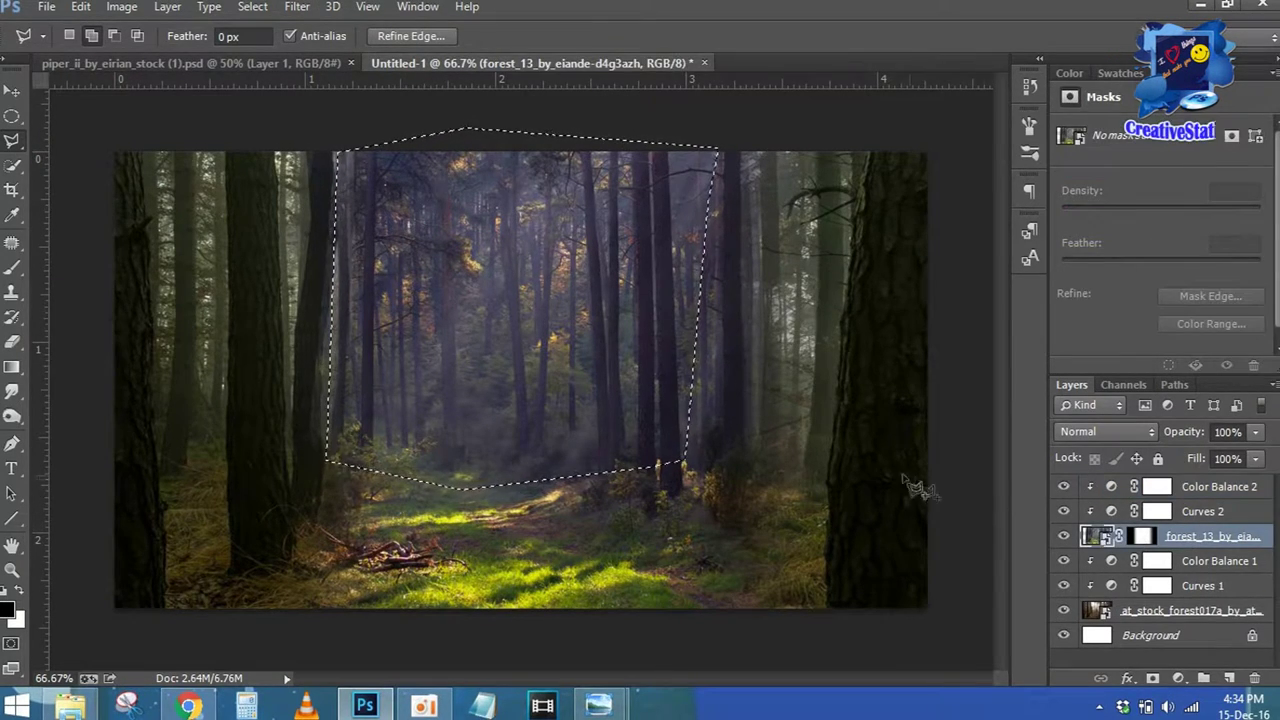
{"action": "left_click", "coordinate": [297, 6]}
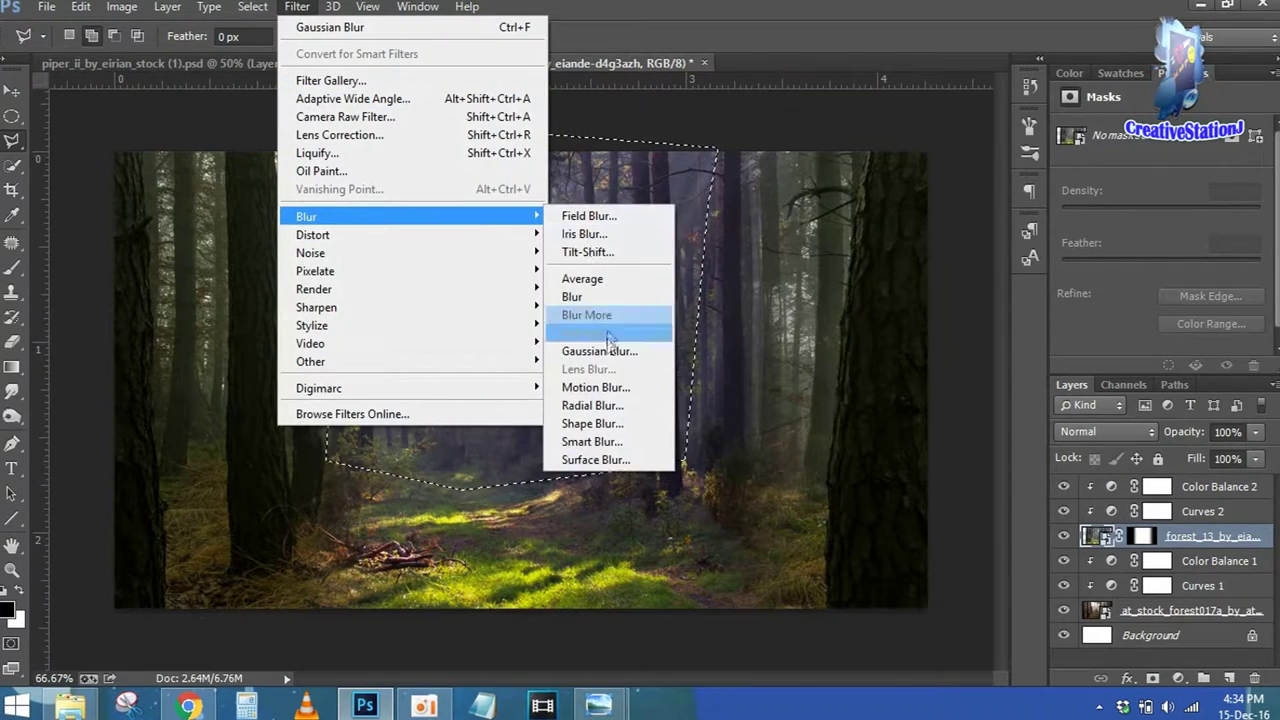
{"action": "mouse_move", "coordinate": [306, 216]}
{"action": "left_click", "coordinate": [590, 352]}
{"action": "left_click_drag", "start_coordinate": [848, 418], "coordinate": [822, 418]}
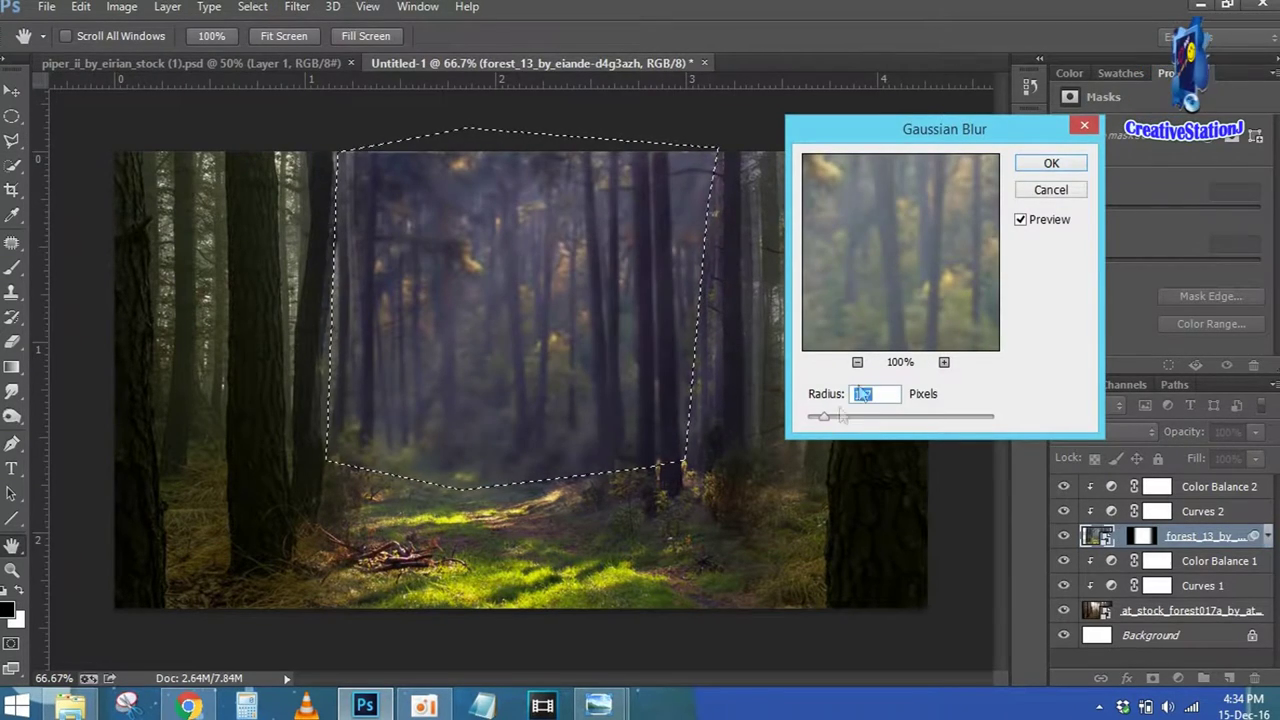
{"action": "left_click", "coordinate": [1051, 163]}
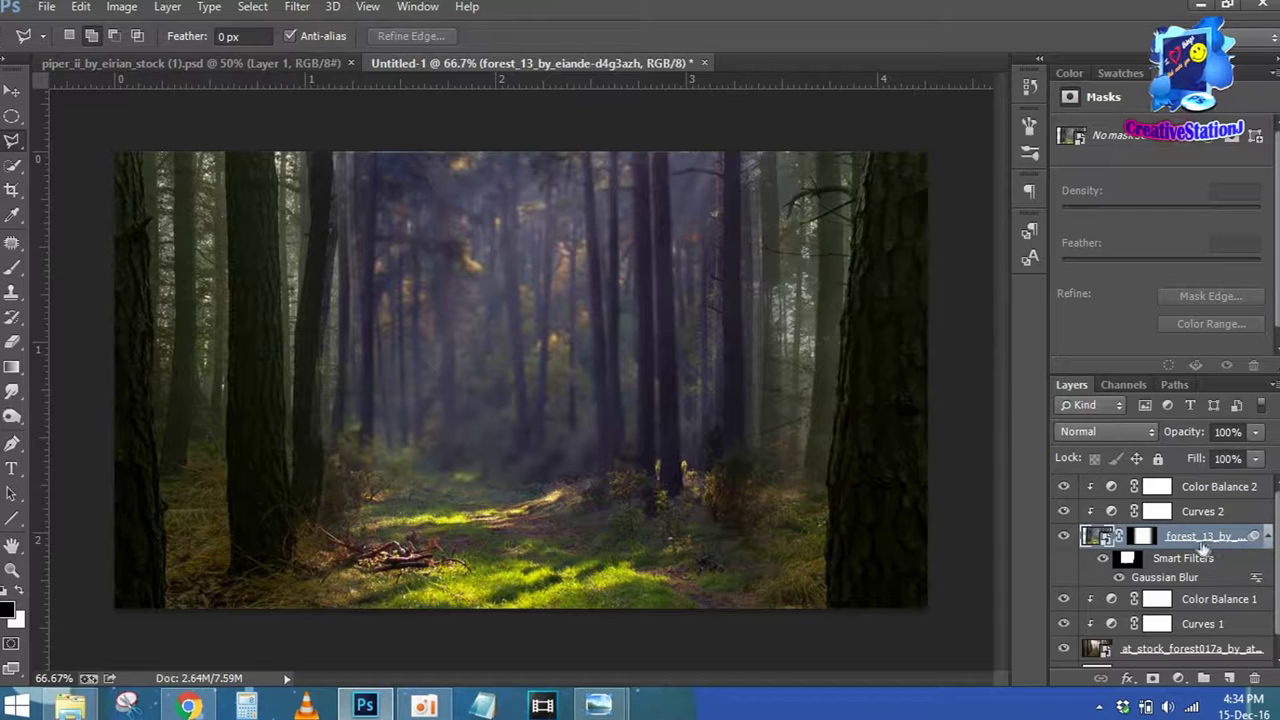
Stretch the sunlit forest layer slightly taller from its top edge
{"action": "key", "text": "ctrl+t"}
{"action": "key", "text": "Return"}
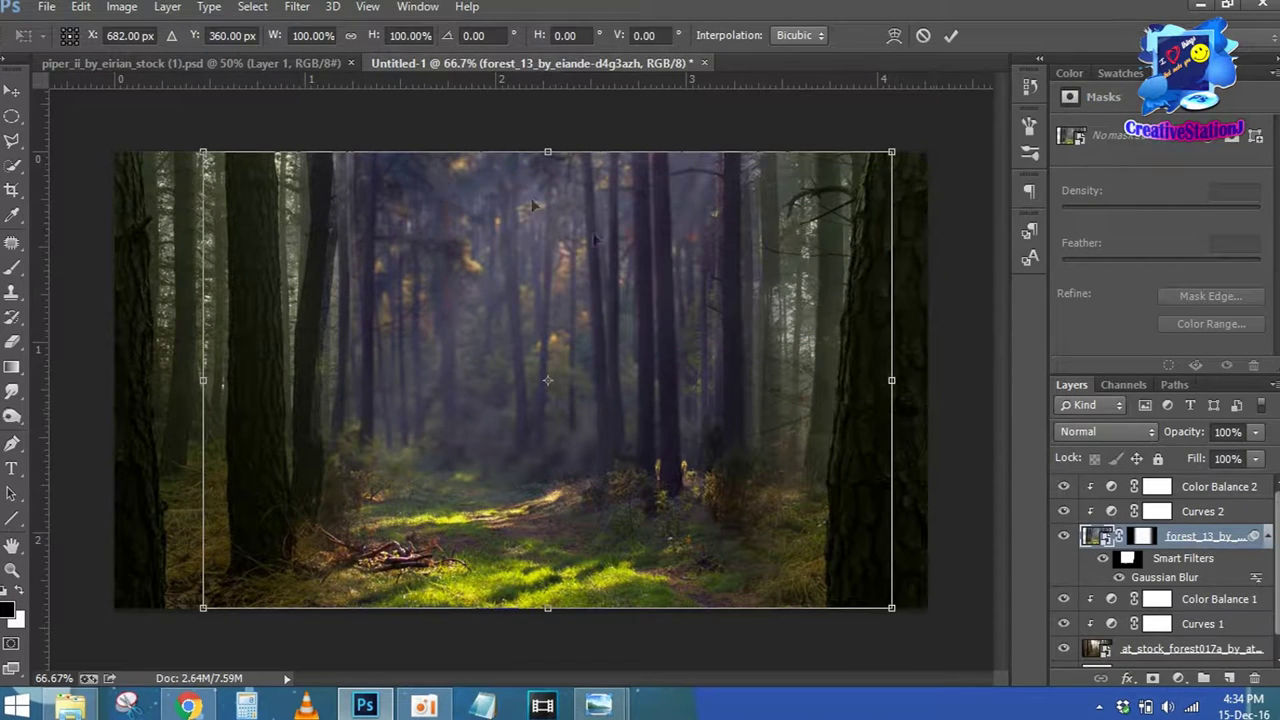
{"action": "left_click_drag", "start_coordinate": [547, 152], "coordinate": [547, 134]}
{"action": "left_click", "coordinate": [950, 35]}
{"action": "key", "text": "l"}
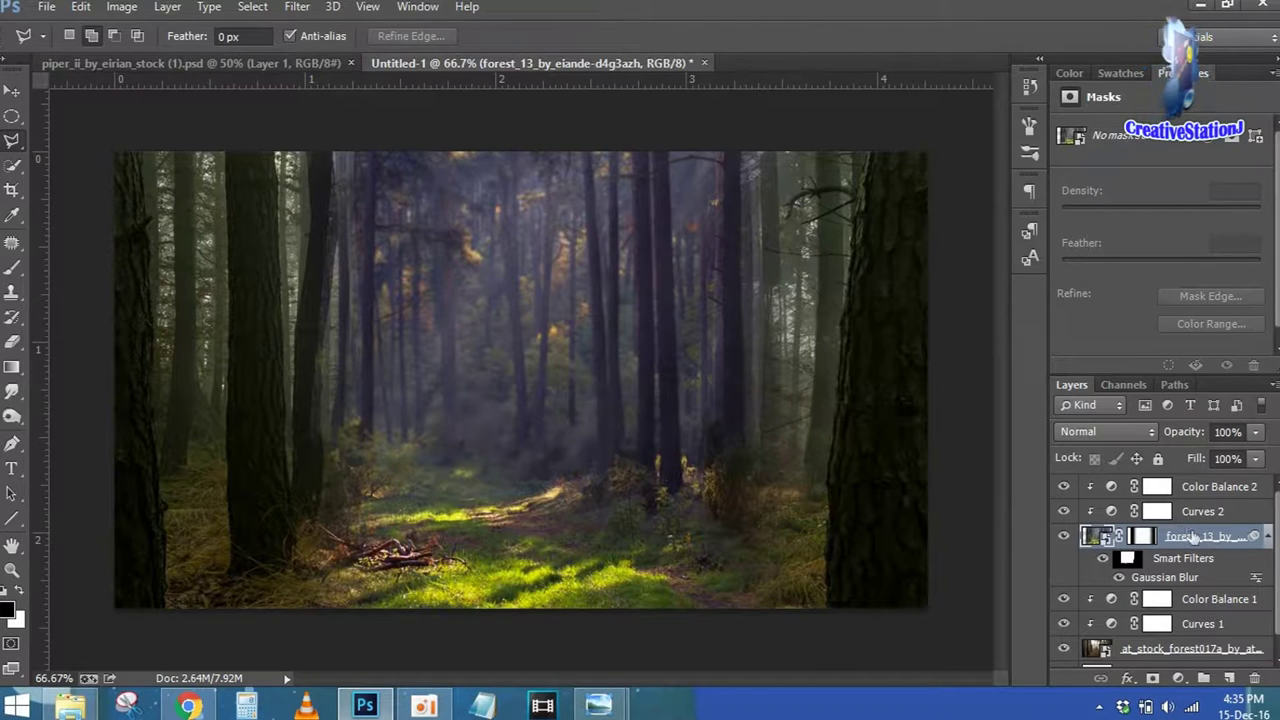
{"action": "left_click", "coordinate": [1138, 537]}
Paint the forest_13 mask with a soft black brush along the left trunk and right-centre trees
{"action": "key", "text": "b"}
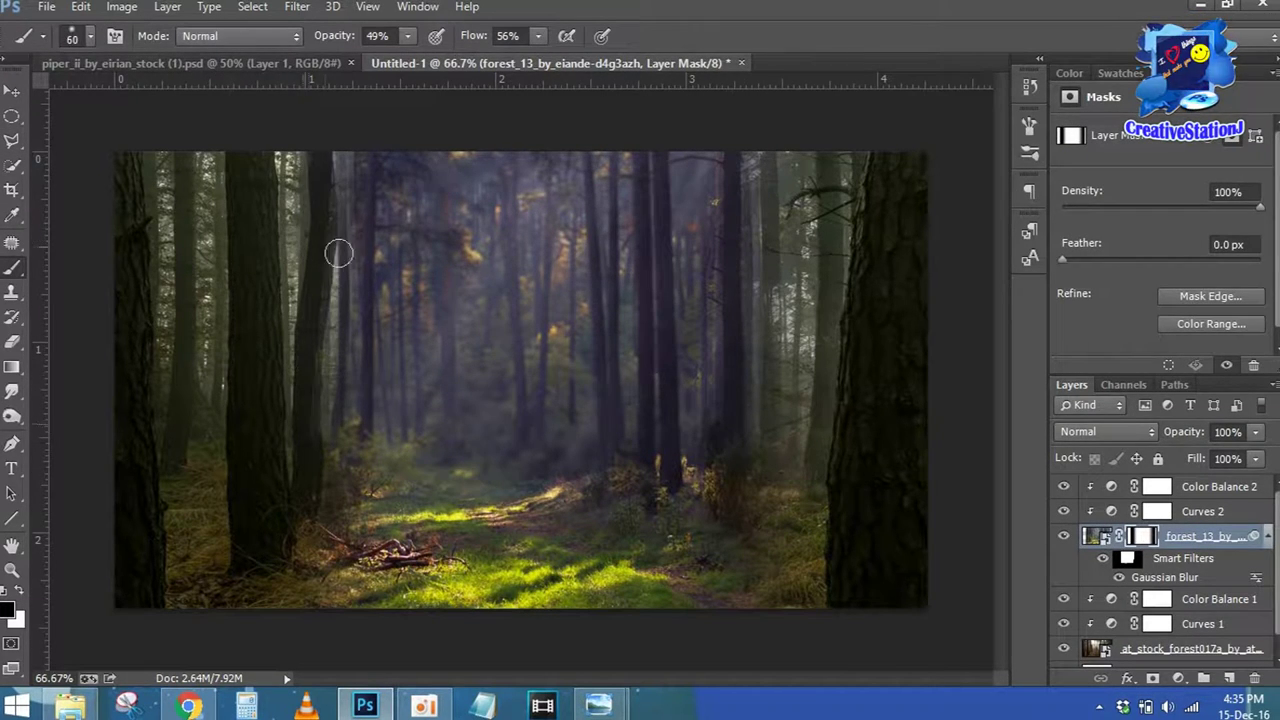
{"action": "left_click_drag", "start_coordinate": [338, 254], "coordinate": [315, 408]}
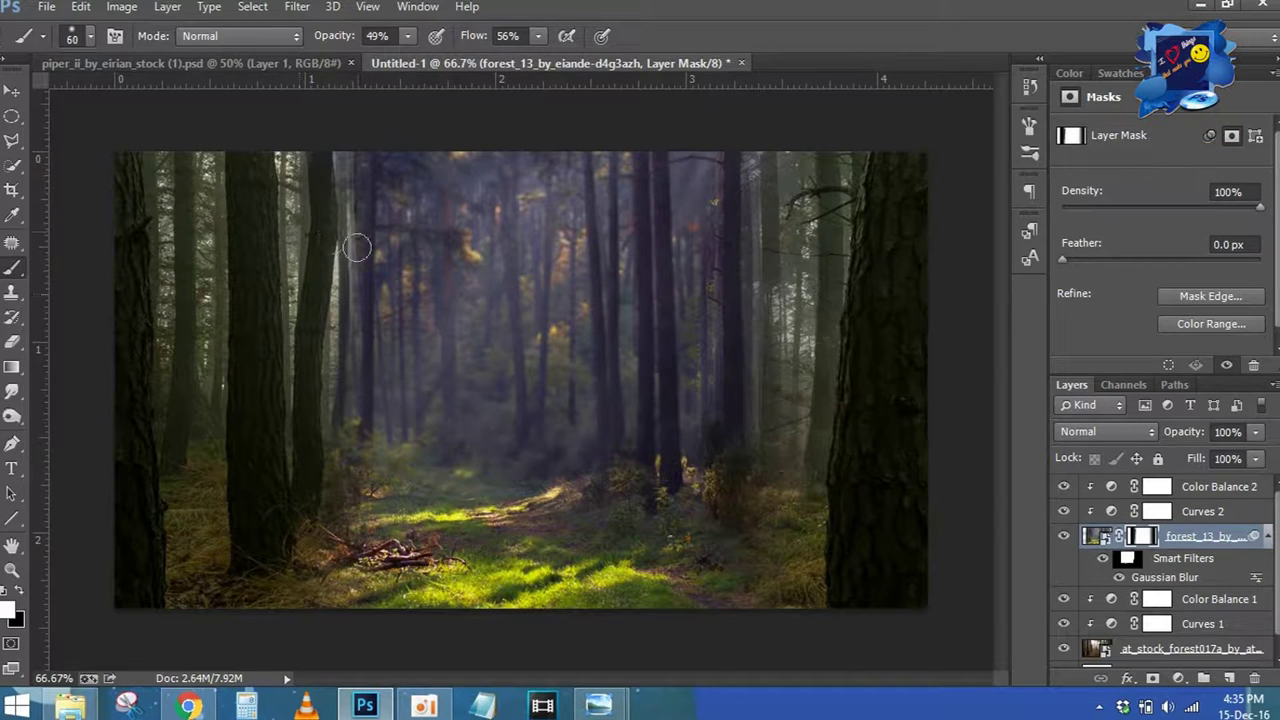
{"action": "mouse_move", "coordinate": [354, 369]}
{"action": "left_mouse_down"}
{"action": "mouse_move", "coordinate": [351, 383]}
{"action": "mouse_move", "coordinate": [340, 349]}
{"action": "mouse_move", "coordinate": [344, 450]}
{"action": "left_mouse_up"}
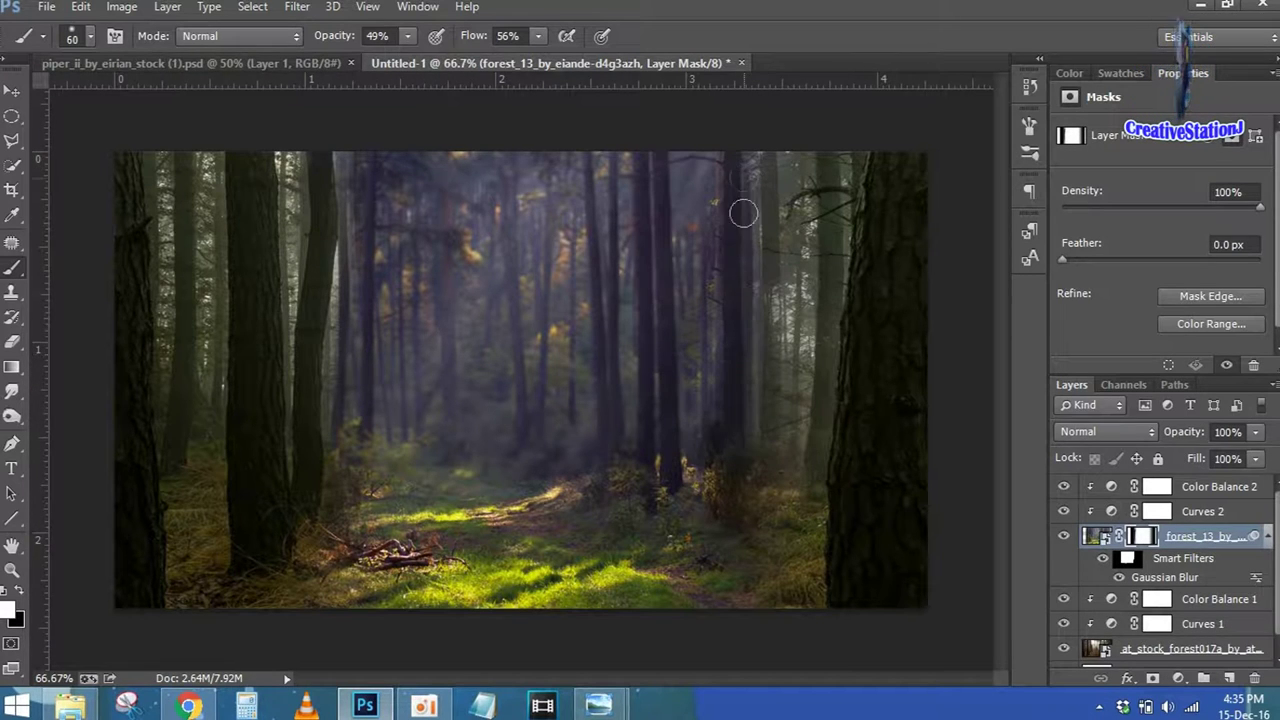
{"action": "mouse_move", "coordinate": [775, 338]}
{"action": "left_mouse_down"}
{"action": "mouse_move", "coordinate": [774, 414]}
{"action": "mouse_move", "coordinate": [757, 186]}
{"action": "mouse_move", "coordinate": [762, 295]}
{"action": "left_mouse_up"}
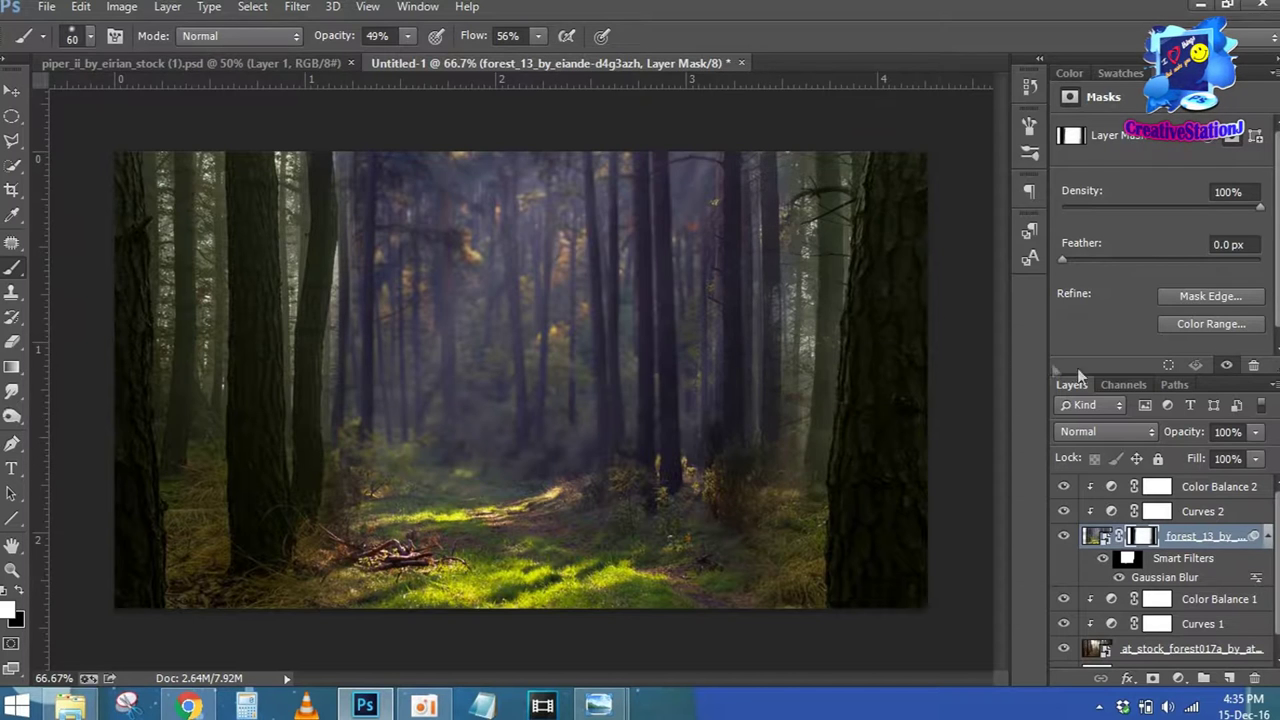
{"action": "left_click", "coordinate": [1247, 487]}
{"action": "left_click", "coordinate": [1196, 678]}
Add Color Balance 3 set to −12, −38, +28 to tint the forest purple
{"action": "left_click", "coordinate": [1152, 394]}
{"action": "mouse_move", "coordinate": [1136, 250]}
{"action": "left_mouse_down"}
{"action": "mouse_move", "coordinate": [1182, 251]}
{"action": "mouse_move", "coordinate": [1094, 216]}
{"action": "mouse_move", "coordinate": [1110, 221]}
{"action": "left_mouse_up"}
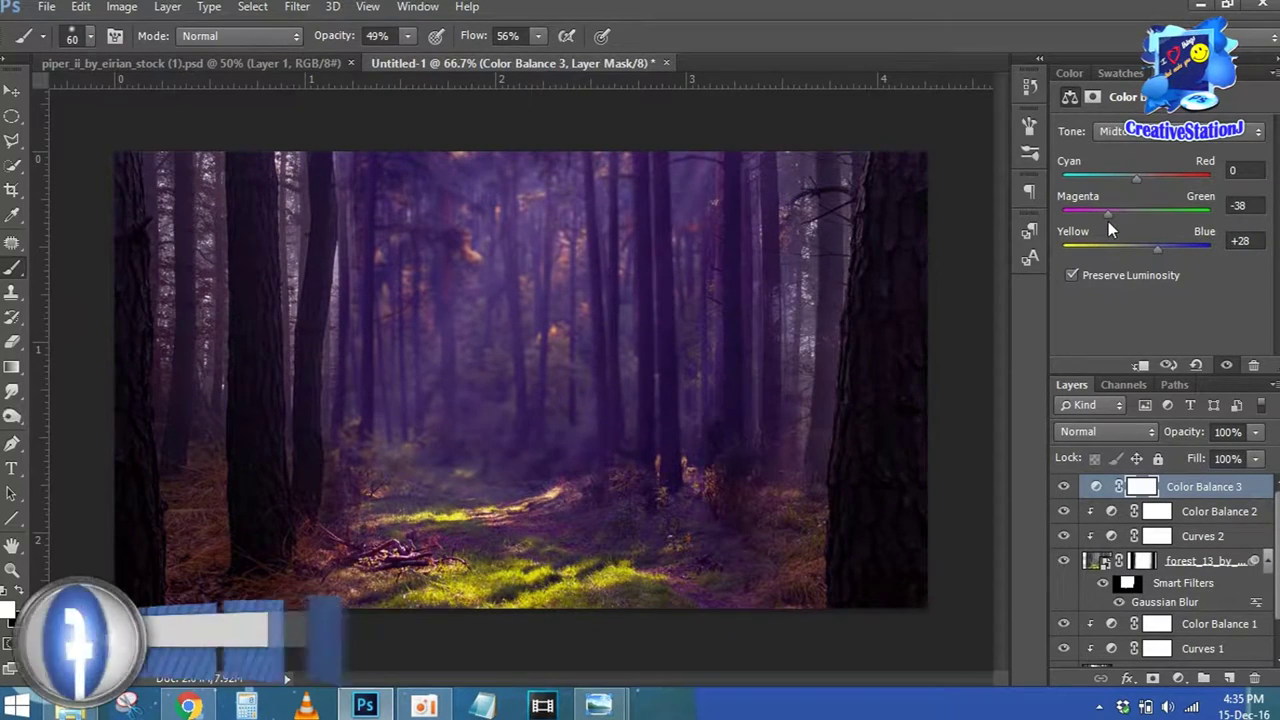
{"action": "left_click_drag", "start_coordinate": [1136, 178], "coordinate": [1128, 178]}
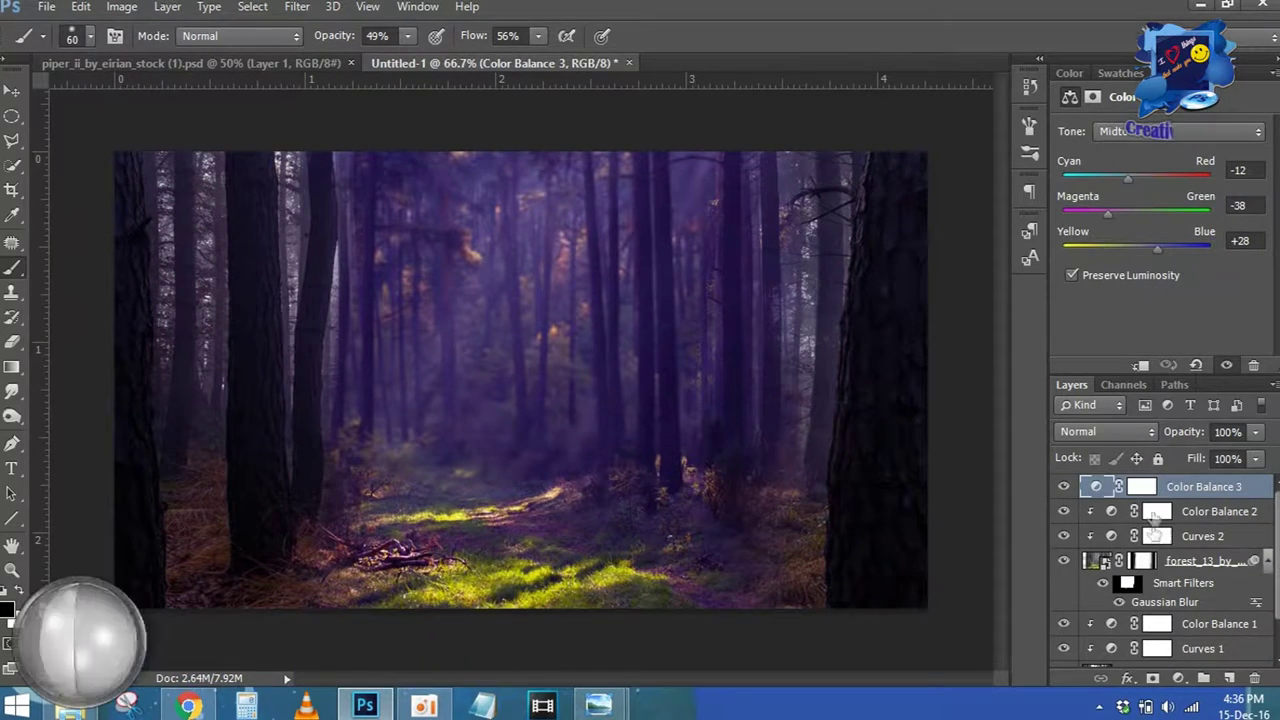
Add a reversed radial Gradient Fill at 300% scale as an edge vignette
{"action": "left_click", "coordinate": [1177, 678]}
{"action": "left_click", "coordinate": [1133, 276]}
{"action": "left_click", "coordinate": [902, 245]}
{"action": "left_click", "coordinate": [895, 275]}
{"action": "left_click", "coordinate": [868, 341]}
{"action": "left_click", "coordinate": [908, 316]}
{"action": "left_click_drag", "start_coordinate": [918, 338], "coordinate": [955, 344]}
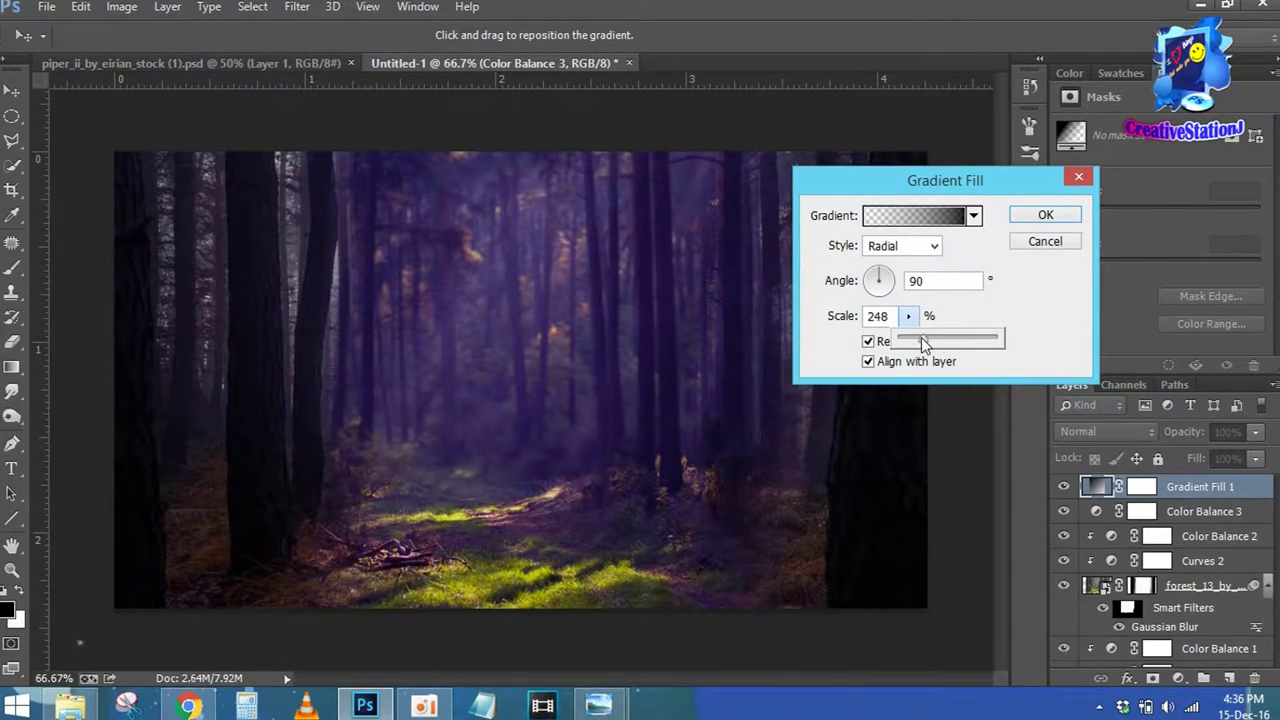
{"action": "left_click_drag", "start_coordinate": [922, 343], "coordinate": [930, 343]}
{"action": "left_click", "coordinate": [1045, 215]}
Create a new empty layer above Color Balance 3
{"action": "key", "text": "b"}
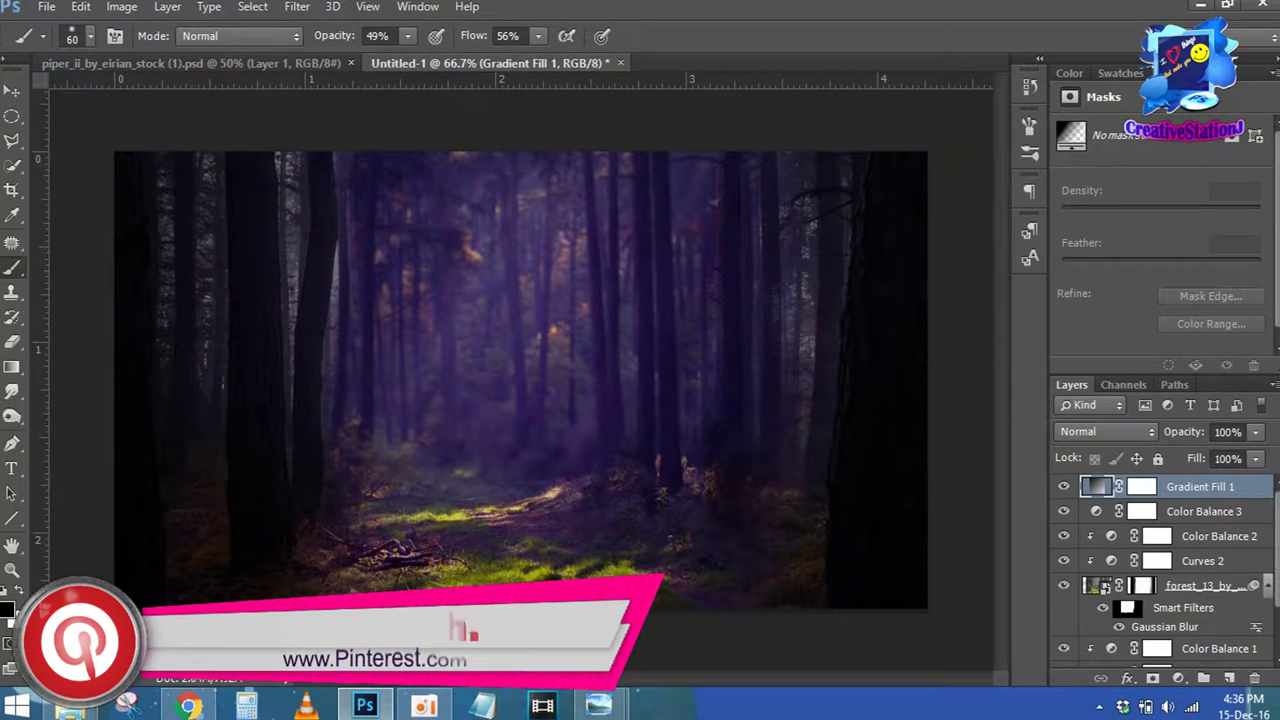
{"action": "left_click", "coordinate": [1197, 513]}
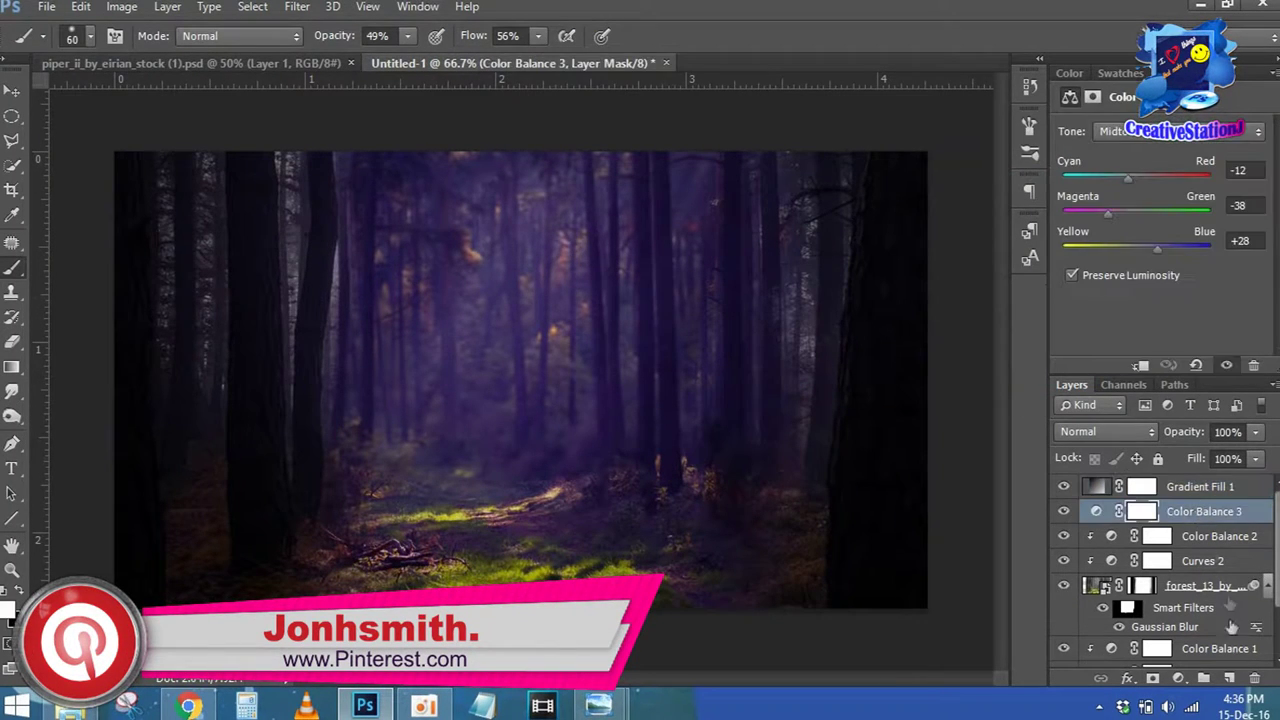
{"action": "left_click", "coordinate": [1230, 678]}
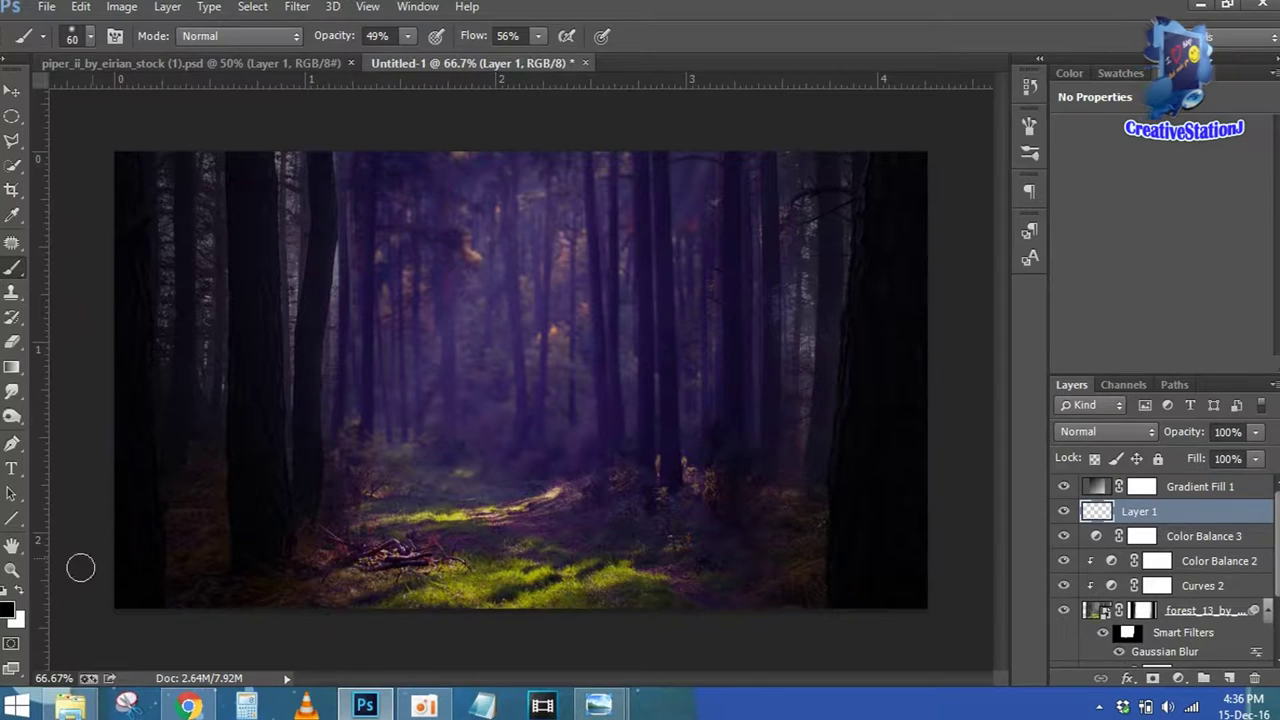
Choose the scattered smoke brush at 170 px with 29% angle jitter and test it near the lower-left trunk
{"action": "right_click", "coordinate": [508, 354]}
{"action": "scroll", "coordinate": [620, 520], "scroll_direction": "down", "scroll_amount": 5}
{"action": "left_click", "coordinate": [565, 548]}
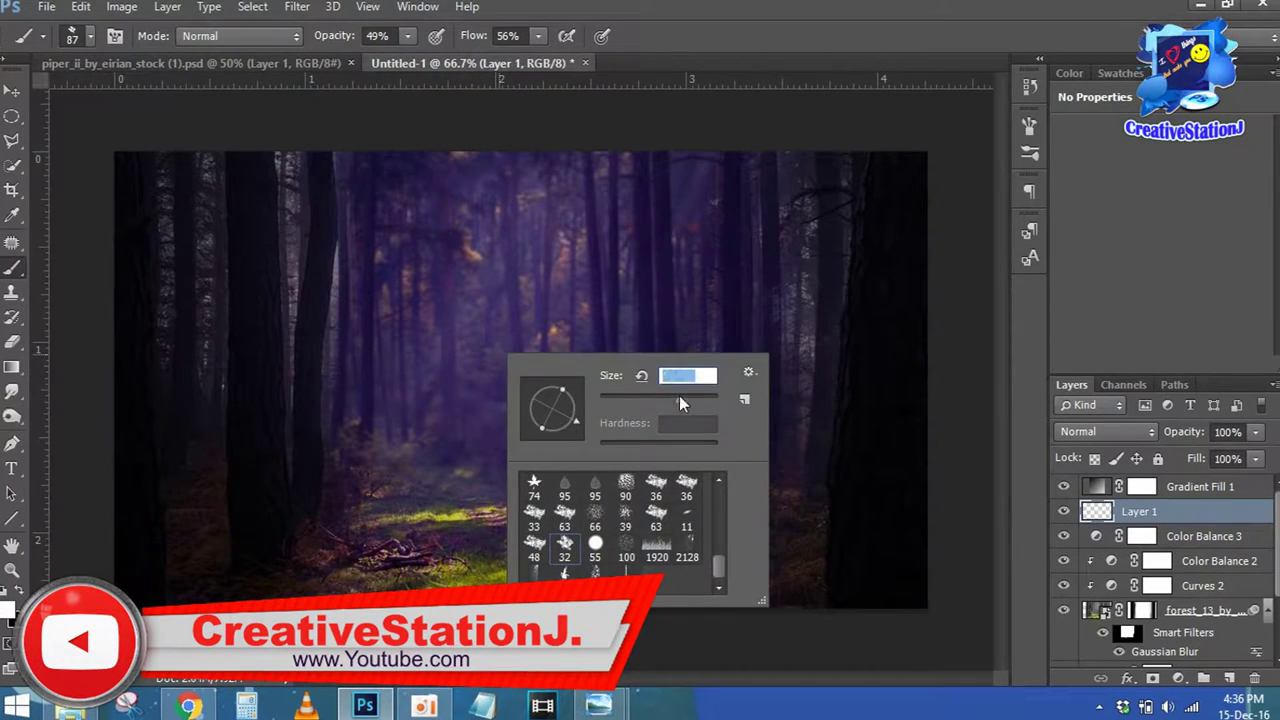
{"action": "left_click_drag", "start_coordinate": [679, 397], "coordinate": [700, 397]}
{"action": "left_click", "coordinate": [403, 410]}
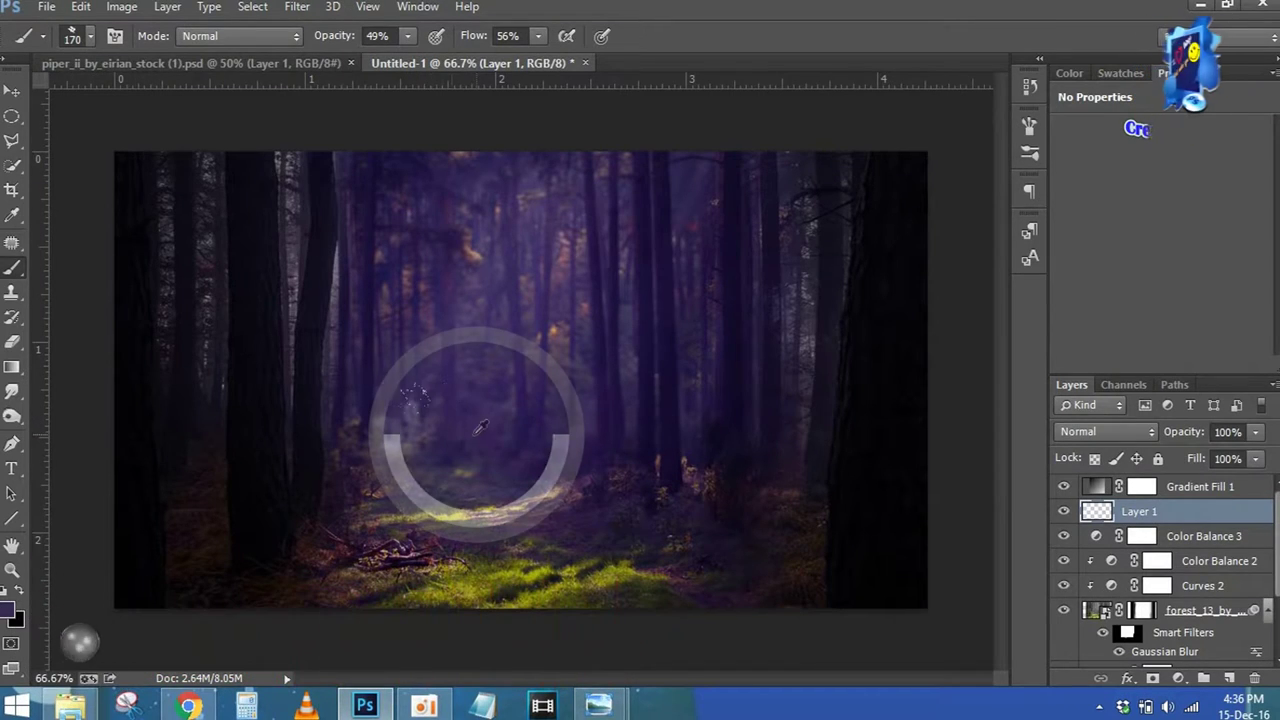
{"action": "key", "text": "F5"}
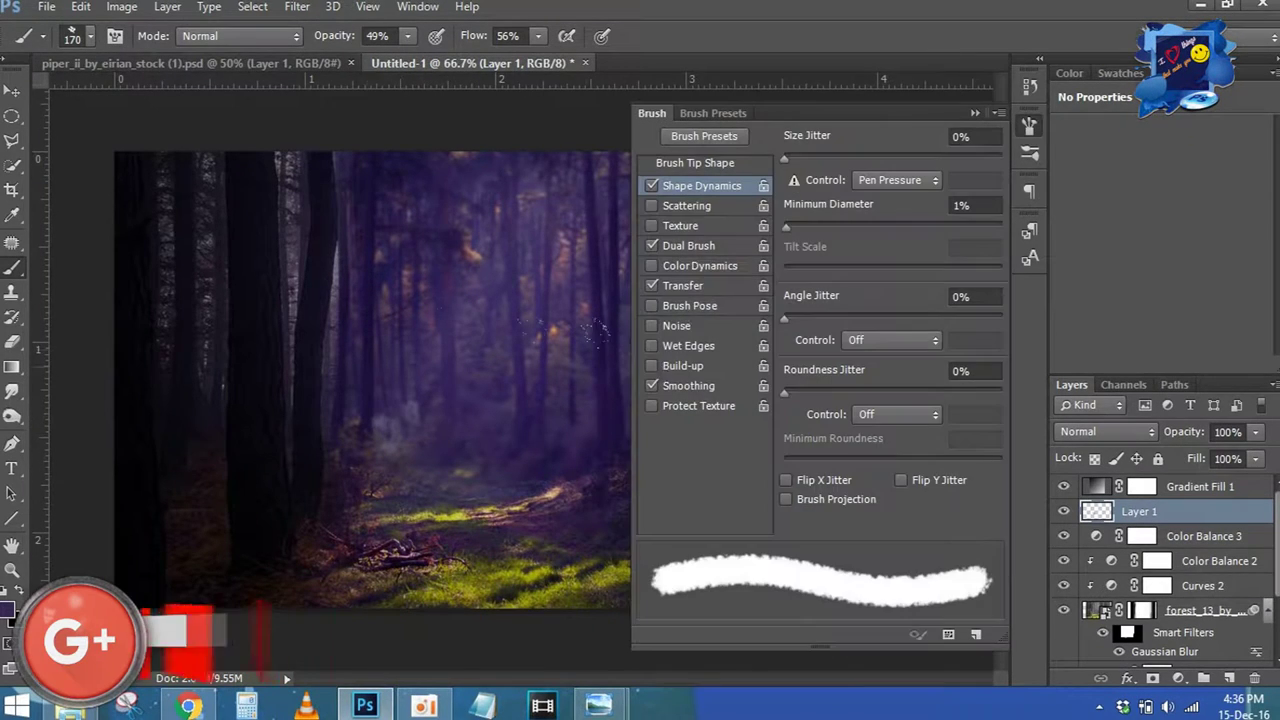
{"action": "left_click_drag", "start_coordinate": [834, 318], "coordinate": [847, 318]}
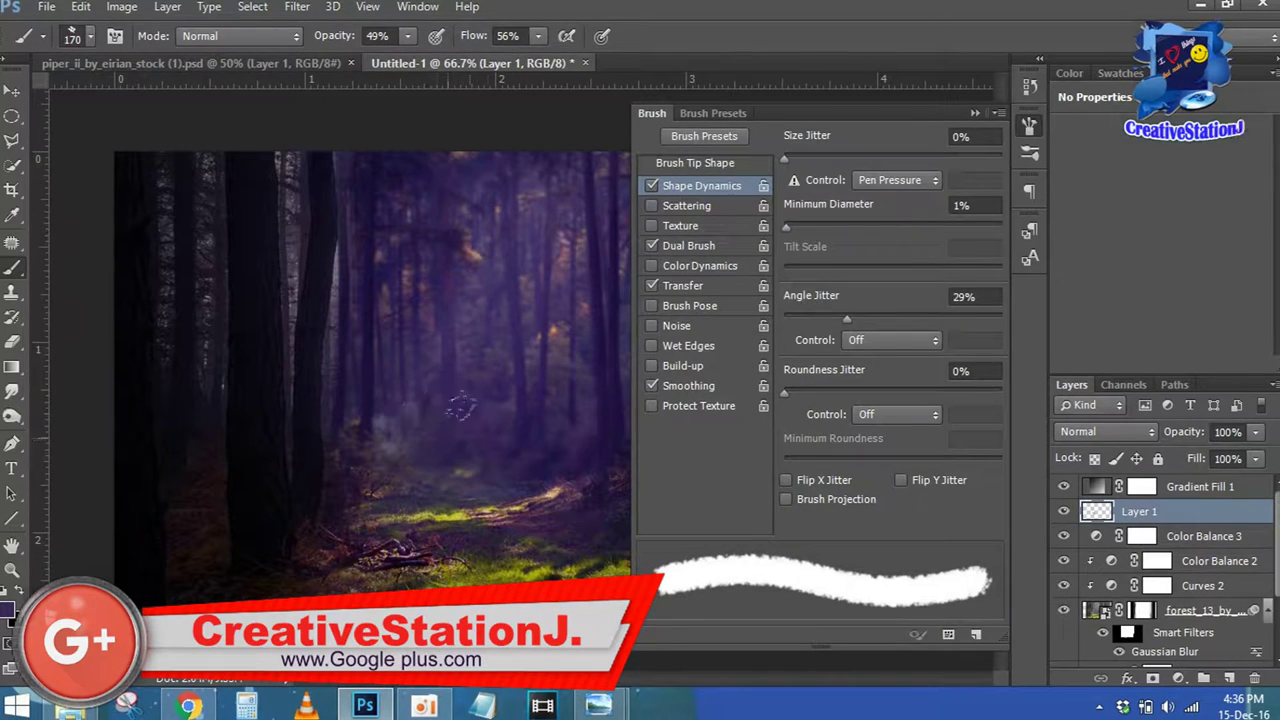
{"action": "left_click", "coordinate": [972, 114]}
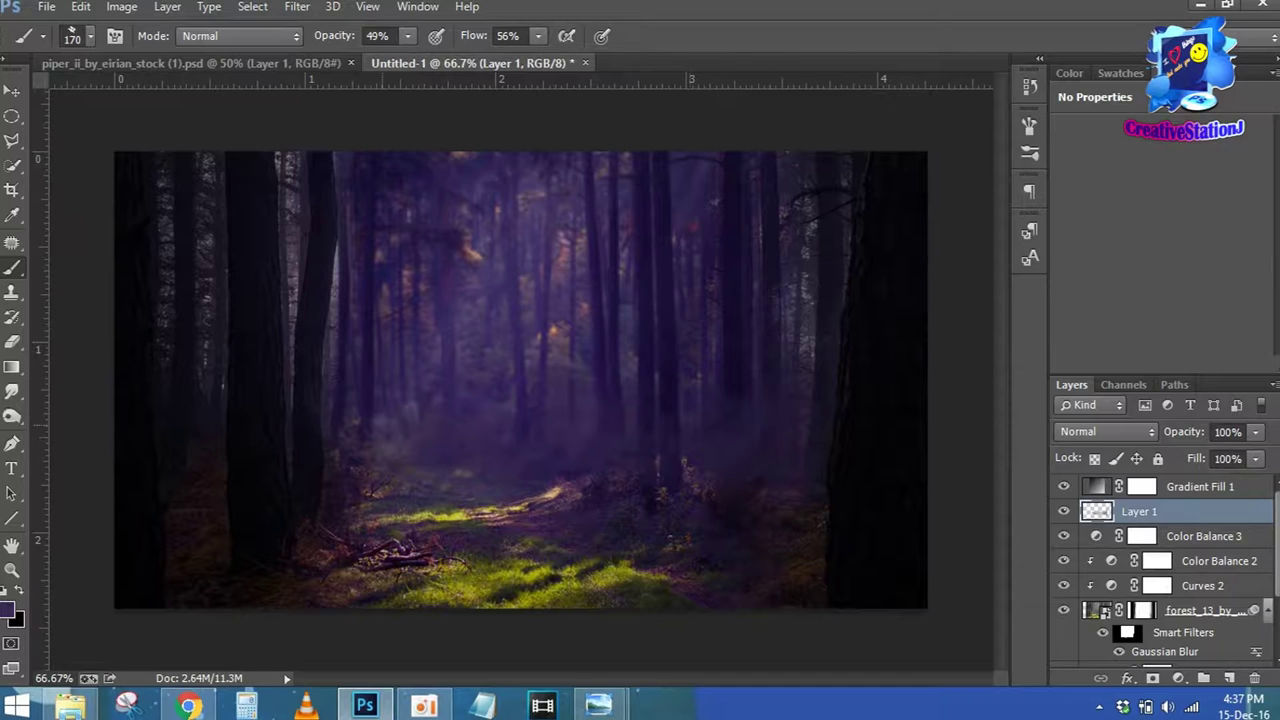
{"action": "left_click_drag", "start_coordinate": [292, 404], "coordinate": [302, 350]}
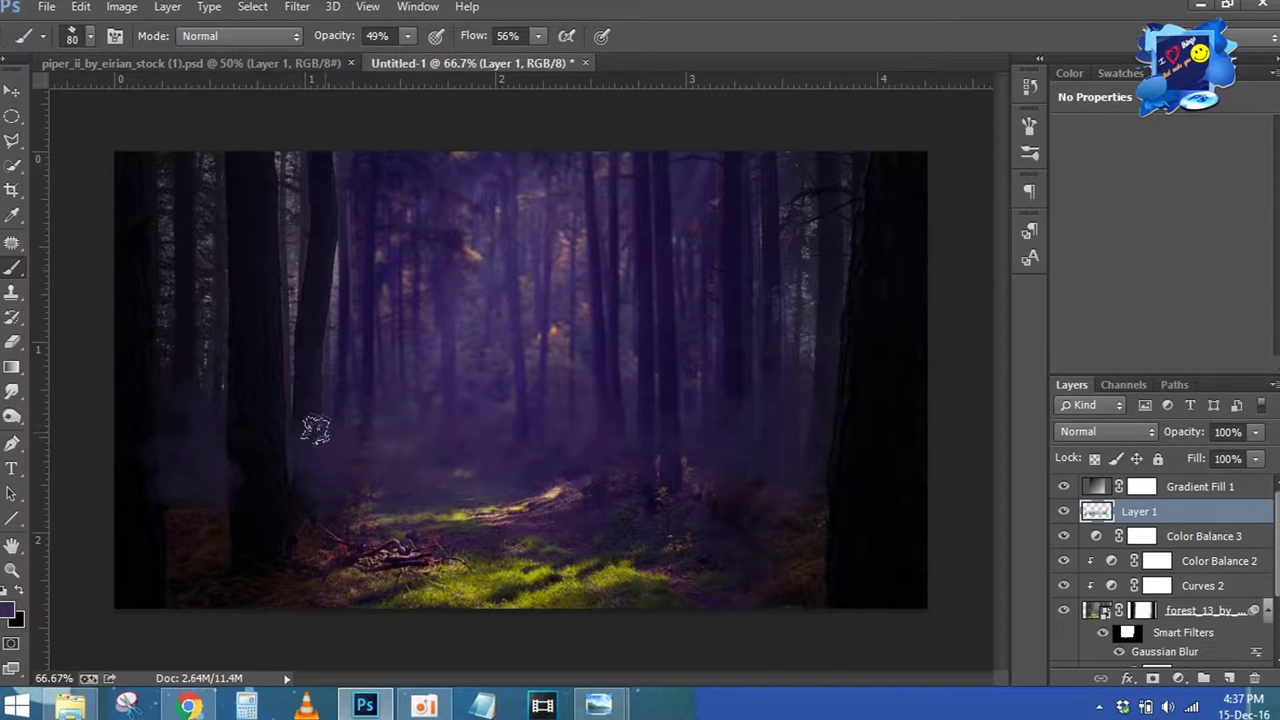
Paint a band of light lavender mist across the forest clearing on Layer 1
{"action": "left_click", "coordinate": [12, 608]}
{"action": "left_click", "coordinate": [814, 189]}
{"action": "left_click", "coordinate": [1140, 158]}
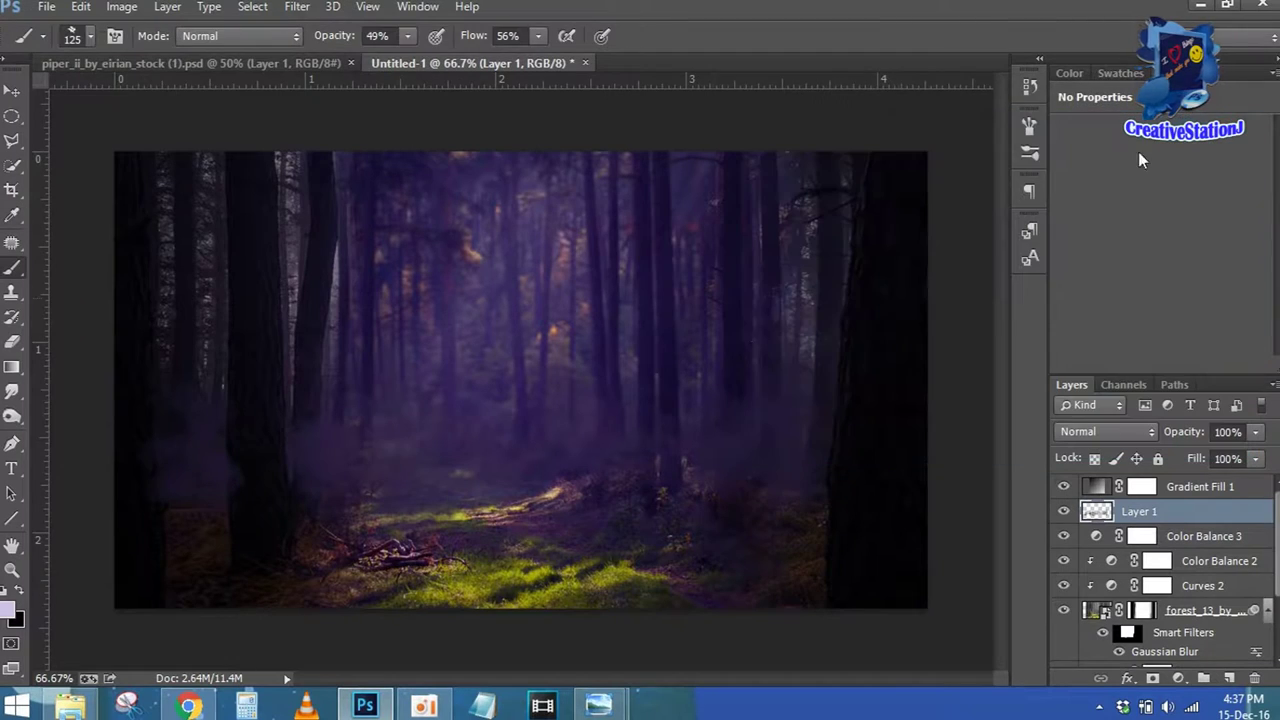
{"action": "key", "text": "bracketright"}
{"action": "key", "text": "bracketright"}
{"action": "left_click", "coordinate": [425, 432]}
{"action": "left_click", "coordinate": [395, 450]}
{"action": "mouse_move", "coordinate": [385, 385]}
{"action": "left_mouse_down"}
{"action": "mouse_move", "coordinate": [300, 409]}
{"action": "mouse_move", "coordinate": [300, 386]}
{"action": "mouse_move", "coordinate": [263, 420]}
{"action": "mouse_move", "coordinate": [360, 466]}
{"action": "mouse_move", "coordinate": [490, 450]}
{"action": "mouse_move", "coordinate": [520, 410]}
{"action": "mouse_move", "coordinate": [565, 430]}
{"action": "left_mouse_up"}
{"action": "left_click", "coordinate": [476, 440]}
{"action": "mouse_move", "coordinate": [480, 440]}
{"action": "left_mouse_down"}
{"action": "mouse_move", "coordinate": [600, 430]}
{"action": "mouse_move", "coordinate": [575, 398]}
{"action": "left_mouse_up"}
{"action": "mouse_move", "coordinate": [631, 430]}
{"action": "left_mouse_down"}
{"action": "mouse_move", "coordinate": [725, 440]}
{"action": "mouse_move", "coordinate": [790, 470]}
{"action": "mouse_move", "coordinate": [757, 437]}
{"action": "left_mouse_up"}
Add a smaller mist patch at the far left and set Layer 1 to 60% opacity
{"action": "key", "text": "bracketleft"}
{"action": "key", "text": "bracketleft"}
{"action": "key", "text": "bracketleft"}
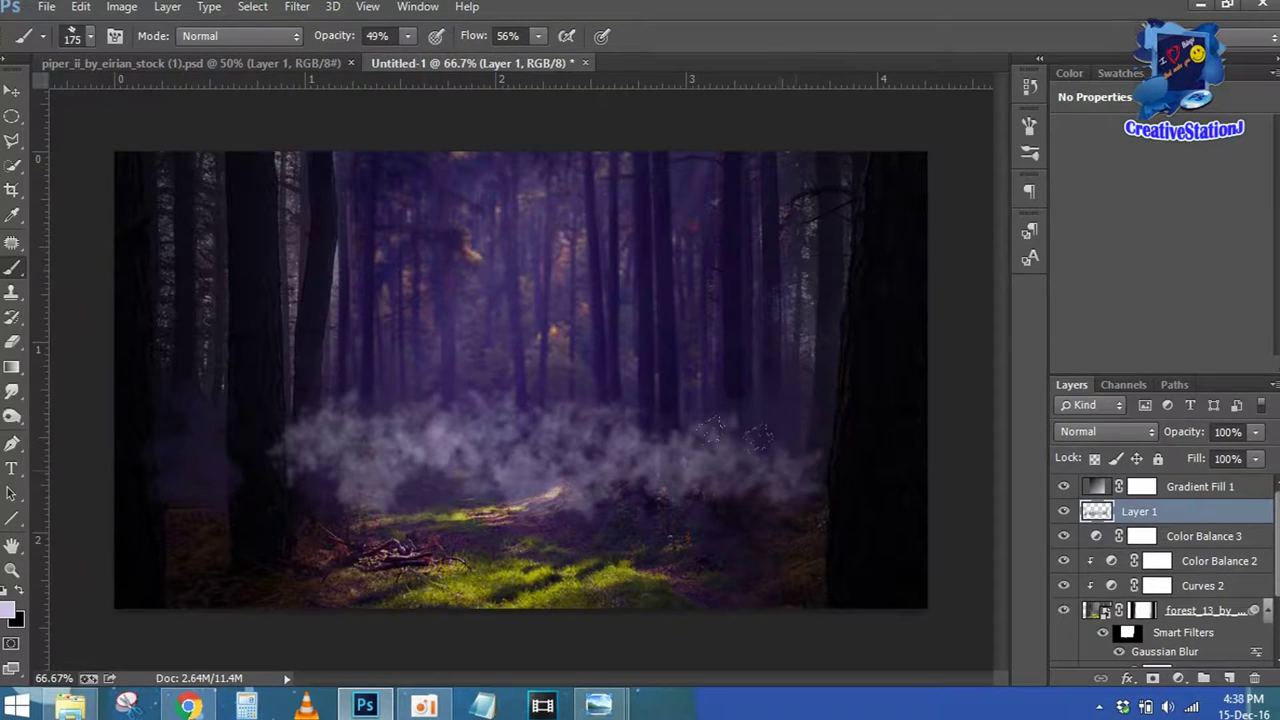
{"action": "key", "text": "bracketleft"}
{"action": "mouse_move", "coordinate": [176, 434]}
{"action": "left_mouse_down"}
{"action": "mouse_move", "coordinate": [167, 449]}
{"action": "mouse_move", "coordinate": [195, 470]}
{"action": "mouse_move", "coordinate": [137, 458]}
{"action": "left_mouse_up"}
{"action": "mouse_move", "coordinate": [184, 421]}
{"action": "left_mouse_down"}
{"action": "mouse_move", "coordinate": [195, 485]}
{"action": "mouse_move", "coordinate": [214, 443]}
{"action": "mouse_move", "coordinate": [248, 440]}
{"action": "mouse_move", "coordinate": [228, 500]}
{"action": "mouse_move", "coordinate": [225, 420]}
{"action": "left_mouse_up"}
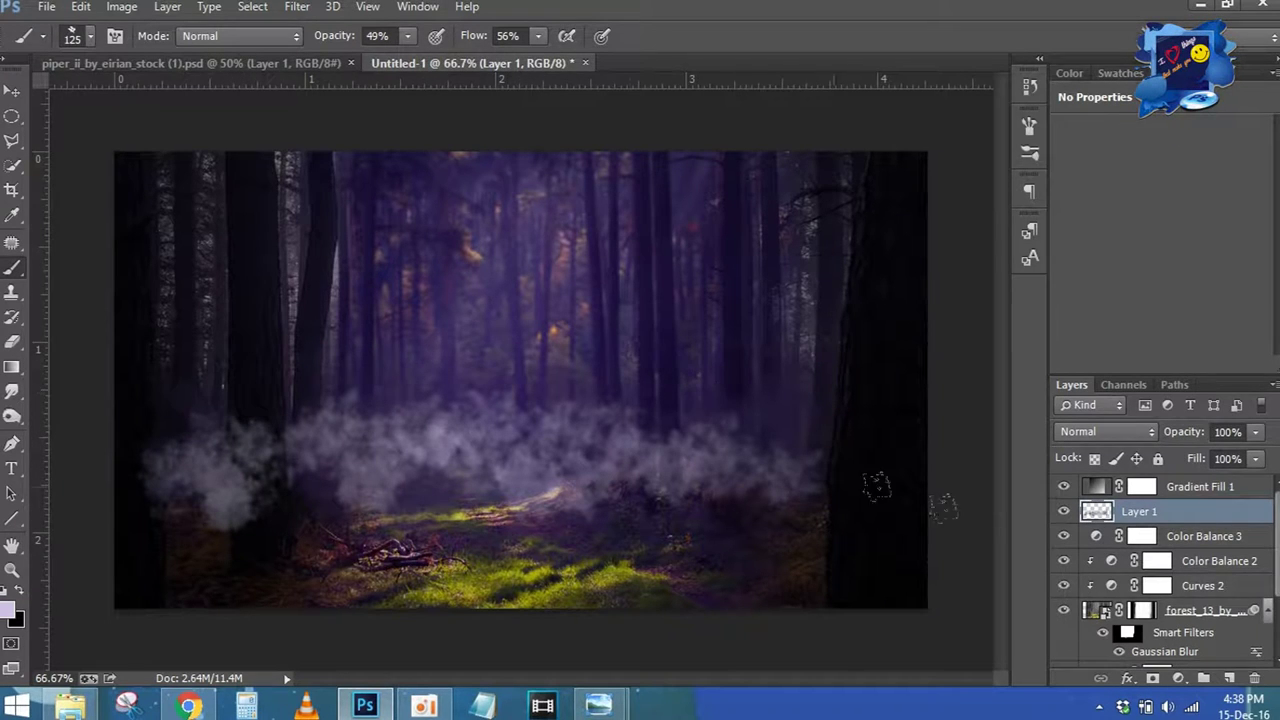
{"action": "left_click_drag", "start_coordinate": [1170, 443], "coordinate": [1155, 445]}
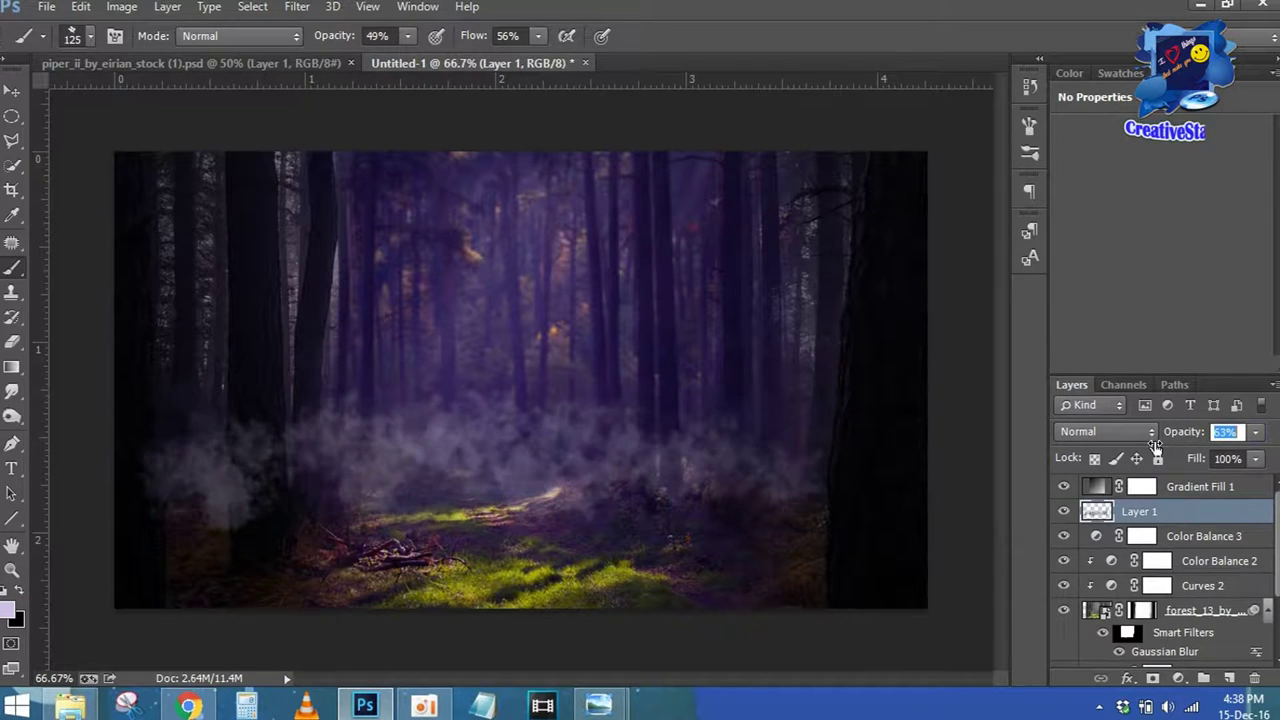
{"action": "type", "text": "60"}
{"action": "key", "text": "Return"}
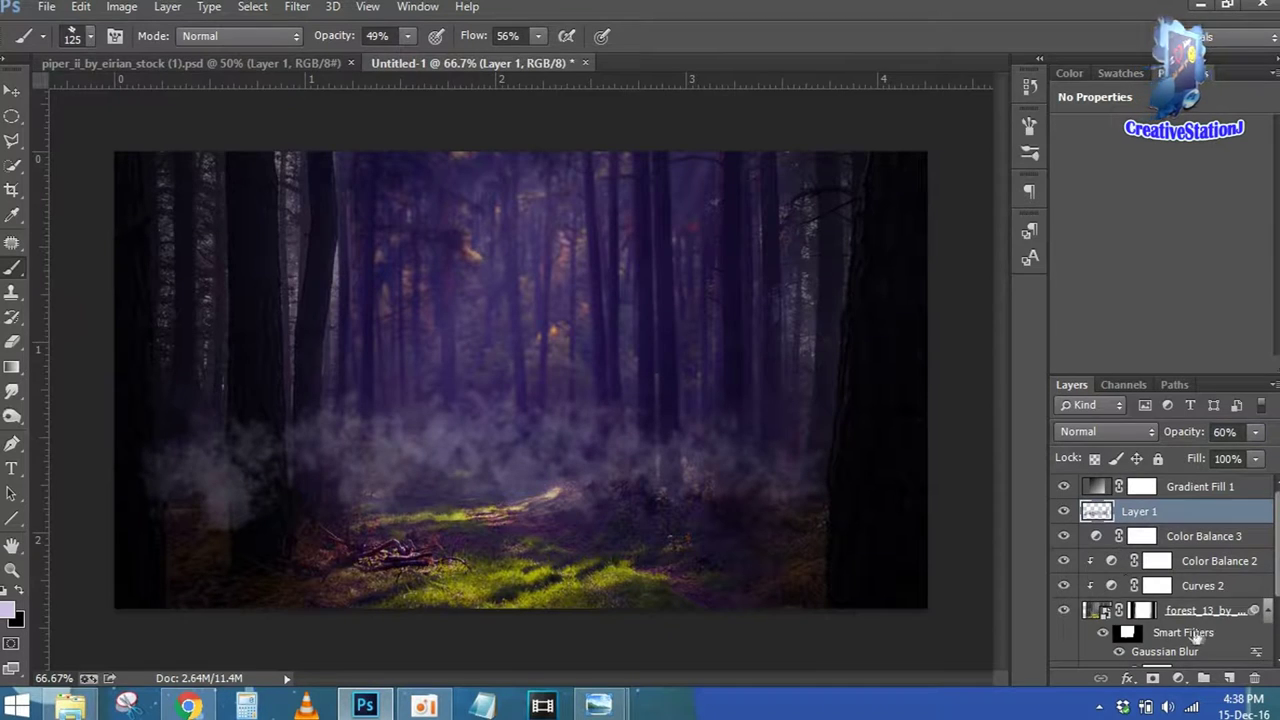
Paint brighter smoke on a new Layer 2 across the centre and left, at 88% opacity
{"action": "left_click", "coordinate": [1228, 678]}
{"action": "mouse_move", "coordinate": [453, 427]}
{"action": "left_mouse_down"}
{"action": "mouse_move", "coordinate": [285, 443]}
{"action": "mouse_move", "coordinate": [455, 460]}
{"action": "mouse_move", "coordinate": [462, 435]}
{"action": "mouse_move", "coordinate": [548, 430]}
{"action": "mouse_move", "coordinate": [605, 460]}
{"action": "mouse_move", "coordinate": [700, 465]}
{"action": "mouse_move", "coordinate": [715, 500]}
{"action": "mouse_move", "coordinate": [645, 498]}
{"action": "left_mouse_up"}
{"action": "key", "text": "bracketleft"}
{"action": "key", "text": "bracketleft"}
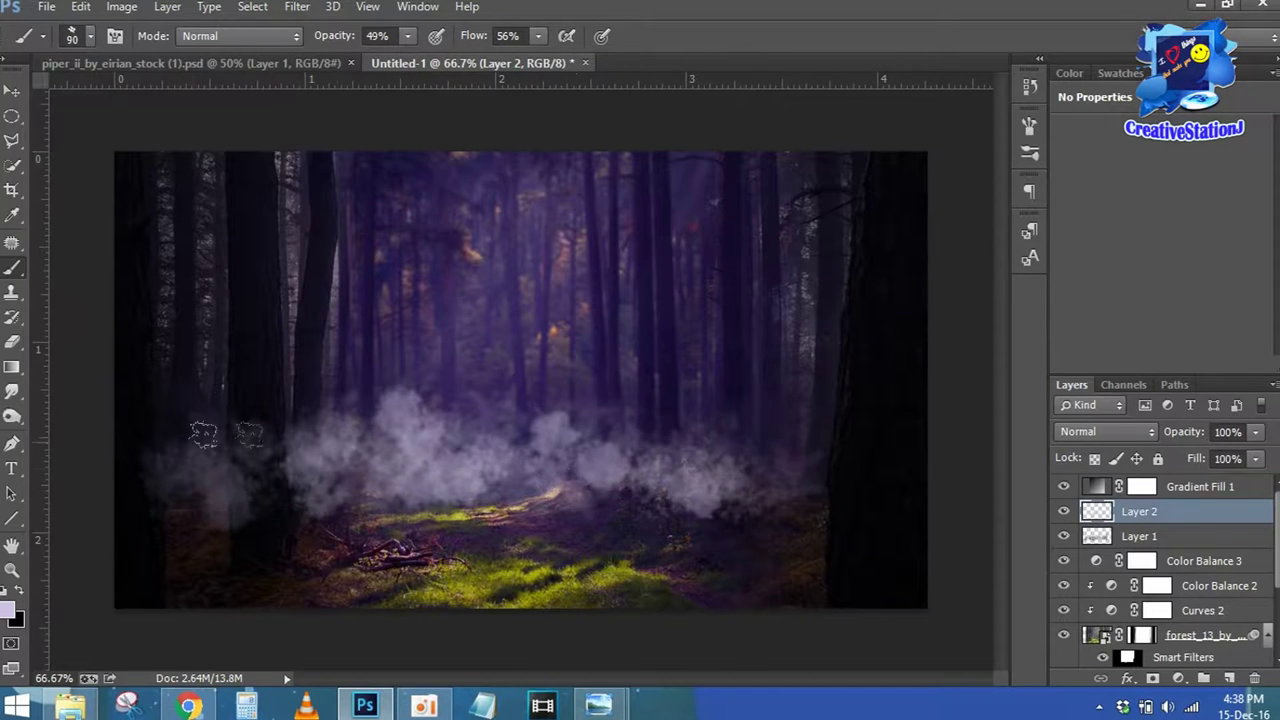
{"action": "mouse_move", "coordinate": [160, 458]}
{"action": "left_mouse_down"}
{"action": "mouse_move", "coordinate": [205, 480]}
{"action": "mouse_move", "coordinate": [215, 470]}
{"action": "left_mouse_up"}
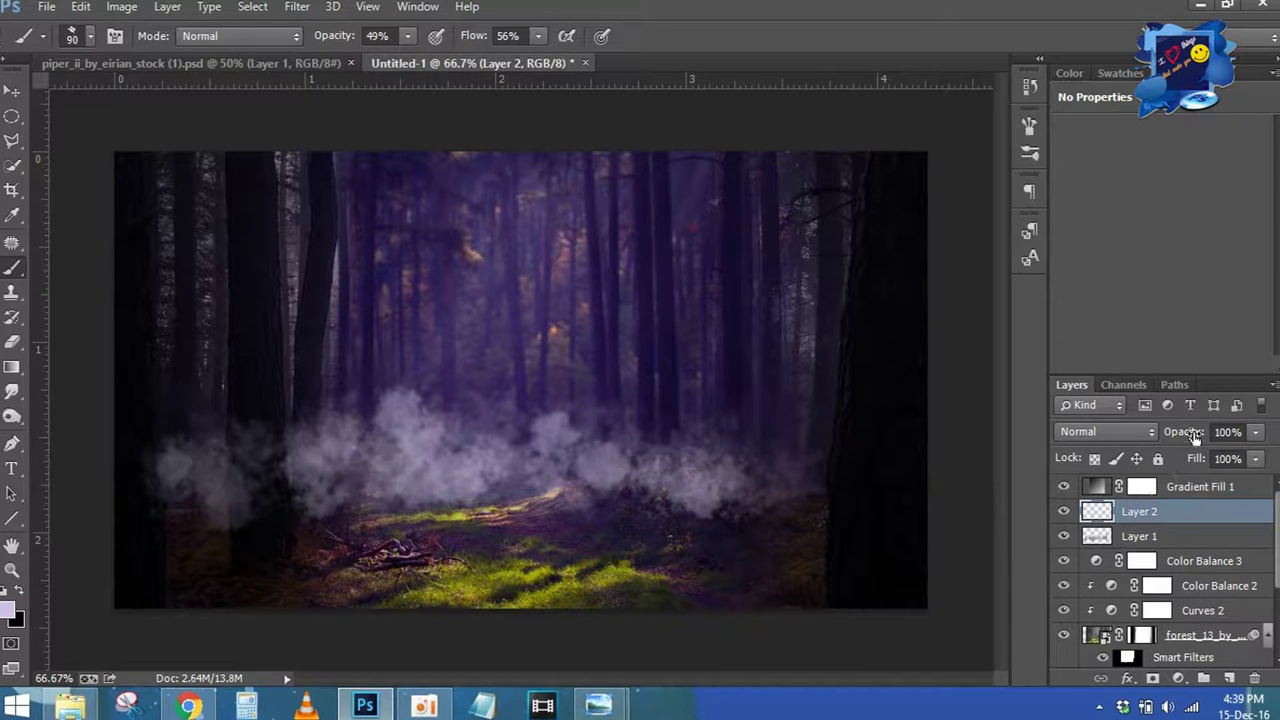
{"action": "left_click_drag", "start_coordinate": [1195, 437], "coordinate": [1173, 441]}
{"action": "key", "text": "Return"}
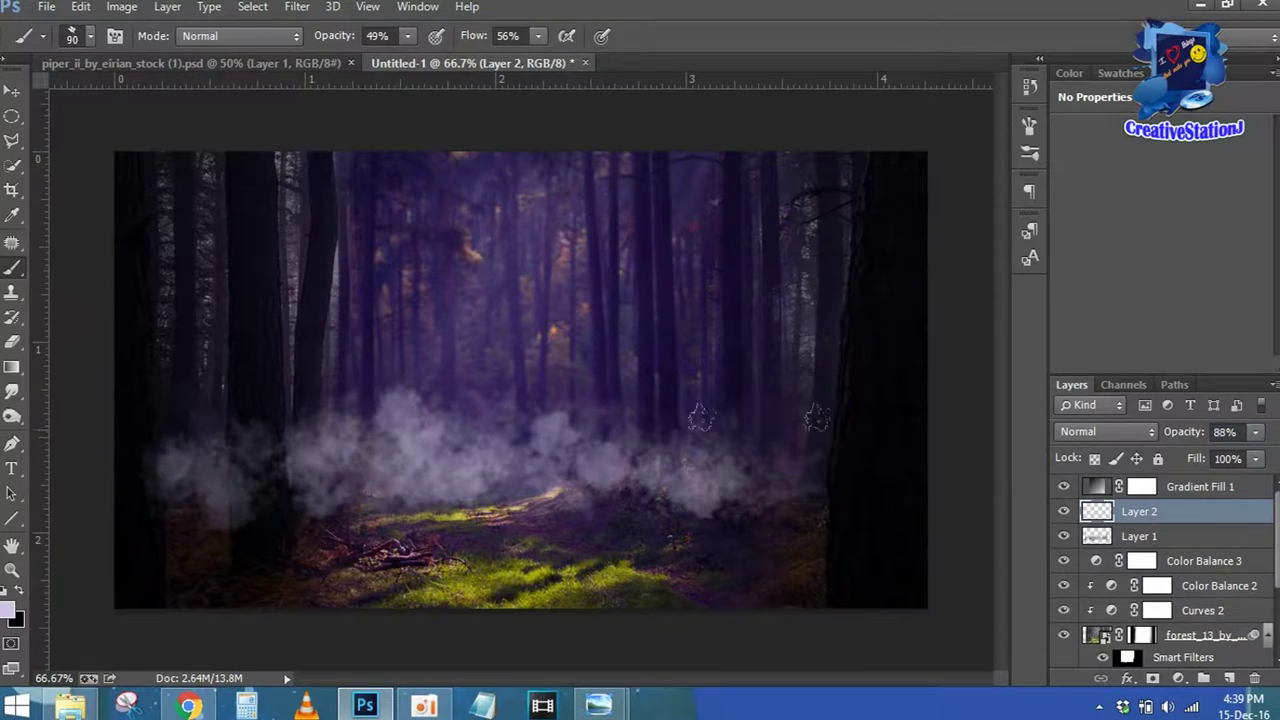
{"action": "scroll", "coordinate": [1165, 570], "scroll_direction": "down", "scroll_amount": 1}
{"action": "scroll", "coordinate": [1165, 570], "scroll_direction": "down", "scroll_amount": 2}
Duplicate the base forest layer and move the copy above Curves 1
{"action": "scroll", "coordinate": [1165, 570], "scroll_direction": "down", "scroll_amount": 2}
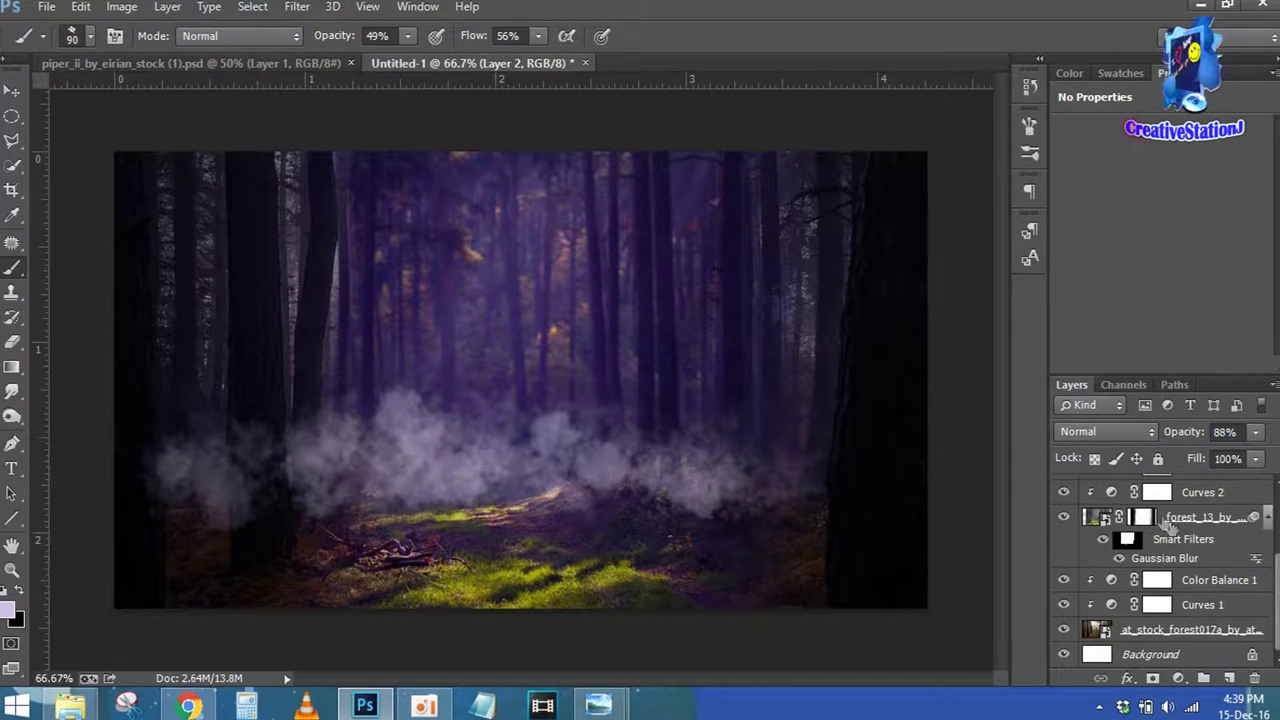
{"action": "left_click", "coordinate": [1180, 629]}
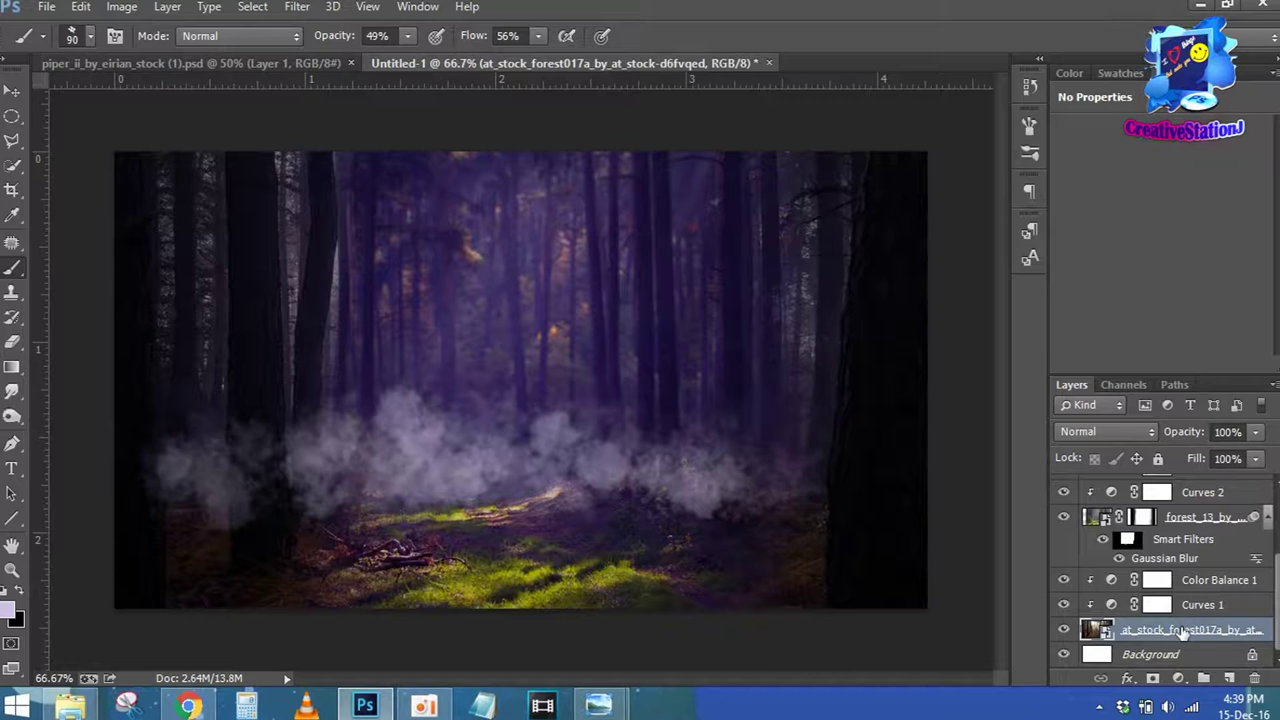
{"action": "key", "text": "ctrl+j"}
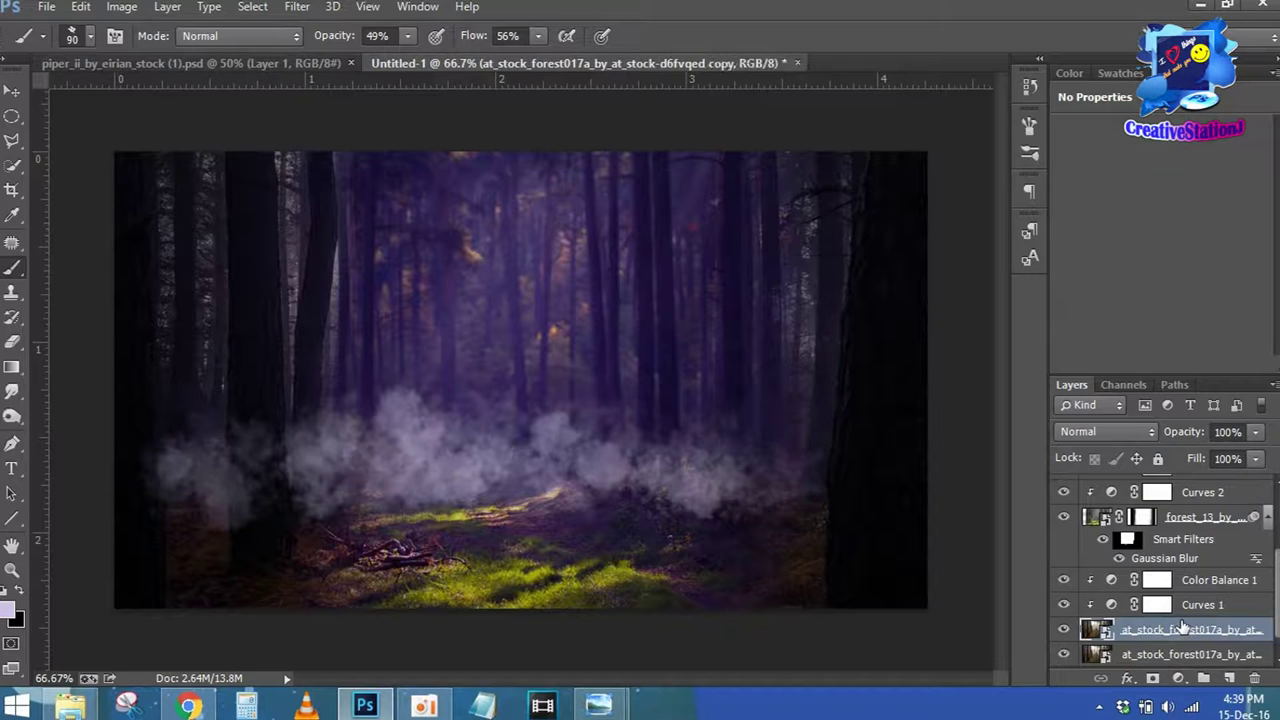
{"action": "left_click_drag", "start_coordinate": [1180, 655], "coordinate": [1195, 590]}
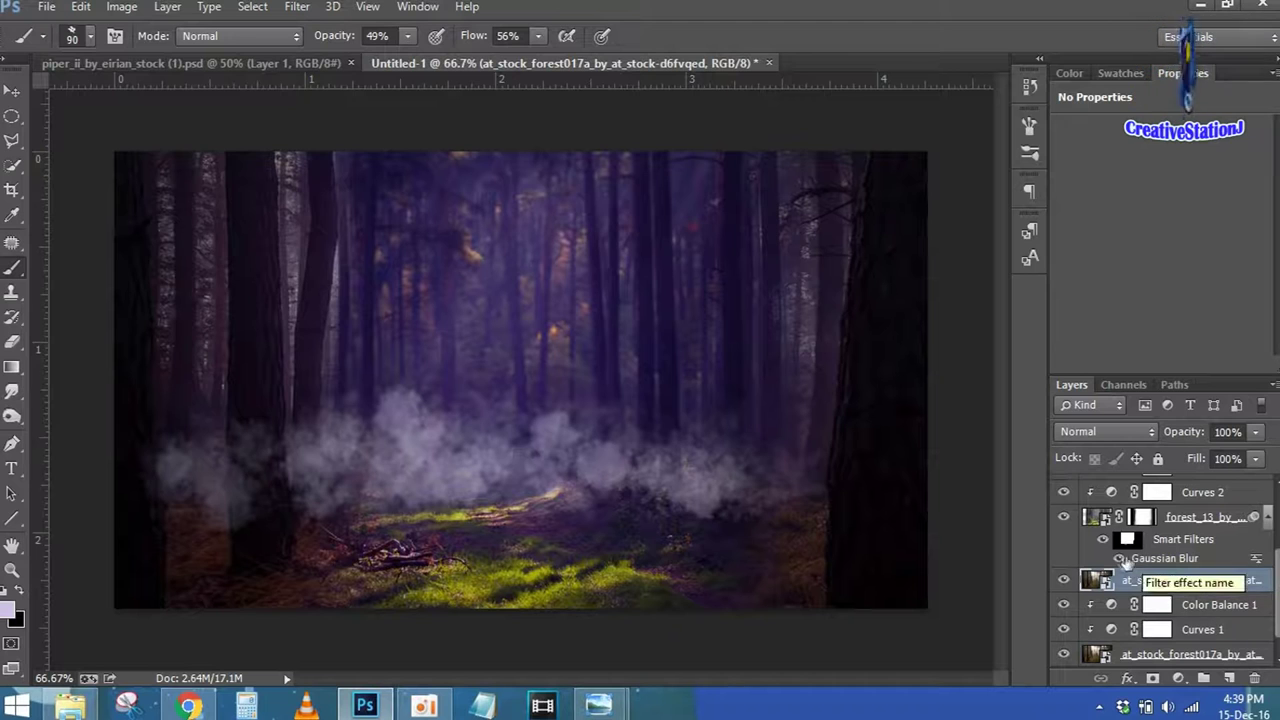
Mask the forest copy to the right tree trunk using a Quick Selection
{"action": "left_click", "coordinate": [12, 165]}
{"action": "mouse_move", "coordinate": [216, 156]}
{"action": "left_mouse_down"}
{"action": "mouse_move", "coordinate": [669, 289]}
{"action": "mouse_move", "coordinate": [840, 409]}
{"action": "mouse_move", "coordinate": [831, 200]}
{"action": "mouse_move", "coordinate": [863, 183]}
{"action": "mouse_move", "coordinate": [840, 520]}
{"action": "mouse_move", "coordinate": [820, 583]}
{"action": "left_mouse_up"}
{"action": "key", "text": "ctrl+d"}
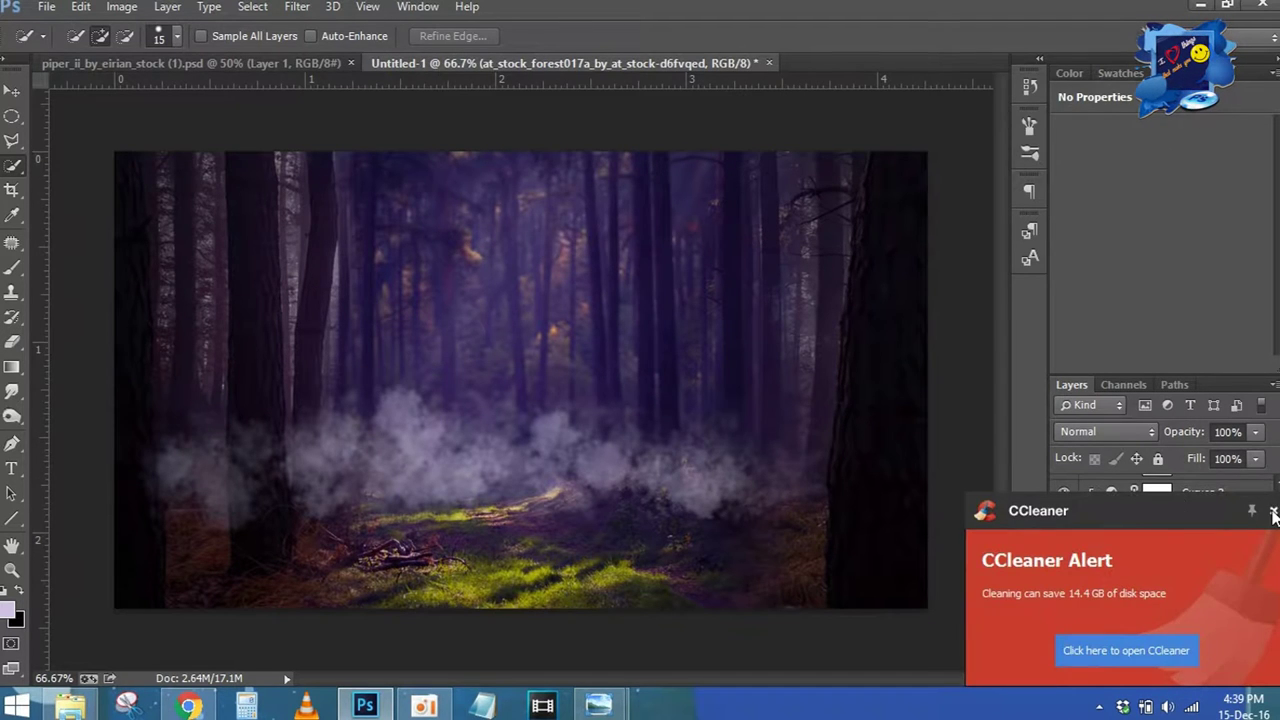
{"action": "left_click", "coordinate": [1273, 510]}
{"action": "left_click_drag", "start_coordinate": [851, 260], "coordinate": [872, 390]}
{"action": "left_click_drag", "start_coordinate": [896, 454], "coordinate": [909, 491]}
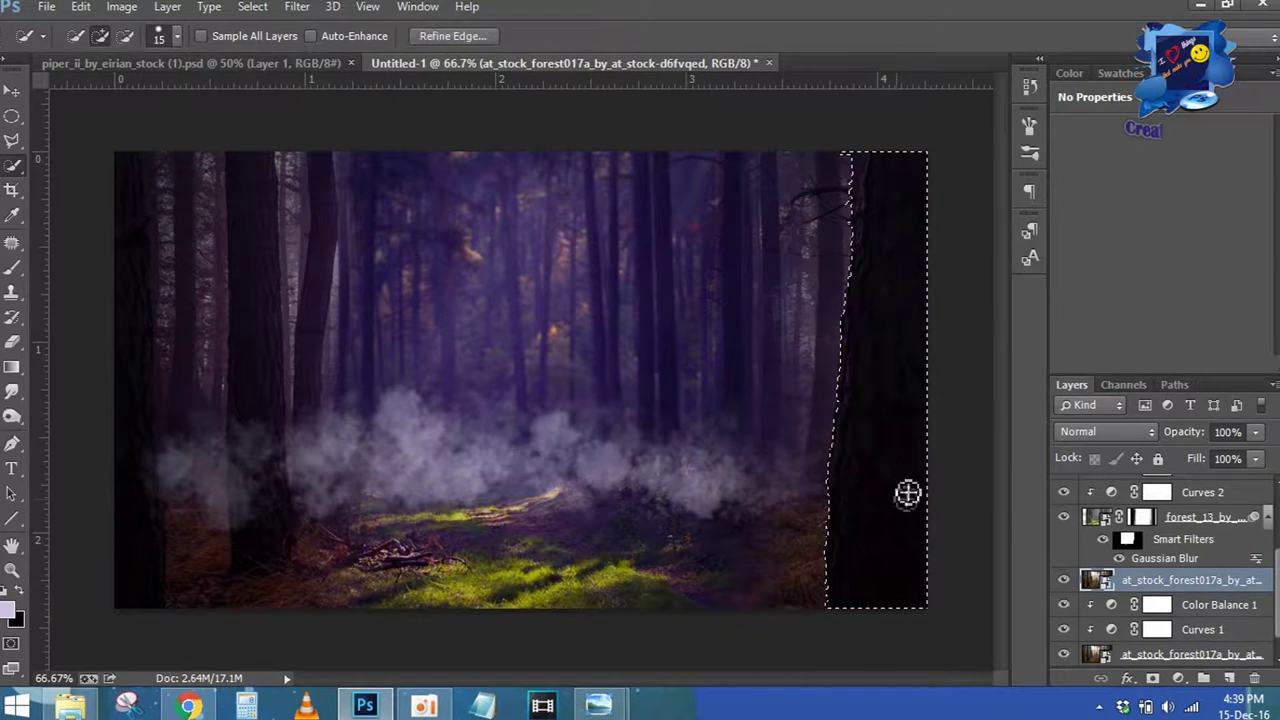
{"action": "left_click", "coordinate": [1153, 678]}
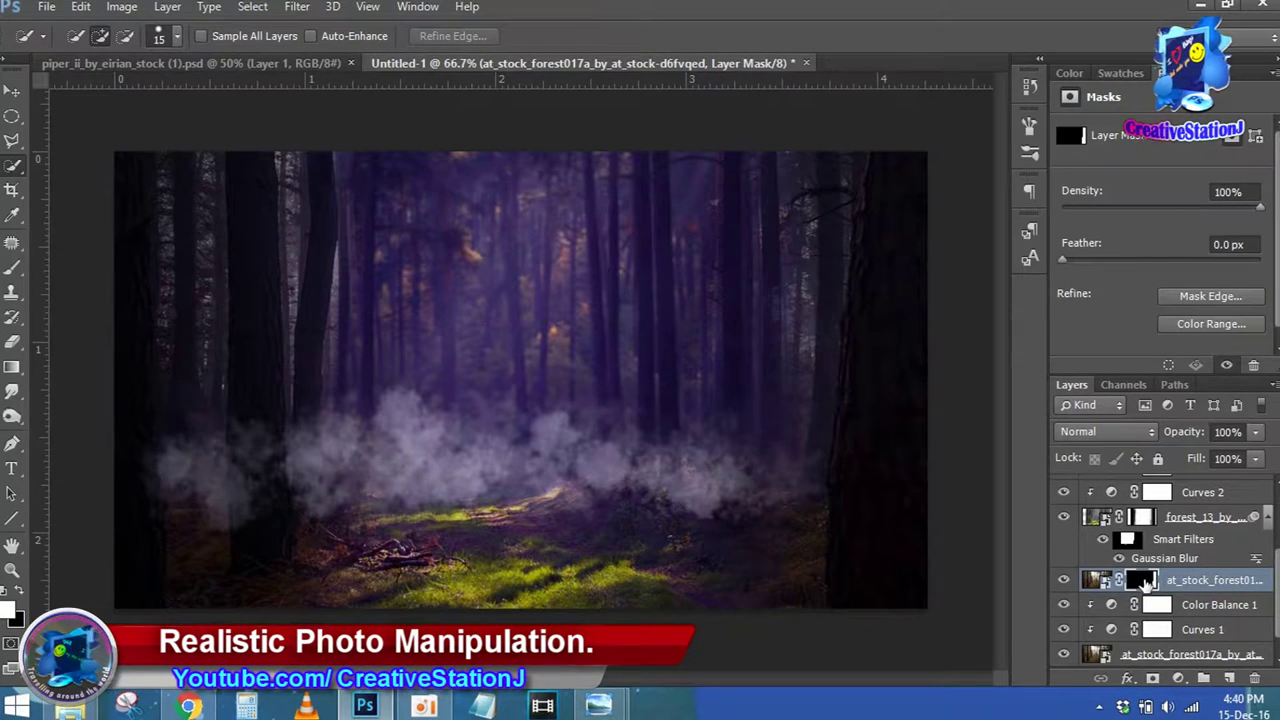
{"action": "key", "text": "ctrl+i"}
{"action": "key", "text": "ctrl+i"}
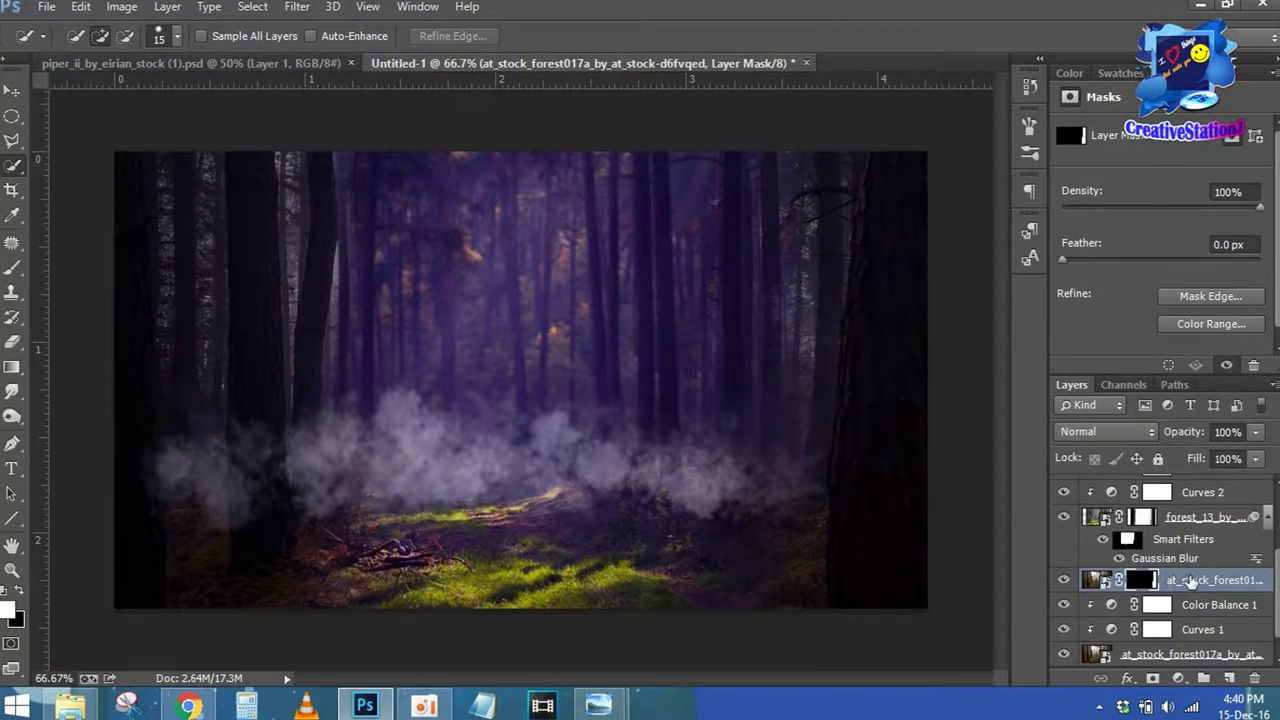
Place a tree PNG from the tree folder into the composite at 20.26%
{"action": "left_click", "coordinate": [1215, 604]}
{"action": "left_click", "coordinate": [70, 705]}
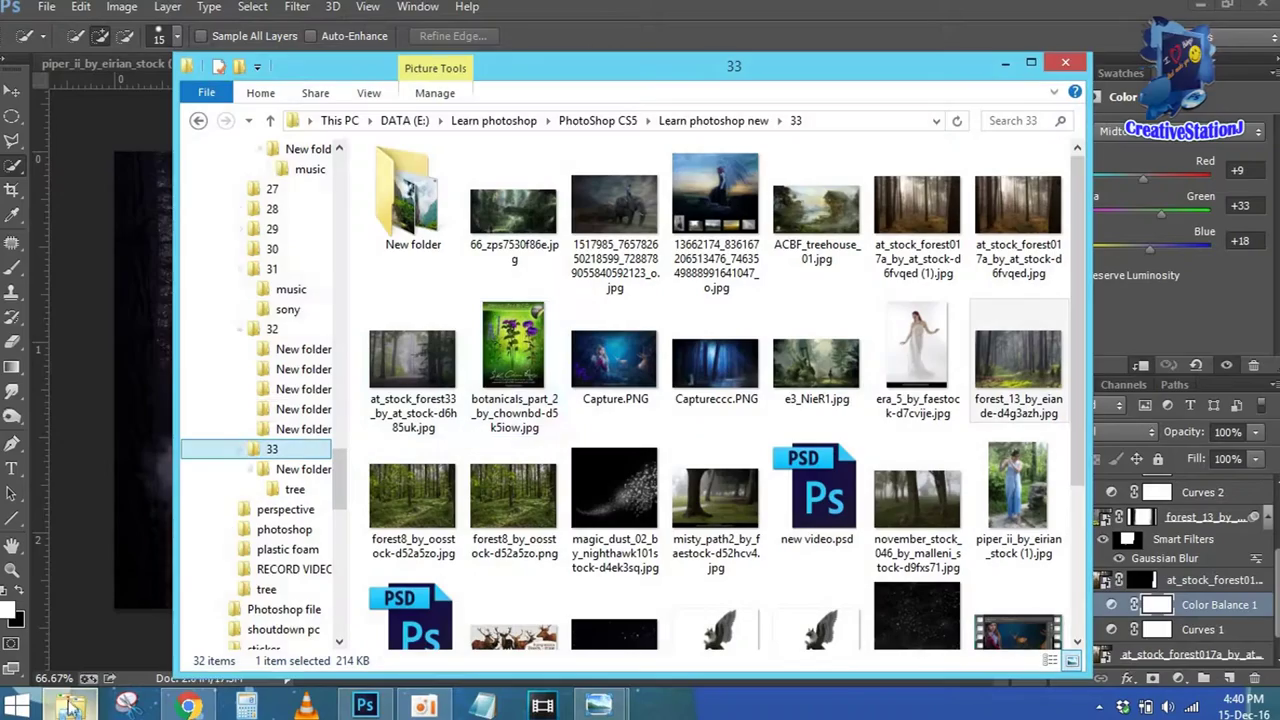
{"action": "double_click", "coordinate": [413, 200]}
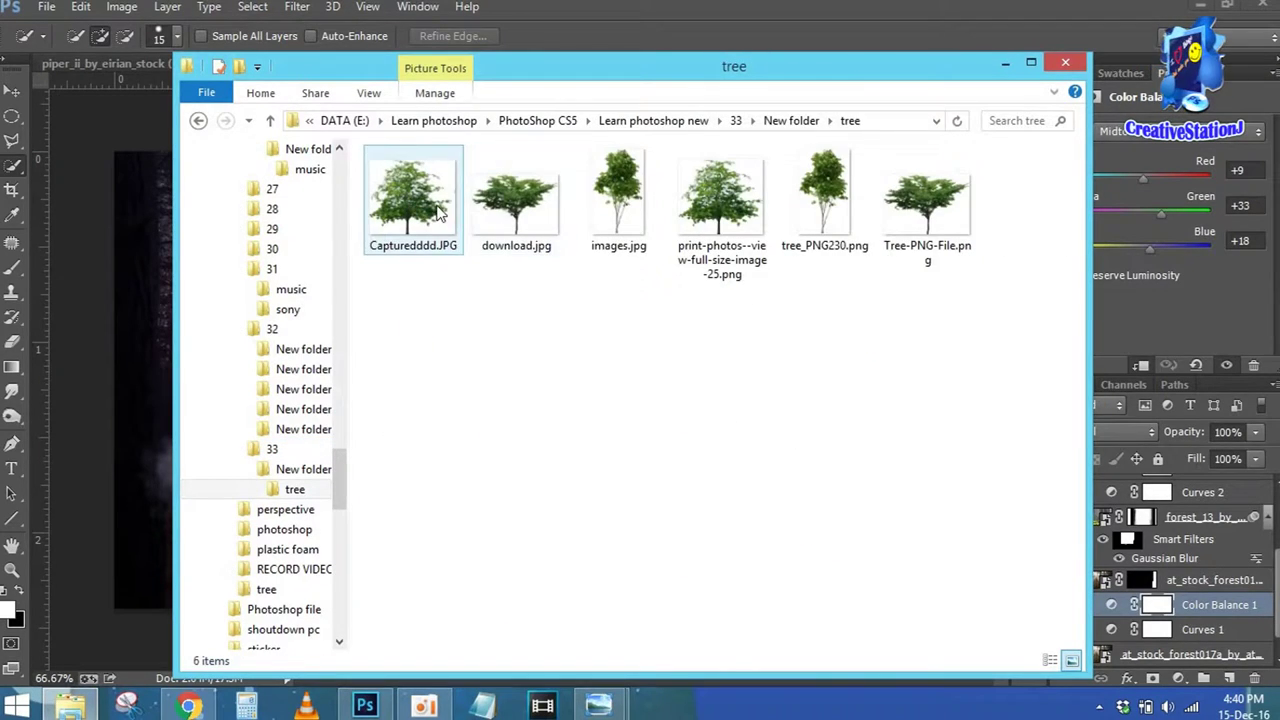
{"action": "left_click_drag", "start_coordinate": [722, 200], "coordinate": [153, 319]}
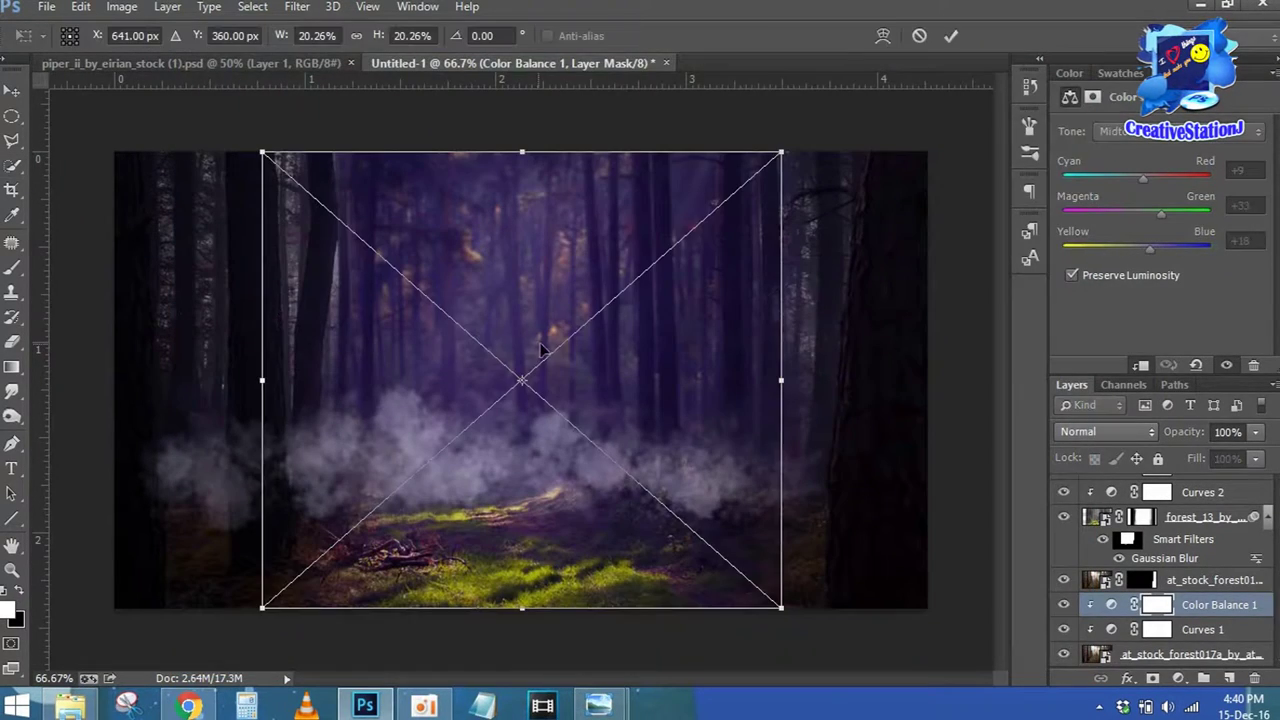
Position the placed foliage image against the right-hand tree and commit it
{"action": "mouse_move", "coordinate": [556, 350]}
{"action": "left_mouse_down"}
{"action": "mouse_move", "coordinate": [935, 357]}
{"action": "mouse_move", "coordinate": [945, 373]}
{"action": "left_mouse_up"}
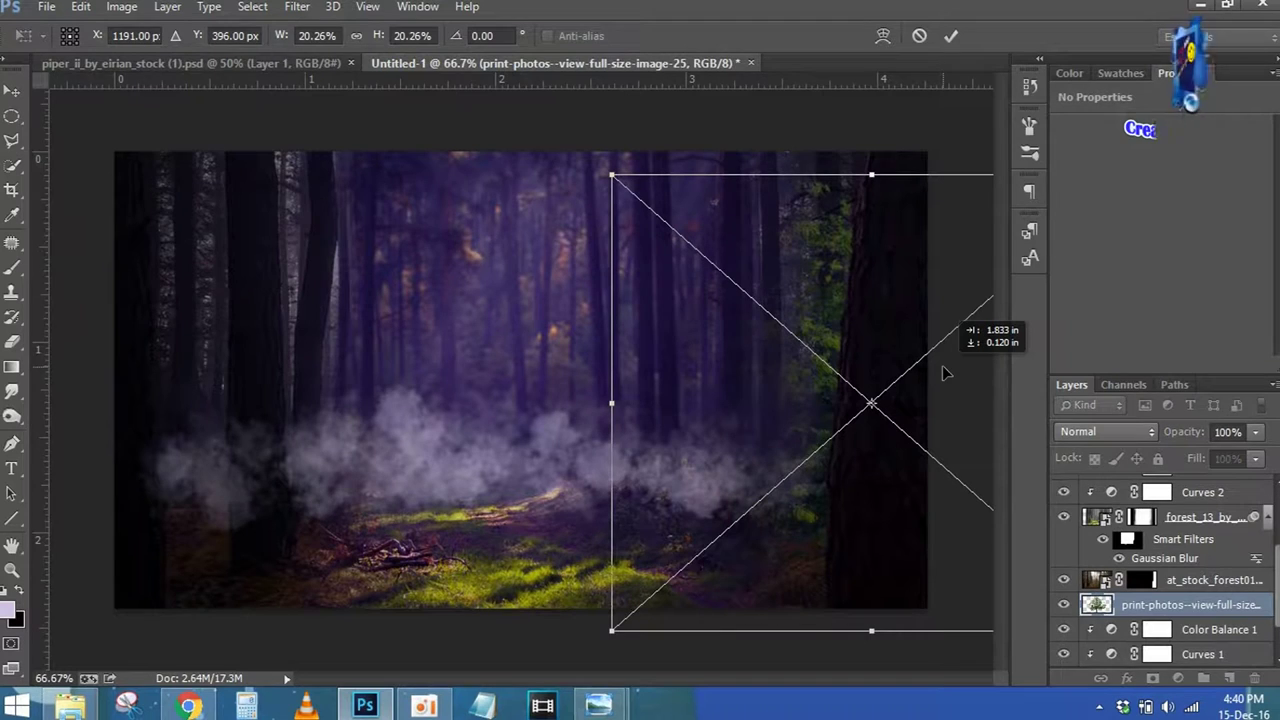
{"action": "left_click_drag", "start_coordinate": [945, 373], "coordinate": [885, 395]}
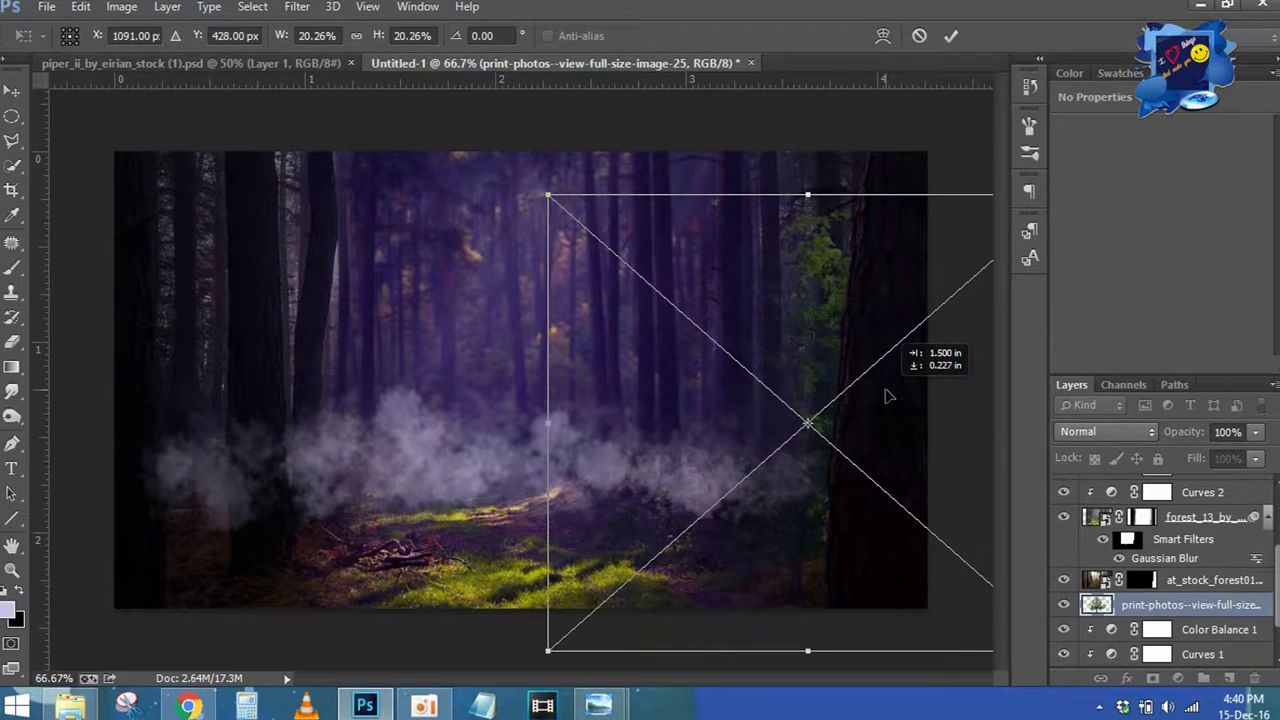
{"action": "left_click", "coordinate": [952, 36]}
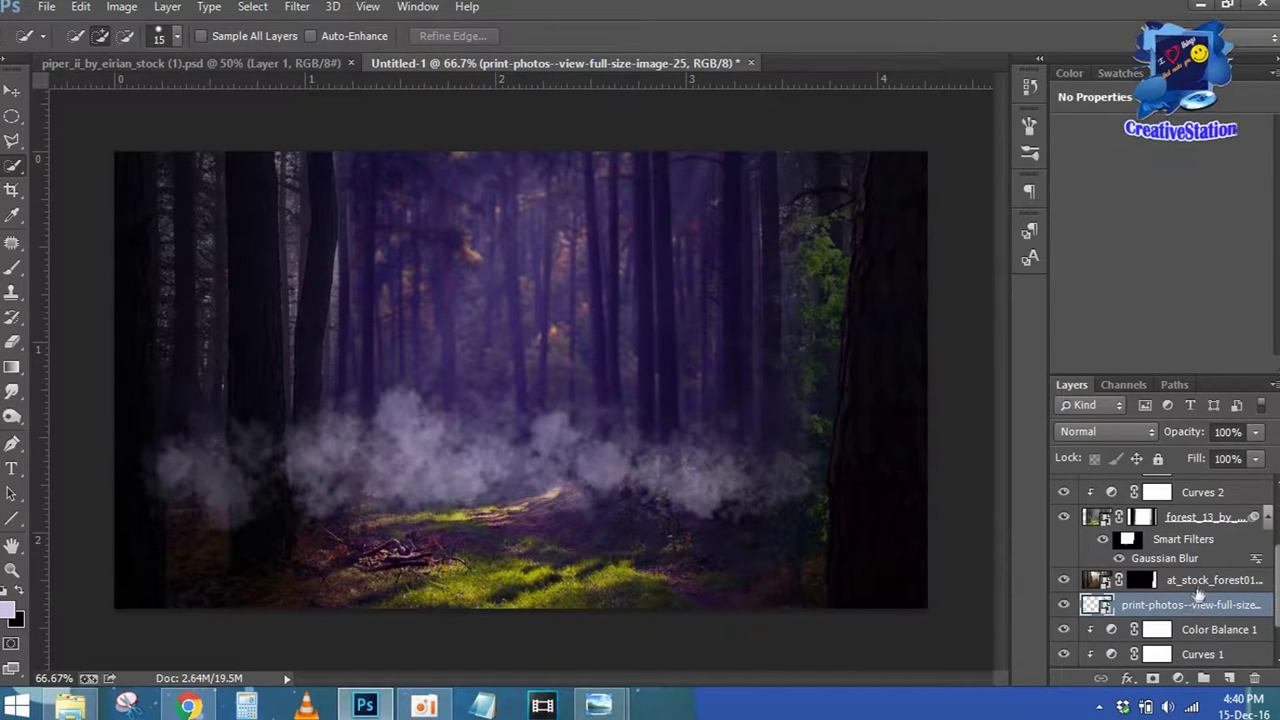
Group the foliage with the forest tree layer as 'tree1' and move it to the top
{"action": "left_click", "coordinate": [1199, 588], "text": "ctrl"}
{"action": "key", "text": "ctrl+g"}
{"action": "double_click", "coordinate": [1160, 580]}
{"action": "key", "text": "Return"}
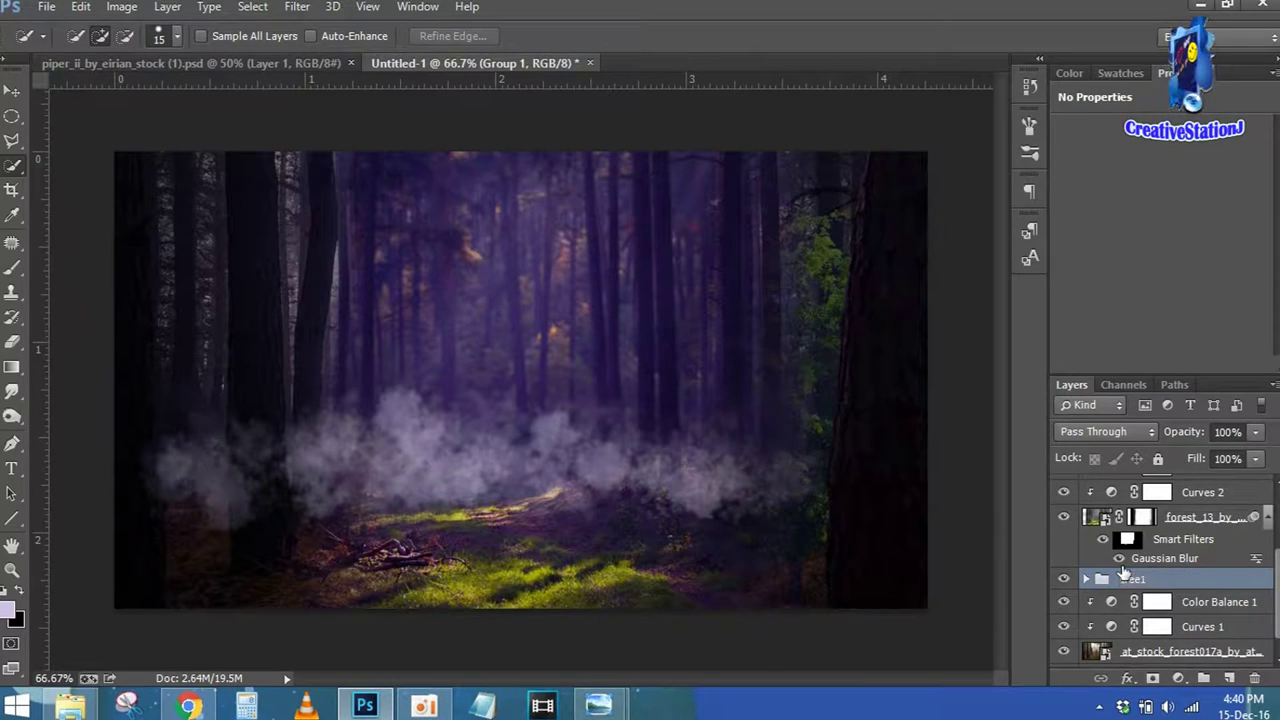
{"action": "mouse_move", "coordinate": [1150, 580]}
{"action": "left_mouse_down"}
{"action": "mouse_move", "coordinate": [1176, 480]}
{"action": "mouse_move", "coordinate": [1178, 528]}
{"action": "left_mouse_up"}
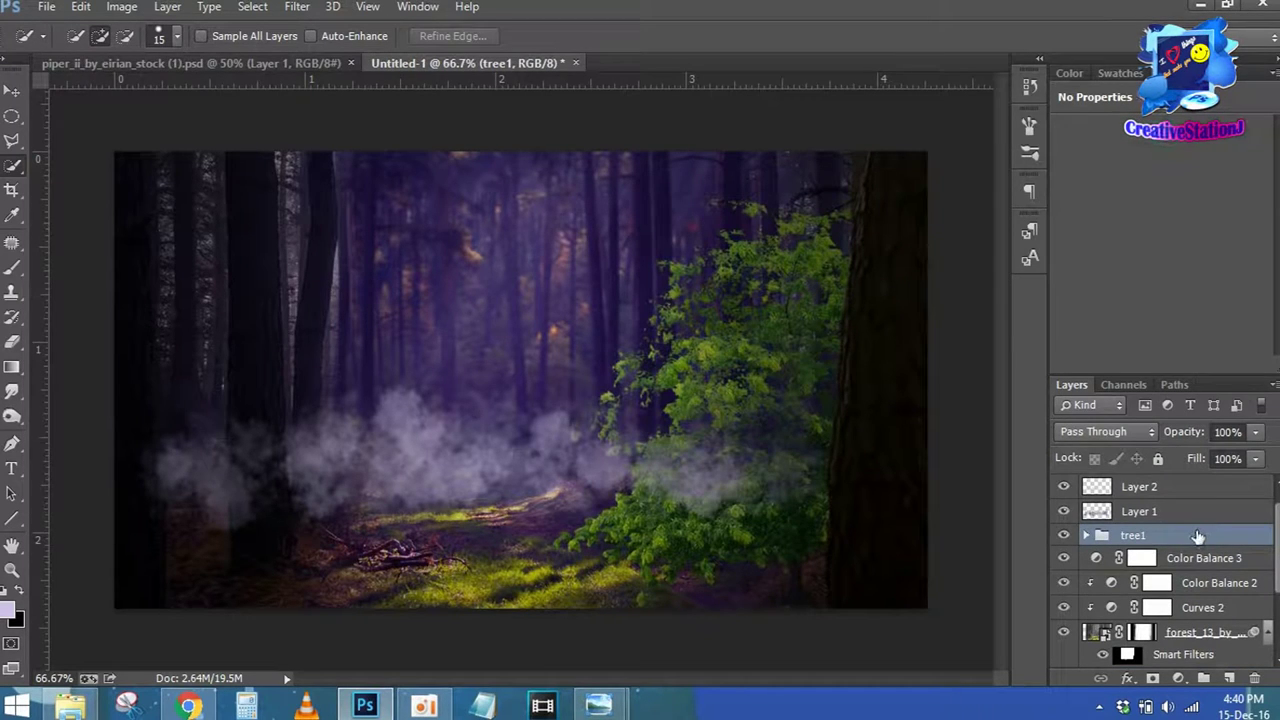
{"action": "left_click_drag", "start_coordinate": [1198, 537], "coordinate": [1212, 480]}
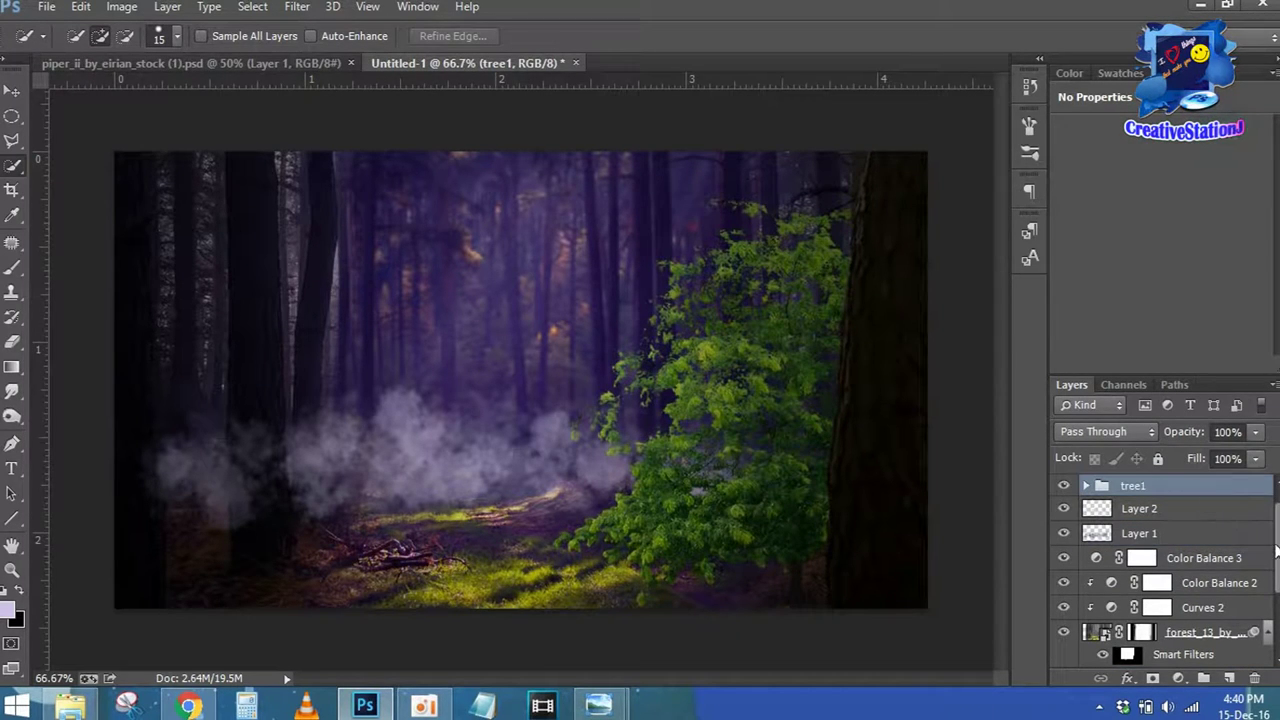
{"action": "left_click_drag", "start_coordinate": [1276, 550], "coordinate": [1277, 525]}
{"action": "left_click", "coordinate": [1087, 511]}
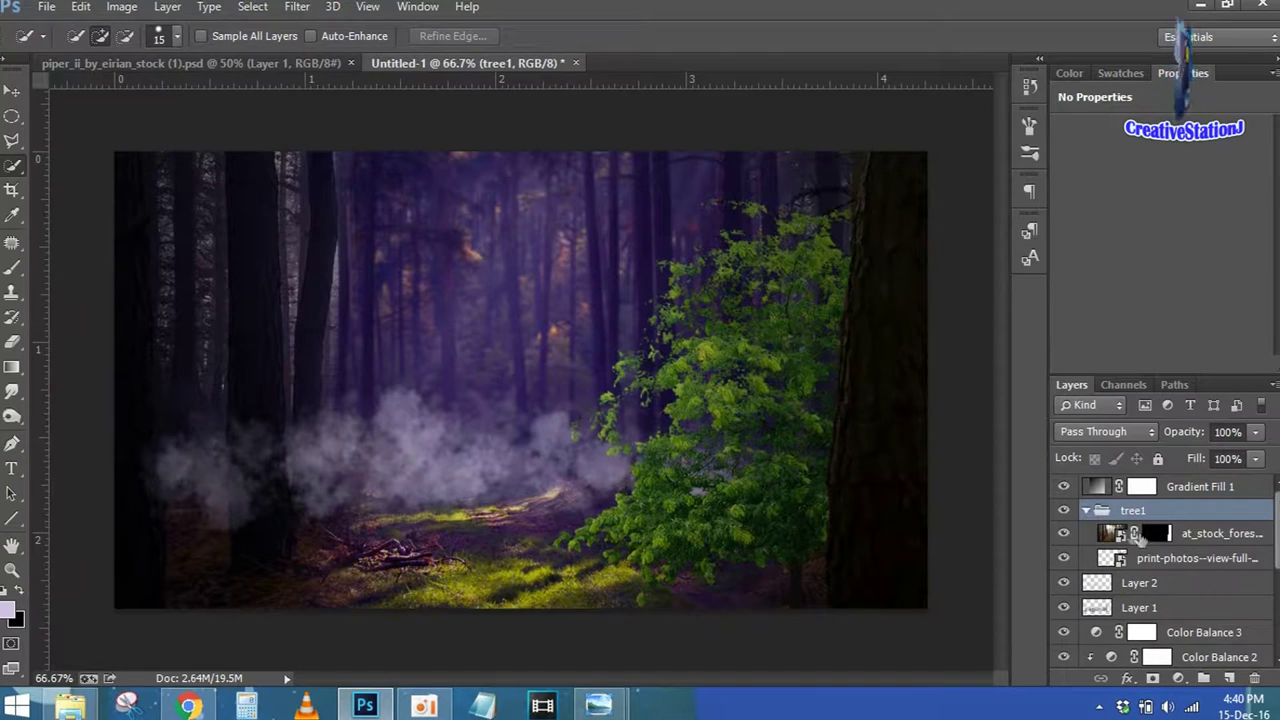
Shrink the foliage layer and shift it up and right to nestle against the trunk
{"action": "left_click", "coordinate": [1176, 560]}
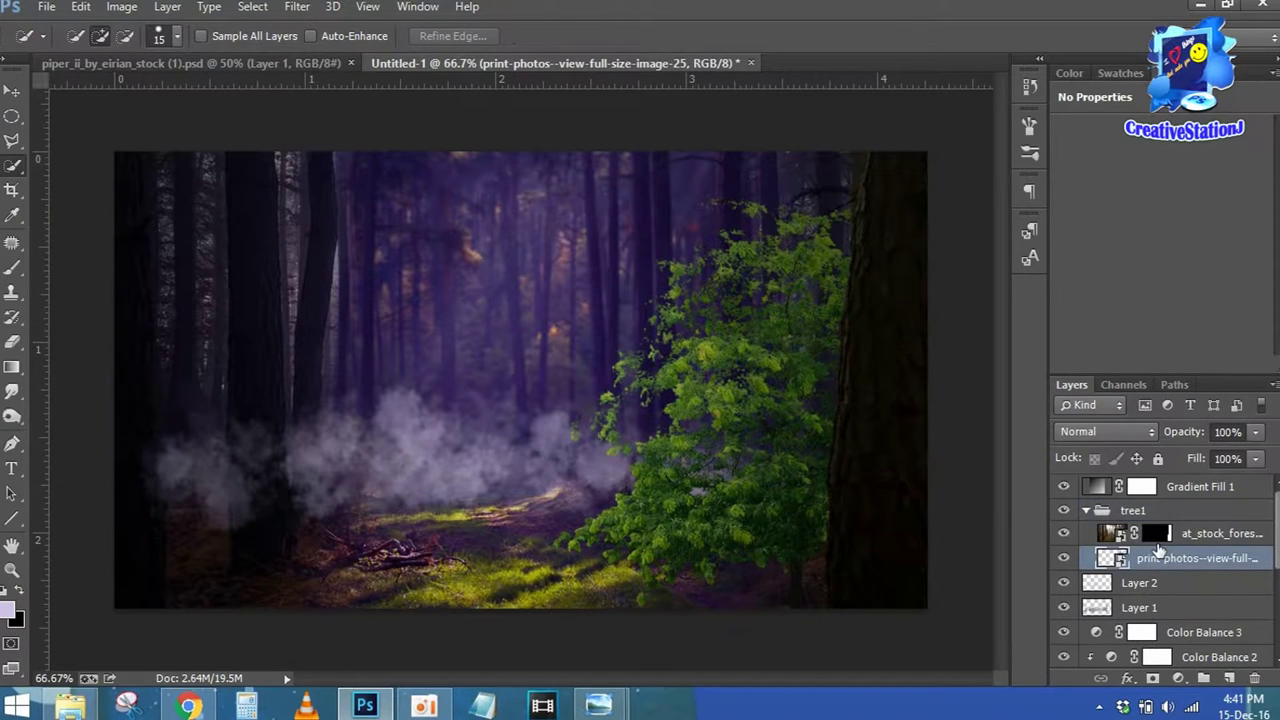
{"action": "key", "text": "ctrl+t"}
{"action": "mouse_move", "coordinate": [546, 196]}
{"action": "left_mouse_down"}
{"action": "mouse_move", "coordinate": [619, 206]}
{"action": "mouse_move", "coordinate": [634, 194]}
{"action": "left_mouse_up"}
{"action": "left_click_drag", "start_coordinate": [791, 378], "coordinate": [818, 366]}
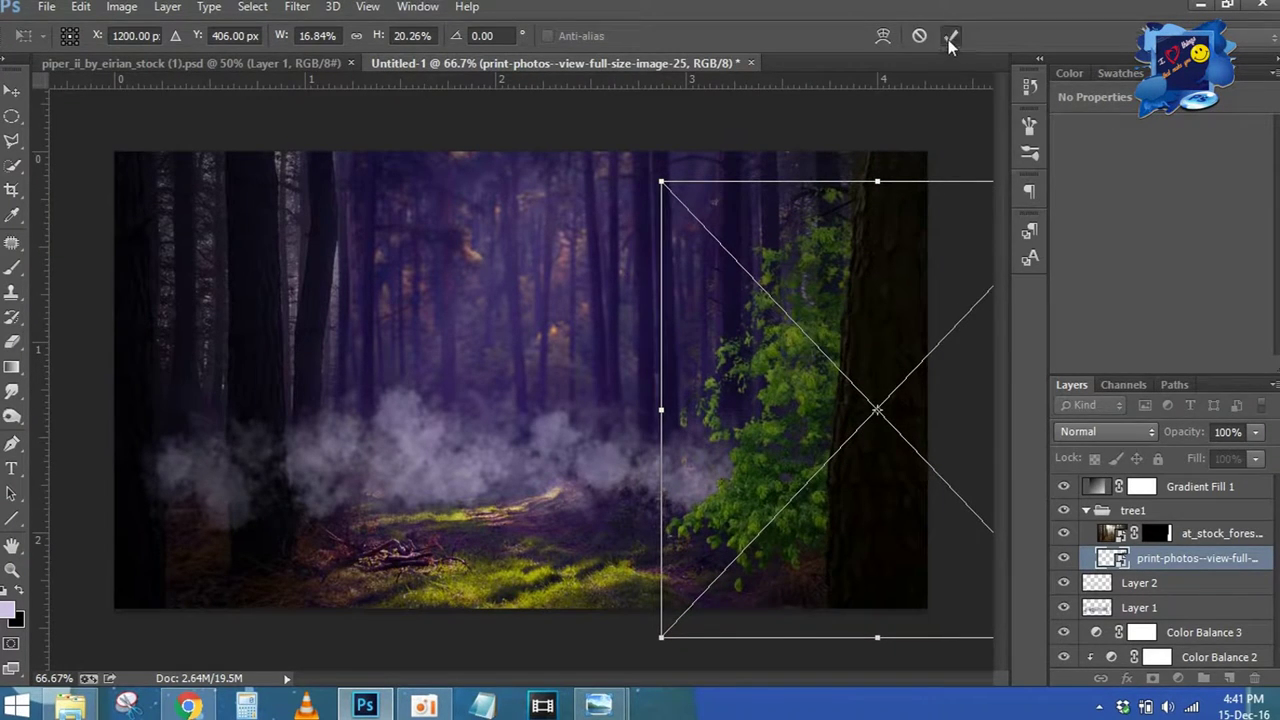
{"action": "left_click", "coordinate": [950, 37]}
{"action": "left_click", "coordinate": [1178, 678]}
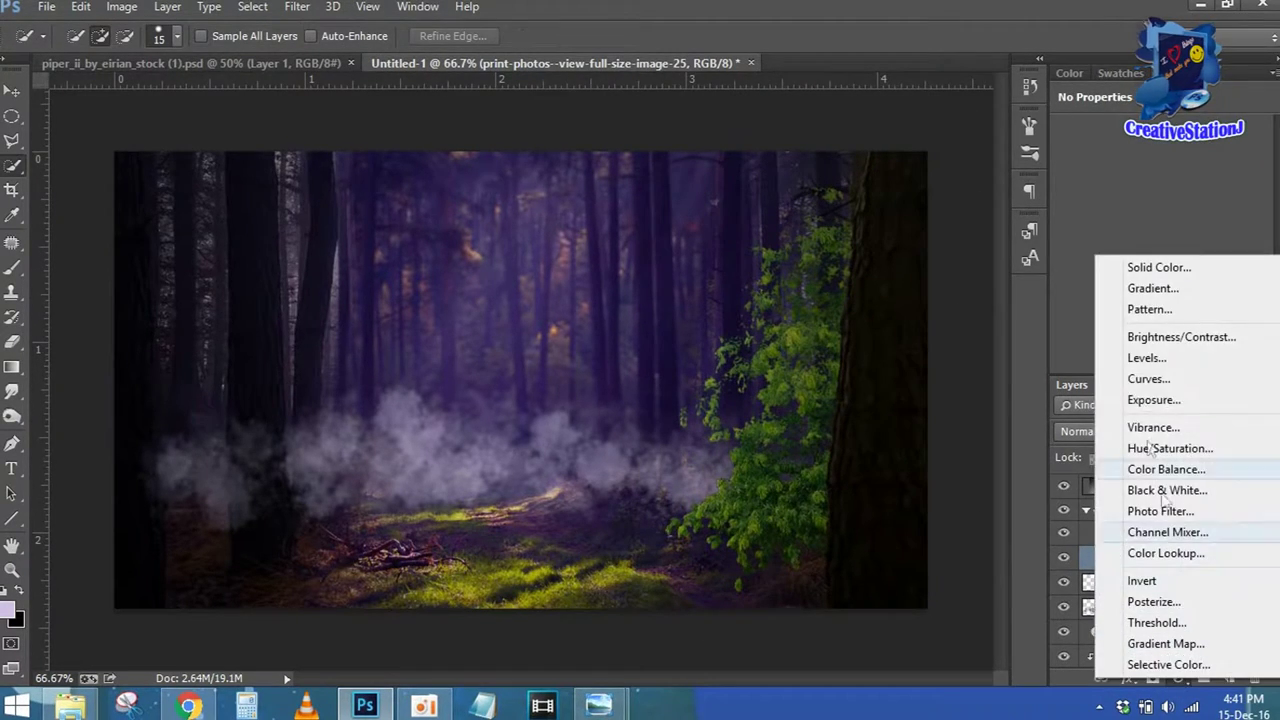
Add a Curves 3 adjustment clipped to the foliage and pull it down to darken it
{"action": "left_click", "coordinate": [1141, 380]}
{"action": "mouse_move", "coordinate": [1184, 250]}
{"action": "left_mouse_down"}
{"action": "mouse_move", "coordinate": [1184, 290]}
{"action": "mouse_move", "coordinate": [1208, 328]}
{"action": "mouse_move", "coordinate": [1208, 297]}
{"action": "left_mouse_up"}
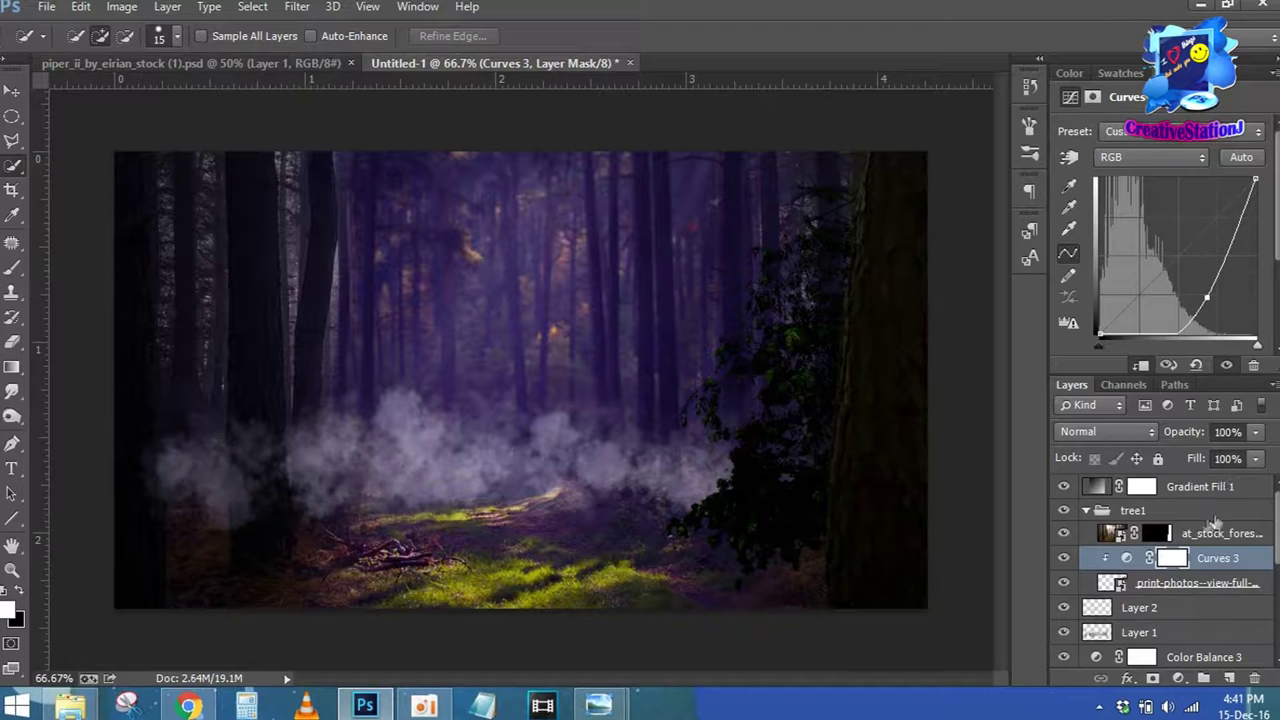
{"action": "left_click_drag", "start_coordinate": [1207, 297], "coordinate": [1215, 282]}
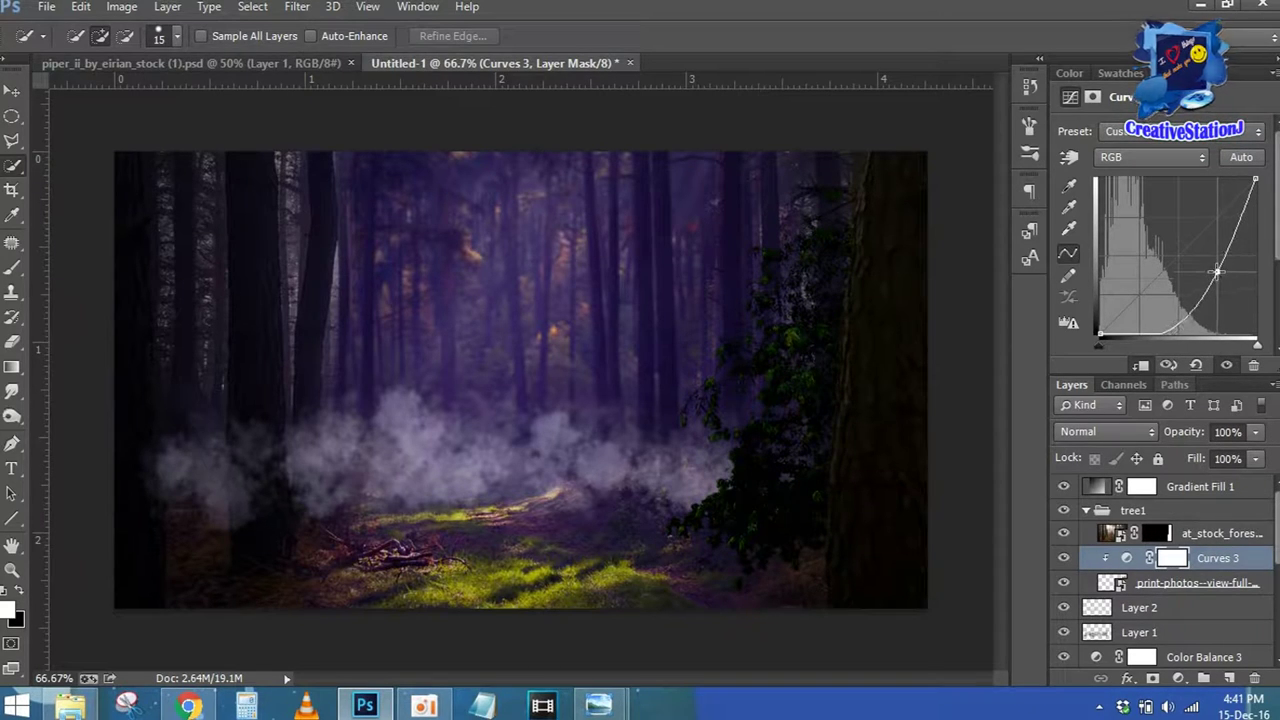
Duplicate the foliage layer, flip the lower copy horizontally, and shift it up and left
{"action": "left_click", "coordinate": [1215, 583]}
{"action": "key", "text": "ctrl+j"}
{"action": "left_click", "coordinate": [1186, 610]}
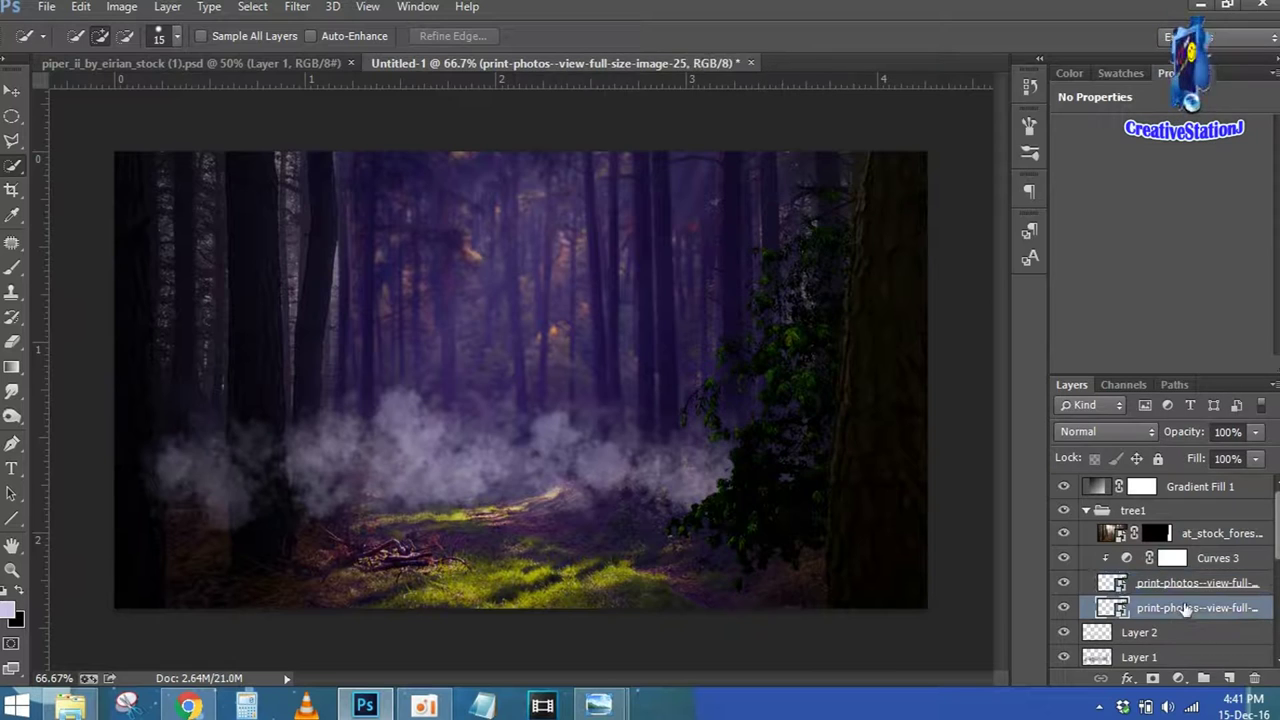
{"action": "key", "text": "ctrl+t"}
{"action": "right_click", "coordinate": [812, 384]}
{"action": "left_click", "coordinate": [900, 648]}
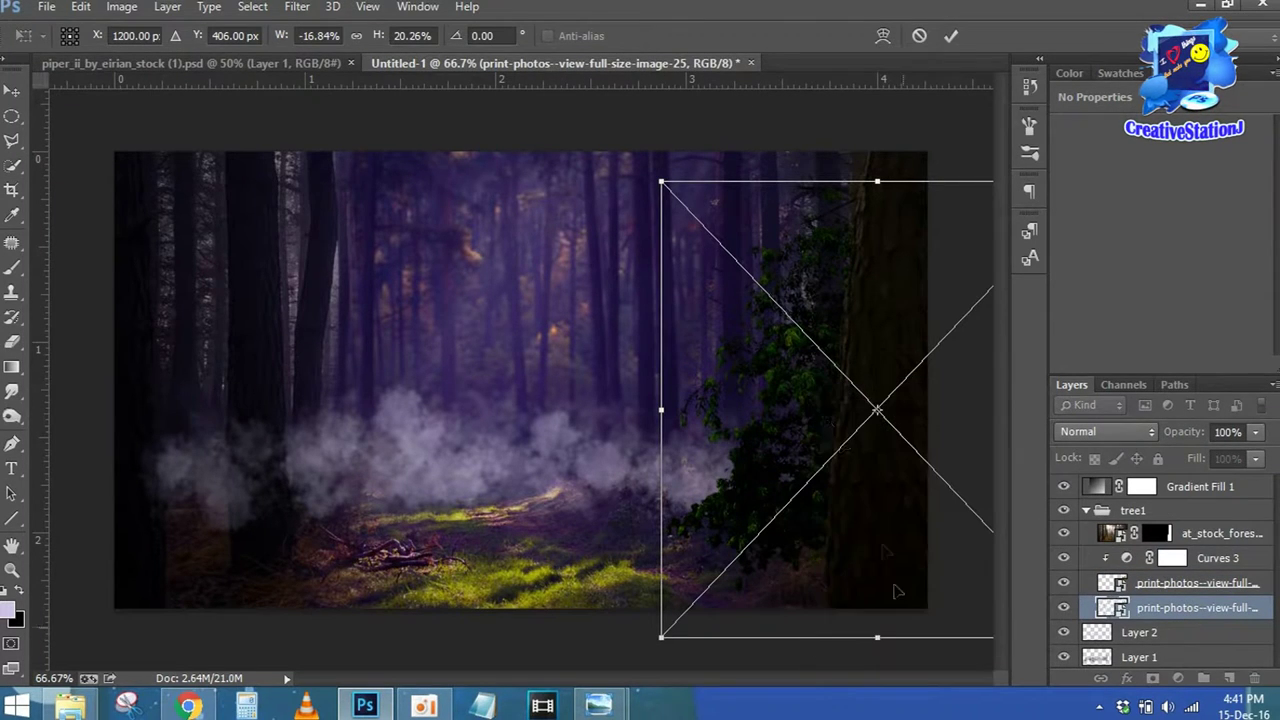
{"action": "left_click_drag", "start_coordinate": [808, 378], "coordinate": [797, 353]}
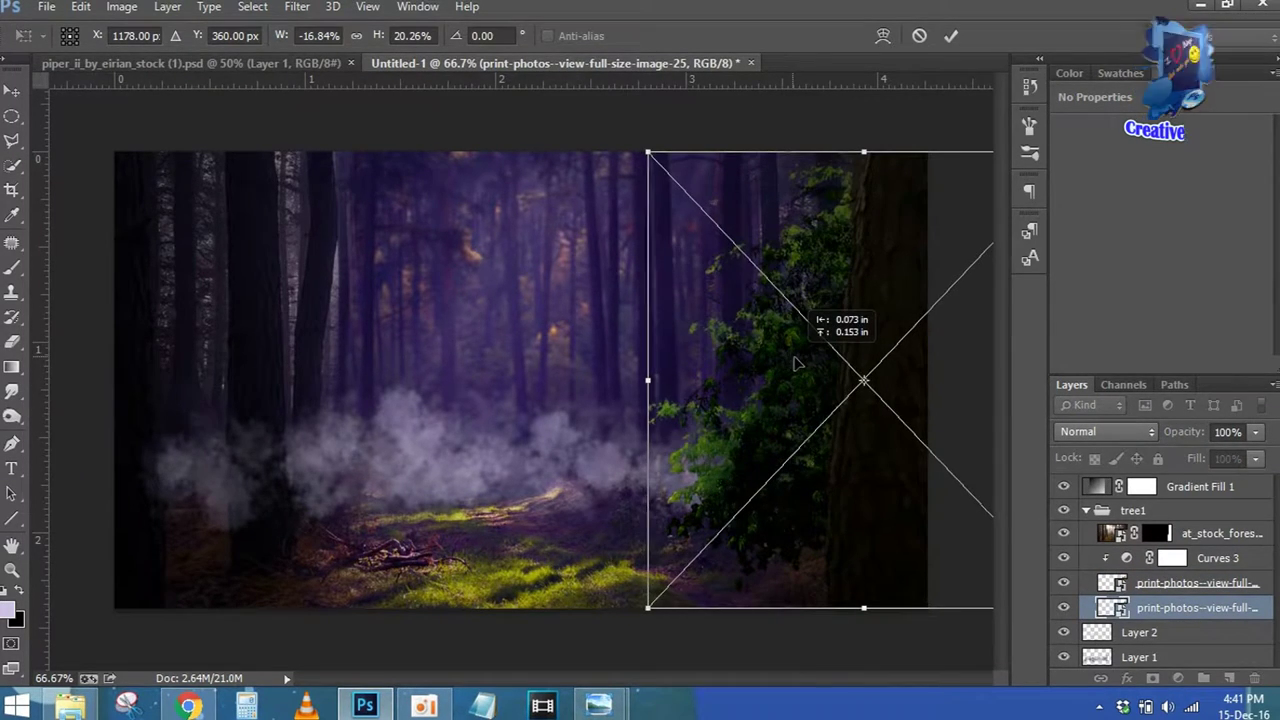
{"action": "left_click", "coordinate": [951, 35]}
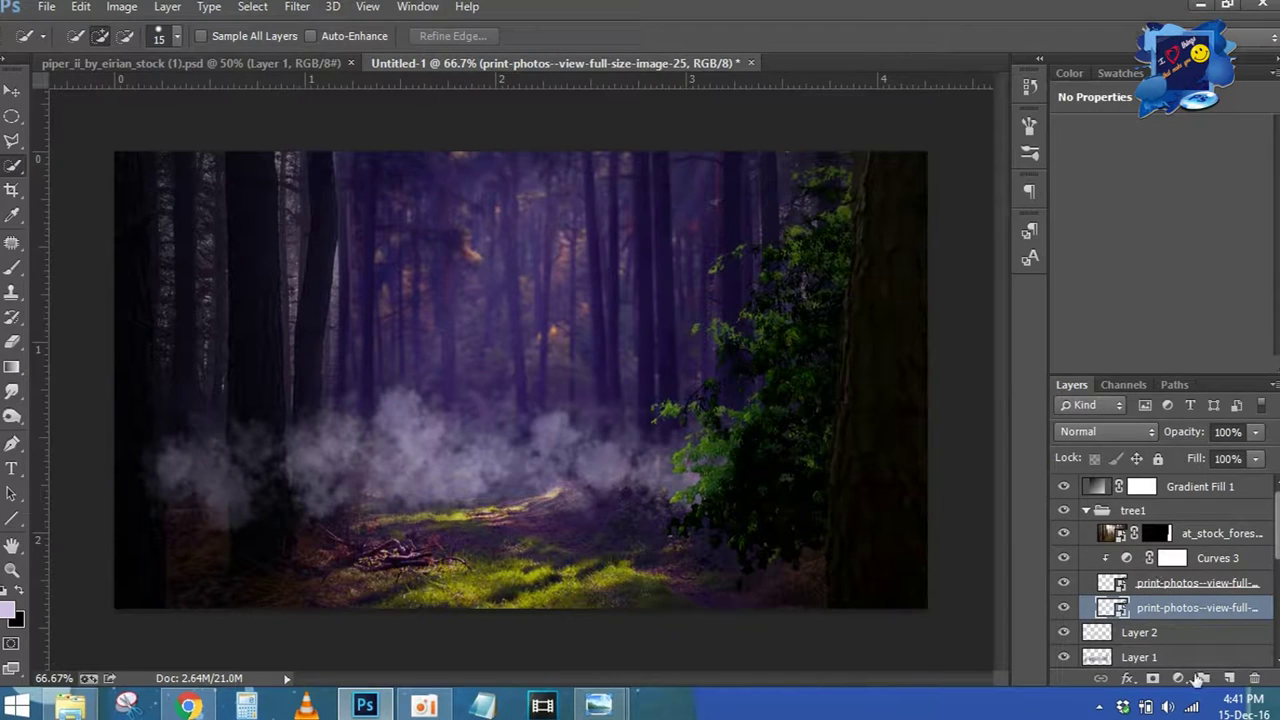
Add a Hue/Saturation adjustment to the flipped foliage with Hue -37 and Saturation -13
{"action": "left_click", "coordinate": [1178, 678]}
{"action": "left_click", "coordinate": [1170, 445]}
{"action": "left_click_drag", "start_coordinate": [1161, 244], "coordinate": [1209, 246]}
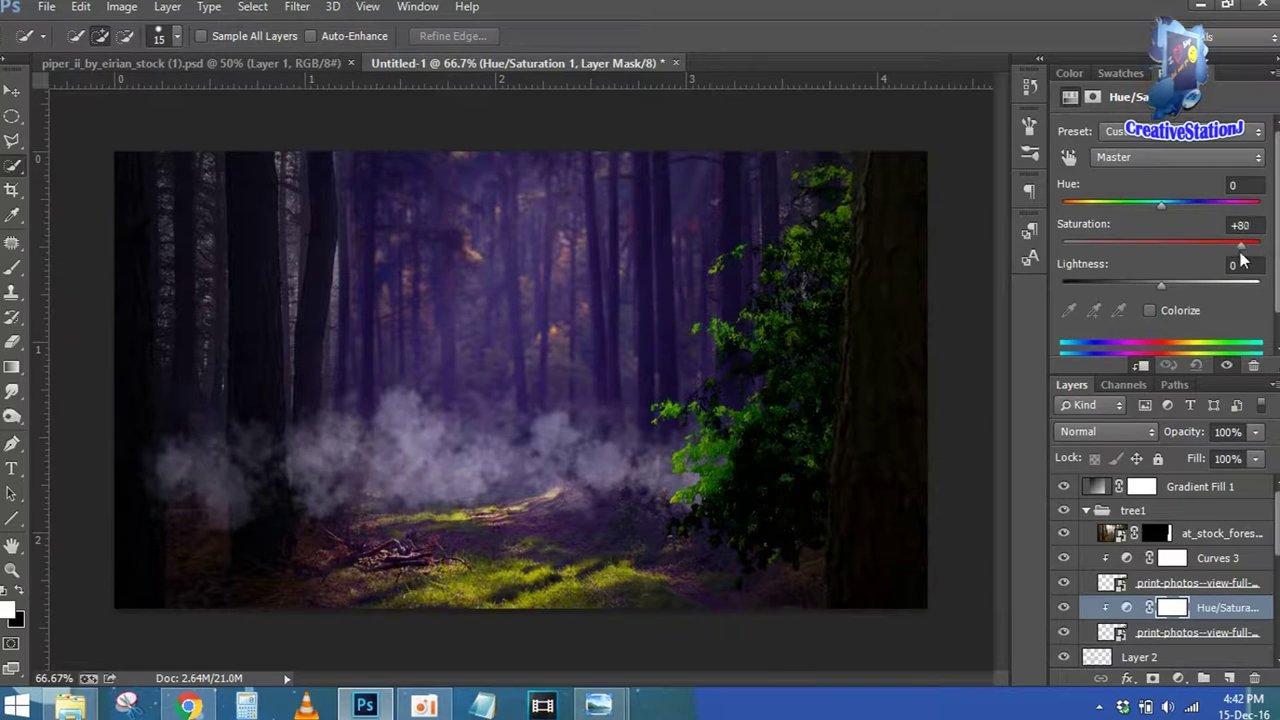
{"action": "left_click_drag", "start_coordinate": [1162, 205], "coordinate": [1125, 205]}
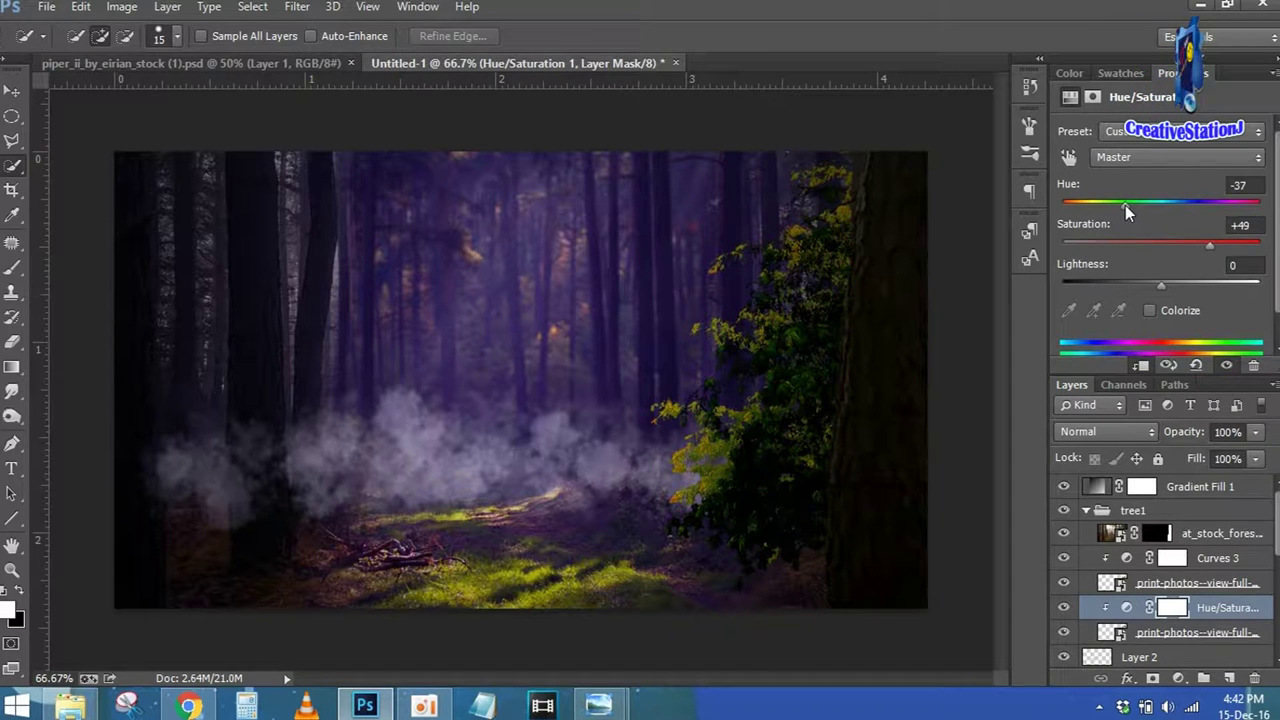
{"action": "mouse_move", "coordinate": [1205, 245]}
{"action": "left_mouse_down"}
{"action": "mouse_move", "coordinate": [1101, 259]}
{"action": "mouse_move", "coordinate": [1148, 257]}
{"action": "left_mouse_up"}
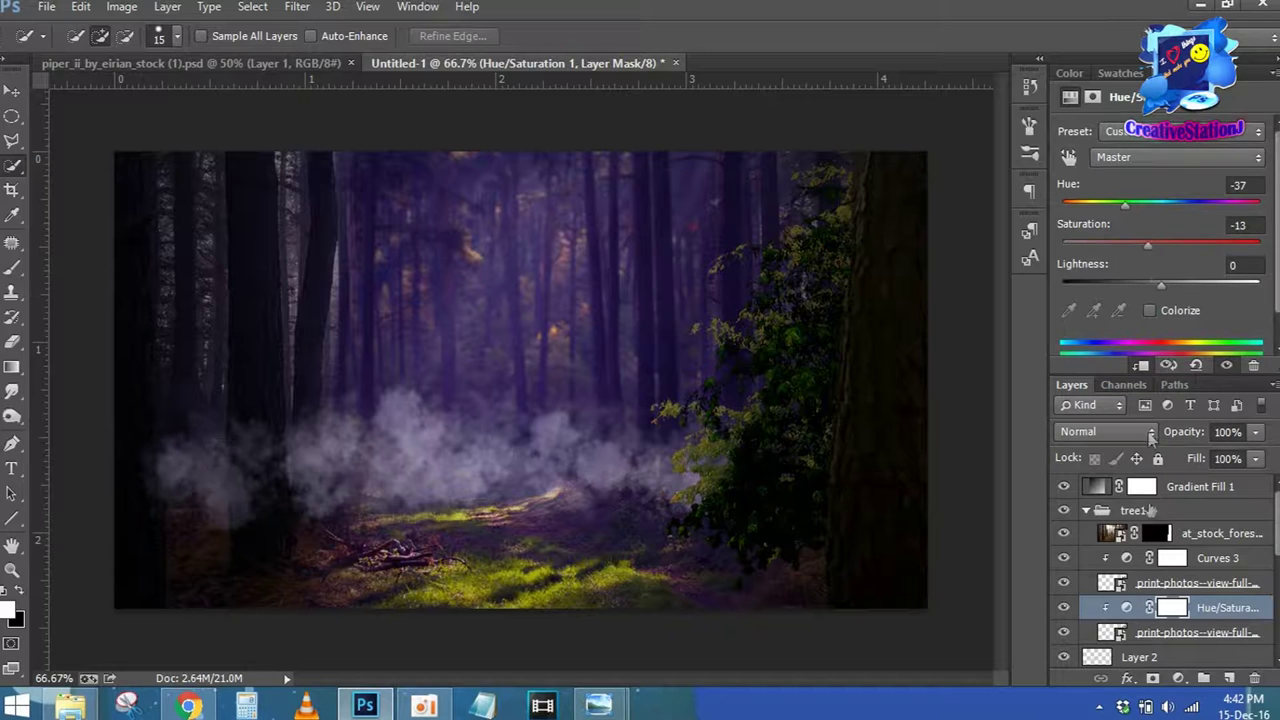
Adjust the Curves 3 layer's opacity and select its layer mask
{"action": "left_click", "coordinate": [1186, 584]}
{"action": "left_click", "coordinate": [1174, 558]}
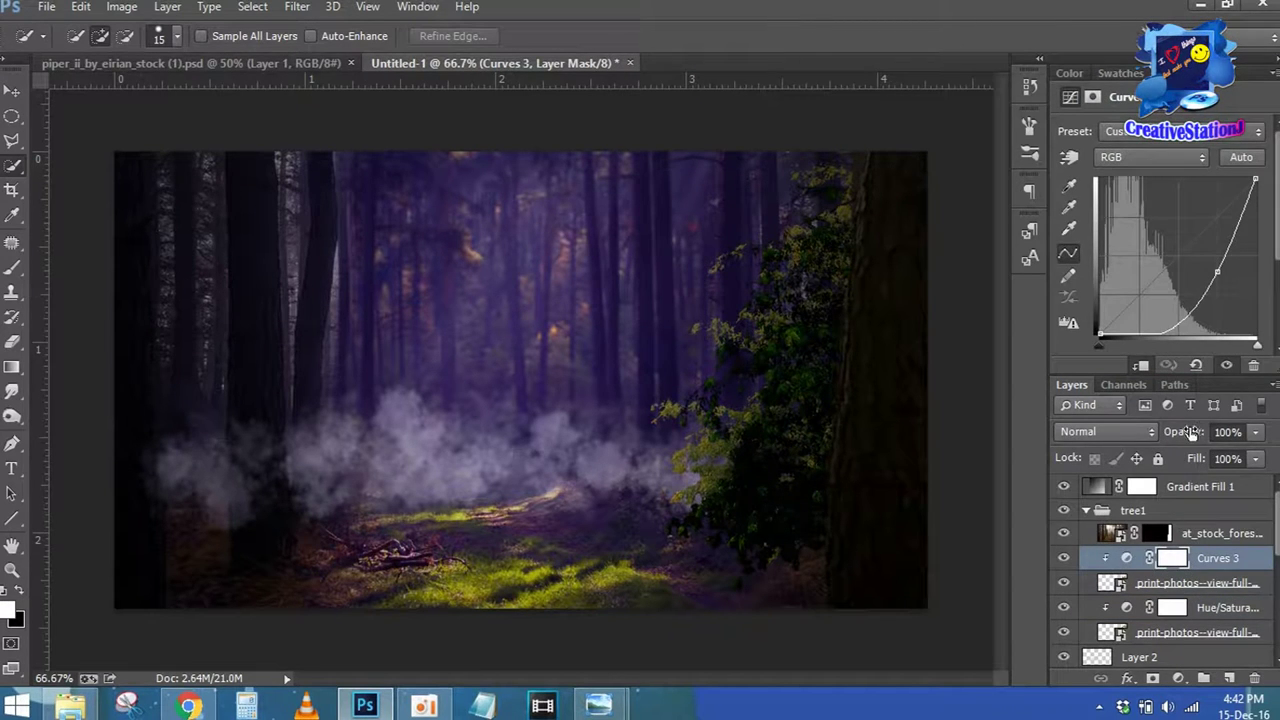
{"action": "left_click_drag", "start_coordinate": [1190, 431], "coordinate": [1183, 431]}
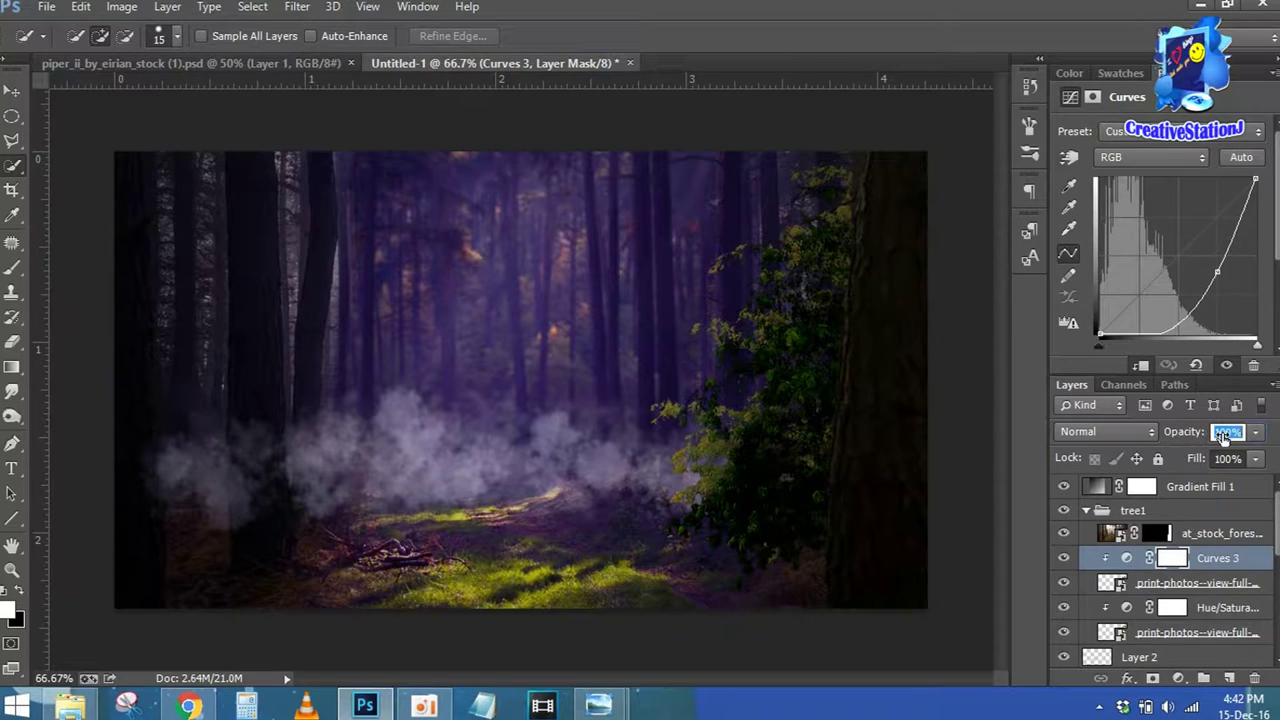
{"action": "left_click", "coordinate": [1172, 558]}
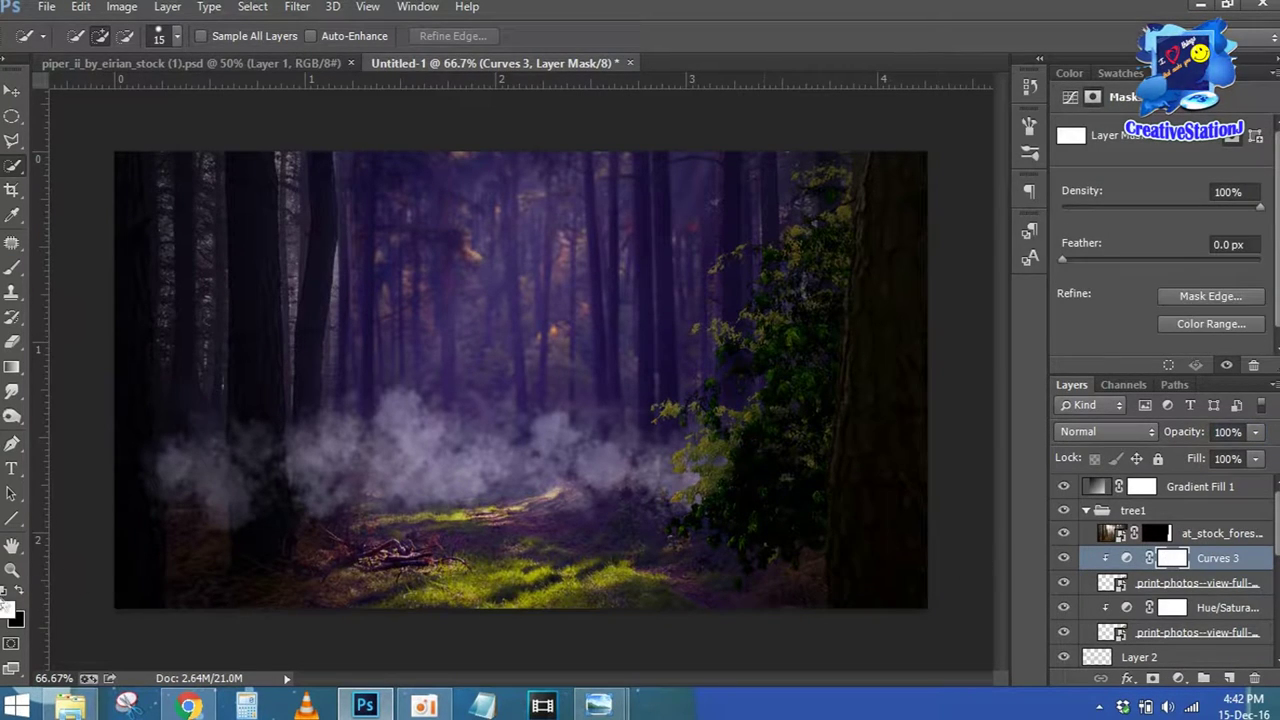
Brush black at 37% opacity over the lower foliage on the Curves 3 mask
{"action": "left_click", "coordinate": [763, 534]}
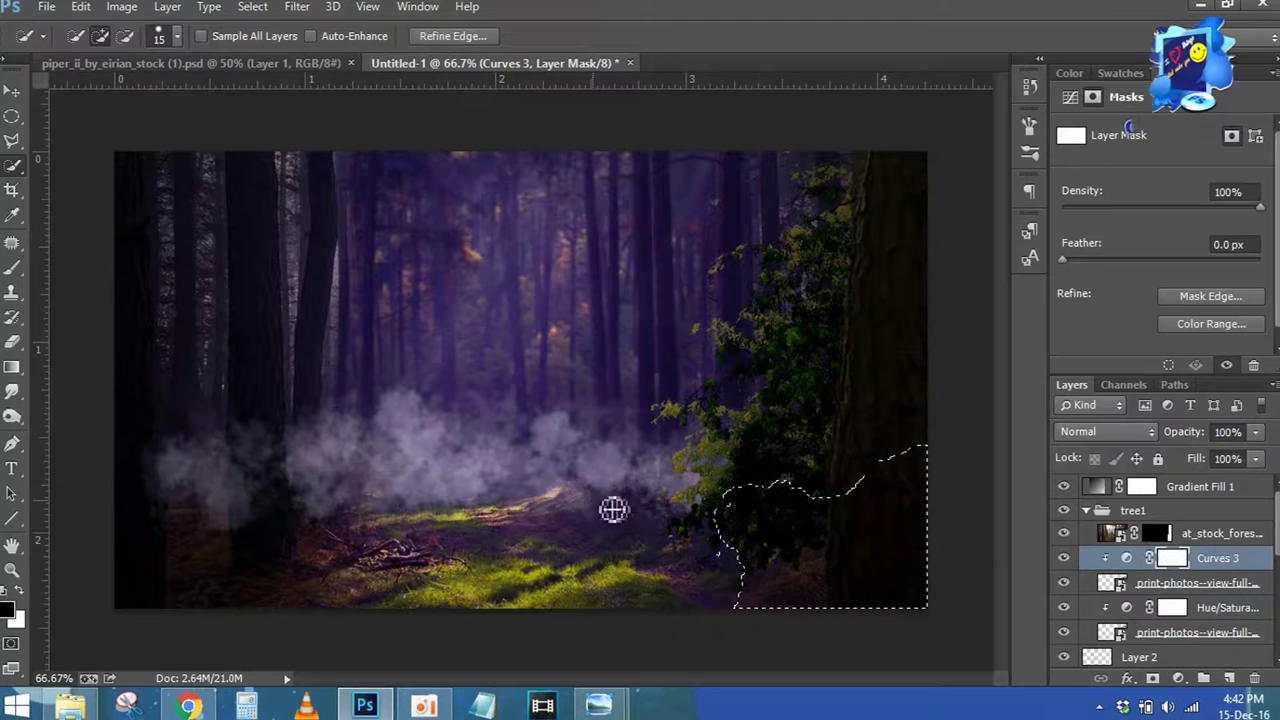
{"action": "key", "text": "ctrl+d"}
{"action": "key", "text": "b"}
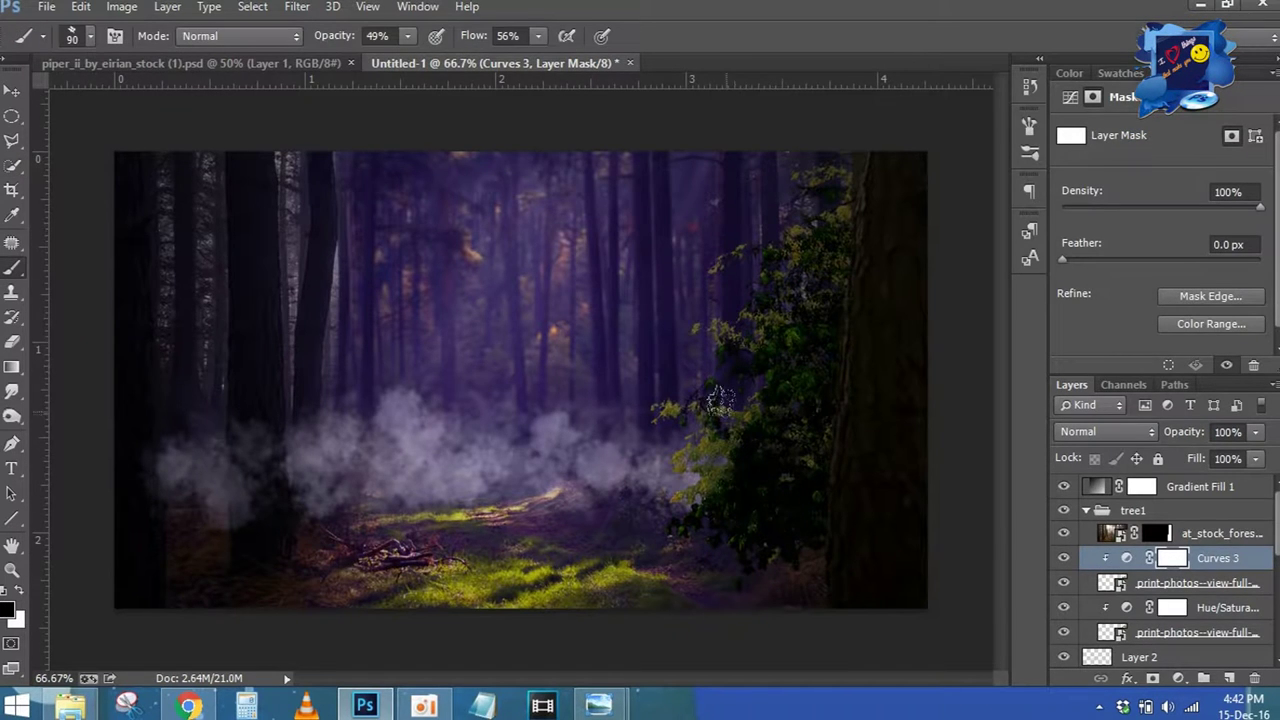
{"action": "mouse_move", "coordinate": [765, 410]}
{"action": "left_mouse_down"}
{"action": "mouse_move", "coordinate": [735, 458]}
{"action": "mouse_move", "coordinate": [760, 449]}
{"action": "mouse_move", "coordinate": [700, 455]}
{"action": "left_mouse_up"}
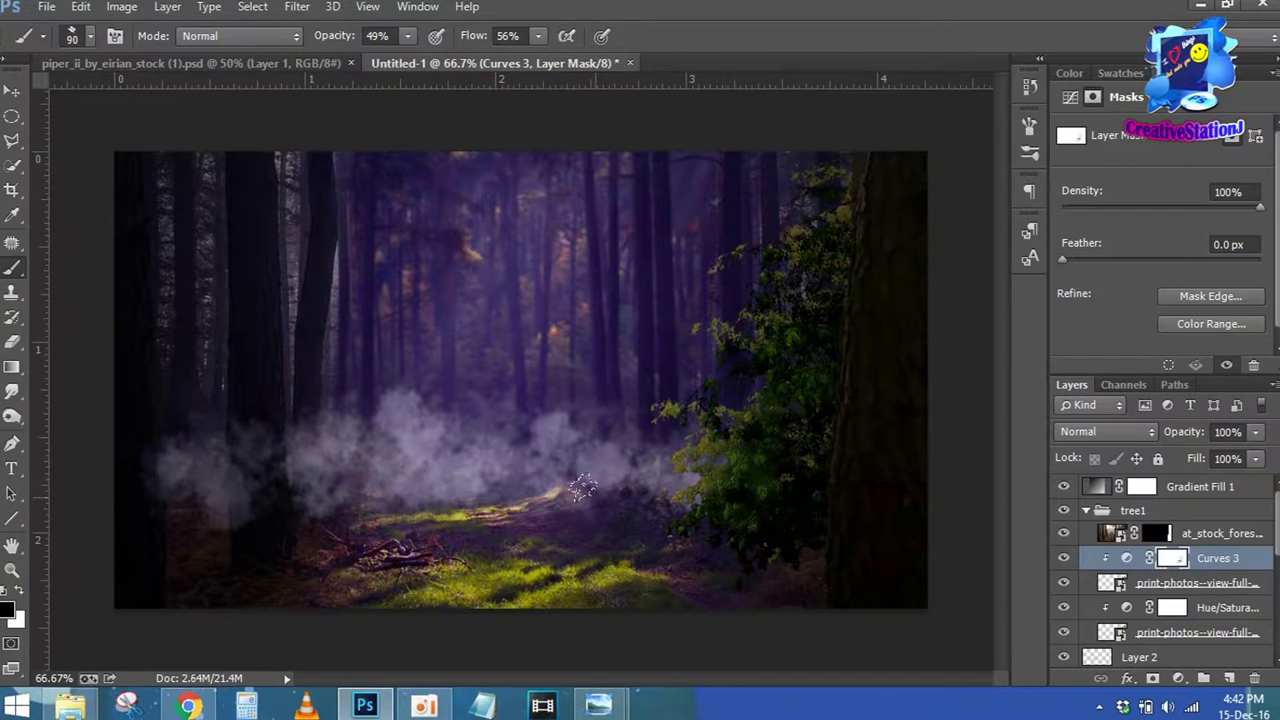
{"action": "key", "text": "3"}
{"action": "key", "text": "7"}
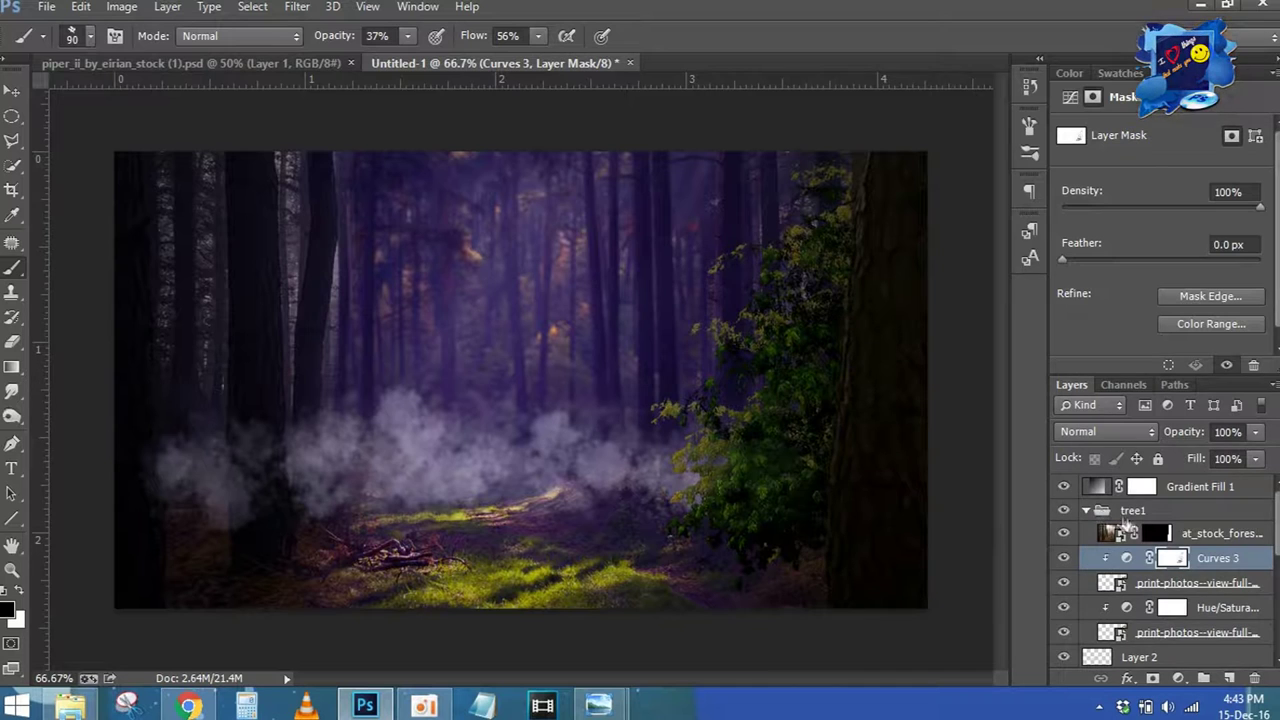
{"action": "left_click", "coordinate": [1215, 533]}
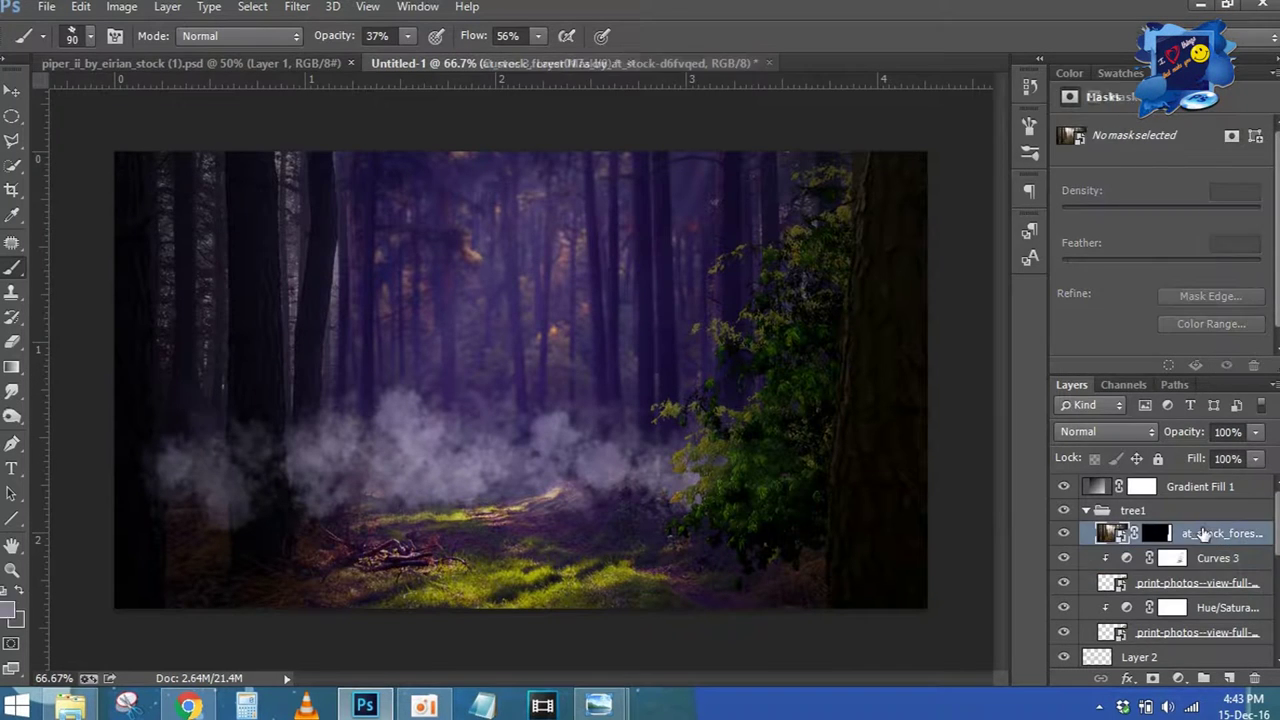
Add a brightening Curves 4 adjustment above the tree layer, with its mask inverted to hide it
{"action": "left_click", "coordinate": [1178, 679]}
{"action": "left_click", "coordinate": [1148, 378]}
{"action": "mouse_move", "coordinate": [1168, 268]}
{"action": "left_mouse_down"}
{"action": "mouse_move", "coordinate": [1177, 227]}
{"action": "mouse_move", "coordinate": [1155, 222]}
{"action": "mouse_move", "coordinate": [1150, 203]}
{"action": "left_mouse_up"}
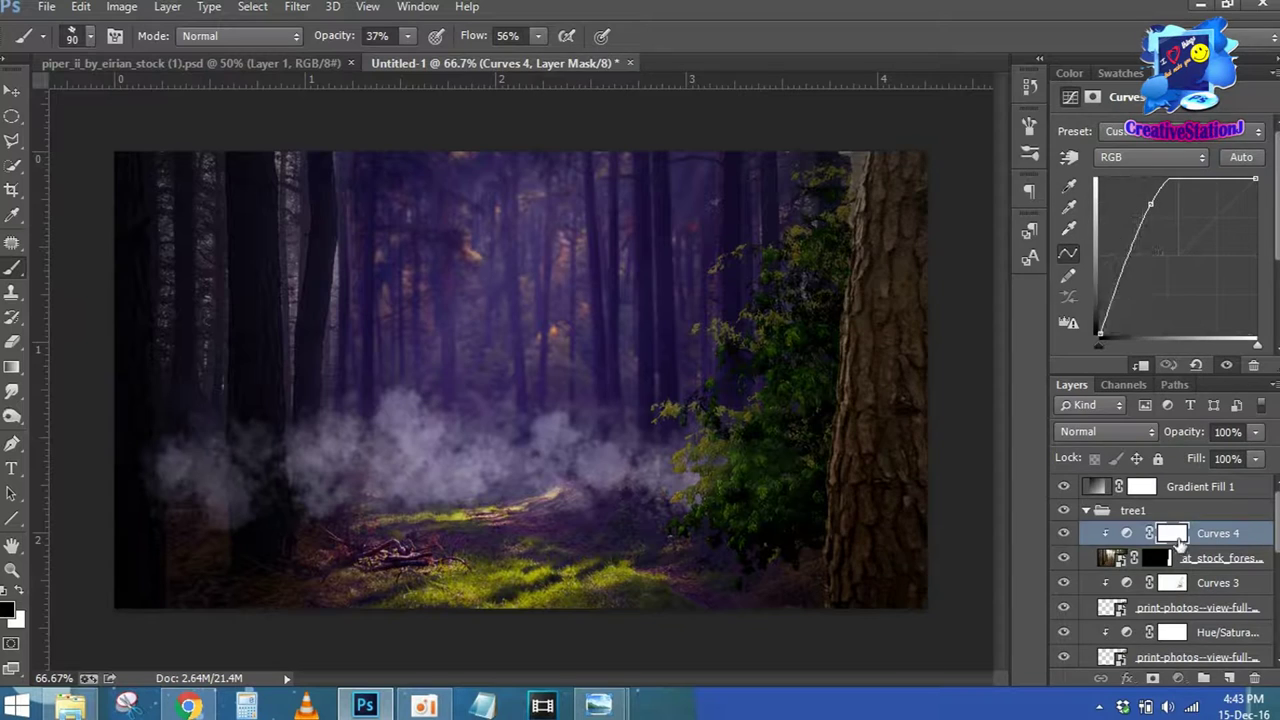
{"action": "left_click", "coordinate": [1174, 535]}
{"action": "key", "text": "ctrl+i"}
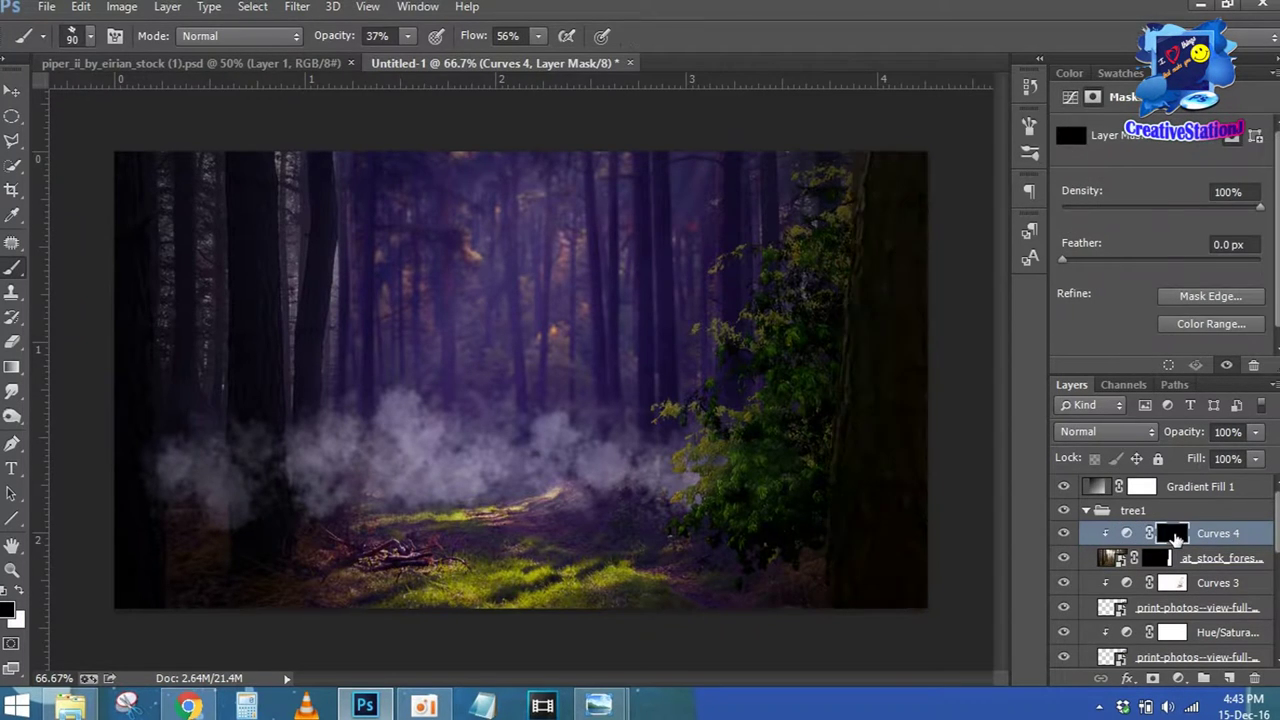
Paint white at 100% opacity down the right trunk's left edge on the Curves 4 mask
{"action": "right_click", "coordinate": [480, 300]}
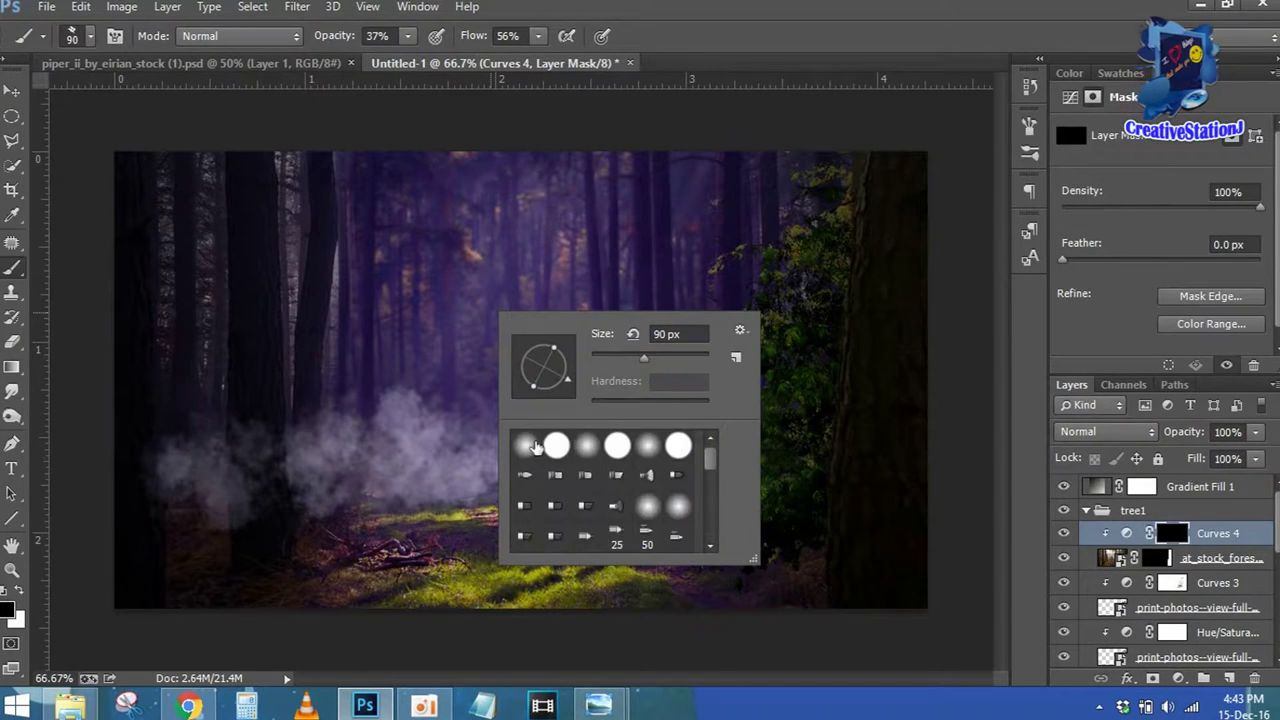
{"action": "mouse_move", "coordinate": [345, 36]}
{"action": "left_mouse_down"}
{"action": "mouse_move", "coordinate": [323, 38]}
{"action": "mouse_move", "coordinate": [345, 37]}
{"action": "left_mouse_up"}
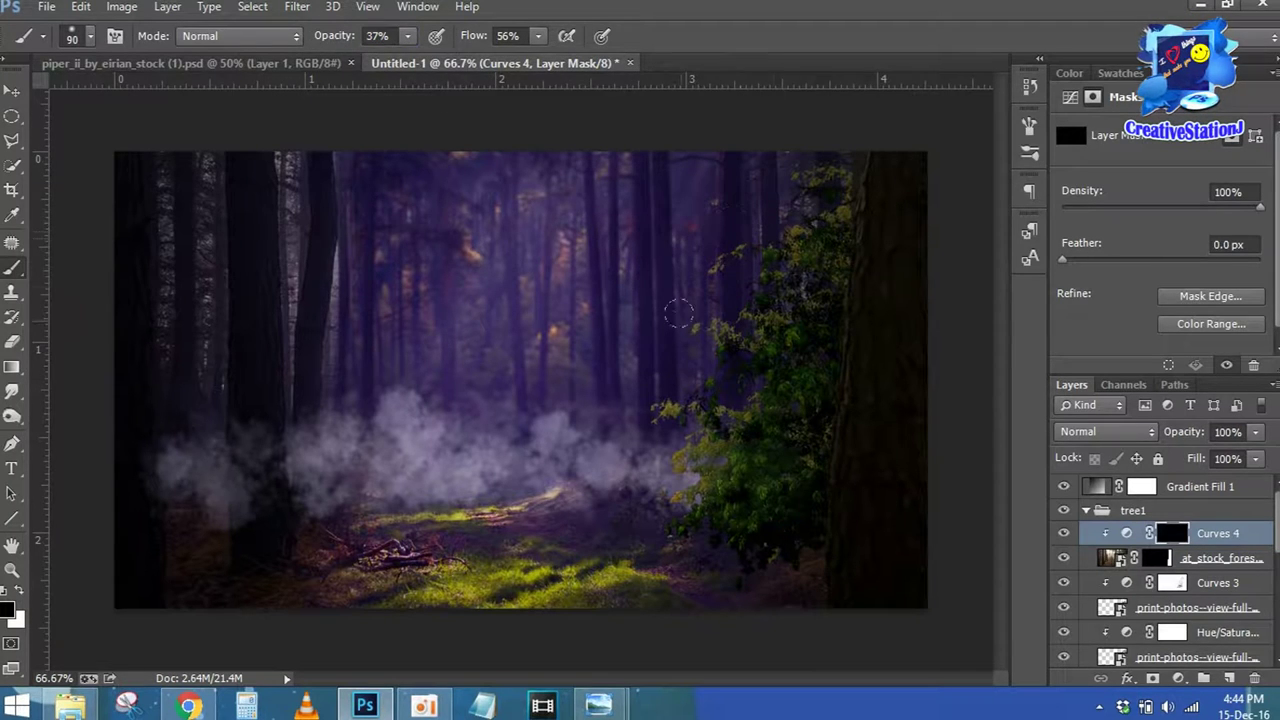
{"action": "mouse_move", "coordinate": [855, 385]}
{"action": "left_mouse_down"}
{"action": "mouse_move", "coordinate": [843, 591]}
{"action": "mouse_move", "coordinate": [875, 160]}
{"action": "mouse_move", "coordinate": [850, 592]}
{"action": "left_mouse_up"}
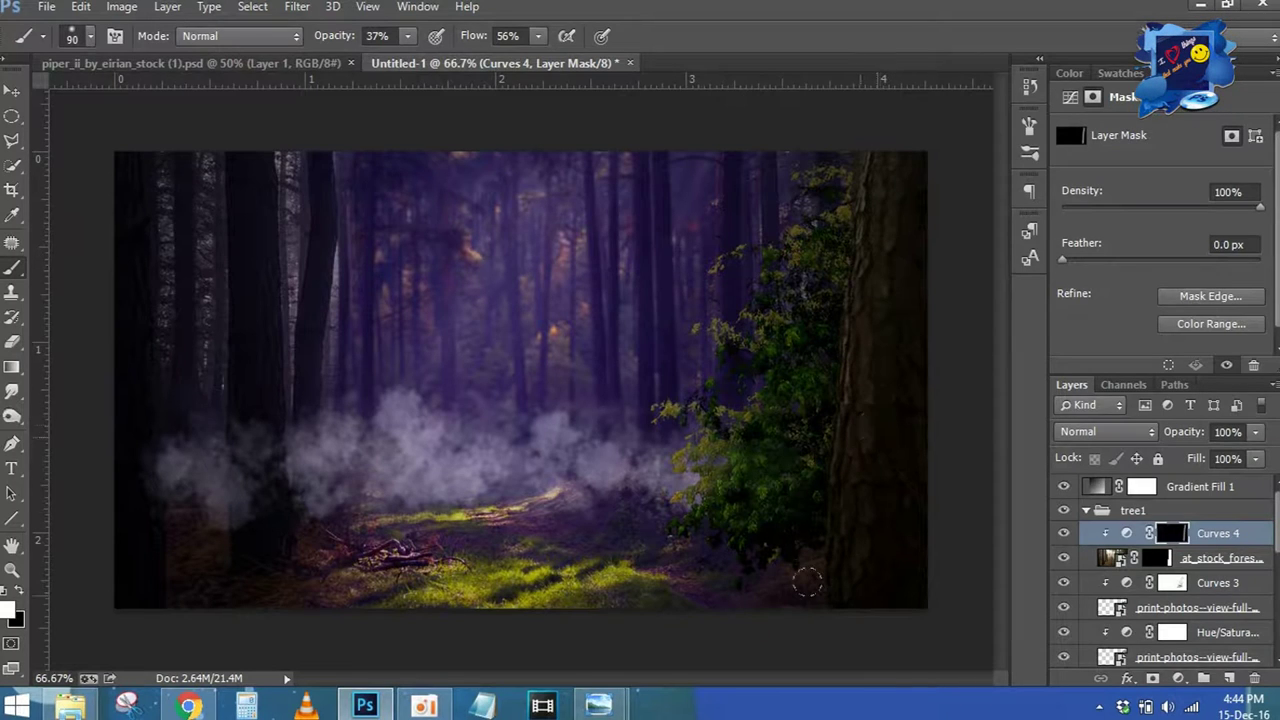
{"action": "key", "text": "0"}
{"action": "left_click_drag", "start_coordinate": [855, 118], "coordinate": [810, 600]}
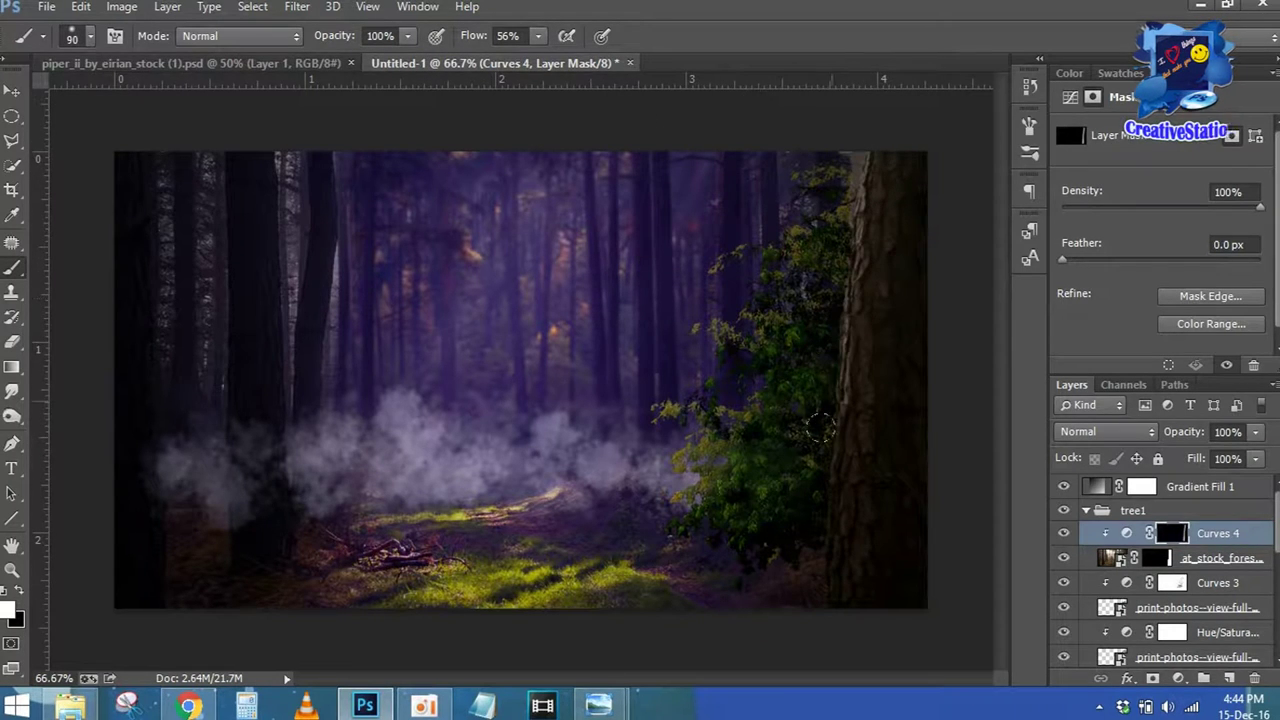
{"action": "left_click_drag", "start_coordinate": [860, 188], "coordinate": [832, 480]}
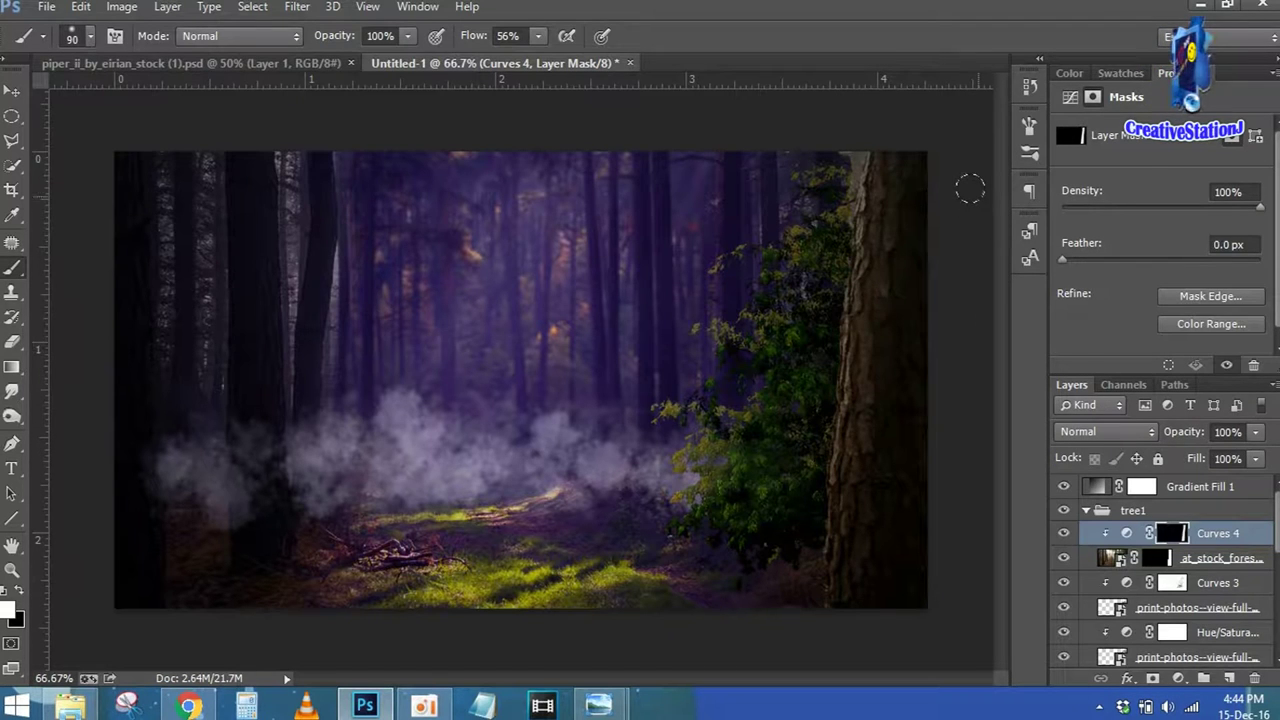
Select the layers from Curves 3 down to the lower bush photo layer
{"action": "left_click", "coordinate": [1218, 538]}
{"action": "left_click", "coordinate": [1205, 607]}
{"action": "left_click", "coordinate": [1210, 585]}
{"action": "left_click", "coordinate": [1210, 657], "text": "shift"}
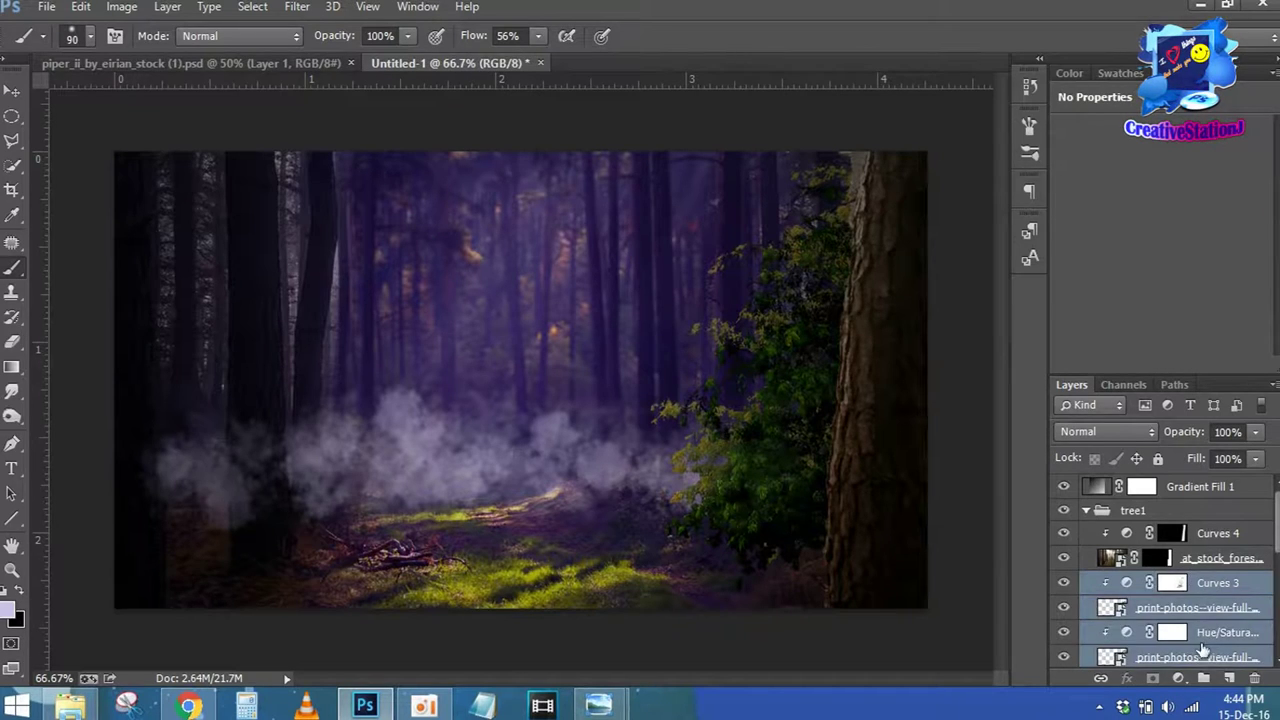
Group the bush layers, duplicate the group, and merge the copy into one layer
{"action": "key", "text": "ctrl+g"}
{"action": "key", "text": "ctrl+j"}
{"action": "right_click", "coordinate": [1160, 605]}
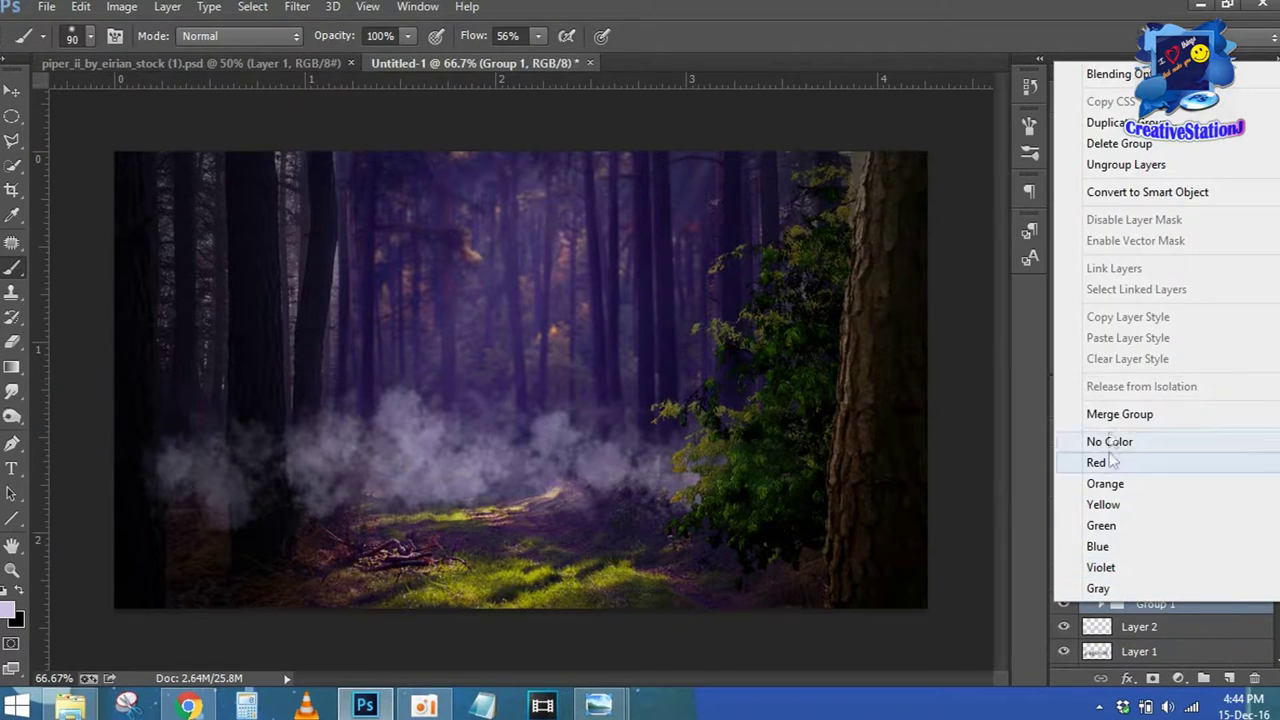
{"action": "left_click", "coordinate": [1123, 412]}
{"action": "key", "text": "ctrl+t"}
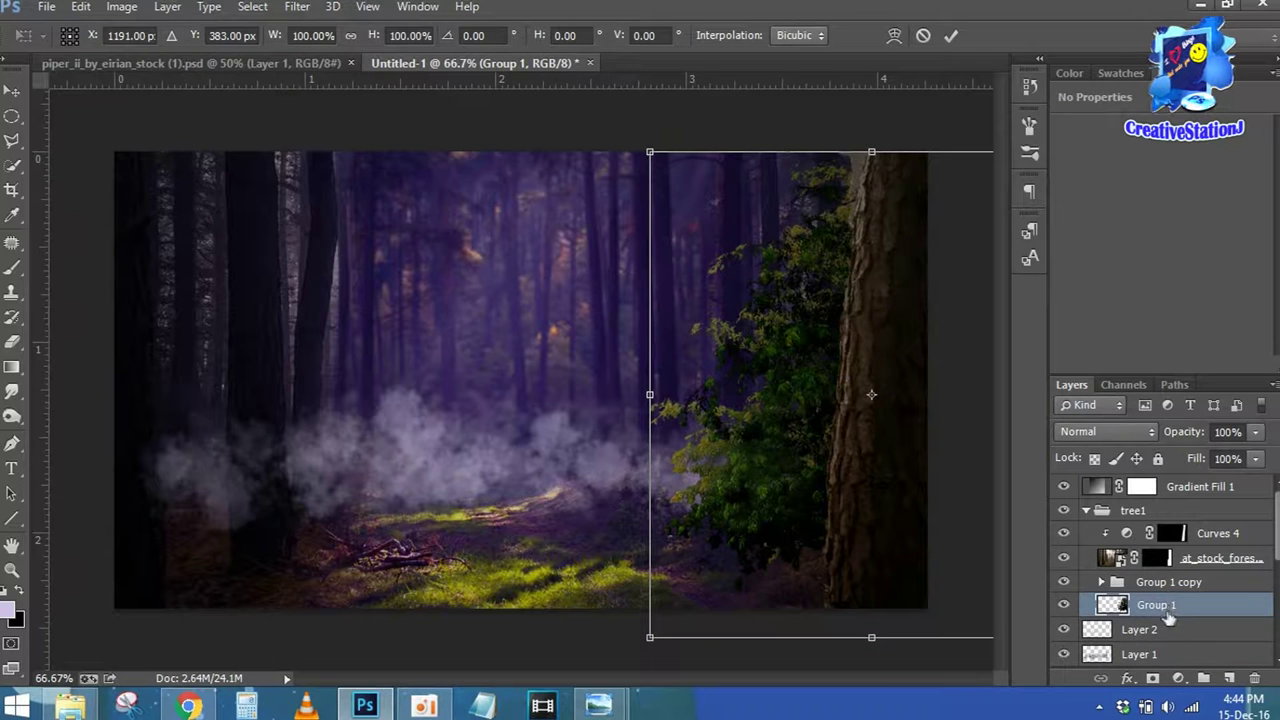
{"action": "key", "text": "Return"}
{"action": "key", "text": "b"}
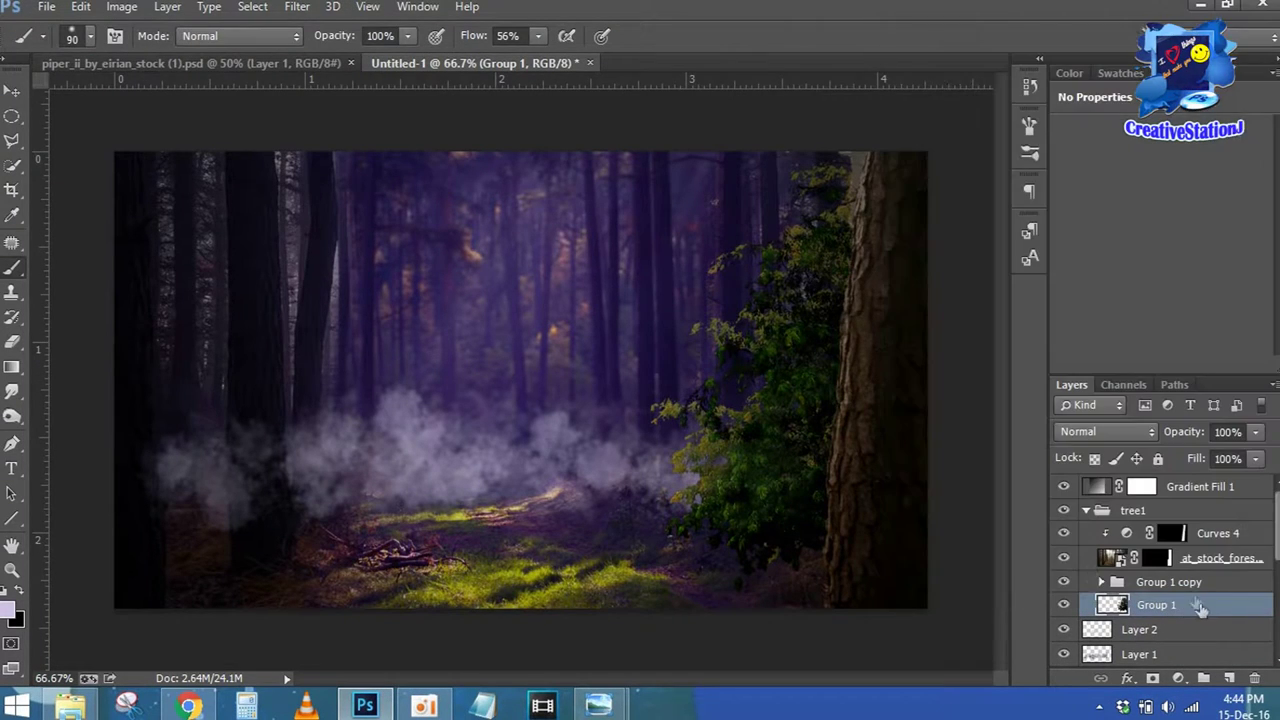
Turn the merged bush layer black with Hue/Saturation Lightness -100
{"action": "key", "text": "ctrl+u"}
{"action": "type", "text": "-100"}
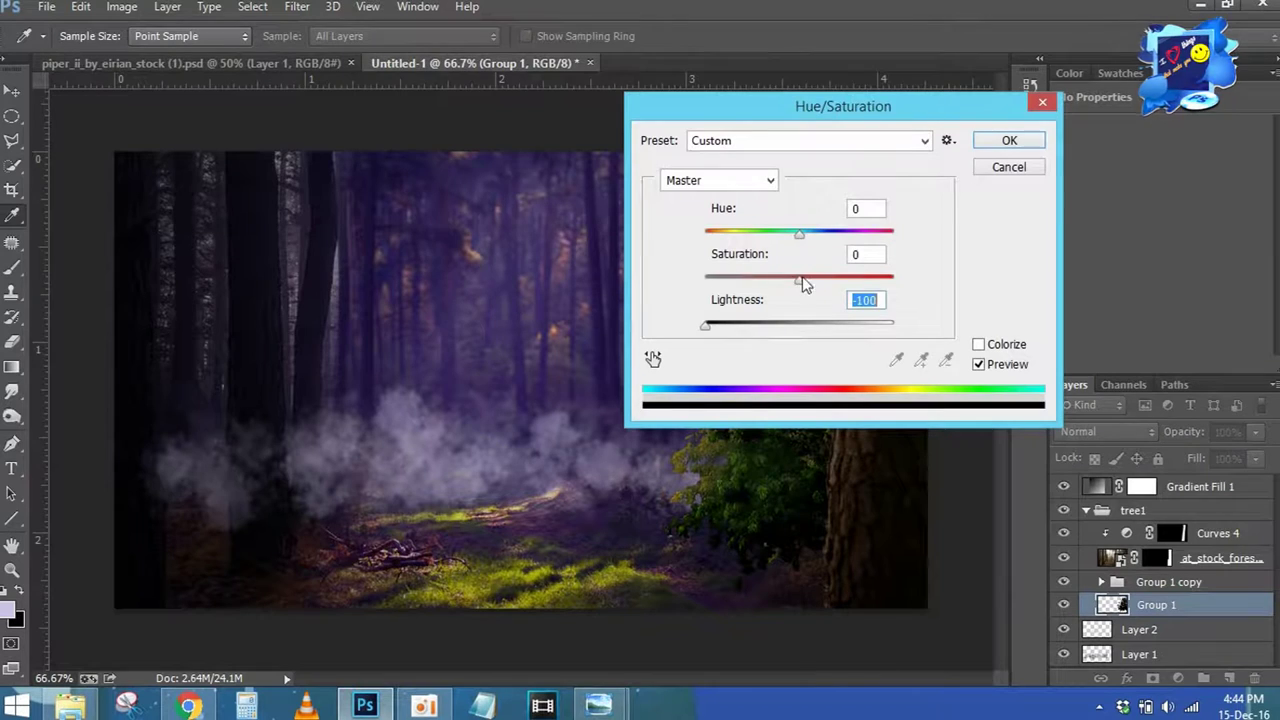
{"action": "left_click", "coordinate": [1009, 140]}
Skew the black silhouette flat across the forest floor, tilted about -8°
{"action": "key", "text": "ctrl+t"}
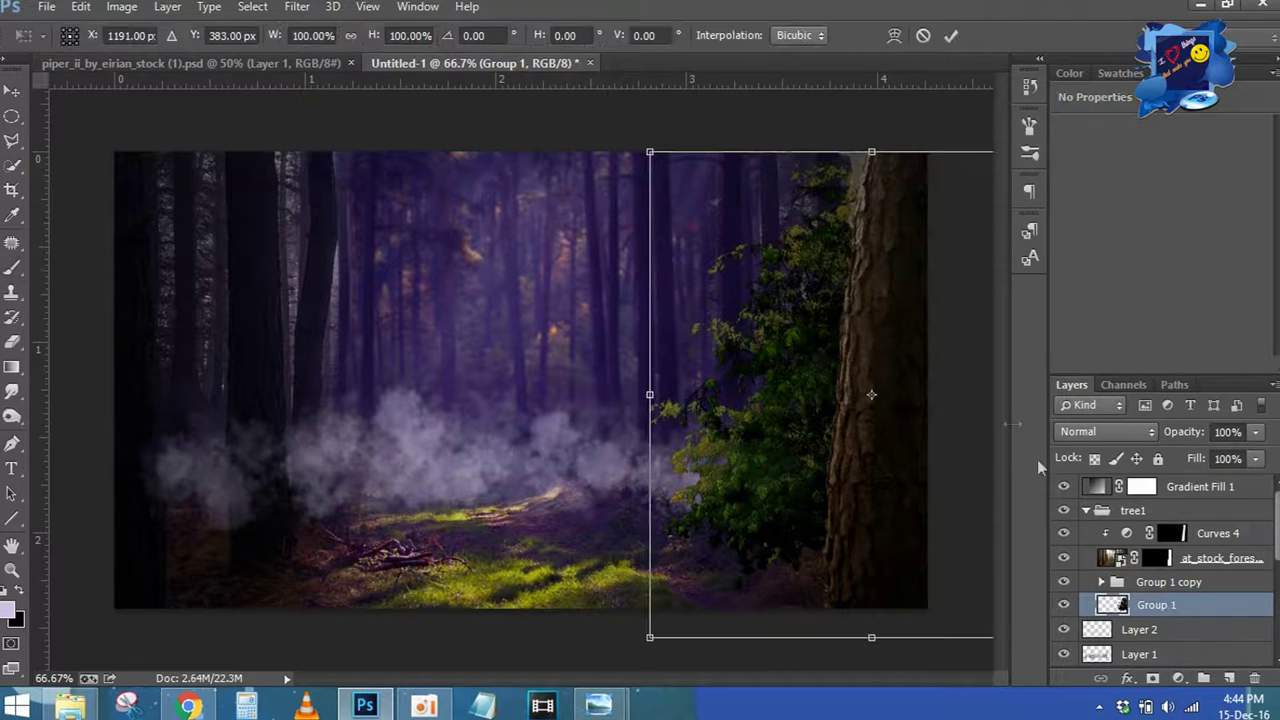
{"action": "mouse_move", "coordinate": [871, 152]}
{"action": "left_mouse_down"}
{"action": "mouse_move", "coordinate": [490, 535]}
{"action": "mouse_move", "coordinate": [325, 527]}
{"action": "left_mouse_up"}
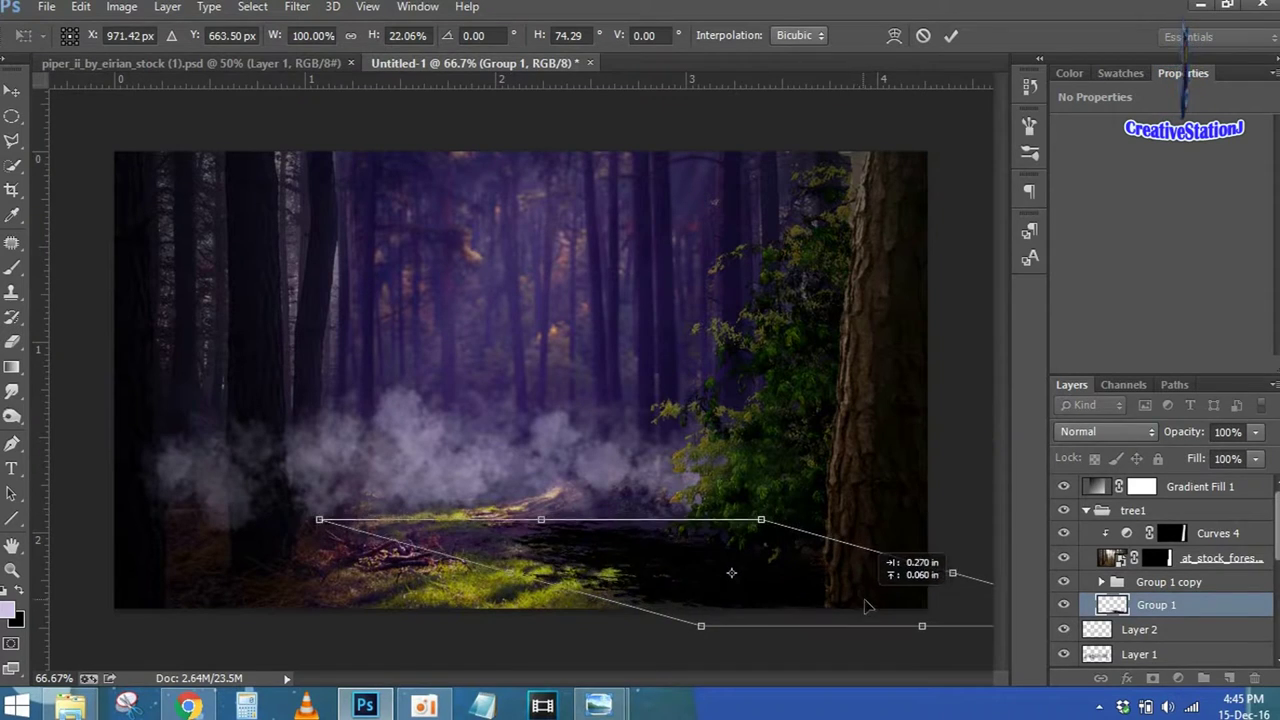
{"action": "left_click_drag", "start_coordinate": [325, 527], "coordinate": [310, 585]}
{"action": "left_click_drag", "start_coordinate": [834, 598], "coordinate": [842, 598]}
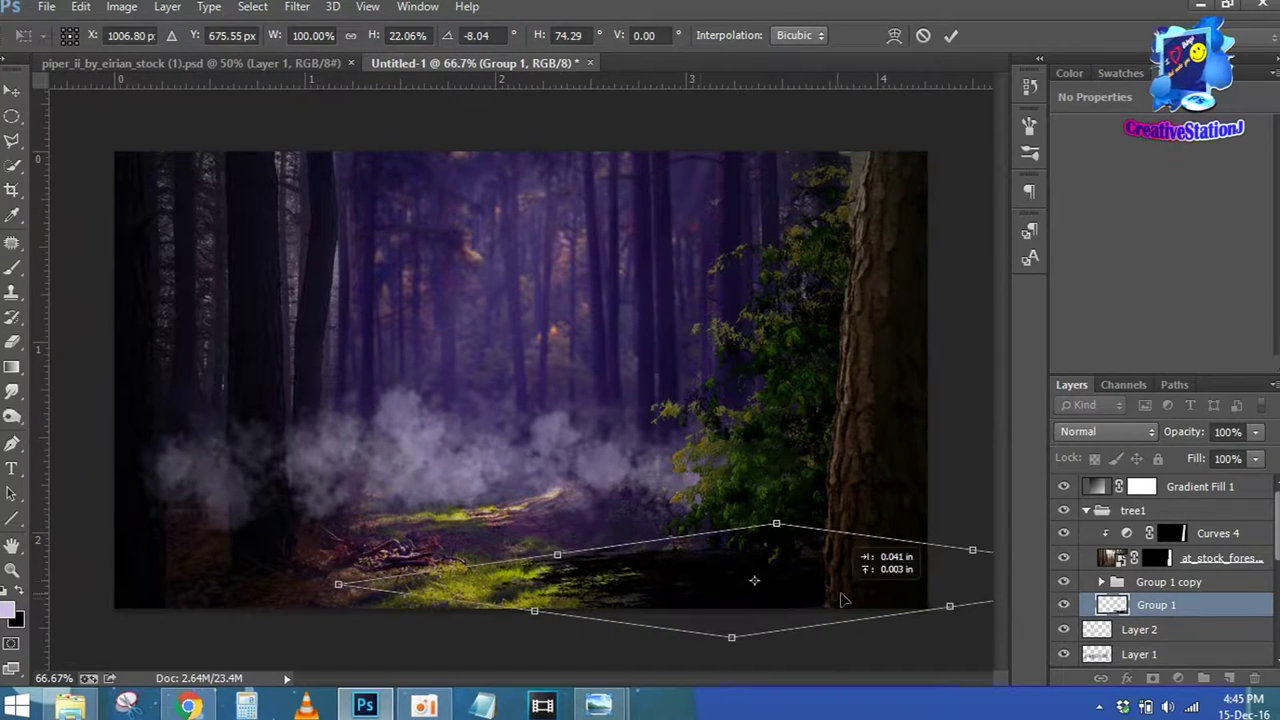
{"action": "left_click", "coordinate": [951, 35]}
{"action": "key", "text": "b"}
{"action": "left_click", "coordinate": [297, 6]}
{"action": "mouse_move", "coordinate": [380, 262]}
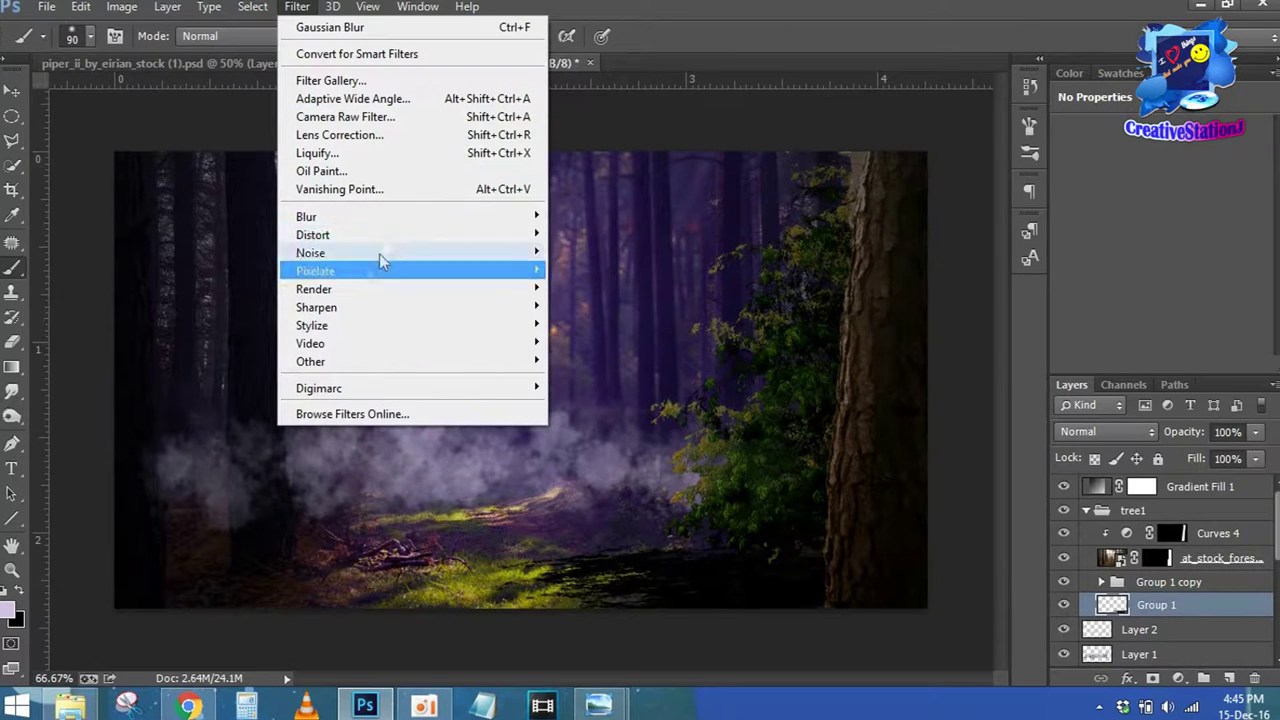
Soften the ground shadow with Gaussian Blur and add a layer mask to it
{"action": "left_click", "coordinate": [598, 351]}
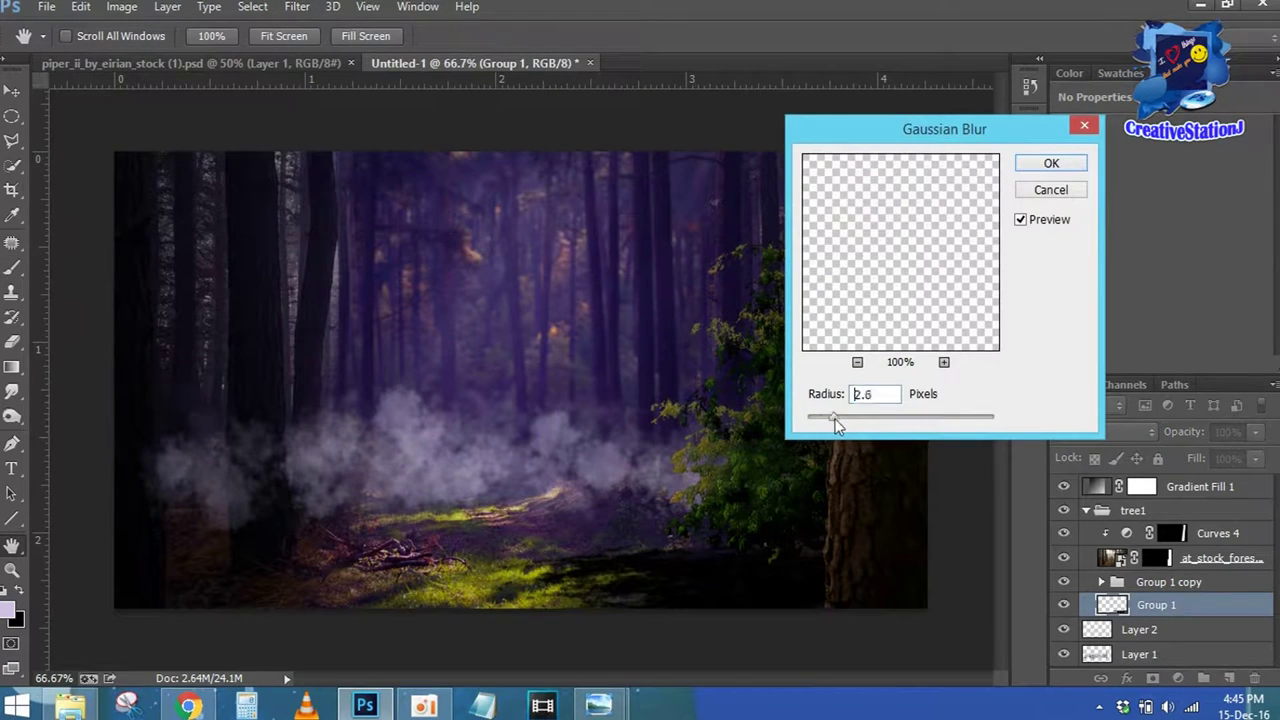
{"action": "left_click", "coordinate": [1051, 166]}
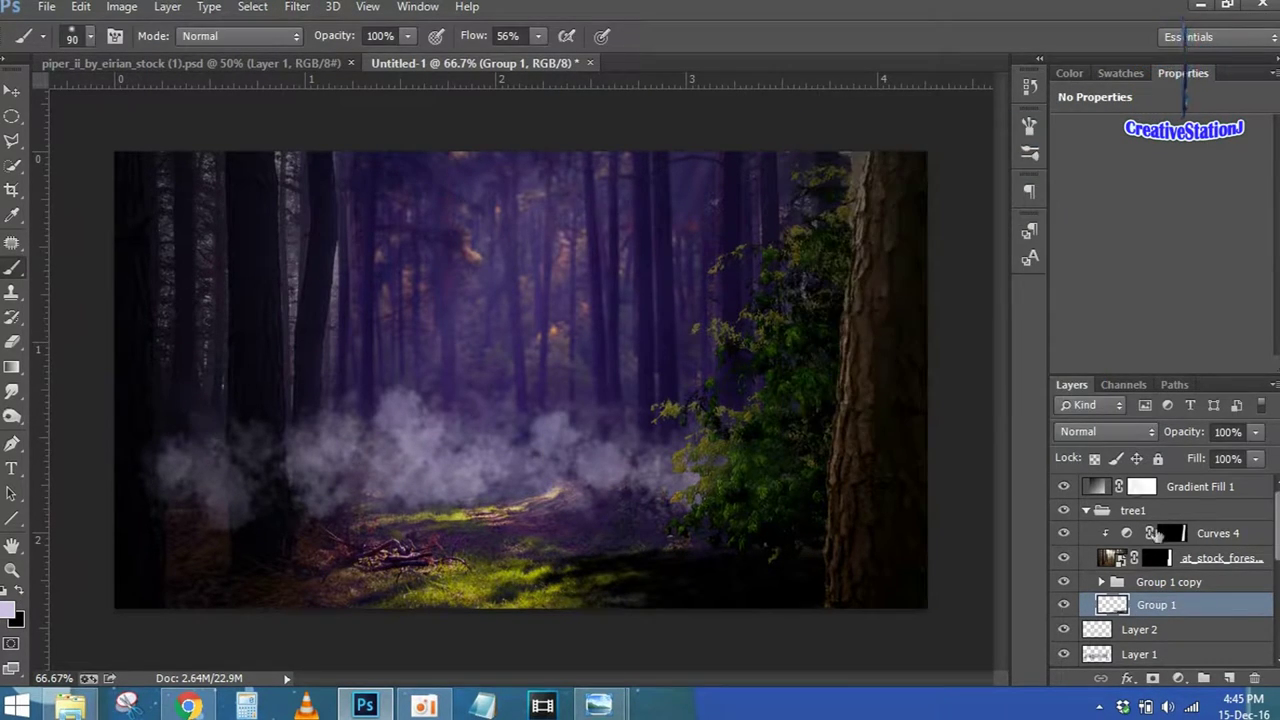
{"action": "left_click", "coordinate": [1152, 678]}
Fade the shadow with a 50% gradient on its mask, lower its opacity, and add a new layer
{"action": "key", "text": "g"}
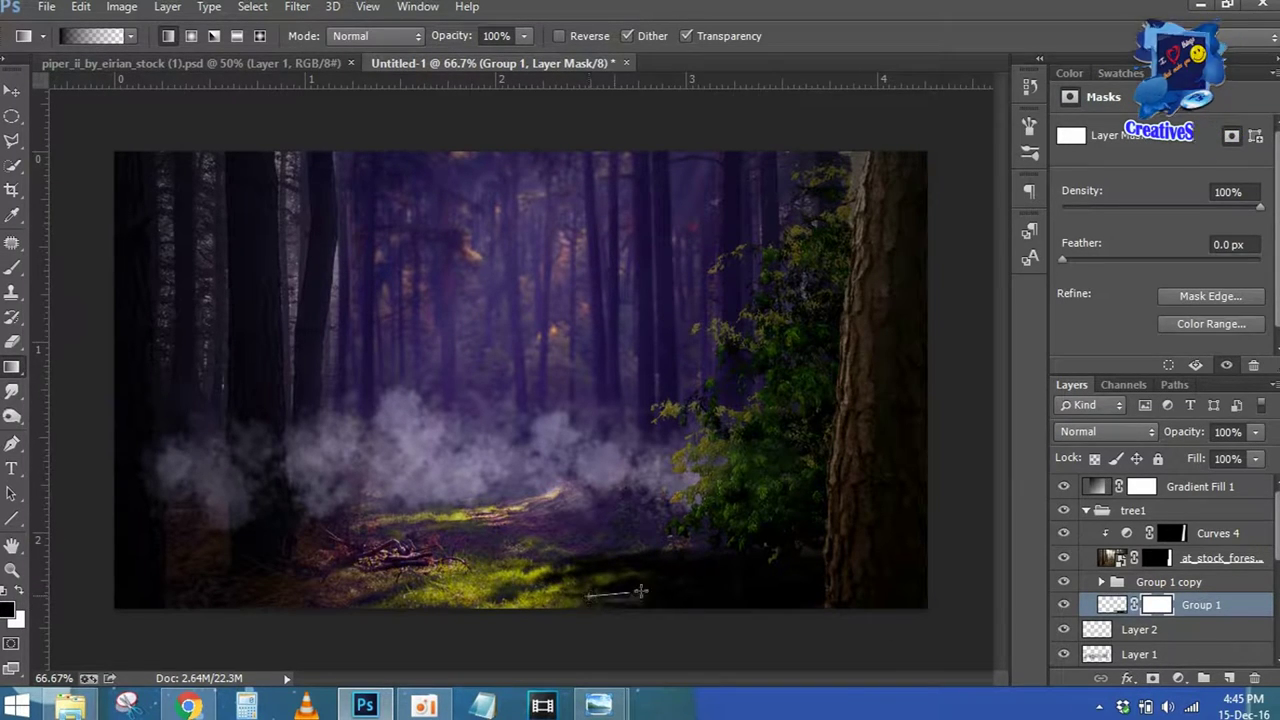
{"action": "left_click_drag", "start_coordinate": [463, 44], "coordinate": [425, 34]}
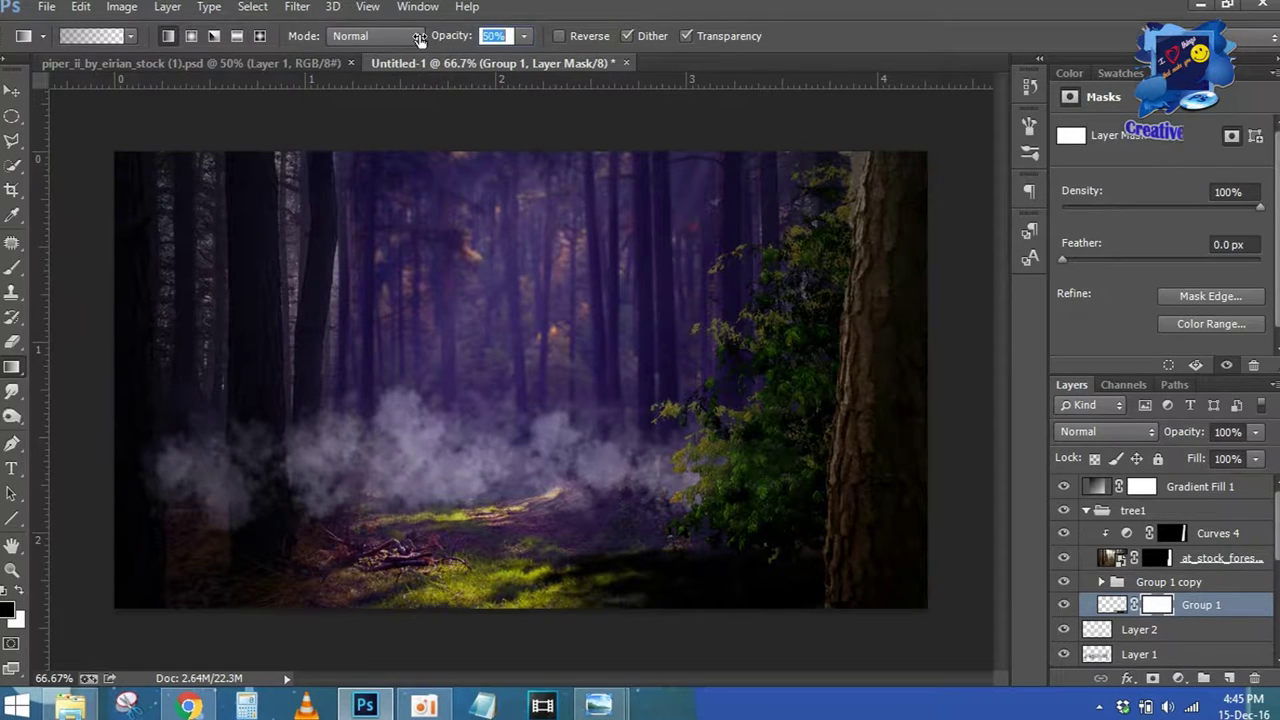
{"action": "mouse_move", "coordinate": [707, 578]}
{"action": "left_mouse_down"}
{"action": "mouse_move", "coordinate": [724, 558]}
{"action": "mouse_move", "coordinate": [779, 567]}
{"action": "left_mouse_up"}
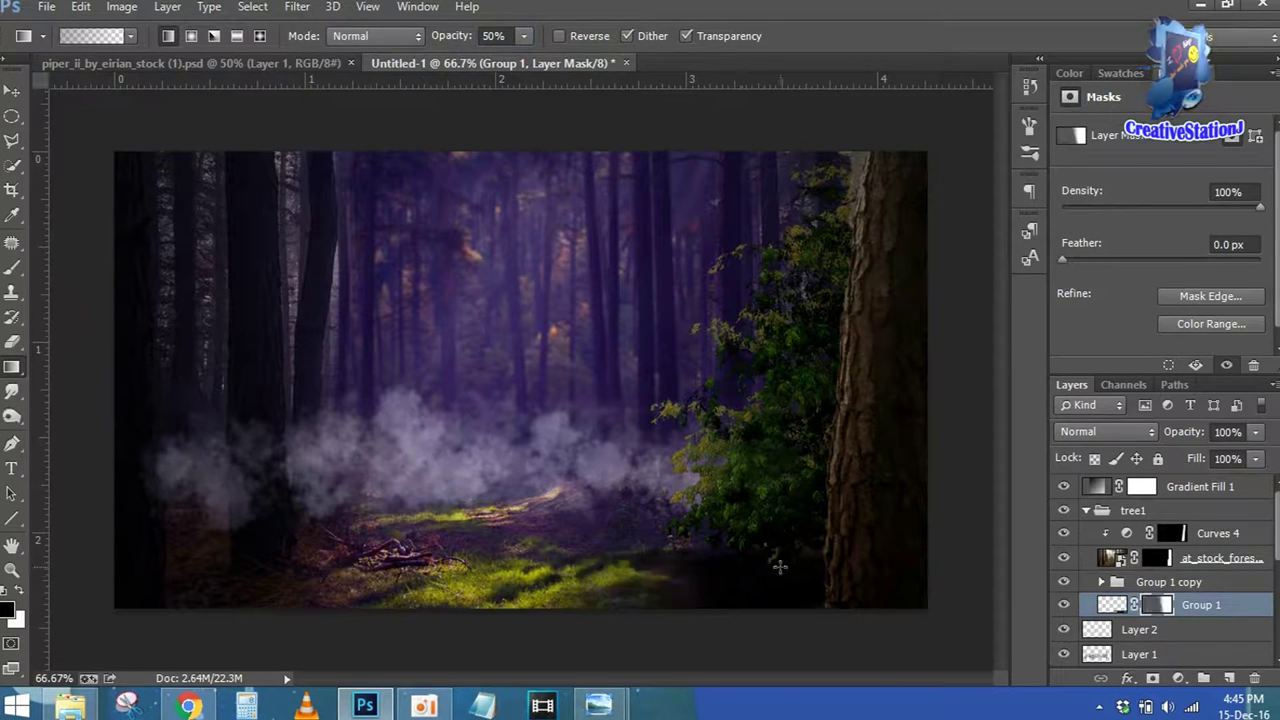
{"action": "left_click_drag", "start_coordinate": [1175, 440], "coordinate": [1143, 434]}
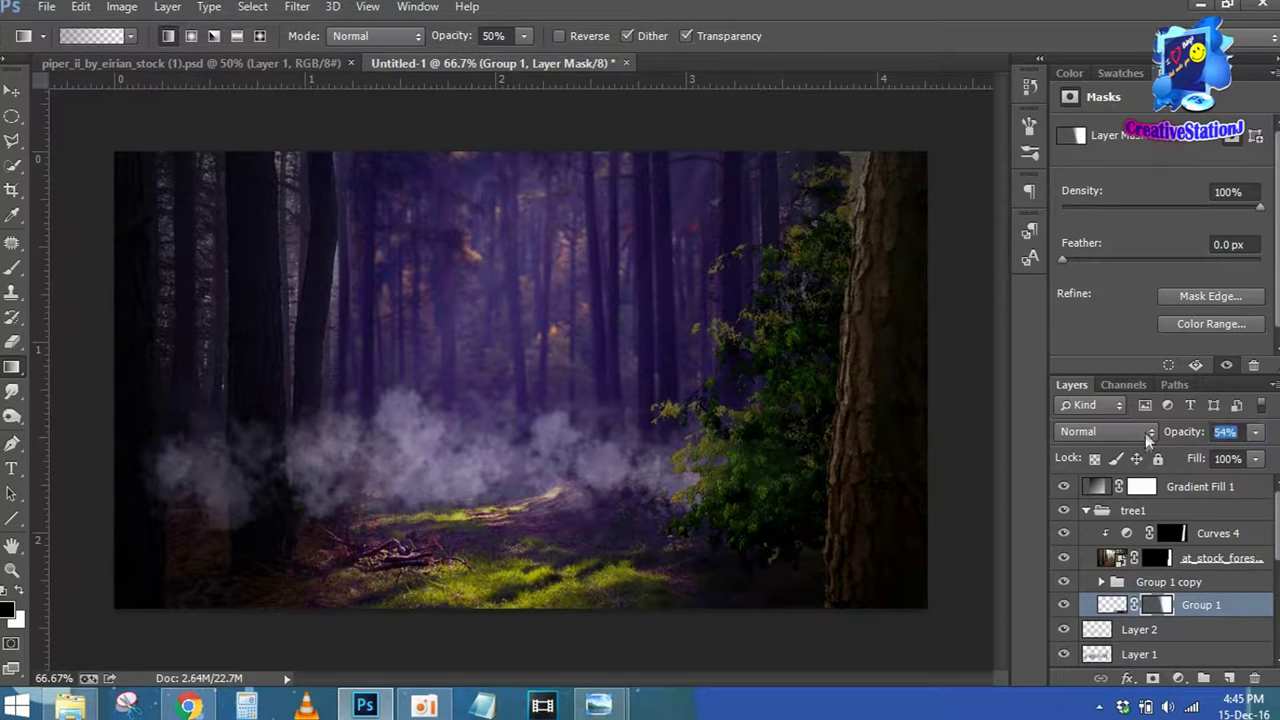
{"action": "left_click", "coordinate": [1228, 680]}
Set a black size-40 brush, drop Layer 3 to 59% opacity, and collapse the tree1 group
{"action": "key", "text": "b"}
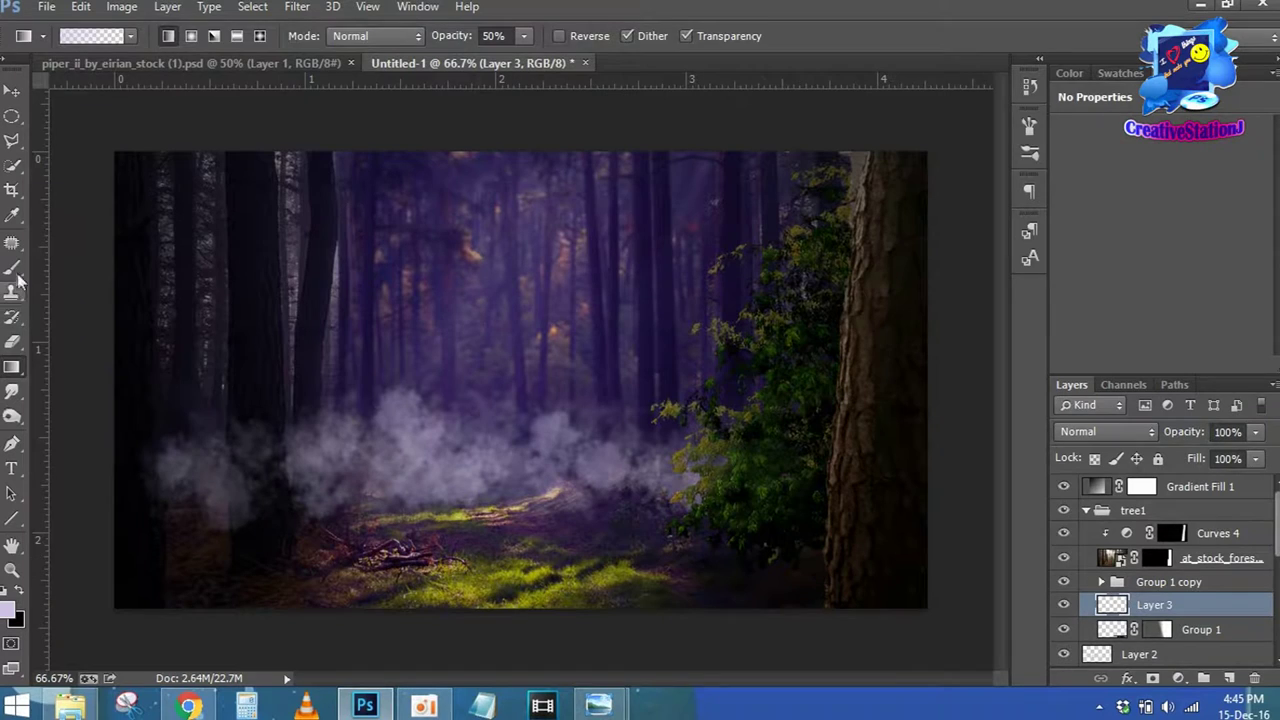
{"action": "key", "text": "x"}
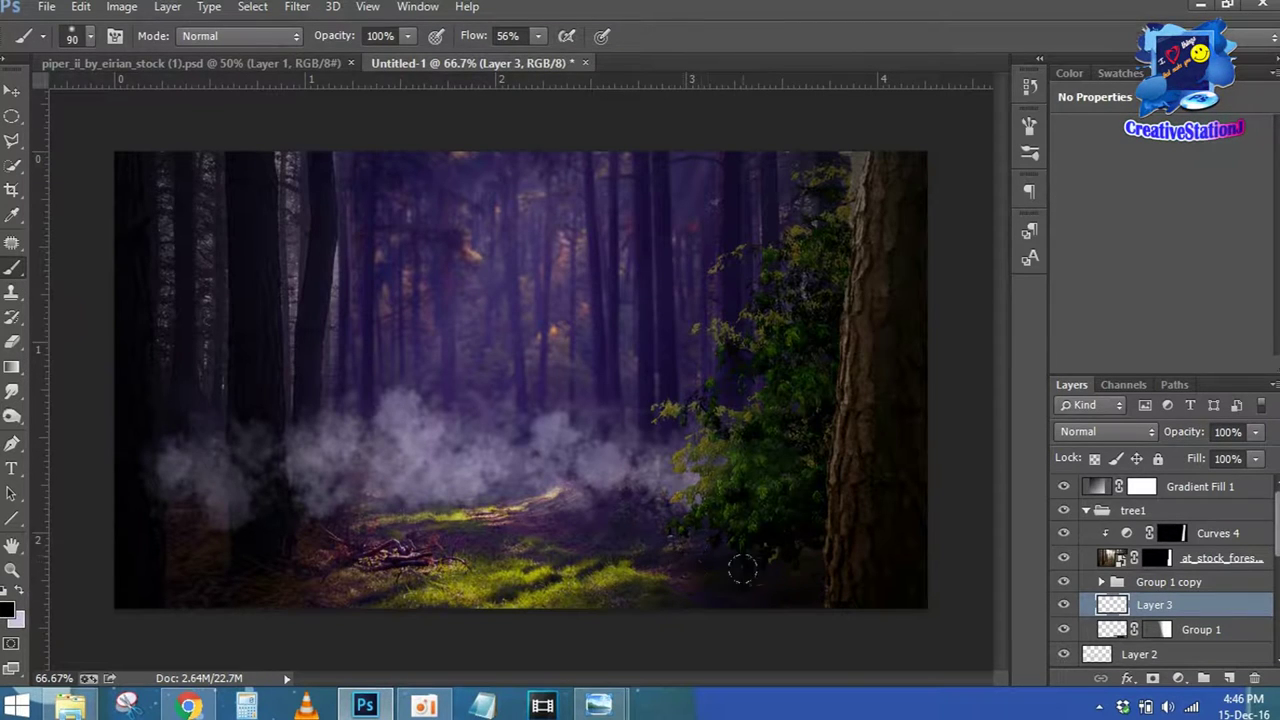
{"action": "key", "text": "bracketleft"}
{"action": "key", "text": "bracketleft"}
{"action": "key", "text": "bracketleft"}
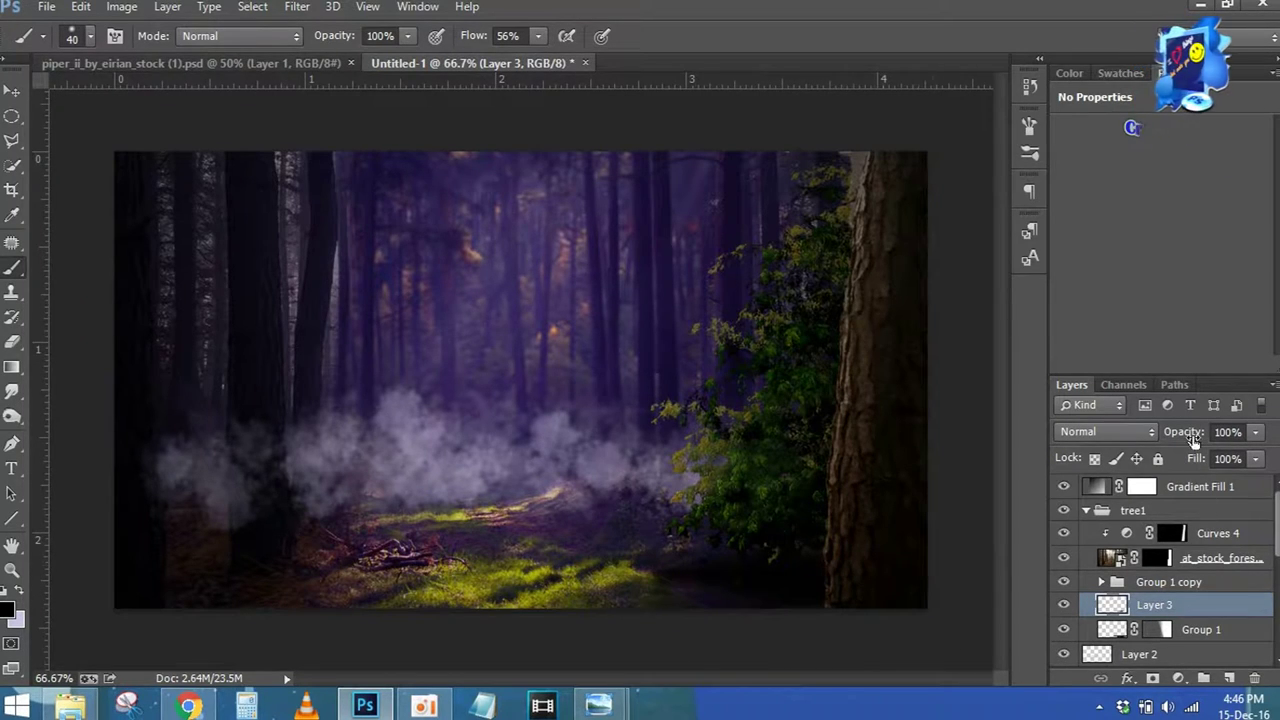
{"action": "left_click_drag", "start_coordinate": [1190, 441], "coordinate": [1150, 441]}
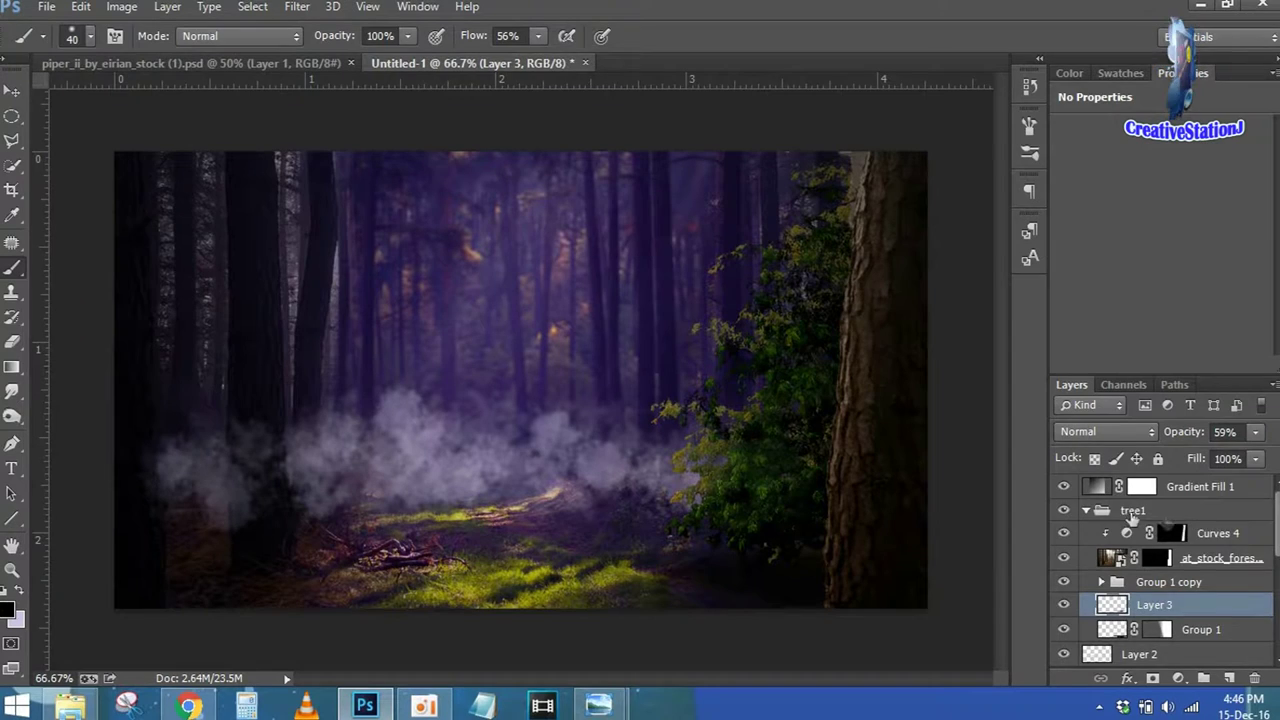
{"action": "left_click", "coordinate": [1088, 510]}
{"action": "left_click", "coordinate": [1175, 492]}
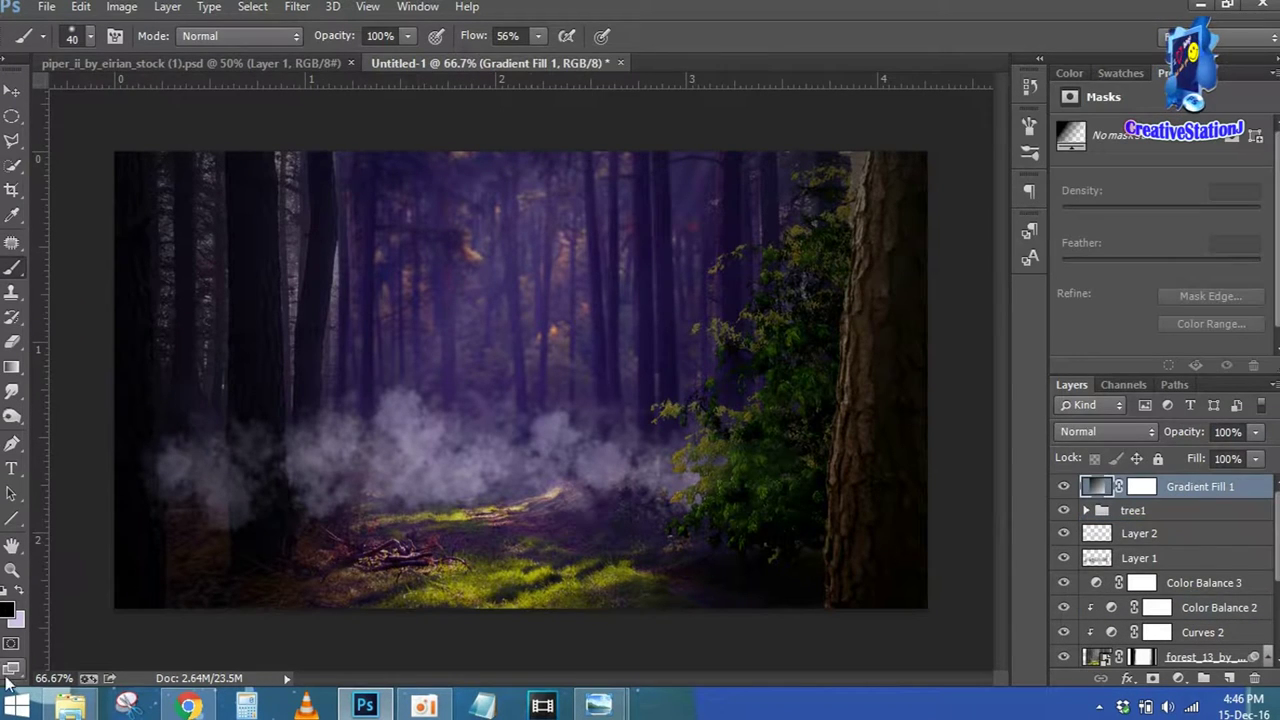
Drag the girl from the piper document into the forest and scale her down onto the path
{"action": "left_click", "coordinate": [233, 63]}
{"action": "key", "text": "v"}
{"action": "mouse_move", "coordinate": [480, 323]}
{"action": "left_mouse_down"}
{"action": "mouse_move", "coordinate": [463, 63]}
{"action": "mouse_move", "coordinate": [548, 306]}
{"action": "left_mouse_up"}
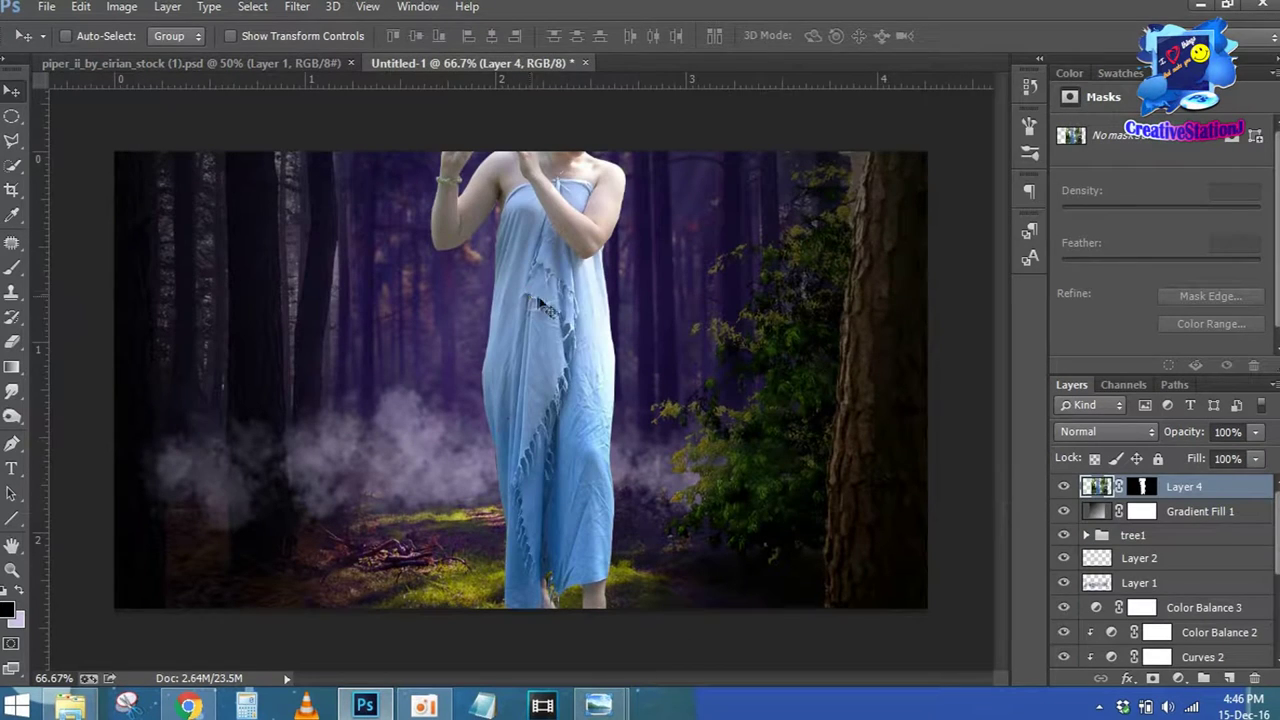
{"action": "key", "text": "ctrl+t"}
{"action": "scroll", "coordinate": [630, 232], "scroll_direction": "down", "scroll_amount": 3}
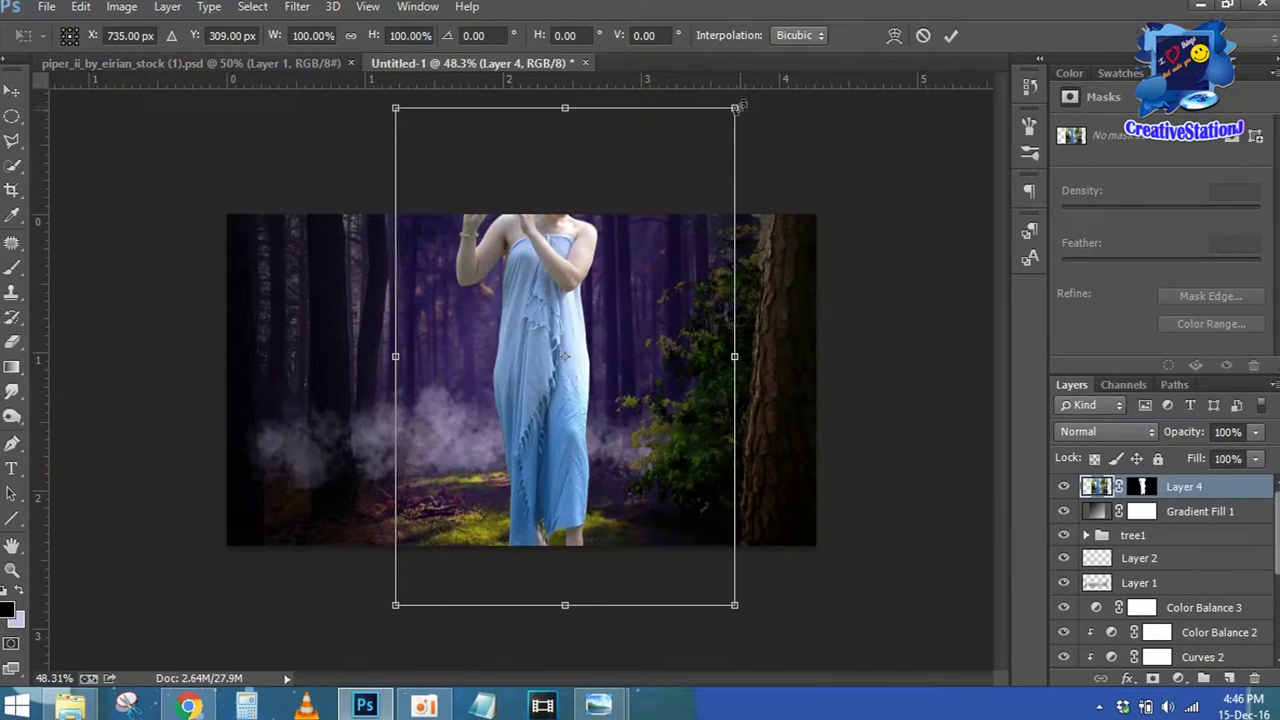
{"action": "left_click_drag", "start_coordinate": [736, 107], "coordinate": [528, 383]}
{"action": "left_click_drag", "start_coordinate": [470, 440], "coordinate": [634, 325]}
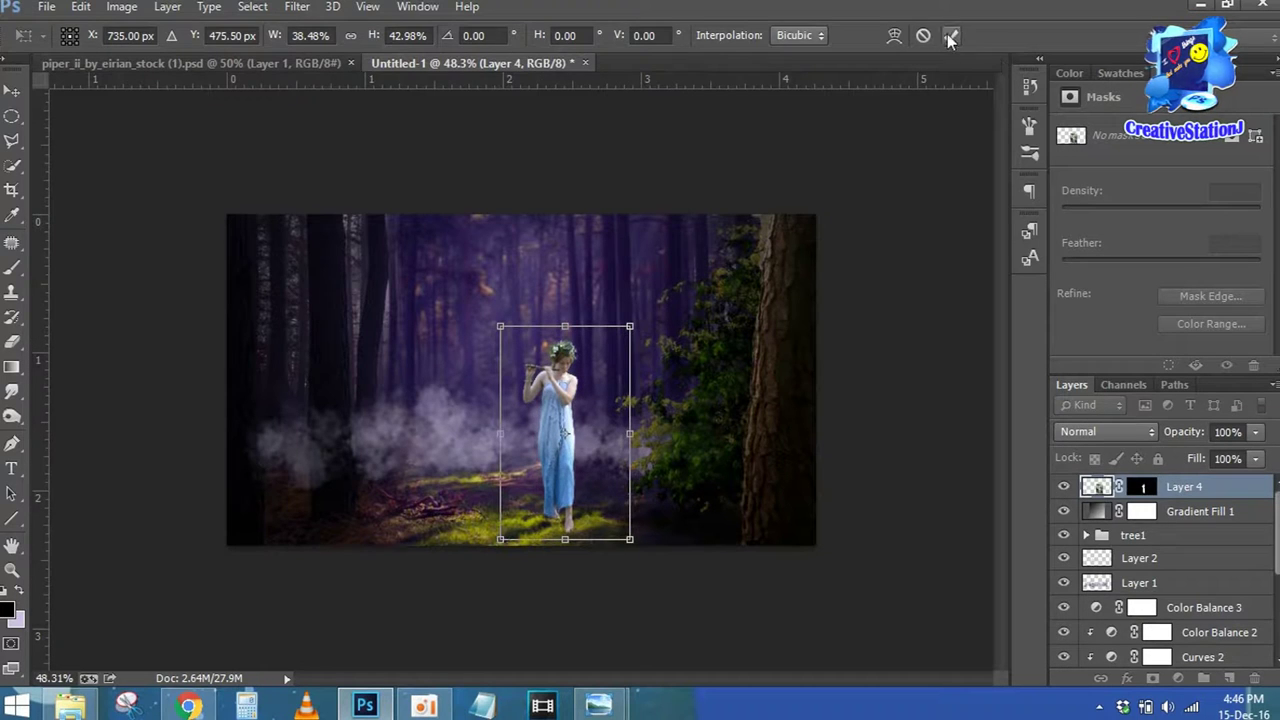
{"action": "key", "text": "Return"}
Move the girl to the left of the path and enlarge her slightly, to about 108.8%
{"action": "key", "text": "ctrl+0"}
{"action": "mouse_move", "coordinate": [592, 445]}
{"action": "left_mouse_down"}
{"action": "mouse_move", "coordinate": [168, 458]}
{"action": "mouse_move", "coordinate": [320, 455]}
{"action": "mouse_move", "coordinate": [350, 440]}
{"action": "mouse_move", "coordinate": [405, 452]}
{"action": "left_mouse_up"}
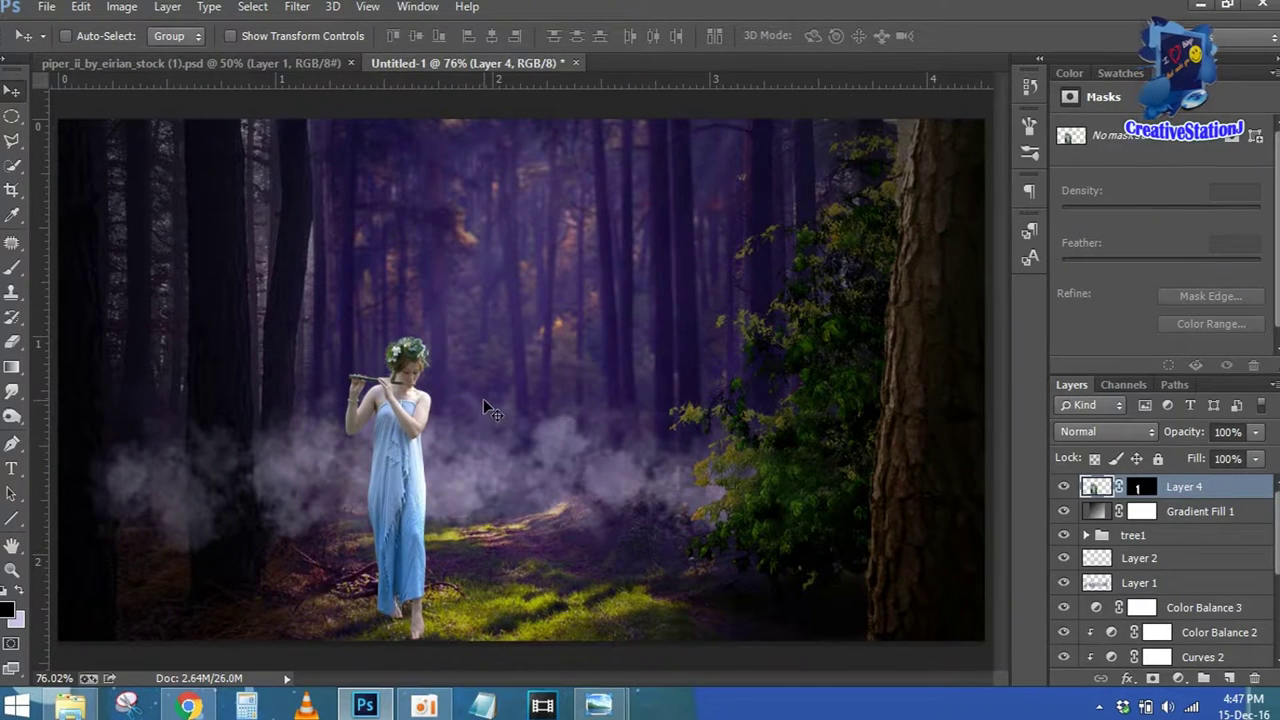
{"action": "key", "text": "ctrl+t"}
{"action": "left_click_drag", "start_coordinate": [515, 313], "coordinate": [540, 282]}
{"action": "left_click_drag", "start_coordinate": [494, 376], "coordinate": [456, 372]}
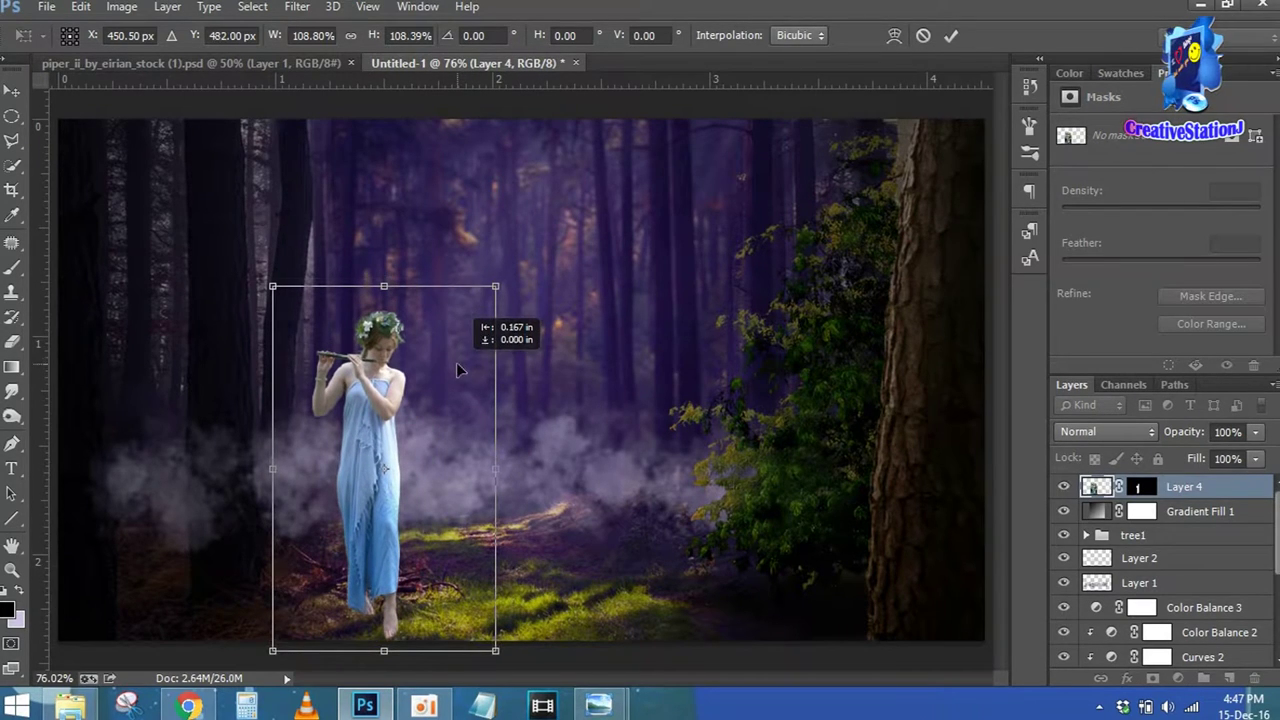
{"action": "left_click", "coordinate": [951, 35]}
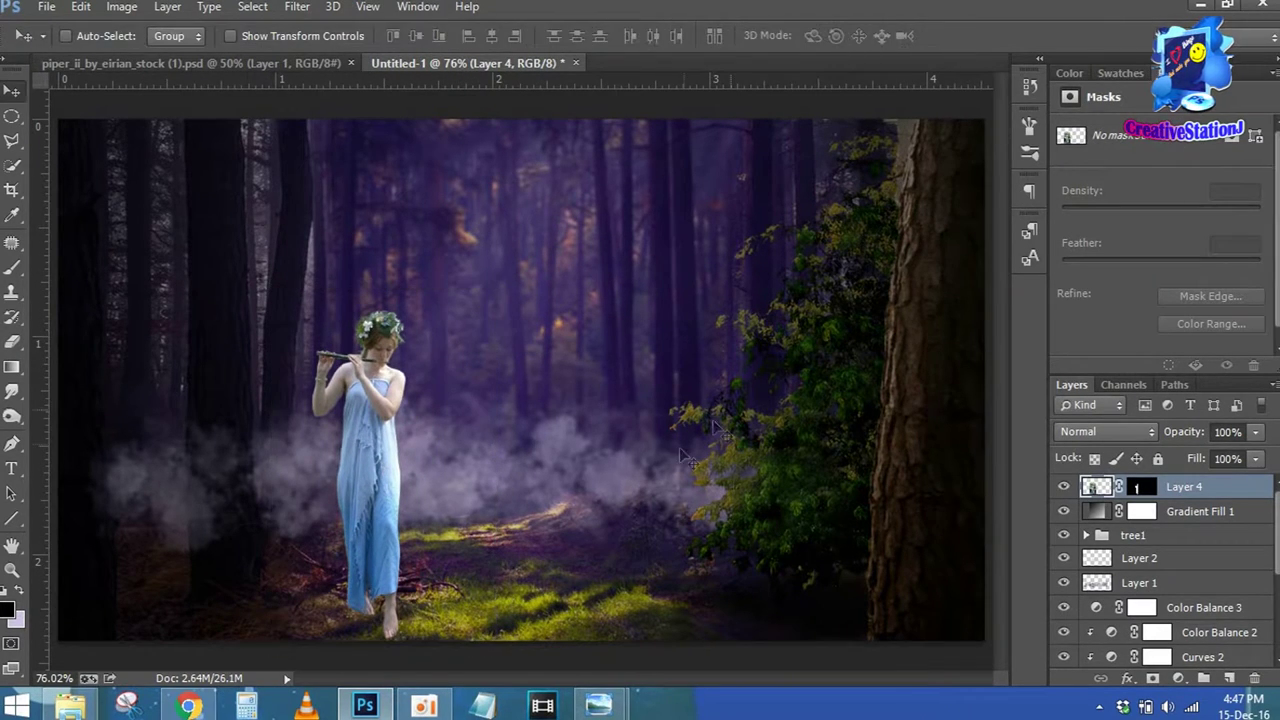
Duplicate the girl layer and blacken the lower copy with Hue/Saturation Lightness -100
{"action": "key", "text": "ctrl+j"}
{"action": "left_click", "coordinate": [1185, 512]}
{"action": "key", "text": "ctrl+t"}
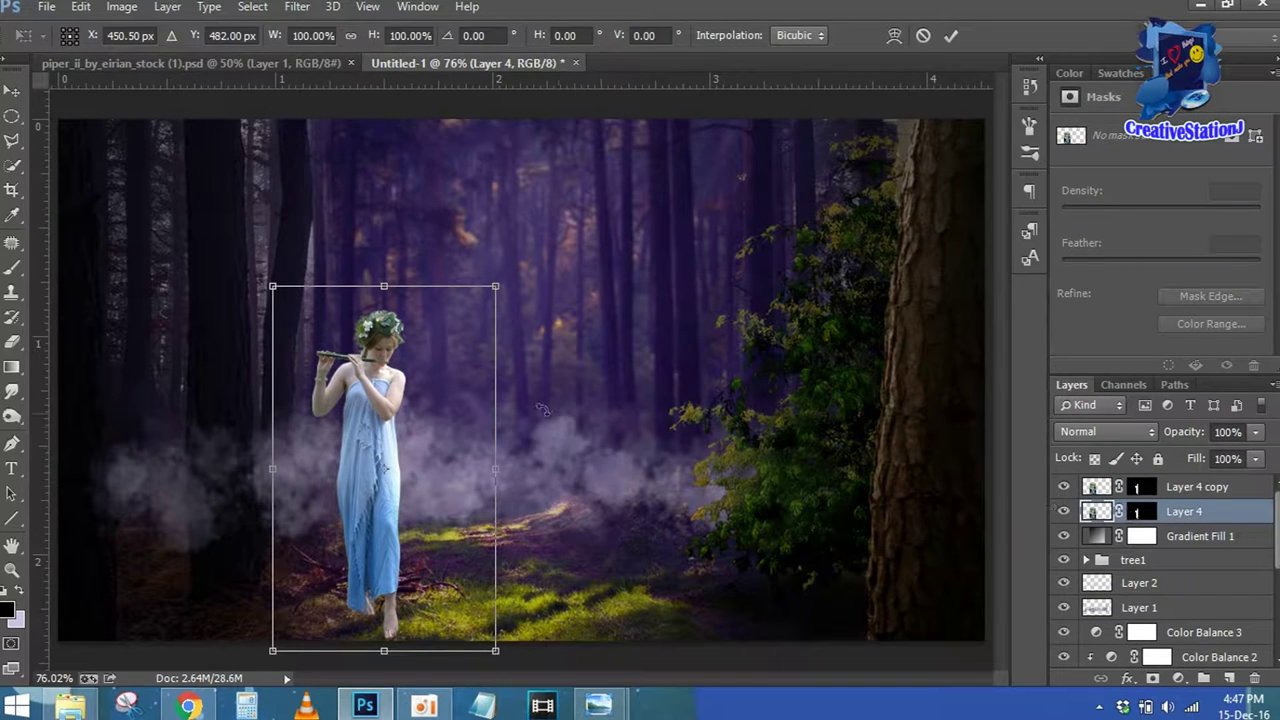
{"action": "left_click", "coordinate": [951, 37]}
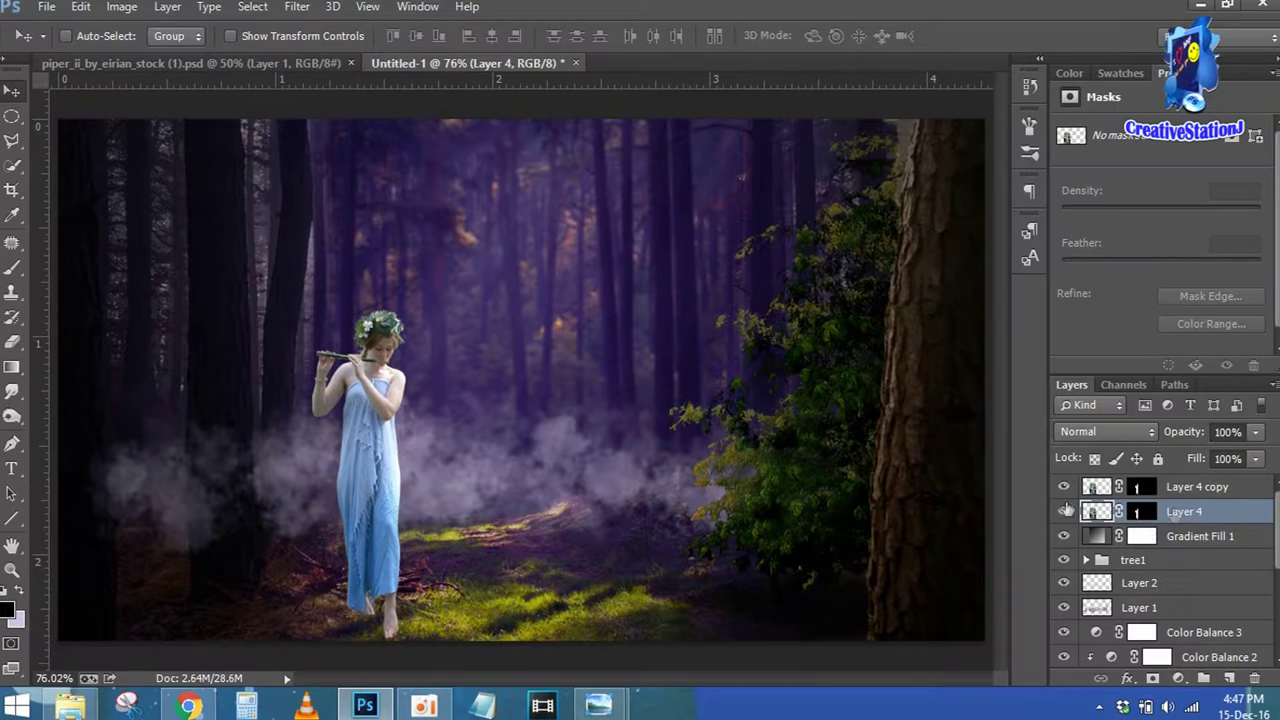
{"action": "key", "text": "ctrl+u"}
{"action": "type", "text": "-100-100"}
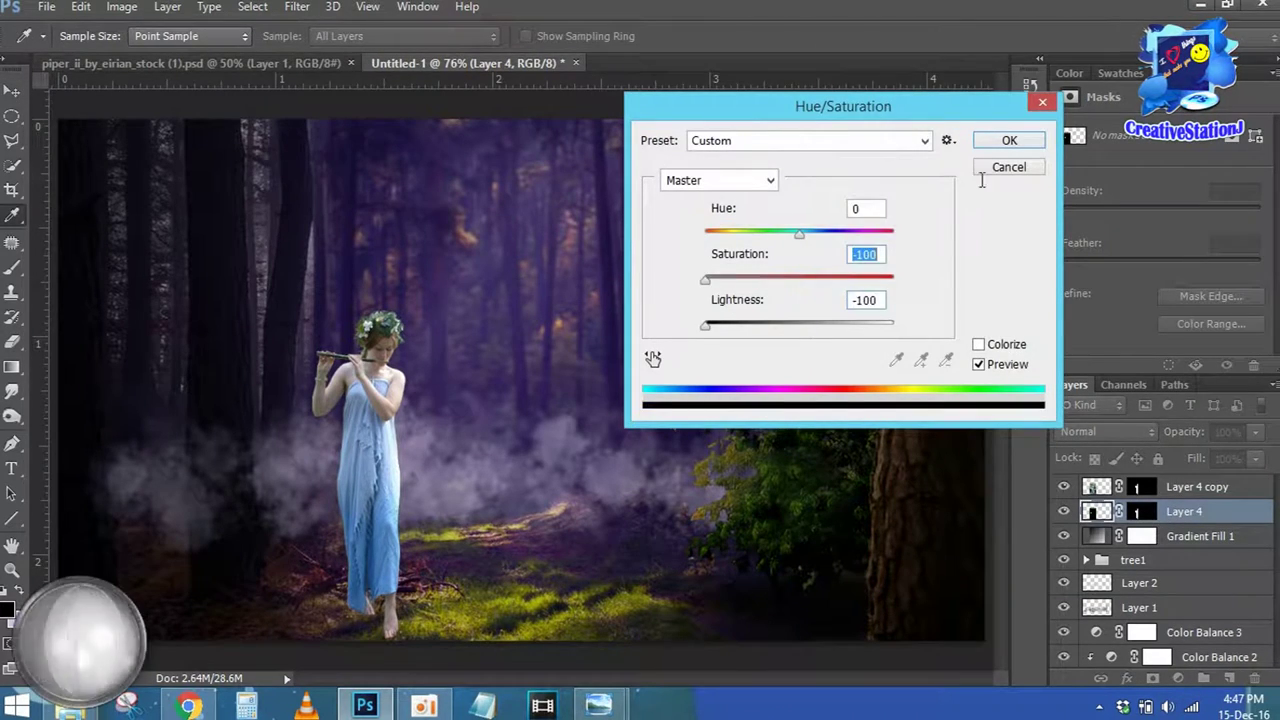
{"action": "key", "text": "Return"}
Flip and skew the black silhouette flat onto the ground beneath the girl's feet
{"action": "key", "text": "ctrl+t"}
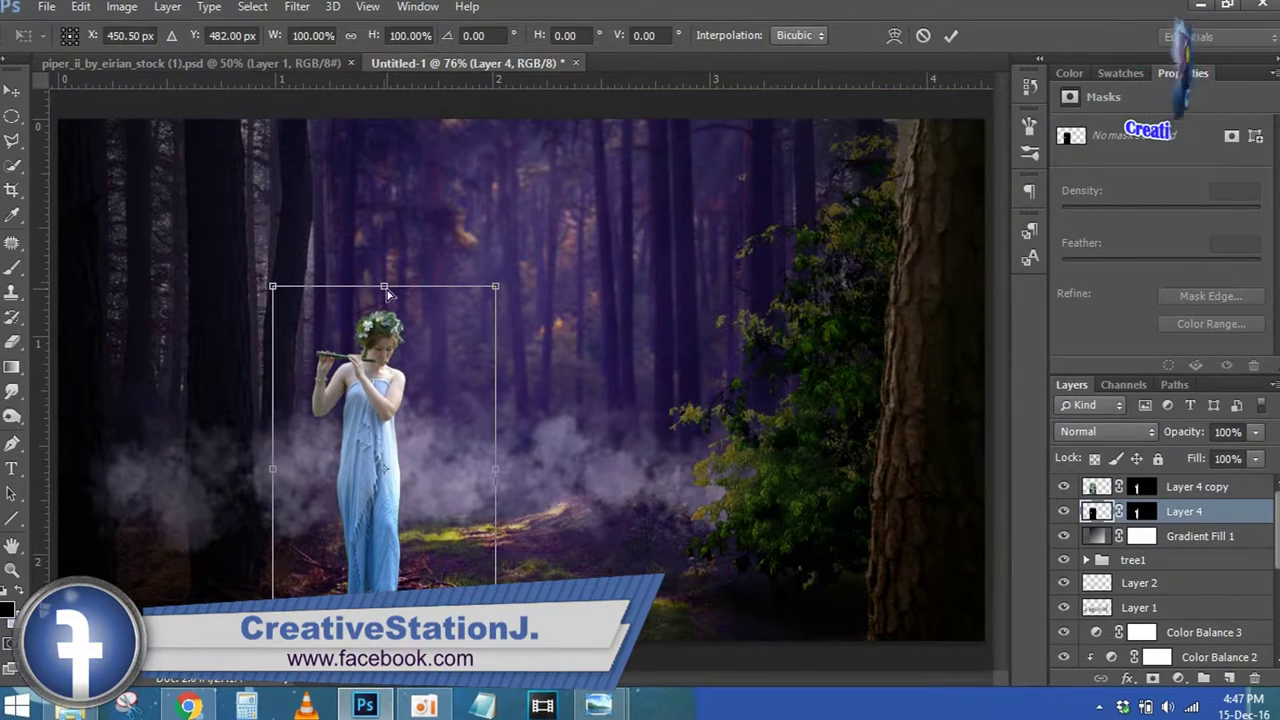
{"action": "left_click_drag", "start_coordinate": [388, 293], "coordinate": [160, 640]}
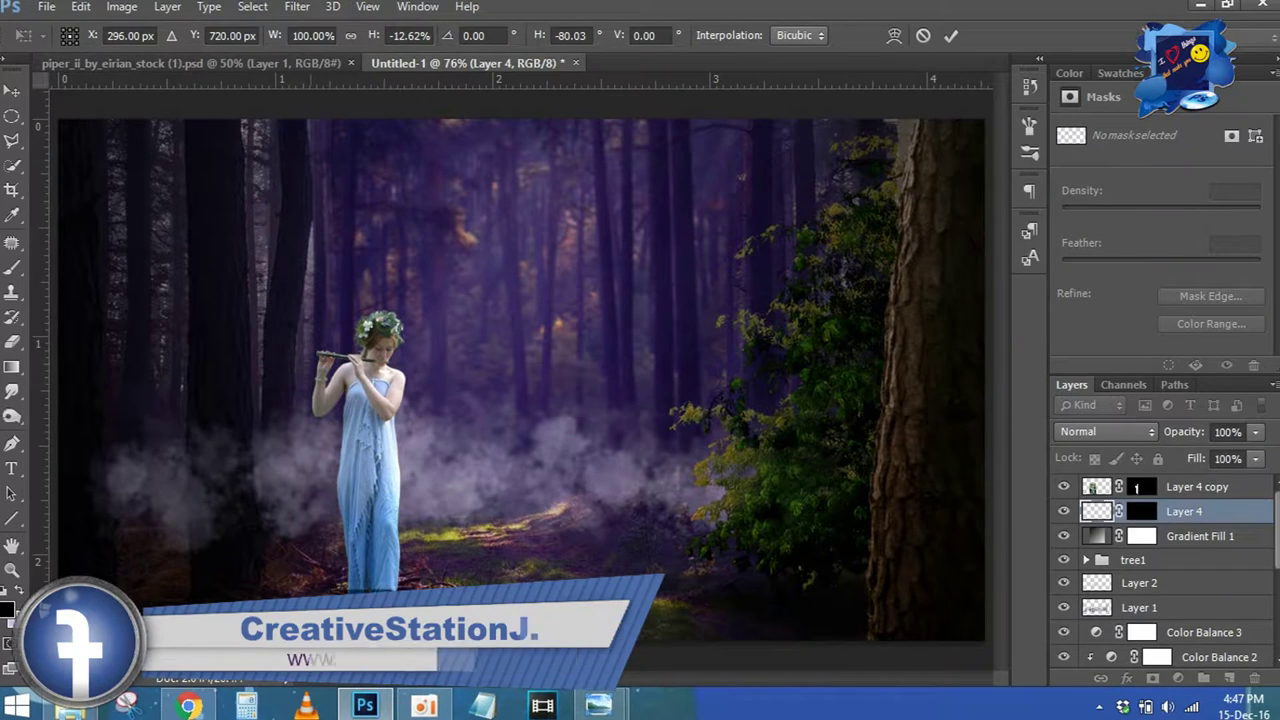
{"action": "left_click_drag", "start_coordinate": [520, 632], "coordinate": [330, 634]}
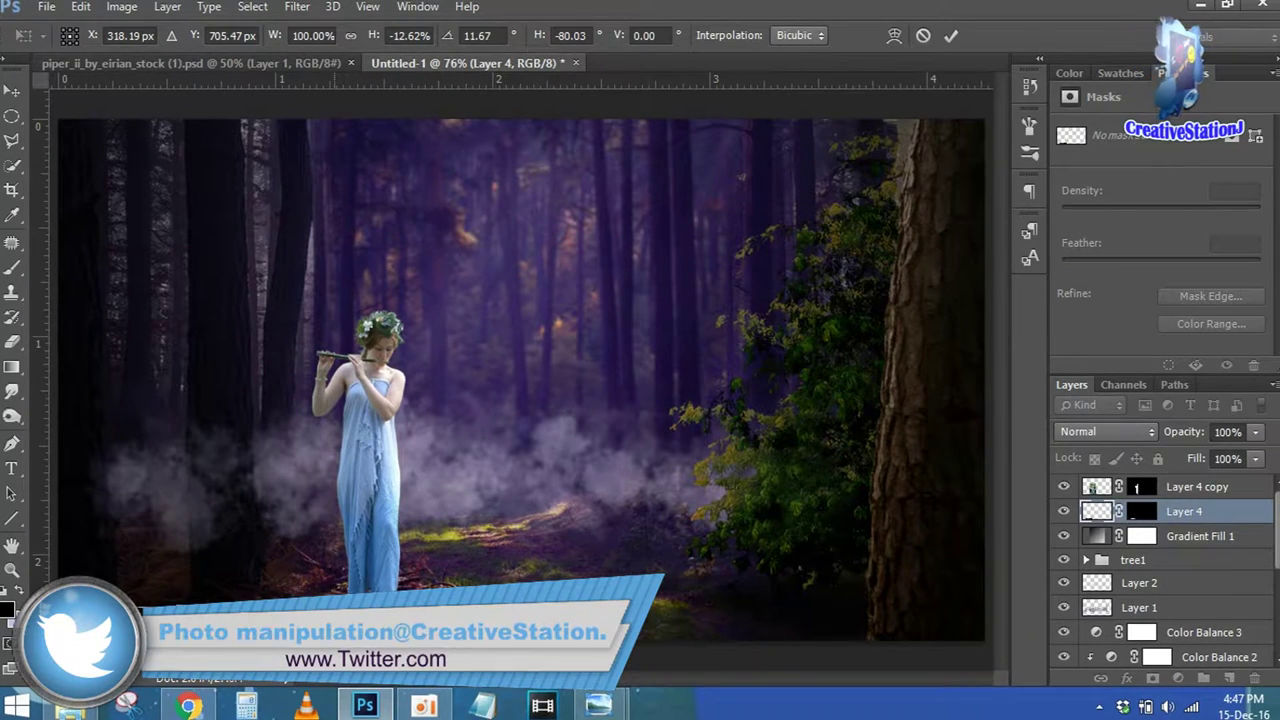
{"action": "left_click_drag", "start_coordinate": [356, 580], "coordinate": [395, 580]}
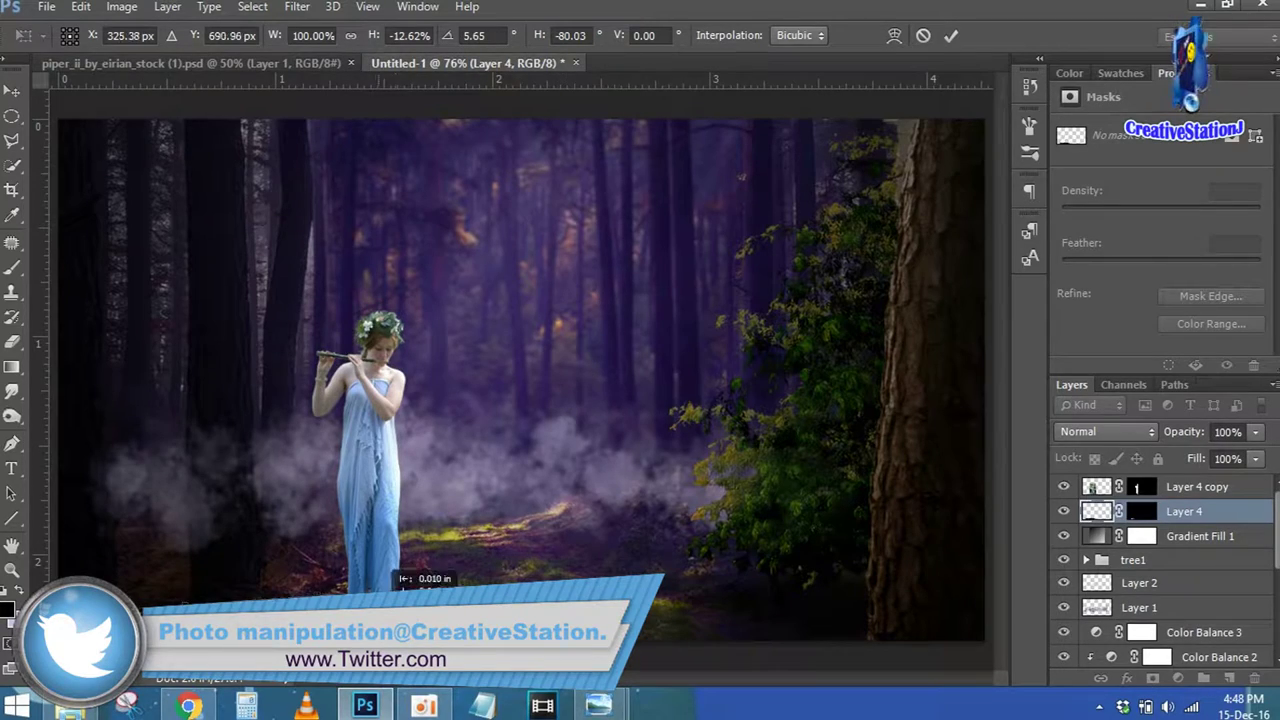
{"action": "left_click_drag", "start_coordinate": [300, 617], "coordinate": [293, 631]}
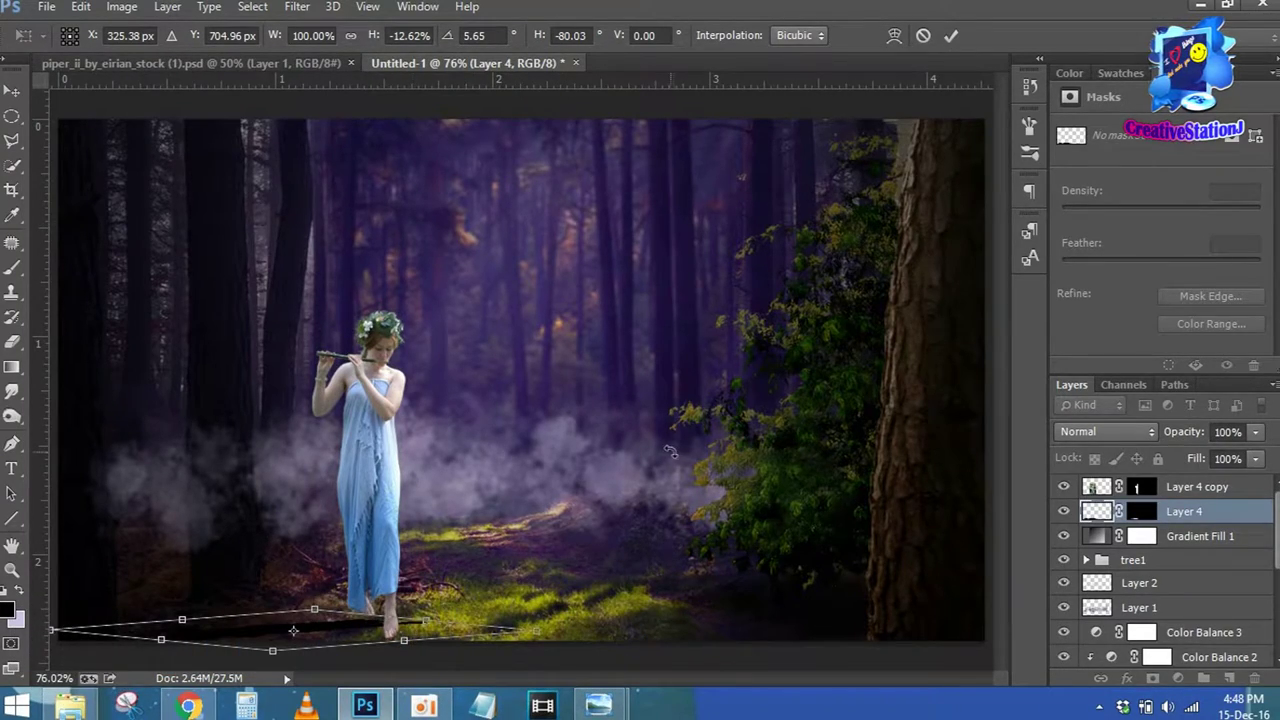
Widen, lengthen and tilt the cast shadow into a long shape stretching left, then target its mask
{"action": "key", "text": "ctrl+plus"}
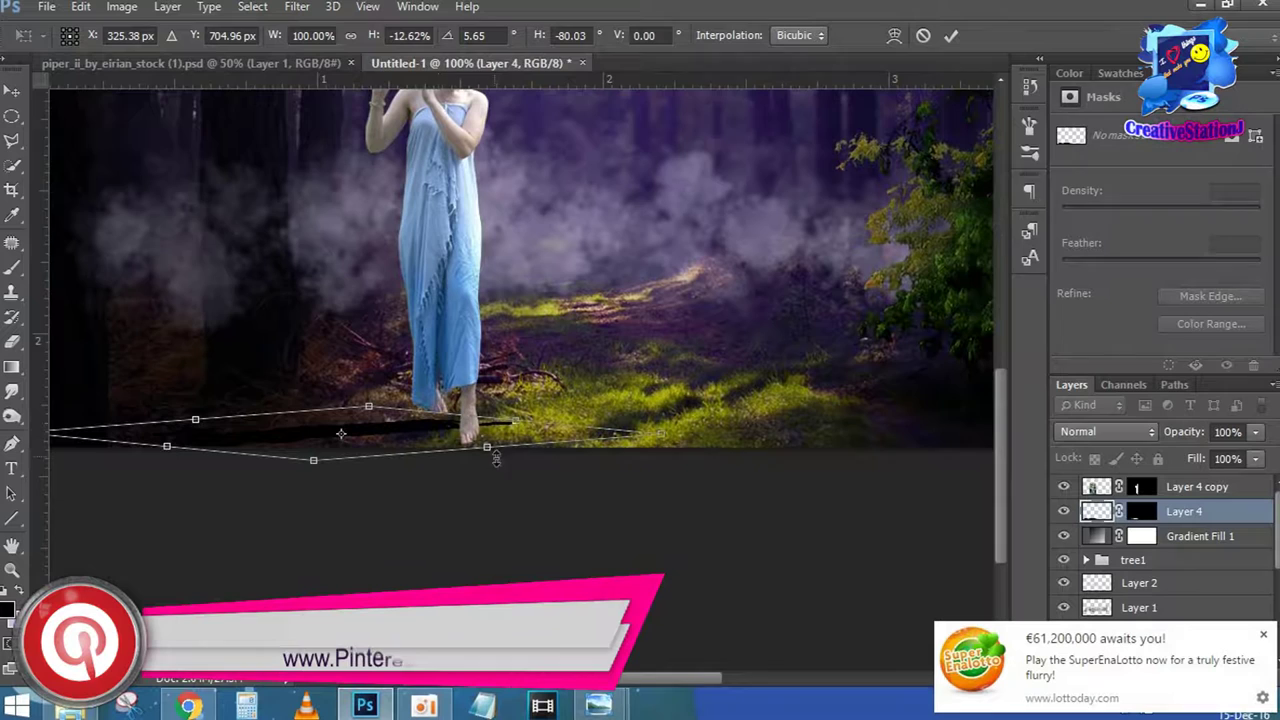
{"action": "left_click_drag", "start_coordinate": [497, 451], "coordinate": [519, 448]}
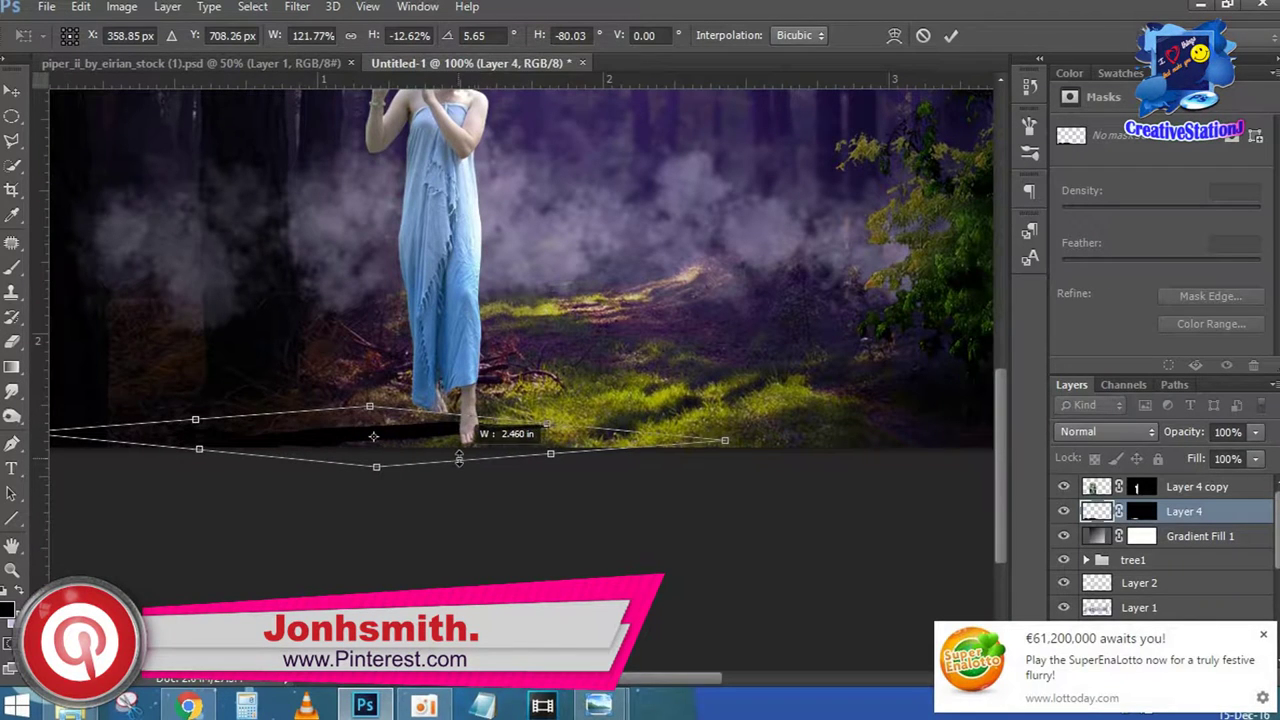
{"action": "left_click_drag", "start_coordinate": [693, 433], "coordinate": [765, 433]}
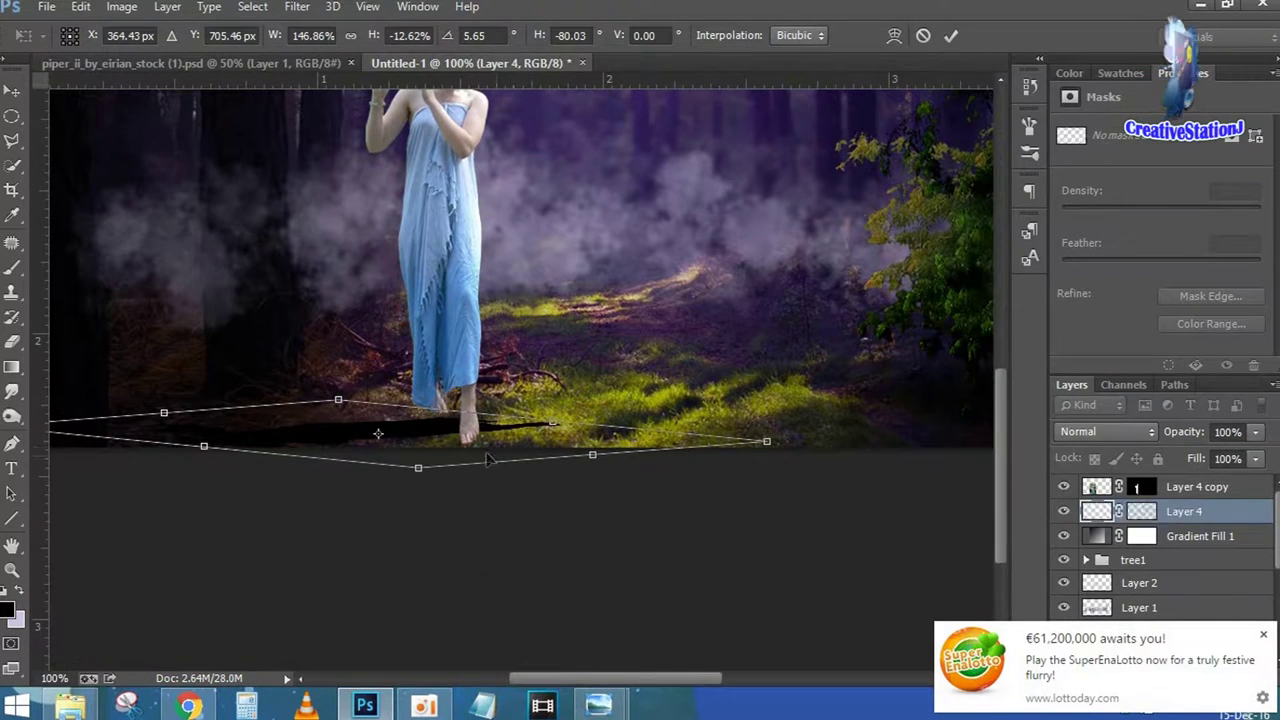
{"action": "left_click_drag", "start_coordinate": [659, 402], "coordinate": [600, 452]}
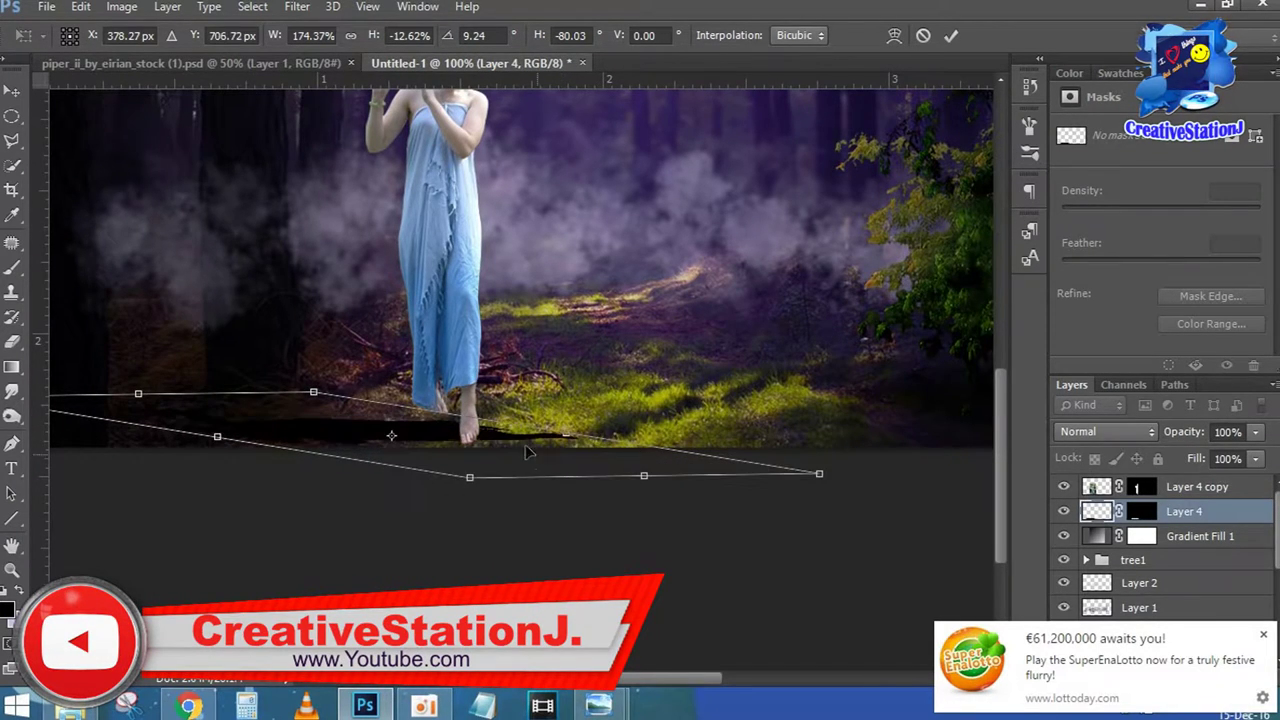
{"action": "left_click_drag", "start_coordinate": [564, 462], "coordinate": [530, 402]}
{"action": "left_click_drag", "start_coordinate": [820, 445], "coordinate": [565, 440]}
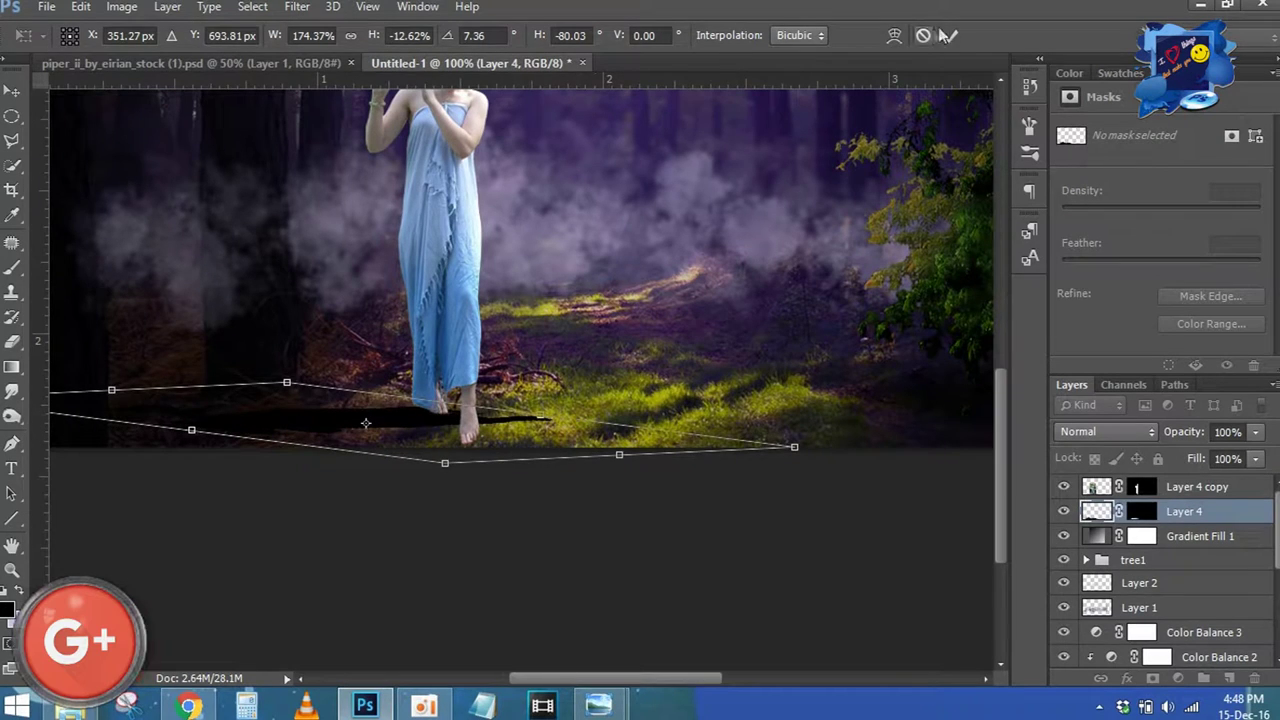
{"action": "key", "text": "Return"}
{"action": "key", "text": "ctrl+0"}
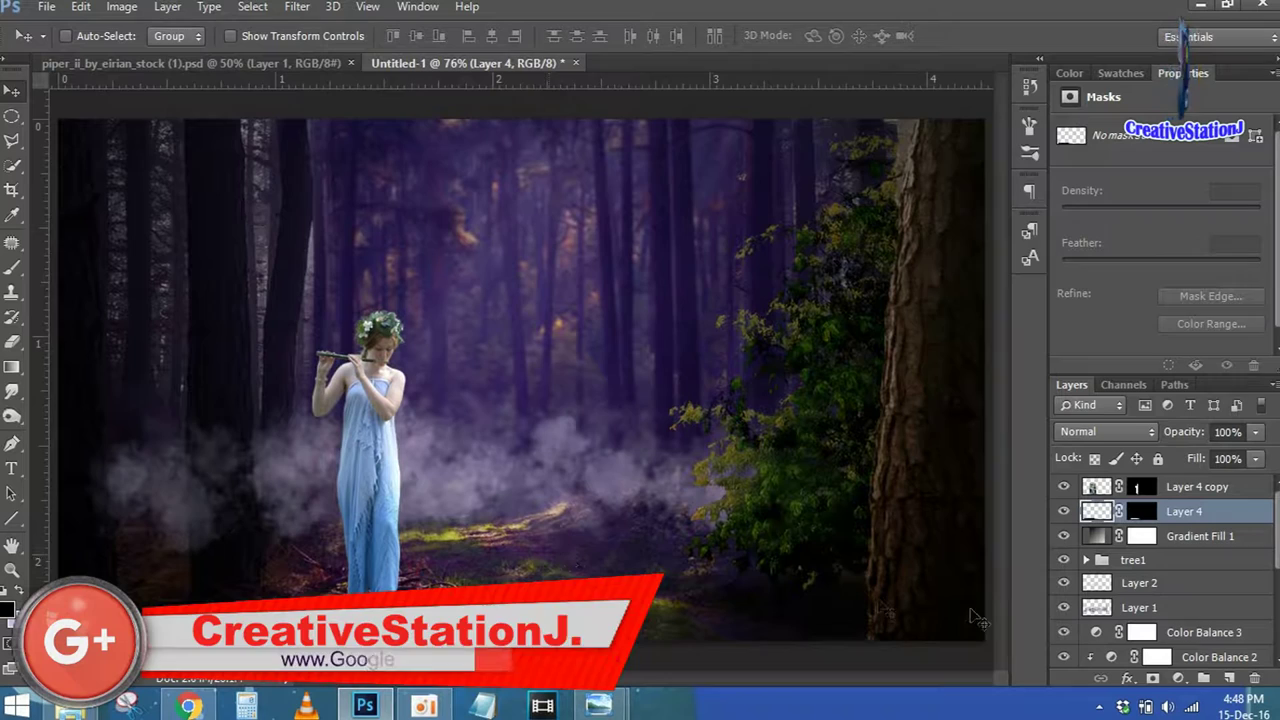
{"action": "key", "text": "ctrl+backslash"}
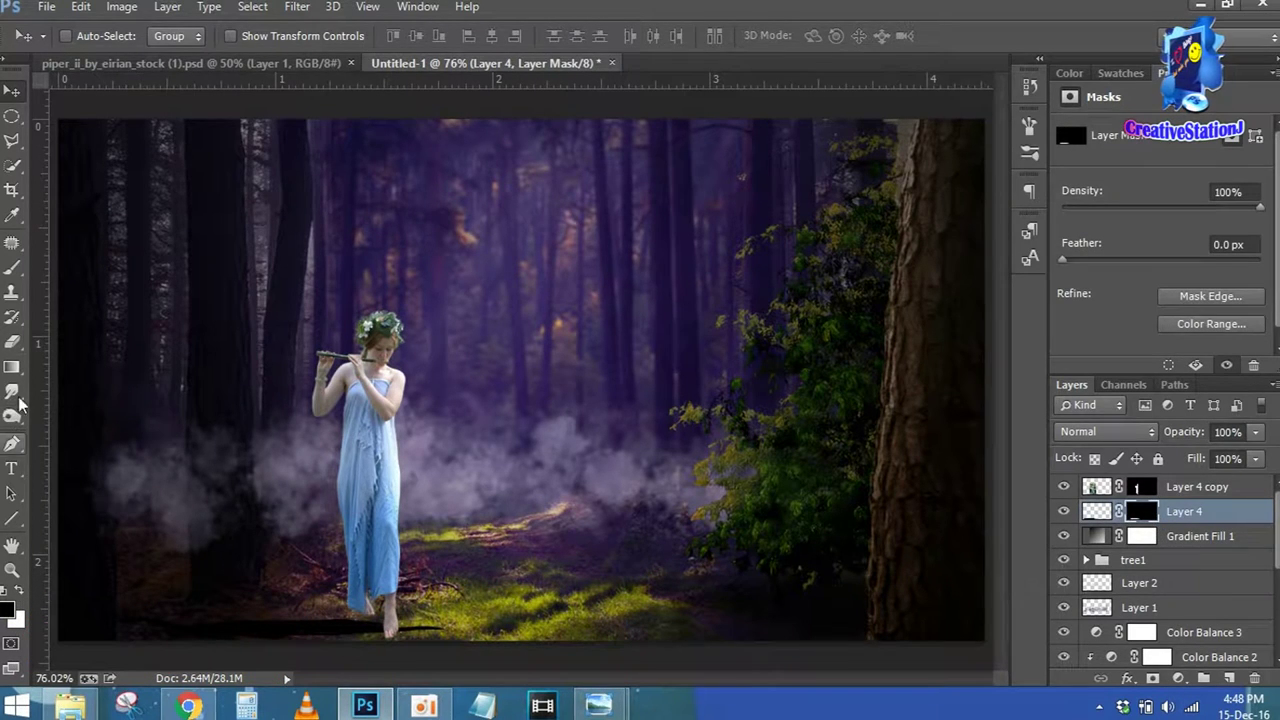
Blur the girl's shadow pixels with a 2.7 px Gaussian Blur
{"action": "left_click", "coordinate": [12, 268]}
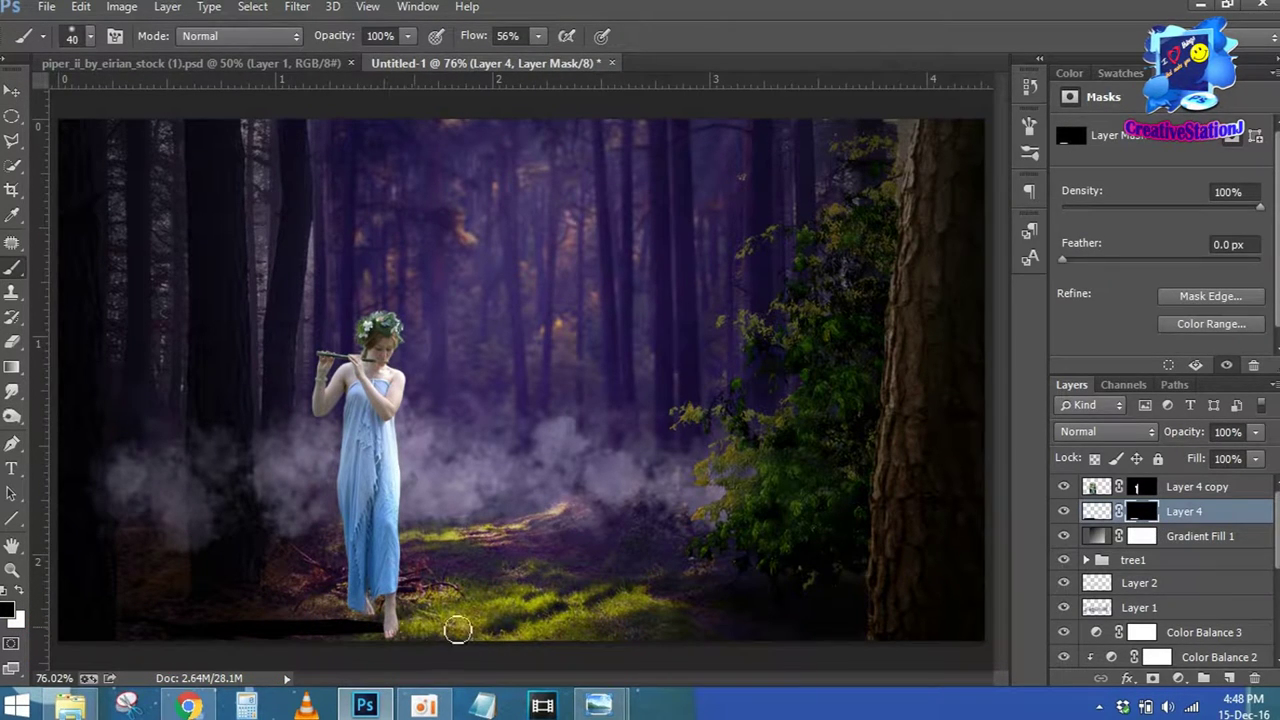
{"action": "key", "text": "ctrl+2"}
{"action": "left_click", "coordinate": [296, 6]}
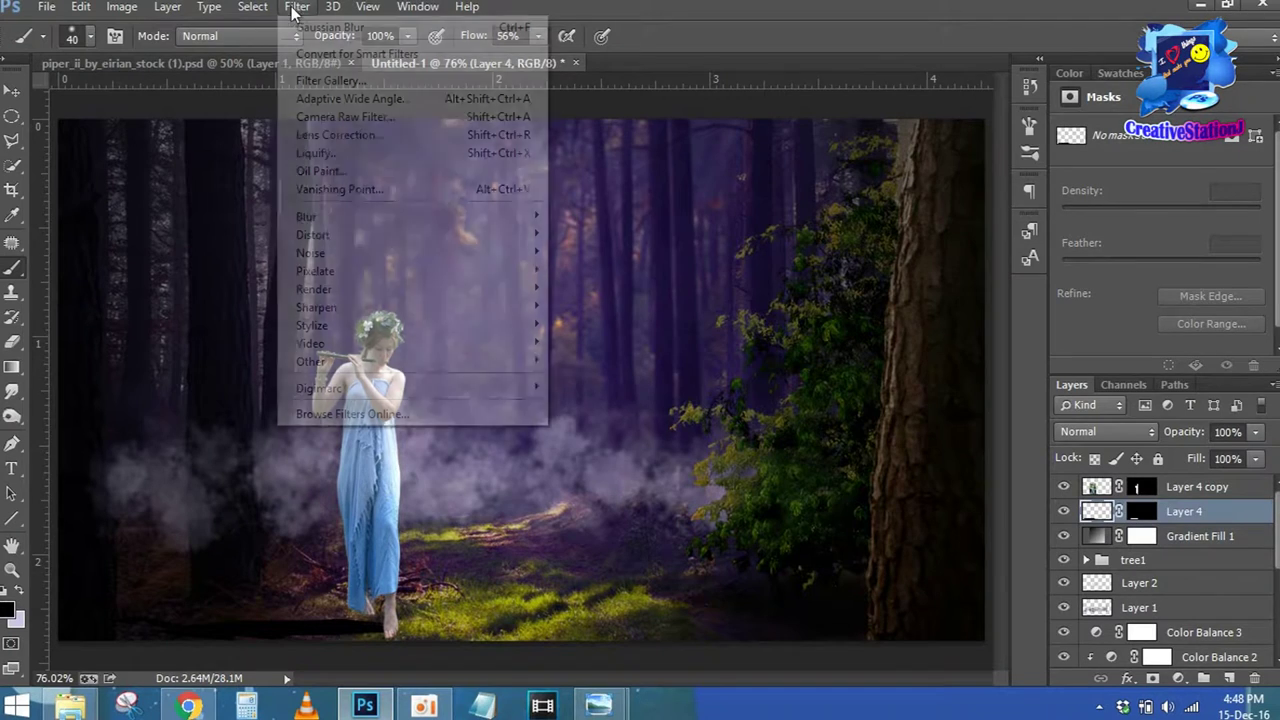
{"action": "left_click", "coordinate": [608, 349]}
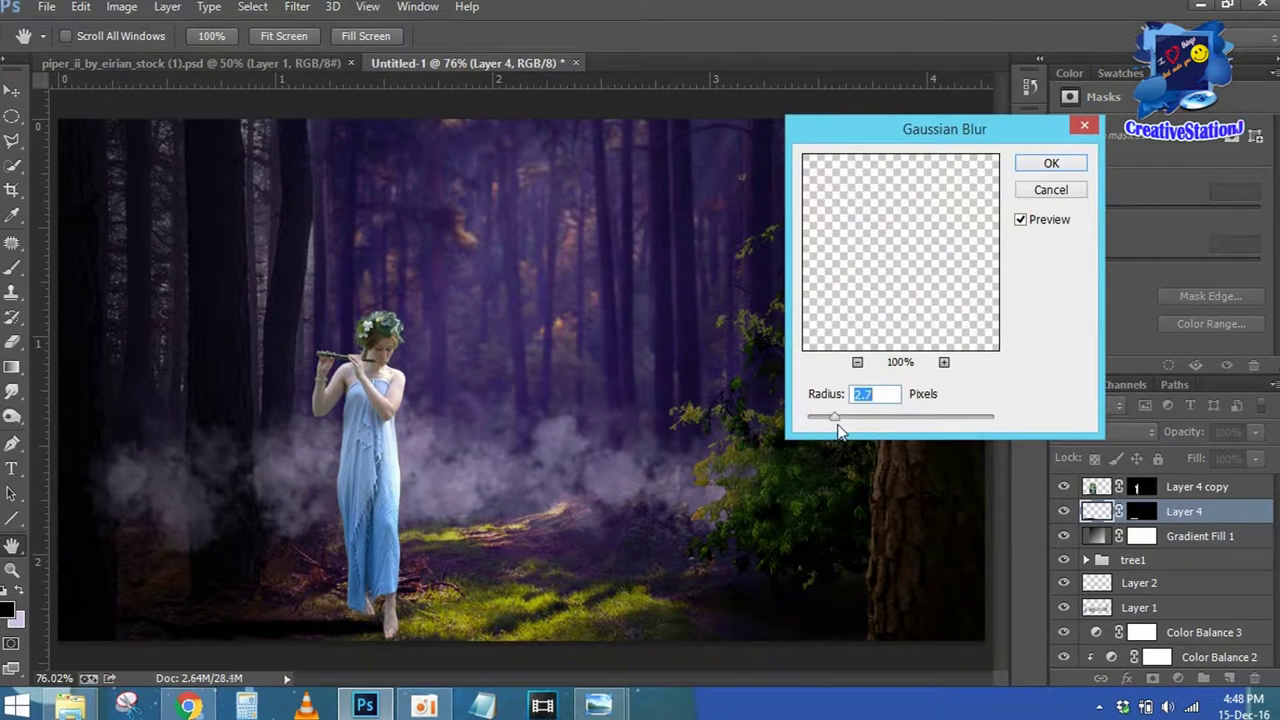
{"action": "left_click", "coordinate": [1051, 166]}
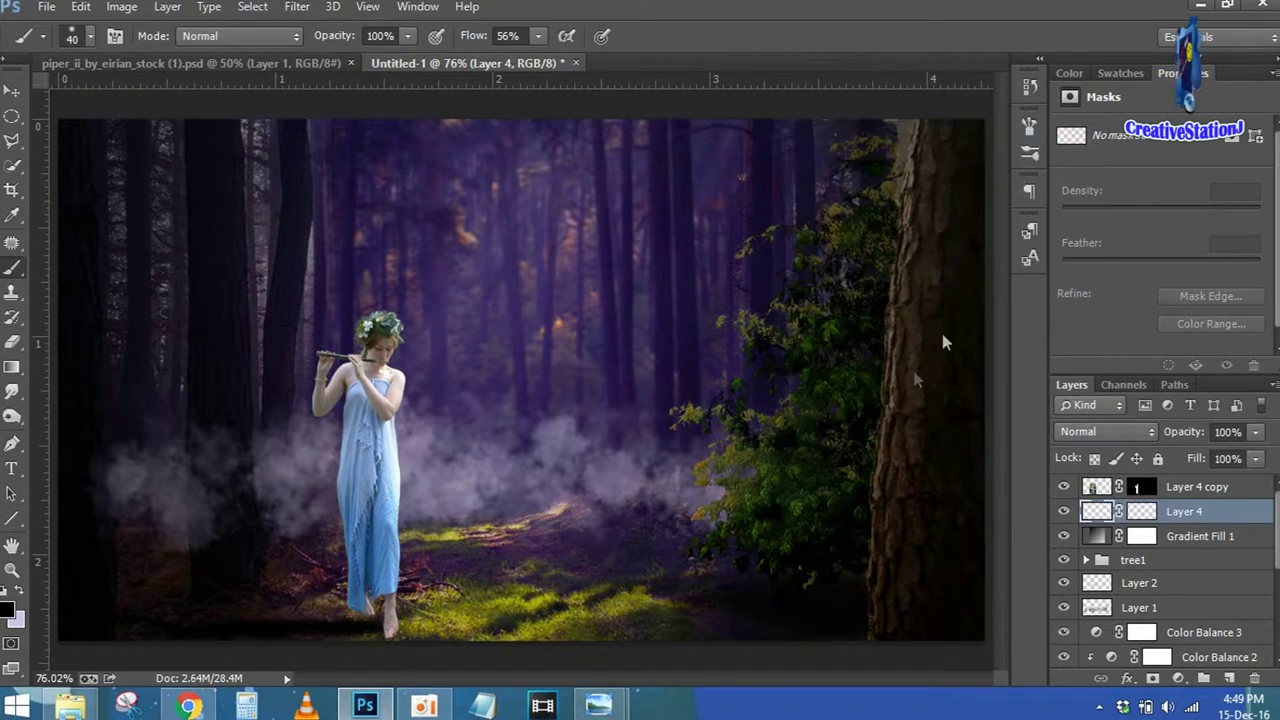
Apply the shadow's layer mask permanently and add a fresh white mask
{"action": "right_click", "coordinate": [1145, 515]}
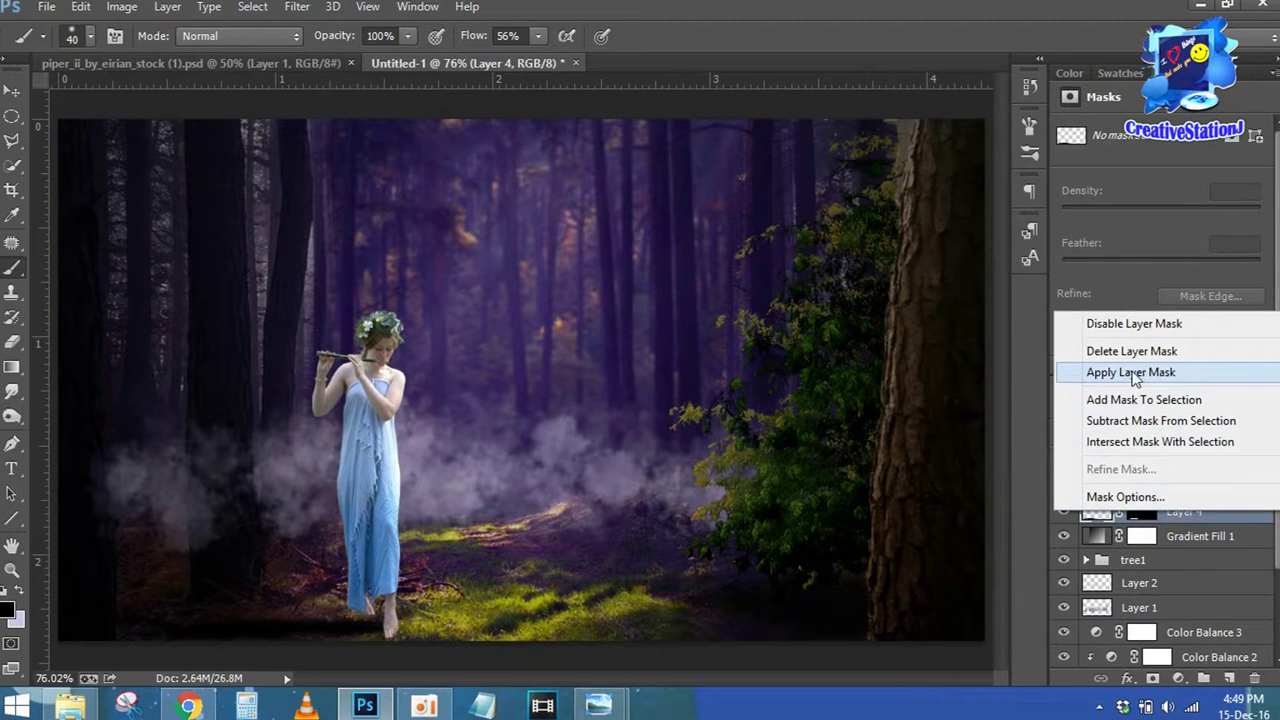
{"action": "left_click", "coordinate": [1129, 371]}
{"action": "left_click", "coordinate": [1152, 679]}
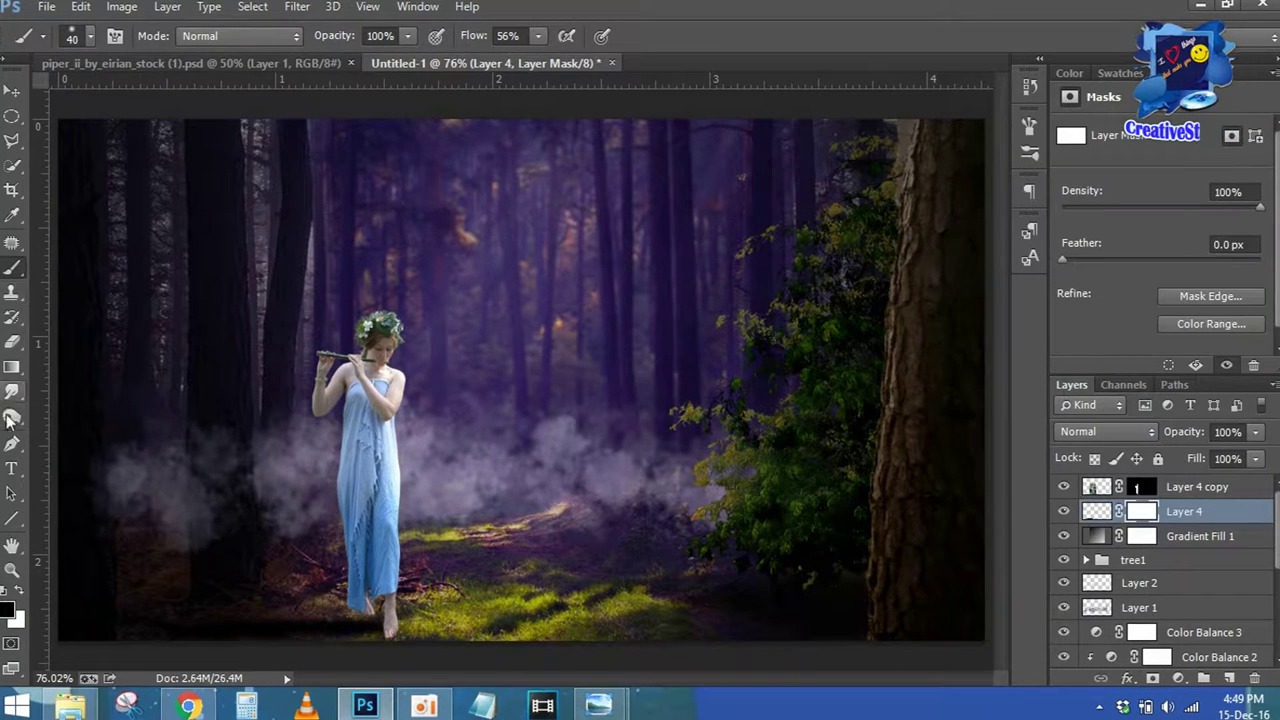
{"action": "left_click", "coordinate": [14, 368]}
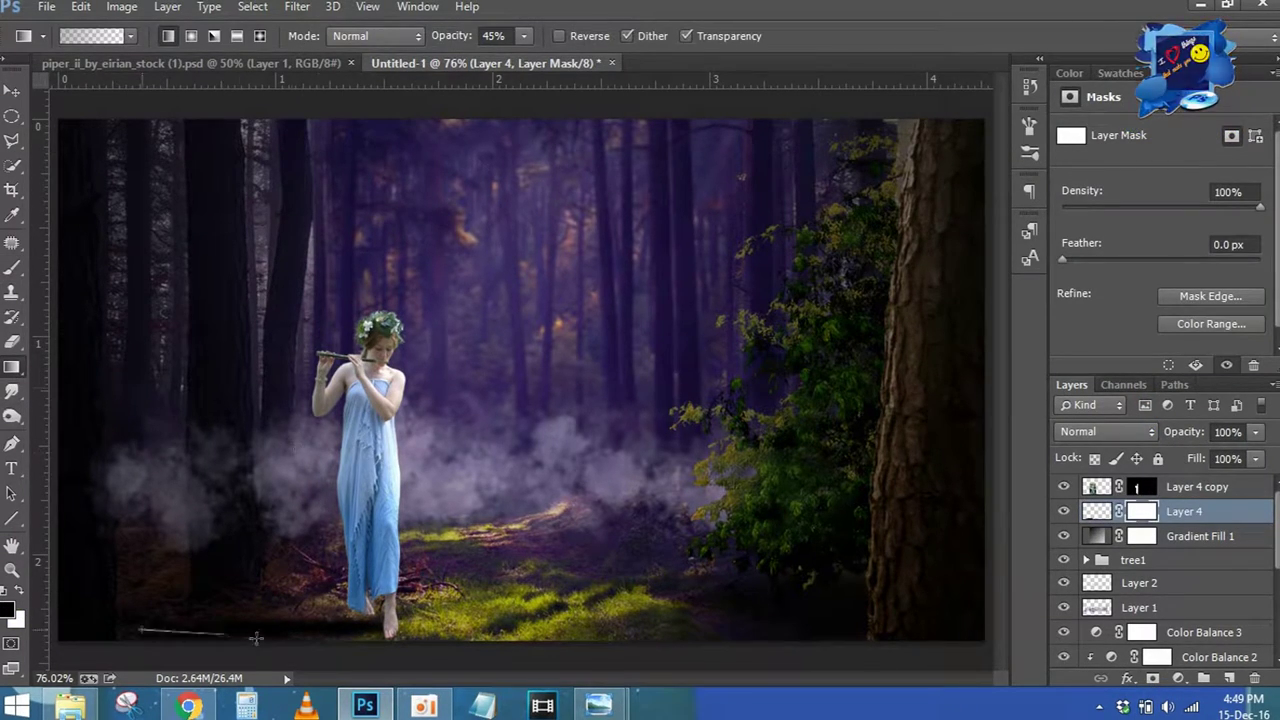
Set the shadow to 80% opacity and add empty Layer 5 above Gradient Fill 1
{"action": "left_click", "coordinate": [1227, 432]}
{"action": "type", "text": "80"}
{"action": "key", "text": "Return"}
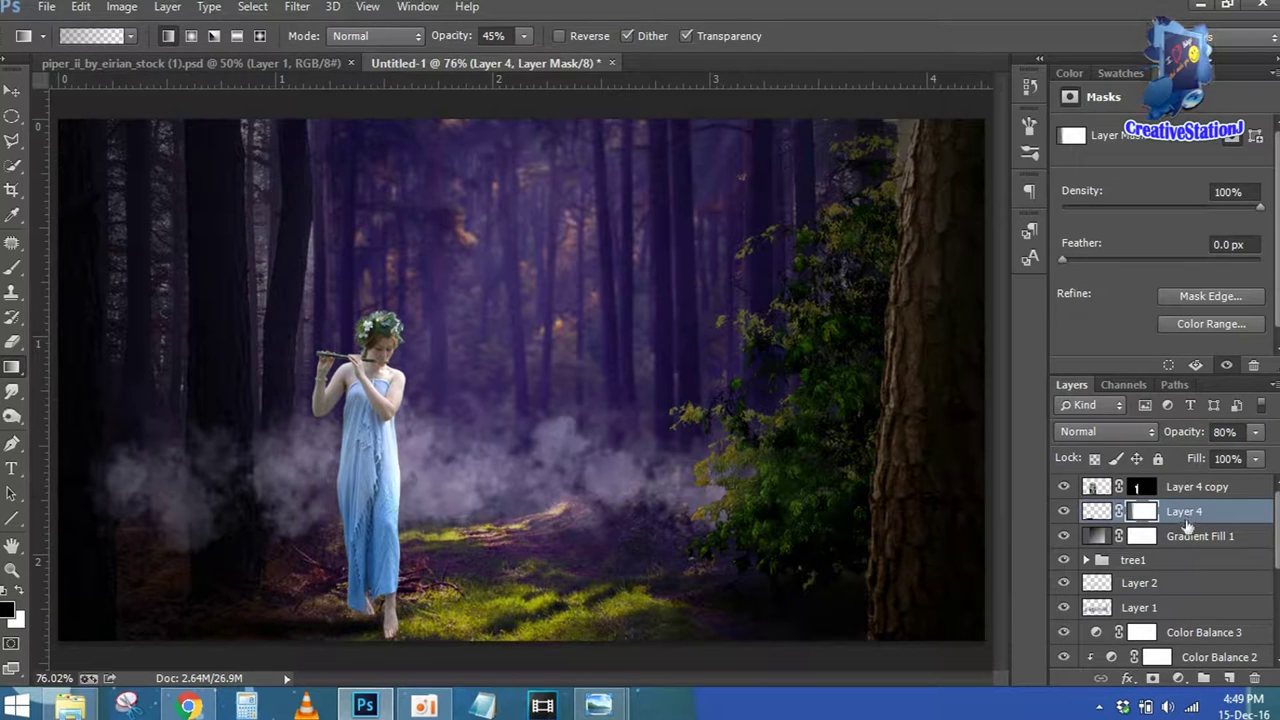
{"action": "left_click", "coordinate": [1186, 528]}
{"action": "left_click", "coordinate": [1228, 677]}
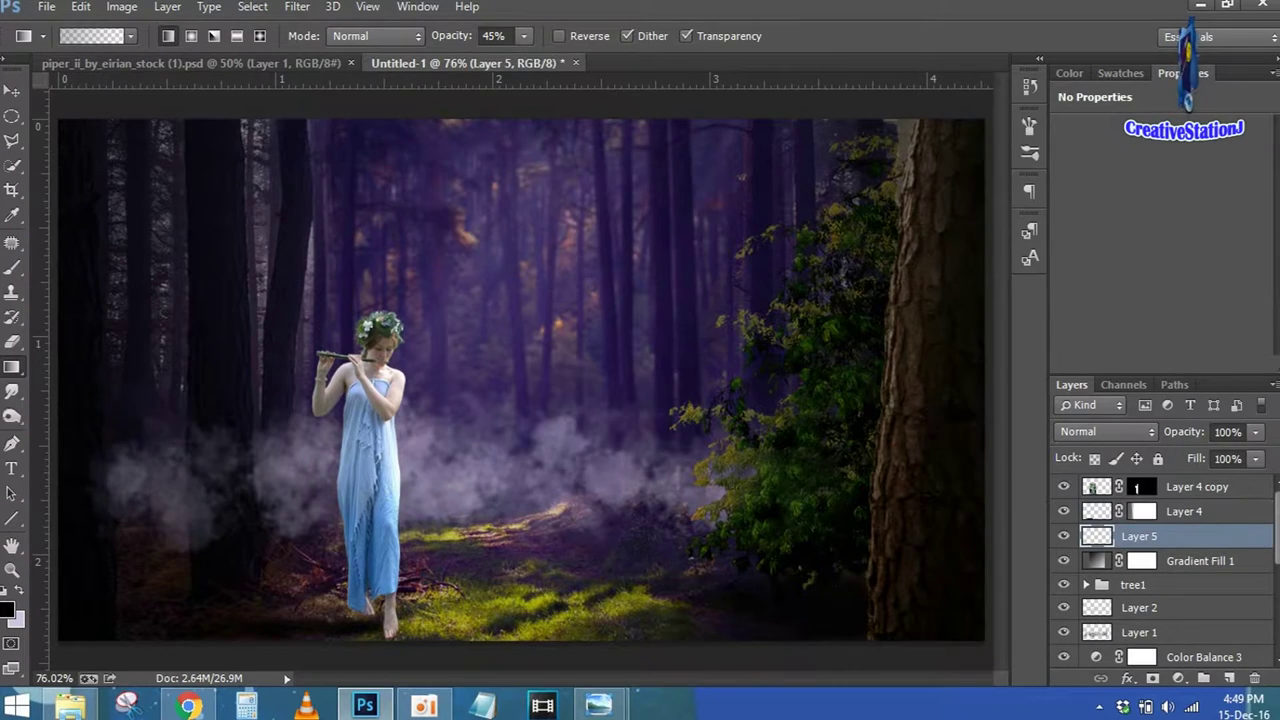
Brush faint black shading around the girl's feet at 47% opacity and 48% flow, set Layer 5 to 83%, add Layer 6
{"action": "key", "text": "ctrl+plus"}
{"action": "scroll", "coordinate": [360, 386], "scroll_direction": "down", "scroll_amount": 3}
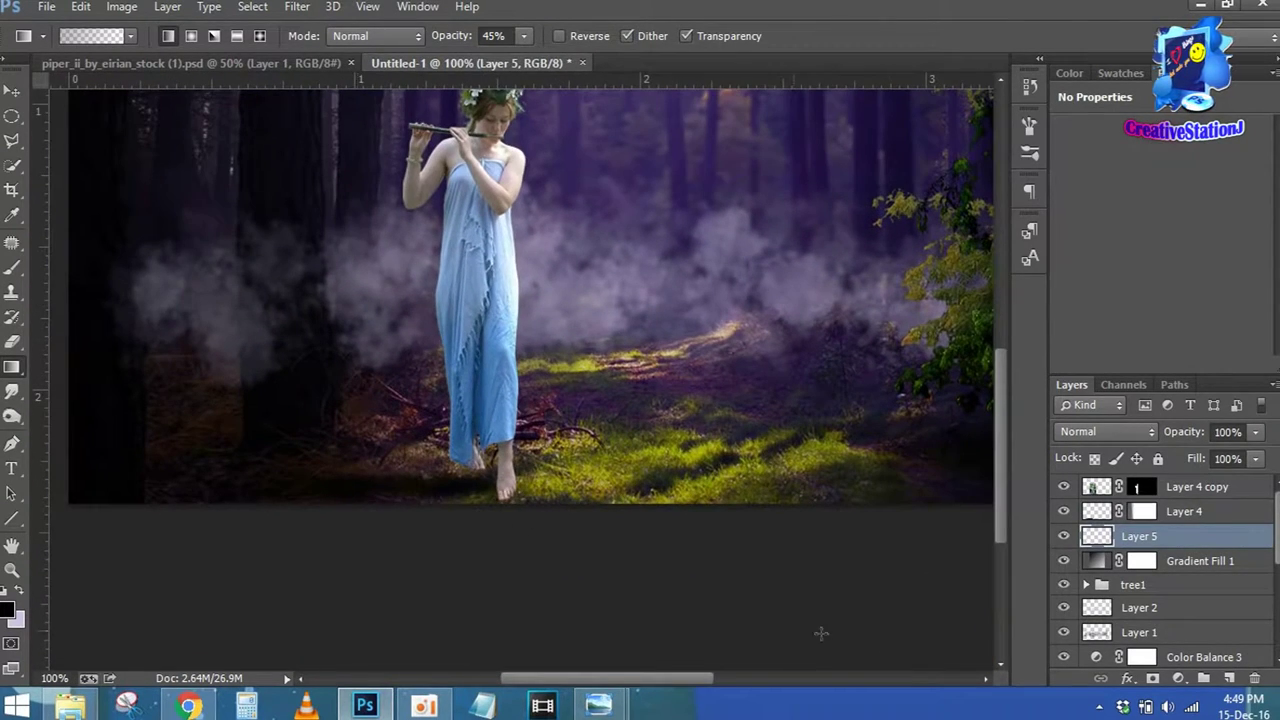
{"action": "key", "text": "b"}
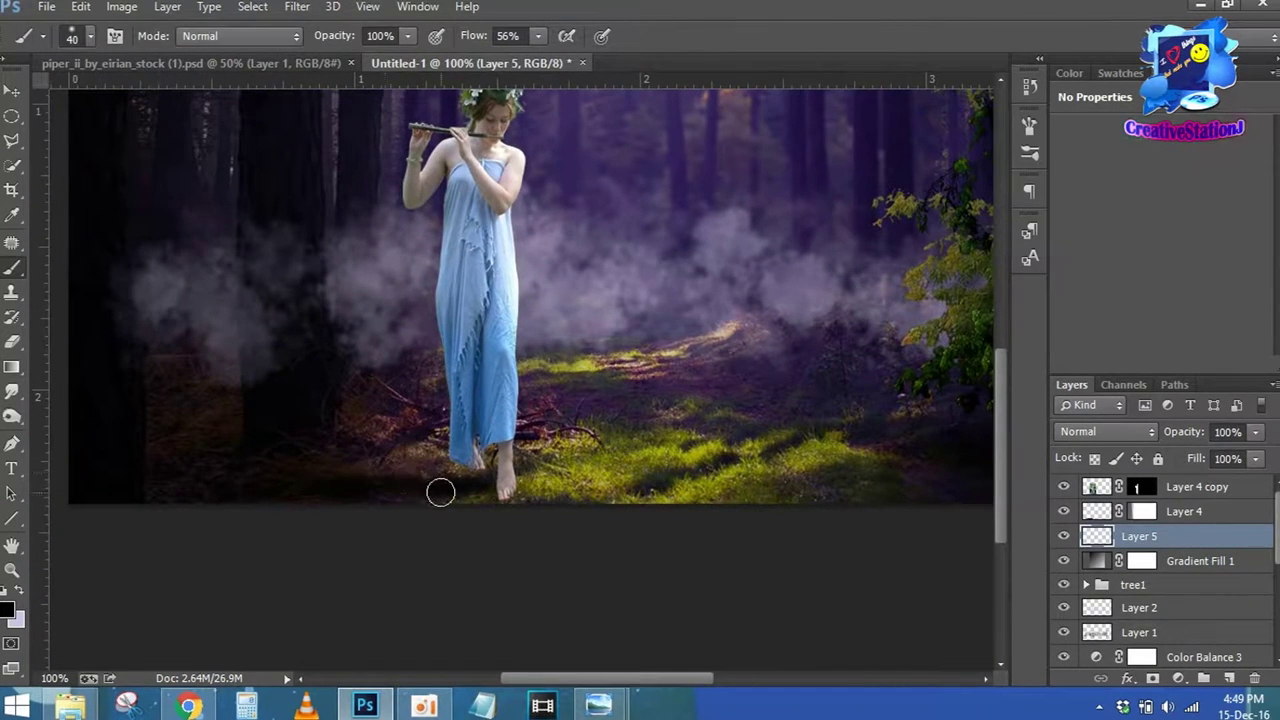
{"action": "left_click_drag", "start_coordinate": [343, 38], "coordinate": [320, 38]}
{"action": "left_click_drag", "start_coordinate": [476, 38], "coordinate": [470, 38]}
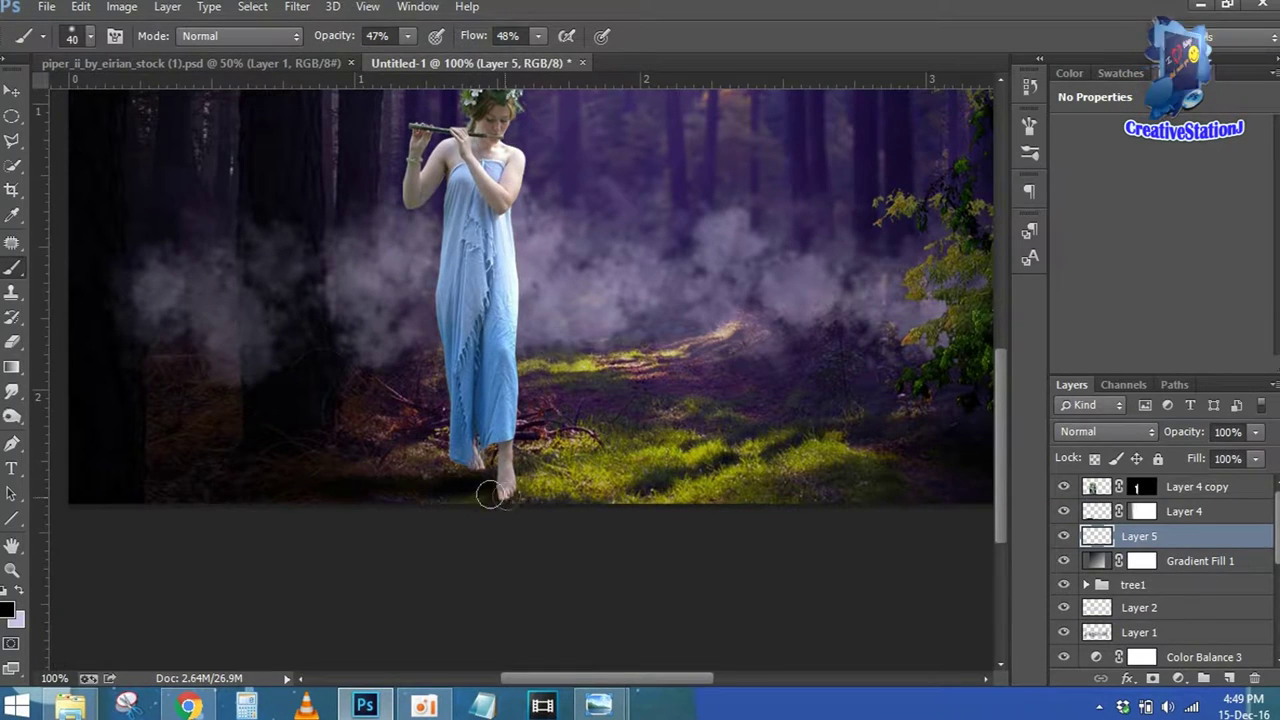
{"action": "left_click_drag", "start_coordinate": [444, 459], "coordinate": [450, 469]}
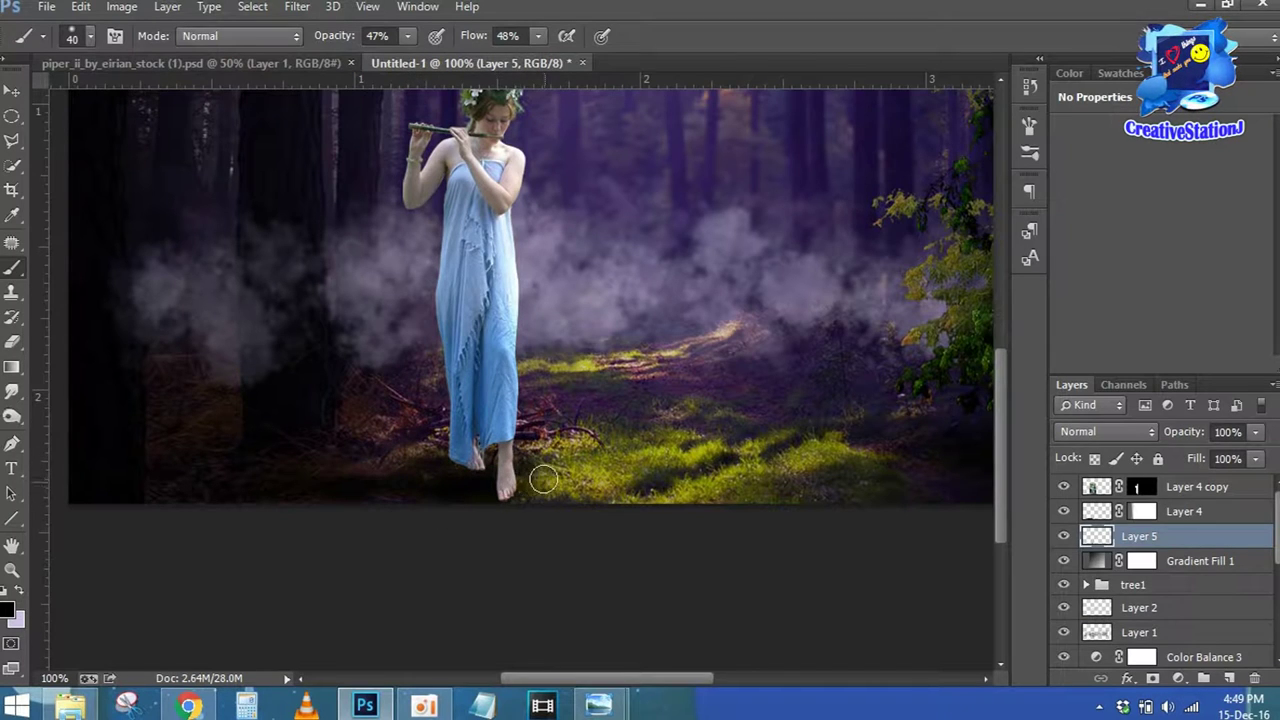
{"action": "left_click_drag", "start_coordinate": [1185, 437], "coordinate": [1176, 438]}
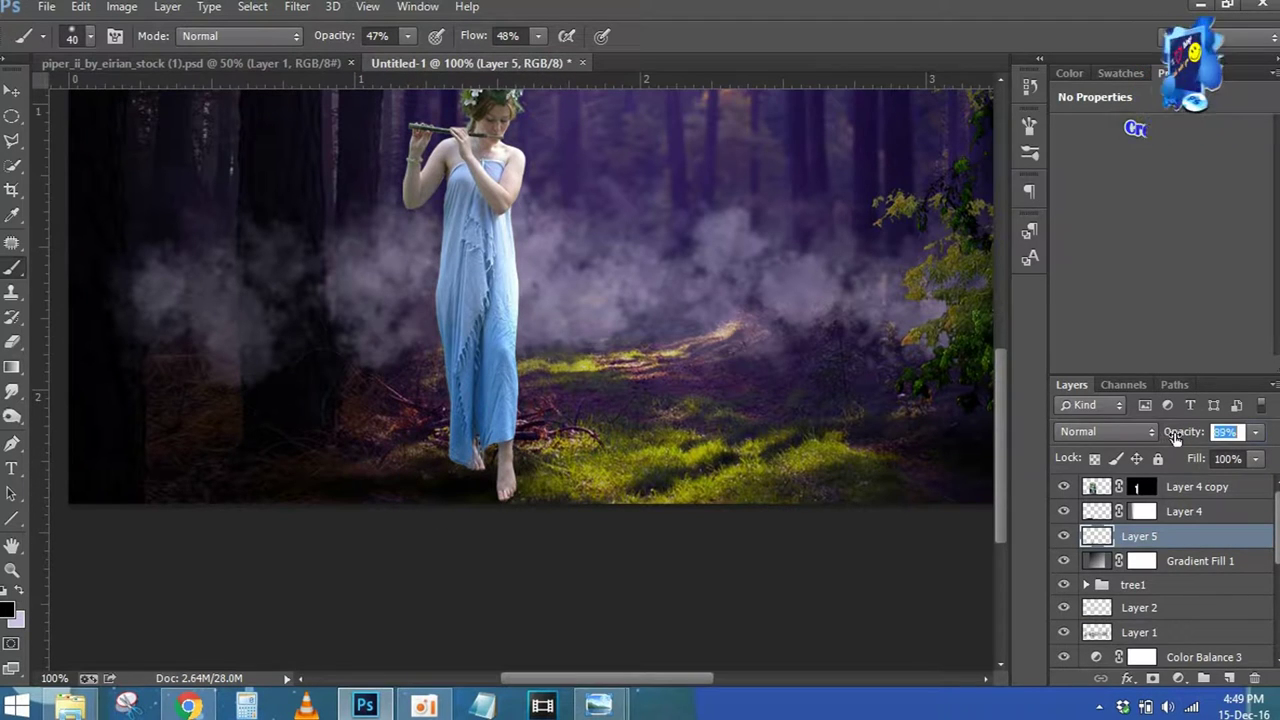
{"action": "left_click", "coordinate": [1229, 678]}
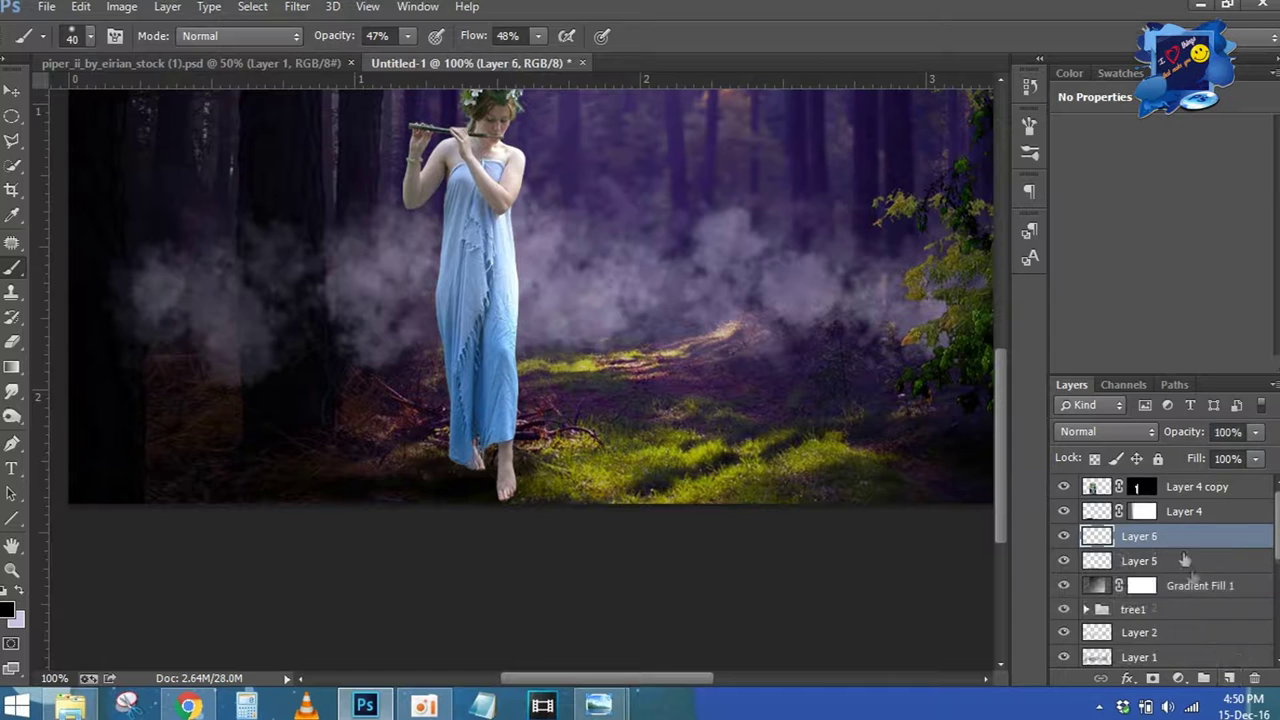
Paint a darker contact shadow beneath the girl's feet at 52% brush opacity
{"action": "scroll", "coordinate": [450, 500], "scroll_direction": "up", "scroll_amount": 1}
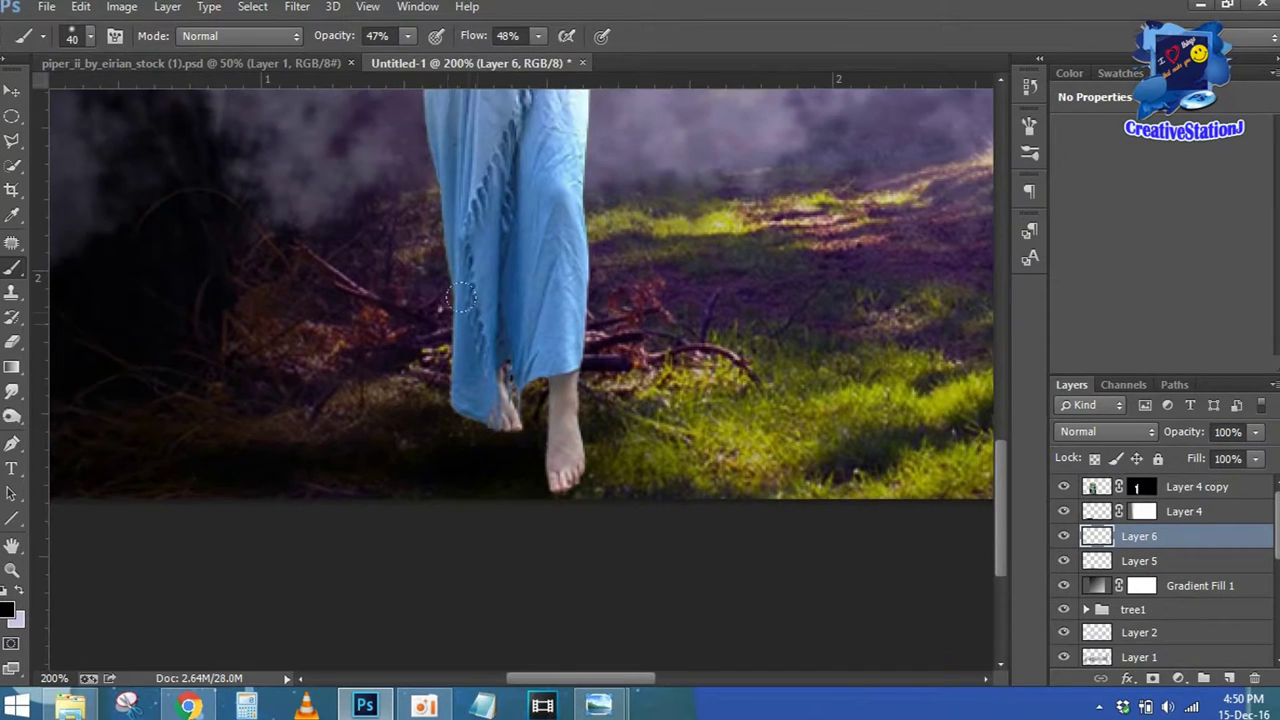
{"action": "mouse_move", "coordinate": [335, 37]}
{"action": "left_mouse_down"}
{"action": "mouse_move", "coordinate": [314, 37]}
{"action": "mouse_move", "coordinate": [530, 36]}
{"action": "left_mouse_up"}
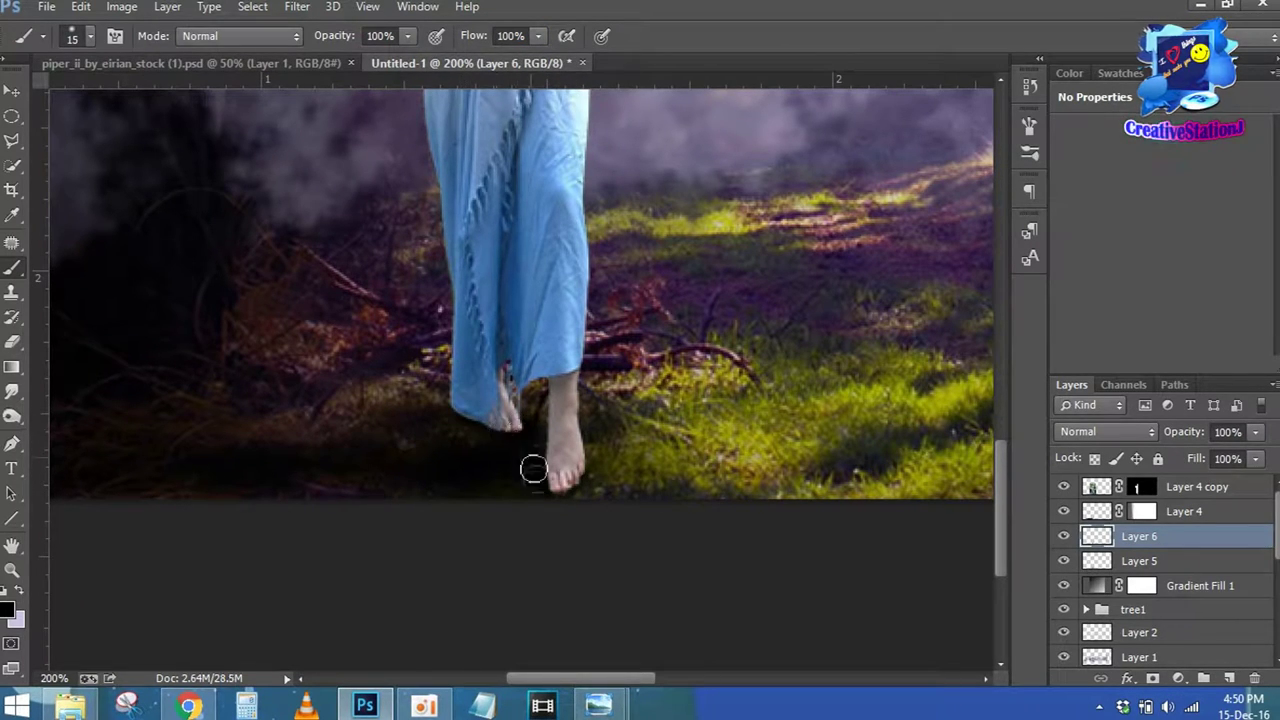
{"action": "mouse_move", "coordinate": [340, 37]}
{"action": "left_mouse_down"}
{"action": "mouse_move", "coordinate": [313, 38]}
{"action": "mouse_move", "coordinate": [350, 37]}
{"action": "left_mouse_up"}
{"action": "left_click_drag", "start_coordinate": [474, 36], "coordinate": [452, 37]}
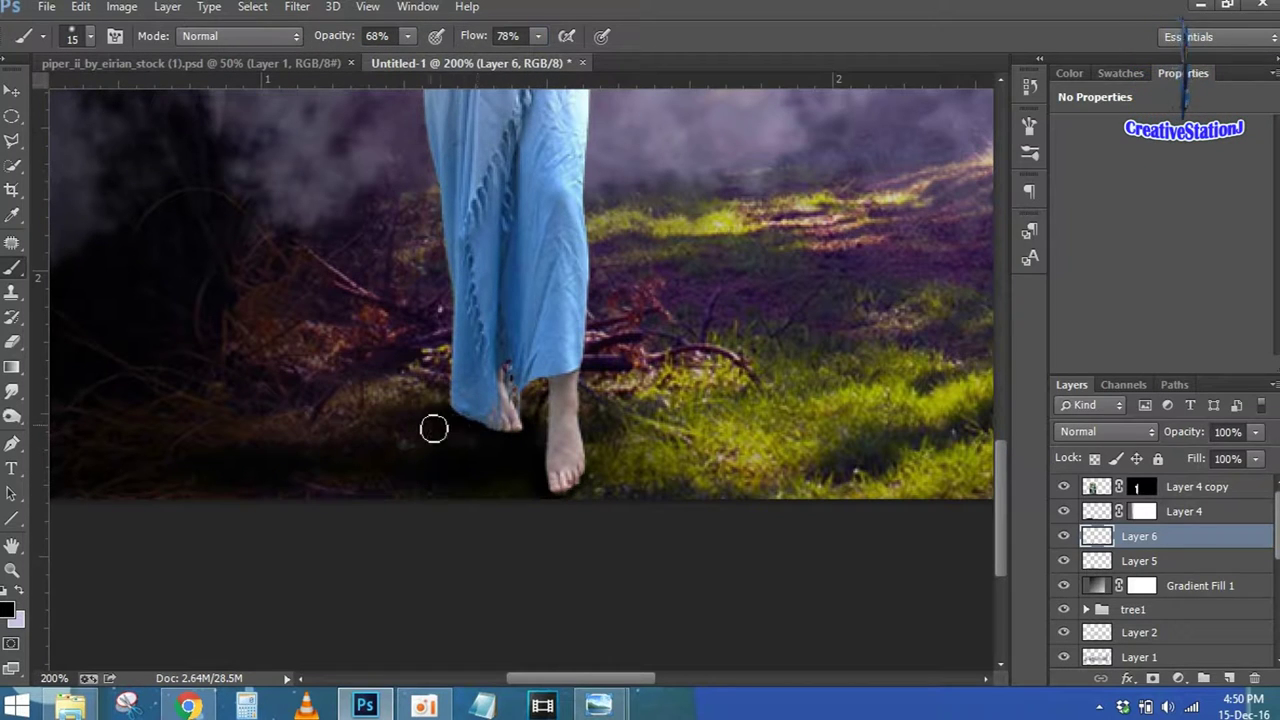
{"action": "left_click_drag", "start_coordinate": [348, 37], "coordinate": [335, 37]}
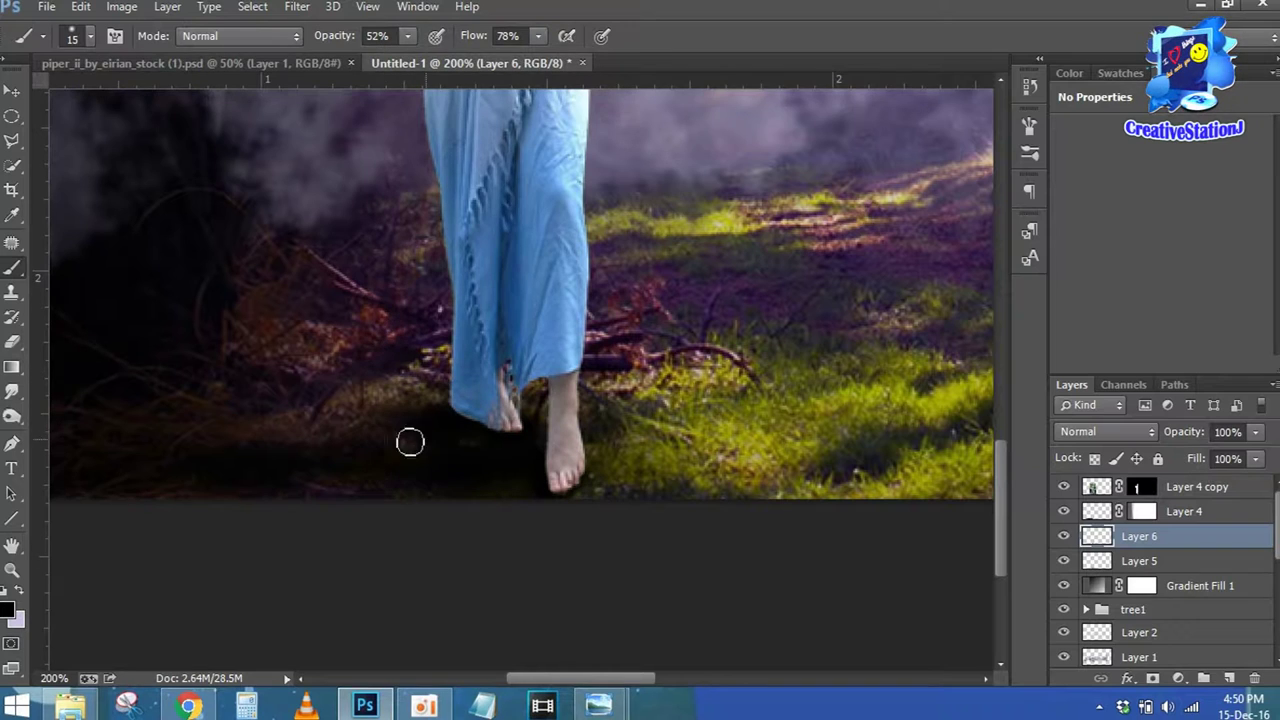
{"action": "left_click_drag", "start_coordinate": [410, 442], "coordinate": [500, 444]}
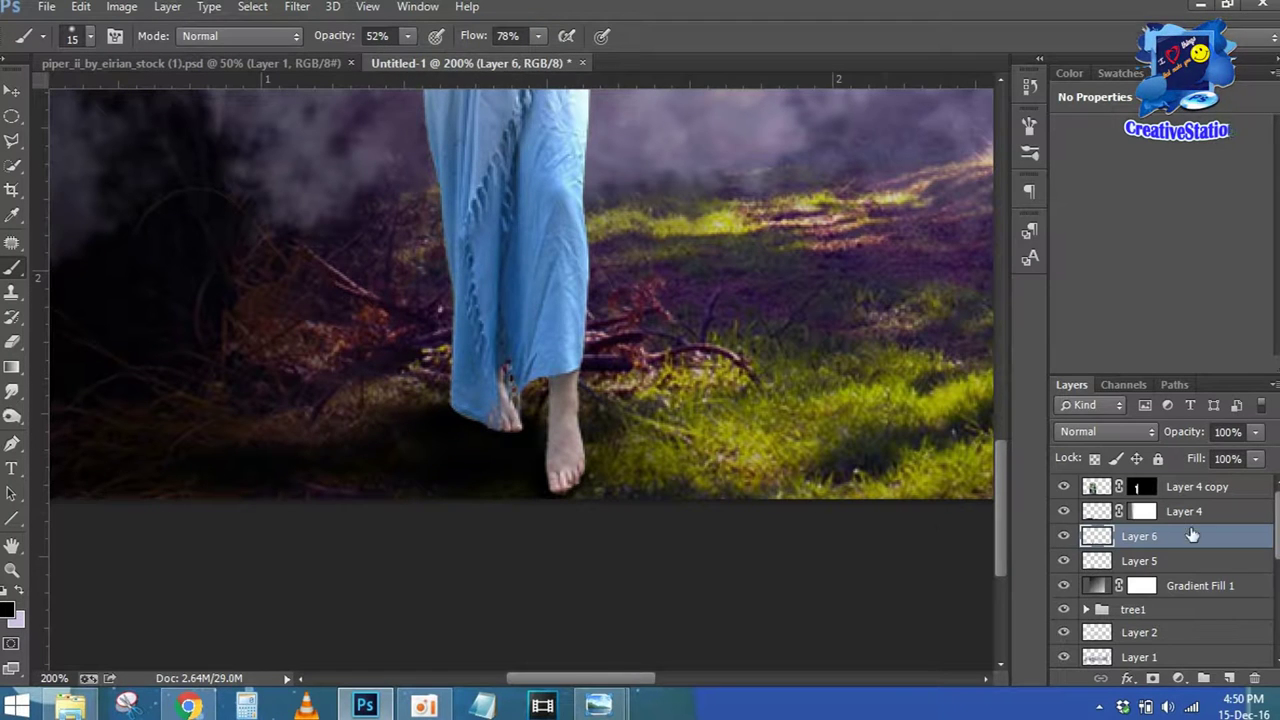
Set Layer 6 to 80% opacity and add an empty Layer 7 above Layer 4 copy
{"action": "left_click_drag", "start_coordinate": [1186, 440], "coordinate": [1159, 443]}
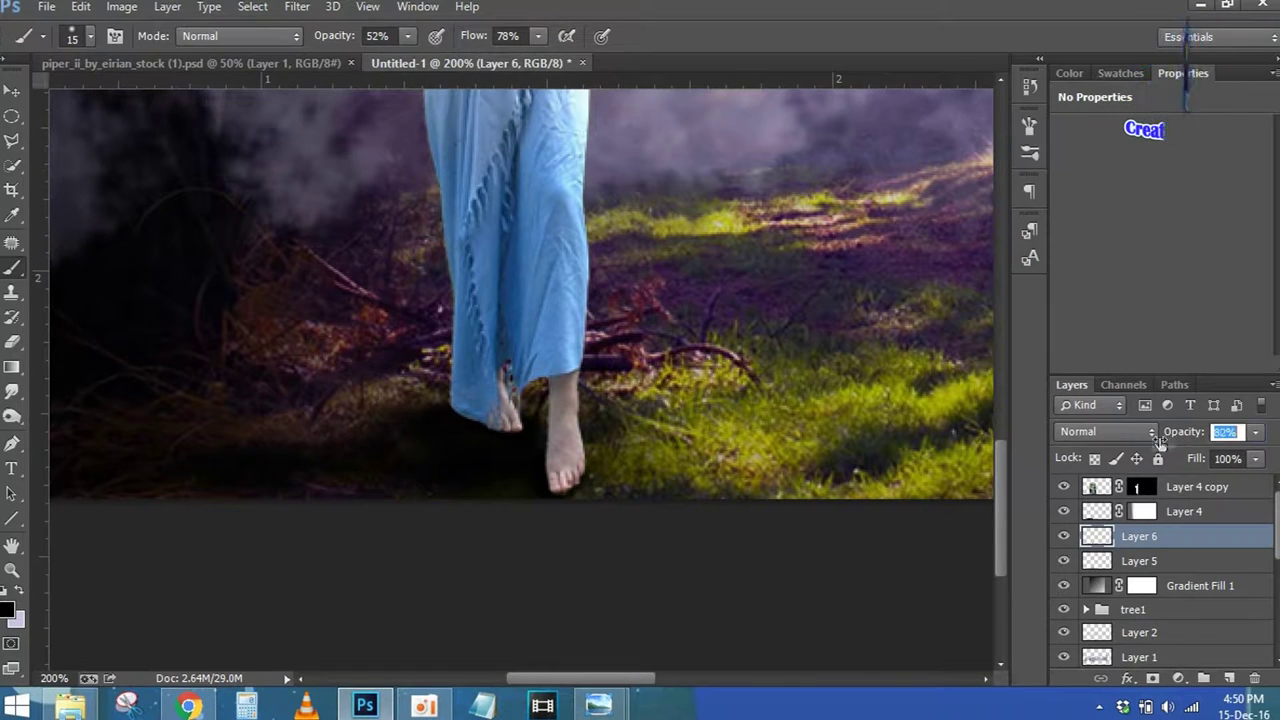
{"action": "left_click", "coordinate": [1185, 488]}
{"action": "left_click", "coordinate": [1229, 678]}
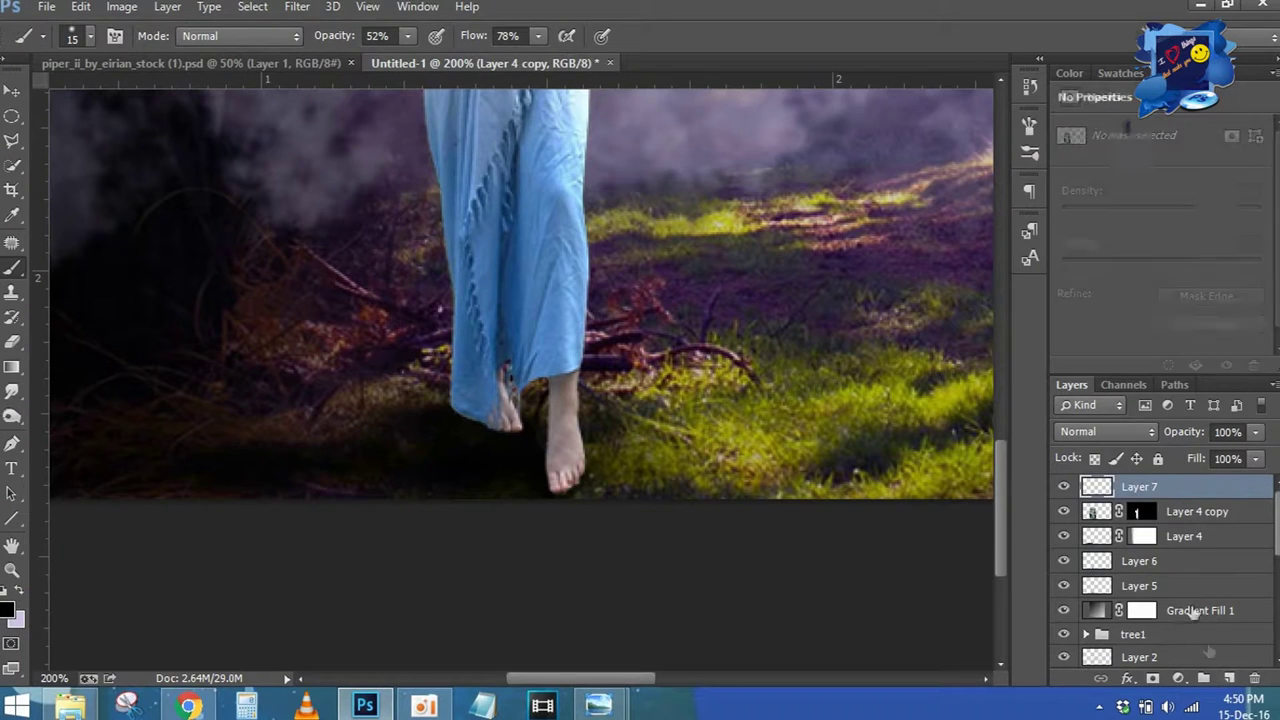
Clip Layer 7 to the girl, set it to Overlay, and fill it with 50% gray
{"action": "right_click", "coordinate": [1195, 487]}
{"action": "left_click", "coordinate": [840, 338]}
{"action": "left_click", "coordinate": [1100, 432]}
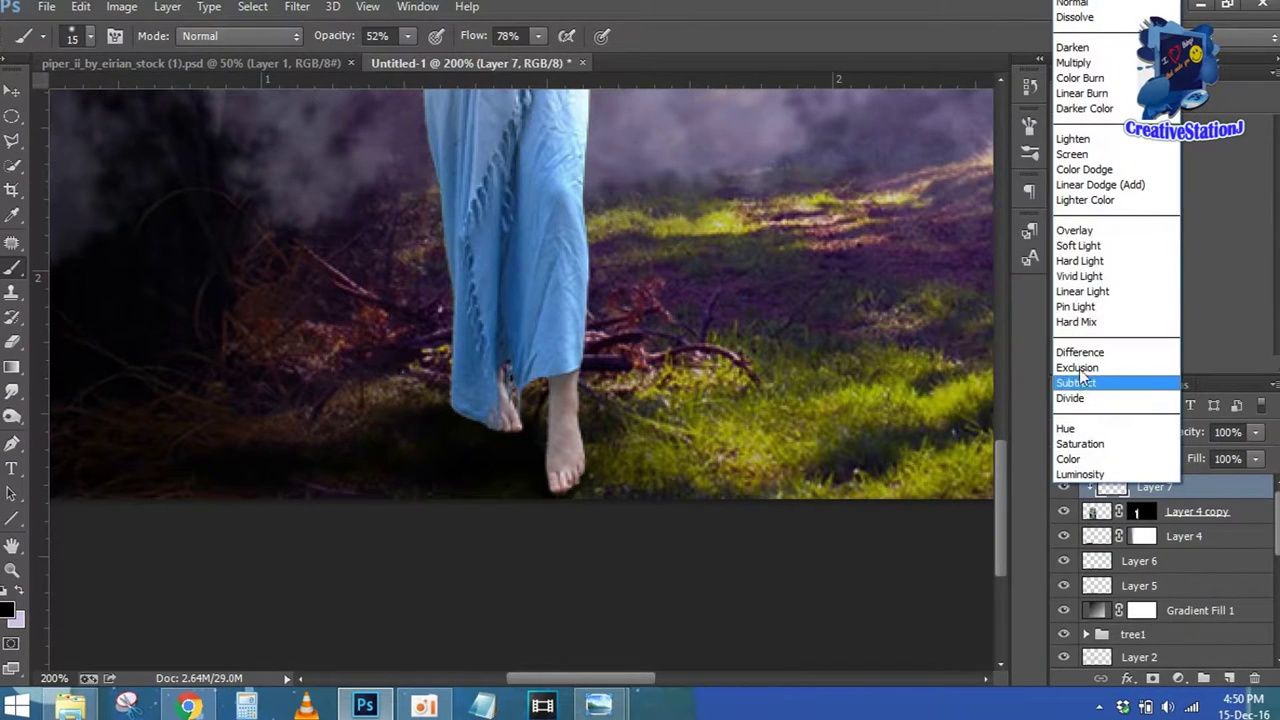
{"action": "left_click", "coordinate": [1083, 229]}
{"action": "left_click", "coordinate": [80, 7]}
{"action": "left_click", "coordinate": [157, 254]}
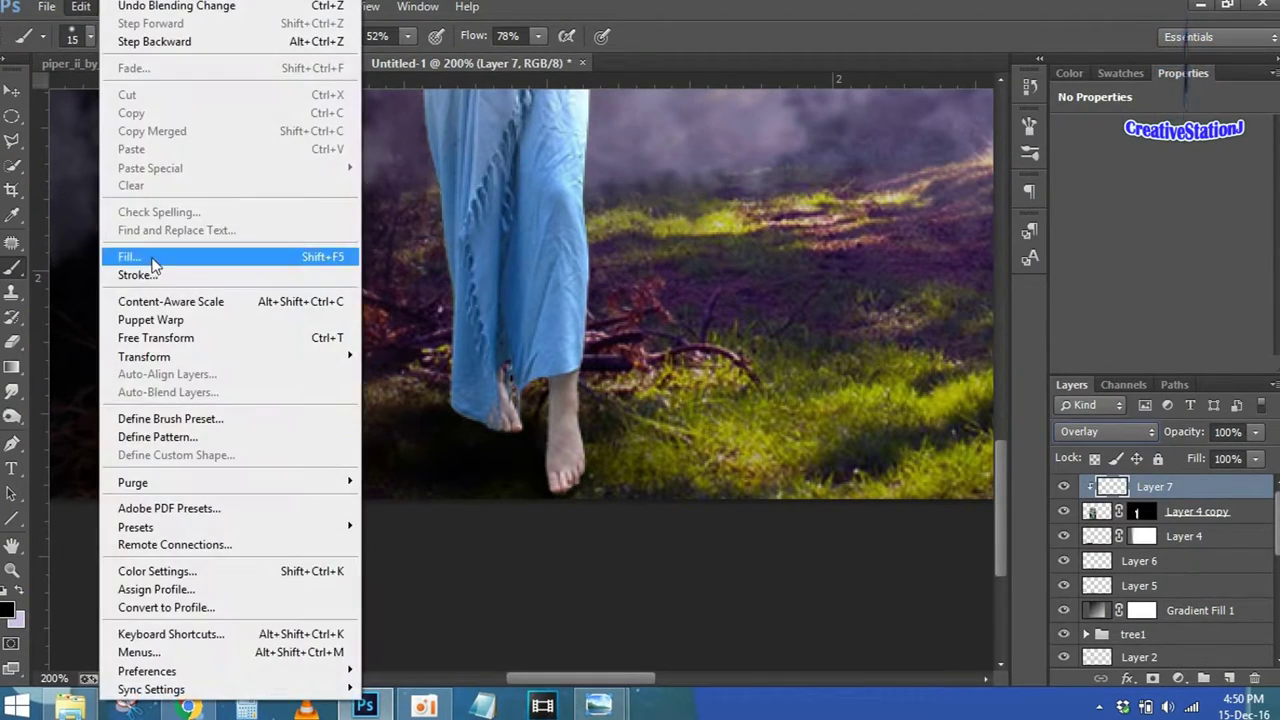
{"action": "left_click", "coordinate": [723, 171]}
Dodge highlights around the girl's foot and fit the image in the window
{"action": "left_click", "coordinate": [12, 416]}
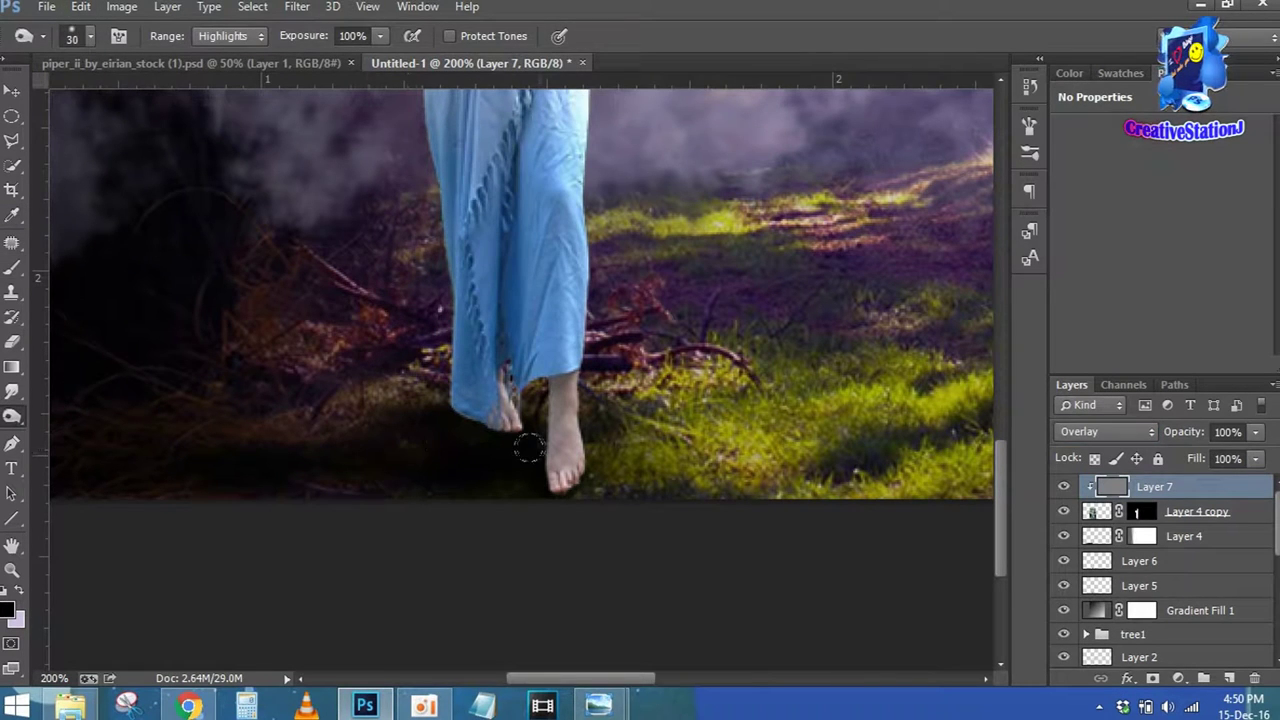
{"action": "mouse_move", "coordinate": [545, 418]}
{"action": "left_mouse_down"}
{"action": "mouse_move", "coordinate": [557, 471]}
{"action": "mouse_move", "coordinate": [528, 491]}
{"action": "mouse_move", "coordinate": [563, 471]}
{"action": "mouse_move", "coordinate": [544, 392]}
{"action": "mouse_move", "coordinate": [534, 437]}
{"action": "mouse_move", "coordinate": [491, 423]}
{"action": "mouse_move", "coordinate": [507, 432]}
{"action": "mouse_move", "coordinate": [483, 434]}
{"action": "mouse_move", "coordinate": [537, 429]}
{"action": "left_mouse_up"}
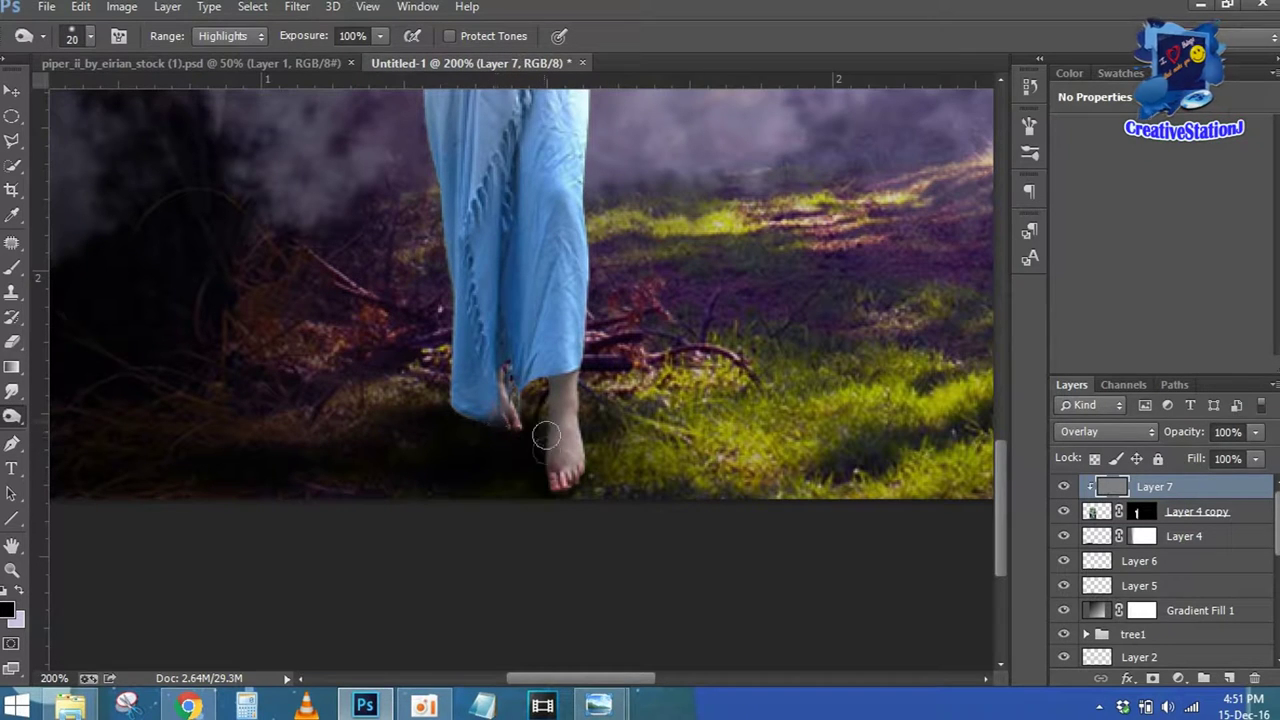
{"action": "key", "text": "ctrl+0"}
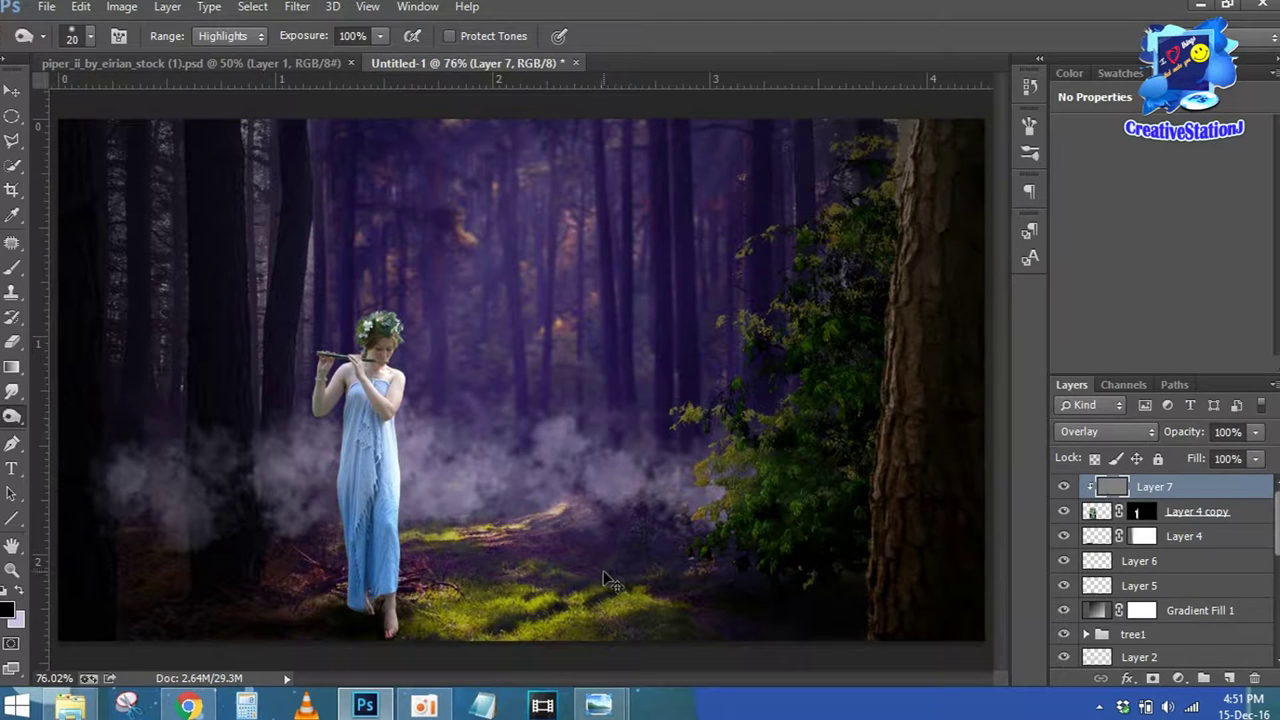
{"action": "right_click", "coordinate": [1198, 494]}
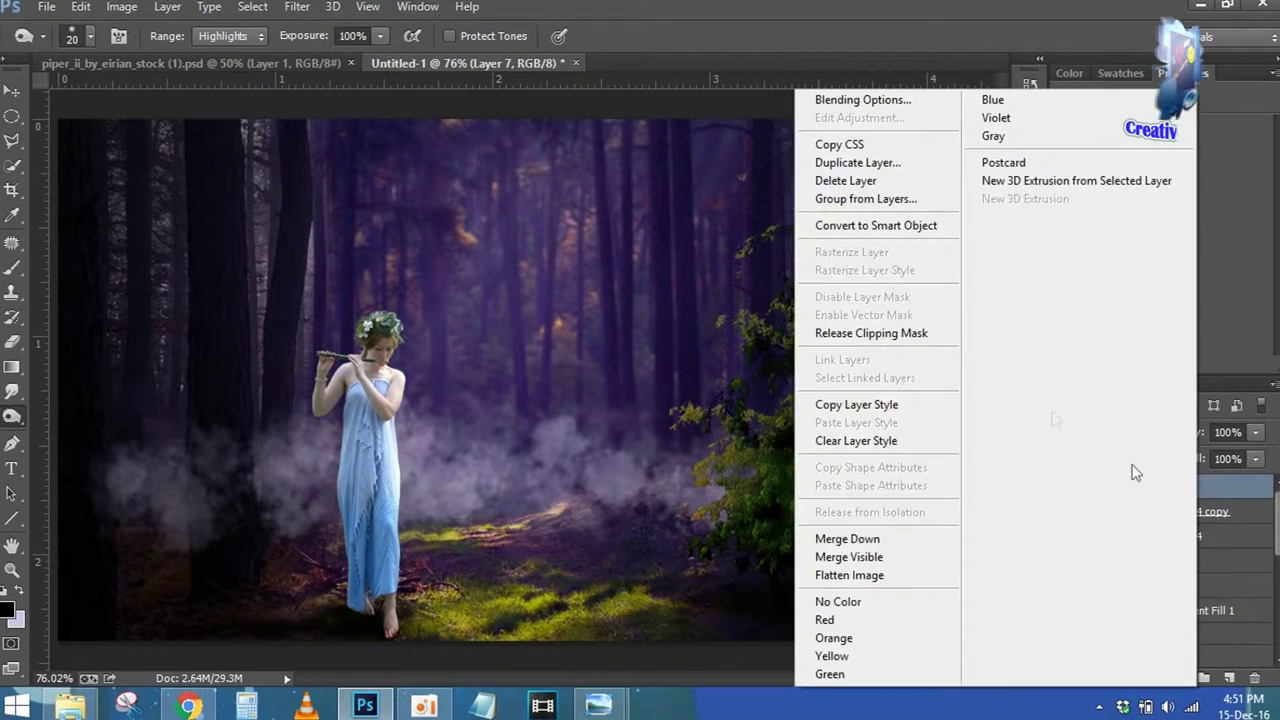
Delete Layer 7 and replace it with a new empty layer clipped to the girl
{"action": "left_click", "coordinate": [849, 177]}
{"action": "left_click", "coordinate": [592, 263]}
{"action": "left_click", "coordinate": [1236, 678]}
{"action": "right_click", "coordinate": [1190, 487]}
{"action": "left_click", "coordinate": [830, 331]}
Paint soft black shadows around the feet and ground at 34% brush opacity
{"action": "key", "text": "ctrl+plus"}
{"action": "key", "text": "ctrl+plus"}
{"action": "scroll", "coordinate": [677, 439], "scroll_direction": "down", "scroll_amount": 10}
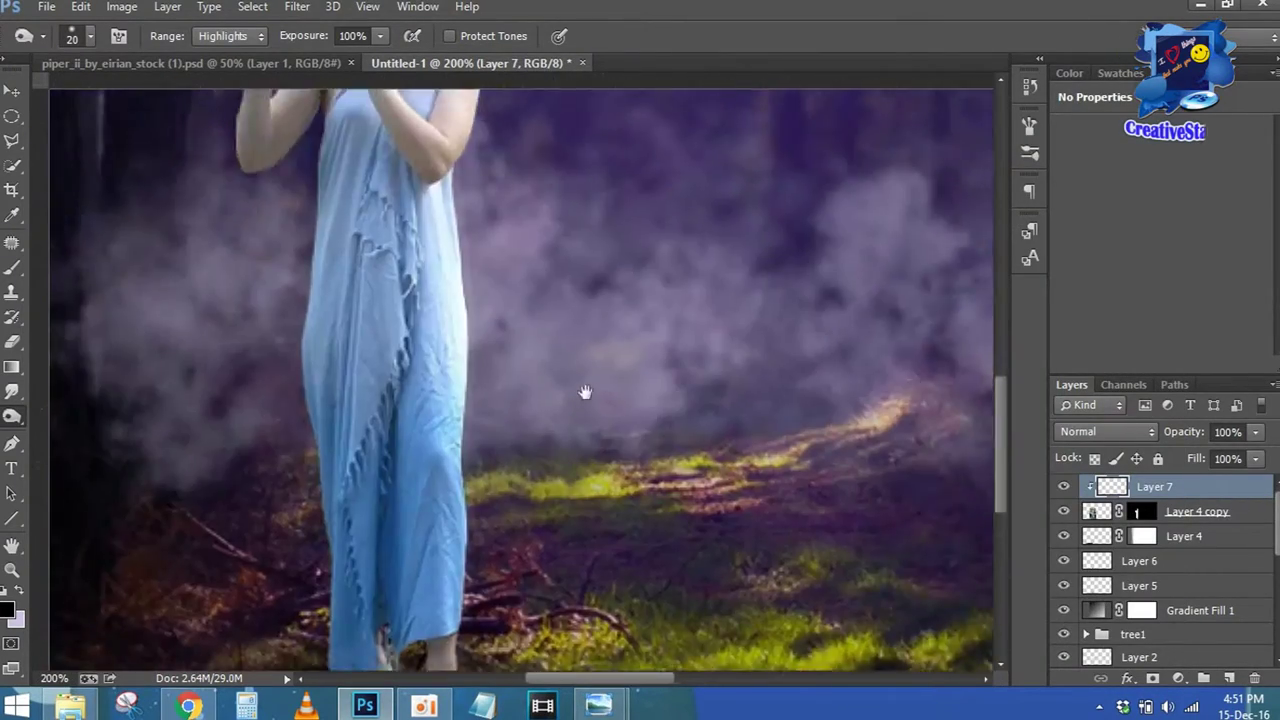
{"action": "scroll", "coordinate": [586, 391], "scroll_direction": "left", "scroll_amount": 5}
{"action": "left_click", "coordinate": [13, 266]}
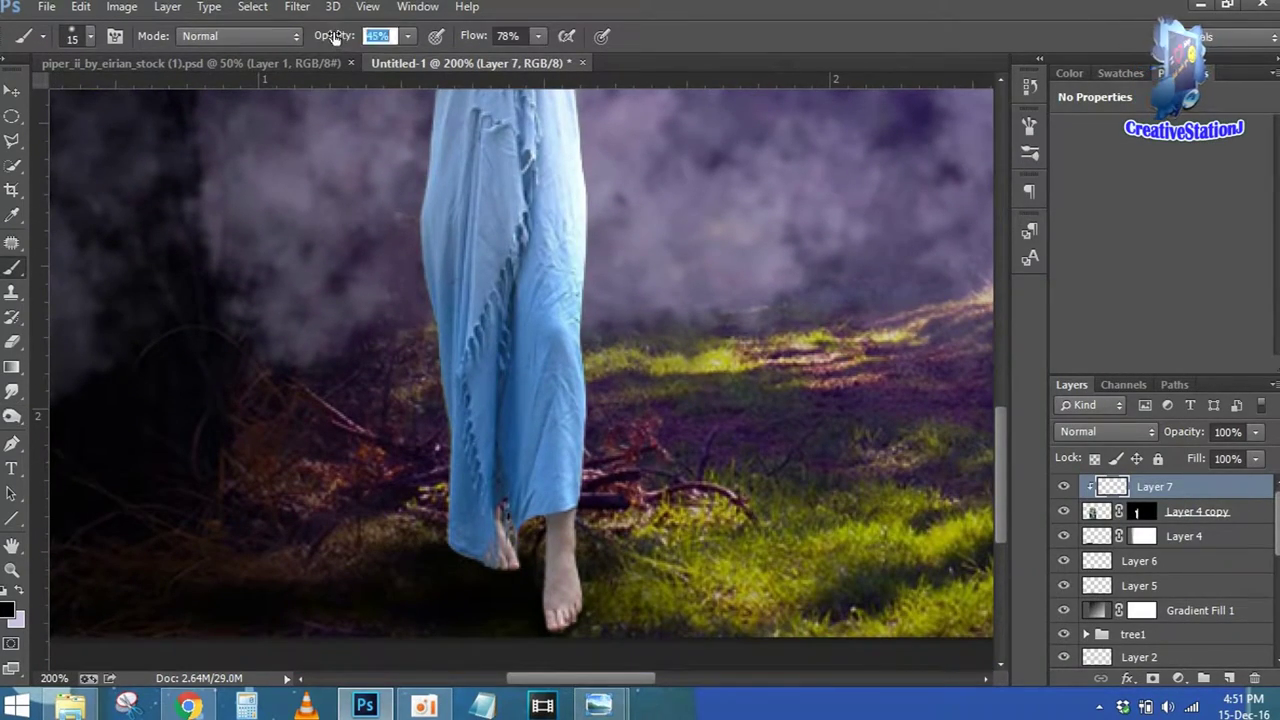
{"action": "left_click_drag", "start_coordinate": [353, 40], "coordinate": [330, 40]}
{"action": "left_click_drag", "start_coordinate": [551, 586], "coordinate": [579, 623]}
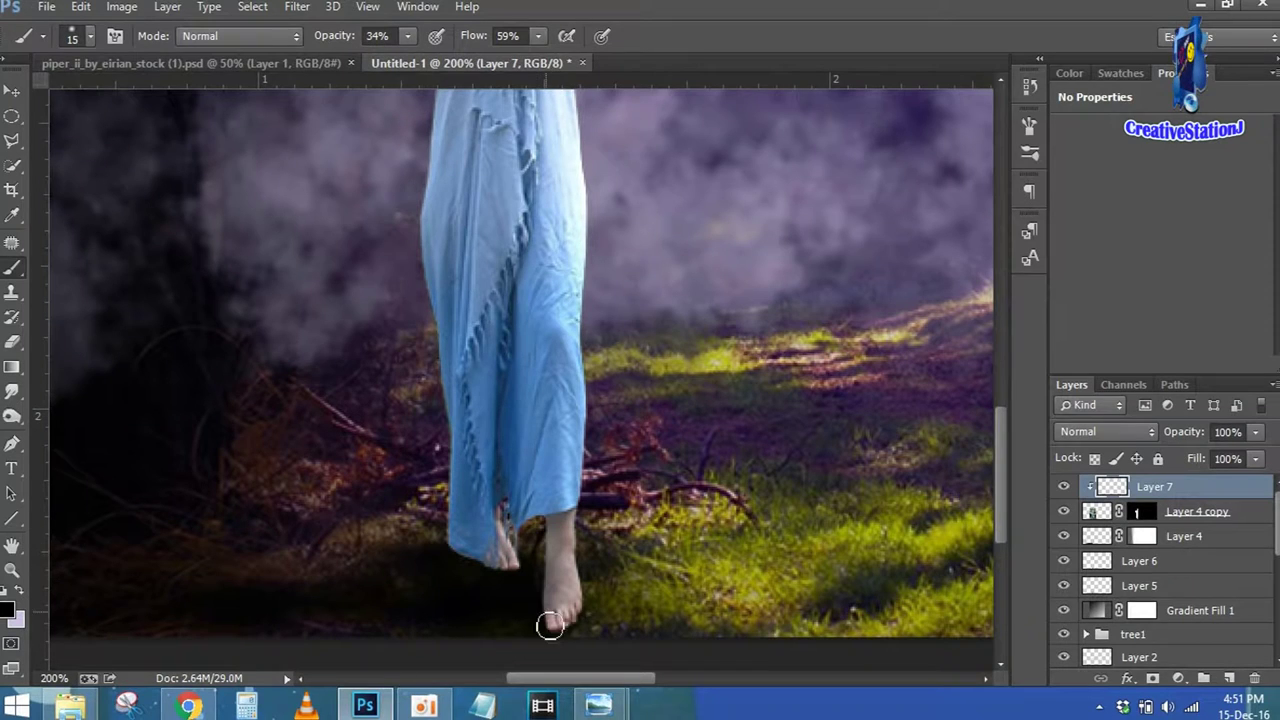
{"action": "mouse_move", "coordinate": [548, 568]}
{"action": "left_mouse_down"}
{"action": "mouse_move", "coordinate": [466, 554]}
{"action": "mouse_move", "coordinate": [529, 577]}
{"action": "mouse_move", "coordinate": [420, 537]}
{"action": "mouse_move", "coordinate": [583, 626]}
{"action": "mouse_move", "coordinate": [543, 580]}
{"action": "mouse_move", "coordinate": [543, 531]}
{"action": "mouse_move", "coordinate": [527, 528]}
{"action": "mouse_move", "coordinate": [540, 549]}
{"action": "left_mouse_up"}
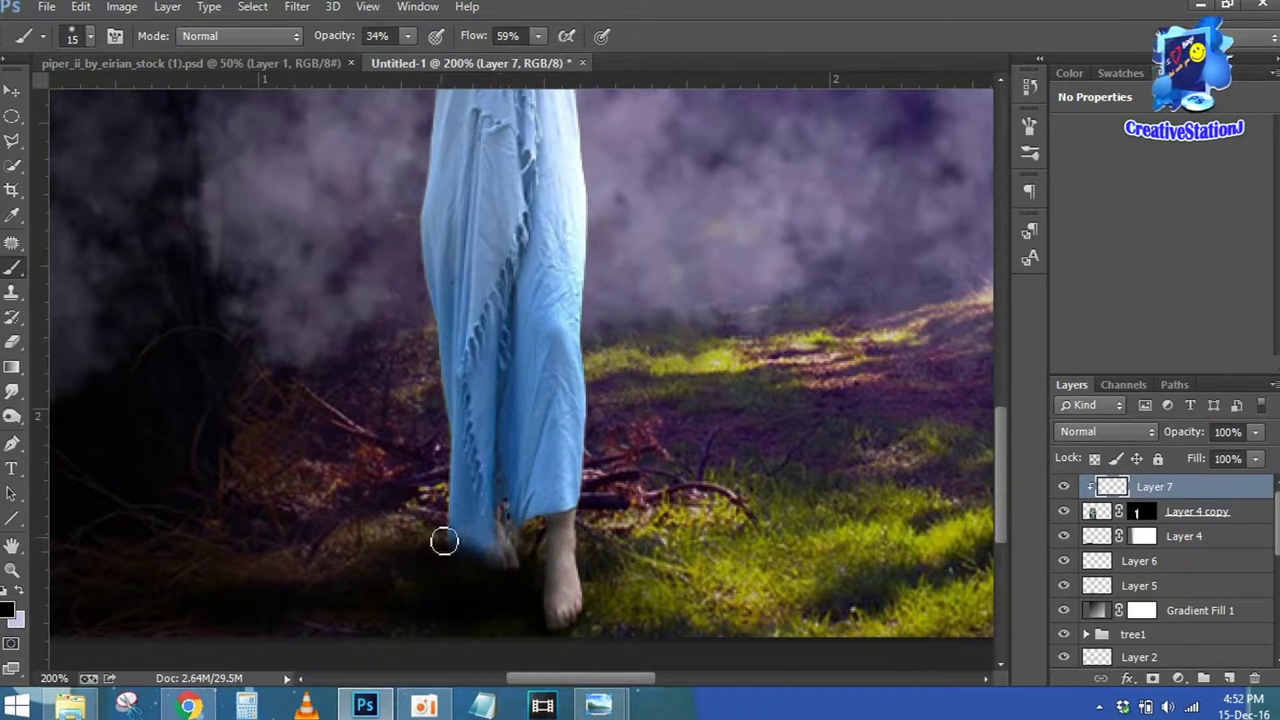
{"action": "key", "text": "ctrl+0"}
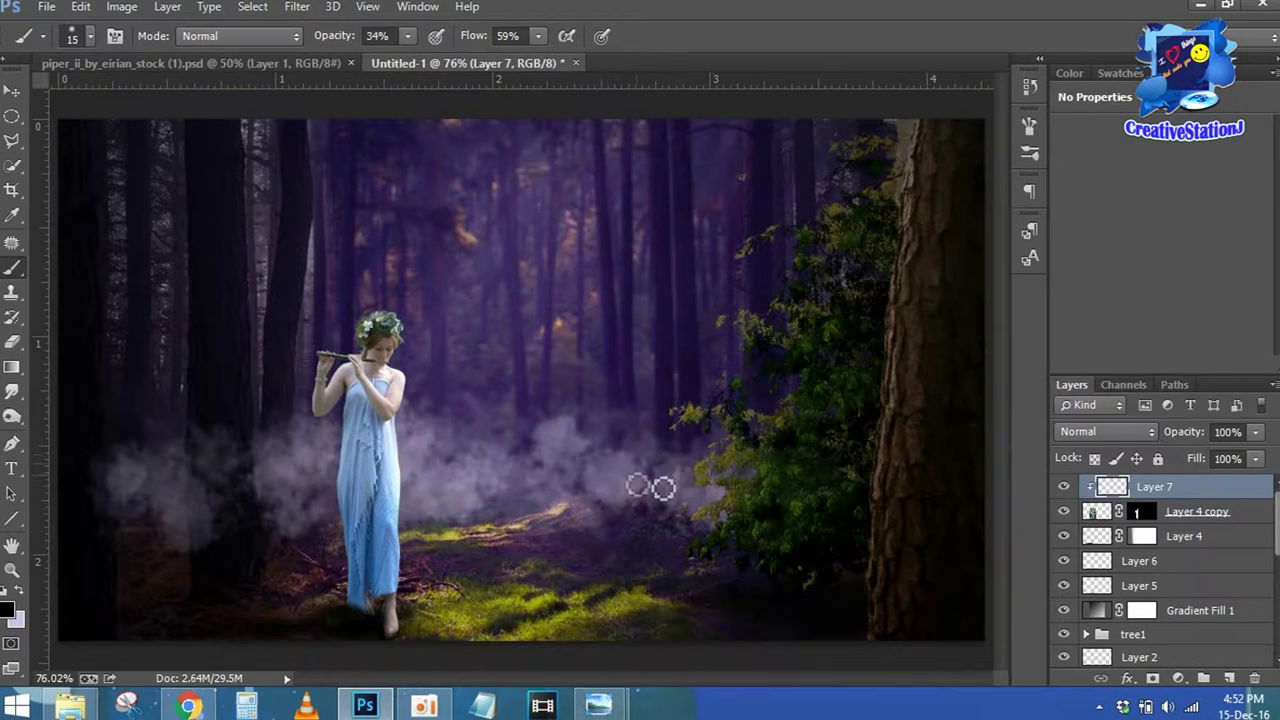
{"action": "left_click", "coordinate": [1196, 512]}
{"action": "left_click", "coordinate": [1178, 678]}
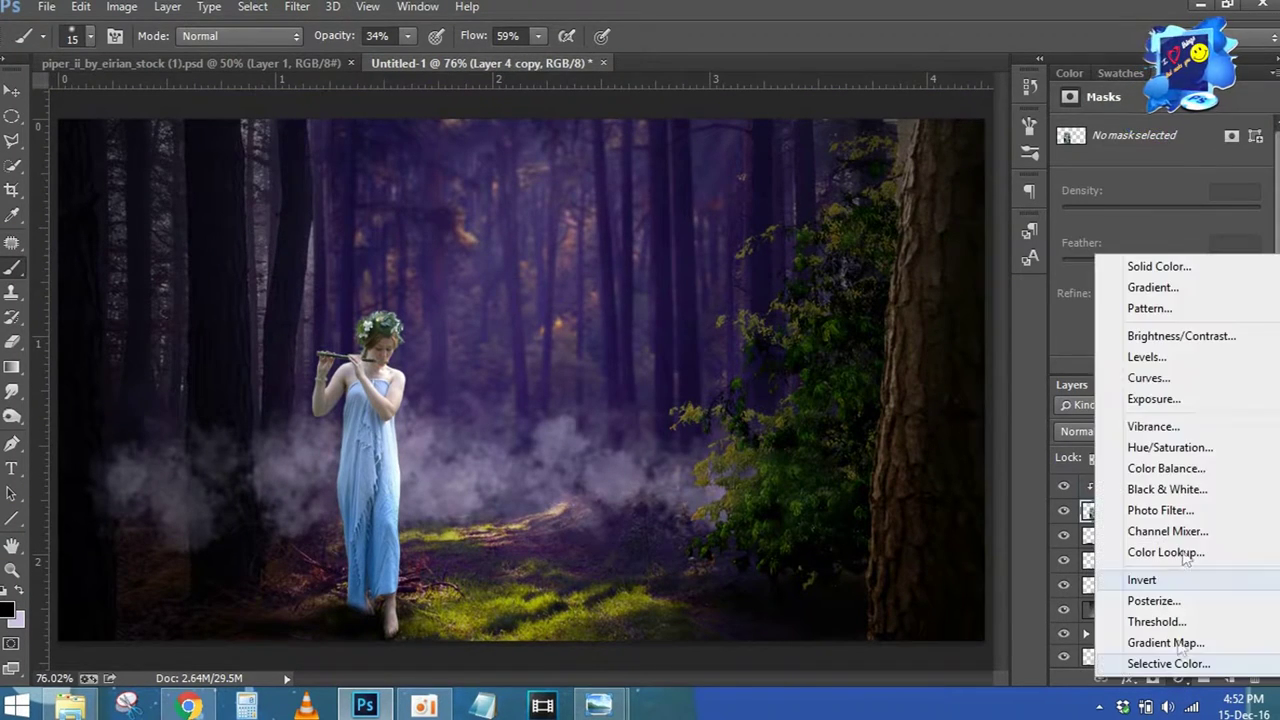
Add a darkening Curves adjustment, invert its mask, and reveal it along the girl's left side with a size-45 brush
{"action": "left_click", "coordinate": [1133, 374]}
{"action": "left_click_drag", "start_coordinate": [1185, 248], "coordinate": [1212, 268]}
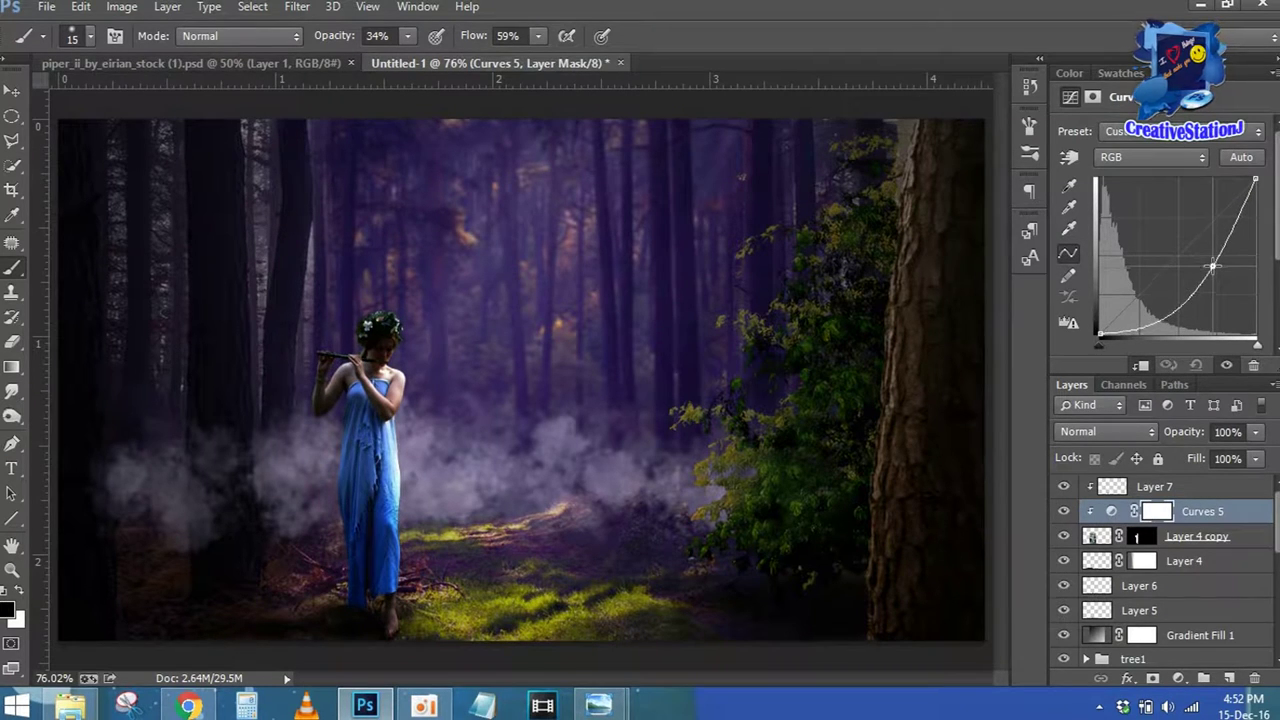
{"action": "left_click", "coordinate": [1158, 511]}
{"action": "key", "text": "ctrl+i"}
{"action": "key", "text": "ctrl+plus"}
{"action": "key", "text": "bracketright"}
{"action": "key", "text": "bracketright"}
{"action": "key", "text": "bracketright"}
{"action": "mouse_move", "coordinate": [288, 390]}
{"action": "left_mouse_down"}
{"action": "mouse_move", "coordinate": [295, 500]}
{"action": "mouse_move", "coordinate": [277, 603]}
{"action": "mouse_move", "coordinate": [223, 363]}
{"action": "mouse_move", "coordinate": [339, 281]}
{"action": "mouse_move", "coordinate": [305, 345]}
{"action": "mouse_move", "coordinate": [294, 630]}
{"action": "mouse_move", "coordinate": [357, 413]}
{"action": "left_mouse_up"}
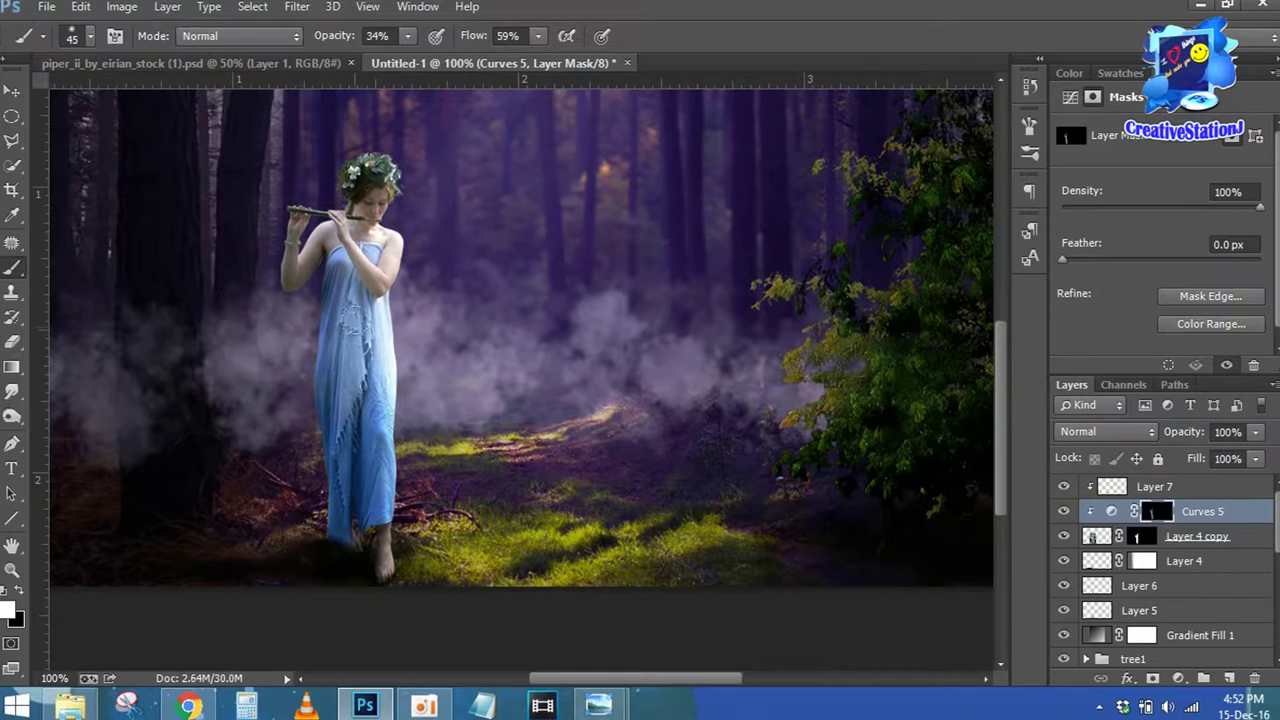
Paint shading down the girl's dress at 53% opacity with brush sizes 10–20
{"action": "left_click_drag", "start_coordinate": [364, 380], "coordinate": [311, 380]}
{"action": "mouse_move", "coordinate": [334, 285]}
{"action": "left_mouse_down"}
{"action": "mouse_move", "coordinate": [356, 320]}
{"action": "mouse_move", "coordinate": [352, 280]}
{"action": "mouse_move", "coordinate": [346, 357]}
{"action": "left_mouse_up"}
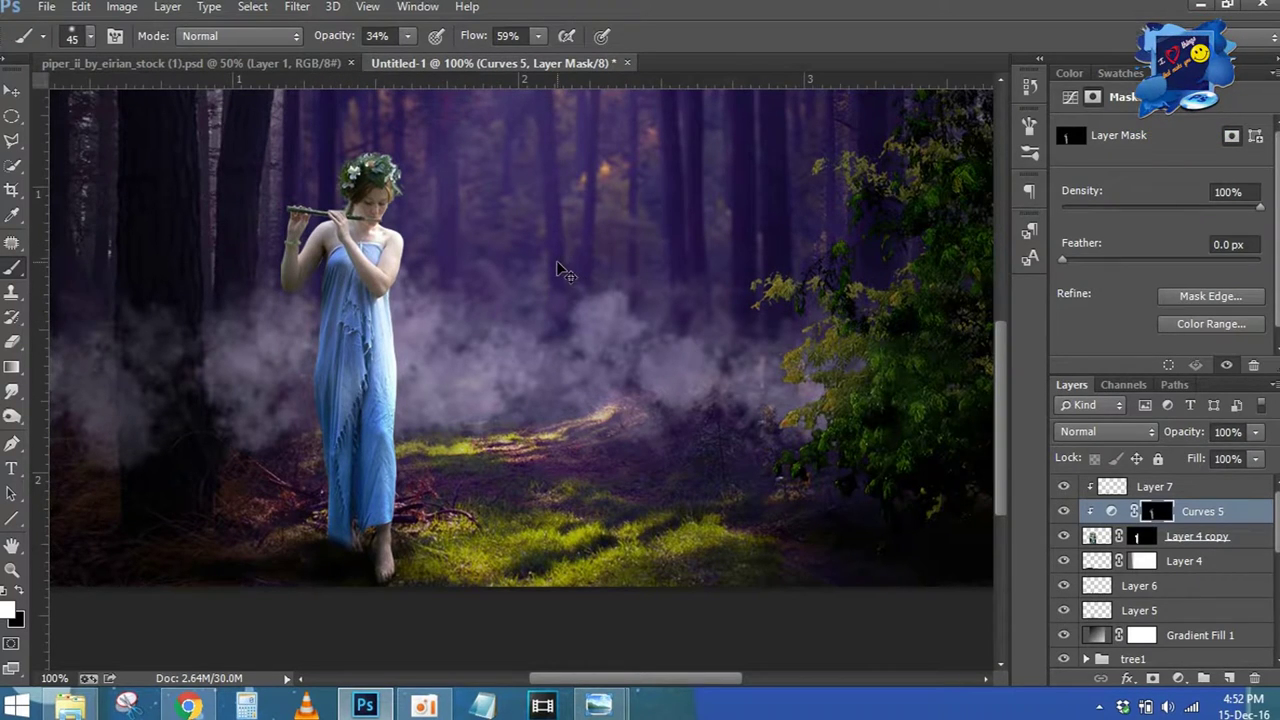
{"action": "key", "text": "ctrl+plus"}
{"action": "left_click_drag", "start_coordinate": [508, 359], "coordinate": [655, 400]}
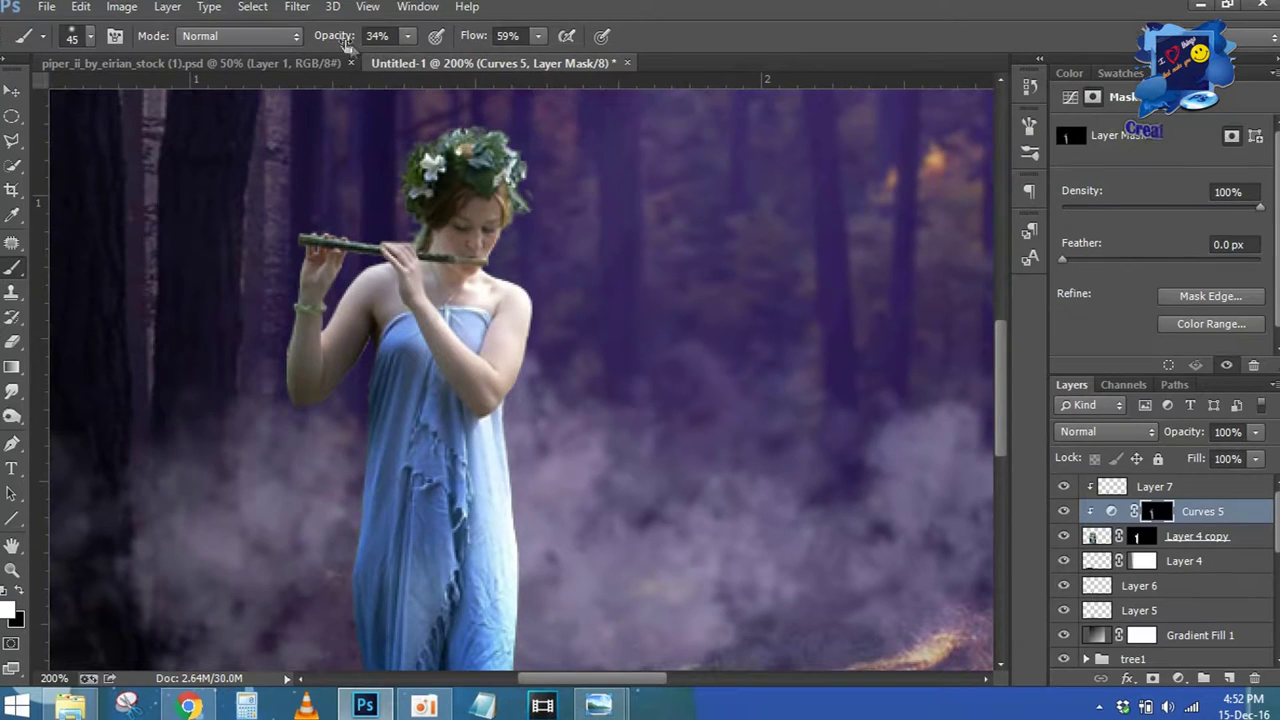
{"action": "left_click_drag", "start_coordinate": [352, 48], "coordinate": [371, 48]}
{"action": "key", "text": "bracketleft"}
{"action": "key", "text": "bracketleft"}
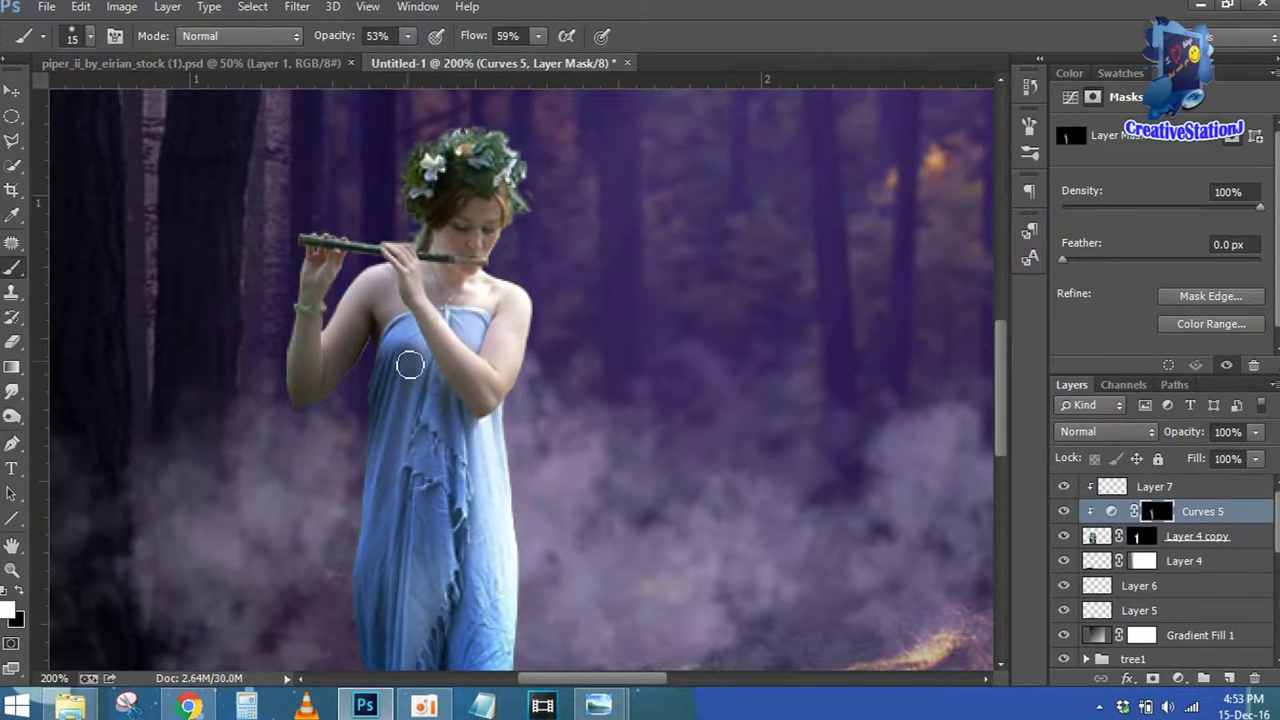
{"action": "key", "text": "bracketleft"}
{"action": "left_click_drag", "start_coordinate": [430, 482], "coordinate": [458, 352]}
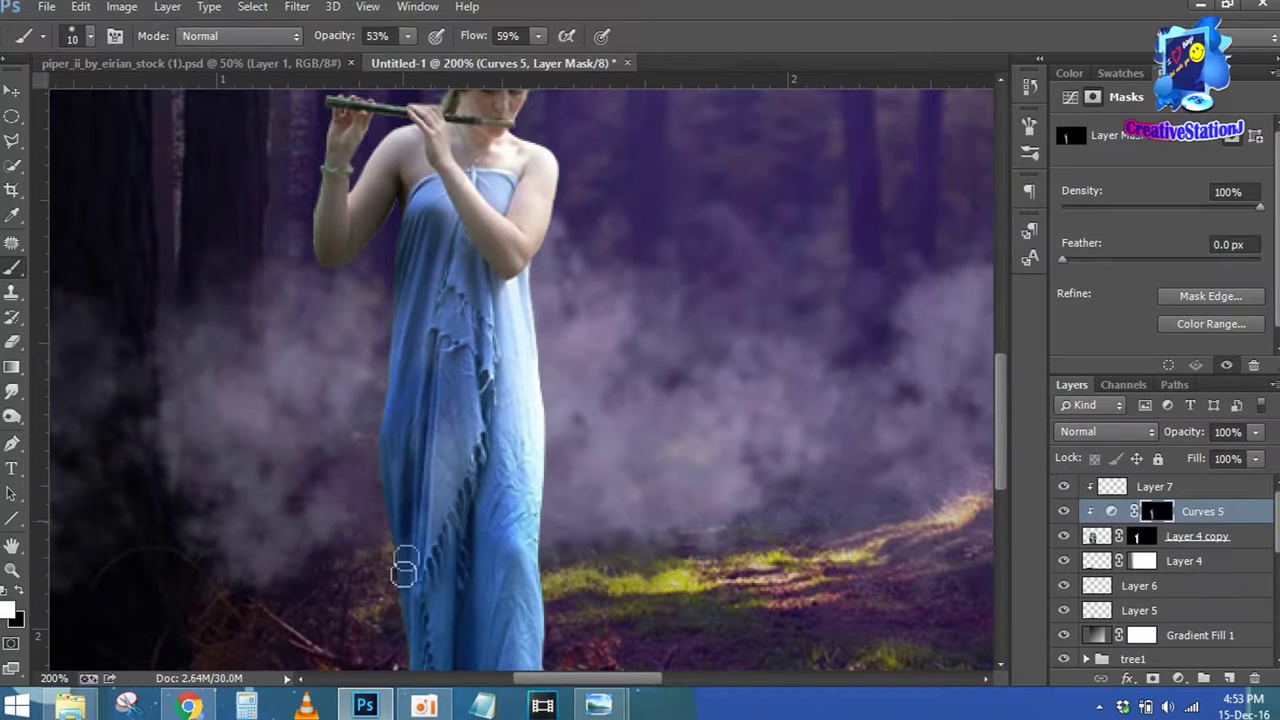
{"action": "mouse_move", "coordinate": [483, 553]}
{"action": "left_mouse_down"}
{"action": "mouse_move", "coordinate": [494, 448]}
{"action": "mouse_move", "coordinate": [460, 323]}
{"action": "mouse_move", "coordinate": [490, 345]}
{"action": "mouse_move", "coordinate": [478, 290]}
{"action": "mouse_move", "coordinate": [443, 557]}
{"action": "mouse_move", "coordinate": [463, 447]}
{"action": "left_mouse_up"}
{"action": "key", "text": "bracketright"}
{"action": "key", "text": "bracketright"}
{"action": "mouse_move", "coordinate": [503, 335]}
{"action": "left_mouse_down"}
{"action": "mouse_move", "coordinate": [476, 580]}
{"action": "mouse_move", "coordinate": [466, 543]}
{"action": "mouse_move", "coordinate": [494, 640]}
{"action": "mouse_move", "coordinate": [520, 590]}
{"action": "mouse_move", "coordinate": [484, 558]}
{"action": "mouse_move", "coordinate": [437, 640]}
{"action": "mouse_move", "coordinate": [457, 550]}
{"action": "left_mouse_up"}
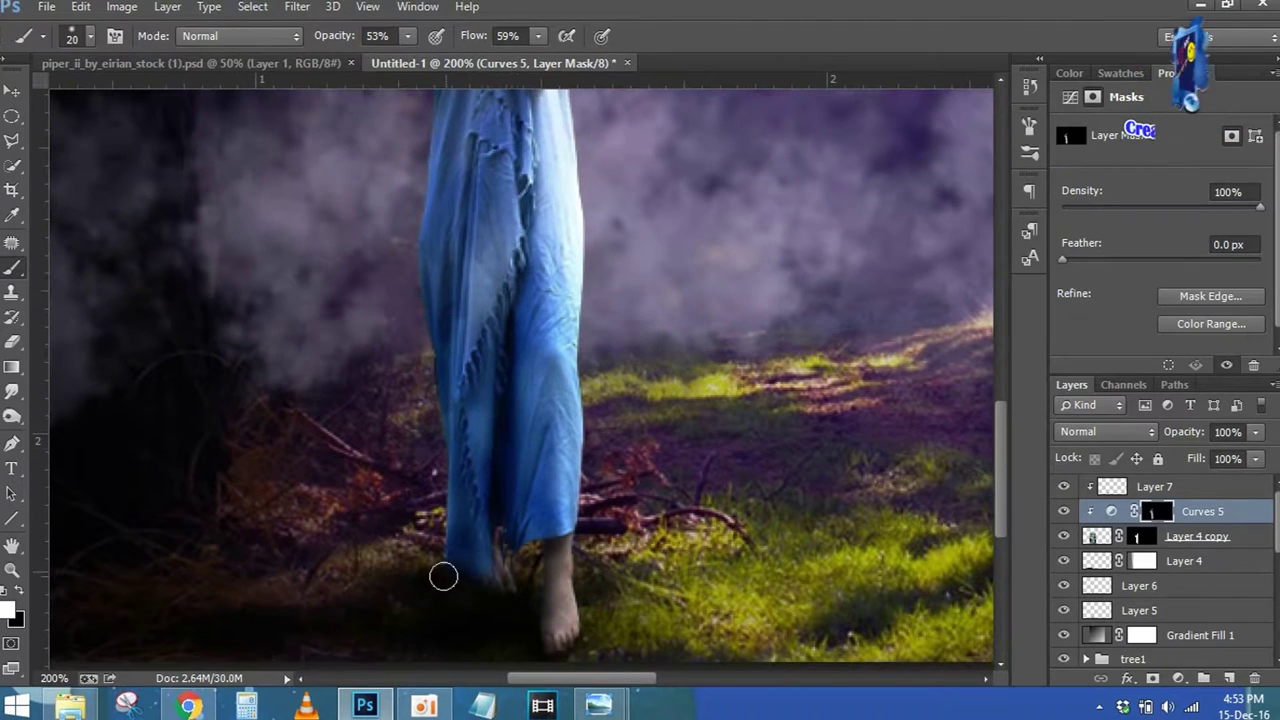
Shade the girl's arm near the elbow at 38% brush opacity
{"action": "scroll", "coordinate": [512, 528], "scroll_direction": "up", "scroll_amount": 3}
{"action": "scroll", "coordinate": [471, 329], "scroll_direction": "up", "scroll_amount": 2}
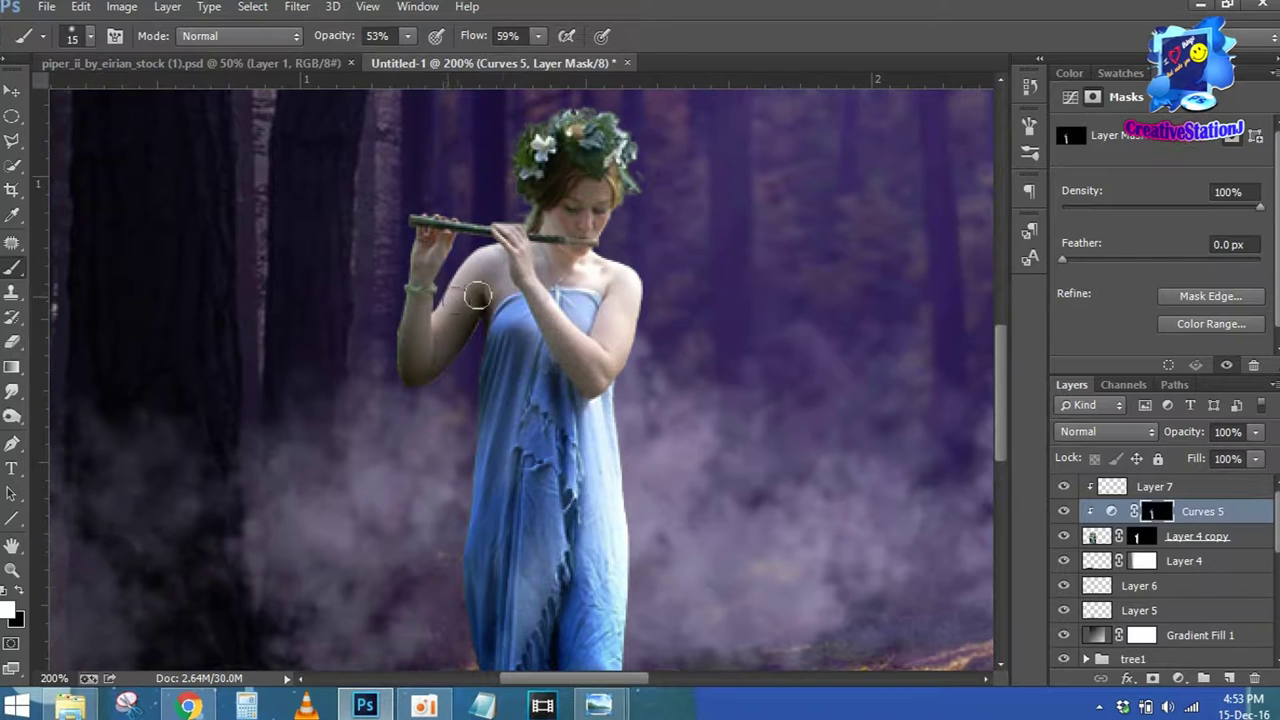
{"action": "left_click_drag", "start_coordinate": [355, 37], "coordinate": [340, 37]}
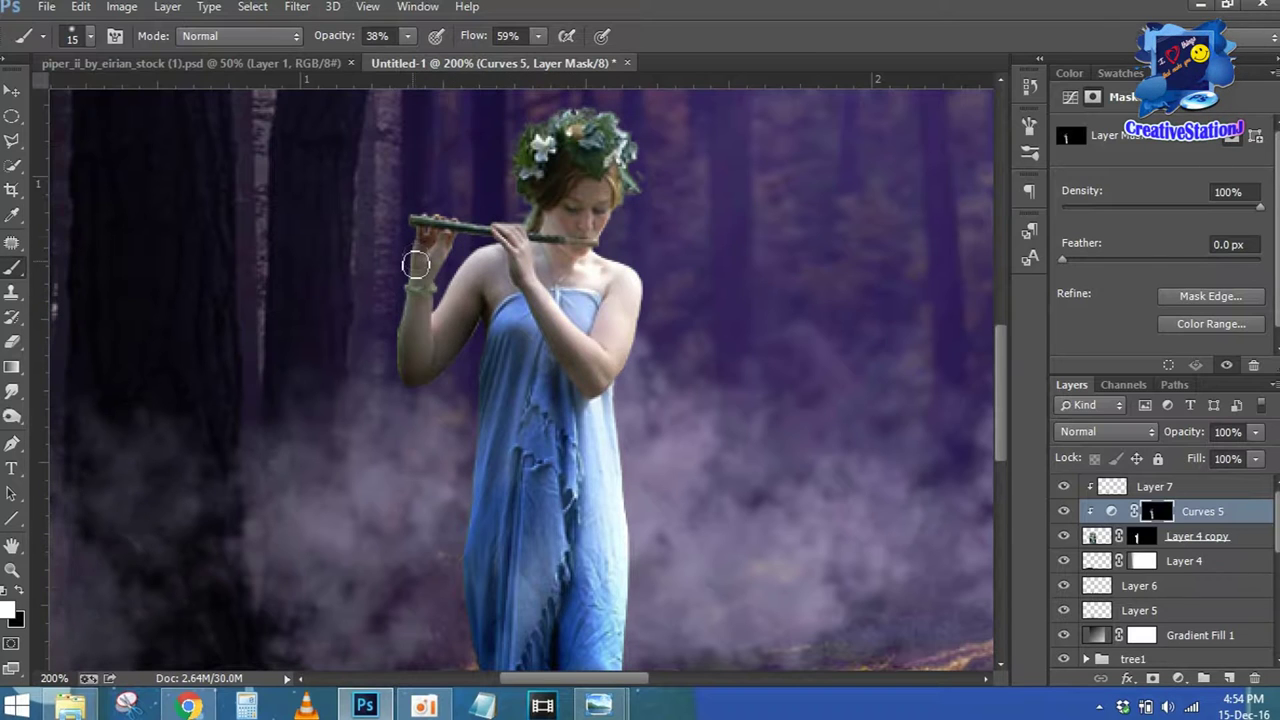
{"action": "left_click_drag", "start_coordinate": [399, 369], "coordinate": [483, 317]}
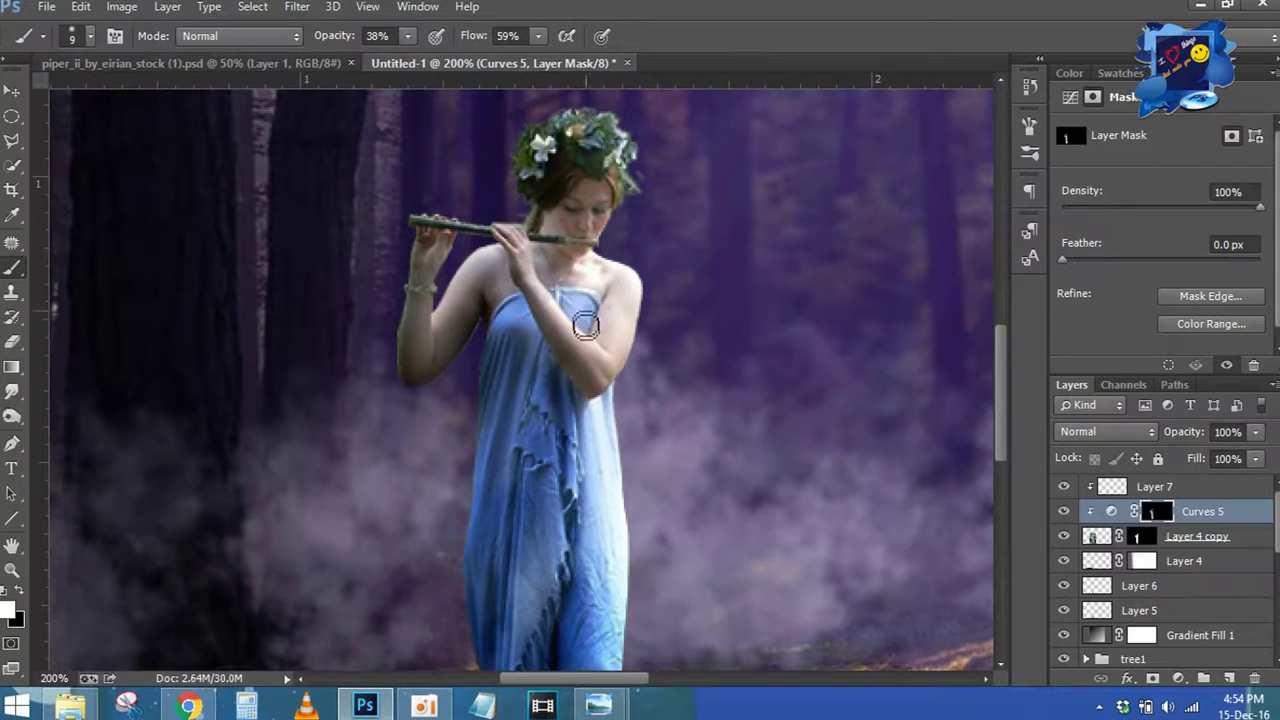
{"action": "key", "text": "bracketright"}
{"action": "key", "text": "bracketright"}
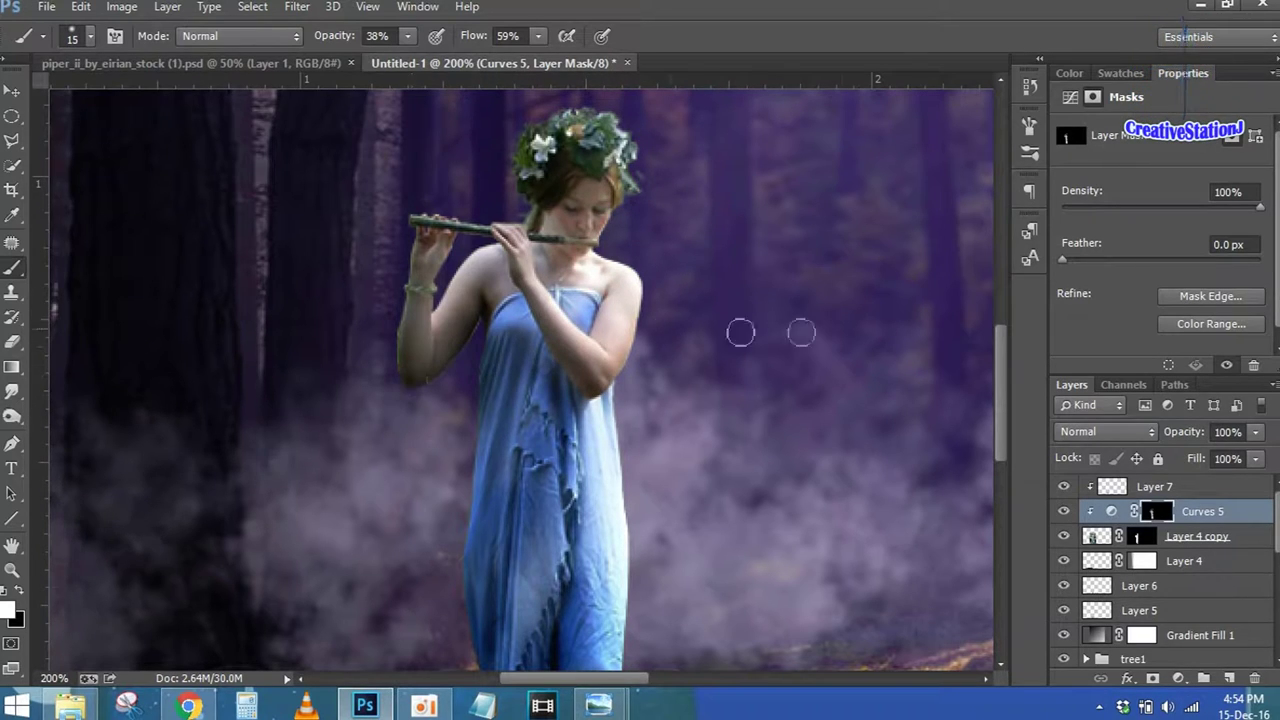
{"action": "left_click", "coordinate": [1127, 541]}
{"action": "key", "text": "ctrl+equal"}
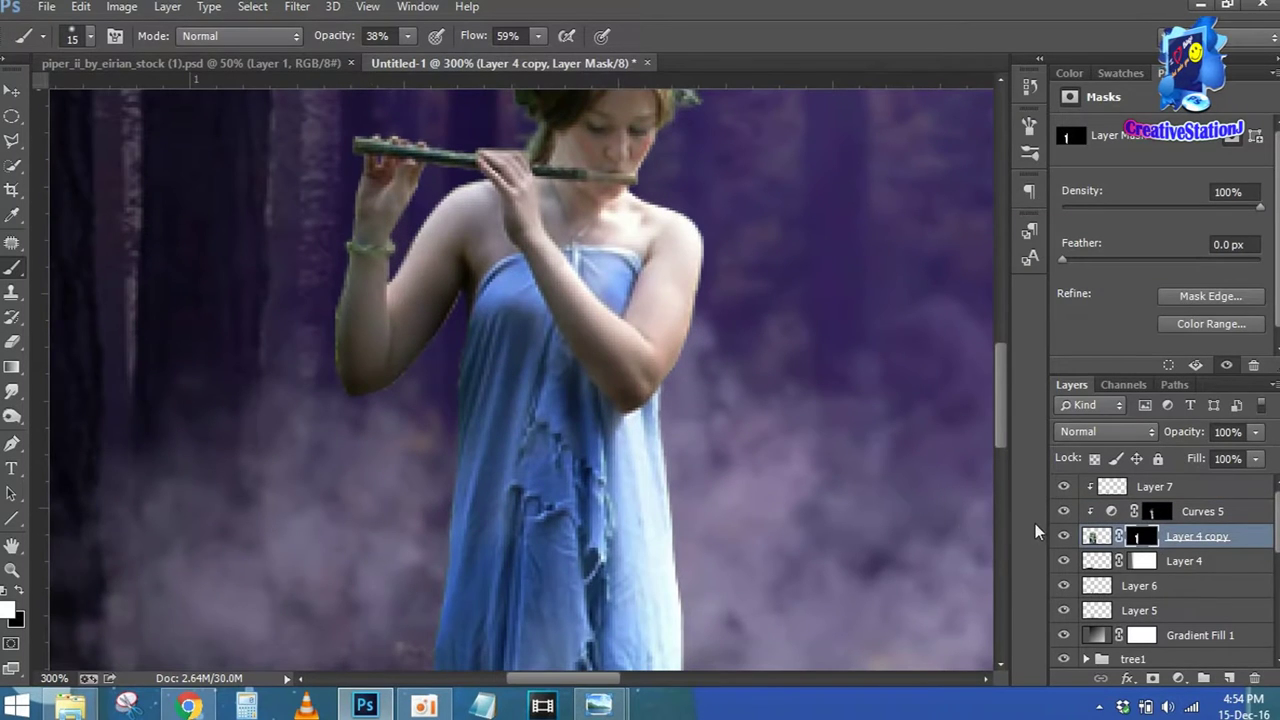
Set black as the painting colour, toggle Curves 5 to compare the shading, then select Layer 7
{"action": "left_click", "coordinate": [18, 592]}
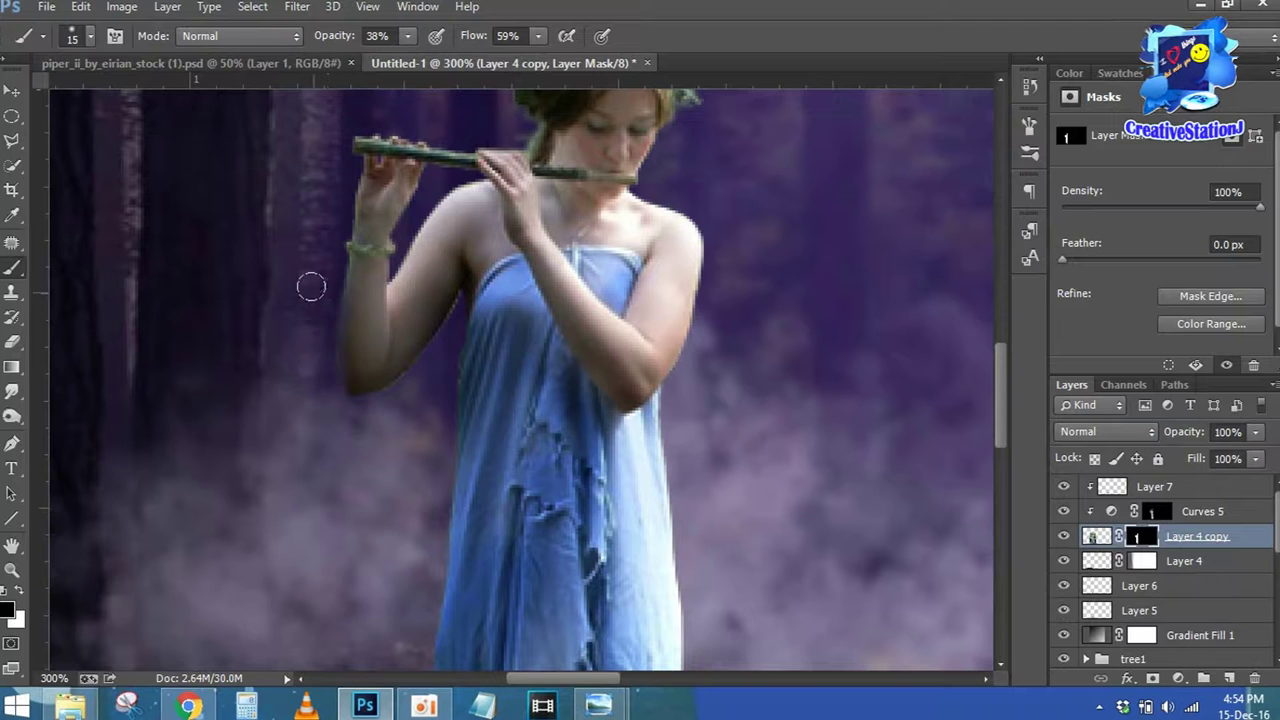
{"action": "key", "text": "ctrl+0"}
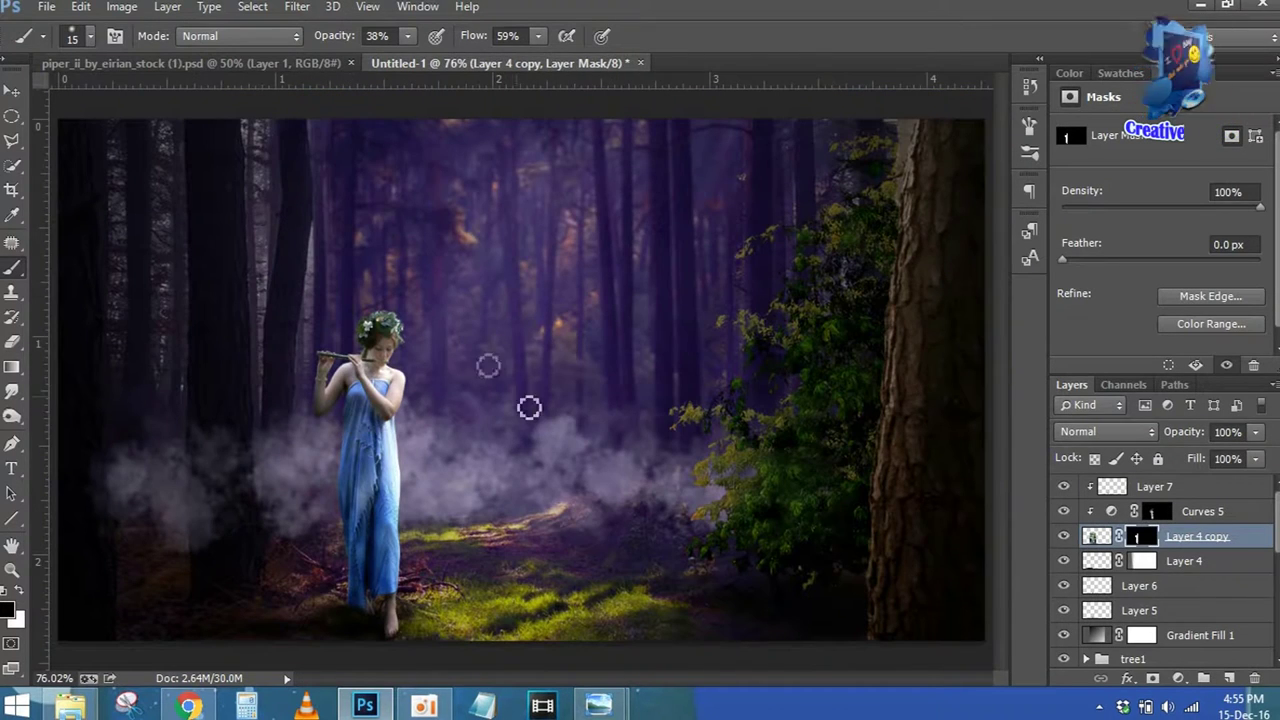
{"action": "left_click", "coordinate": [1063, 512]}
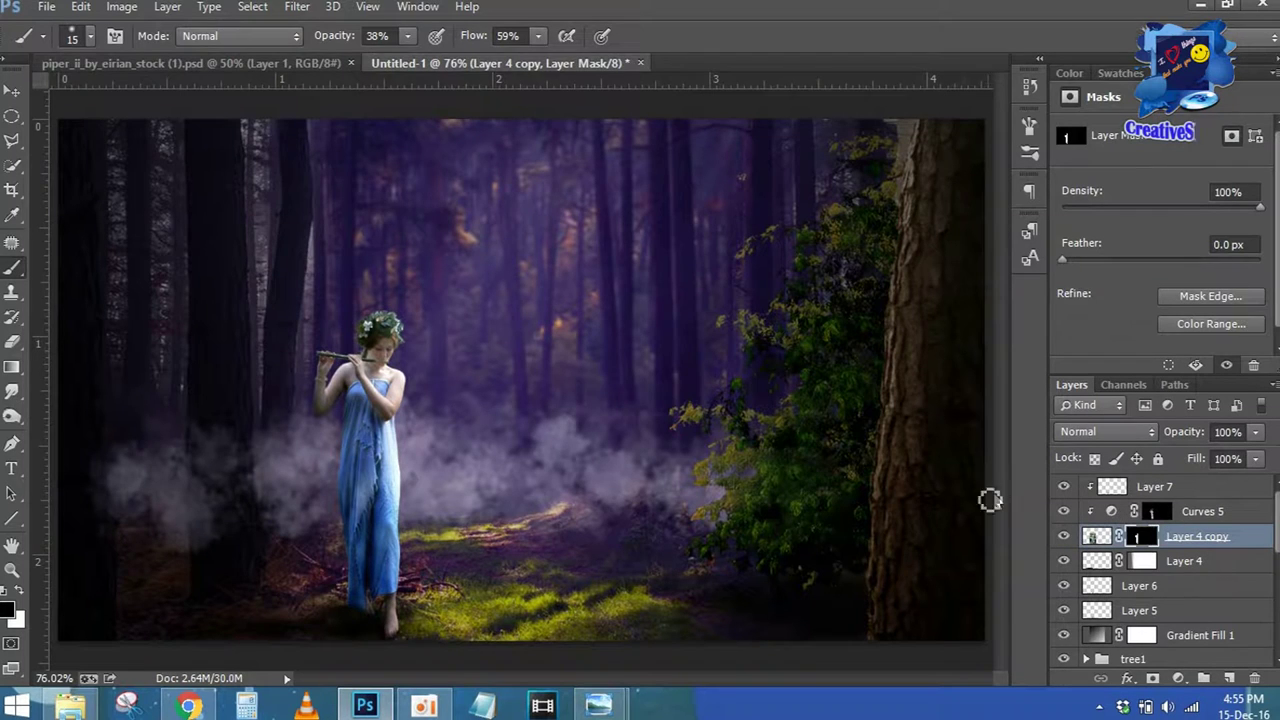
{"action": "left_click", "coordinate": [1205, 512]}
{"action": "left_click", "coordinate": [1195, 487]}
{"action": "left_click", "coordinate": [1110, 431]}
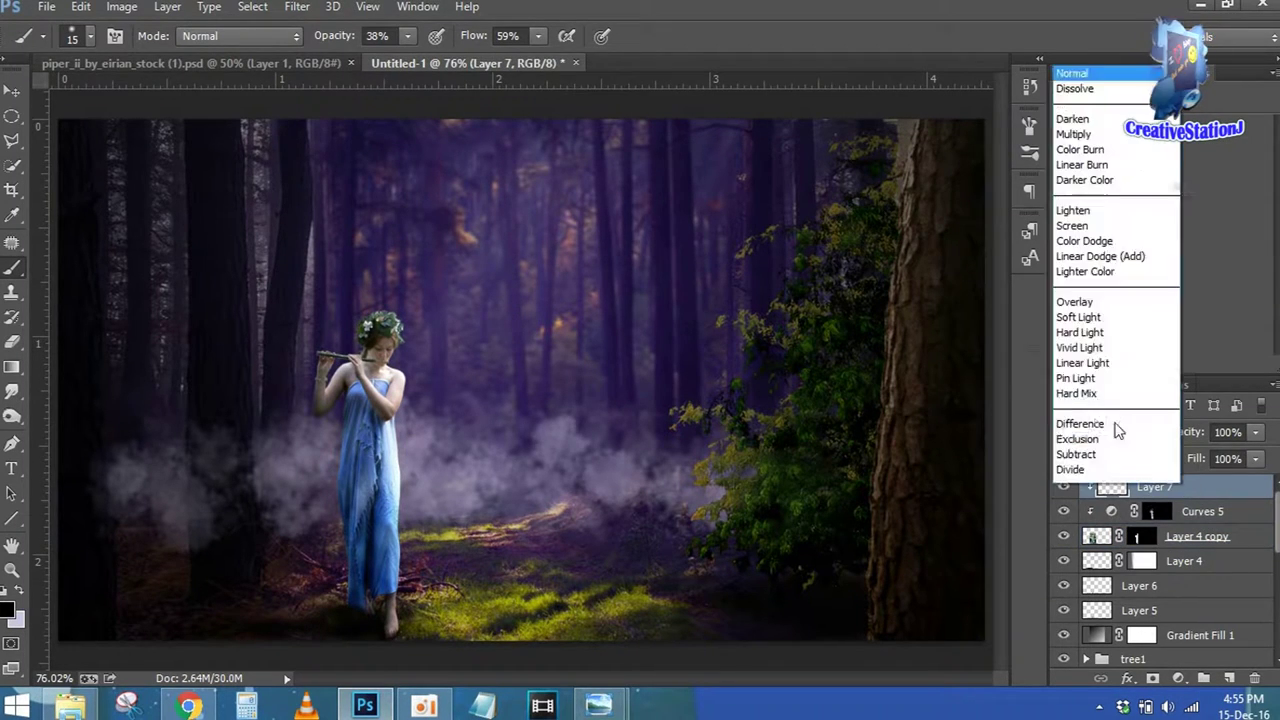
Set Layer 7 to Overlay and fill it with 50% gray
{"action": "left_click", "coordinate": [1110, 230]}
{"action": "left_click", "coordinate": [80, 6]}
{"action": "left_click", "coordinate": [130, 254]}
{"action": "left_click", "coordinate": [717, 171]}
Dodge highlights on the girl's right shoulder and arm, ending at 58% exposure
{"action": "left_click", "coordinate": [13, 416]}
{"action": "scroll", "coordinate": [268, 432], "scroll_direction": "up", "scroll_amount": 5}
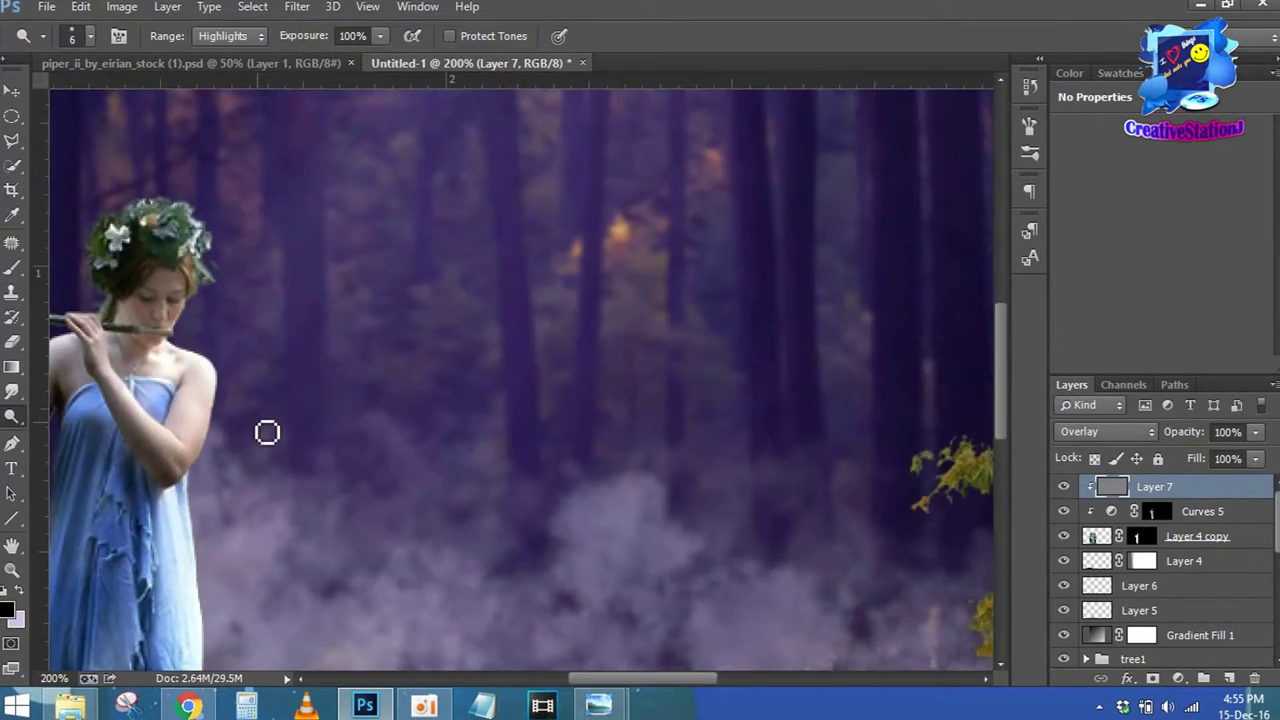
{"action": "scroll", "coordinate": [571, 386], "scroll_direction": "left", "scroll_amount": 3}
{"action": "scroll", "coordinate": [374, 369], "scroll_direction": "left", "scroll_amount": 3}
{"action": "scroll", "coordinate": [359, 370], "scroll_direction": "up", "scroll_amount": 2}
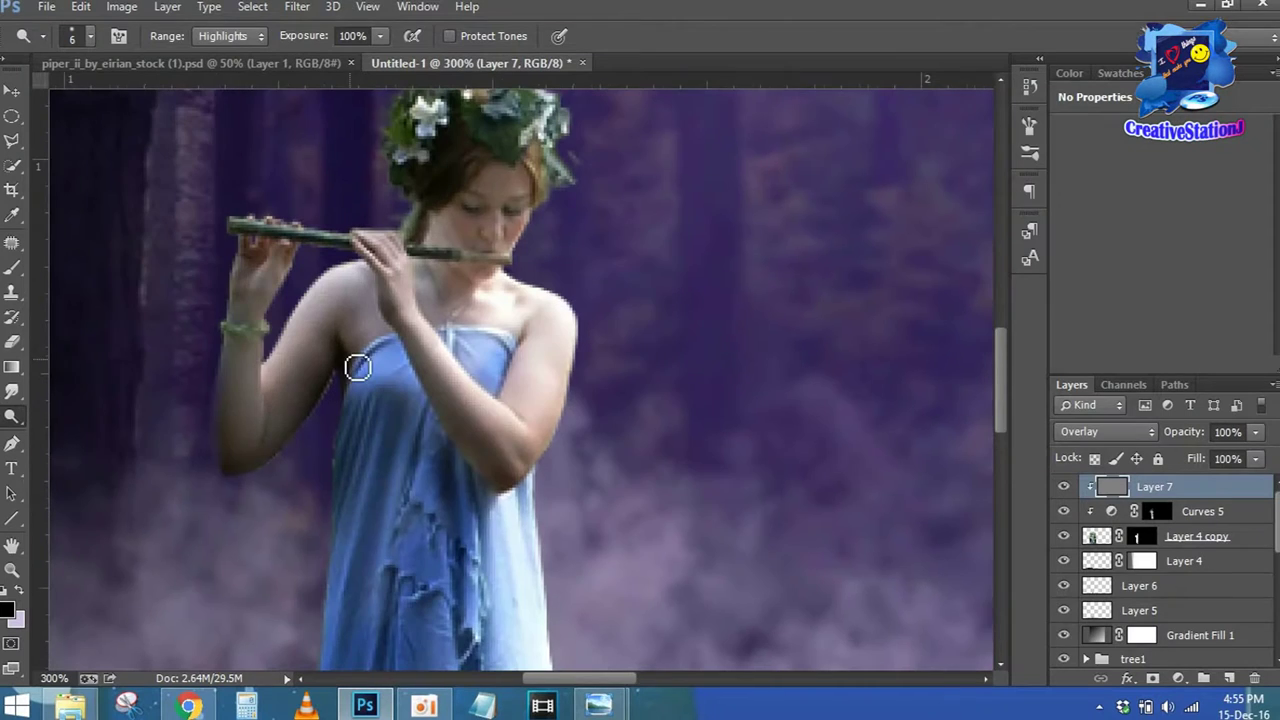
{"action": "key", "text": "bracketright"}
{"action": "key", "text": "bracketright"}
{"action": "key", "text": "bracketright"}
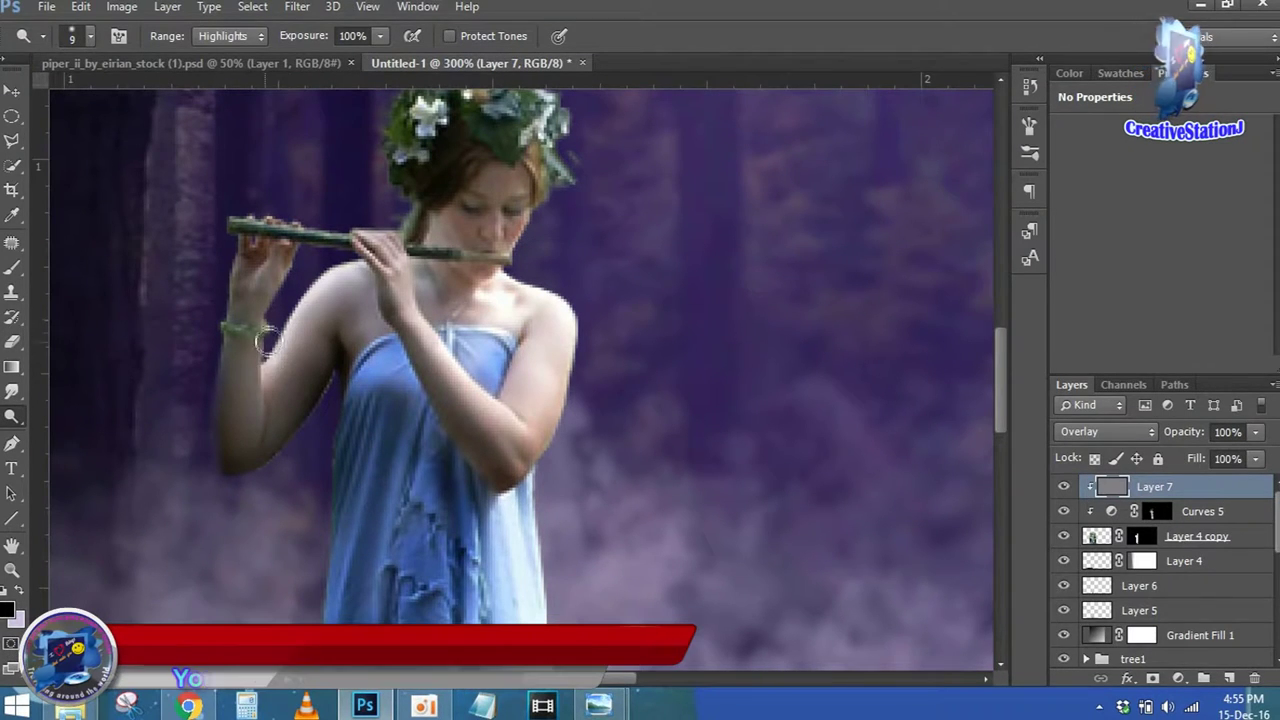
{"action": "key", "text": "bracketleft"}
{"action": "key", "text": "bracketleft"}
{"action": "key", "text": "bracketleft"}
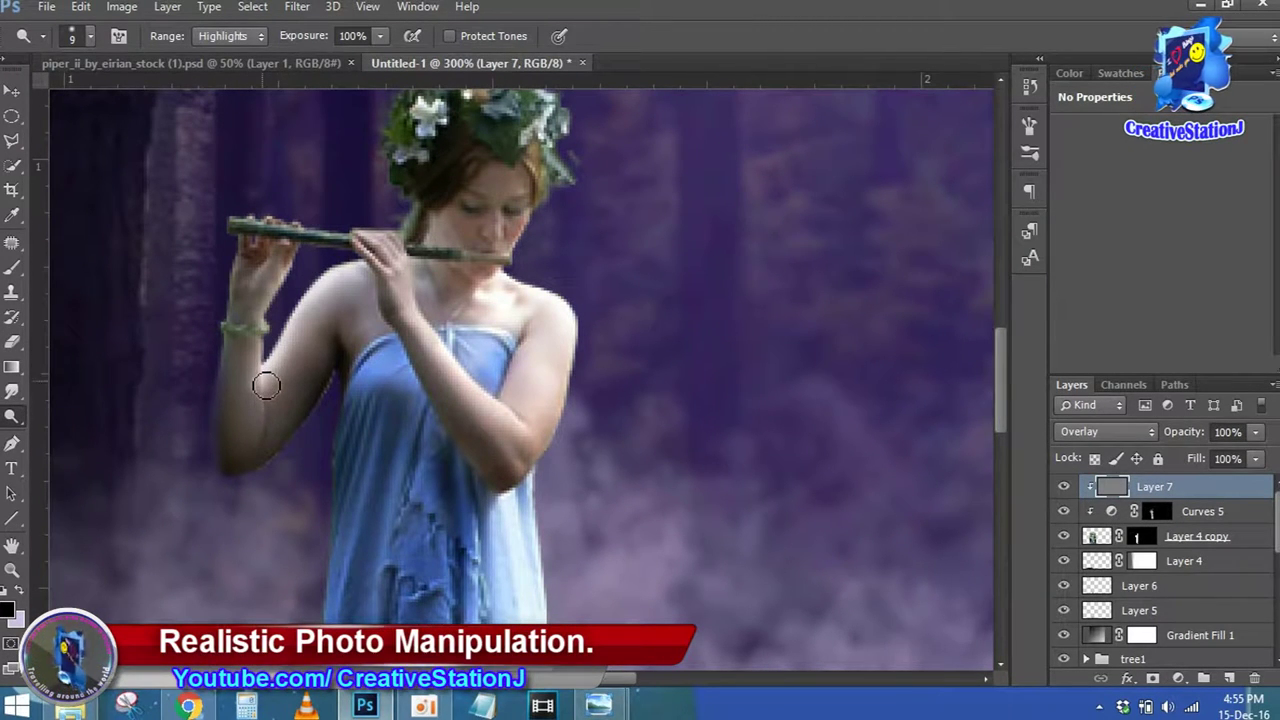
{"action": "key", "text": "bracketleft"}
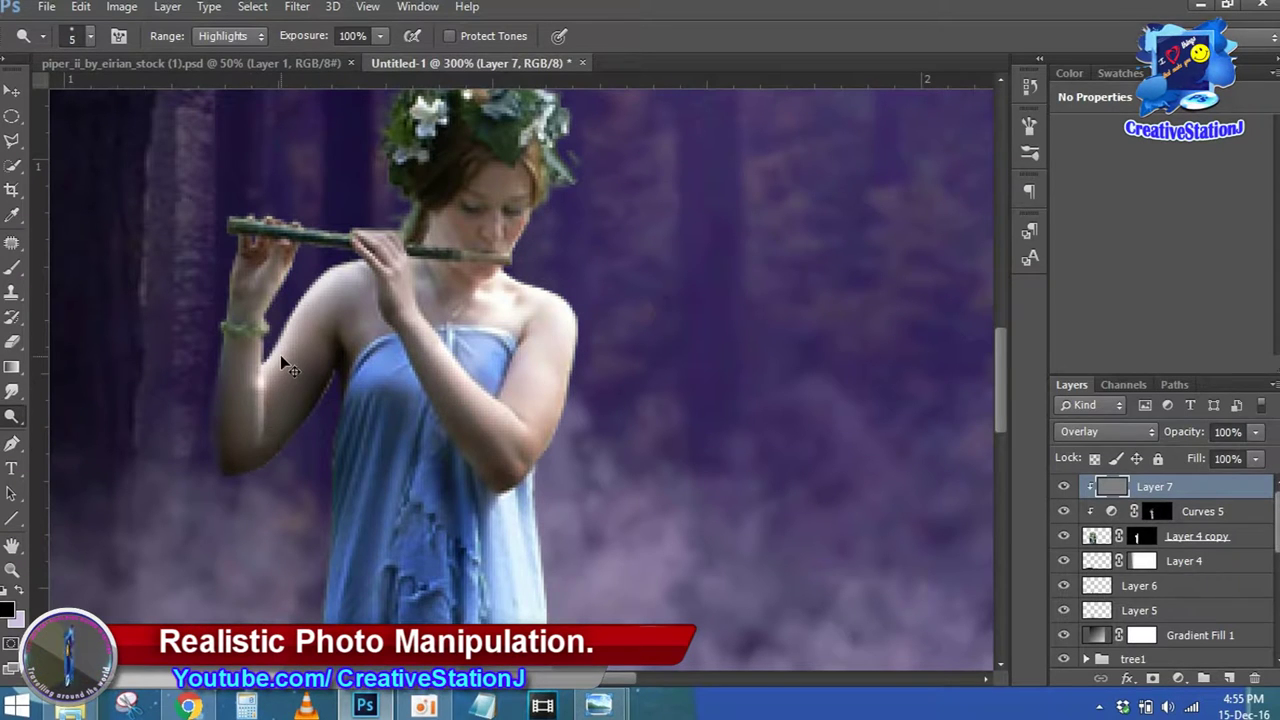
{"action": "key", "text": "z"}
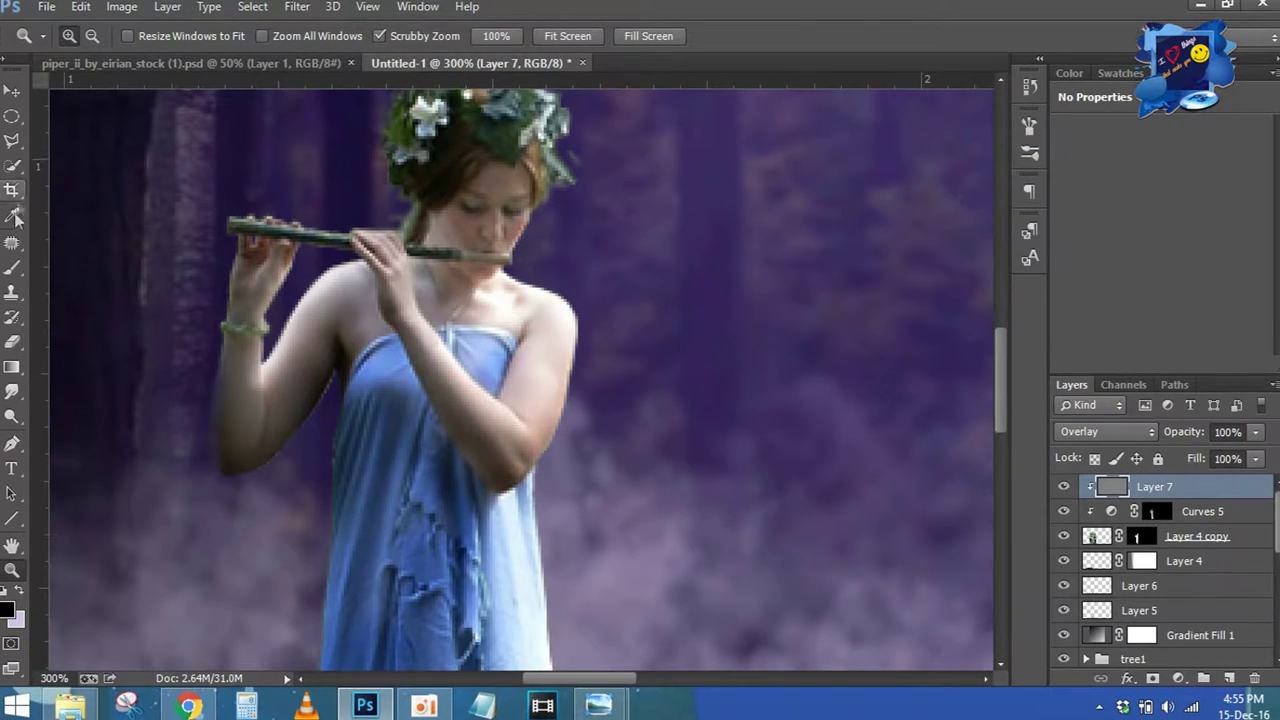
{"action": "left_click", "coordinate": [12, 268]}
{"action": "left_click", "coordinate": [12, 417]}
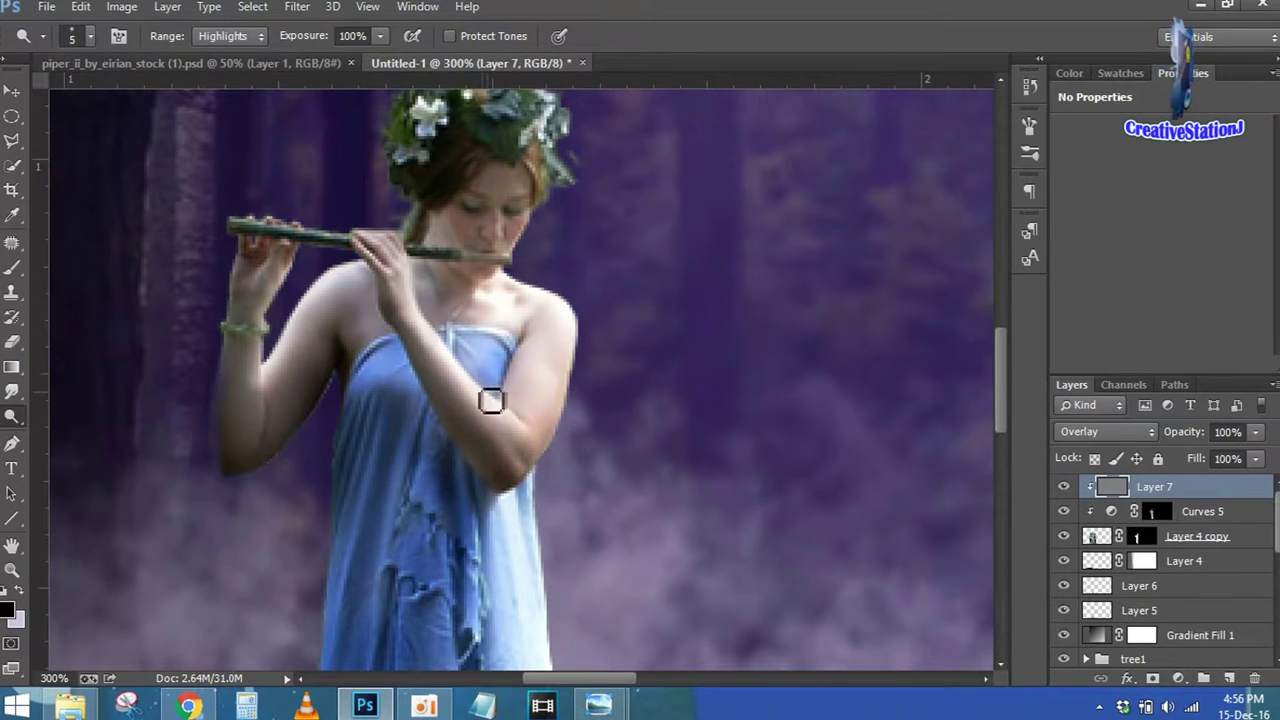
{"action": "mouse_move", "coordinate": [566, 313]}
{"action": "left_mouse_down"}
{"action": "mouse_move", "coordinate": [549, 429]}
{"action": "mouse_move", "coordinate": [560, 309]}
{"action": "mouse_move", "coordinate": [496, 278]}
{"action": "left_mouse_up"}
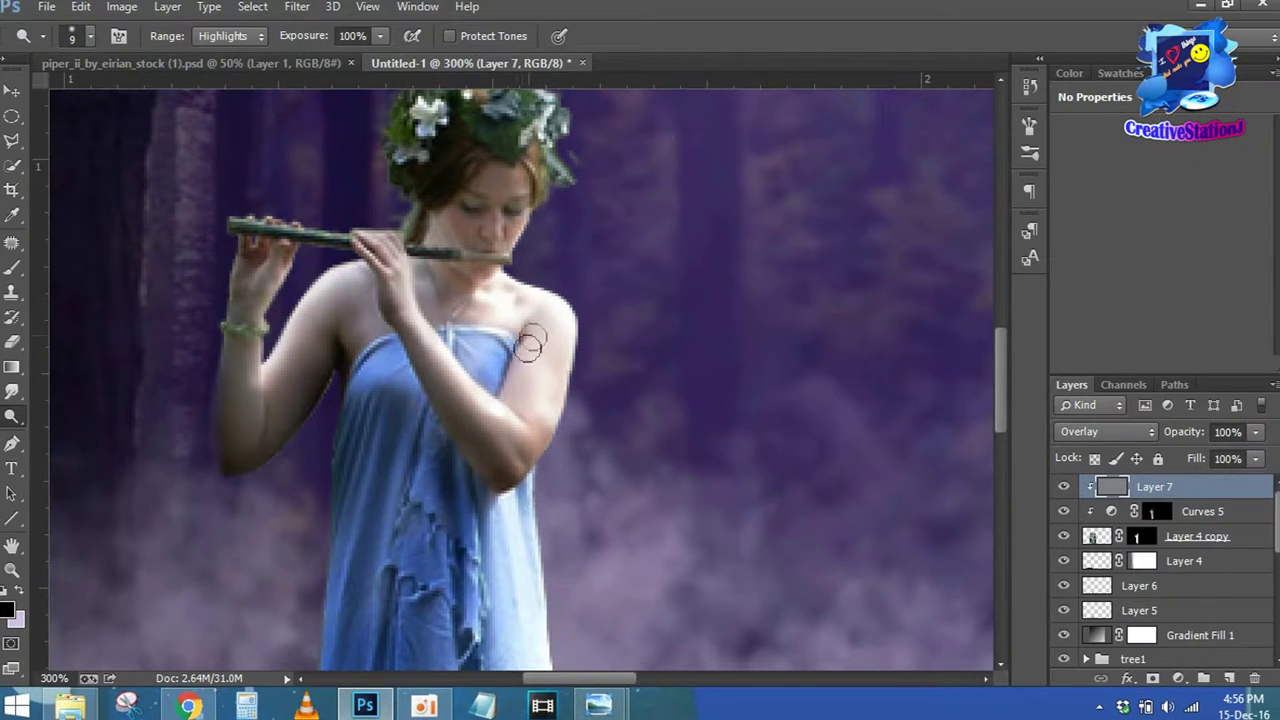
{"action": "left_click_drag", "start_coordinate": [530, 345], "coordinate": [618, 303]}
{"action": "left_click_drag", "start_coordinate": [291, 40], "coordinate": [271, 40]}
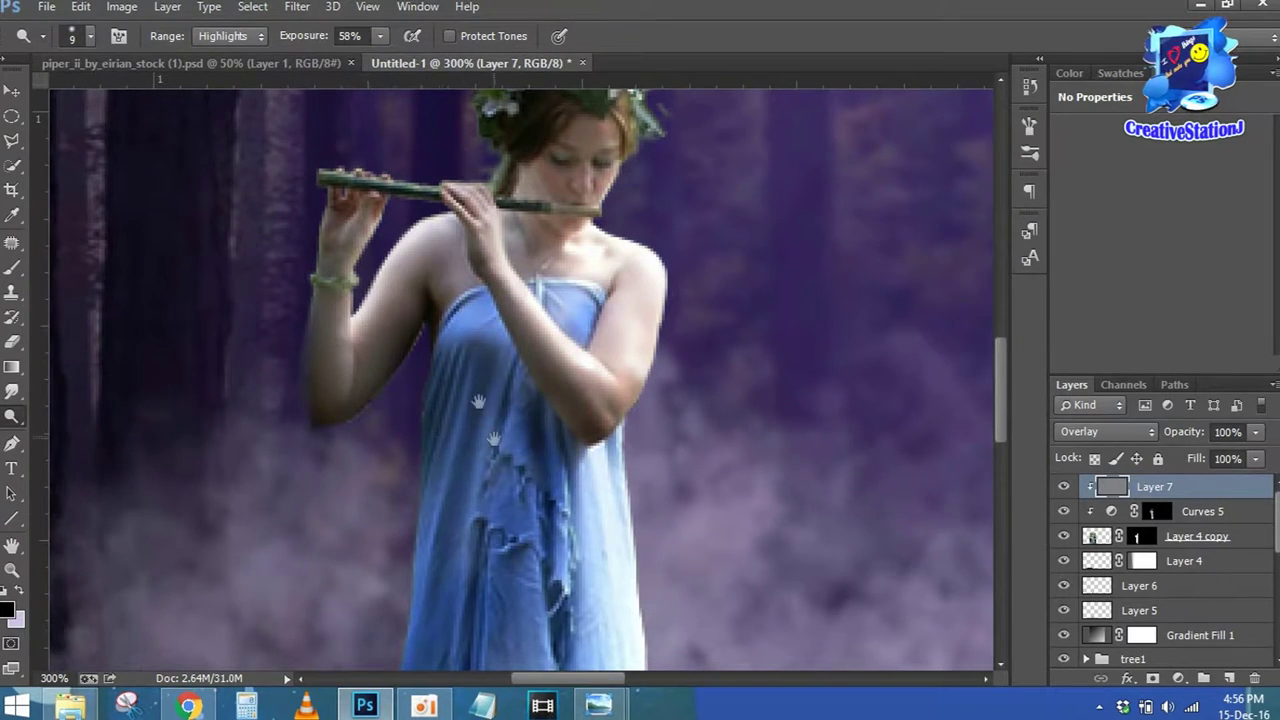
Dodge highlights along the arm edge, dress folds, both dress sides and the bare feet
{"action": "left_click_drag", "start_coordinate": [493, 437], "coordinate": [458, 272]}
{"action": "left_click_drag", "start_coordinate": [543, 238], "coordinate": [581, 280]}
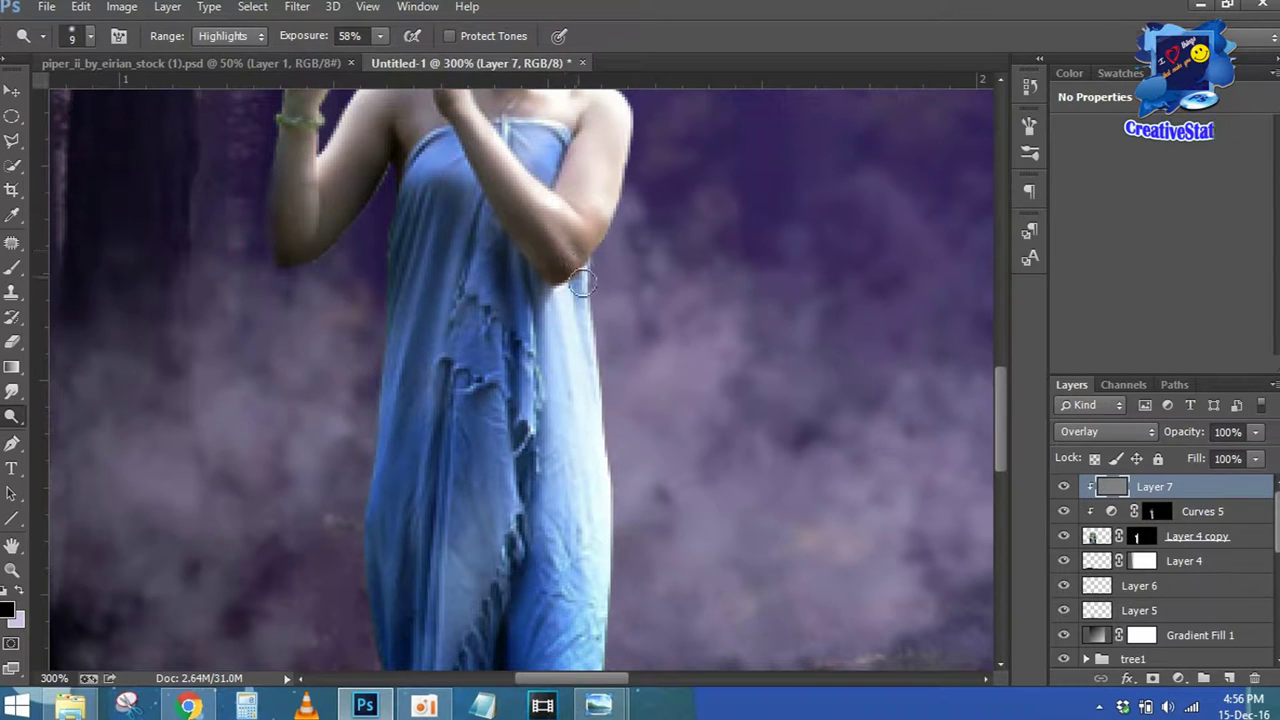
{"action": "mouse_move", "coordinate": [485, 292]}
{"action": "left_mouse_down"}
{"action": "mouse_move", "coordinate": [471, 394]}
{"action": "mouse_move", "coordinate": [508, 523]}
{"action": "mouse_move", "coordinate": [457, 623]}
{"action": "left_mouse_up"}
{"action": "scroll", "coordinate": [437, 136], "scroll_direction": "down", "scroll_amount": 3}
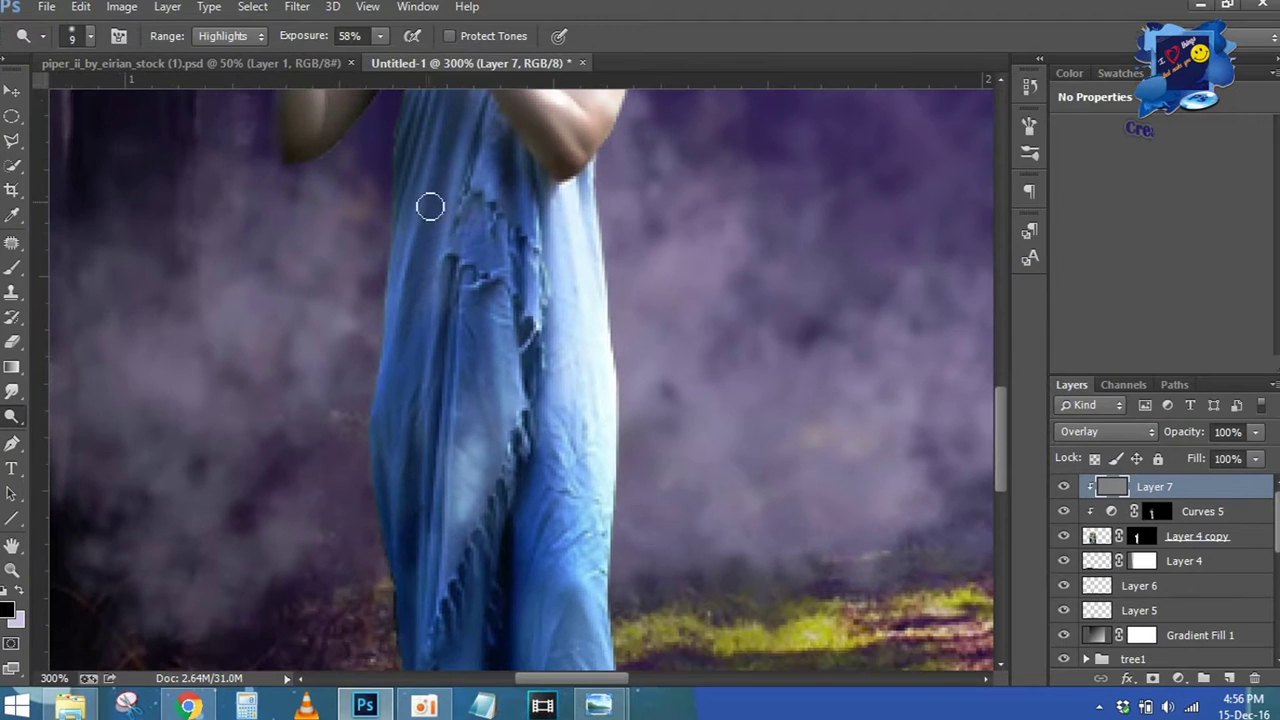
{"action": "mouse_move", "coordinate": [437, 172]}
{"action": "left_mouse_down"}
{"action": "mouse_move", "coordinate": [466, 152]}
{"action": "mouse_move", "coordinate": [446, 398]}
{"action": "left_mouse_up"}
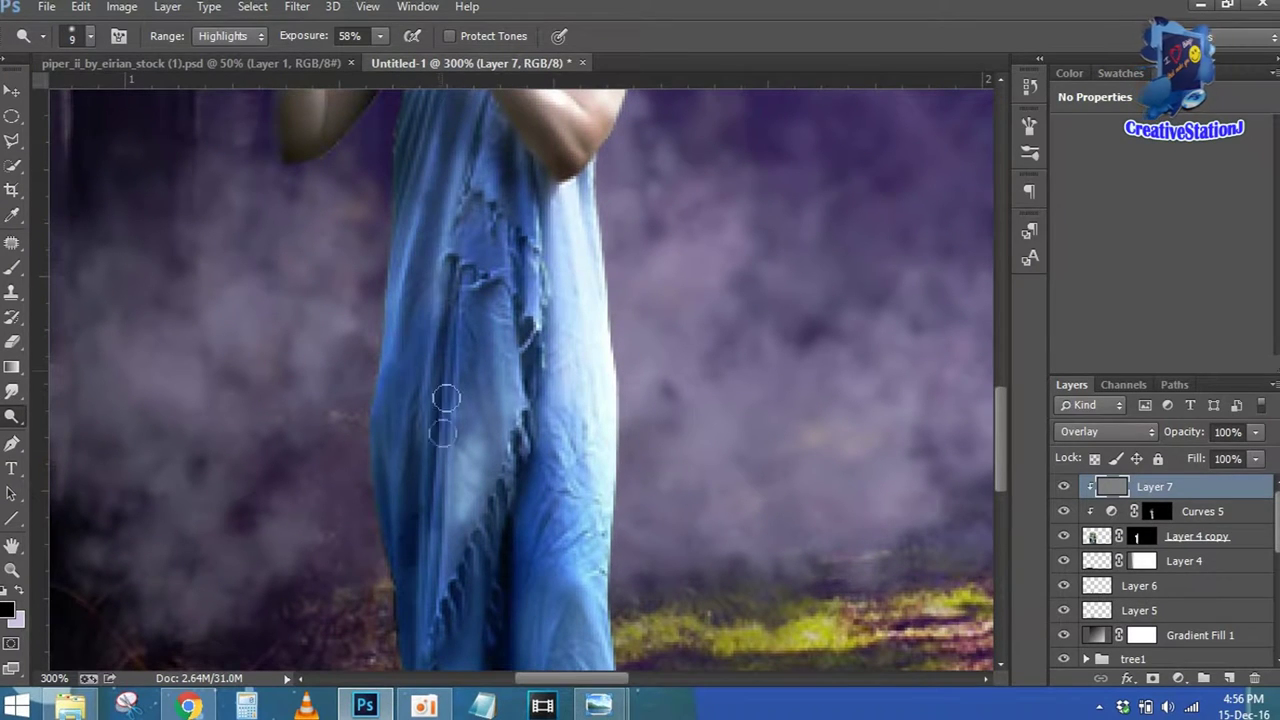
{"action": "scroll", "coordinate": [586, 343], "scroll_direction": "down", "scroll_amount": 5}
{"action": "left_click_drag", "start_coordinate": [586, 343], "coordinate": [591, 500]}
{"action": "scroll", "coordinate": [588, 337], "scroll_direction": "down", "scroll_amount": 1}
{"action": "scroll", "coordinate": [588, 337], "scroll_direction": "down", "scroll_amount": 5}
{"action": "left_click_drag", "start_coordinate": [580, 331], "coordinate": [541, 420]}
{"action": "mouse_move", "coordinate": [608, 495]}
{"action": "left_mouse_down"}
{"action": "mouse_move", "coordinate": [600, 543]}
{"action": "mouse_move", "coordinate": [624, 625]}
{"action": "left_mouse_up"}
{"action": "mouse_move", "coordinate": [513, 505]}
{"action": "left_mouse_down"}
{"action": "mouse_move", "coordinate": [489, 366]}
{"action": "mouse_move", "coordinate": [460, 394]}
{"action": "mouse_move", "coordinate": [446, 449]}
{"action": "mouse_move", "coordinate": [452, 380]}
{"action": "left_mouse_up"}
Brighten the waist folds, then reset dodge exposure to 100% with a size-3 brush
{"action": "scroll", "coordinate": [491, 391], "scroll_direction": "up", "scroll_amount": 5}
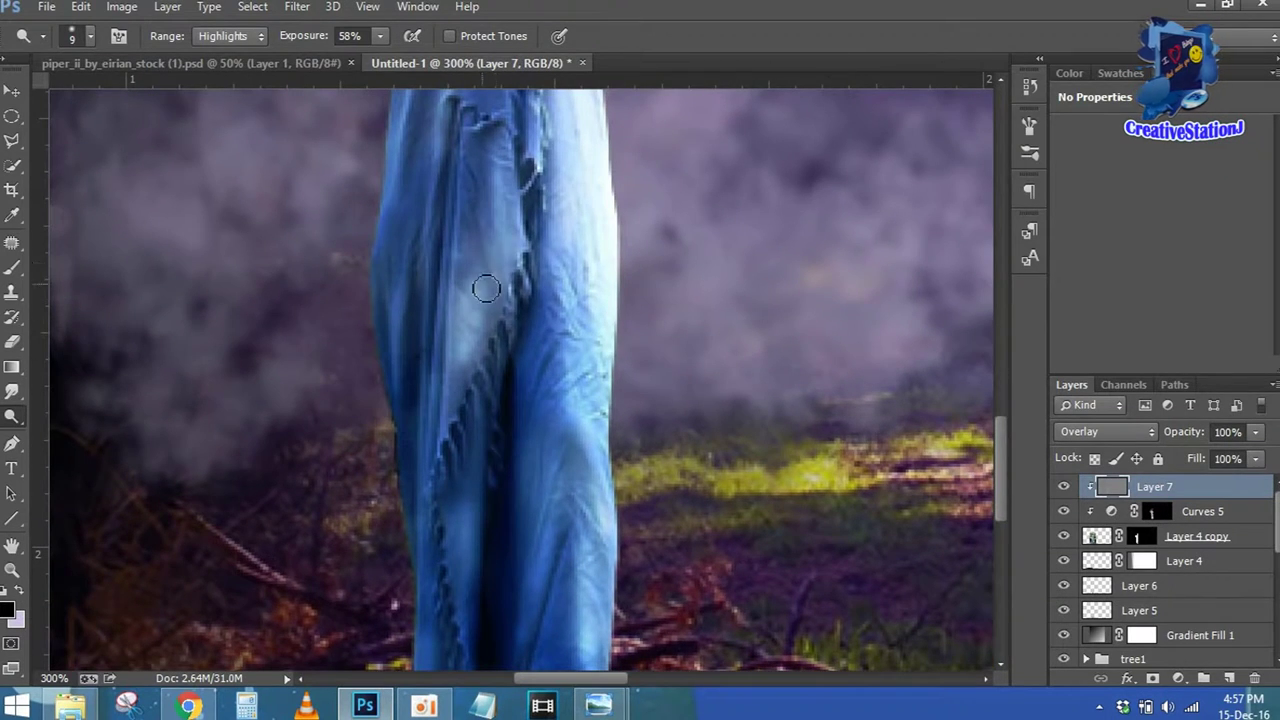
{"action": "left_click_drag", "start_coordinate": [486, 286], "coordinate": [480, 438]}
{"action": "mouse_move", "coordinate": [482, 262]}
{"action": "left_mouse_down"}
{"action": "mouse_move", "coordinate": [522, 212]}
{"action": "mouse_move", "coordinate": [583, 219]}
{"action": "left_mouse_up"}
{"action": "left_click_drag", "start_coordinate": [295, 37], "coordinate": [340, 37]}
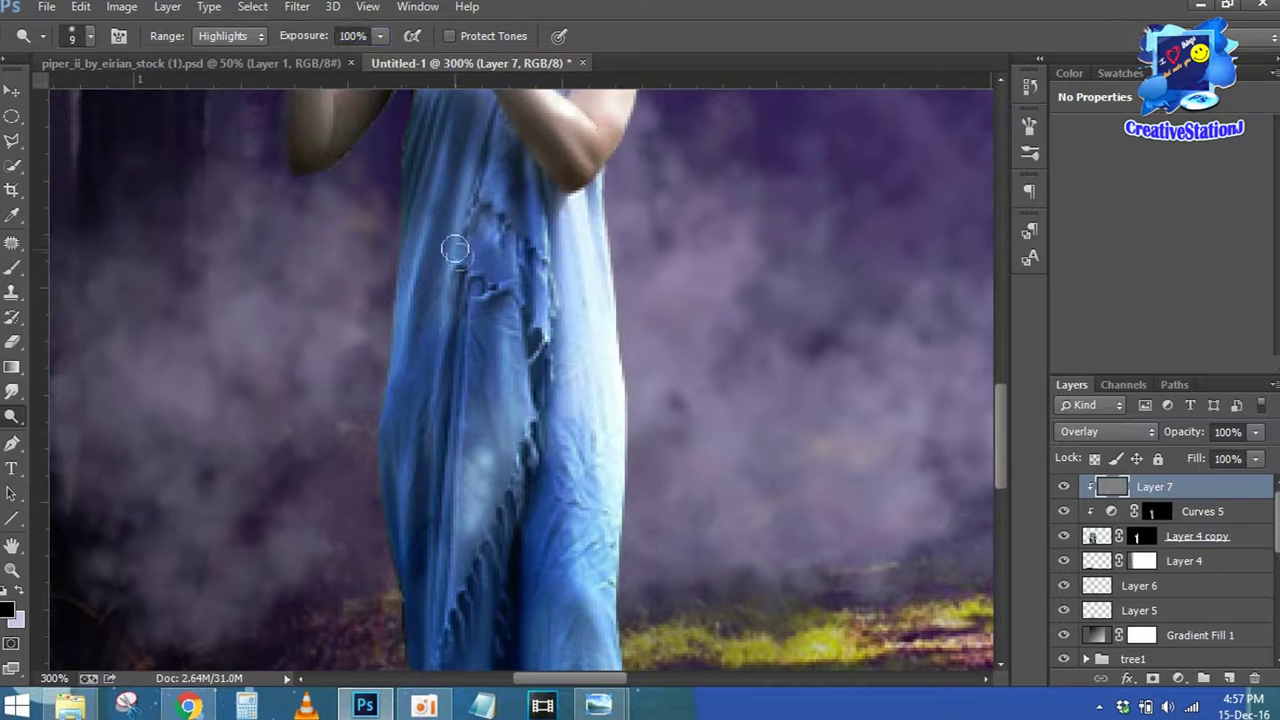
{"action": "key", "text": "bracketleft"}
{"action": "key", "text": "bracketleft"}
{"action": "key", "text": "bracketleft"}
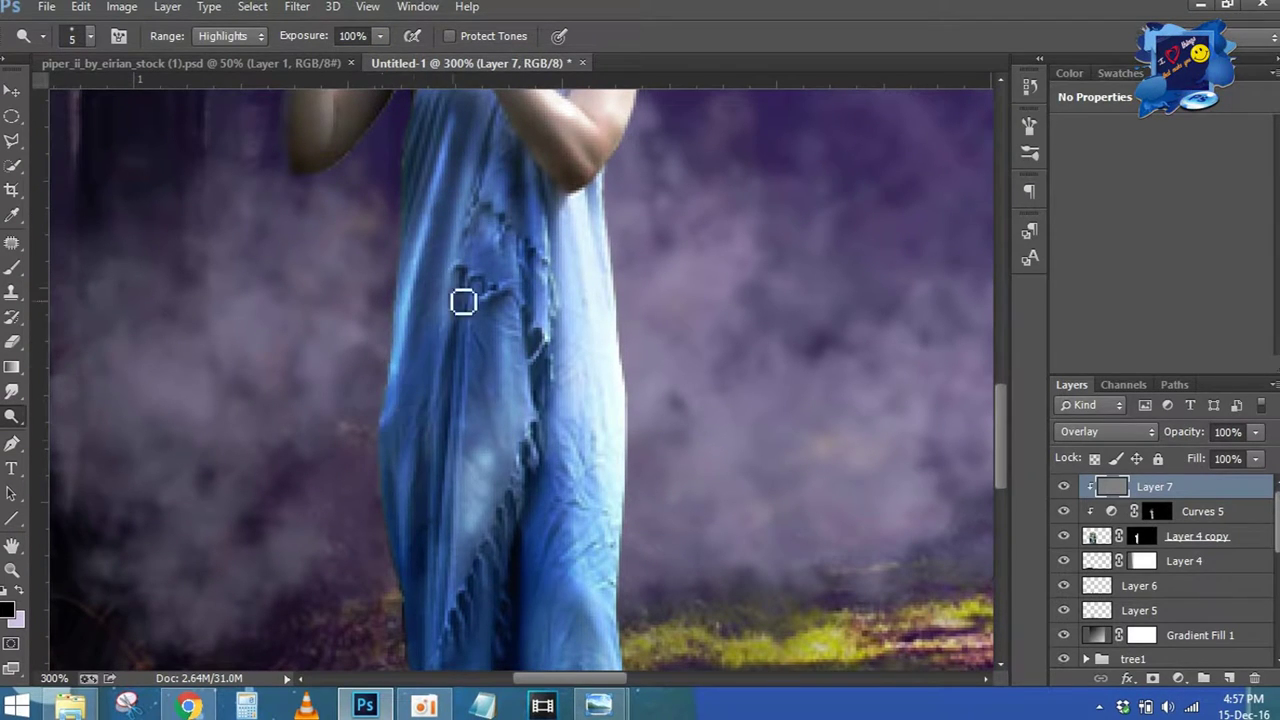
{"action": "key", "text": "bracketleft"}
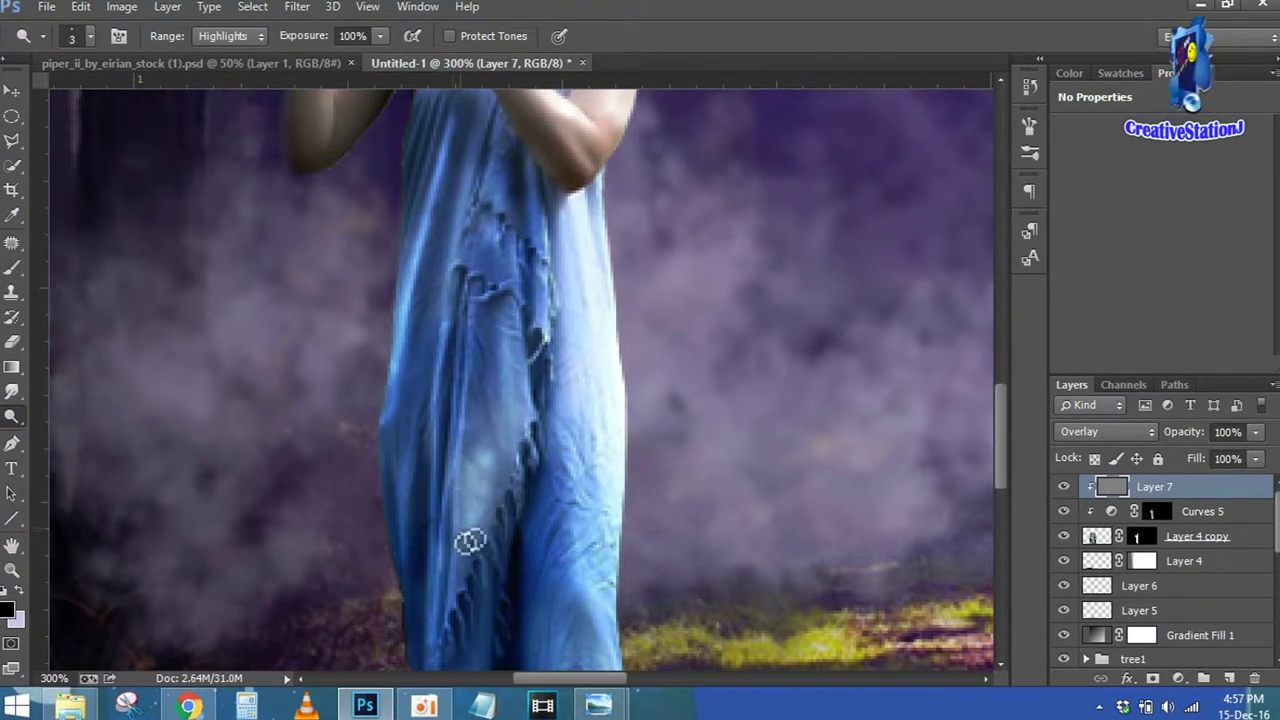
{"action": "left_click_drag", "start_coordinate": [392, 614], "coordinate": [429, 334]}
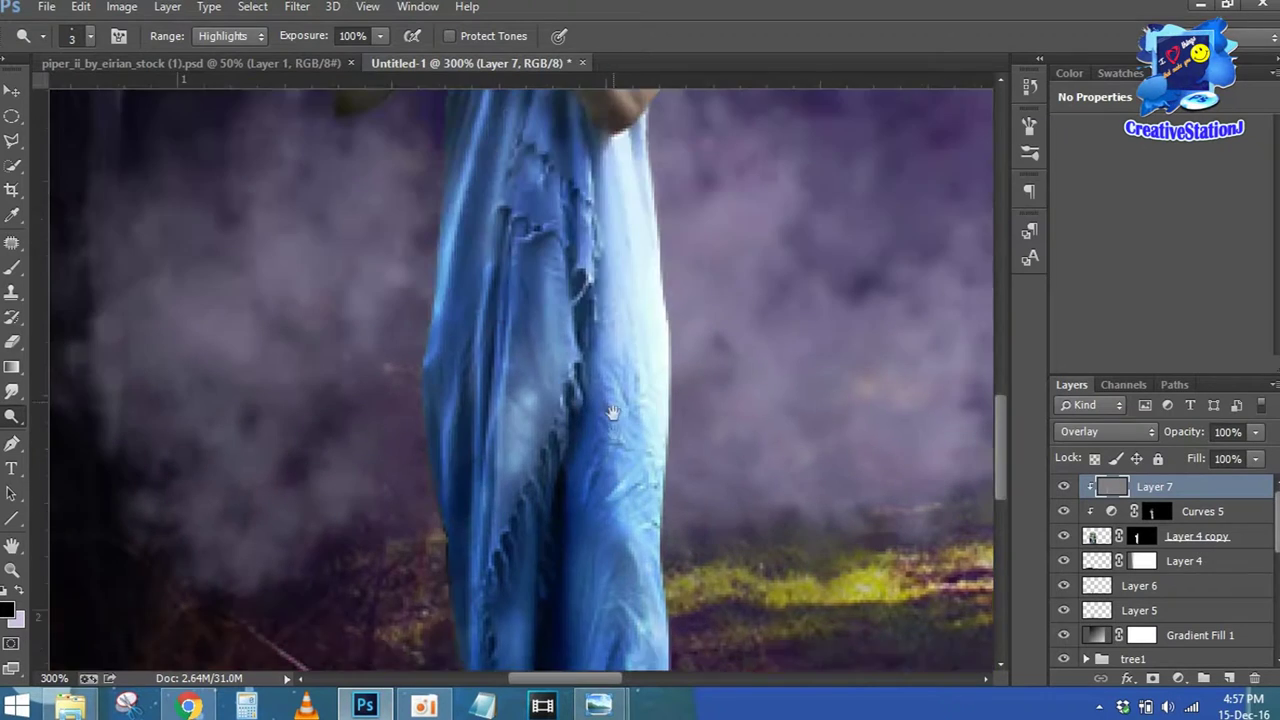
{"action": "left_click_drag", "start_coordinate": [630, 225], "coordinate": [610, 495]}
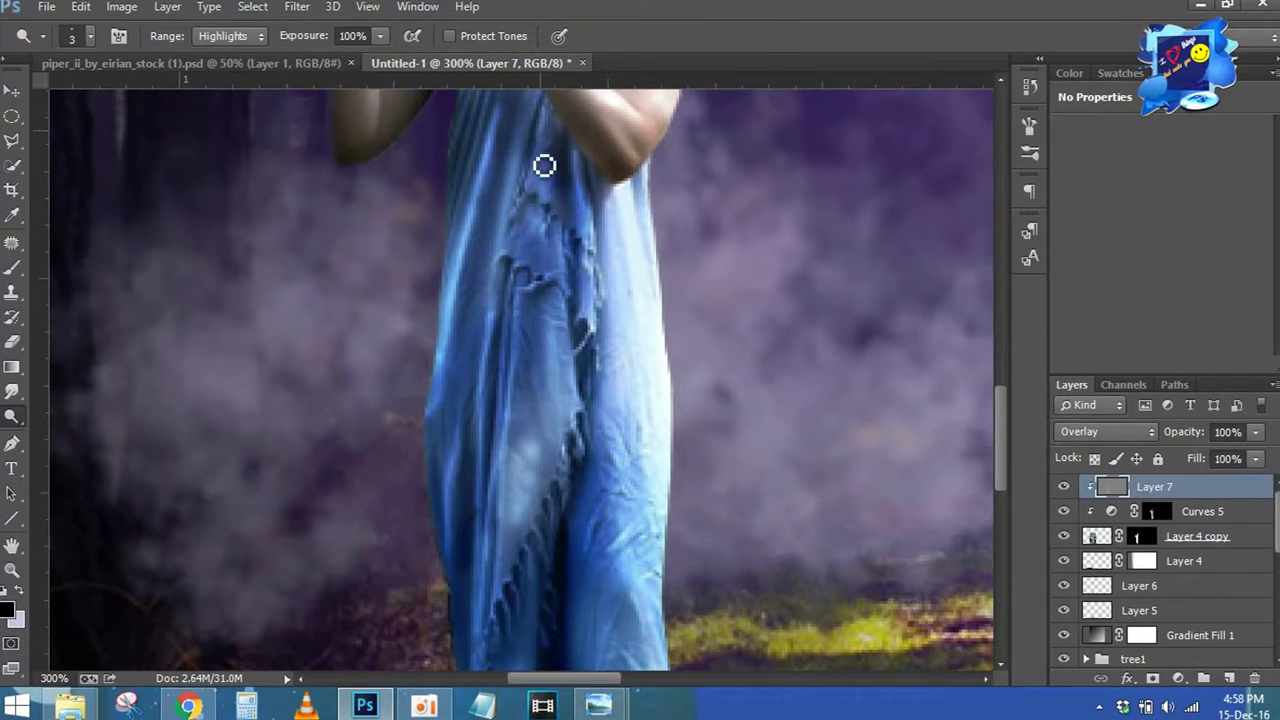
{"action": "scroll", "coordinate": [655, 291], "scroll_direction": "up", "scroll_amount": 5}
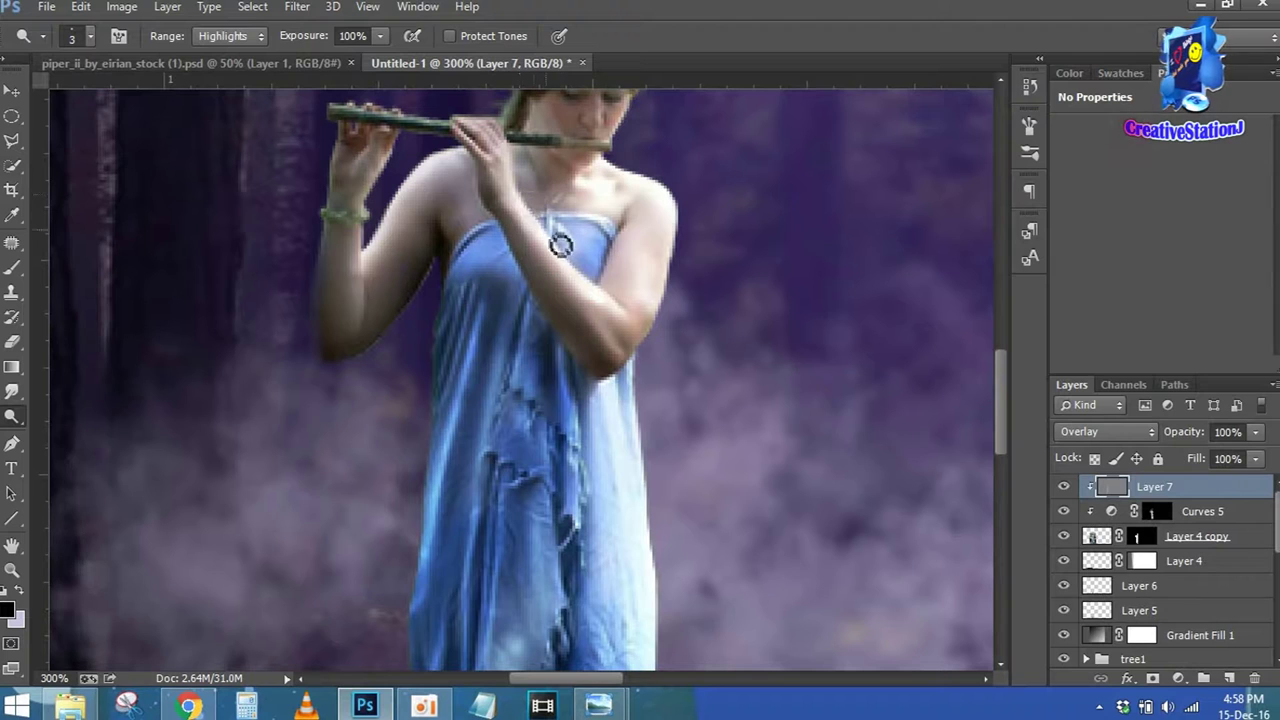
{"action": "key", "text": "ctrl+0"}
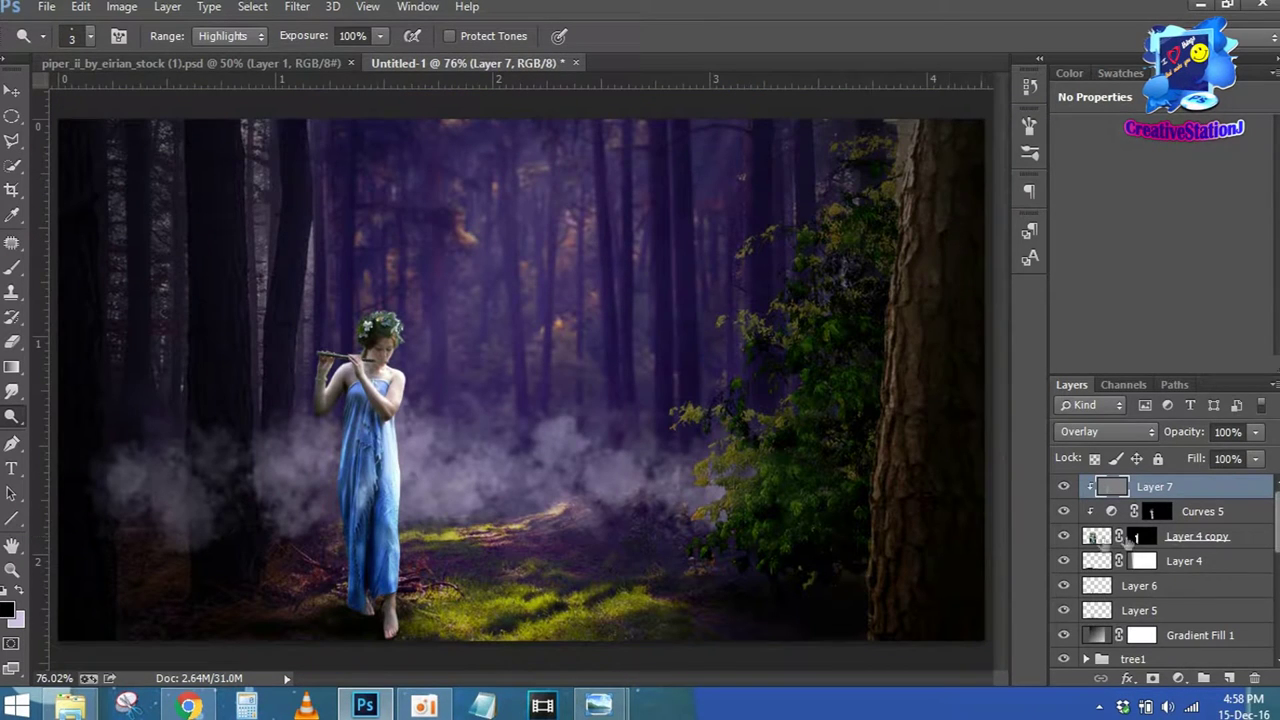
Add a Color Balance adjustment with midtones Cyan-Red -6, Magenta-Green -4, Yellow-Blue +3
{"action": "left_click", "coordinate": [1178, 678]}
{"action": "left_click", "coordinate": [1157, 463]}
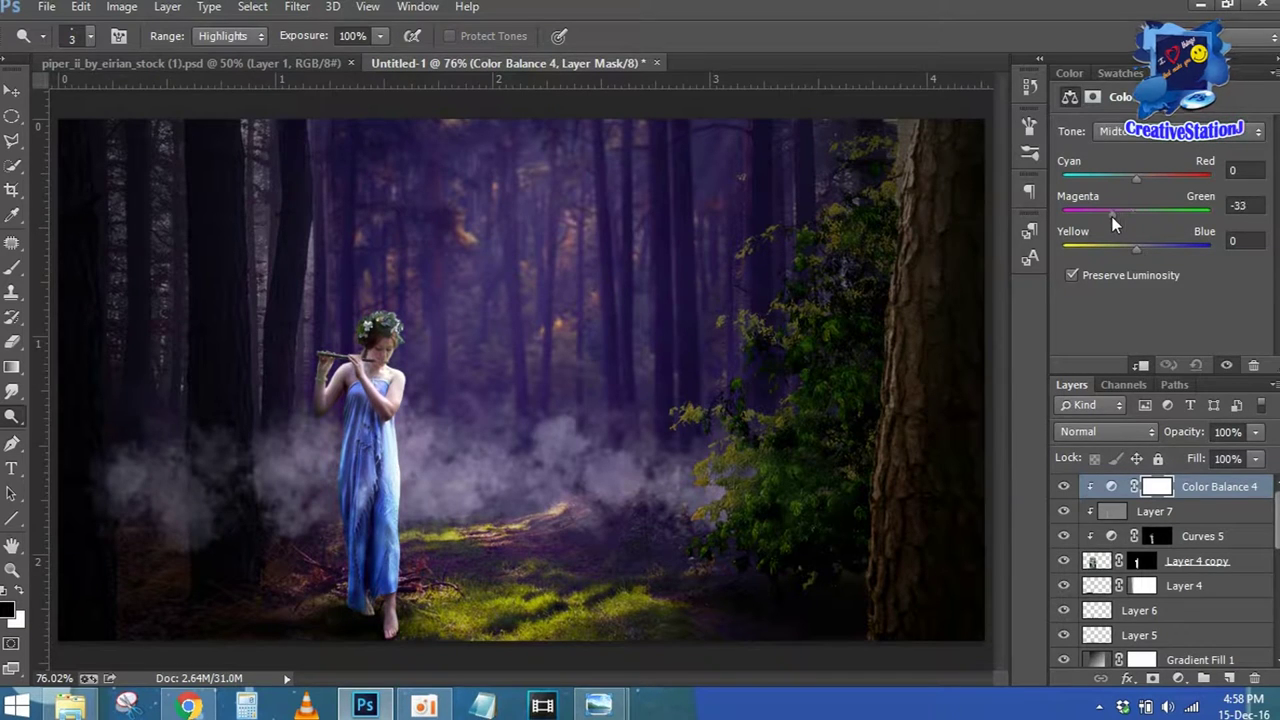
{"action": "left_click_drag", "start_coordinate": [1136, 248], "coordinate": [1127, 248]}
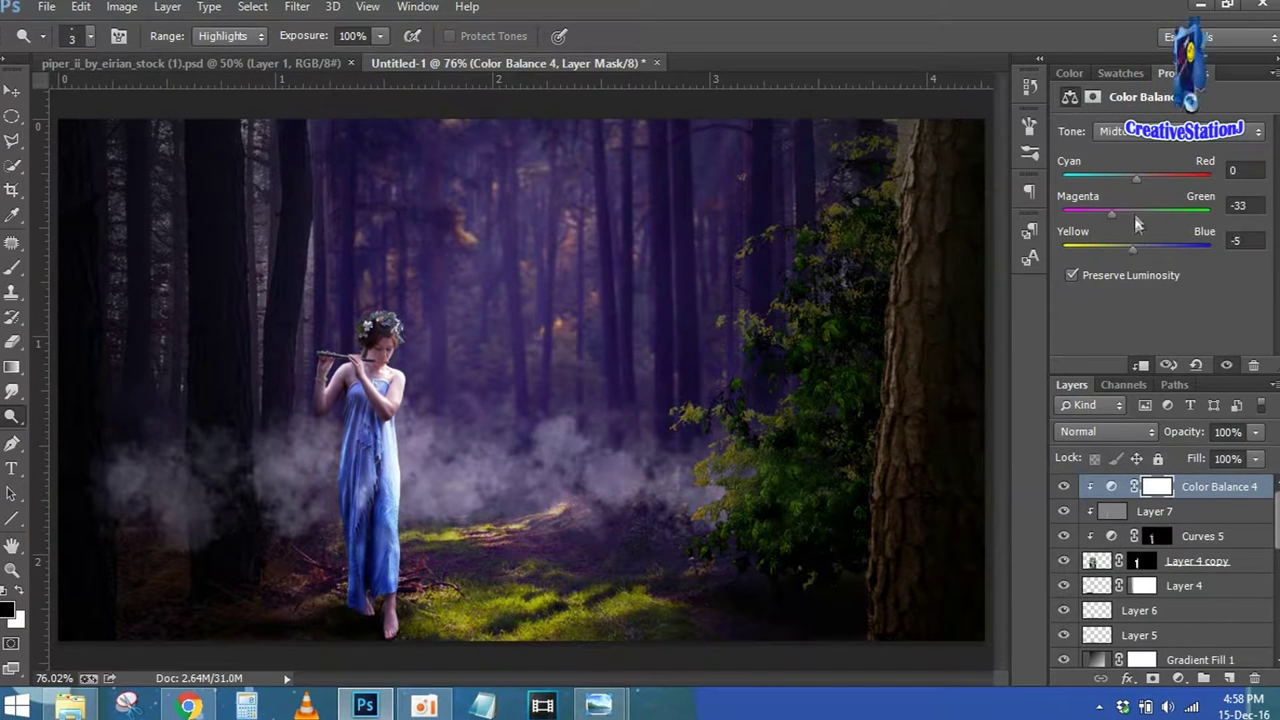
{"action": "left_click_drag", "start_coordinate": [1189, 177], "coordinate": [1143, 172]}
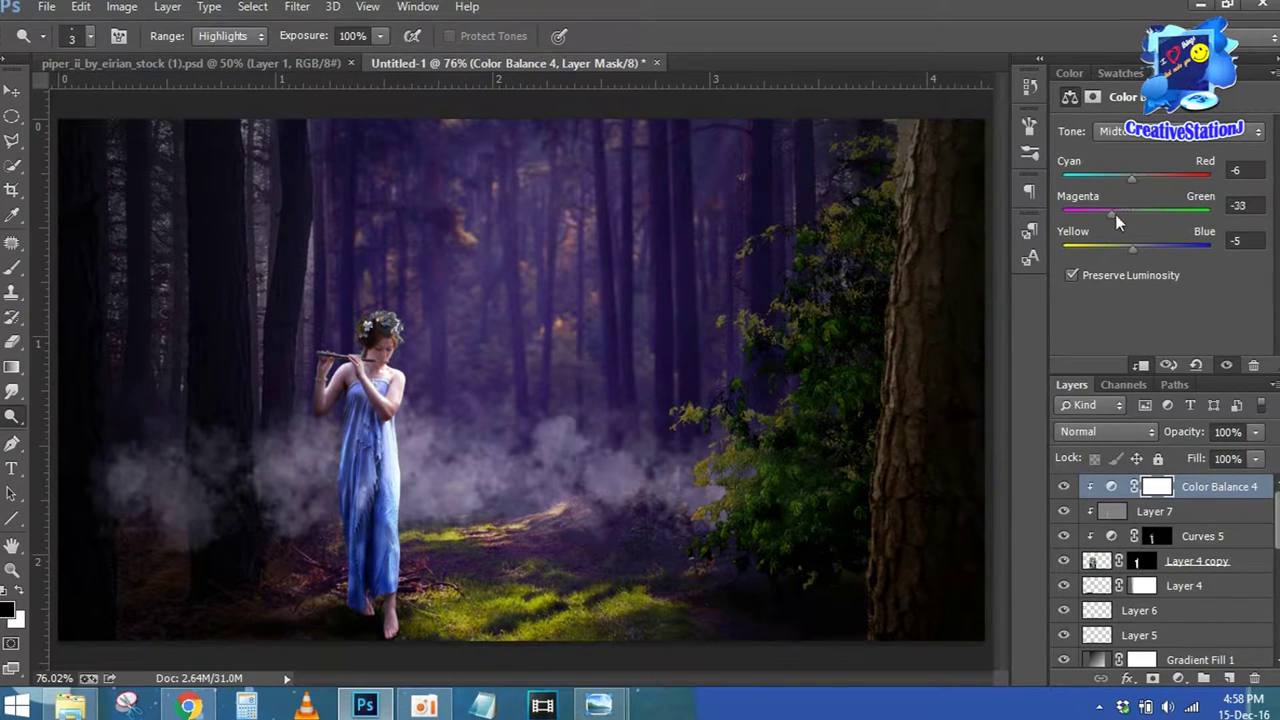
{"action": "mouse_move", "coordinate": [1113, 214]}
{"action": "left_mouse_down"}
{"action": "mouse_move", "coordinate": [1133, 213]}
{"action": "mouse_move", "coordinate": [1139, 248]}
{"action": "left_mouse_up"}
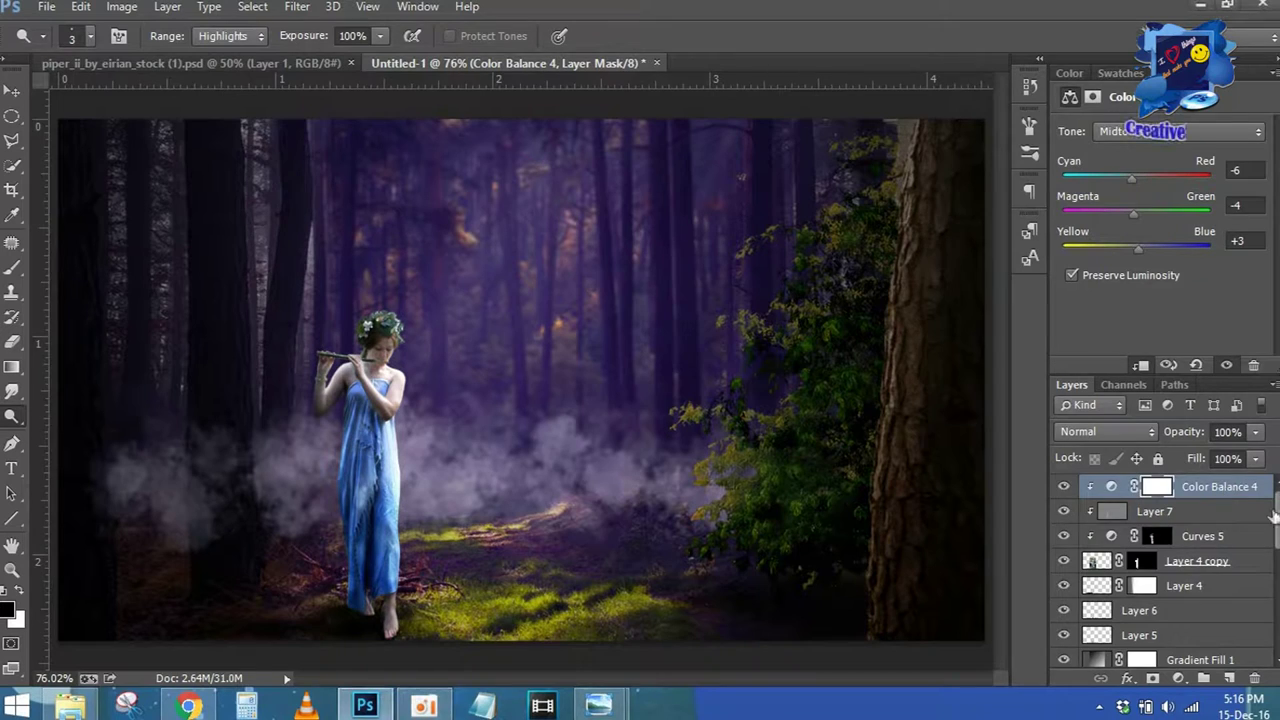
{"action": "scroll", "coordinate": [1224, 540], "scroll_direction": "down", "scroll_amount": 2}
{"action": "scroll", "coordinate": [1224, 540], "scroll_direction": "down", "scroll_amount": 2}
{"action": "scroll", "coordinate": [1224, 540], "scroll_direction": "up", "scroll_amount": 2}
{"action": "scroll", "coordinate": [1160, 570], "scroll_direction": "up", "scroll_amount": 3}
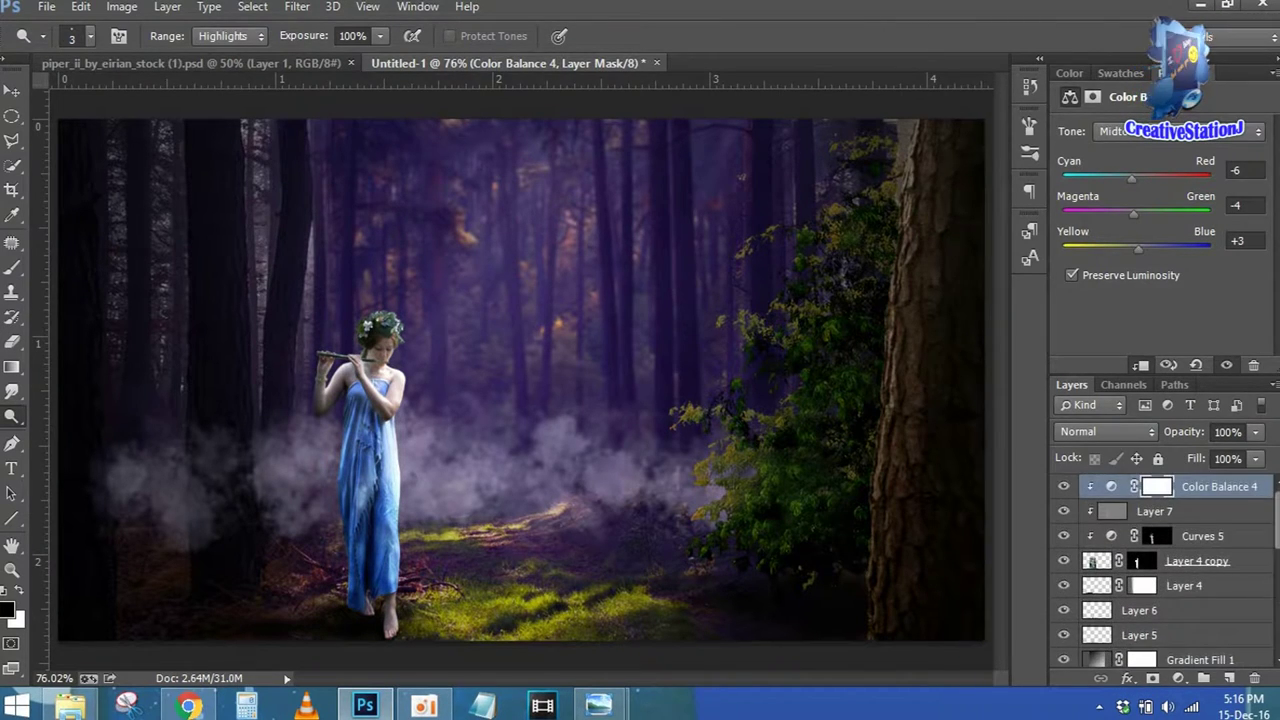
{"action": "left_click", "coordinate": [1124, 514]}
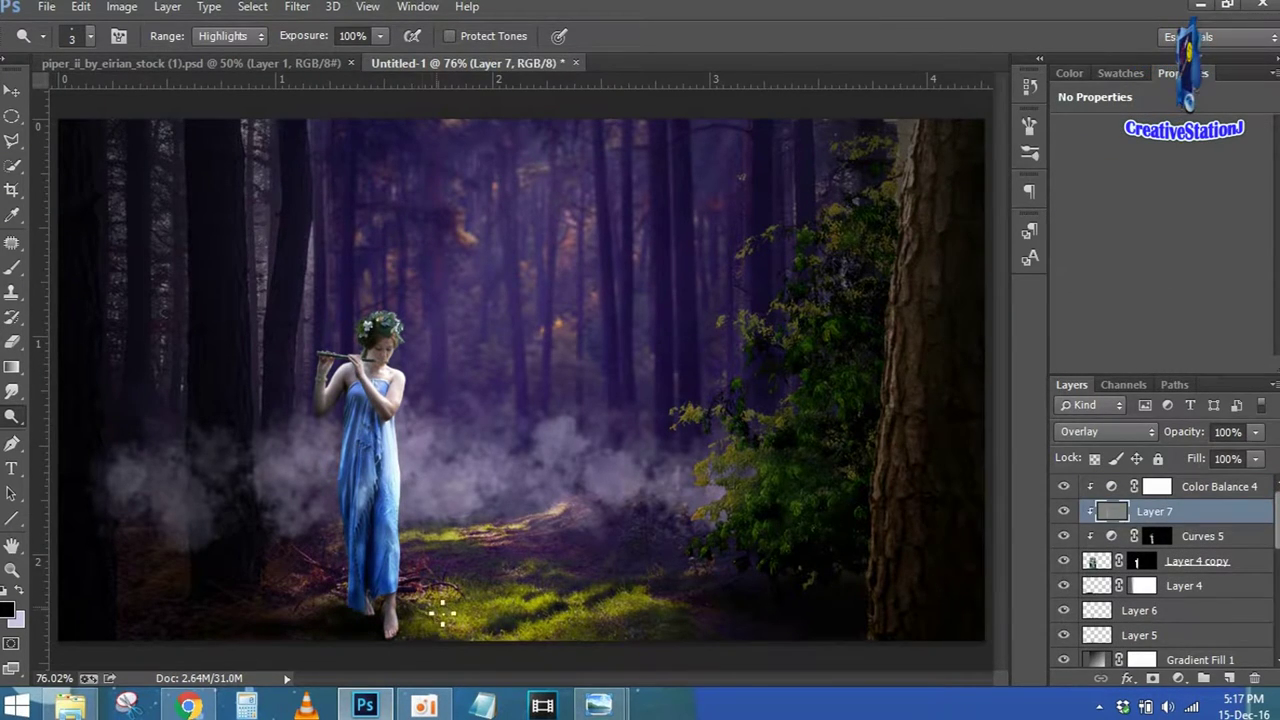
Add a new empty Layer 8 above Layer 7 for the shadow
{"action": "scroll", "coordinate": [441, 607], "scroll_direction": "up", "scroll_amount": 3}
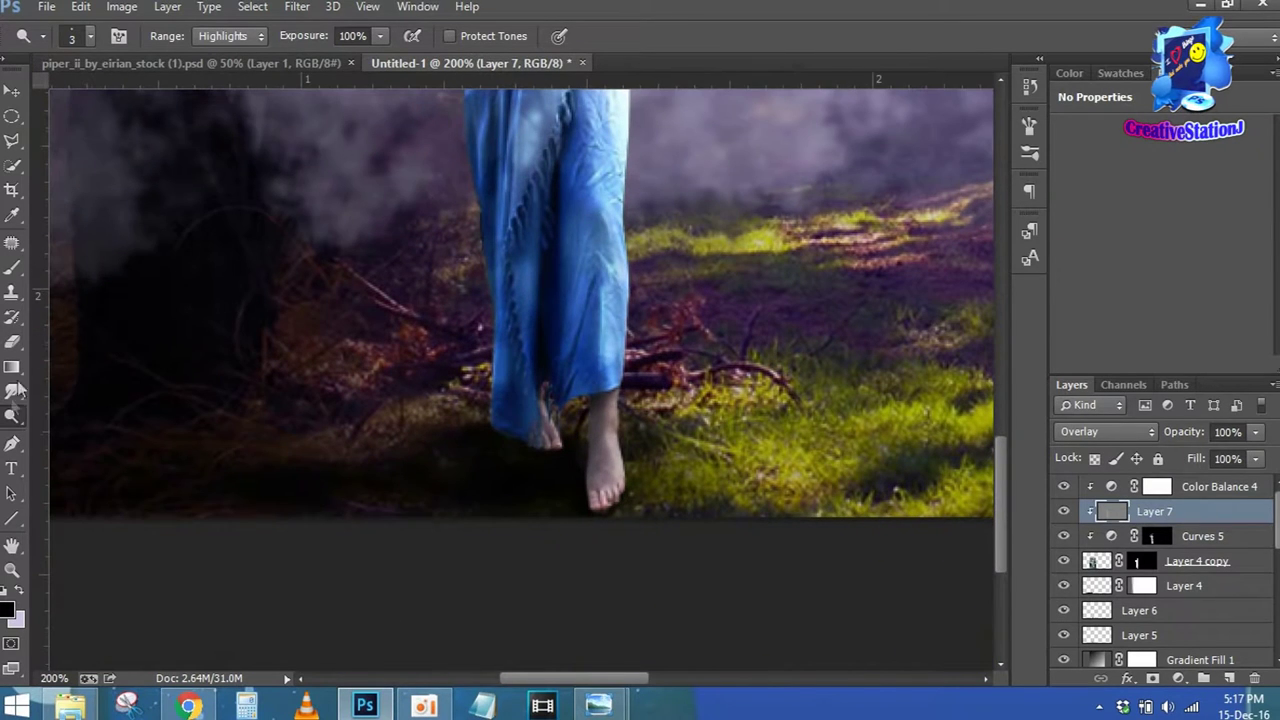
{"action": "left_click", "coordinate": [12, 417]}
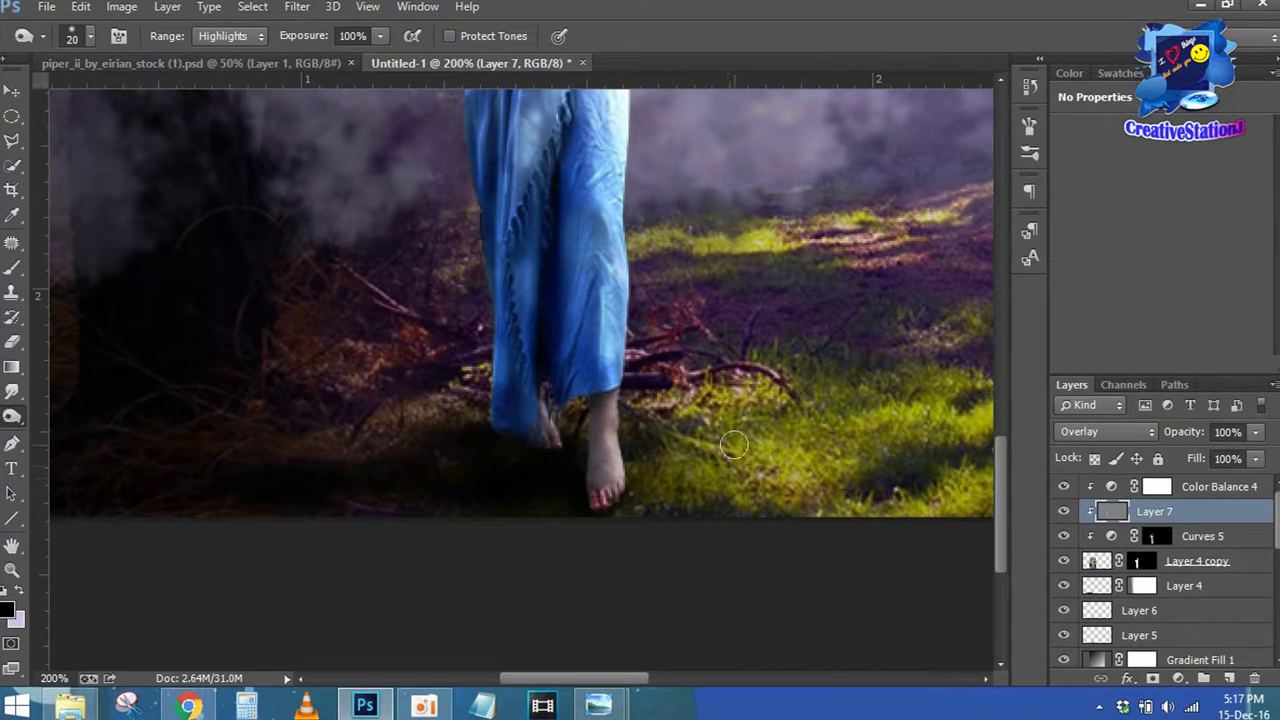
{"action": "key", "text": "ctrl+0"}
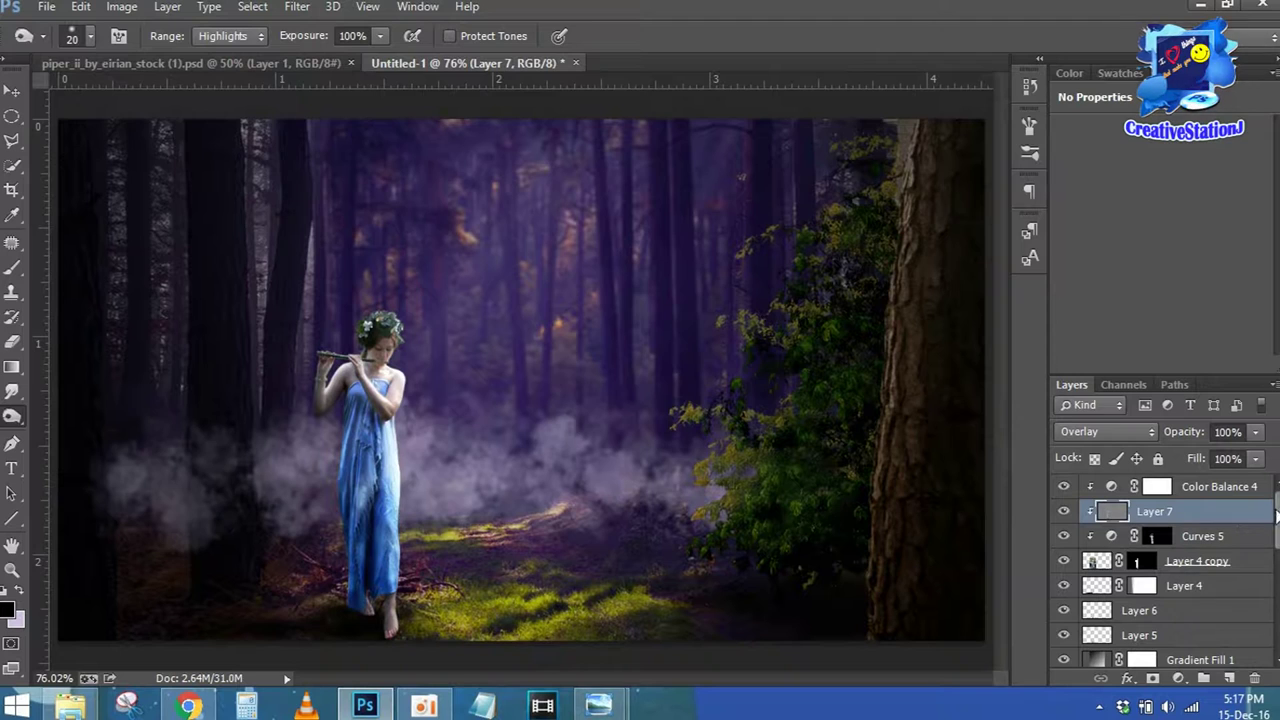
{"action": "left_click", "coordinate": [1210, 536]}
{"action": "left_click", "coordinate": [1205, 511]}
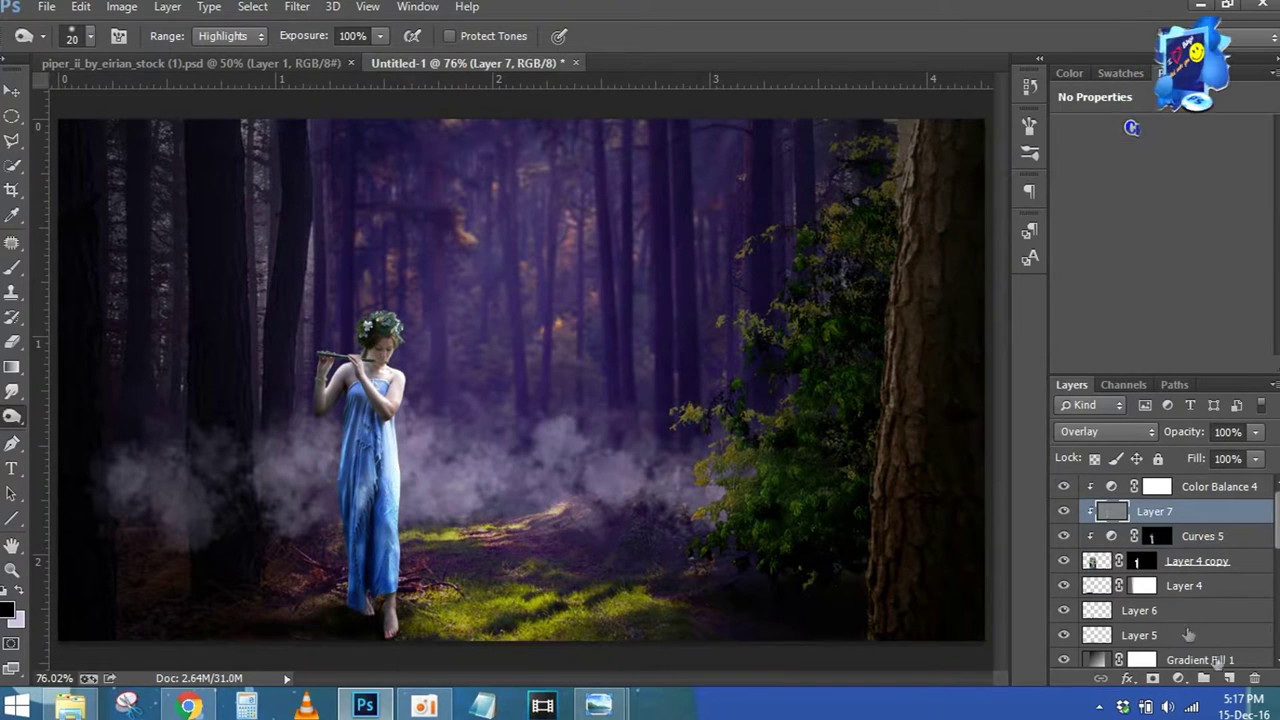
{"action": "left_click", "coordinate": [1229, 678]}
Paint a faint black shadow under the girl's feet at 200% zoom
{"action": "key", "text": "ctrl+plus"}
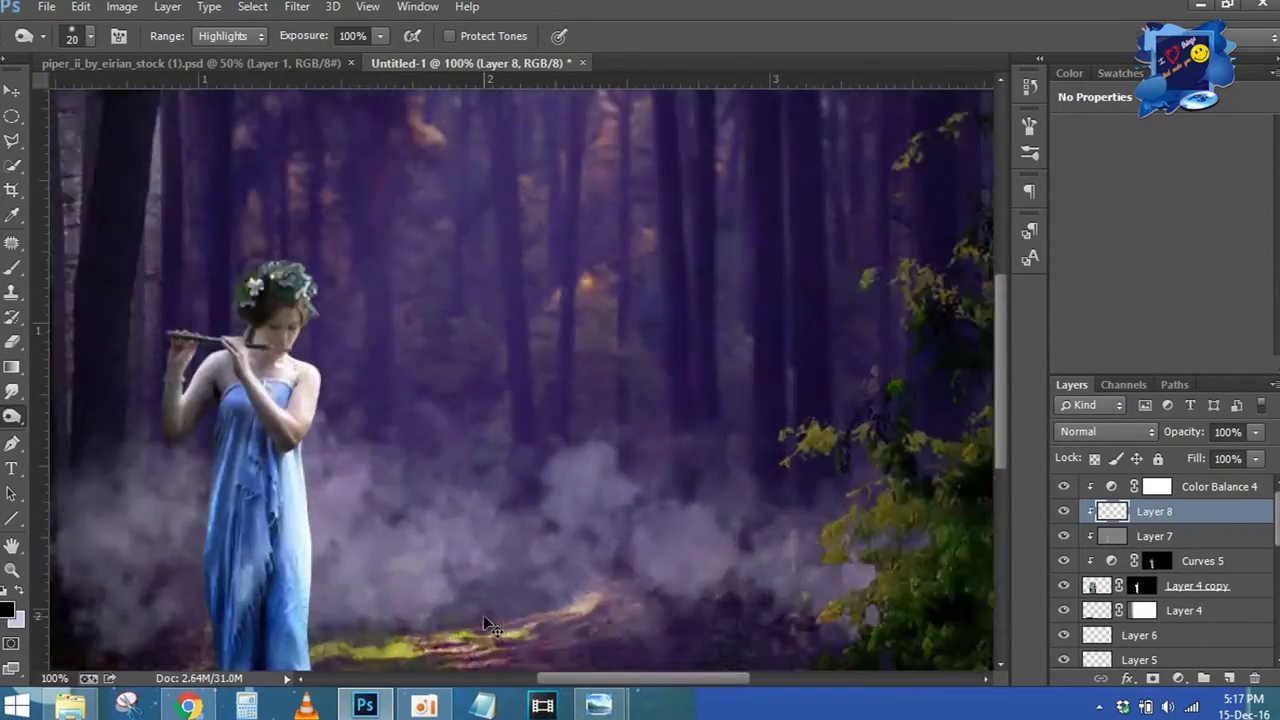
{"action": "key", "text": "ctrl+plus"}
{"action": "left_click_drag", "start_coordinate": [480, 203], "coordinate": [700, 80]}
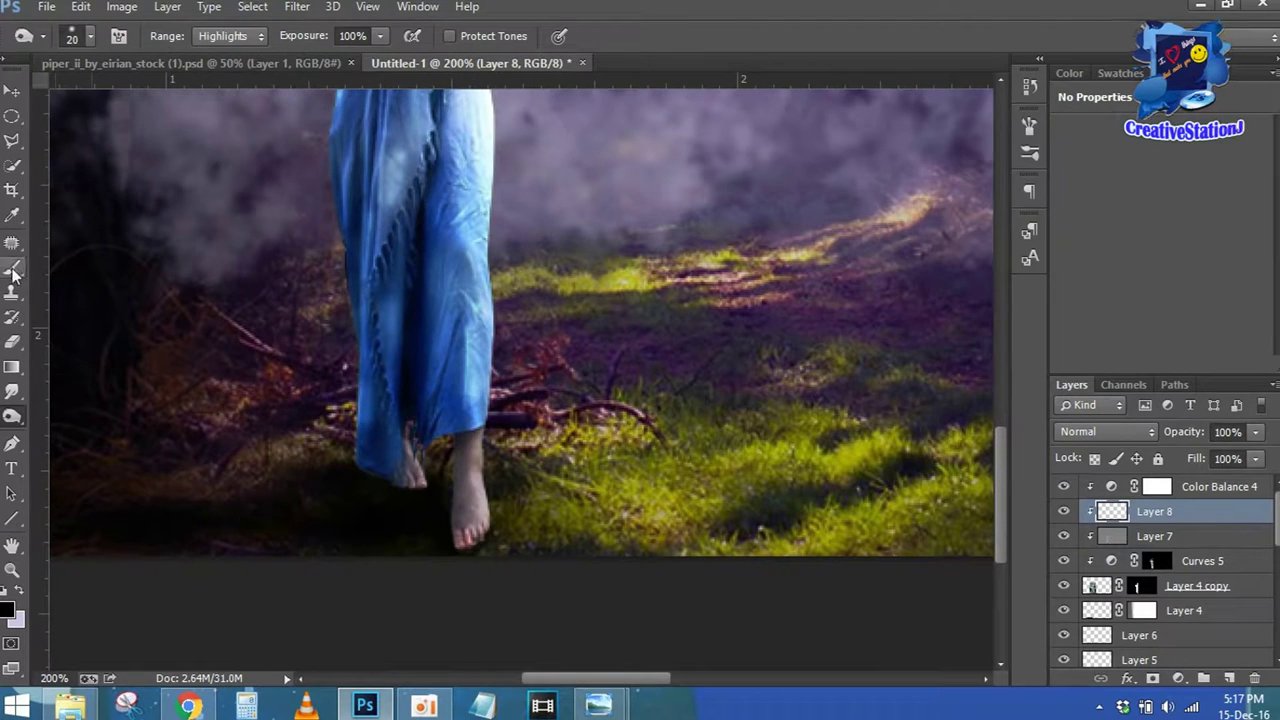
{"action": "key", "text": "b"}
{"action": "mouse_move", "coordinate": [474, 551]}
{"action": "left_mouse_down"}
{"action": "mouse_move", "coordinate": [403, 486]}
{"action": "mouse_move", "coordinate": [413, 497]}
{"action": "left_mouse_up"}
{"action": "key", "text": "ctrl+0"}
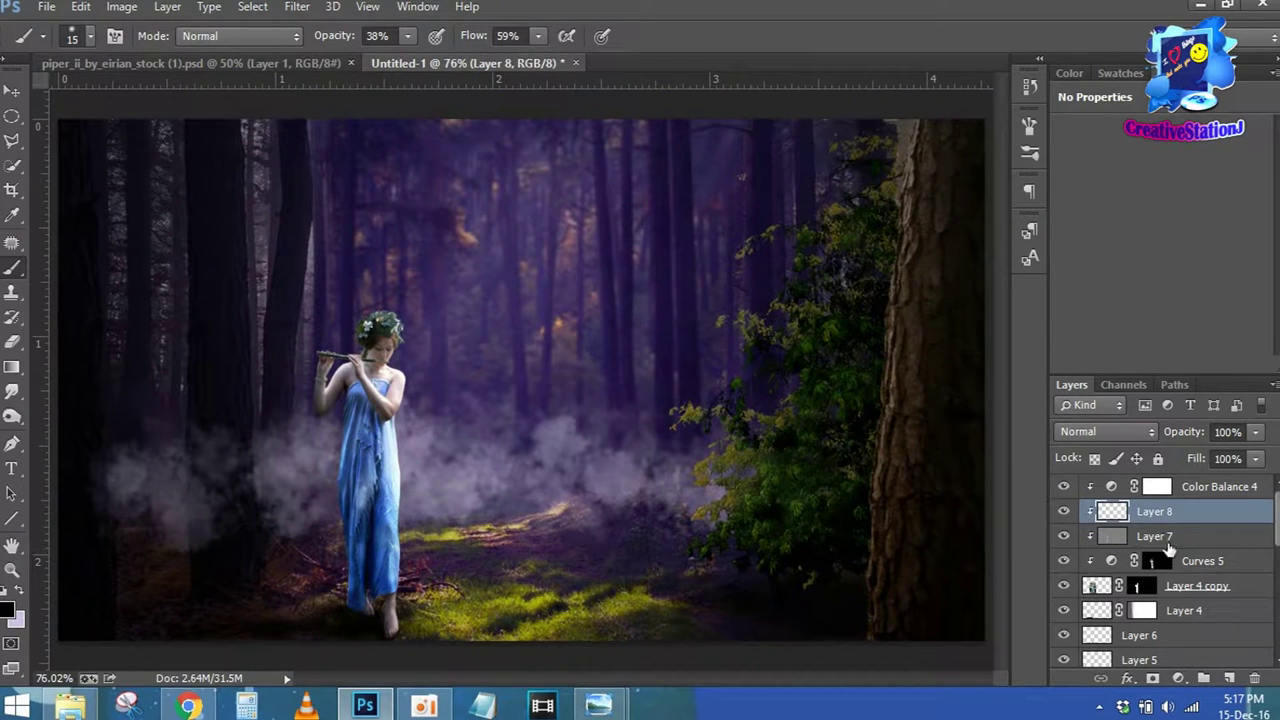
{"action": "left_click", "coordinate": [1215, 490]}
Add a Gradient Fill layer set to Radial style, Reversed, at 407% scale
{"action": "left_click", "coordinate": [1178, 678]}
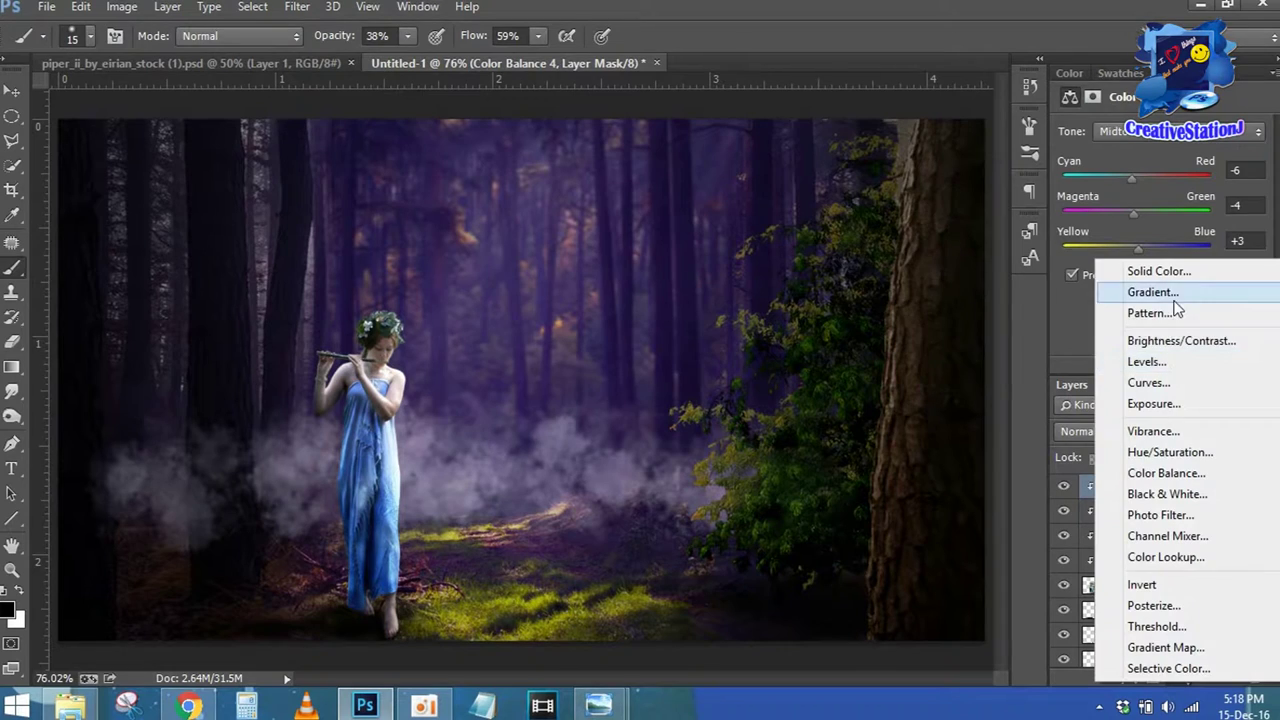
{"action": "left_click", "coordinate": [1160, 300]}
{"action": "left_click", "coordinate": [933, 246]}
{"action": "left_click", "coordinate": [890, 280]}
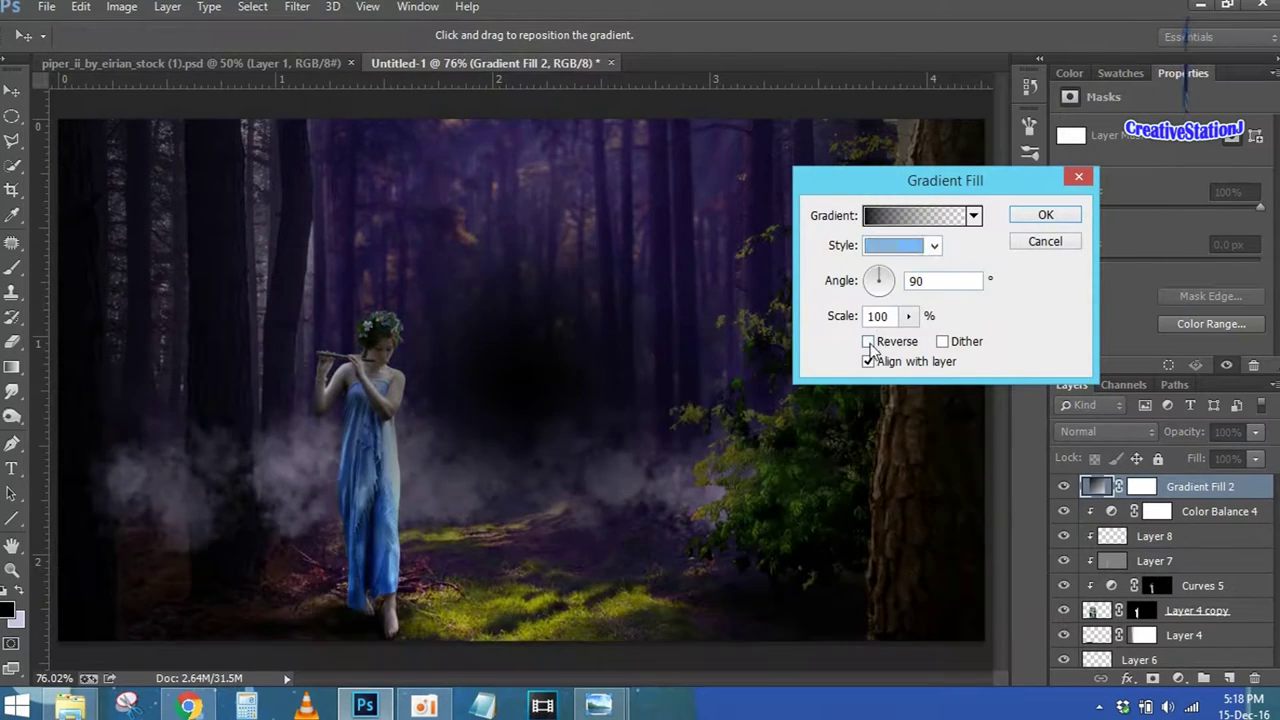
{"action": "left_click", "coordinate": [868, 341]}
{"action": "left_click", "coordinate": [908, 316]}
{"action": "left_click_drag", "start_coordinate": [908, 338], "coordinate": [940, 343]}
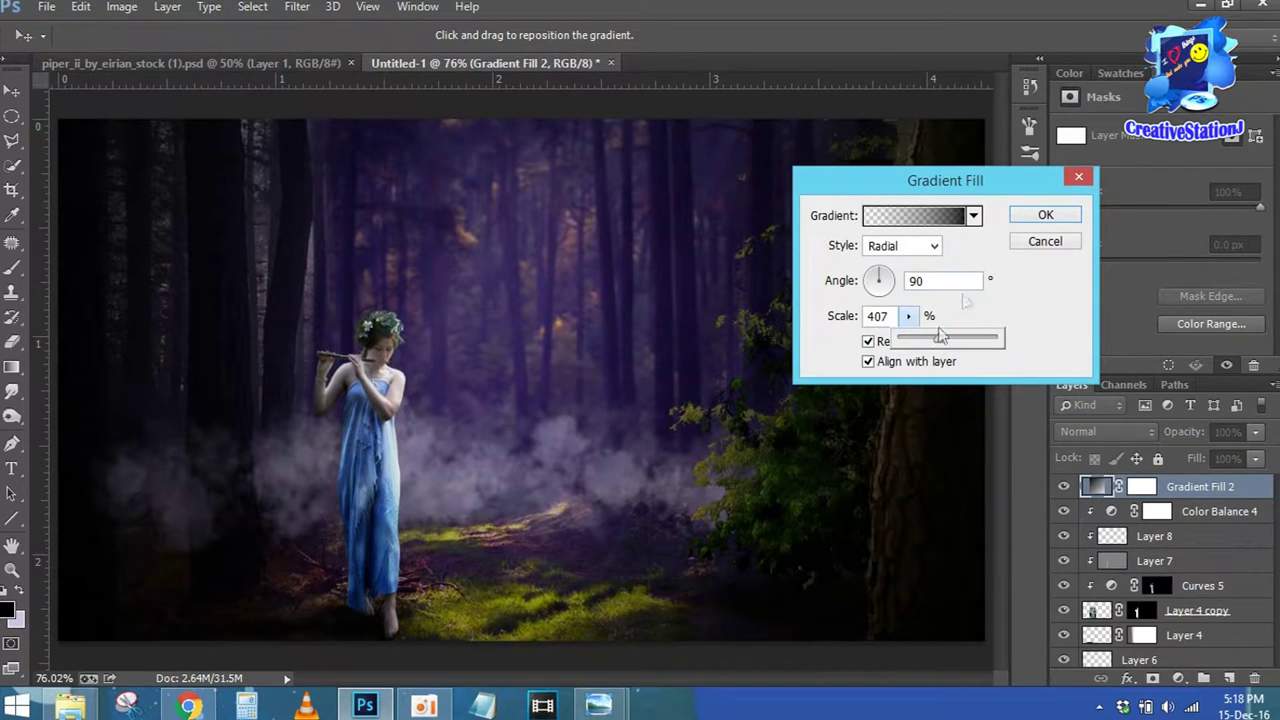
{"action": "left_click", "coordinate": [1040, 215]}
Shift the vignette left on canvas so the left side brightens, then open the stock image folder
{"action": "double_click", "coordinate": [1097, 487]}
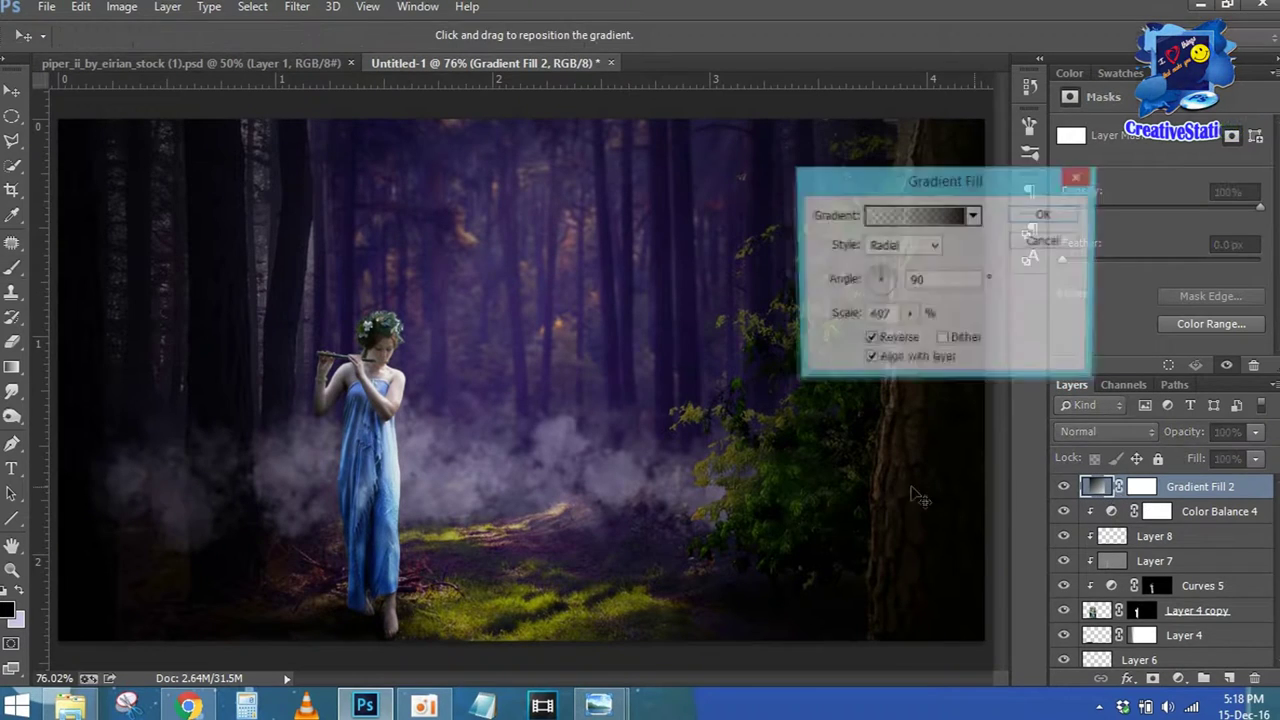
{"action": "left_click_drag", "start_coordinate": [640, 500], "coordinate": [537, 497]}
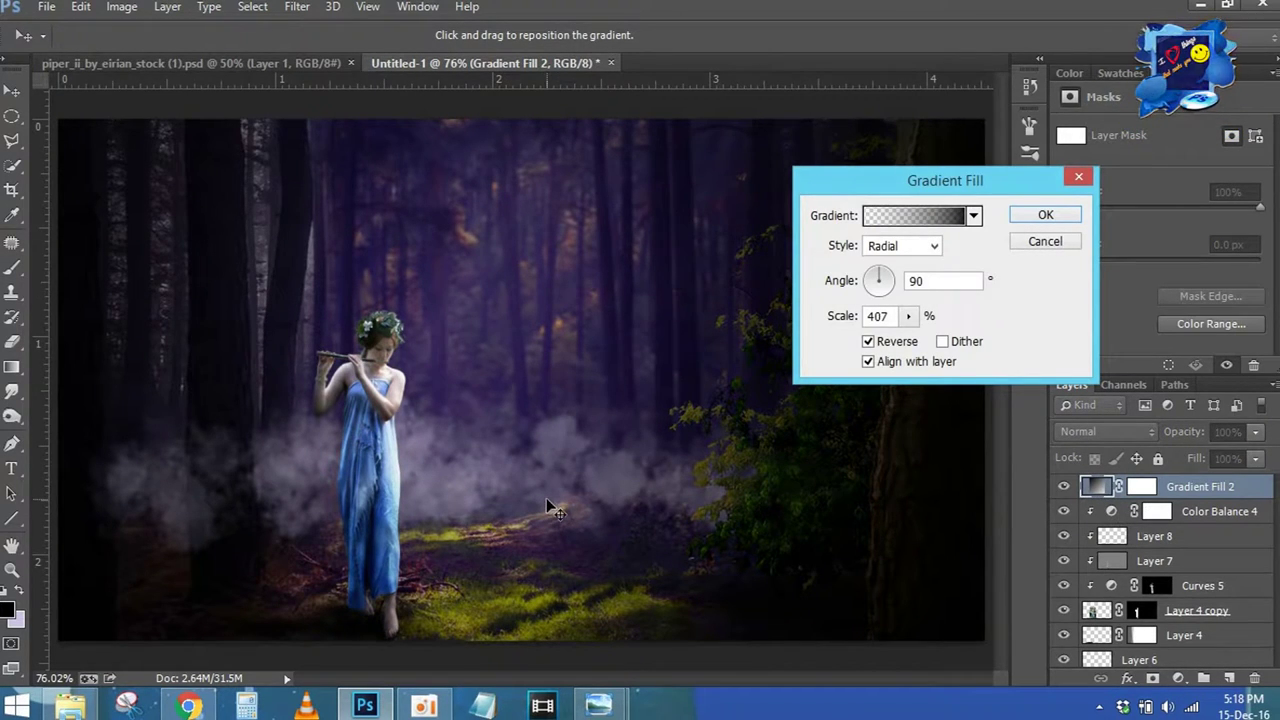
{"action": "left_click", "coordinate": [1020, 219]}
{"action": "key", "text": "b"}
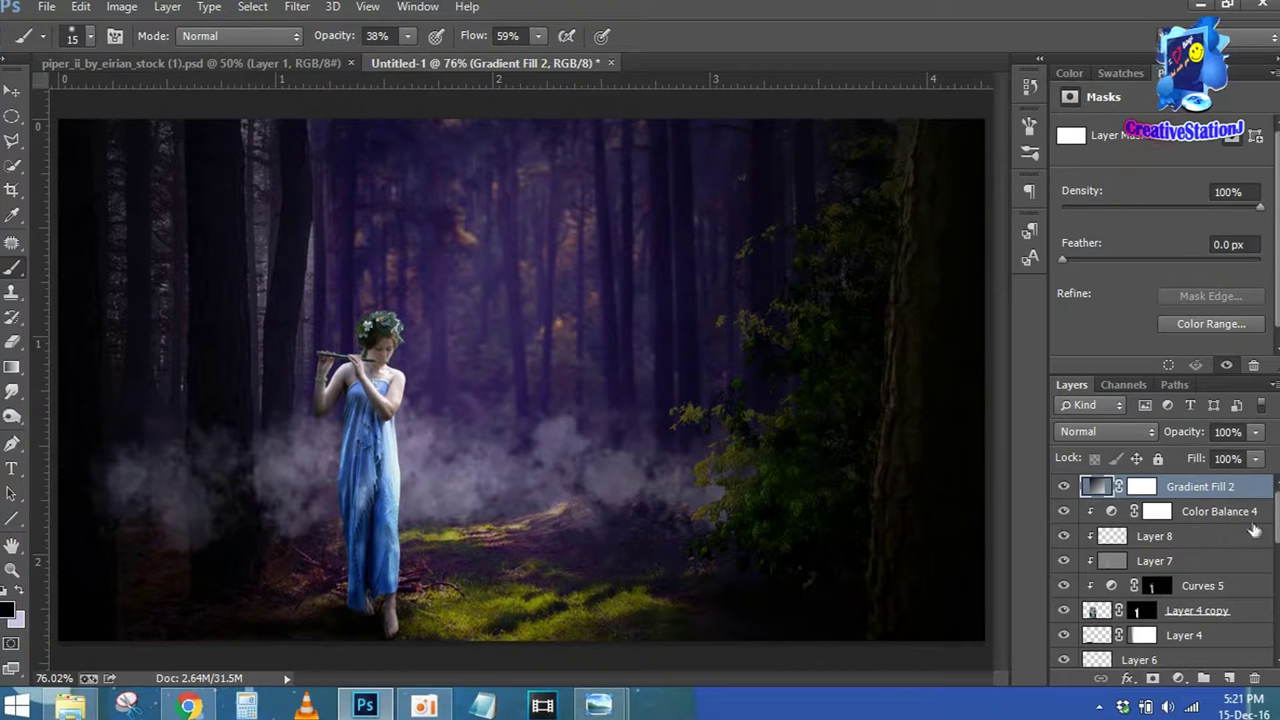
{"action": "left_click", "coordinate": [70, 706]}
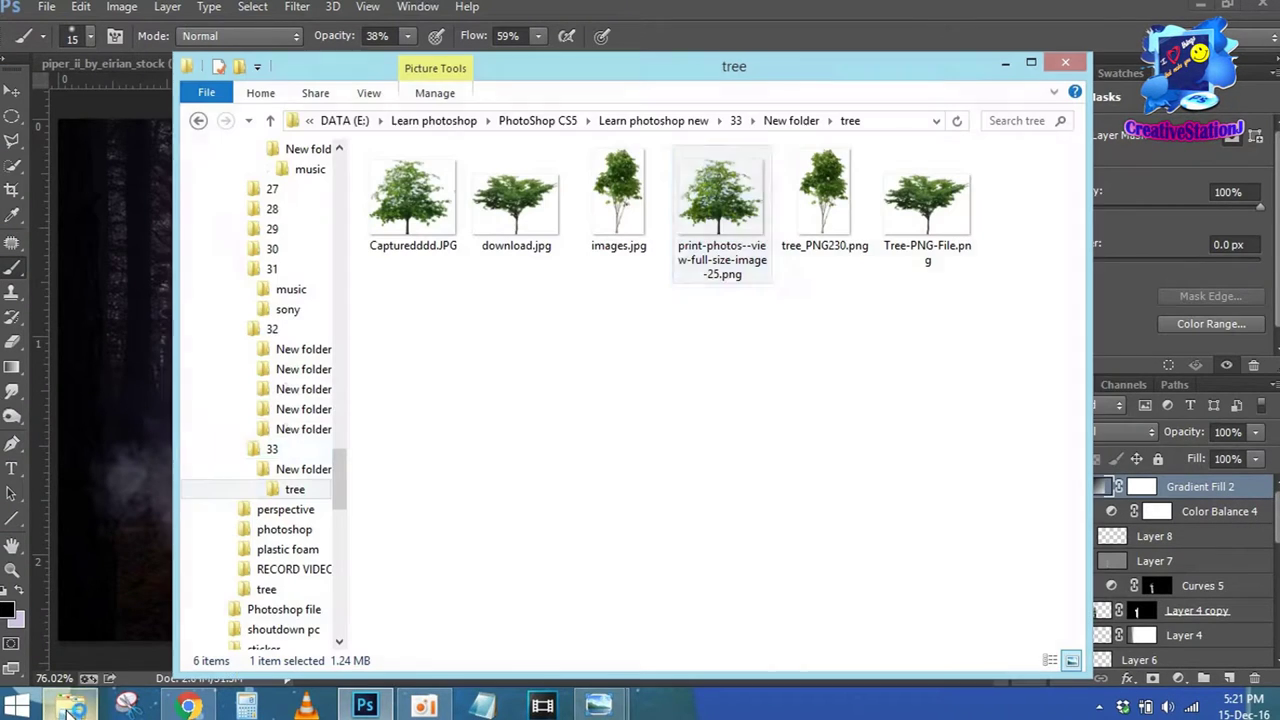
Bring the lion PNG in, flip it horizontally, and scale it to about 45% beside the girl
{"action": "left_click", "coordinate": [199, 121]}
{"action": "left_click_drag", "start_coordinate": [408, 347], "coordinate": [158, 288]}
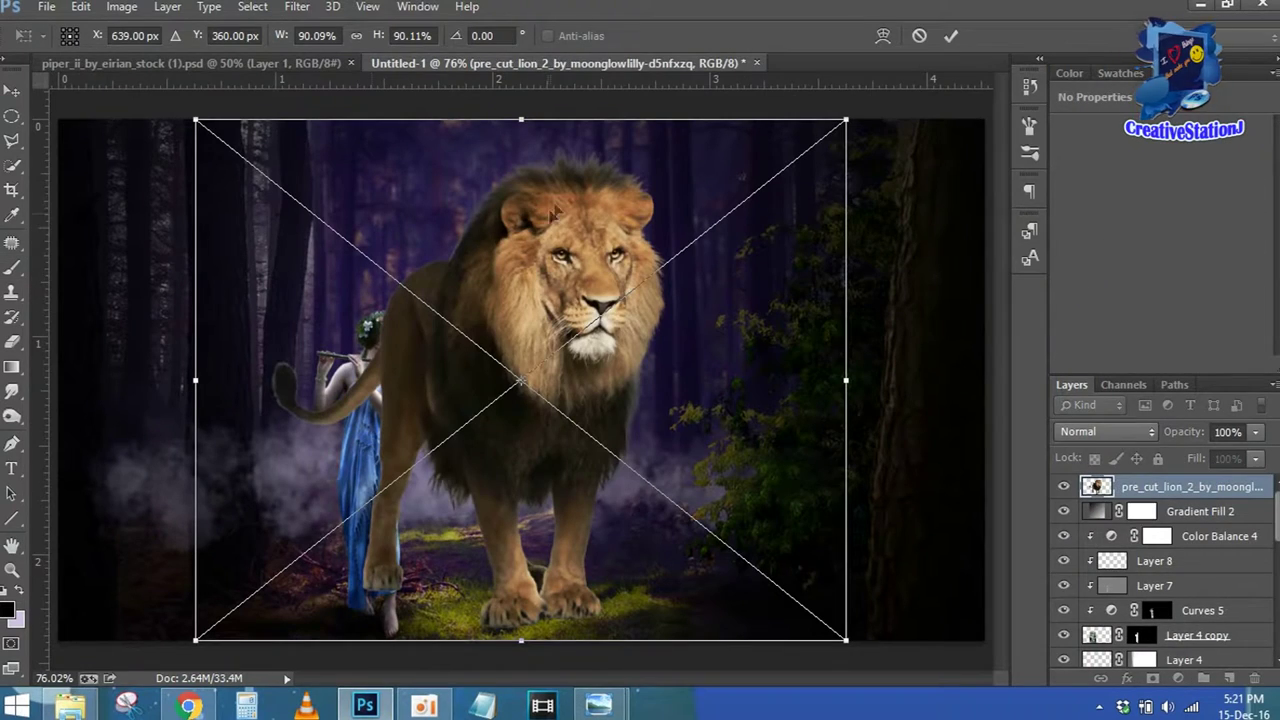
{"action": "mouse_move", "coordinate": [805, 140]}
{"action": "left_mouse_down"}
{"action": "mouse_move", "coordinate": [572, 402]}
{"action": "mouse_move", "coordinate": [720, 398]}
{"action": "left_mouse_up"}
{"action": "right_click", "coordinate": [577, 414]}
{"action": "left_click", "coordinate": [603, 368]}
{"action": "left_click_drag", "start_coordinate": [568, 400], "coordinate": [545, 400]}
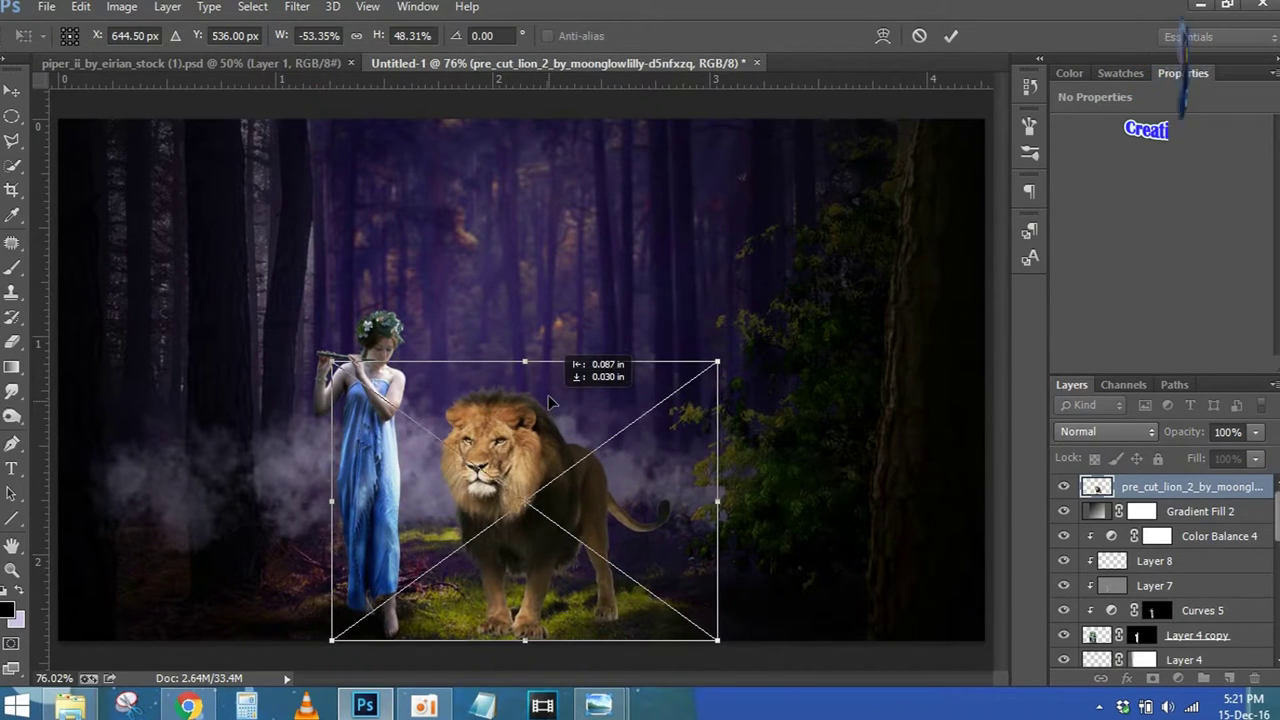
{"action": "left_click_drag", "start_coordinate": [712, 361], "coordinate": [654, 380]}
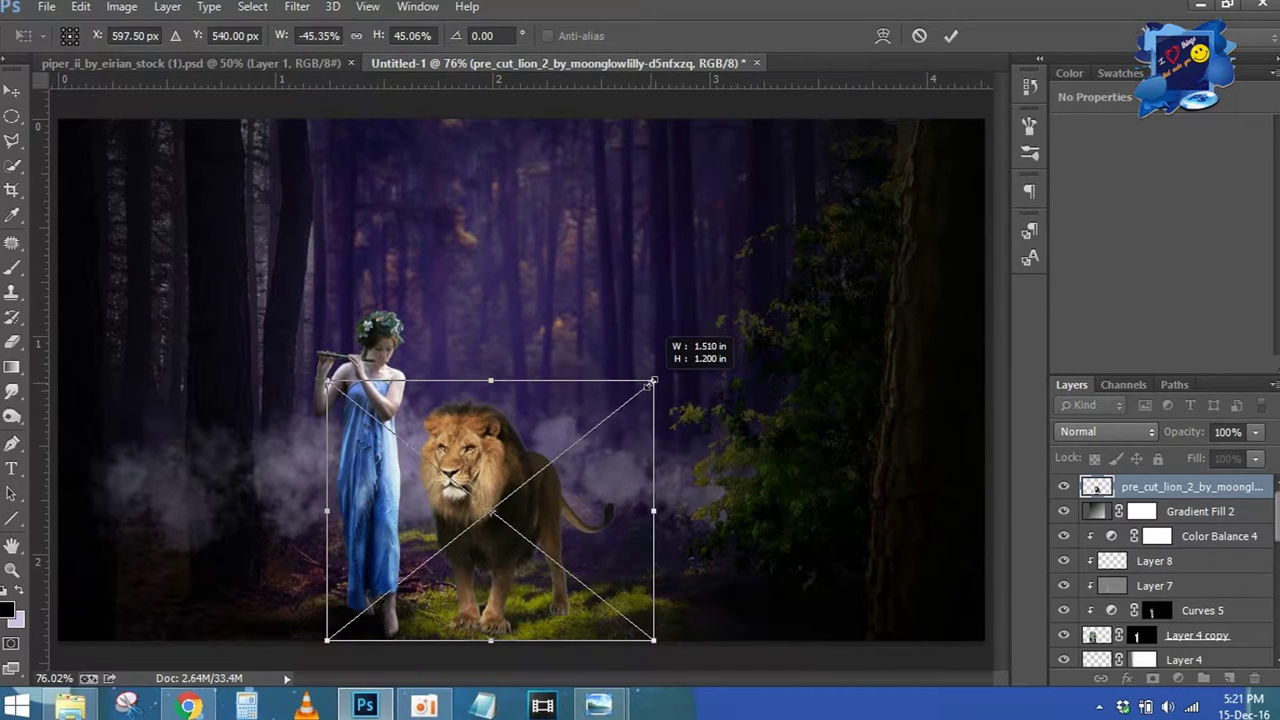
{"action": "mouse_move", "coordinate": [581, 408]}
{"action": "left_mouse_down"}
{"action": "mouse_move", "coordinate": [565, 405]}
{"action": "mouse_move", "coordinate": [594, 407]}
{"action": "mouse_move", "coordinate": [584, 399]}
{"action": "left_mouse_up"}
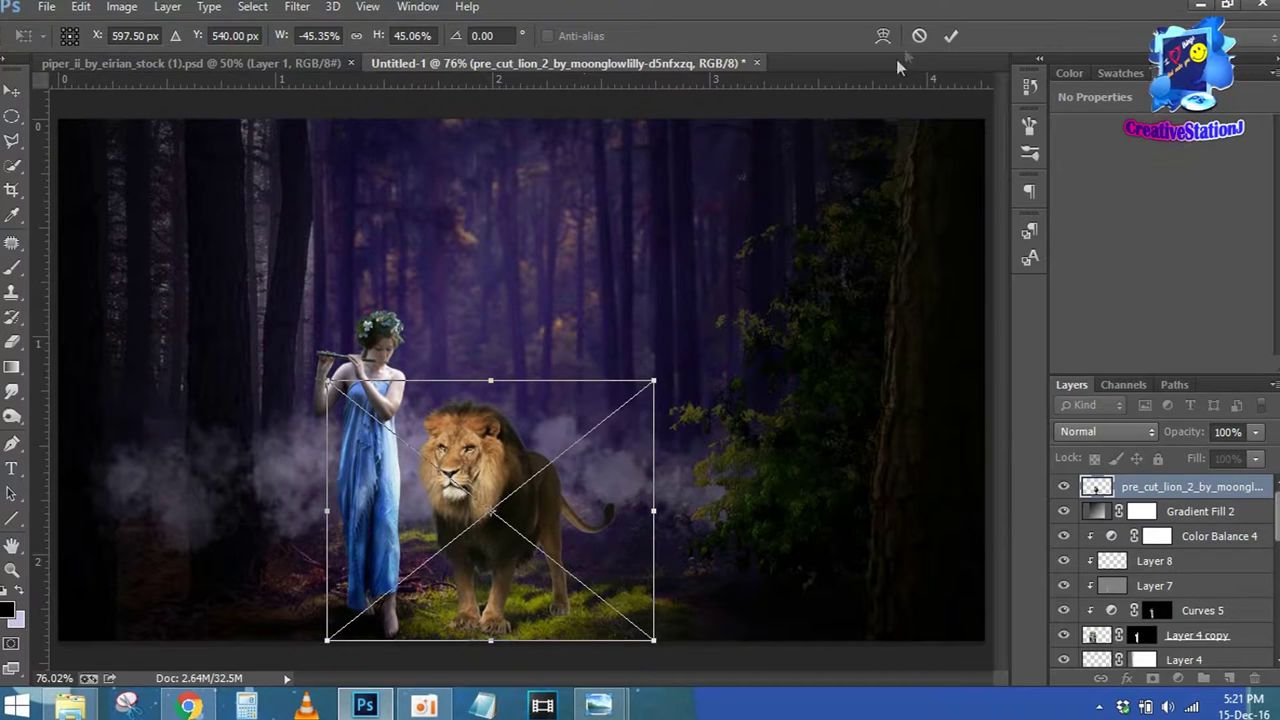
{"action": "left_click", "coordinate": [951, 36]}
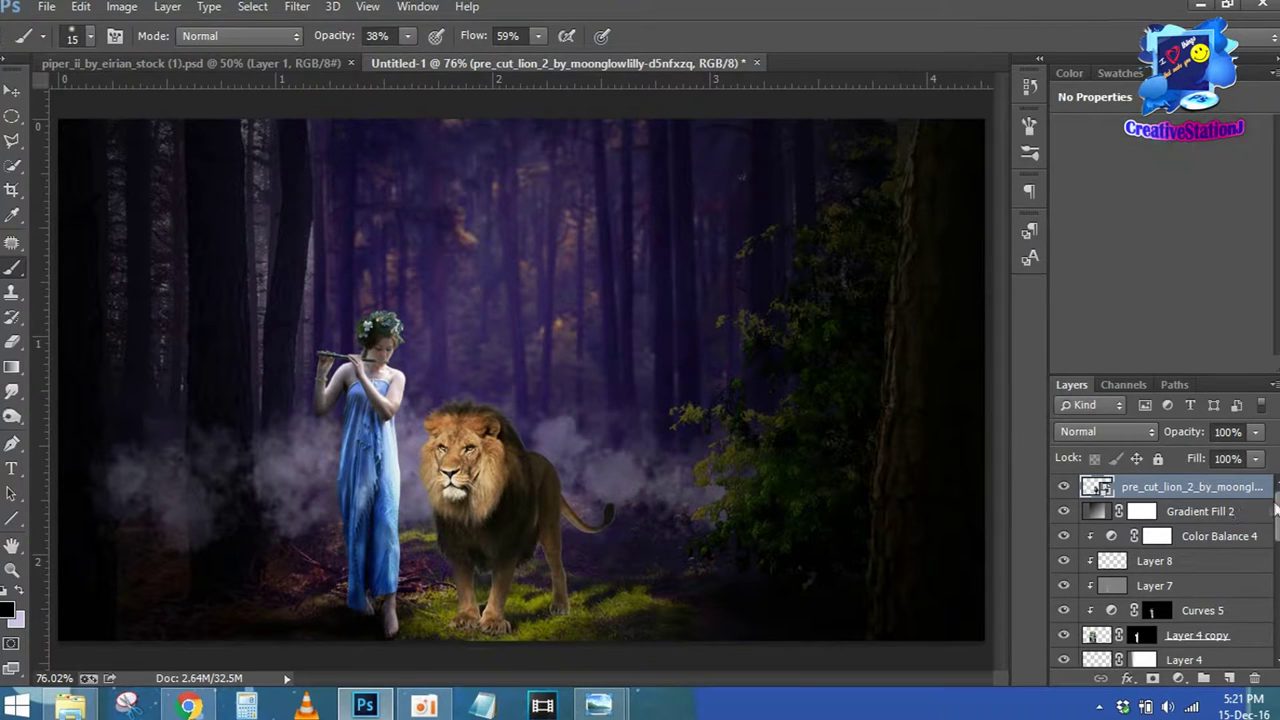
{"action": "scroll", "coordinate": [1277, 510], "scroll_direction": "up", "scroll_amount": 1}
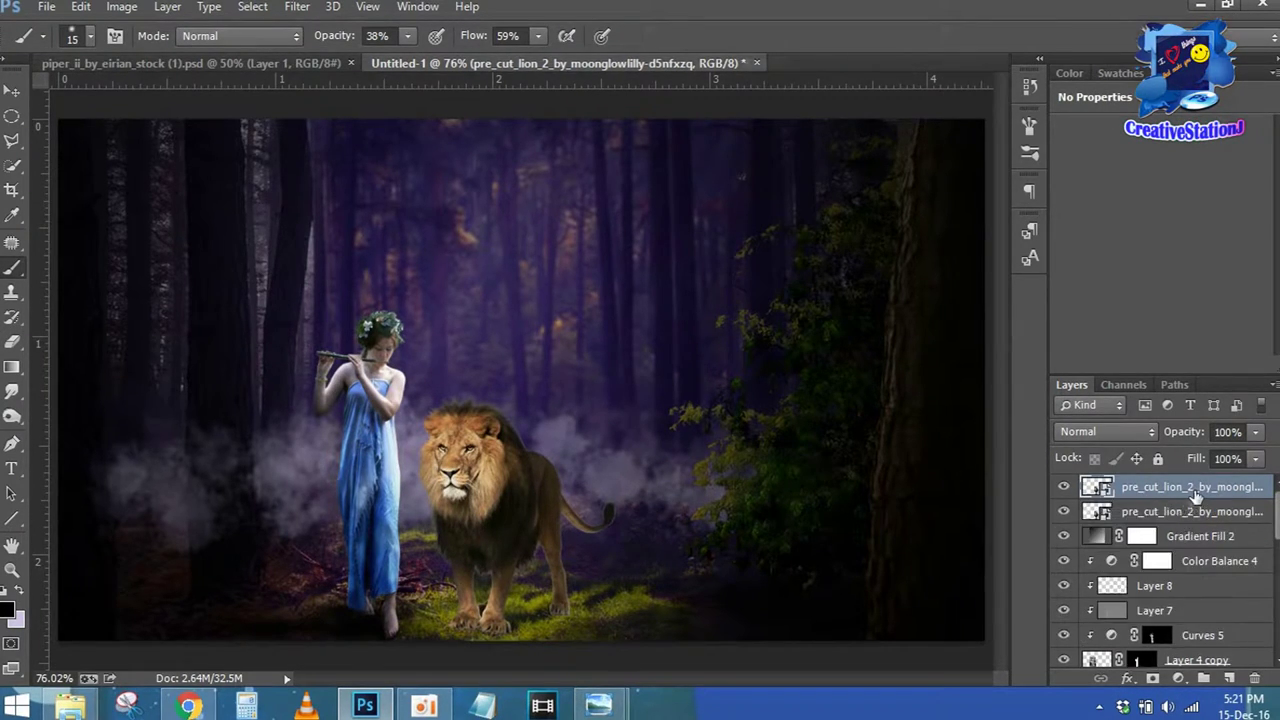
Duplicate and rasterize the lion, then blacken the copy with Saturation and Lightness at -100
{"action": "key", "text": "ctrl+j"}
{"action": "right_click", "coordinate": [1190, 511]}
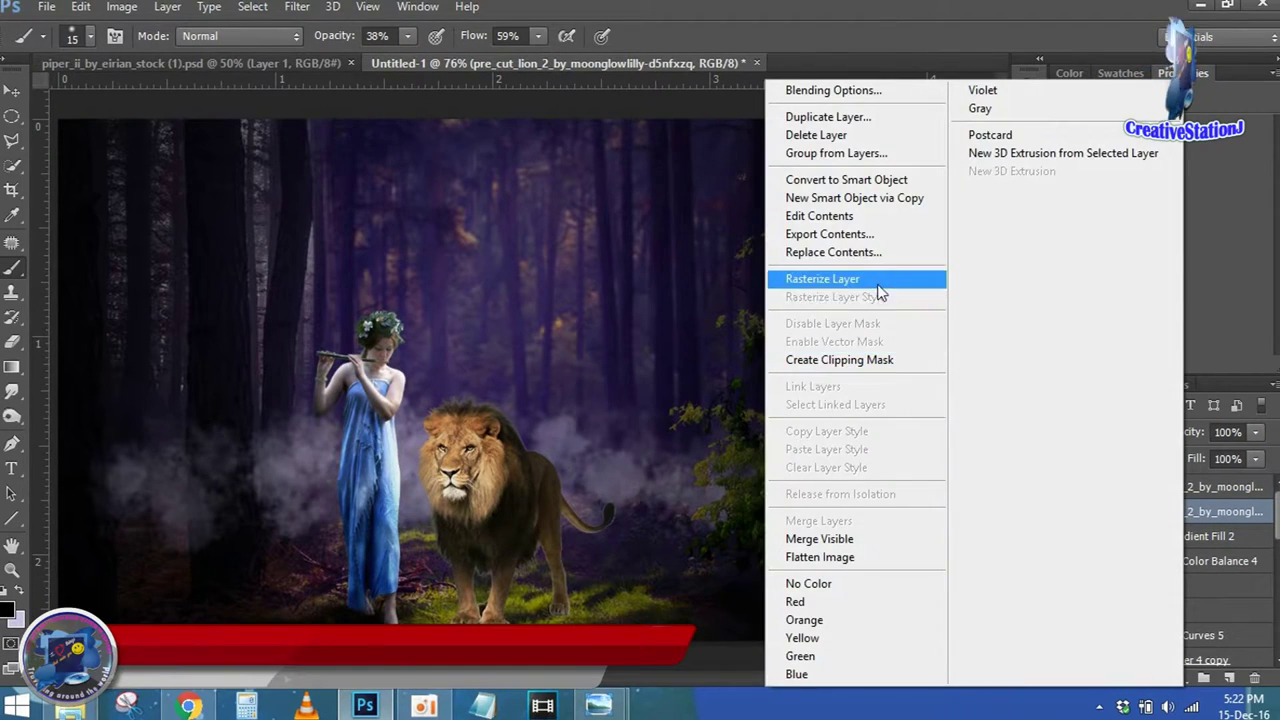
{"action": "left_click", "coordinate": [877, 280]}
{"action": "key", "text": "ctrl+u"}
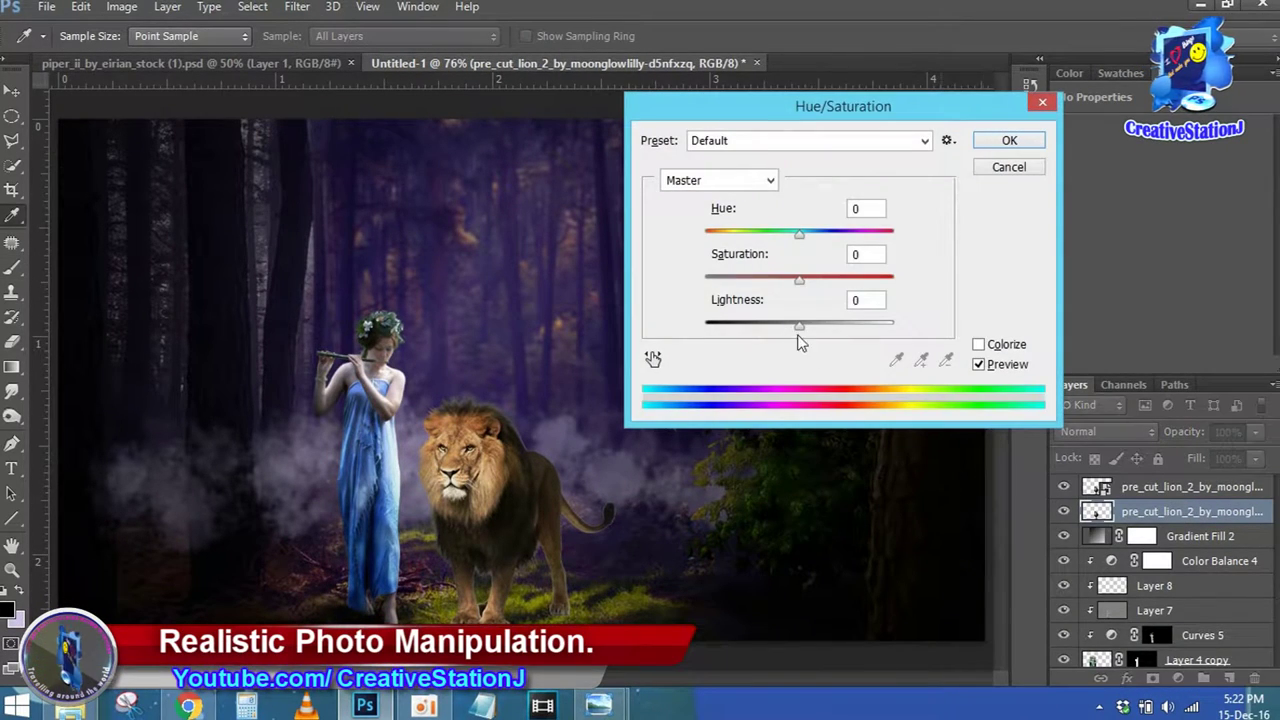
{"action": "left_click_drag", "start_coordinate": [799, 325], "coordinate": [705, 325]}
{"action": "left_click_drag", "start_coordinate": [799, 278], "coordinate": [700, 280]}
{"action": "left_click", "coordinate": [985, 148]}
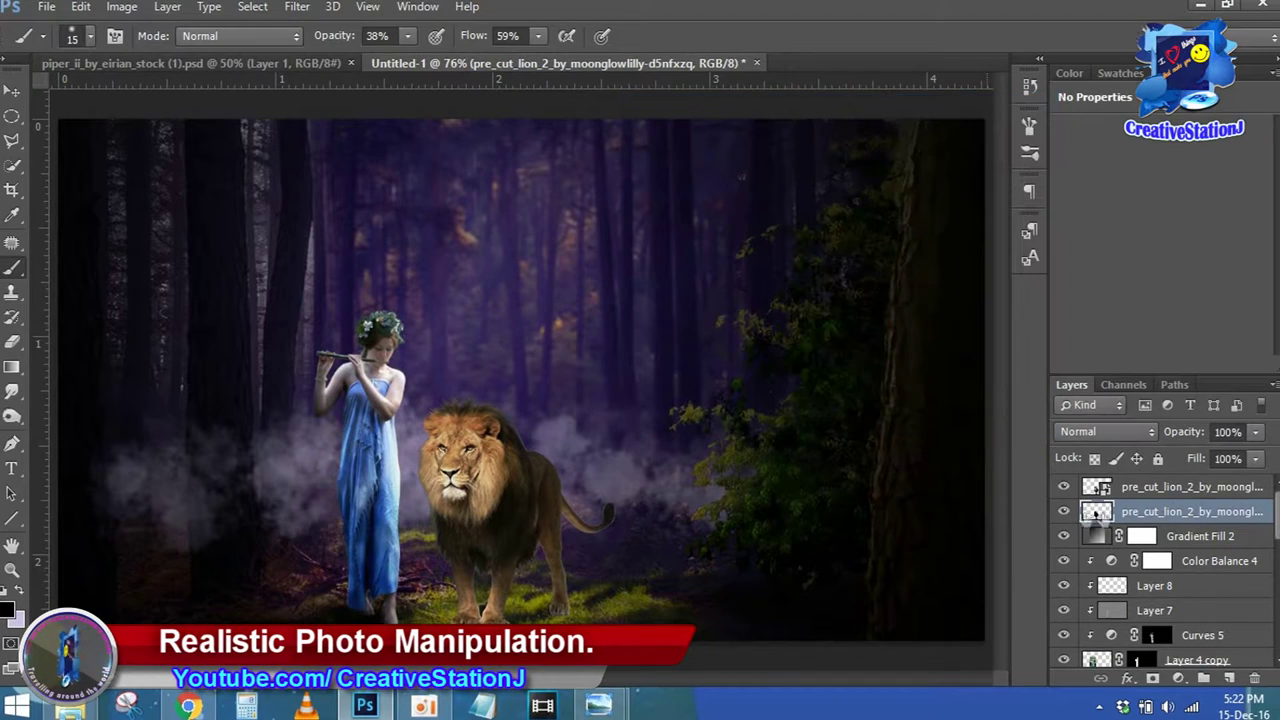
Squash and tilt the black copy flat beneath the lion's paws, moving it down the stack
{"action": "key", "text": "ctrl+t"}
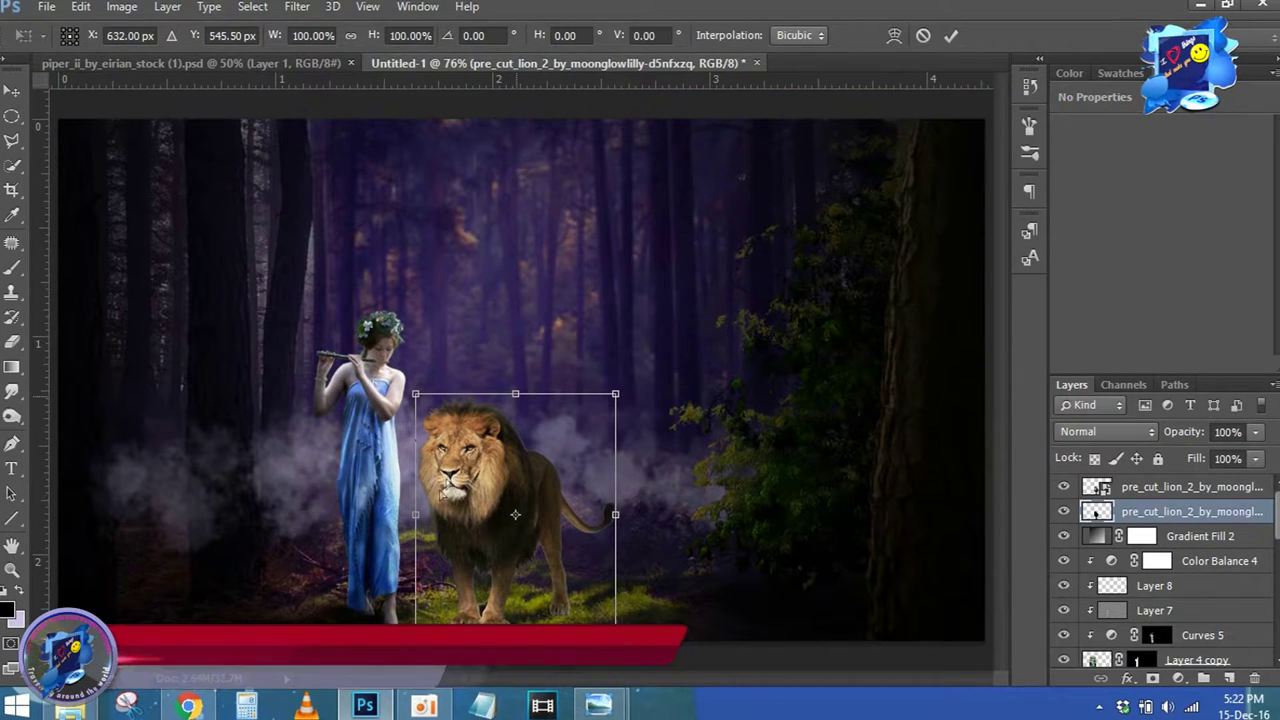
{"action": "left_click_drag", "start_coordinate": [515, 395], "coordinate": [350, 612]}
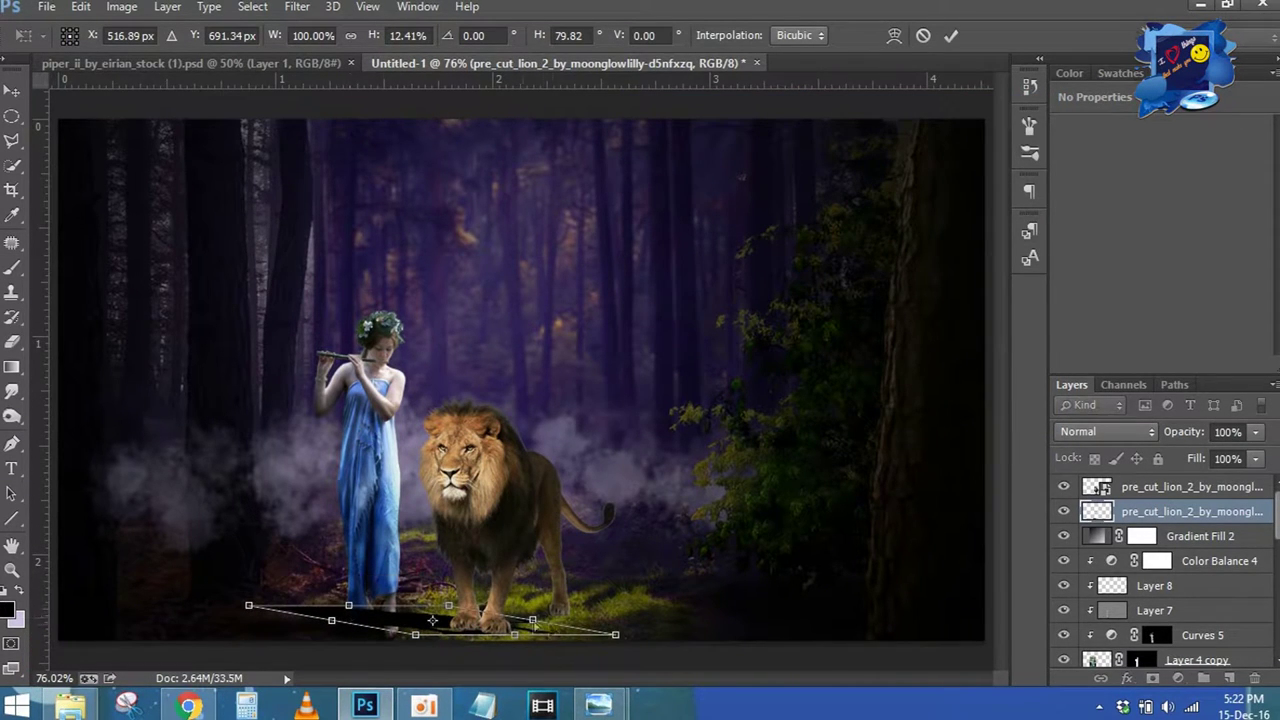
{"action": "left_click_drag", "start_coordinate": [634, 634], "coordinate": [535, 612]}
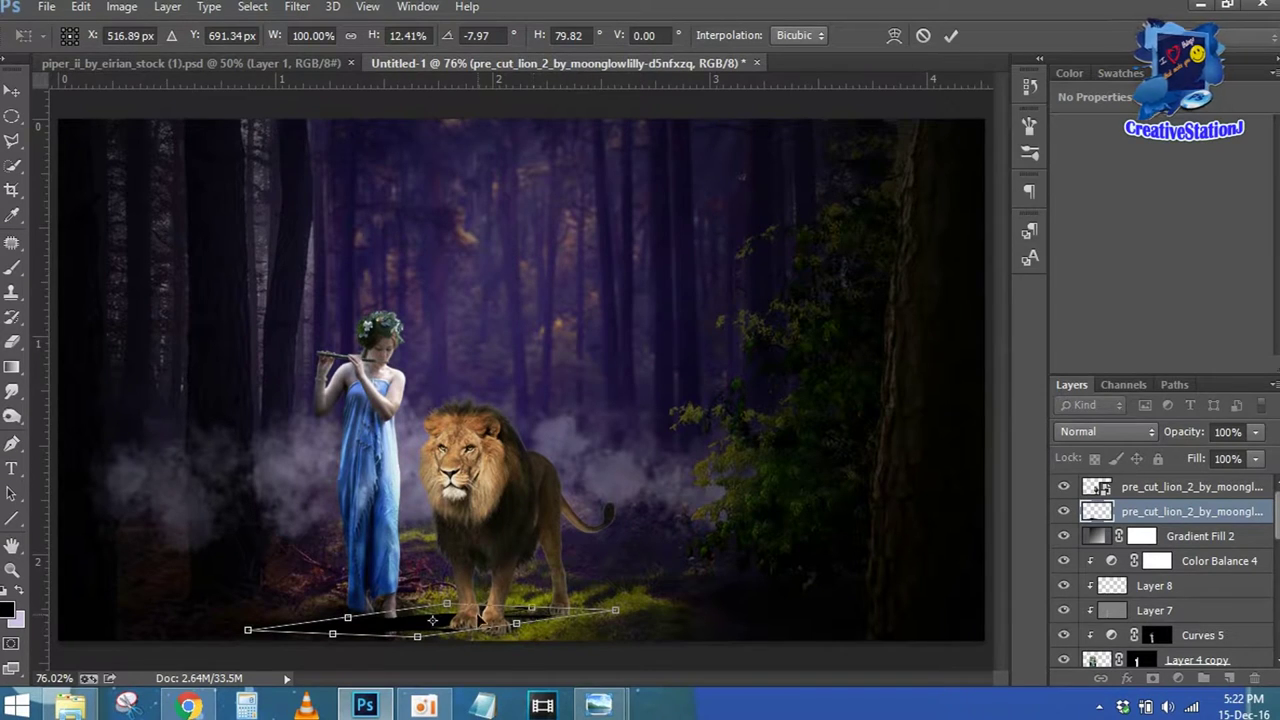
{"action": "left_click_drag", "start_coordinate": [432, 620], "coordinate": [432, 625]}
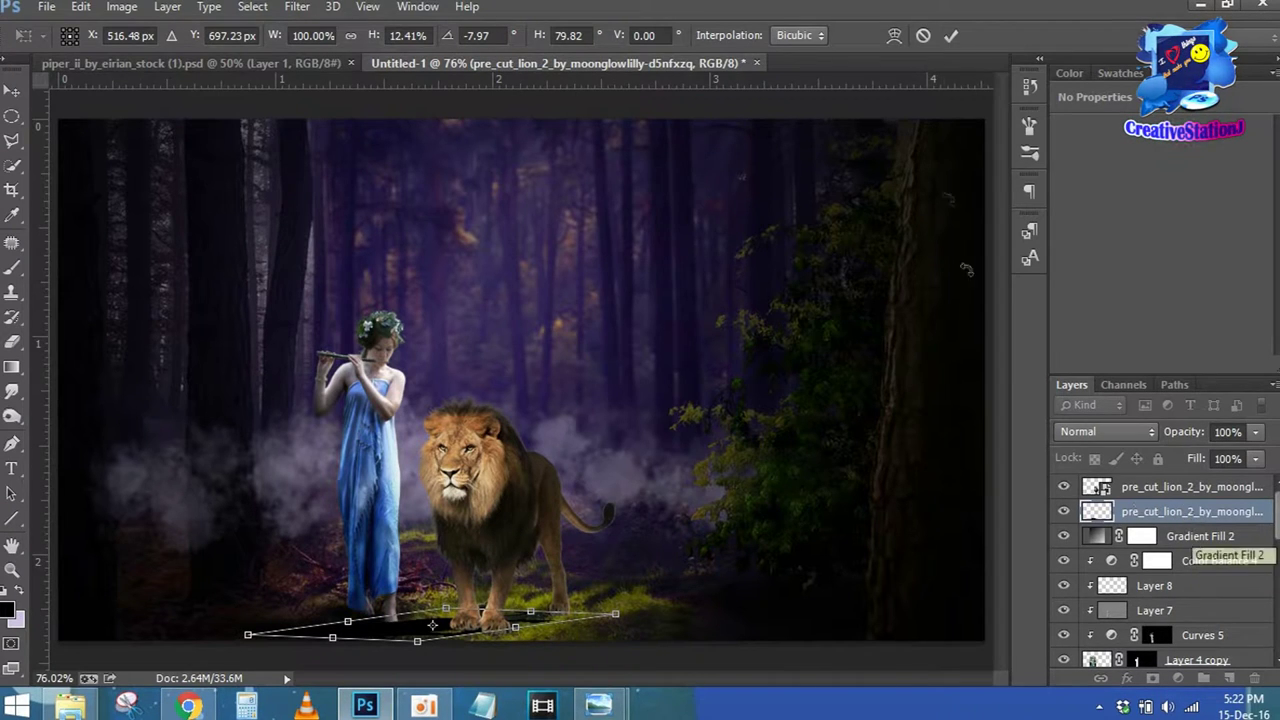
{"action": "key", "text": "b"}
{"action": "left_click_drag", "start_coordinate": [1181, 511], "coordinate": [1171, 596]}
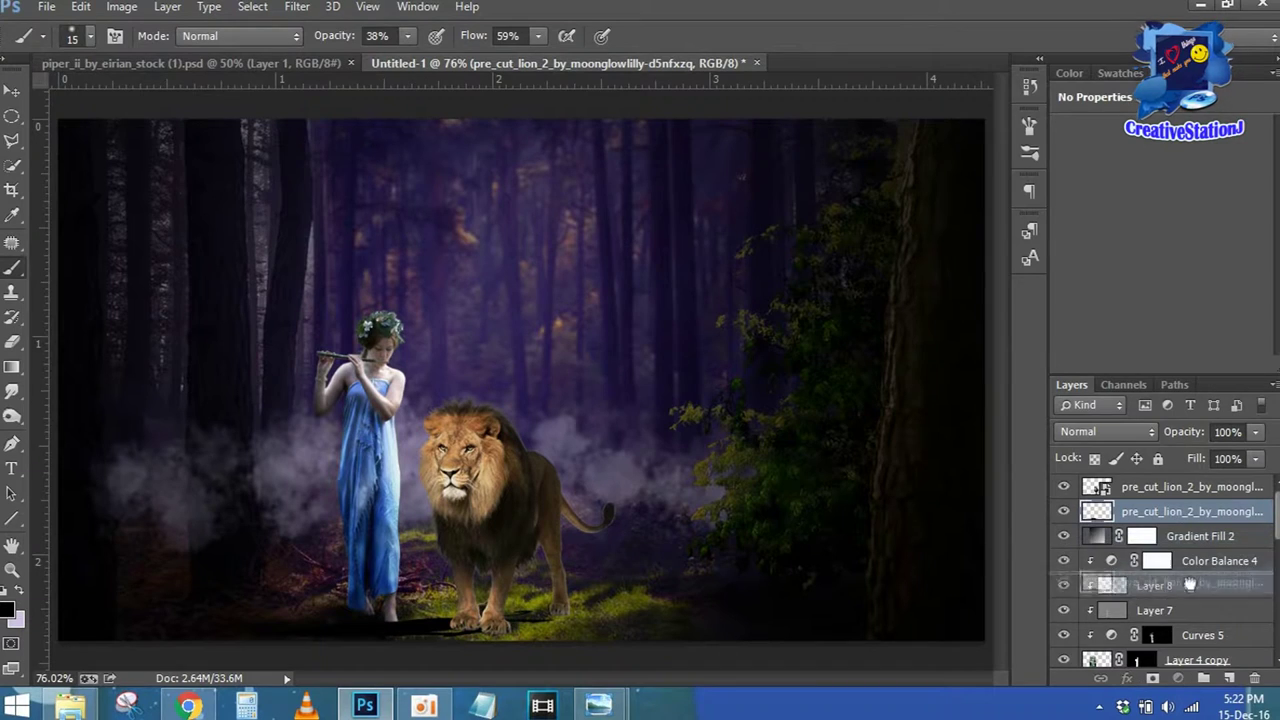
Place the shadow under the lion, apply Gaussian Blur, set 90% opacity, and add a layer mask
{"action": "left_click_drag", "start_coordinate": [1171, 596], "coordinate": [1176, 625]}
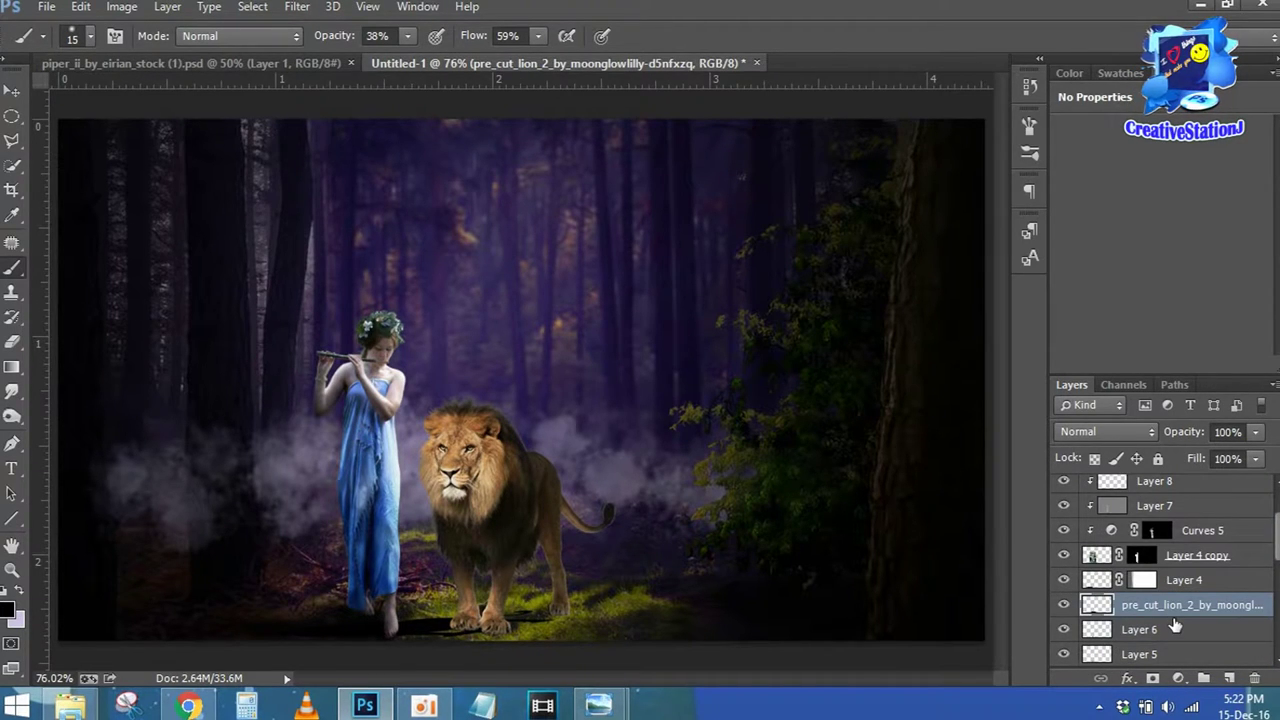
{"action": "mouse_move", "coordinate": [1176, 616]}
{"action": "left_mouse_down"}
{"action": "mouse_move", "coordinate": [1181, 489]}
{"action": "mouse_move", "coordinate": [1175, 511]}
{"action": "left_mouse_up"}
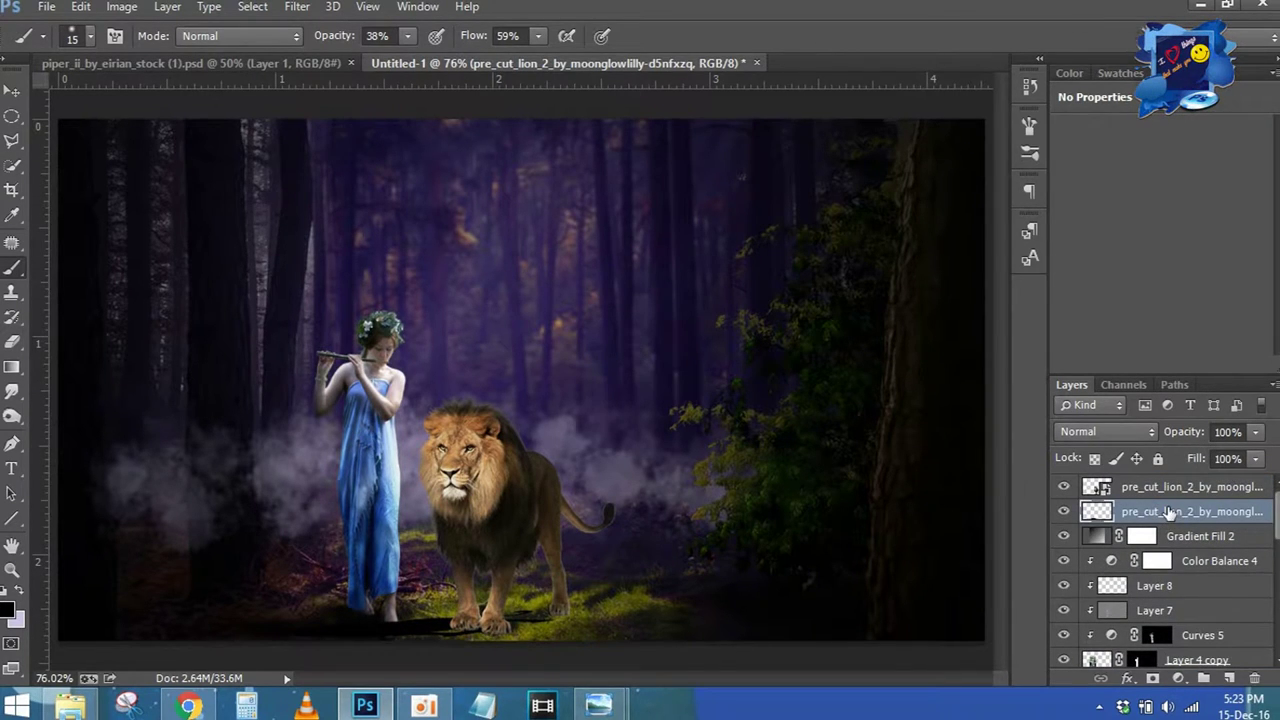
{"action": "left_click", "coordinate": [297, 7]}
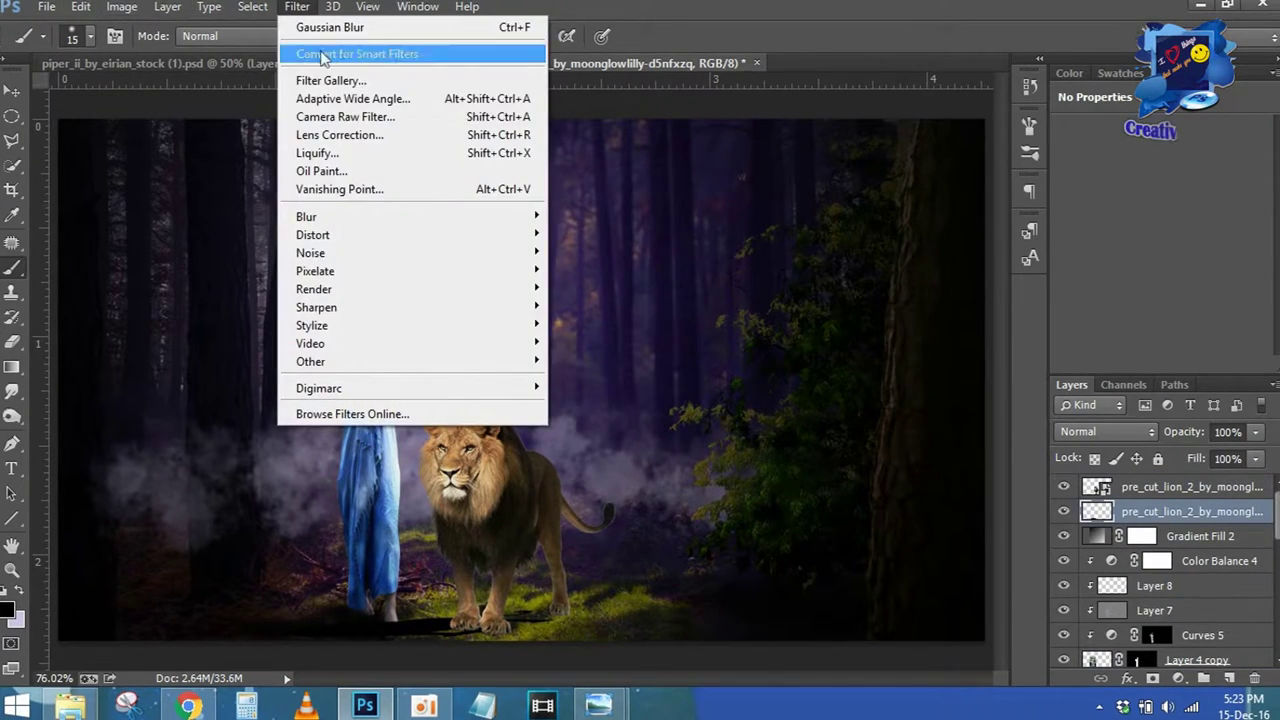
{"action": "mouse_move", "coordinate": [306, 217]}
{"action": "left_click", "coordinate": [600, 349]}
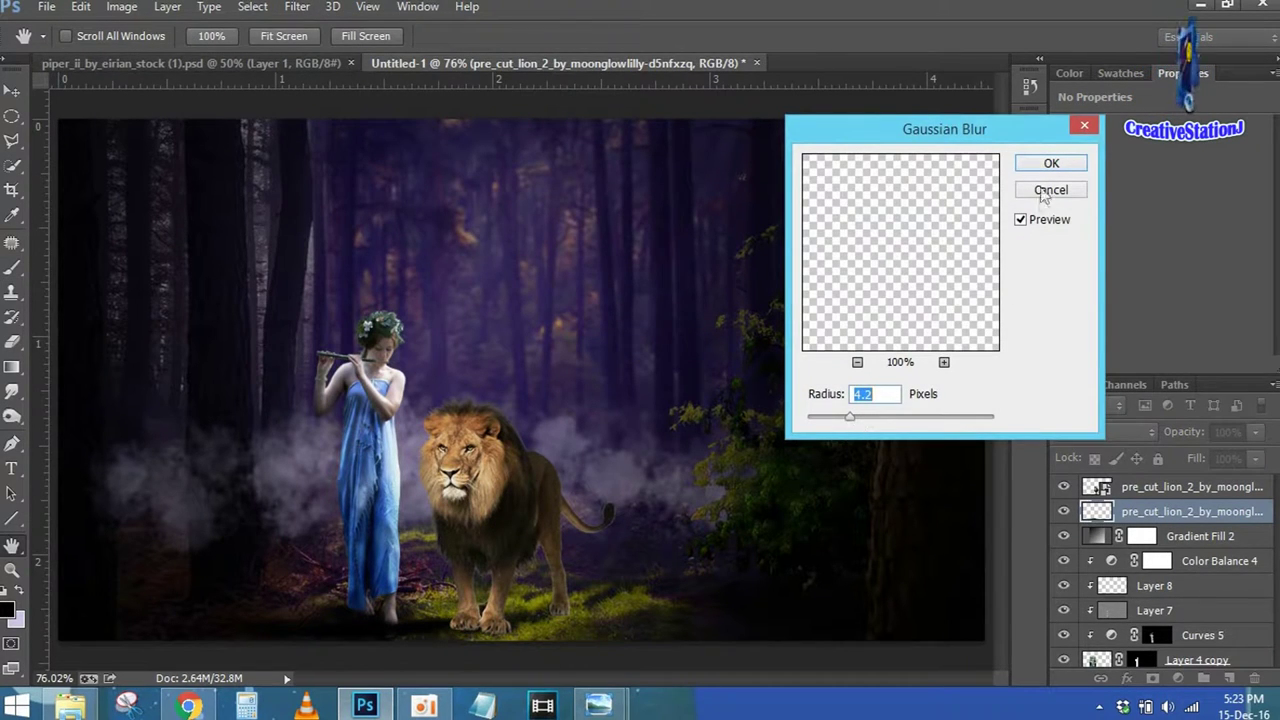
{"action": "key", "text": "Return"}
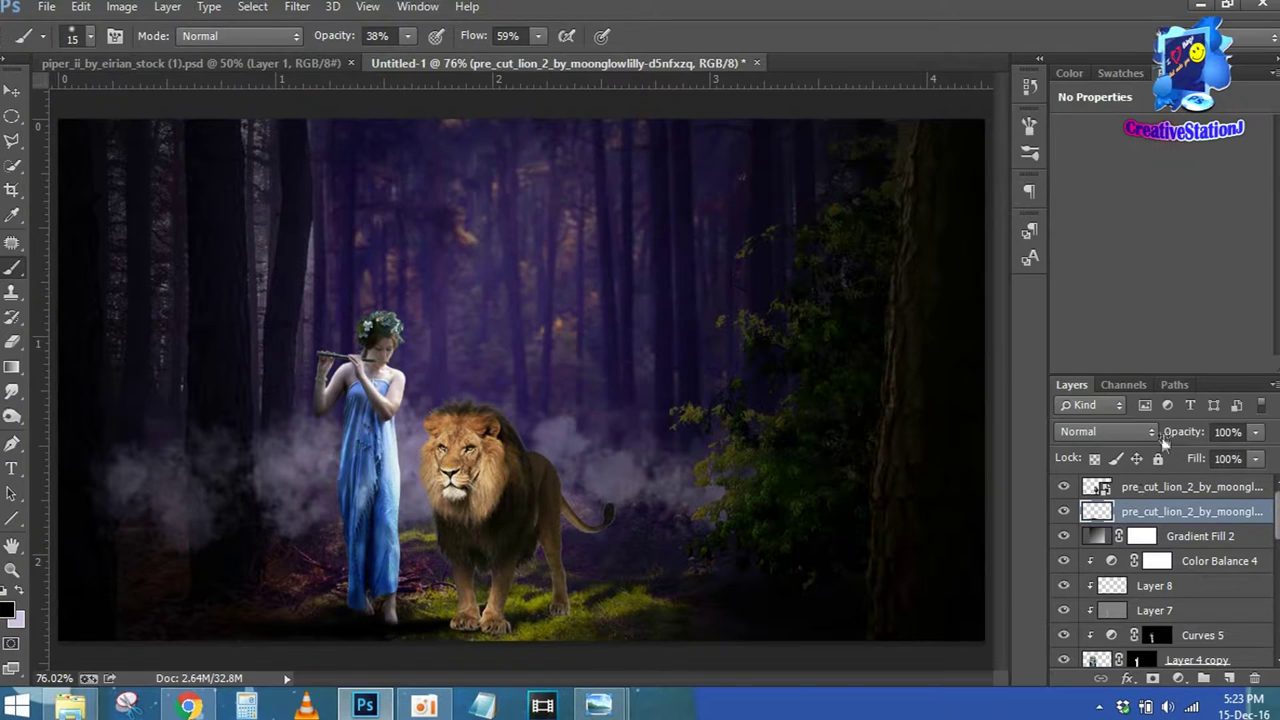
{"action": "left_click_drag", "start_coordinate": [1166, 432], "coordinate": [1141, 432]}
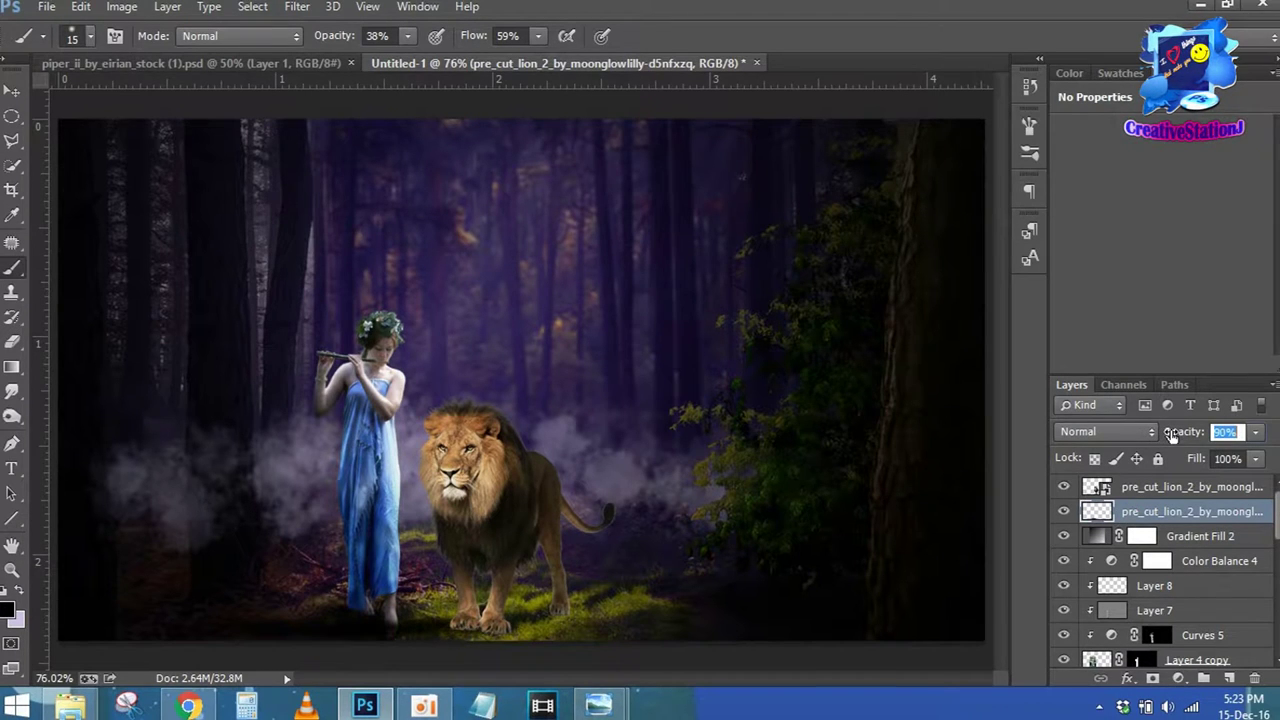
{"action": "left_click", "coordinate": [1152, 678]}
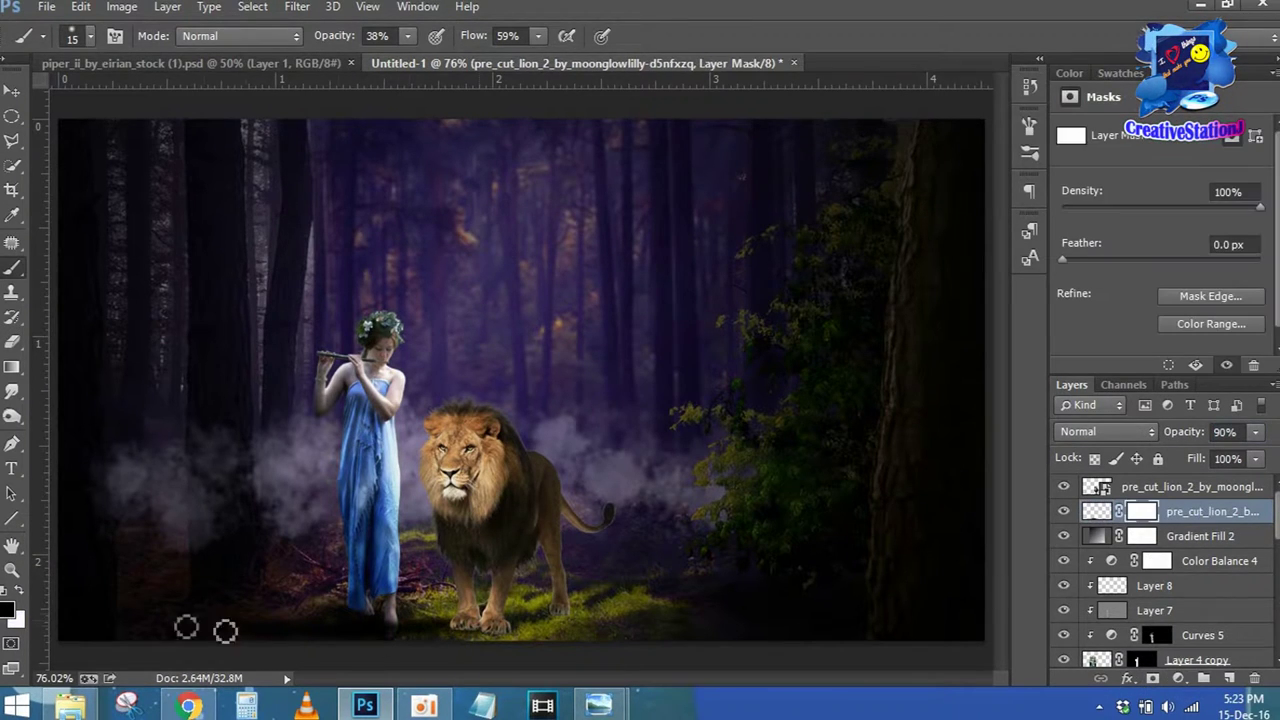
Zoom in on the lion's paws and add empty Layer 9 above Gradient Fill 2 for brushing
{"action": "left_click", "coordinate": [12, 367]}
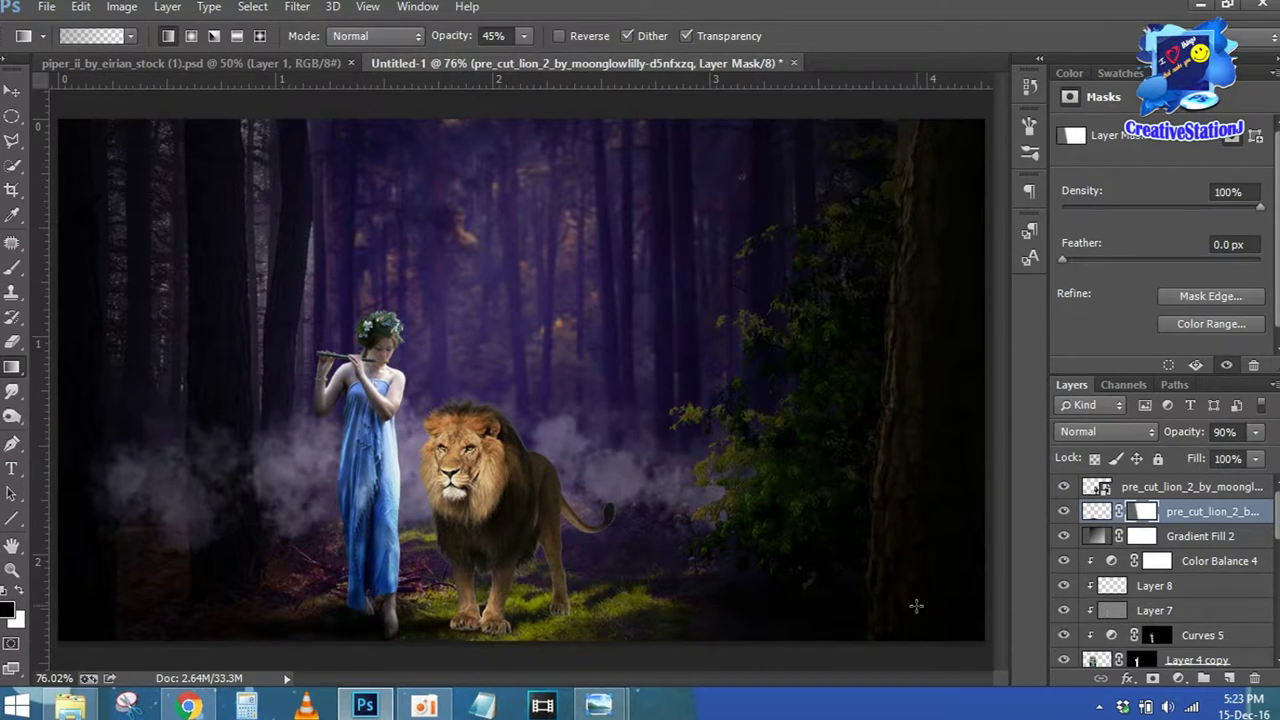
{"action": "key", "text": "ctrl+plus"}
{"action": "key", "text": "ctrl+plus"}
{"action": "left_click_drag", "start_coordinate": [666, 562], "coordinate": [623, 385]}
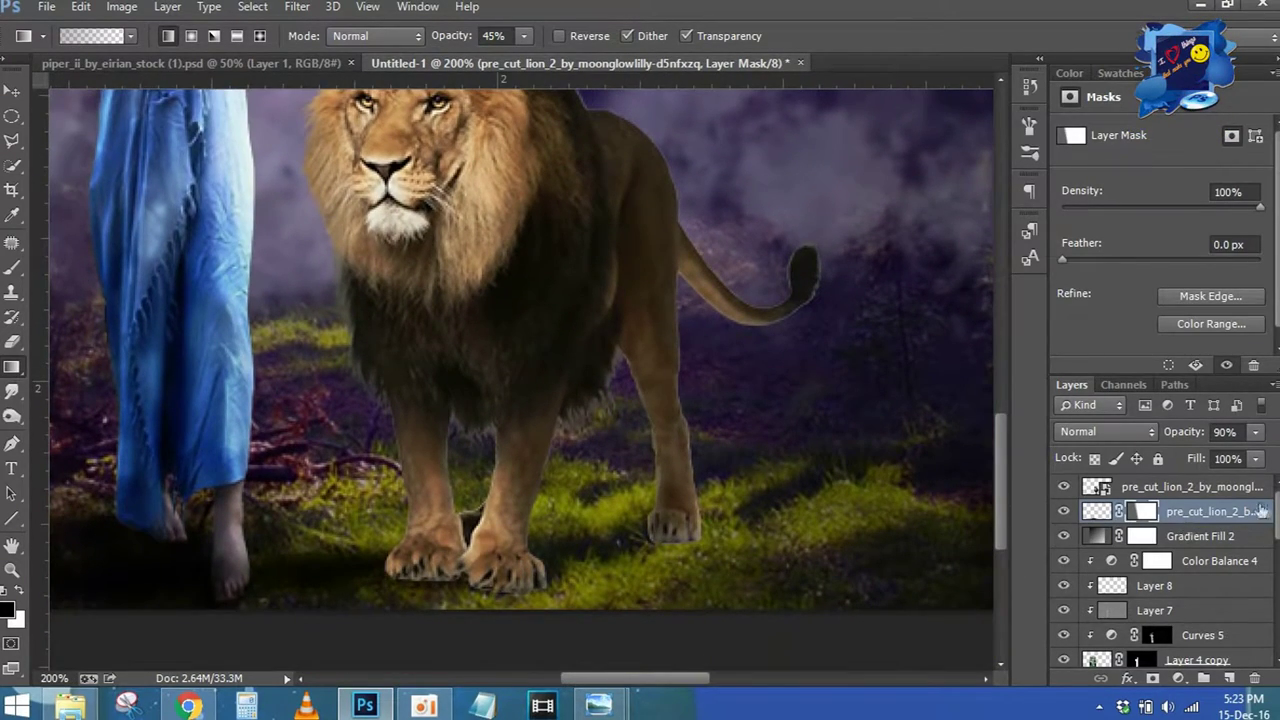
{"action": "left_click", "coordinate": [1227, 537]}
{"action": "left_click", "coordinate": [1230, 680]}
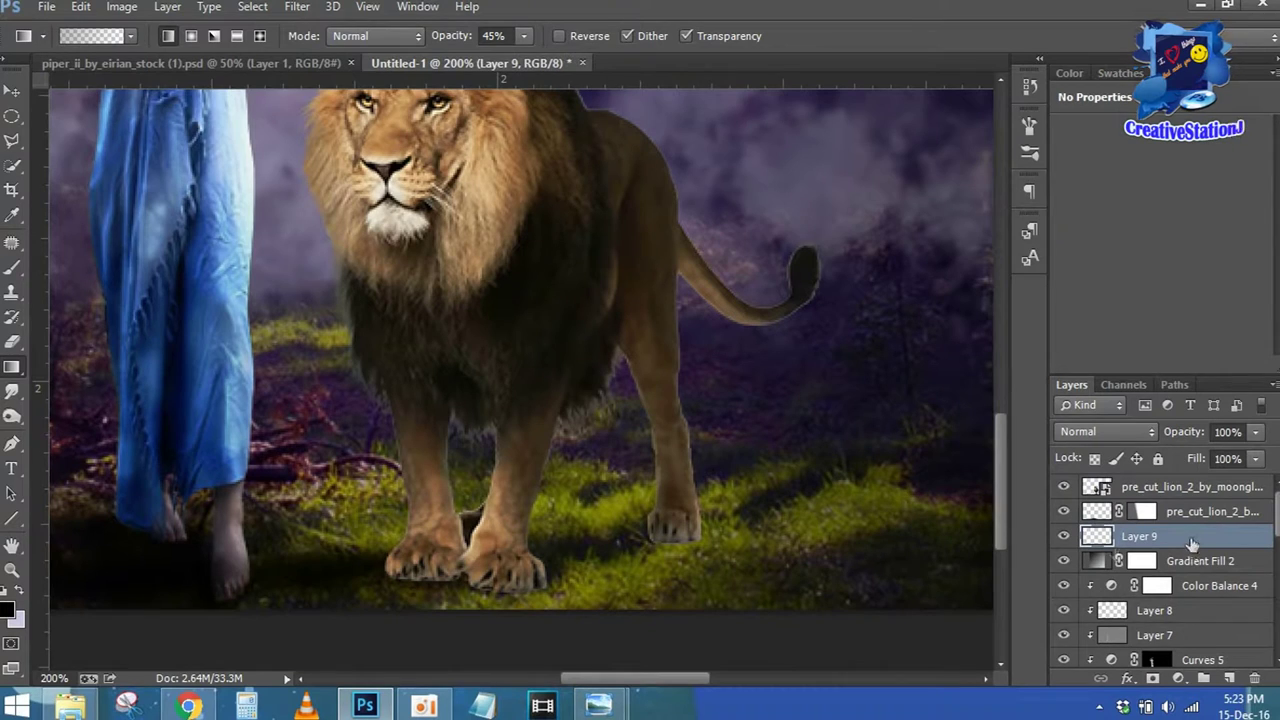
{"action": "left_click", "coordinate": [13, 268]}
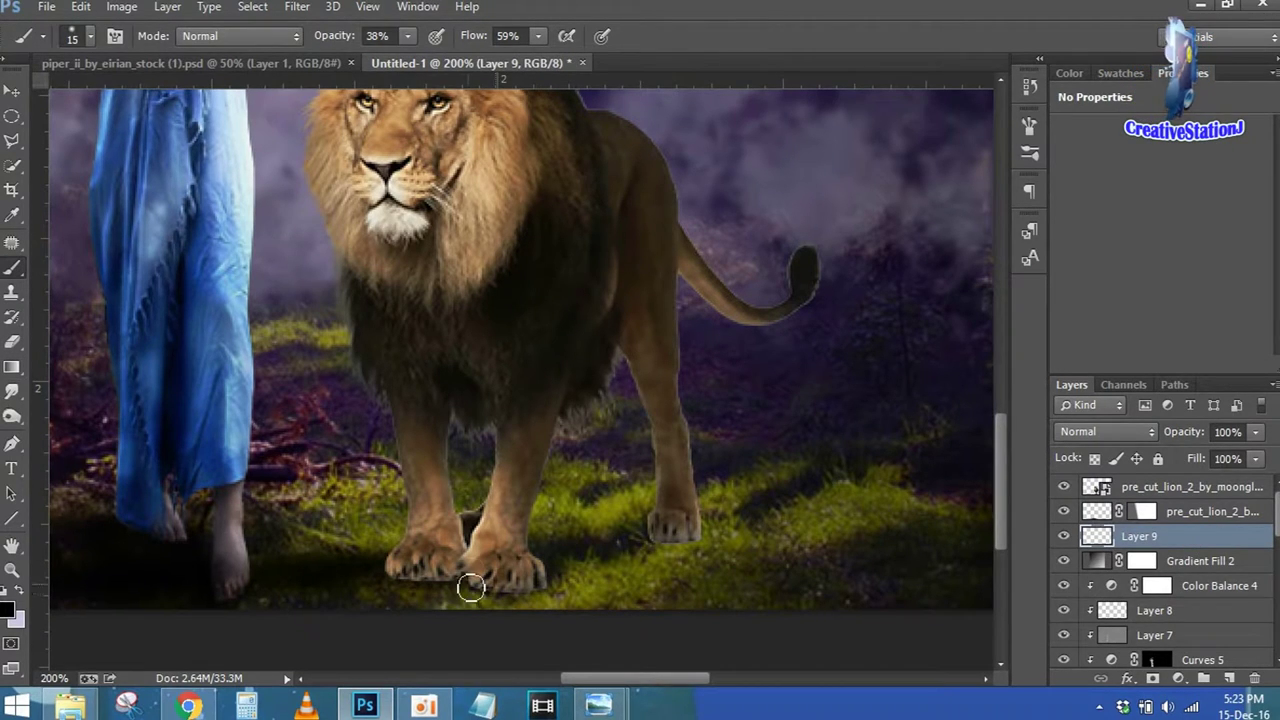
{"action": "left_click_drag", "start_coordinate": [493, 37], "coordinate": [540, 38]}
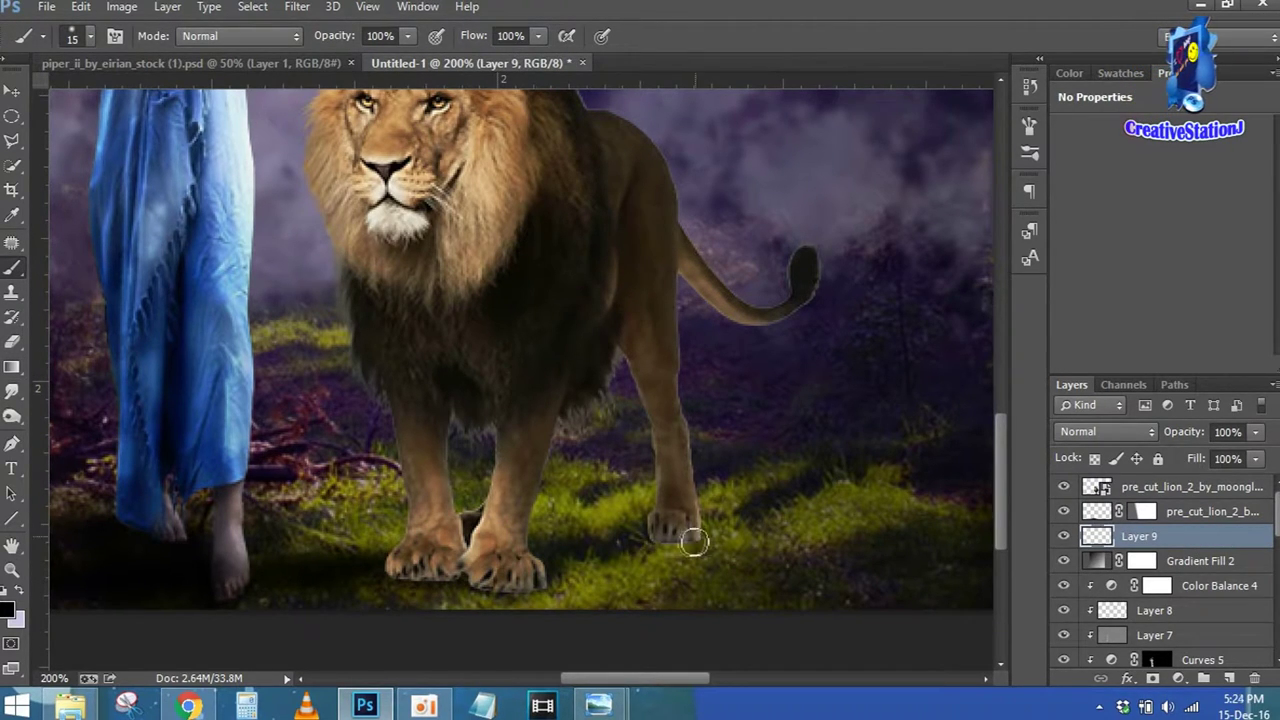
Paint soft black shadow under the lion's paws with a 63% opacity, 69% flow brush
{"action": "left_click_drag", "start_coordinate": [507, 594], "coordinate": [492, 570]}
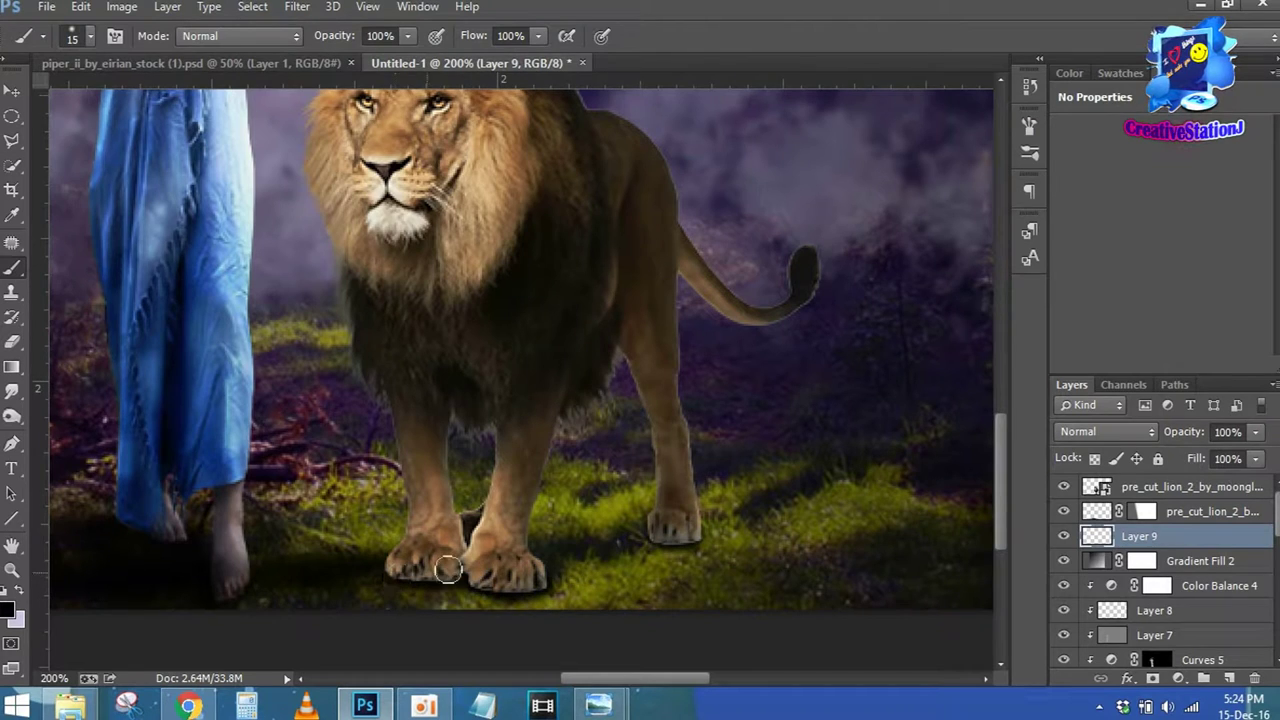
{"action": "key", "text": "bracketright"}
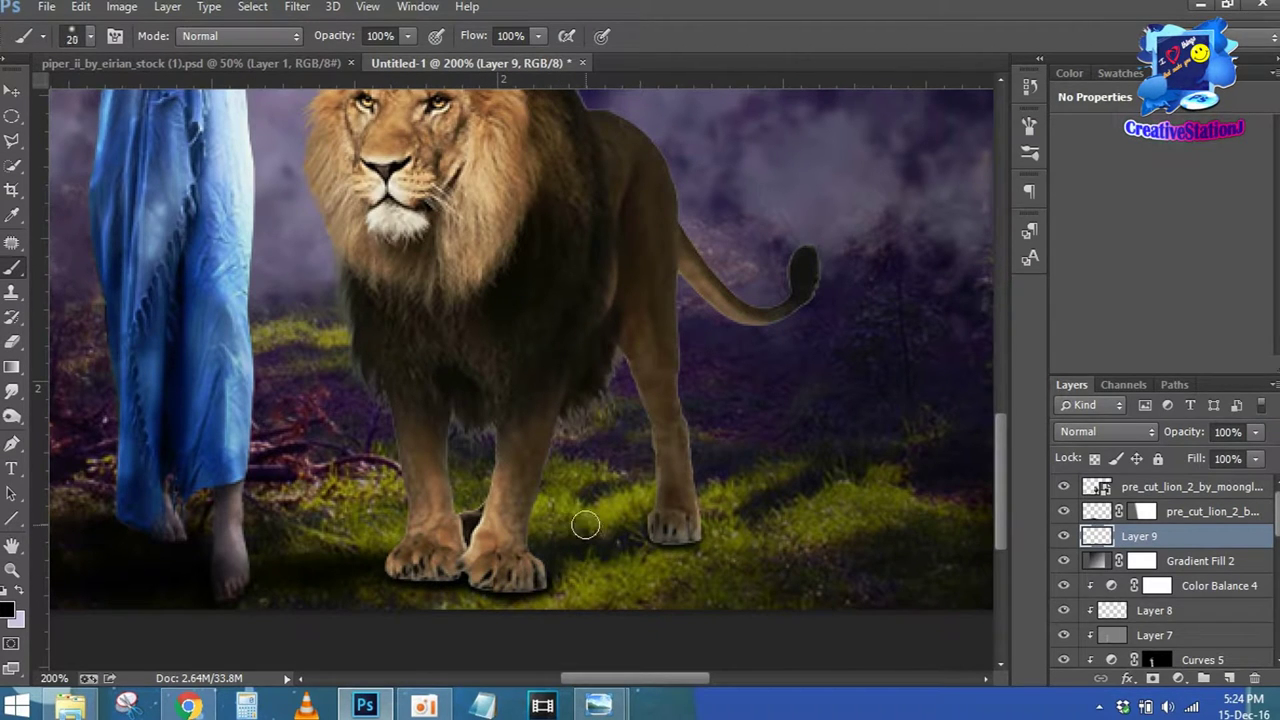
{"action": "left_click_drag", "start_coordinate": [350, 38], "coordinate": [318, 36]}
{"action": "left_click_drag", "start_coordinate": [488, 36], "coordinate": [448, 36]}
{"action": "left_click_drag", "start_coordinate": [345, 36], "coordinate": [338, 36]}
{"action": "left_click_drag", "start_coordinate": [668, 545], "coordinate": [470, 514]}
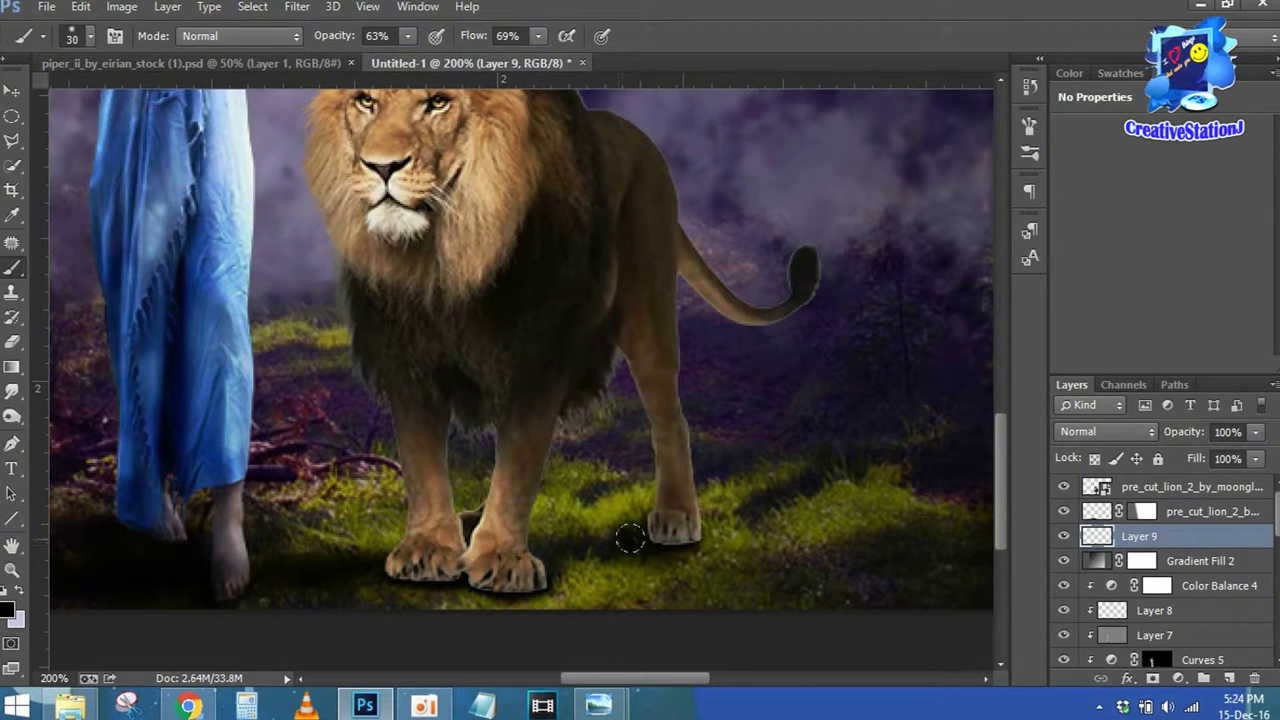
{"action": "left_click_drag", "start_coordinate": [485, 585], "coordinate": [365, 530]}
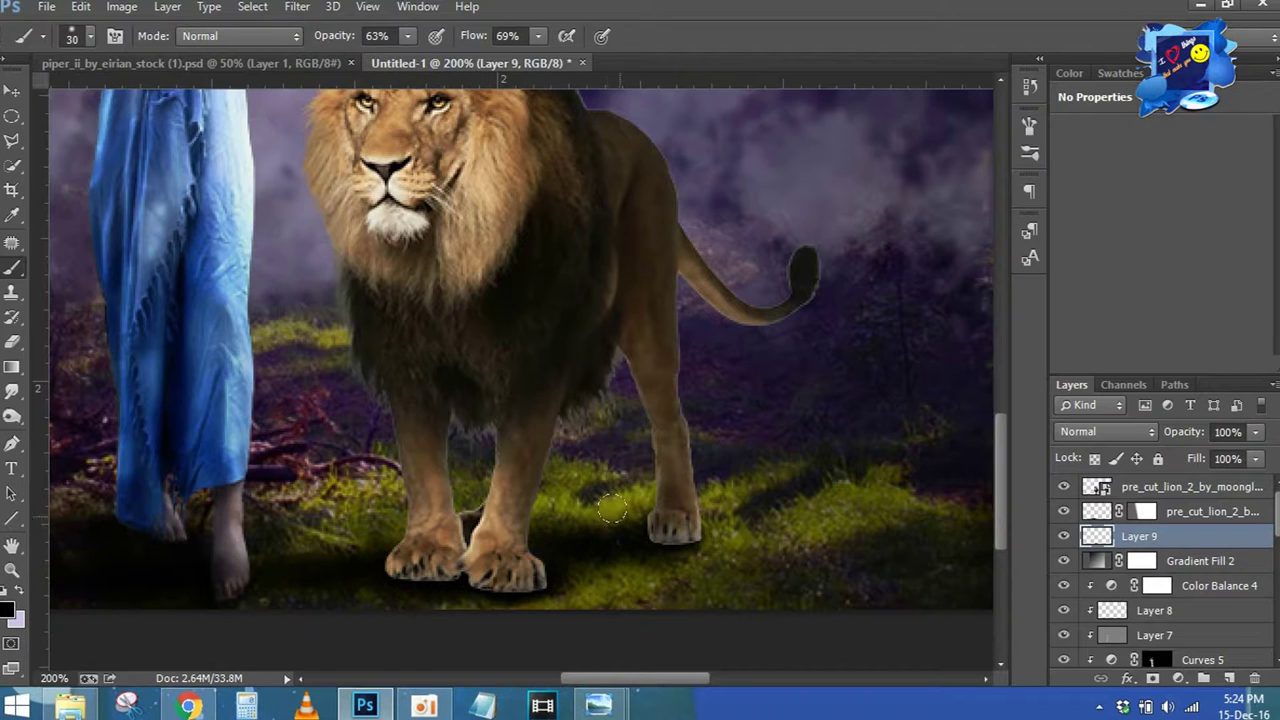
{"action": "key", "text": "ctrl+0"}
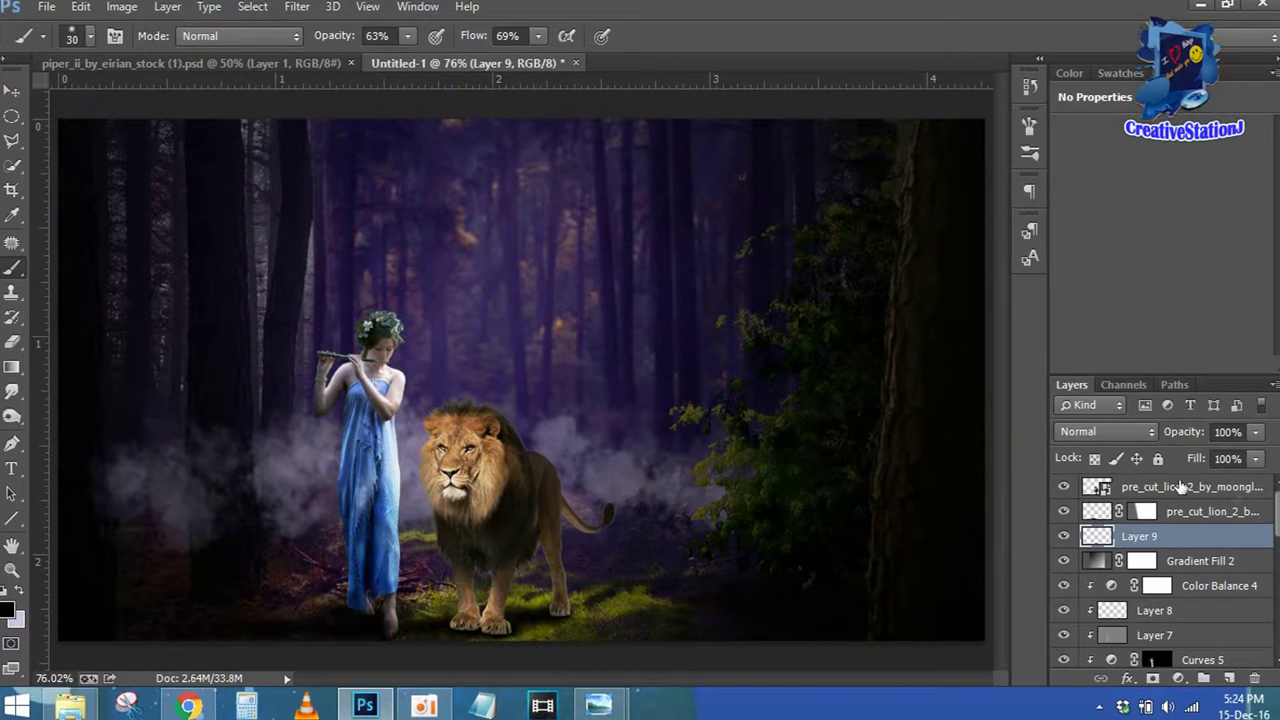
Create Layer 10 clipped to the lion, paint on it, and add a Curves adjustment above
{"action": "left_click", "coordinate": [1181, 486]}
{"action": "left_click", "coordinate": [1229, 678]}
{"action": "right_click", "coordinate": [1171, 494]}
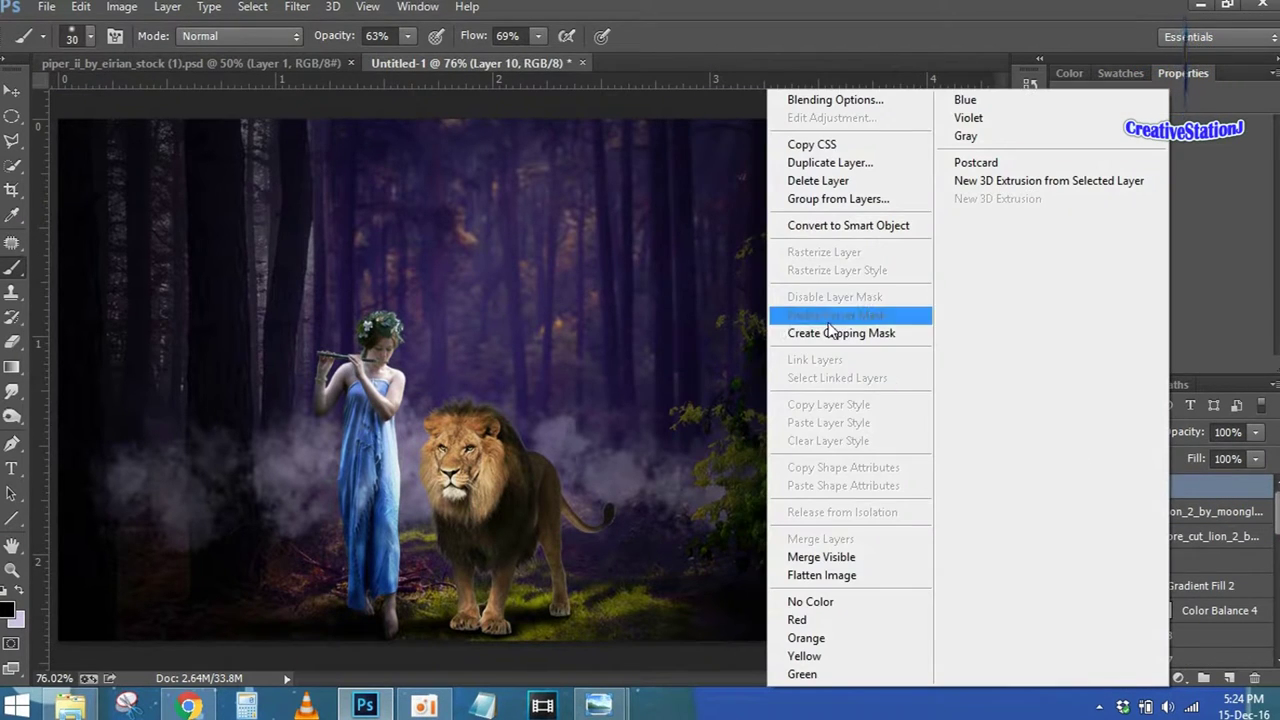
{"action": "left_click", "coordinate": [820, 336]}
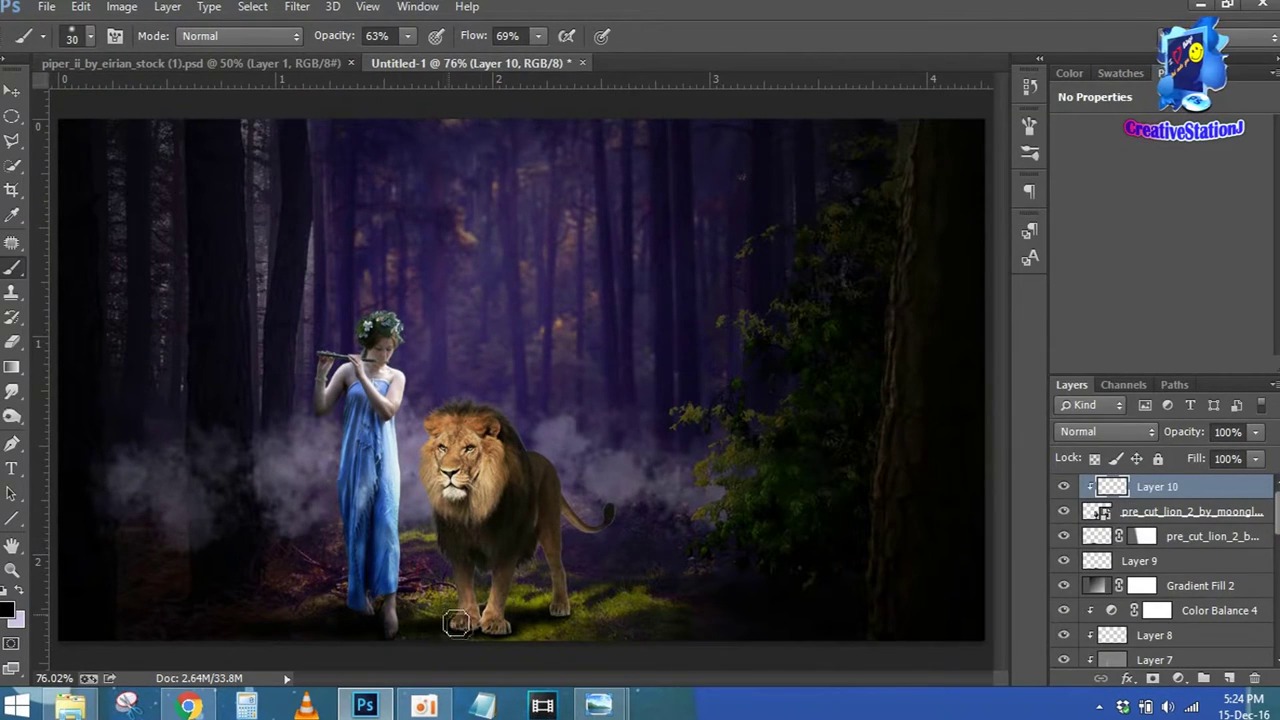
{"action": "mouse_move", "coordinate": [521, 643]}
{"action": "left_mouse_down"}
{"action": "mouse_move", "coordinate": [557, 614]}
{"action": "mouse_move", "coordinate": [523, 611]}
{"action": "mouse_move", "coordinate": [477, 645]}
{"action": "left_mouse_up"}
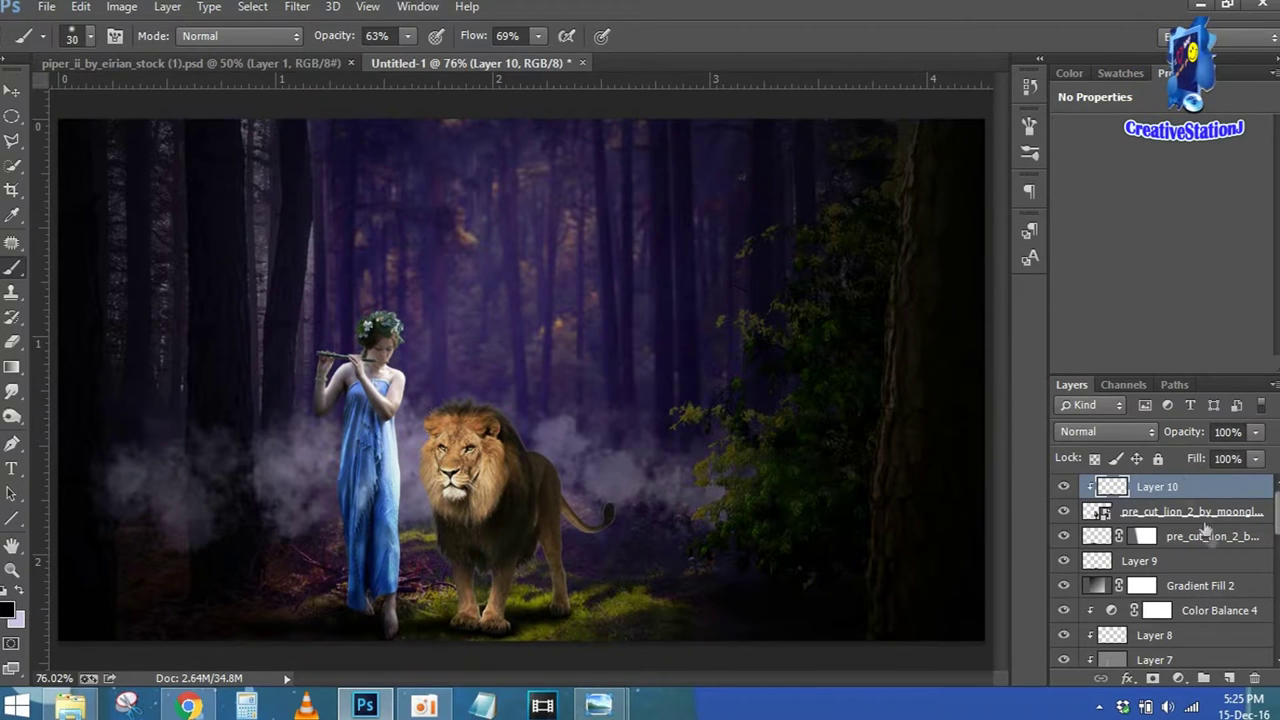
{"action": "left_click", "coordinate": [1179, 679]}
{"action": "left_click", "coordinate": [1166, 374]}
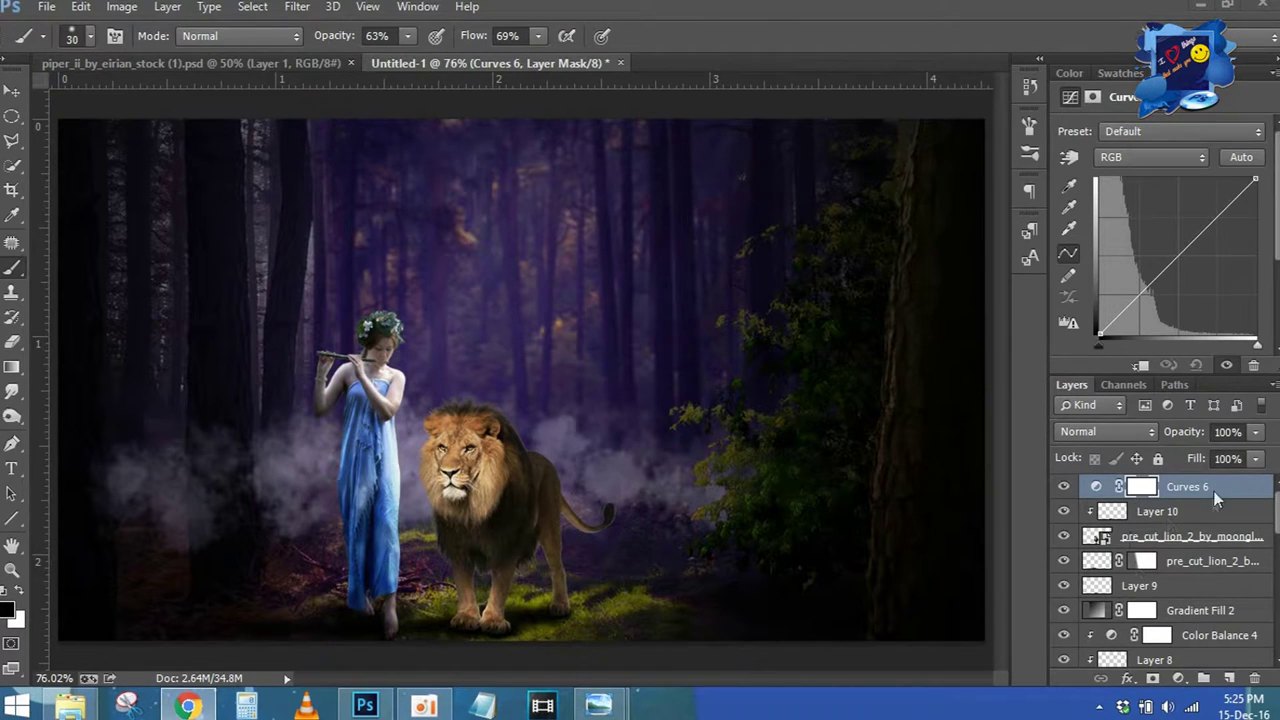
Clip Curves 6 to the lion, pull the curve down, and invert its mask to black
{"action": "left_click", "coordinate": [1143, 366]}
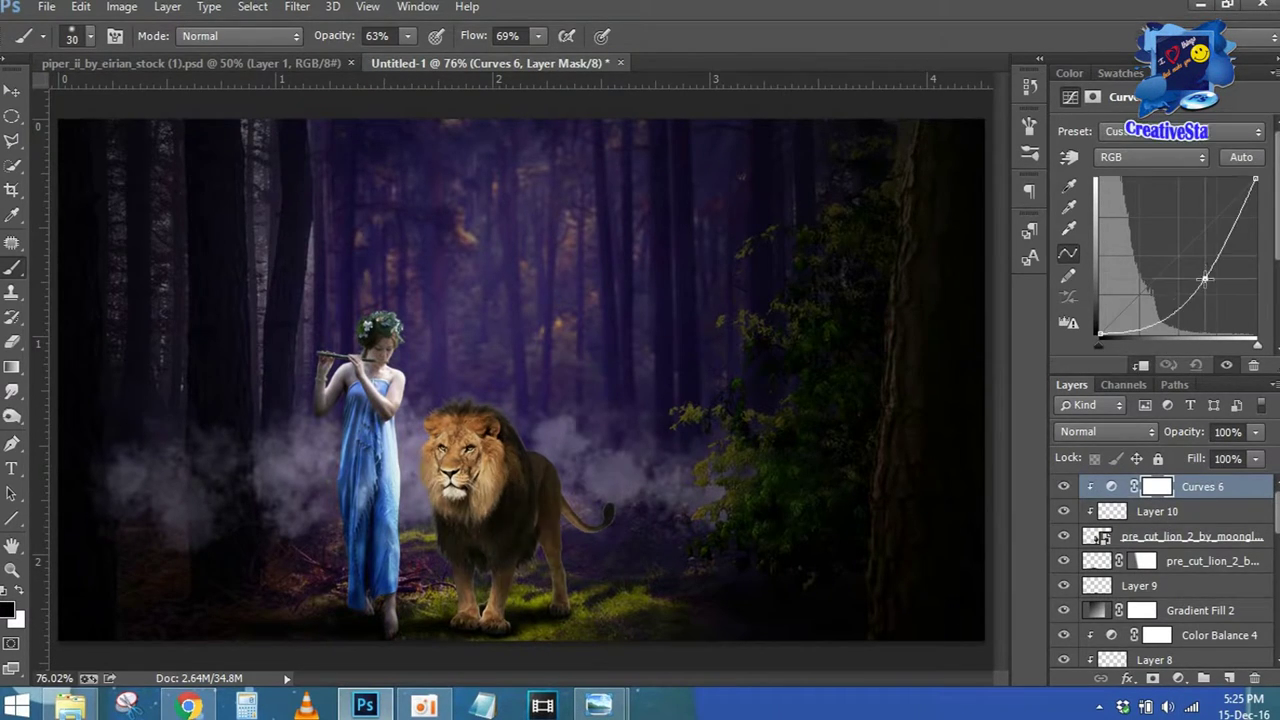
{"action": "left_click_drag", "start_coordinate": [1185, 250], "coordinate": [1206, 276]}
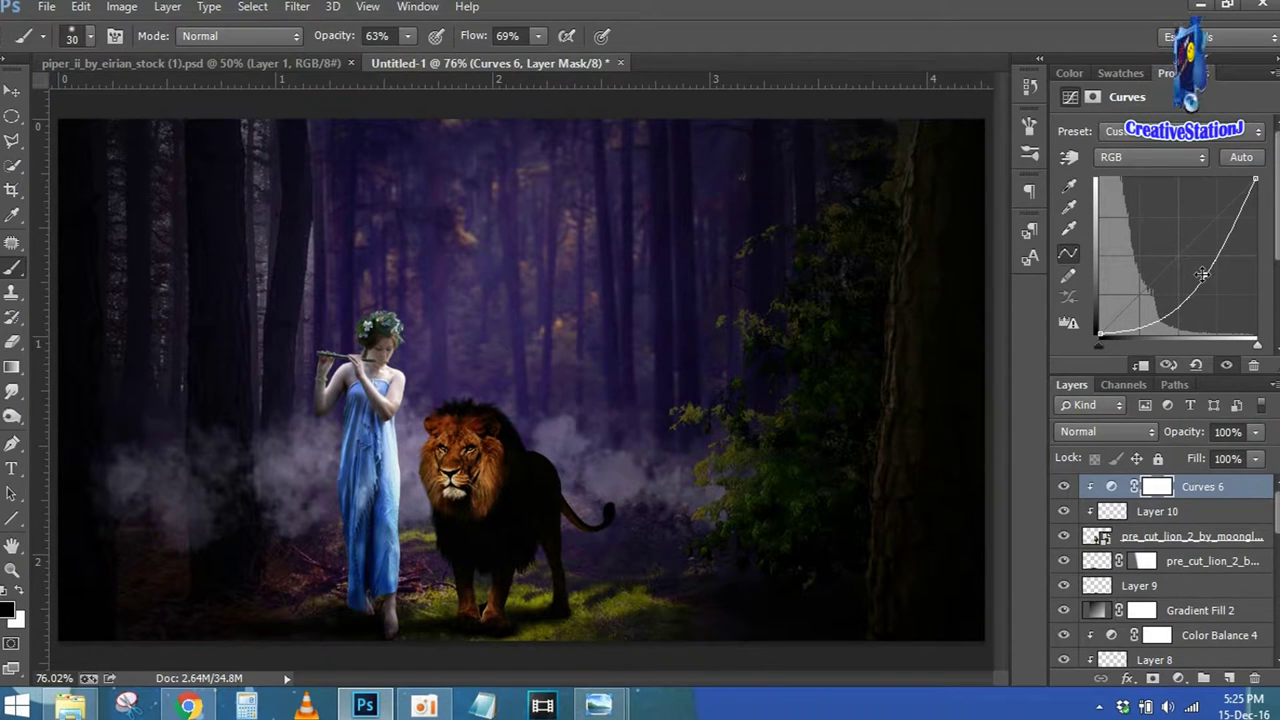
{"action": "left_click", "coordinate": [1156, 487]}
{"action": "key", "text": "ctrl+i"}
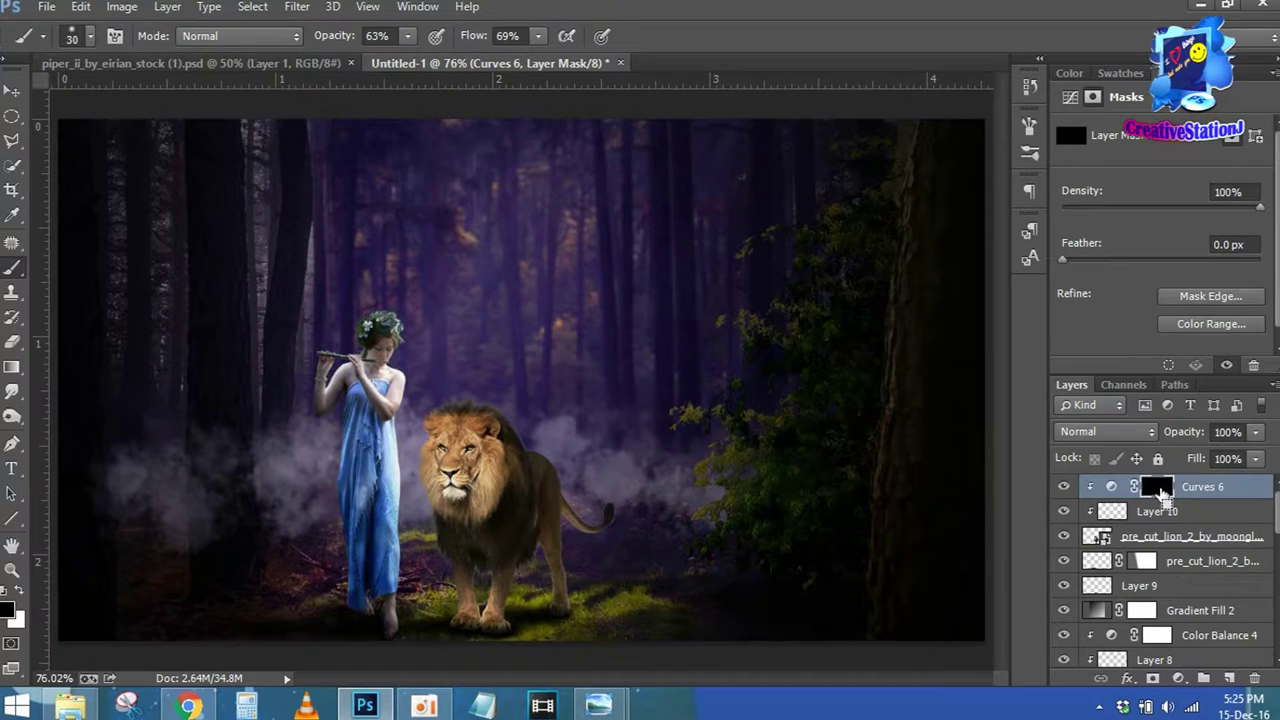
{"action": "key", "text": "ctrl+plus"}
{"action": "key", "text": "ctrl+plus"}
{"action": "scroll", "coordinate": [779, 322], "scroll_direction": "down", "scroll_amount": 5}
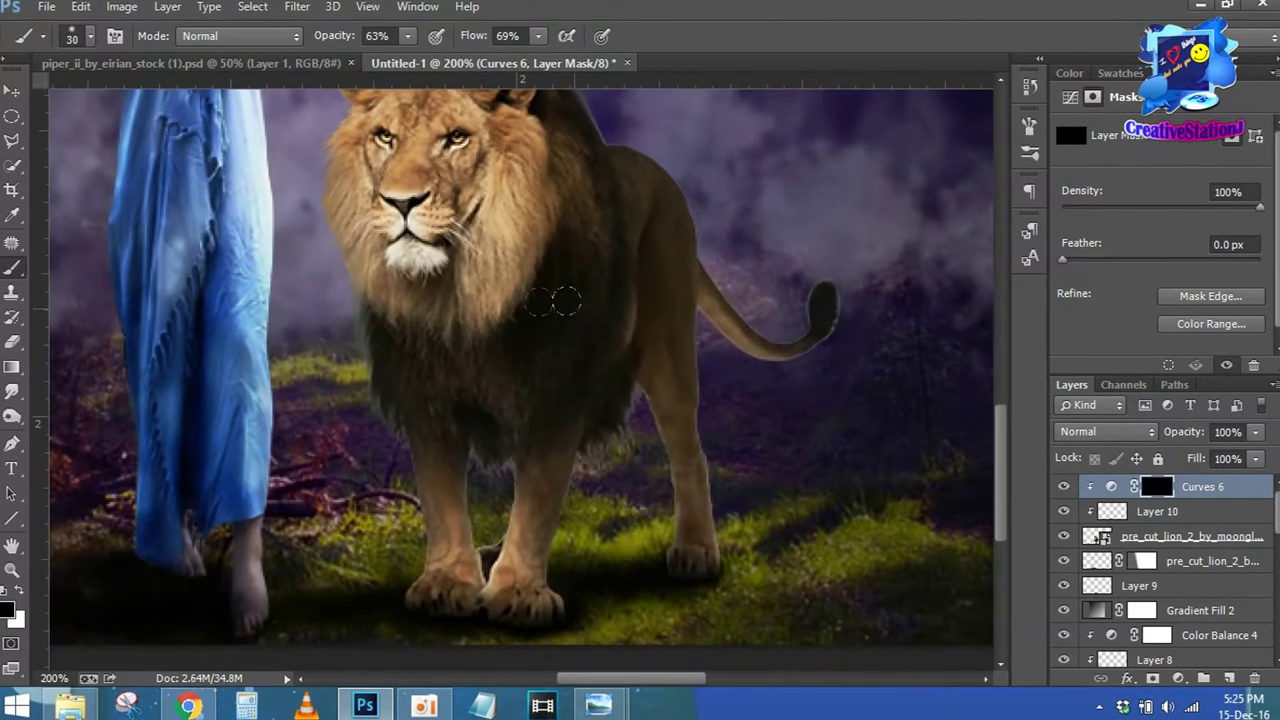
{"action": "key", "text": "x"}
Paint white on the mask to darken the lion's legs, chest, flank, back, rump and shoulder
{"action": "mouse_move", "coordinate": [415, 430]}
{"action": "left_mouse_down"}
{"action": "mouse_move", "coordinate": [393, 568]}
{"action": "mouse_move", "coordinate": [360, 325]}
{"action": "left_mouse_up"}
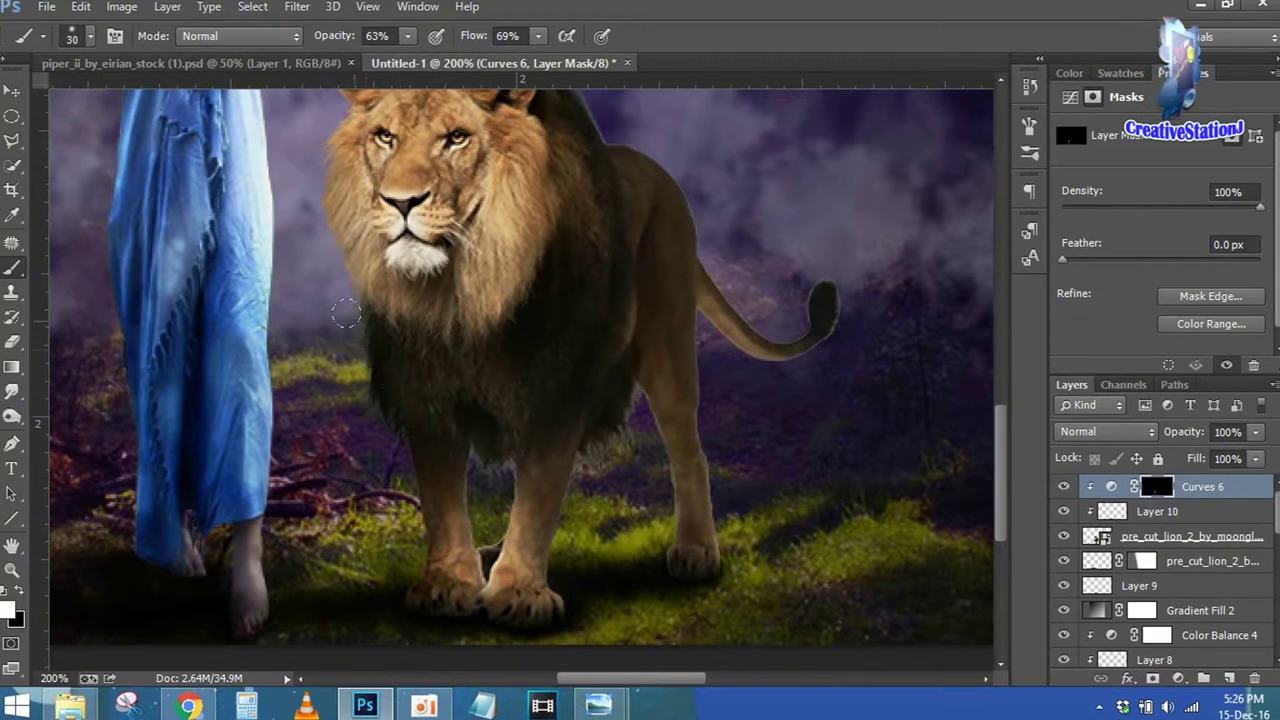
{"action": "mouse_move", "coordinate": [480, 343]}
{"action": "left_mouse_down"}
{"action": "mouse_move", "coordinate": [497, 497]}
{"action": "mouse_move", "coordinate": [455, 480]}
{"action": "left_mouse_up"}
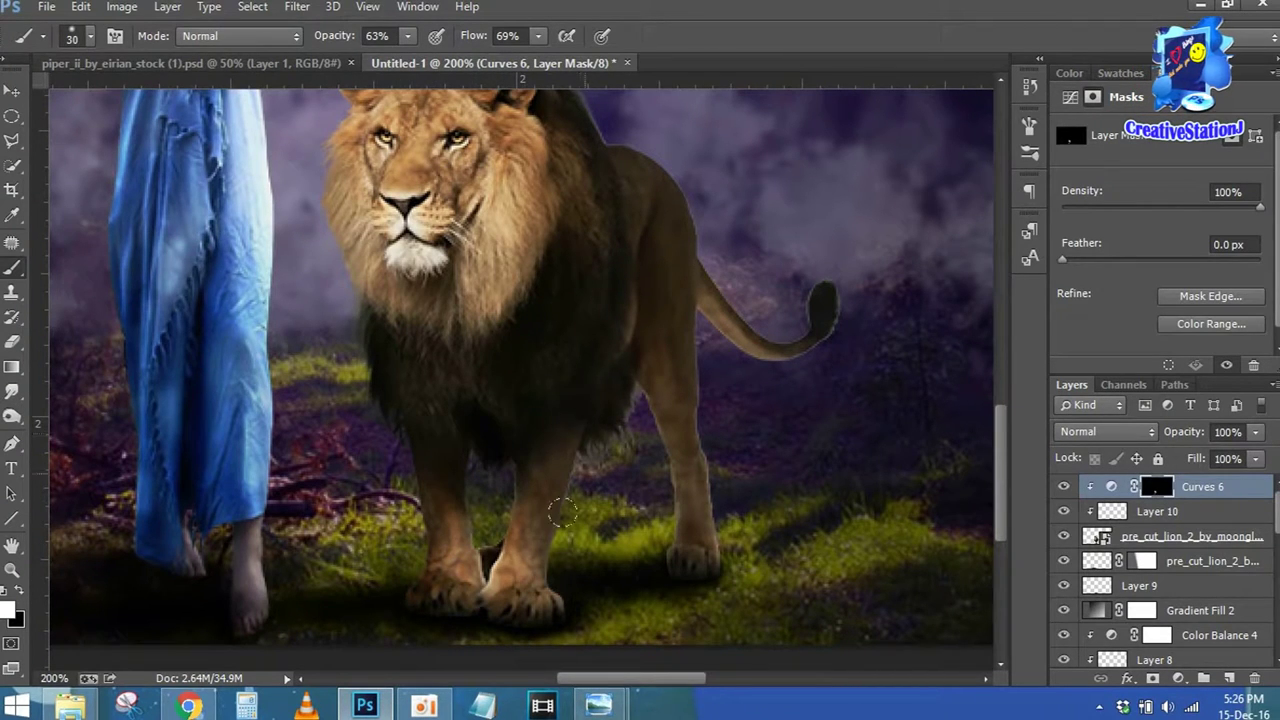
{"action": "mouse_move", "coordinate": [590, 425]}
{"action": "left_mouse_down"}
{"action": "mouse_move", "coordinate": [660, 470]}
{"action": "mouse_move", "coordinate": [680, 560]}
{"action": "mouse_move", "coordinate": [700, 520]}
{"action": "left_mouse_up"}
{"action": "mouse_move", "coordinate": [665, 420]}
{"action": "left_mouse_down"}
{"action": "mouse_move", "coordinate": [647, 287]}
{"action": "mouse_move", "coordinate": [630, 367]}
{"action": "left_mouse_up"}
{"action": "mouse_move", "coordinate": [672, 202]}
{"action": "left_mouse_down"}
{"action": "mouse_move", "coordinate": [720, 350]}
{"action": "mouse_move", "coordinate": [695, 480]}
{"action": "left_mouse_up"}
{"action": "mouse_move", "coordinate": [700, 290]}
{"action": "left_mouse_down"}
{"action": "mouse_move", "coordinate": [775, 348]}
{"action": "mouse_move", "coordinate": [802, 308]}
{"action": "left_mouse_up"}
{"action": "mouse_move", "coordinate": [610, 150]}
{"action": "left_mouse_down"}
{"action": "mouse_move", "coordinate": [585, 95]}
{"action": "mouse_move", "coordinate": [623, 171]}
{"action": "mouse_move", "coordinate": [566, 246]}
{"action": "mouse_move", "coordinate": [577, 163]}
{"action": "mouse_move", "coordinate": [571, 340]}
{"action": "left_mouse_up"}
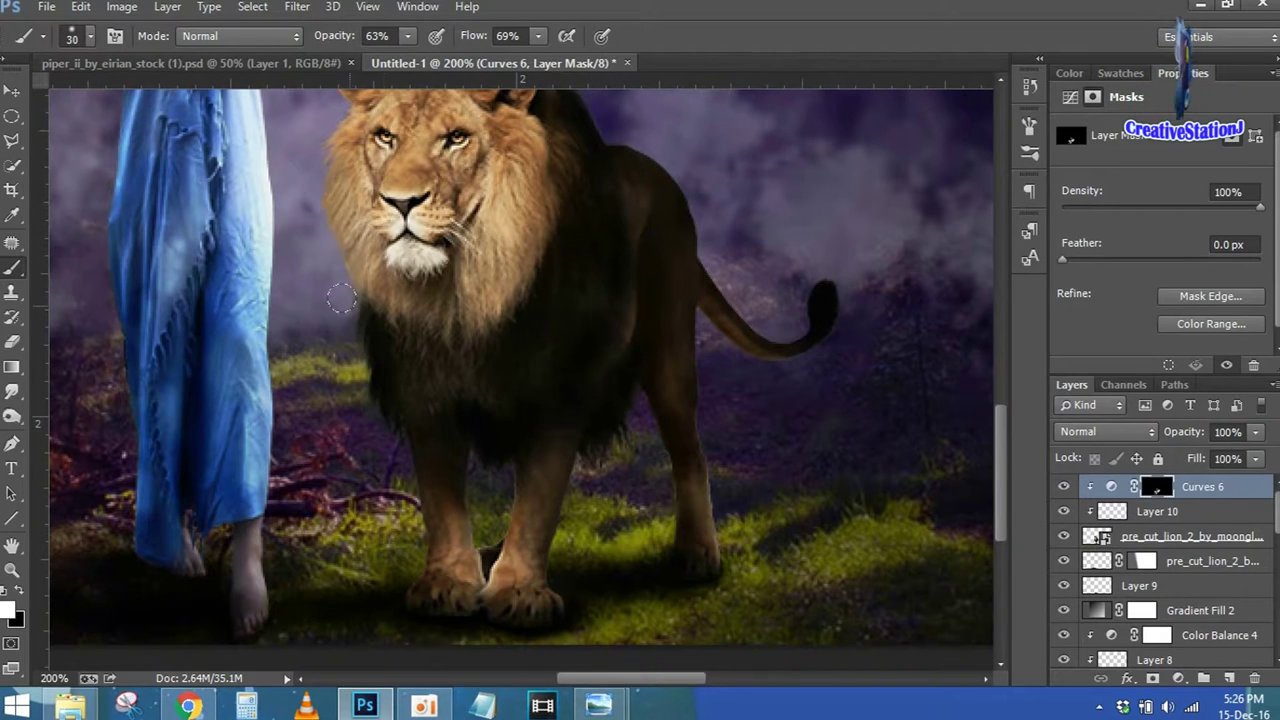
At 40% brush opacity, lightly shade the lion's mane, chest and legs
{"action": "left_click_drag", "start_coordinate": [313, 36], "coordinate": [292, 36]}
{"action": "mouse_move", "coordinate": [505, 300]}
{"action": "left_mouse_down"}
{"action": "mouse_move", "coordinate": [530, 175]}
{"action": "mouse_move", "coordinate": [528, 239]}
{"action": "mouse_move", "coordinate": [458, 327]}
{"action": "mouse_move", "coordinate": [390, 310]}
{"action": "mouse_move", "coordinate": [312, 125]}
{"action": "left_mouse_up"}
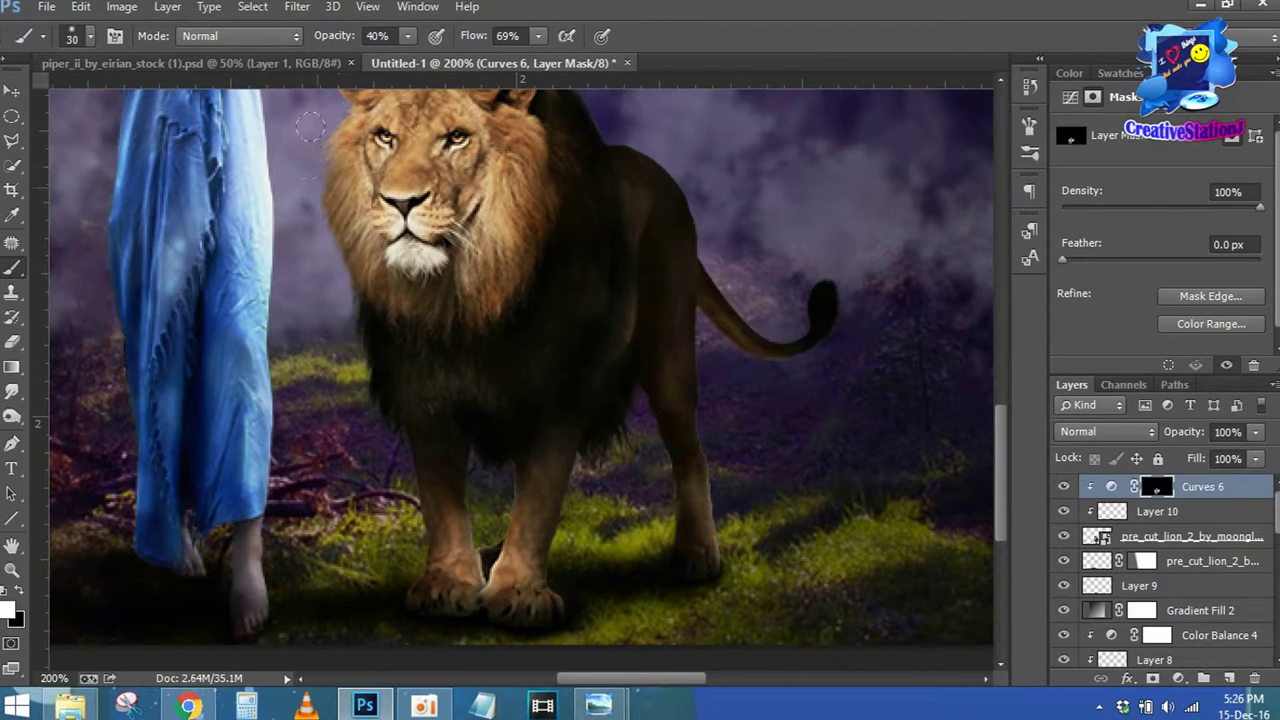
{"action": "mouse_move", "coordinate": [370, 334]}
{"action": "left_mouse_down"}
{"action": "mouse_move", "coordinate": [449, 349]}
{"action": "mouse_move", "coordinate": [430, 285]}
{"action": "mouse_move", "coordinate": [494, 316]}
{"action": "left_mouse_up"}
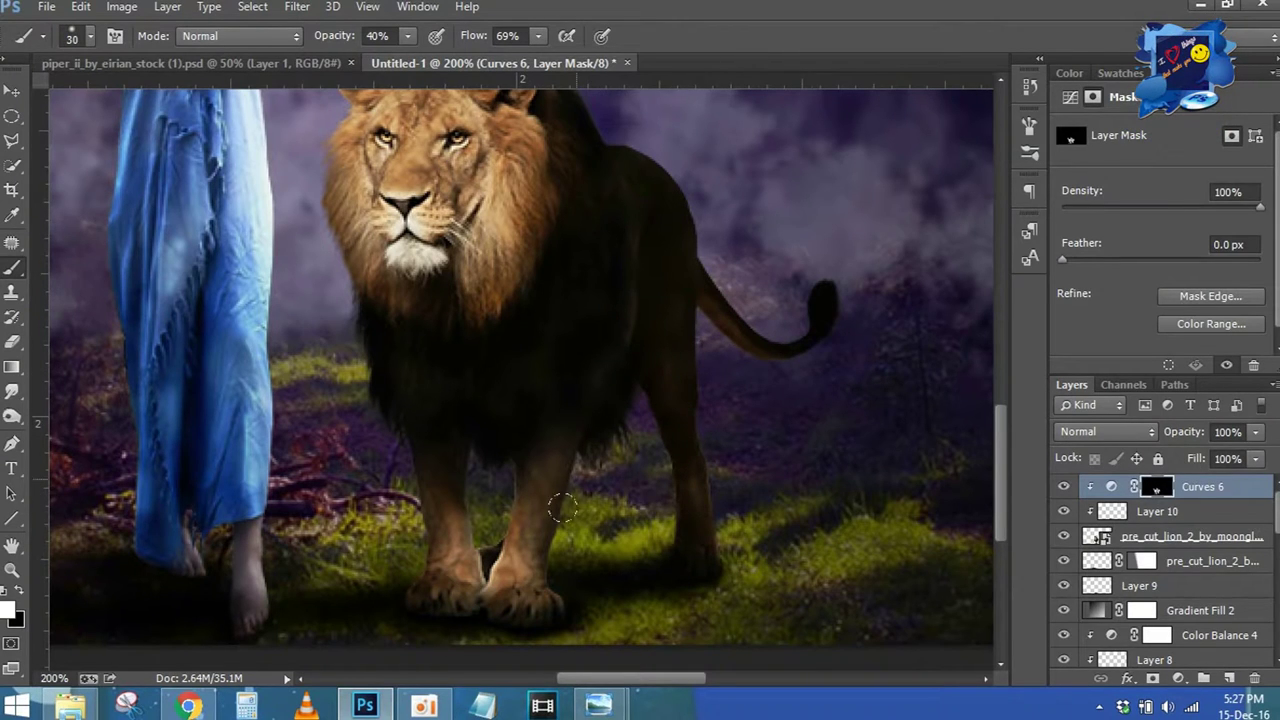
{"action": "mouse_move", "coordinate": [520, 505]}
{"action": "left_mouse_down"}
{"action": "mouse_move", "coordinate": [486, 543]}
{"action": "mouse_move", "coordinate": [530, 450]}
{"action": "mouse_move", "coordinate": [551, 609]}
{"action": "mouse_move", "coordinate": [471, 519]}
{"action": "mouse_move", "coordinate": [428, 503]}
{"action": "left_mouse_up"}
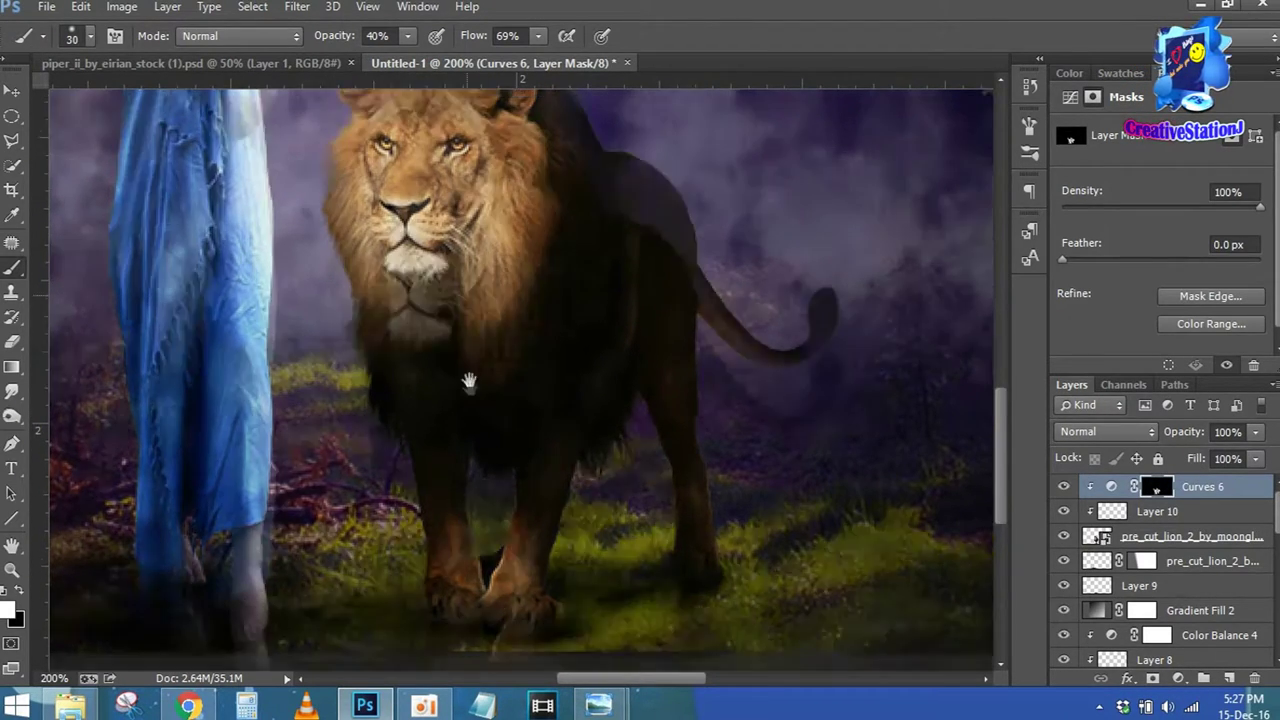
With a size-10 brush, shade the lion's face, muzzle, chin, ear and mane on the Curves 6 mask
{"action": "scroll", "coordinate": [466, 380], "scroll_direction": "up", "scroll_amount": 3}
{"action": "mouse_move", "coordinate": [505, 234]}
{"action": "left_mouse_down"}
{"action": "mouse_move", "coordinate": [490, 360]}
{"action": "mouse_move", "coordinate": [460, 300]}
{"action": "mouse_move", "coordinate": [470, 235]}
{"action": "mouse_move", "coordinate": [400, 370]}
{"action": "mouse_move", "coordinate": [327, 261]}
{"action": "left_mouse_up"}
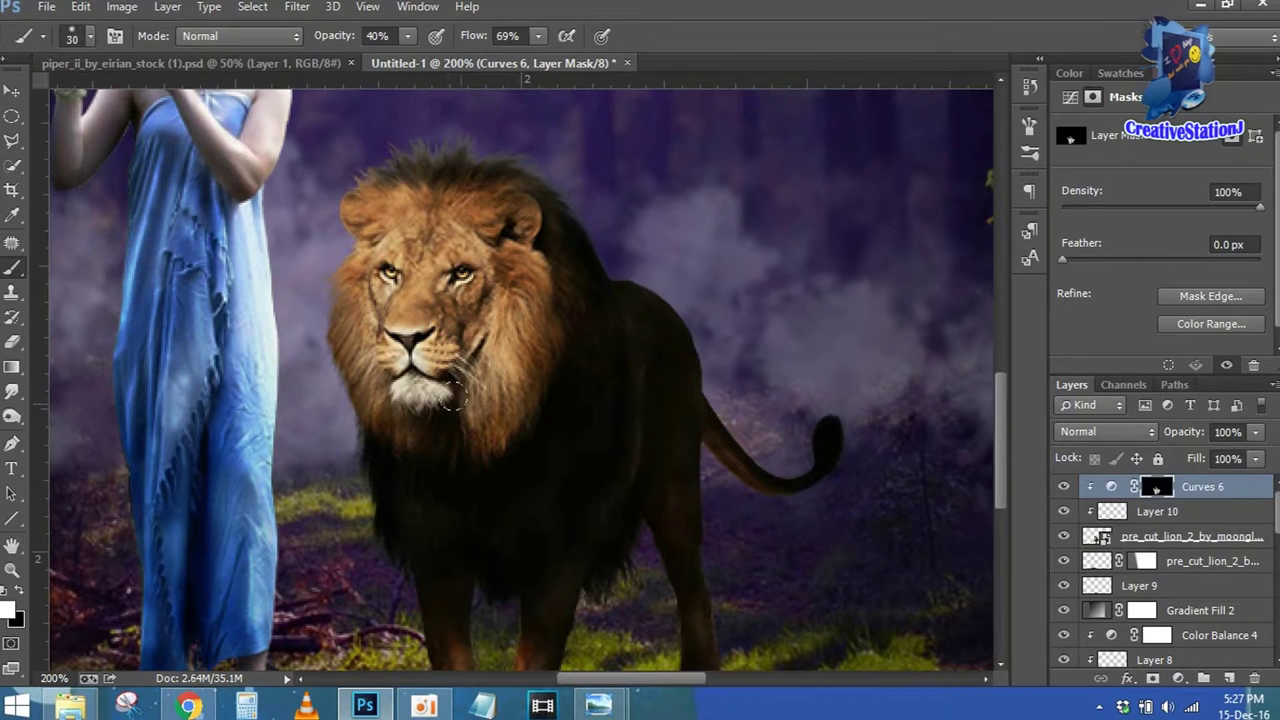
{"action": "scroll", "coordinate": [393, 412], "scroll_direction": "up", "scroll_amount": 2}
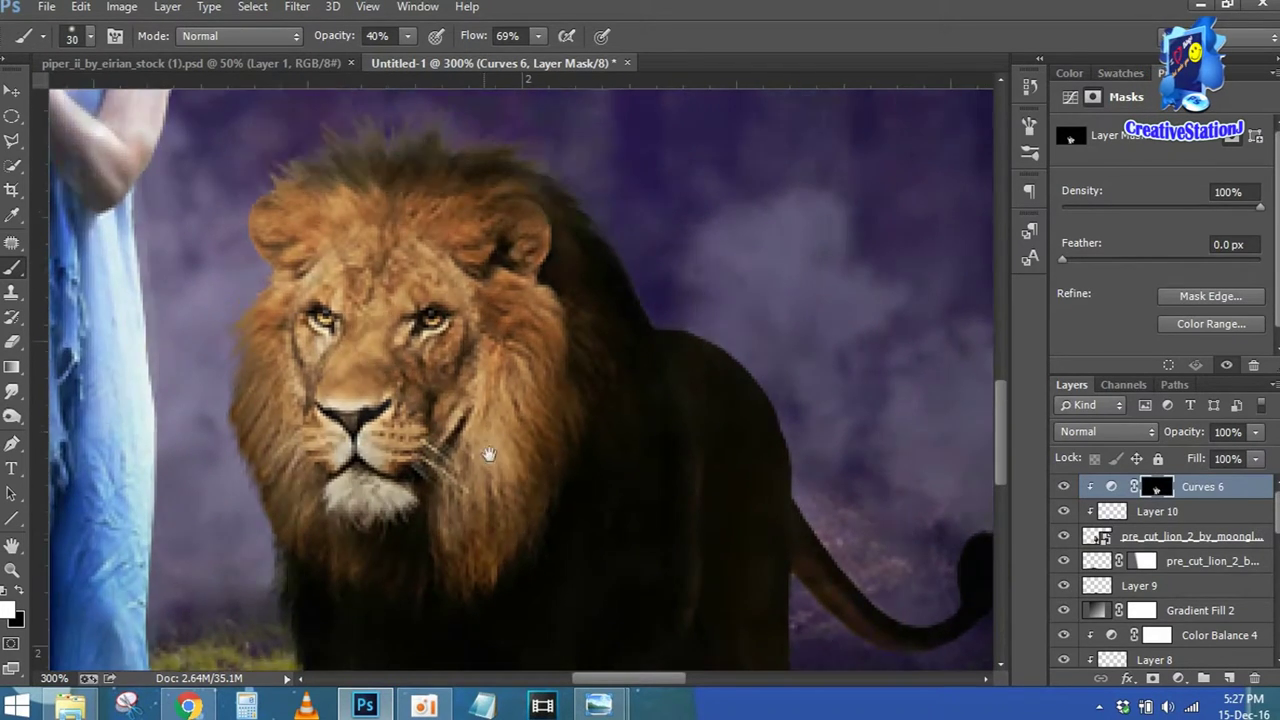
{"action": "key", "text": "bracketleft"}
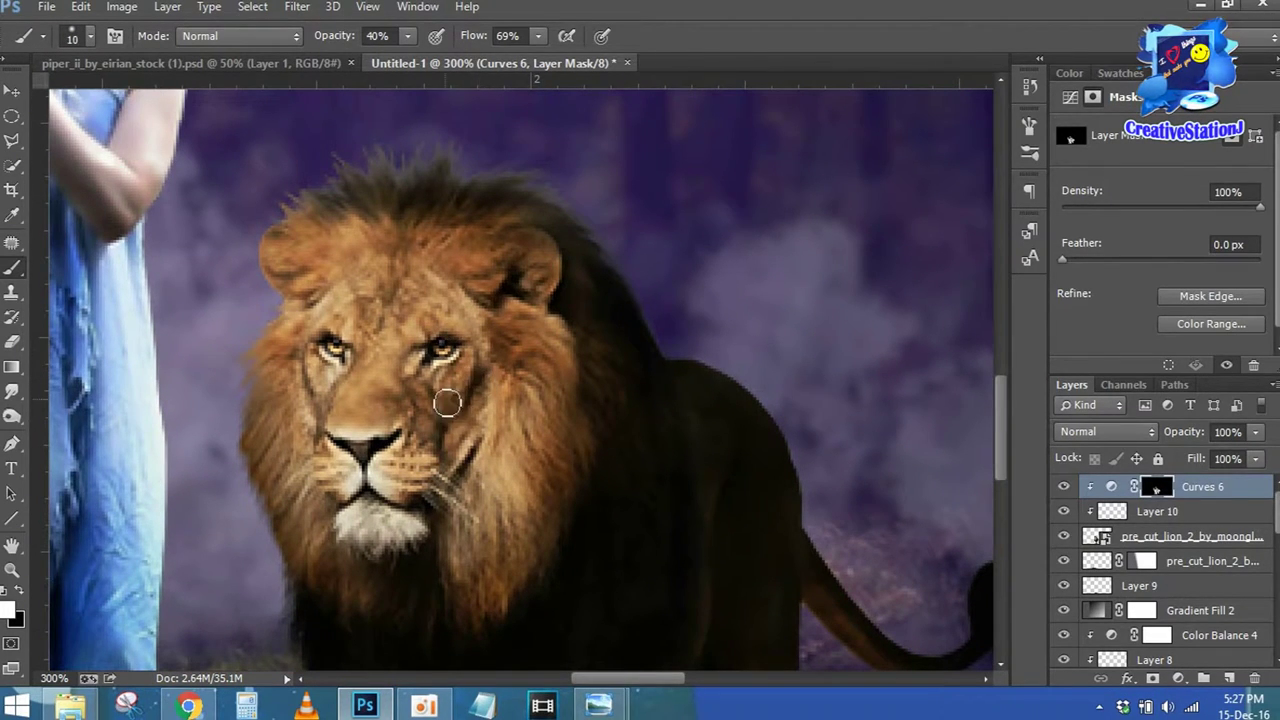
{"action": "mouse_move", "coordinate": [450, 357]}
{"action": "left_mouse_down"}
{"action": "mouse_move", "coordinate": [412, 345]}
{"action": "mouse_move", "coordinate": [406, 420]}
{"action": "mouse_move", "coordinate": [445, 455]}
{"action": "mouse_move", "coordinate": [490, 437]}
{"action": "left_mouse_up"}
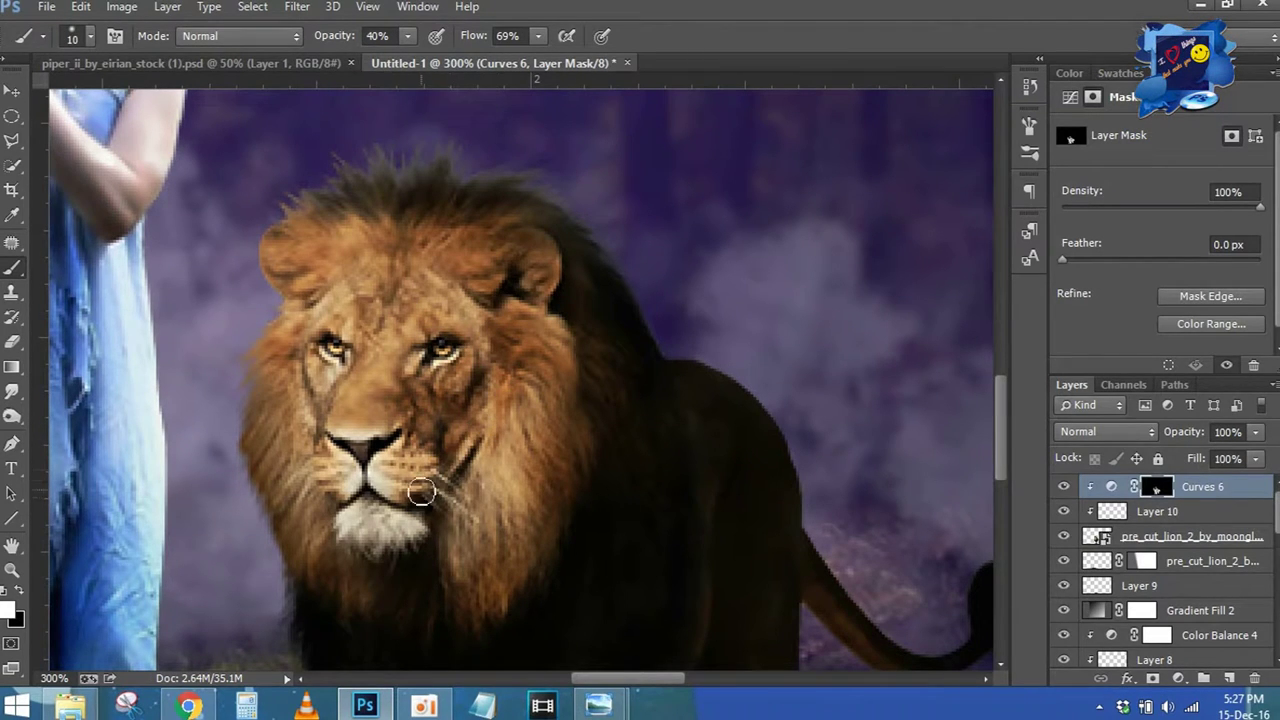
{"action": "mouse_move", "coordinate": [468, 442]}
{"action": "left_mouse_down"}
{"action": "mouse_move", "coordinate": [380, 465]}
{"action": "mouse_move", "coordinate": [418, 530]}
{"action": "left_mouse_up"}
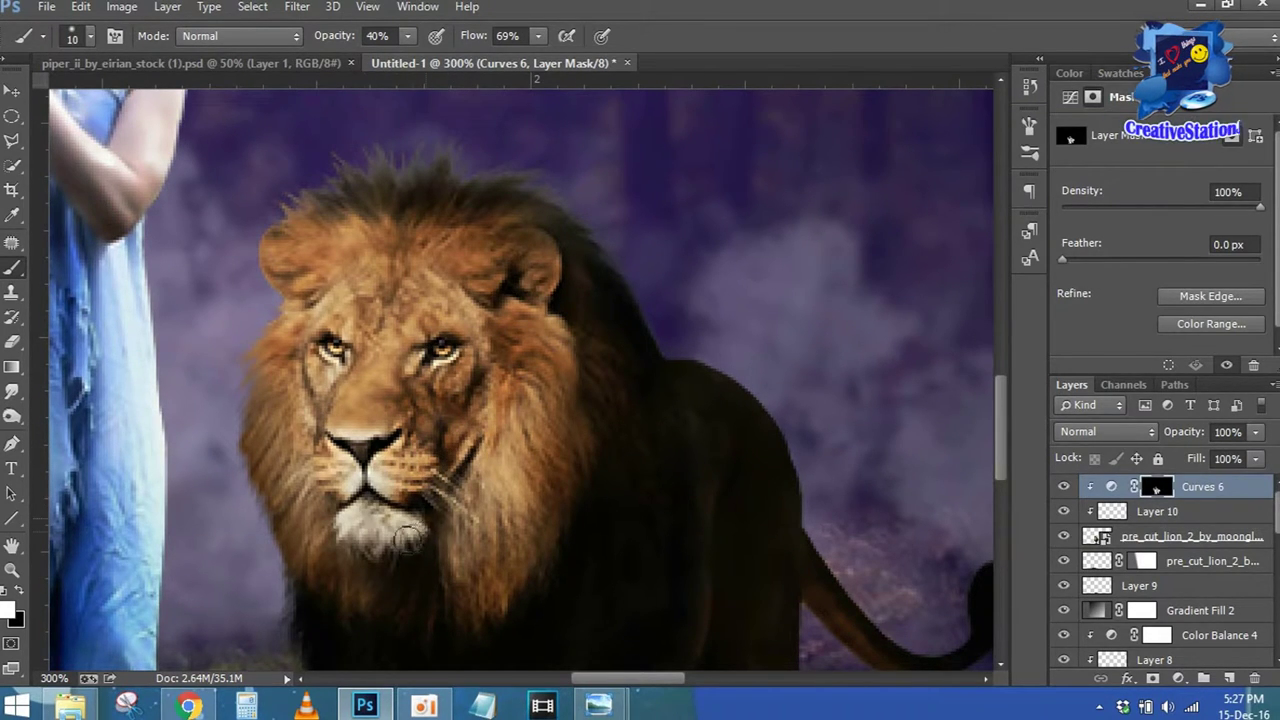
{"action": "left_click_drag", "start_coordinate": [345, 549], "coordinate": [322, 514]}
{"action": "mouse_move", "coordinate": [302, 413]}
{"action": "left_mouse_down"}
{"action": "mouse_move", "coordinate": [335, 385]}
{"action": "mouse_move", "coordinate": [314, 320]}
{"action": "mouse_move", "coordinate": [265, 286]}
{"action": "left_mouse_up"}
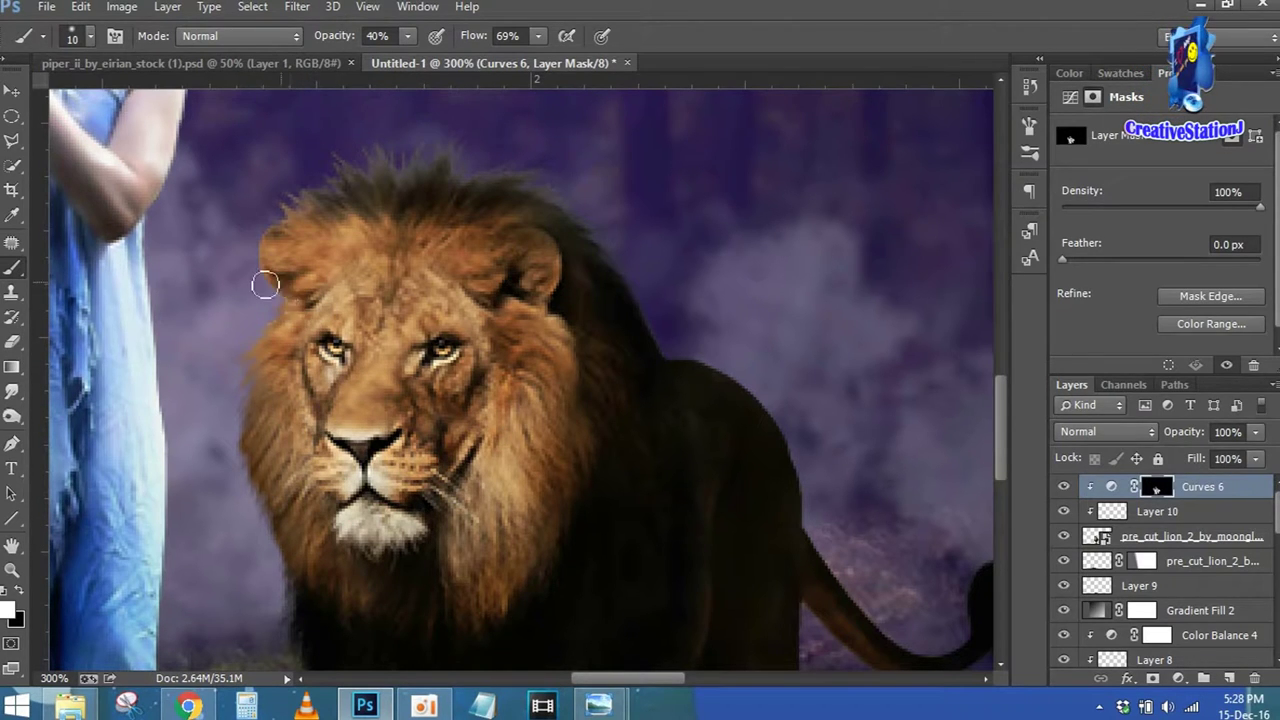
{"action": "mouse_move", "coordinate": [508, 295]}
{"action": "left_mouse_down"}
{"action": "mouse_move", "coordinate": [526, 269]}
{"action": "mouse_move", "coordinate": [560, 320]}
{"action": "mouse_move", "coordinate": [542, 337]}
{"action": "mouse_move", "coordinate": [571, 377]}
{"action": "mouse_move", "coordinate": [609, 357]}
{"action": "mouse_move", "coordinate": [577, 472]}
{"action": "left_mouse_up"}
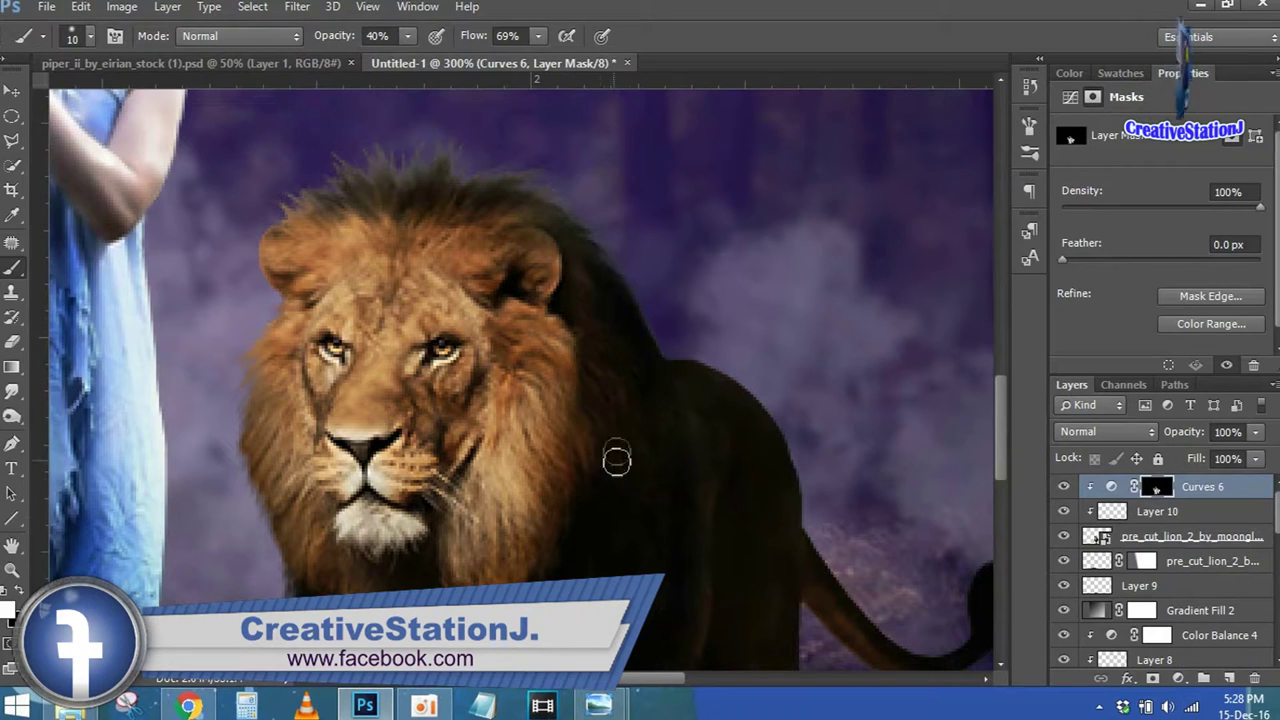
{"action": "mouse_move", "coordinate": [457, 514]}
{"action": "left_mouse_down"}
{"action": "mouse_move", "coordinate": [471, 523]}
{"action": "mouse_move", "coordinate": [473, 486]}
{"action": "left_mouse_up"}
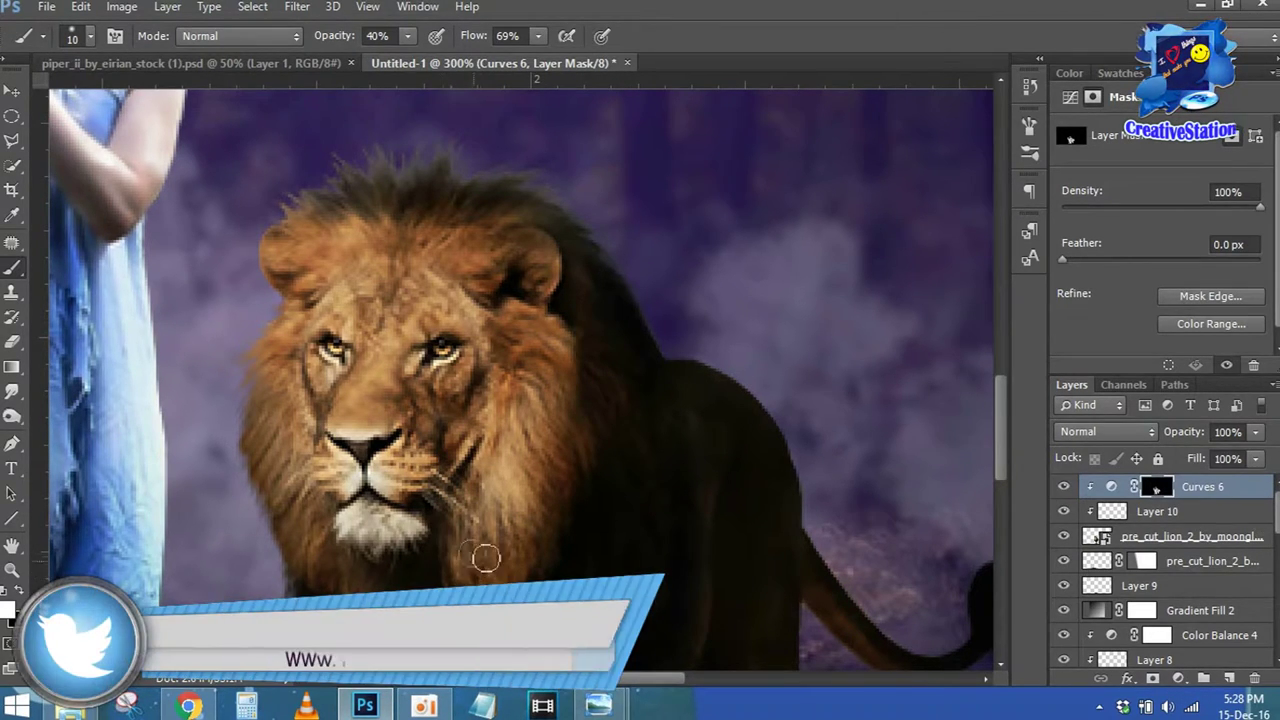
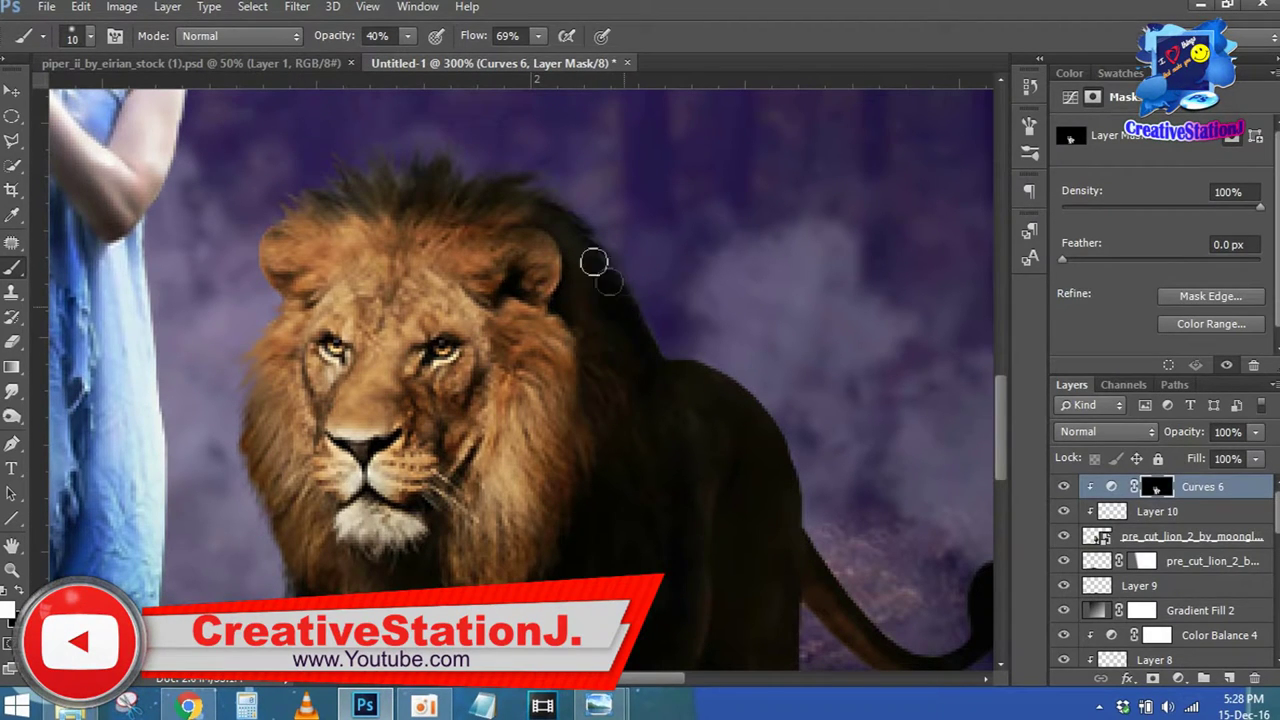
Paint the Curves 6 mask over the lion's mane, cheek and tail, then fit the view on screen
{"action": "mouse_move", "coordinate": [418, 260]}
{"action": "left_mouse_down"}
{"action": "mouse_move", "coordinate": [492, 288]}
{"action": "mouse_move", "coordinate": [569, 266]}
{"action": "mouse_move", "coordinate": [586, 343]}
{"action": "mouse_move", "coordinate": [492, 333]}
{"action": "left_mouse_up"}
{"action": "left_click_drag", "start_coordinate": [499, 398], "coordinate": [492, 425]}
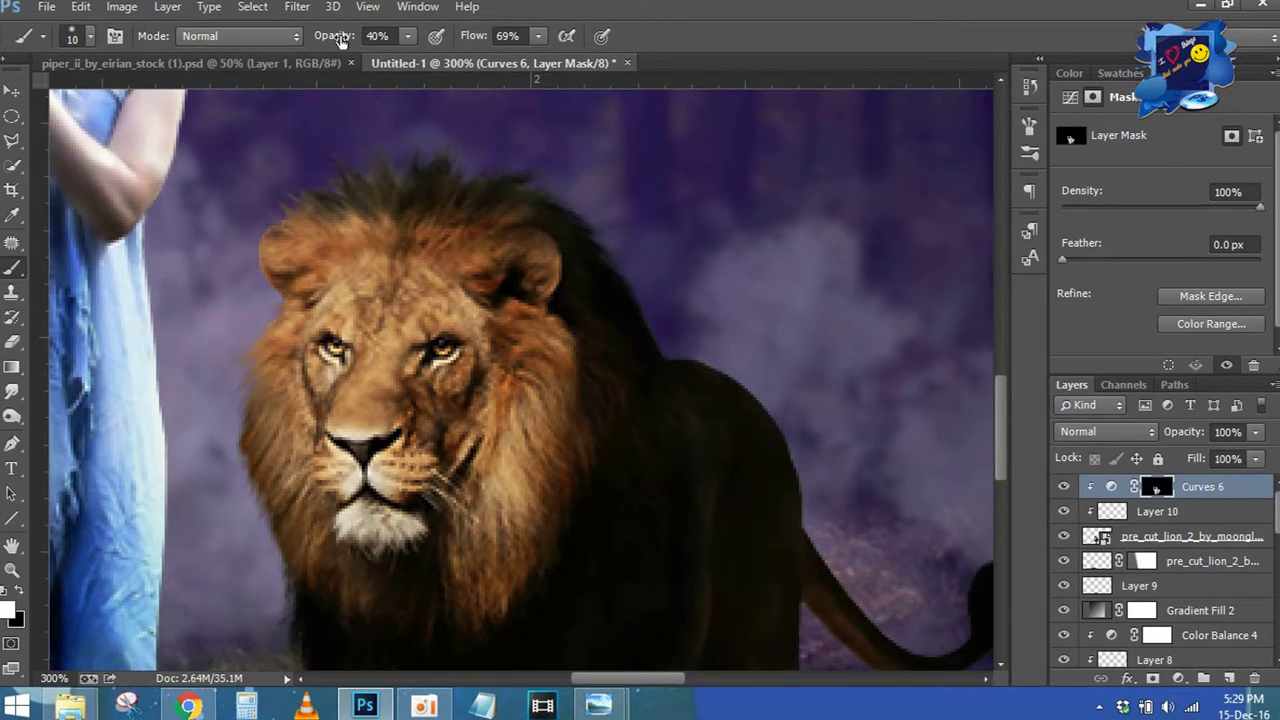
{"action": "key", "text": "Return"}
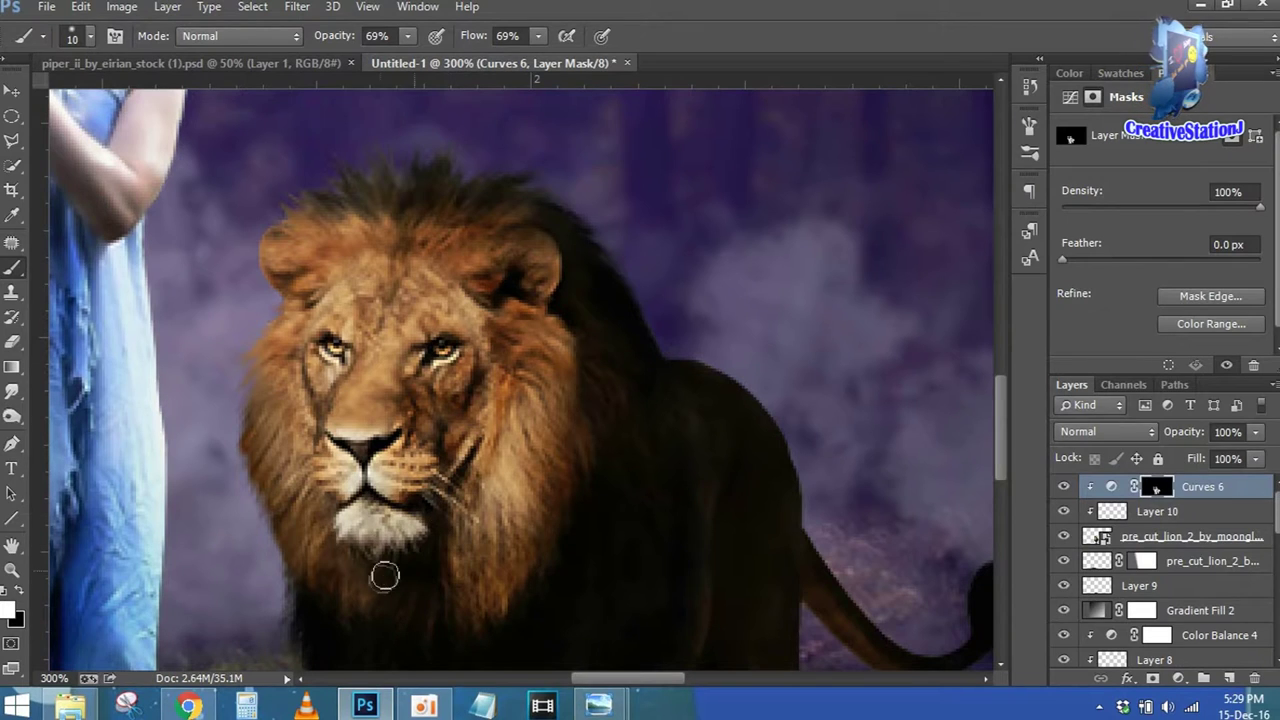
{"action": "left_click_drag", "start_coordinate": [637, 484], "coordinate": [606, 386]}
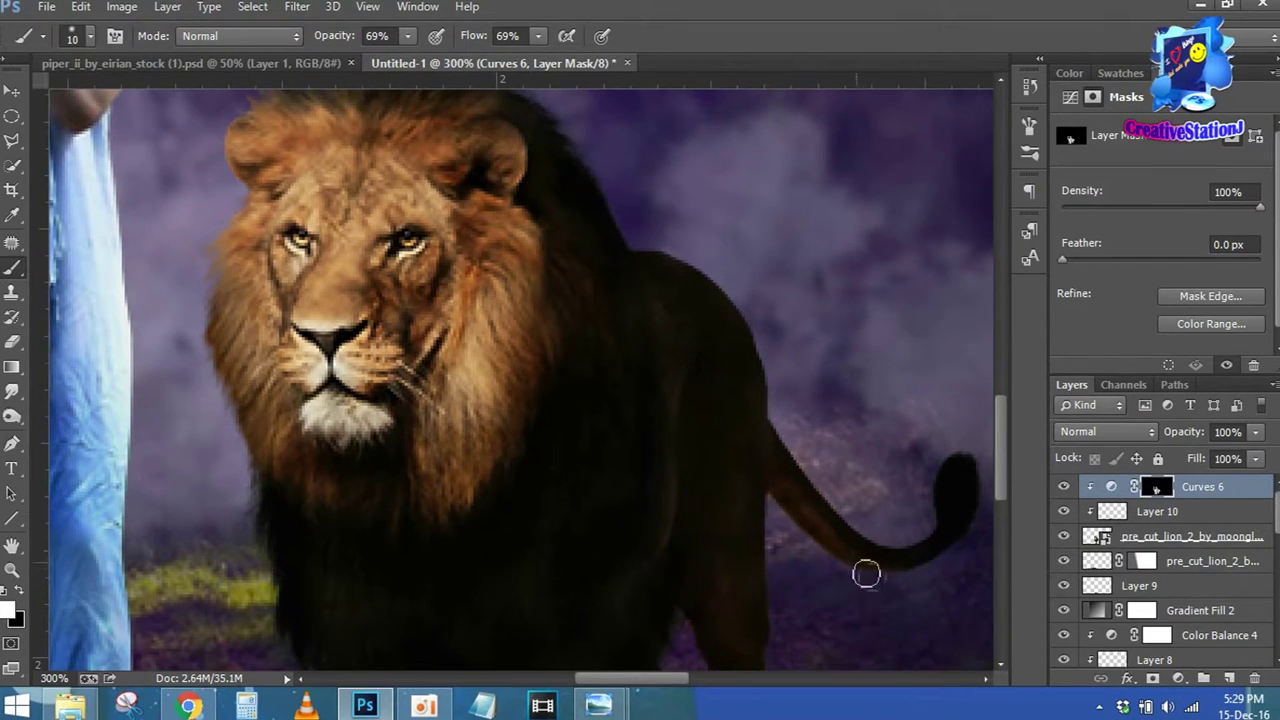
{"action": "key", "text": "ctrl+0"}
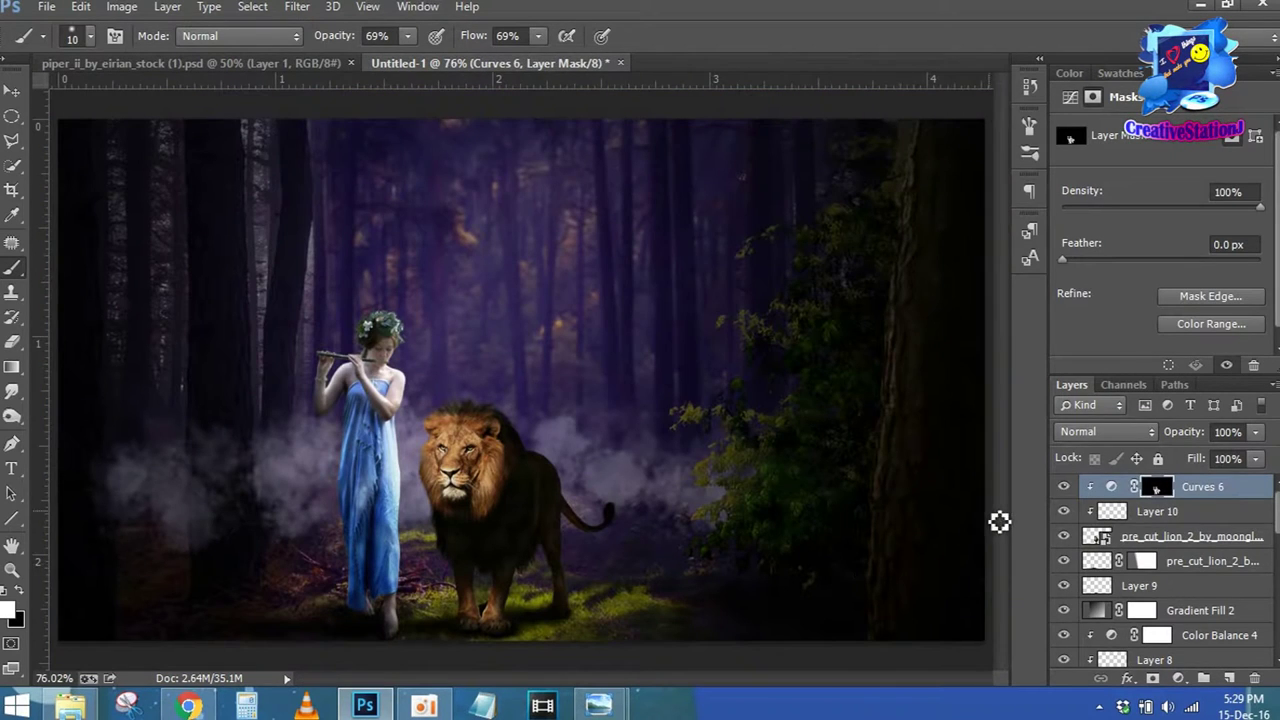
Add a Color Balance adjustment above Curves 6 with midtones +12, -17, +14
{"action": "left_click", "coordinate": [1064, 487]}
{"action": "left_click", "coordinate": [1064, 487]}
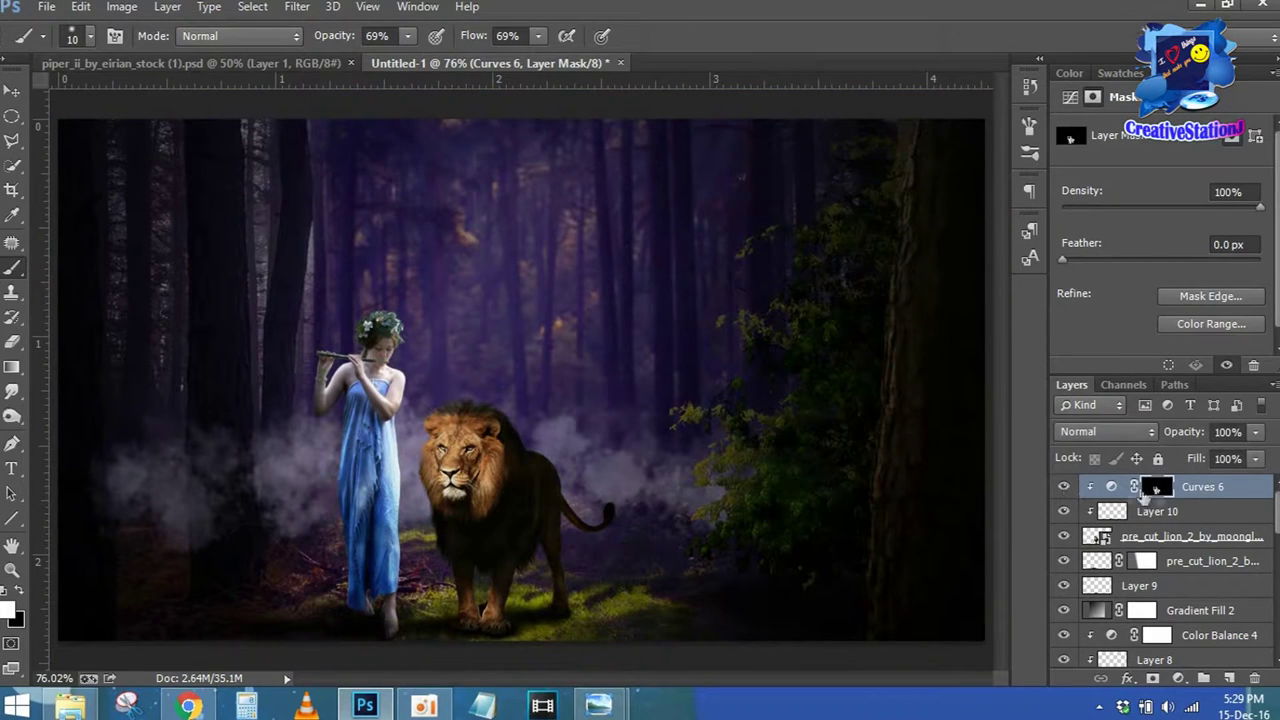
{"action": "left_click", "coordinate": [1179, 678]}
{"action": "left_click", "coordinate": [1185, 378]}
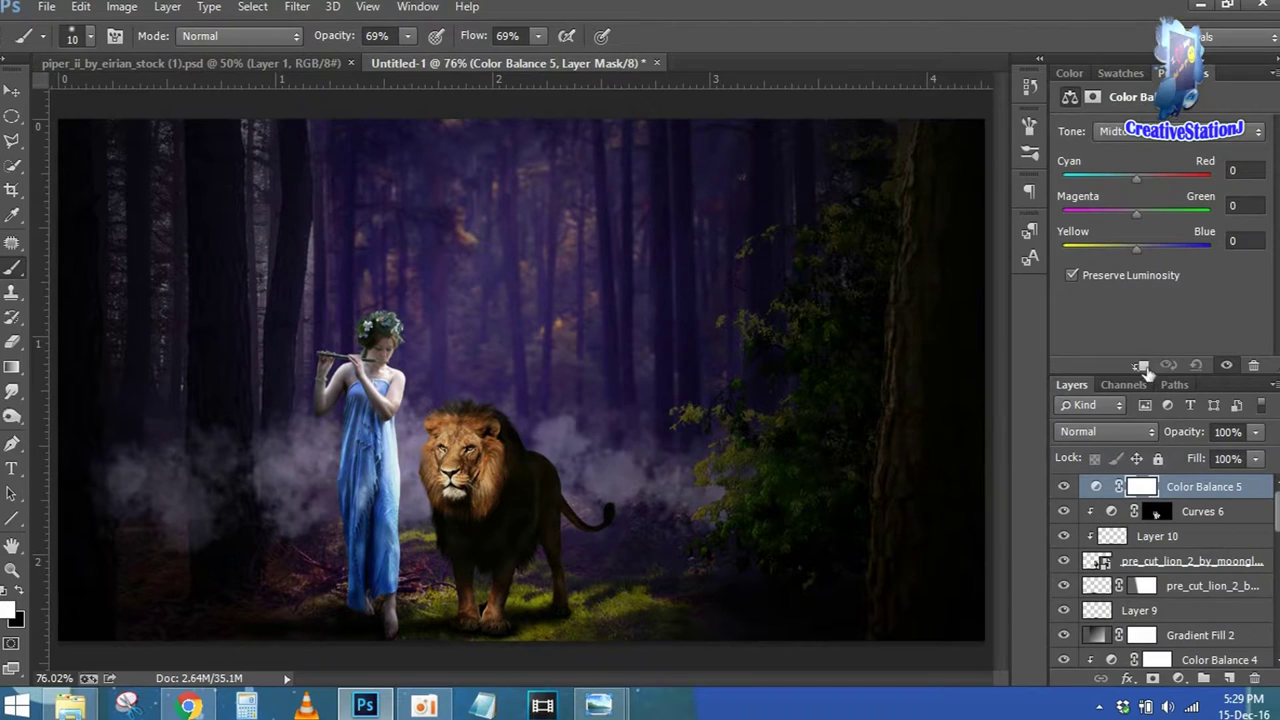
{"action": "mouse_move", "coordinate": [1136, 248]}
{"action": "left_mouse_down"}
{"action": "mouse_move", "coordinate": [1168, 212]}
{"action": "mouse_move", "coordinate": [1124, 211]}
{"action": "mouse_move", "coordinate": [1146, 176]}
{"action": "left_mouse_up"}
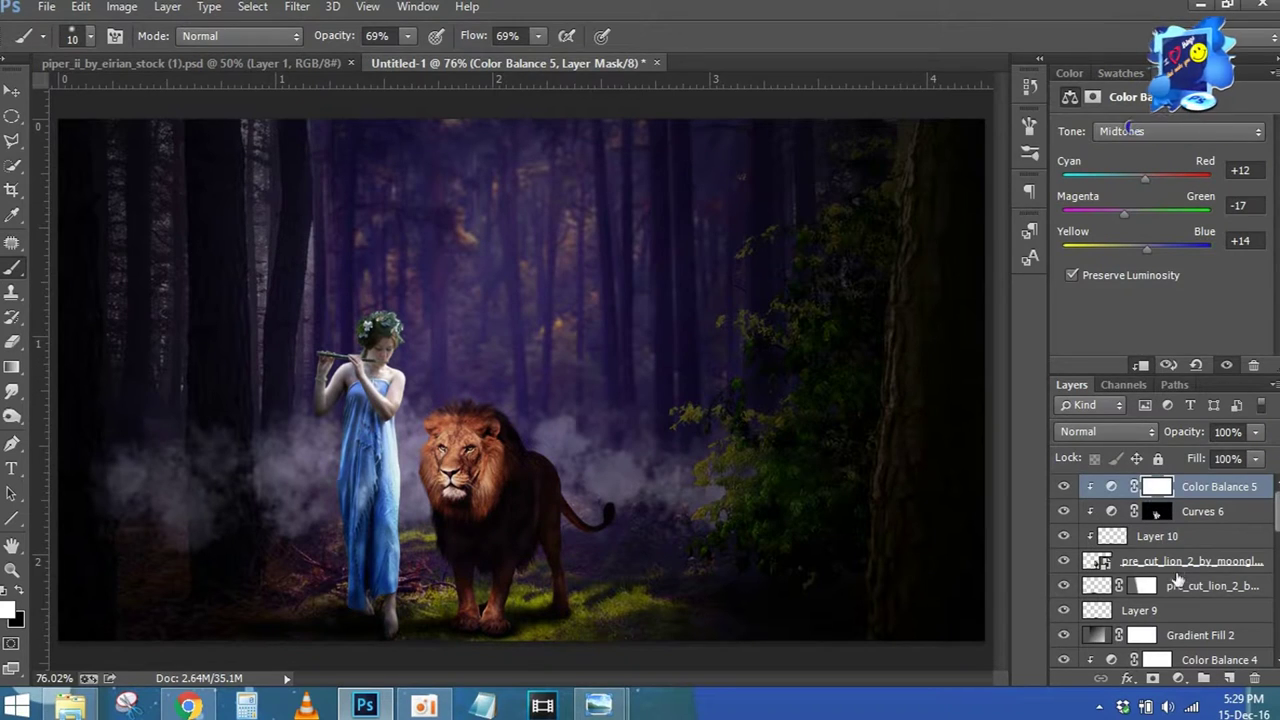
Set Color Balance 4 midtones to +17, -45, -21, toward magenta and yellow
{"action": "left_click", "coordinate": [1178, 564]}
{"action": "scroll", "coordinate": [1158, 518], "scroll_direction": "down", "scroll_amount": 2}
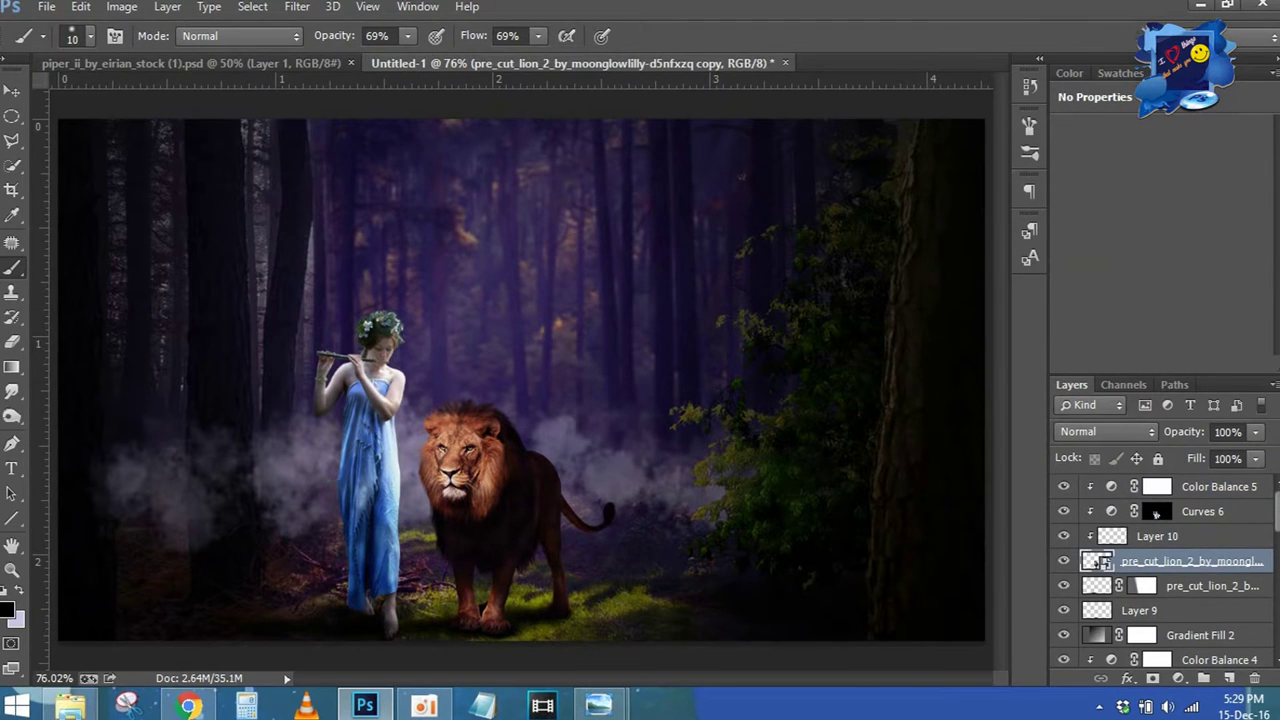
{"action": "scroll", "coordinate": [1170, 530], "scroll_direction": "down", "scroll_amount": 3}
{"action": "scroll", "coordinate": [1185, 542], "scroll_direction": "down", "scroll_amount": 2}
{"action": "left_click", "coordinate": [1193, 548]}
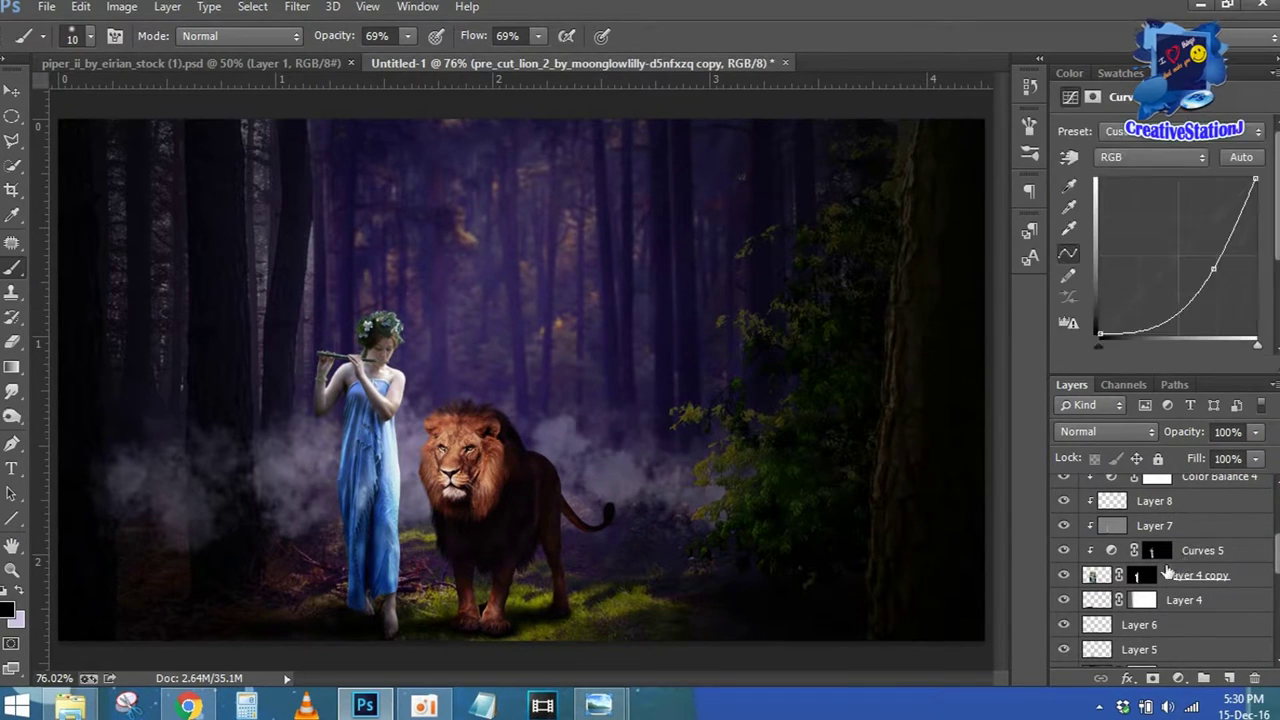
{"action": "scroll", "coordinate": [1195, 547], "scroll_direction": "up", "scroll_amount": 2}
{"action": "scroll", "coordinate": [1200, 545], "scroll_direction": "up", "scroll_amount": 1}
{"action": "left_click", "coordinate": [1203, 545]}
{"action": "left_click", "coordinate": [1111, 542]}
{"action": "mouse_move", "coordinate": [1148, 250]}
{"action": "left_mouse_down"}
{"action": "mouse_move", "coordinate": [1121, 245]}
{"action": "mouse_move", "coordinate": [1179, 210]}
{"action": "mouse_move", "coordinate": [1054, 211]}
{"action": "mouse_move", "coordinate": [1103, 212]}
{"action": "mouse_move", "coordinate": [1218, 178]}
{"action": "mouse_move", "coordinate": [1128, 182]}
{"action": "mouse_move", "coordinate": [1149, 180]}
{"action": "left_mouse_up"}
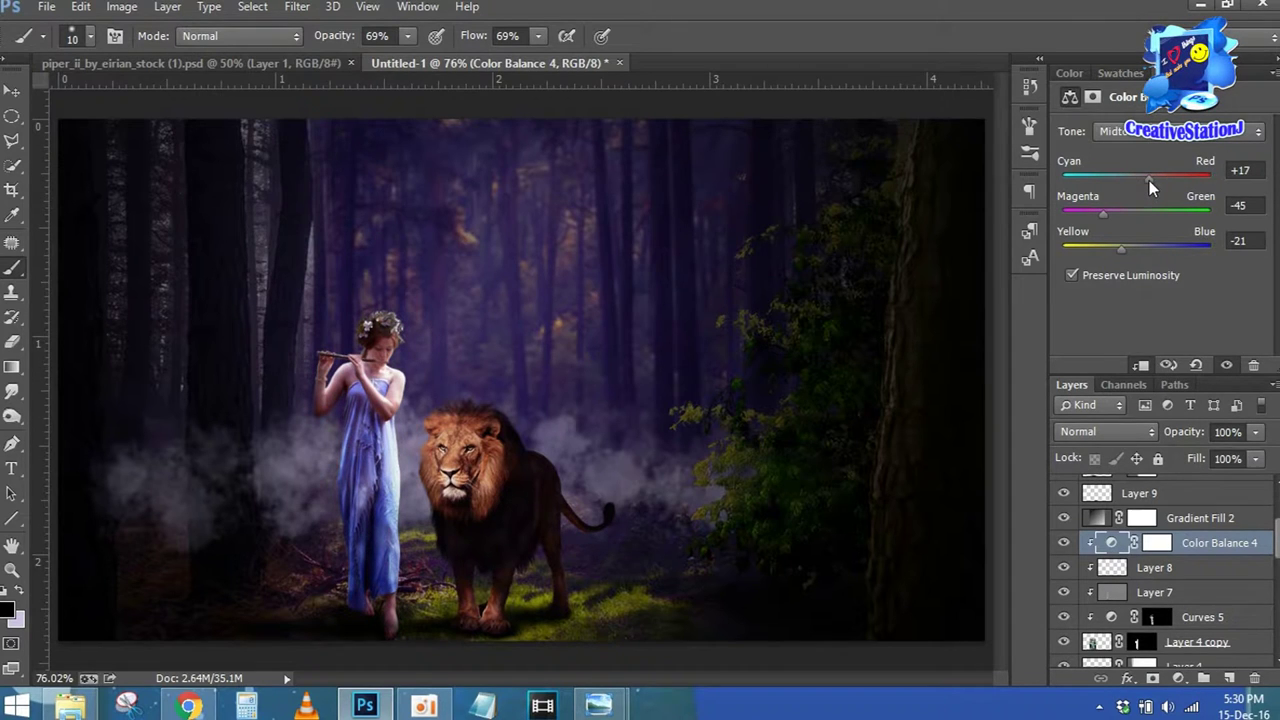
Select Color Balance 5 and add the empty Layer 11 above it
{"action": "left_click_drag", "start_coordinate": [1273, 543], "coordinate": [1273, 480]}
{"action": "left_click", "coordinate": [1210, 486]}
{"action": "left_click", "coordinate": [1229, 679]}
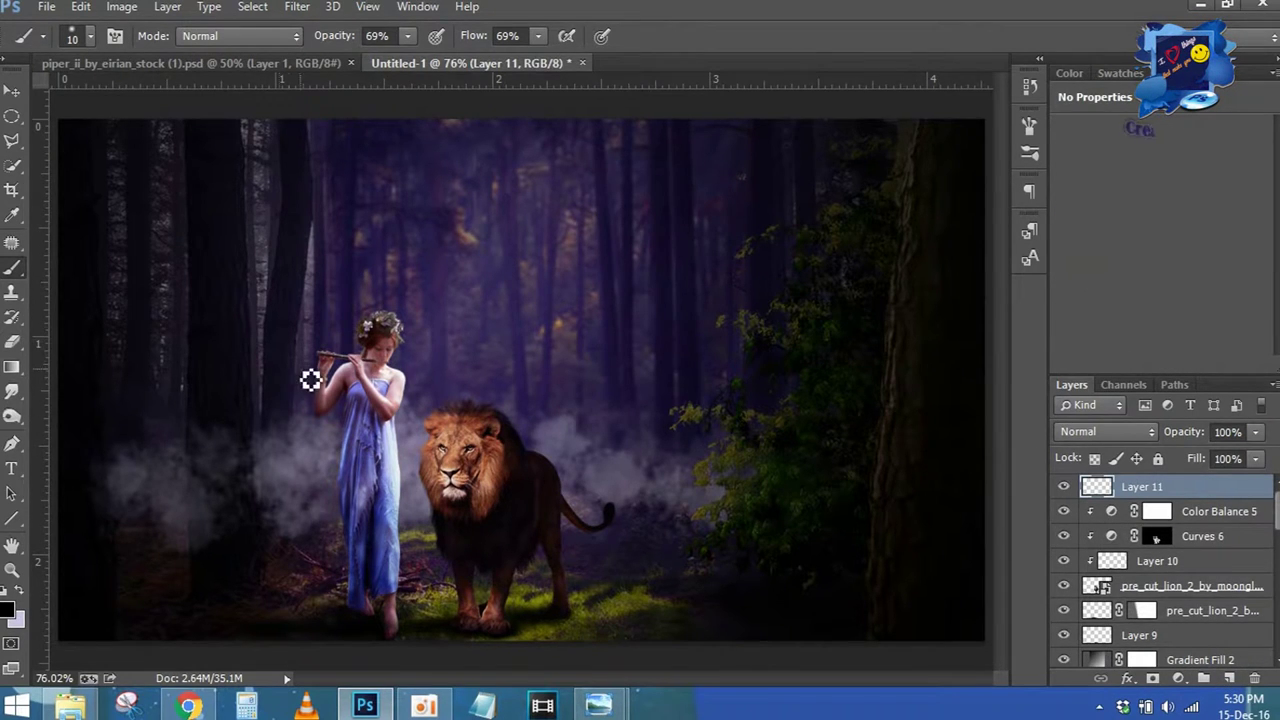
Try orange linear and radial gradients at the top of the forest, undoing both
{"action": "key", "text": "bracketright"}
{"action": "key", "text": "bracketright"}
{"action": "key", "text": "bracketright"}
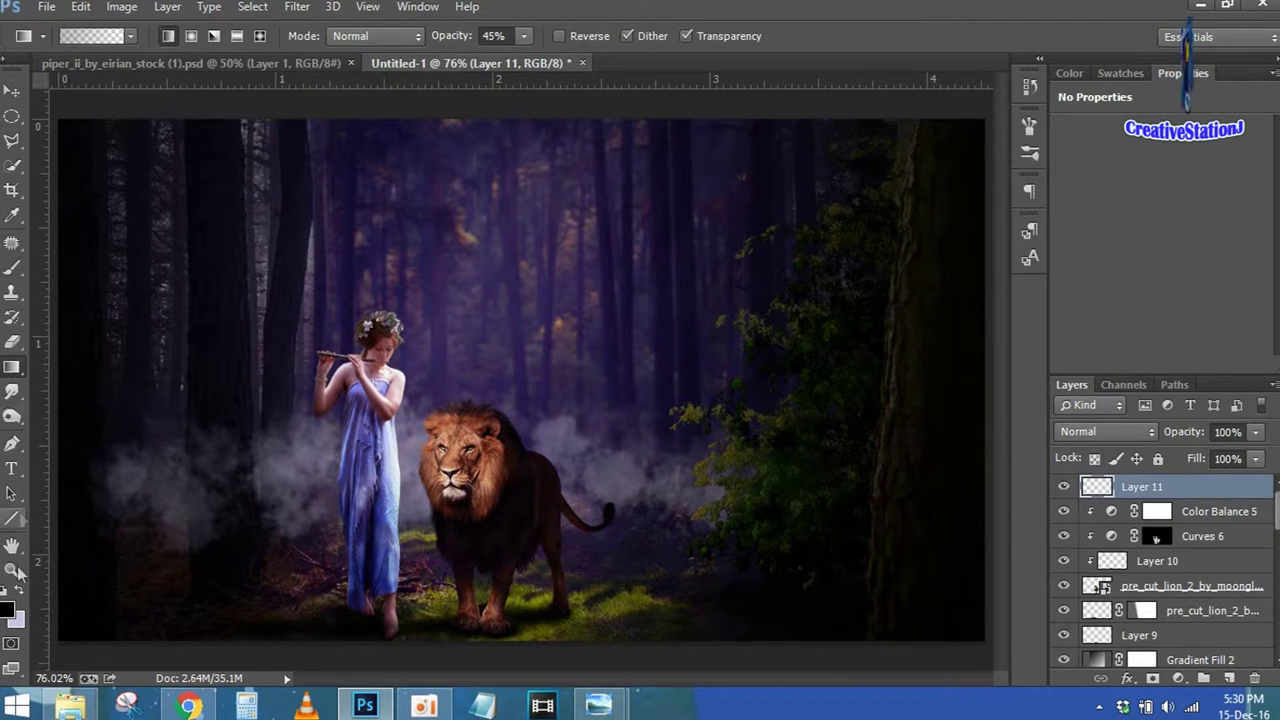
{"action": "left_click", "coordinate": [9, 609]}
{"action": "left_click", "coordinate": [1014, 402]}
{"action": "left_click", "coordinate": [968, 198]}
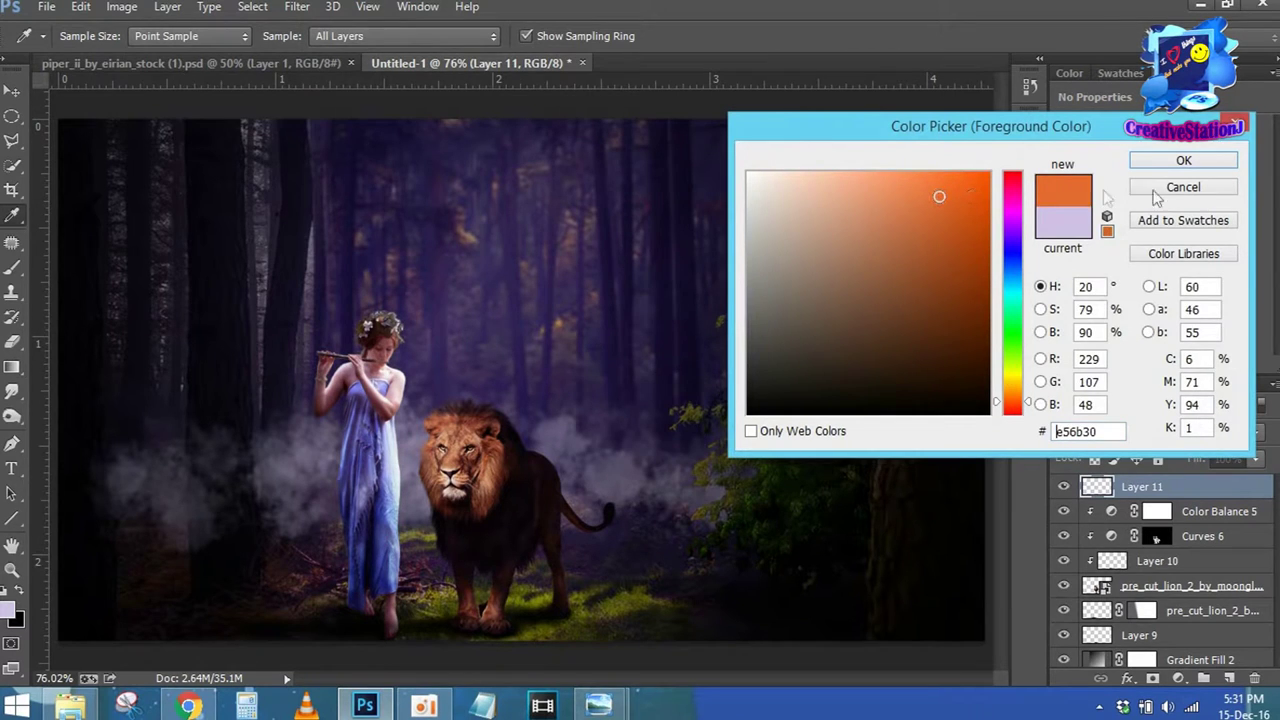
{"action": "key", "text": "Return"}
{"action": "left_click_drag", "start_coordinate": [456, 37], "coordinate": [508, 146]}
{"action": "left_click_drag", "start_coordinate": [455, 410], "coordinate": [457, 408]}
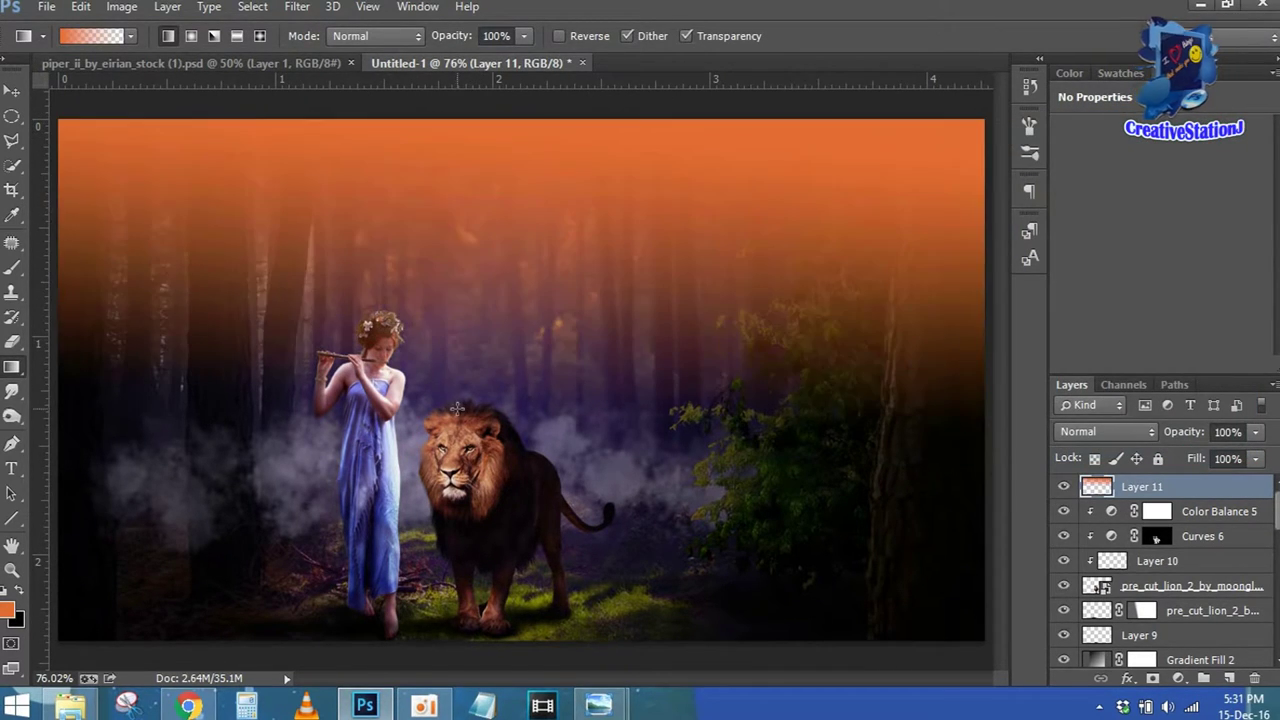
{"action": "key", "text": "ctrl+z"}
{"action": "left_click", "coordinate": [191, 35]}
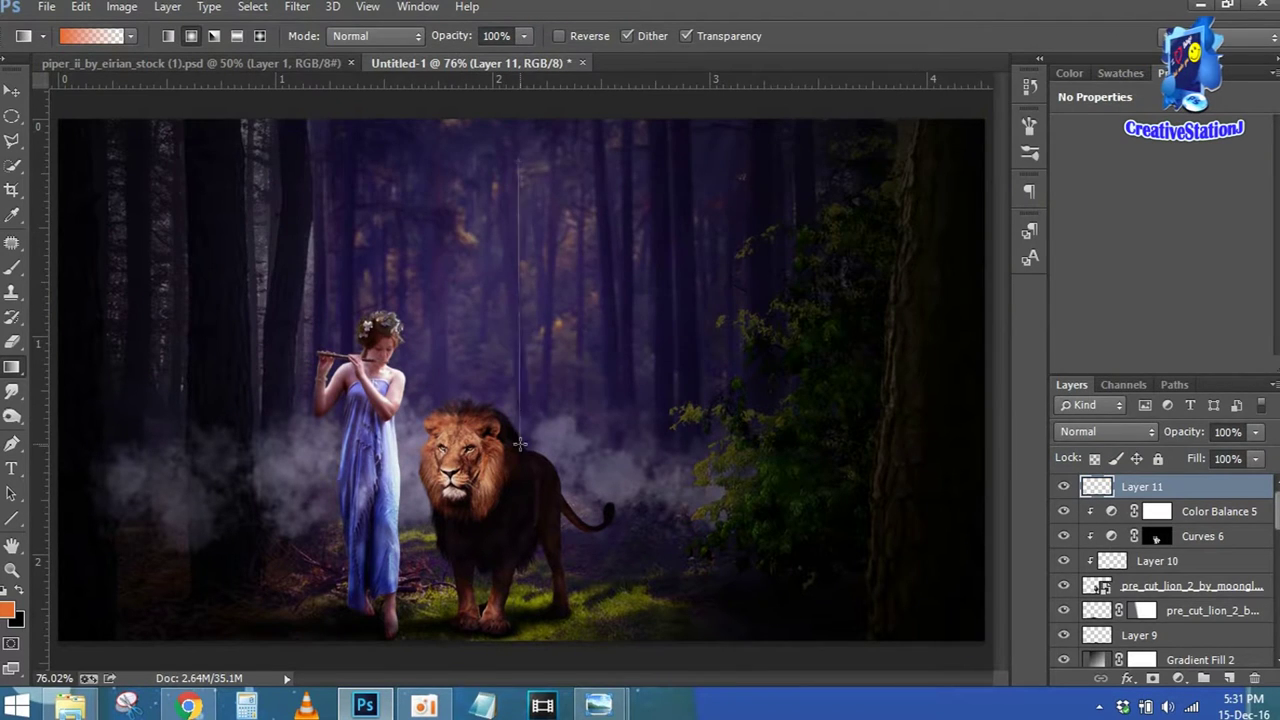
{"action": "left_click_drag", "start_coordinate": [520, 443], "coordinate": [526, 420]}
{"action": "key", "text": "ctrl+z"}
Draw a yellow radial glow at the top of the forest and scale it larger
{"action": "left_click", "coordinate": [10, 612]}
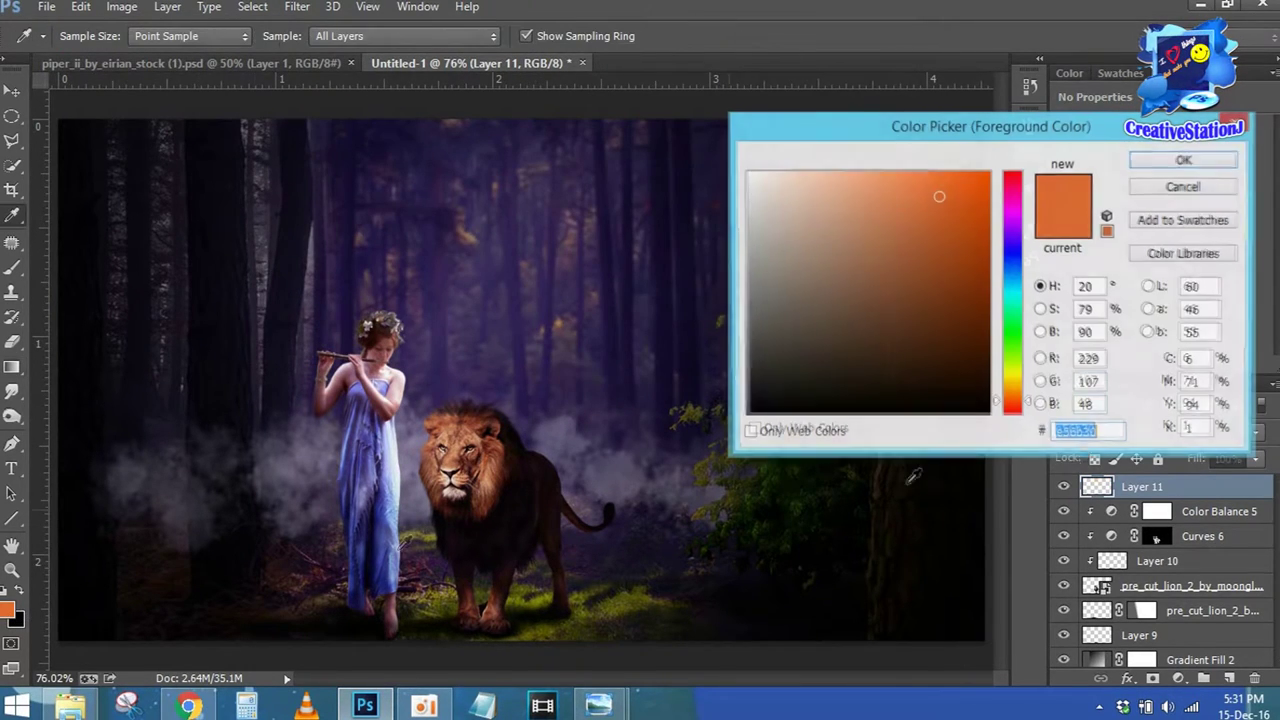
{"action": "left_click", "coordinate": [1012, 377]}
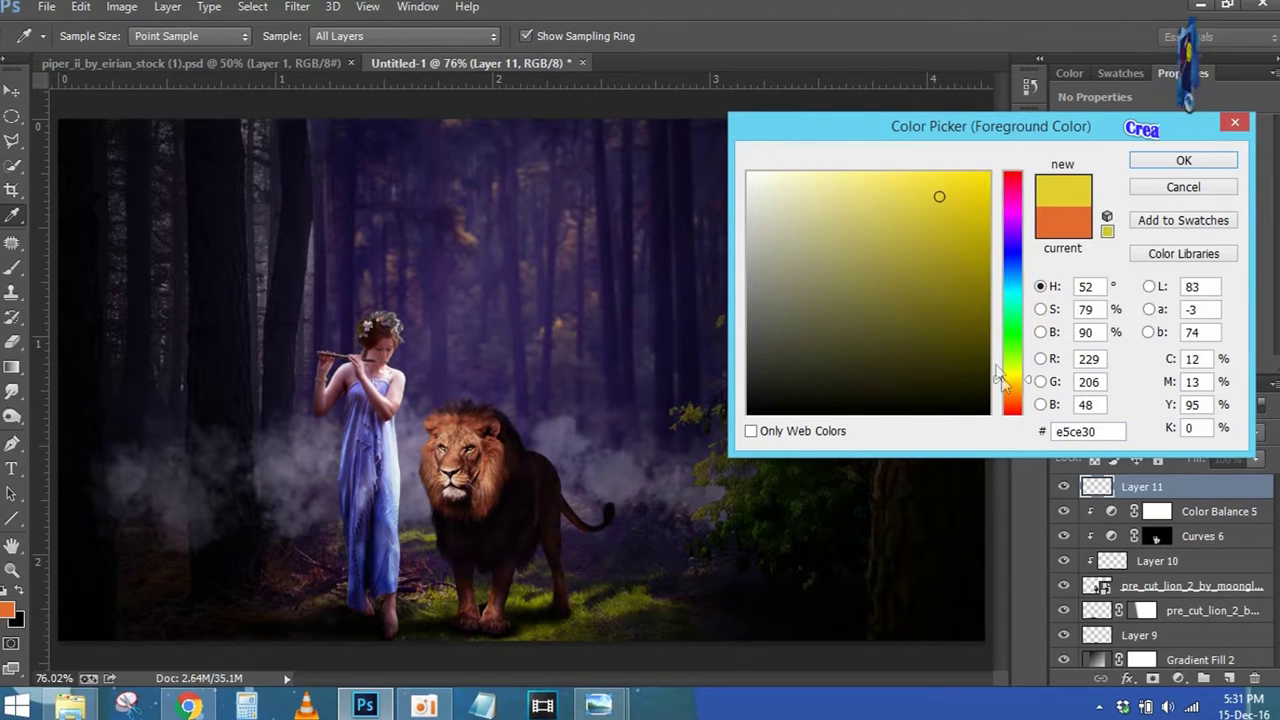
{"action": "left_click", "coordinate": [1012, 384]}
{"action": "left_click", "coordinate": [1183, 162]}
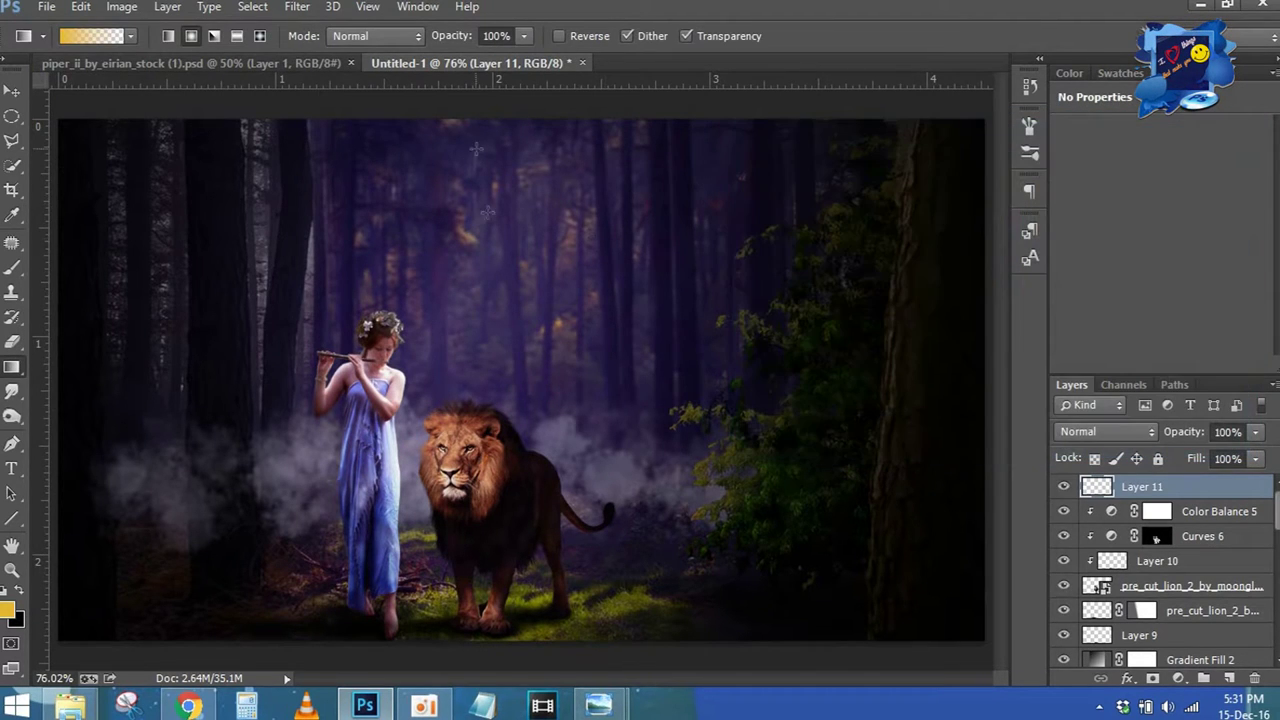
{"action": "left_click_drag", "start_coordinate": [490, 397], "coordinate": [492, 400]}
{"action": "key", "text": "ctrl+t"}
{"action": "left_click_drag", "start_coordinate": [723, 391], "coordinate": [863, 500]}
{"action": "left_click_drag", "start_coordinate": [226, 500], "coordinate": [97, 532]}
{"action": "left_click_drag", "start_coordinate": [481, 532], "coordinate": [481, 562]}
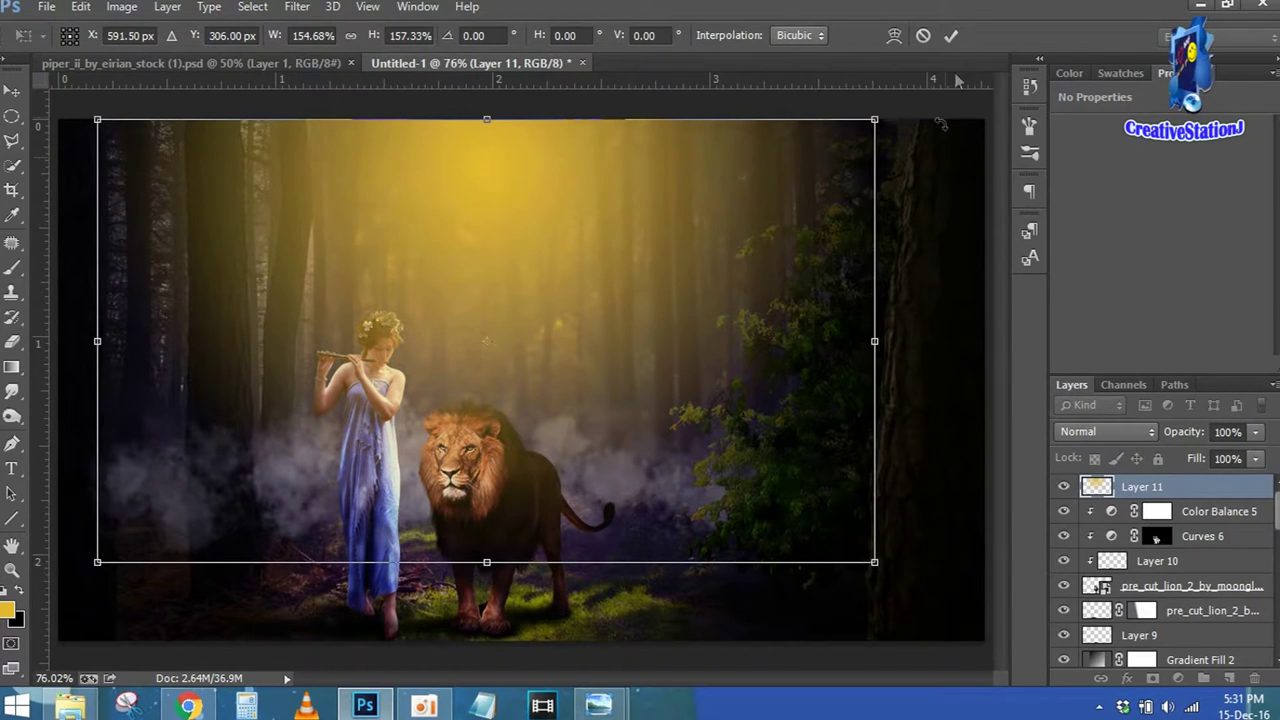
{"action": "left_click", "coordinate": [950, 35]}
Blend the glow layer in Hard Light at 49% opacity and add an empty layer above
{"action": "left_click", "coordinate": [1105, 432]}
{"action": "left_click", "coordinate": [1095, 260]}
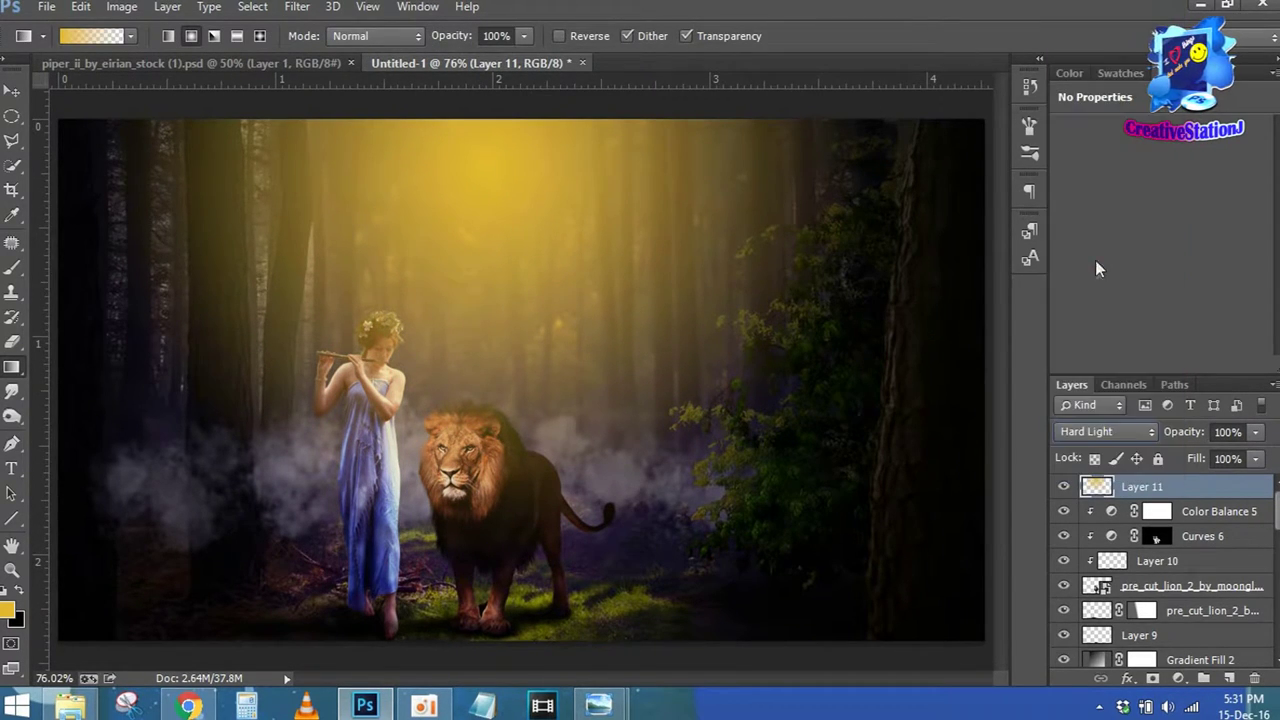
{"action": "left_click_drag", "start_coordinate": [1185, 432], "coordinate": [1148, 432]}
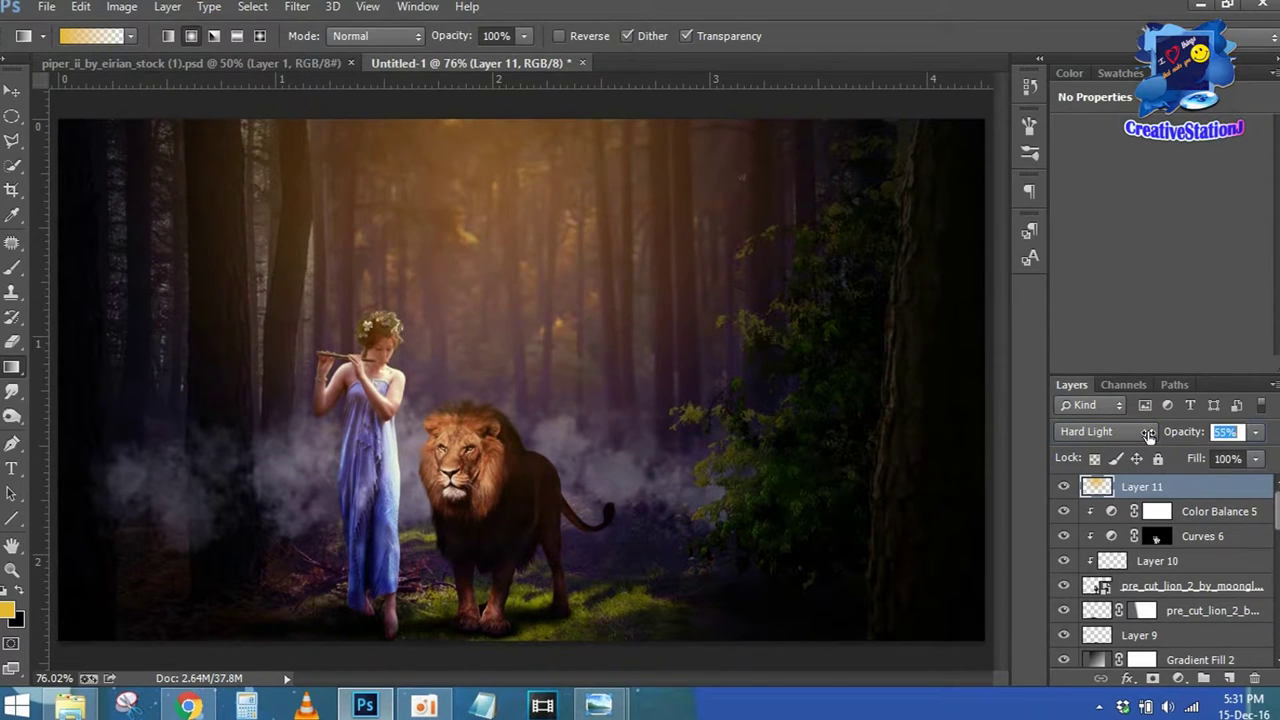
{"action": "left_click_drag", "start_coordinate": [1149, 431], "coordinate": [1149, 431]}
{"action": "left_click", "coordinate": [1064, 487]}
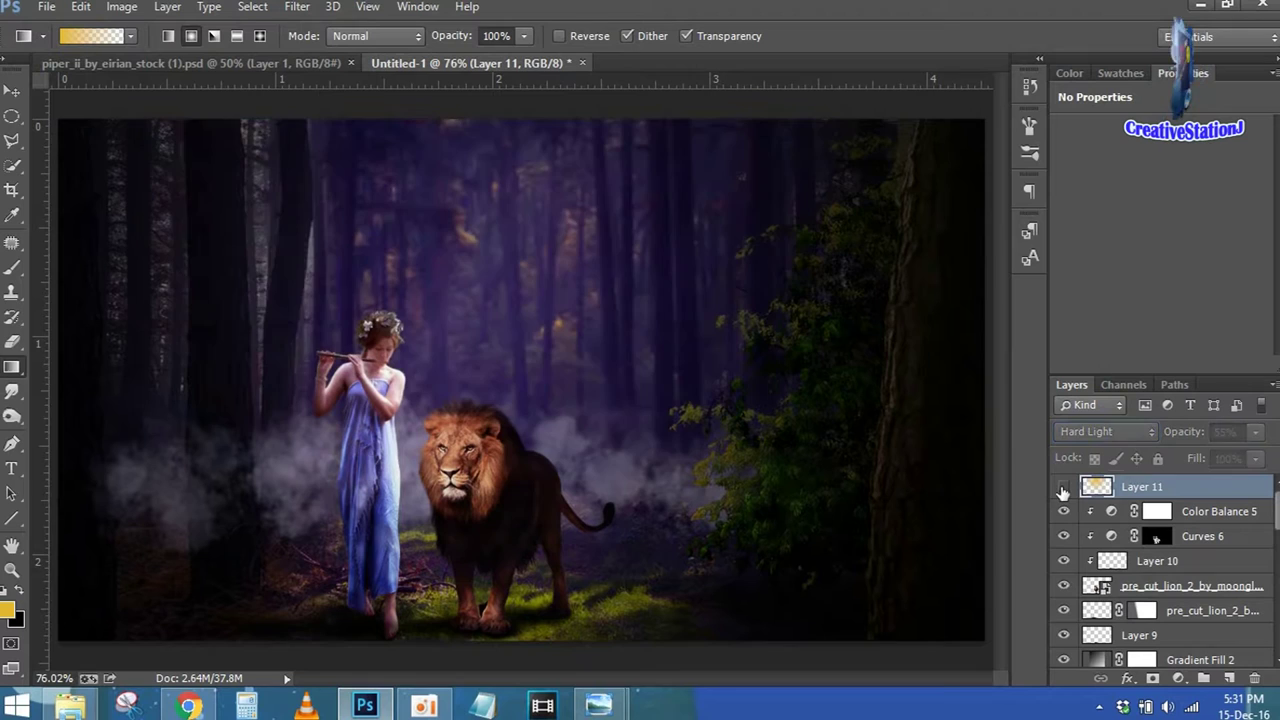
{"action": "left_click_drag", "start_coordinate": [1190, 432], "coordinate": [1191, 432]}
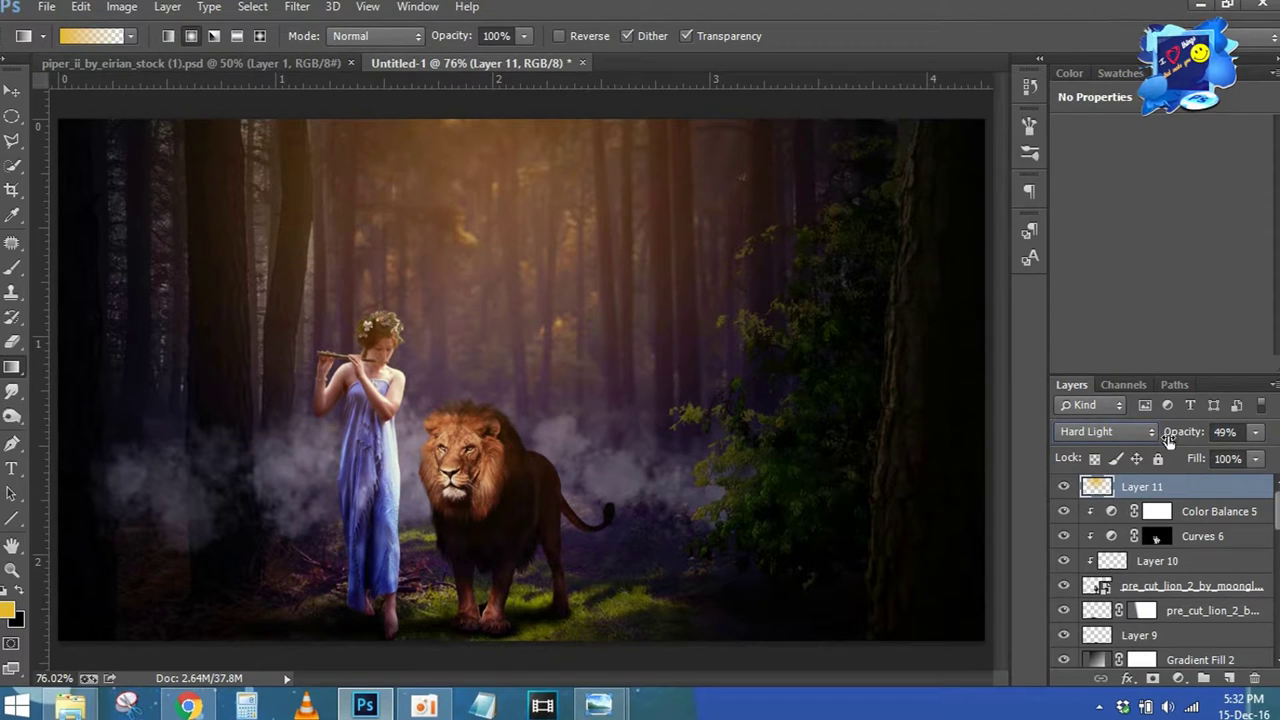
{"action": "left_click", "coordinate": [1229, 678]}
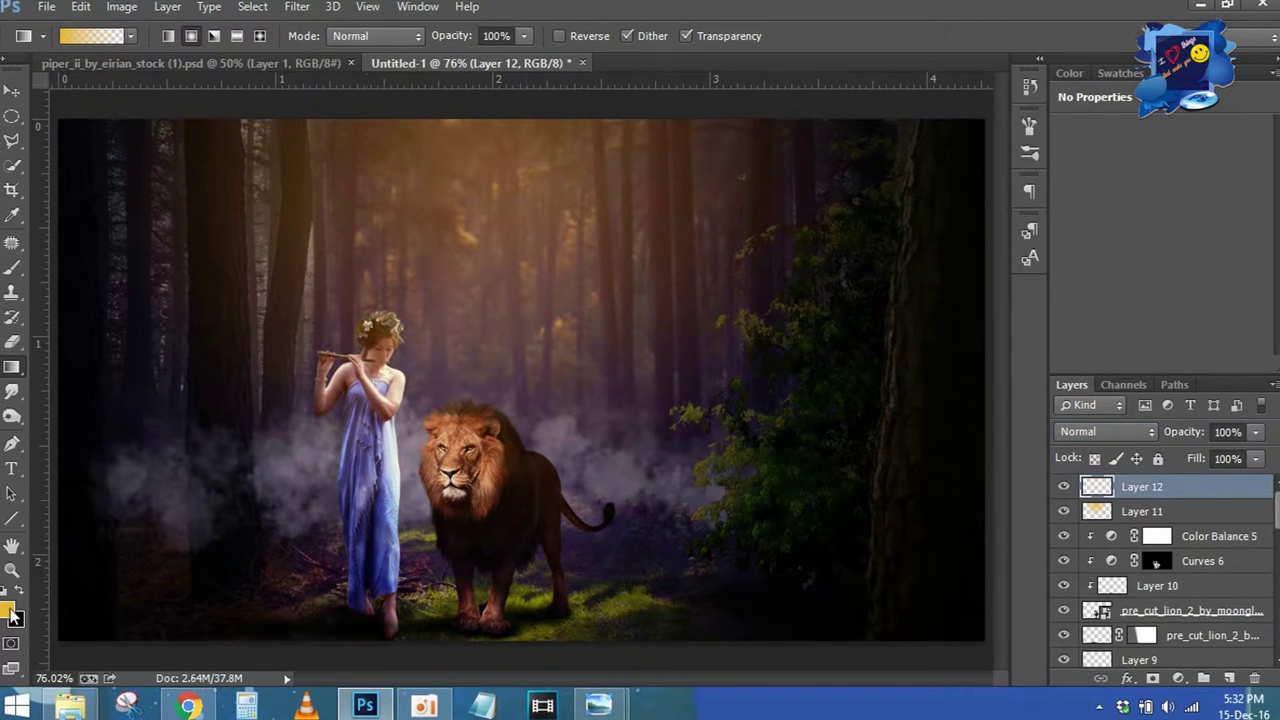
Draw a blue gradient from the lower-left corner and enlarge it across the canvas
{"action": "left_click", "coordinate": [12, 613]}
{"action": "left_click_drag", "start_coordinate": [1013, 334], "coordinate": [1013, 262]}
{"action": "left_click", "coordinate": [961, 196]}
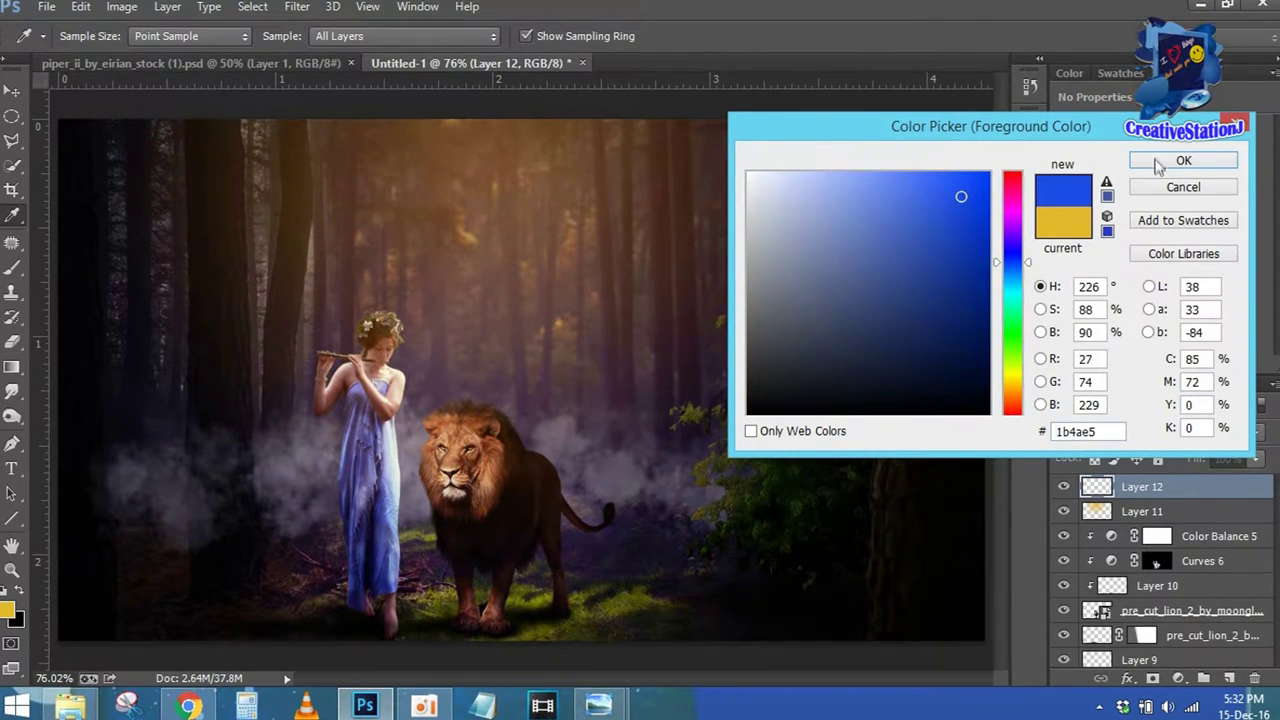
{"action": "left_click", "coordinate": [1157, 163]}
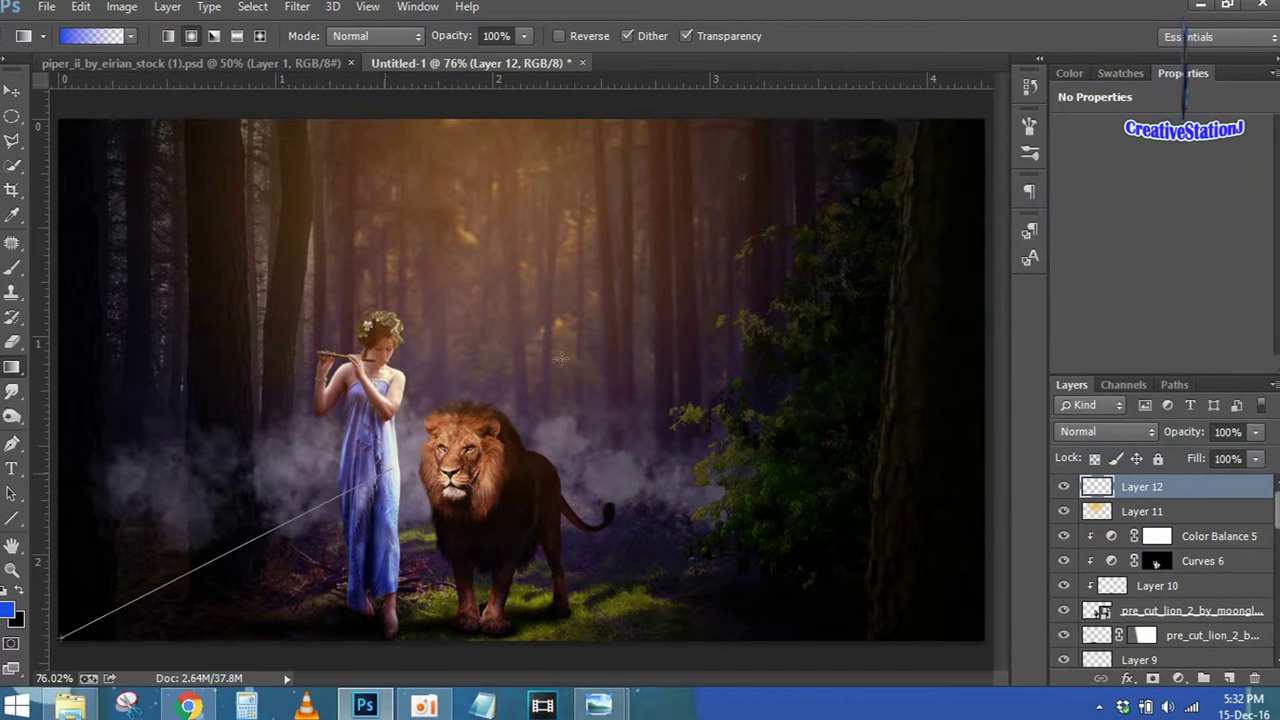
{"action": "left_click_drag", "start_coordinate": [275, 543], "coordinate": [303, 513]}
{"action": "key", "text": "ctrl+t"}
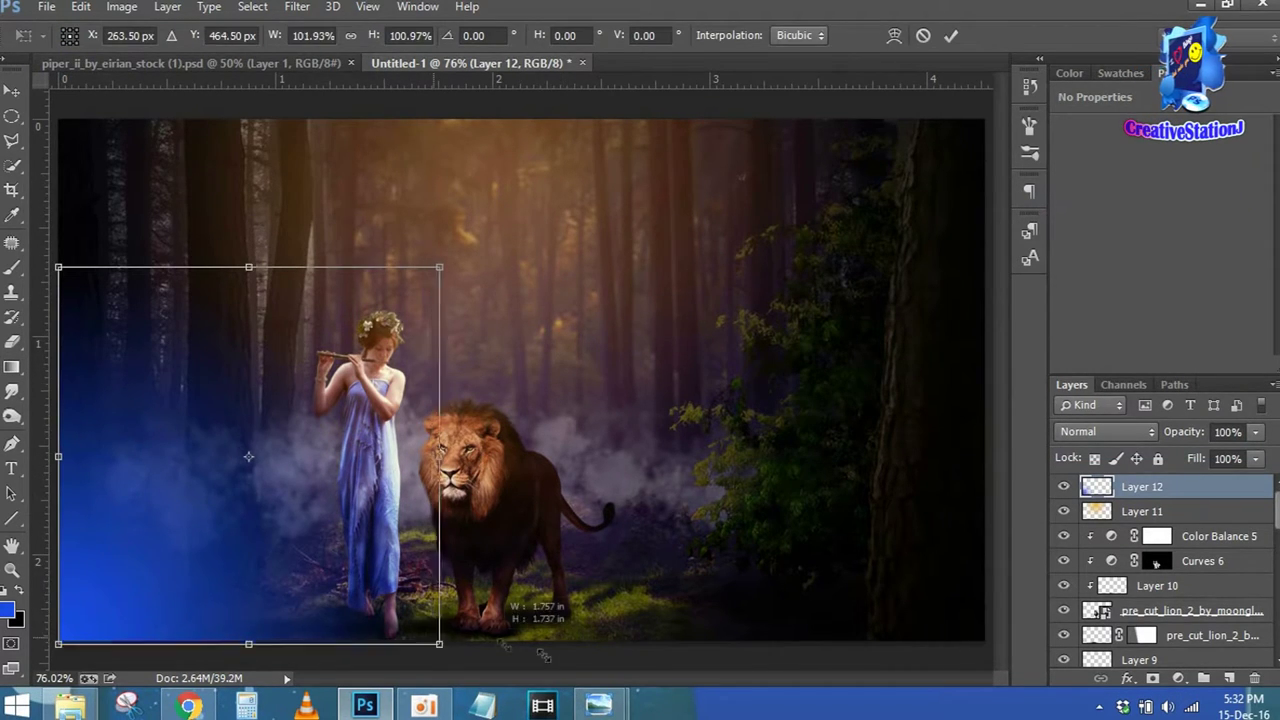
{"action": "left_click_drag", "start_coordinate": [434, 637], "coordinate": [662, 670]}
{"action": "left_click_drag", "start_coordinate": [365, 266], "coordinate": [361, 137]}
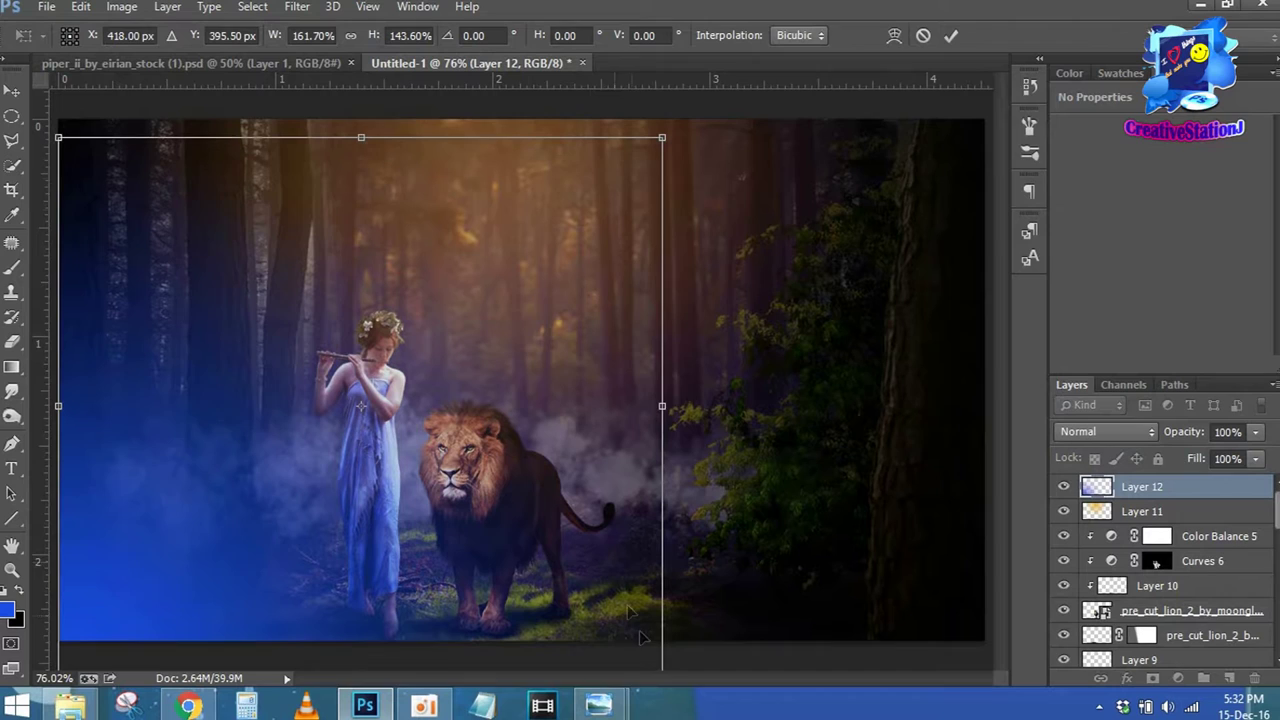
{"action": "left_click", "coordinate": [951, 35]}
Blend the blue gradient layer in Overlay at 72% opacity
{"action": "left_click", "coordinate": [1106, 431]}
{"action": "left_click", "coordinate": [1090, 290]}
{"action": "left_click_drag", "start_coordinate": [1200, 432], "coordinate": [1163, 437]}
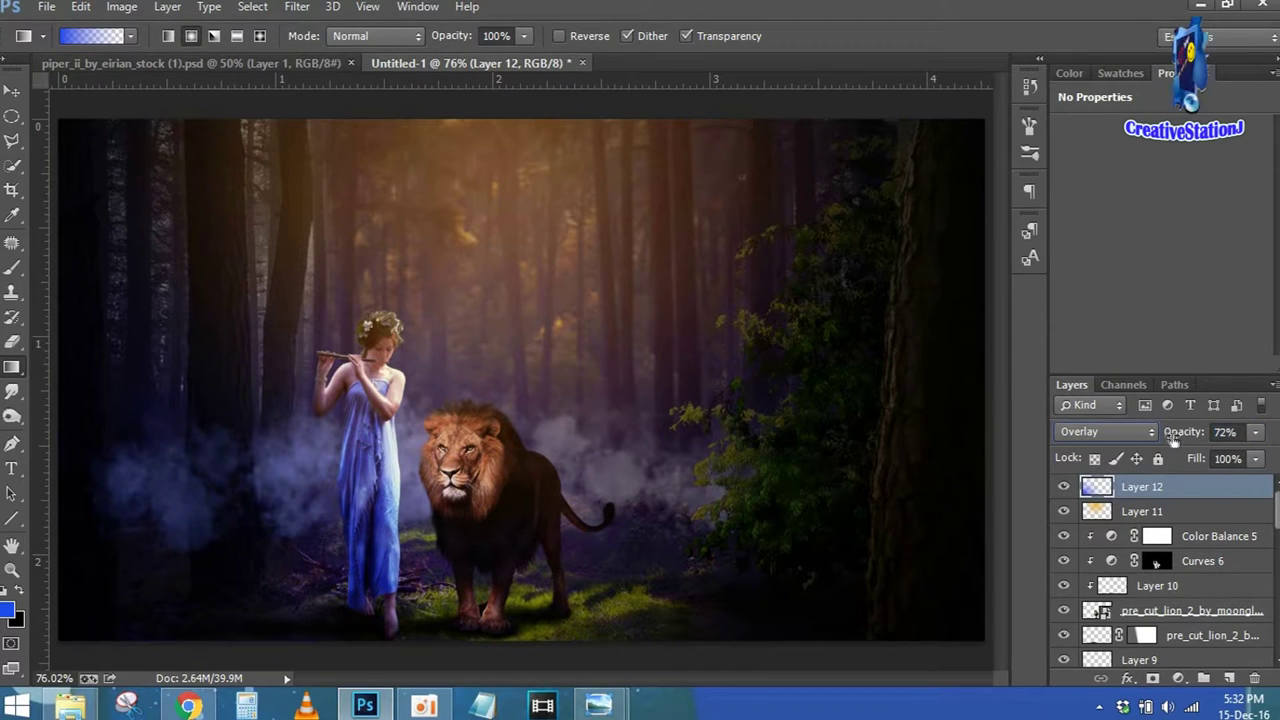
Delete Layer 11, the yellow glow layer
{"action": "left_click", "coordinate": [1150, 512]}
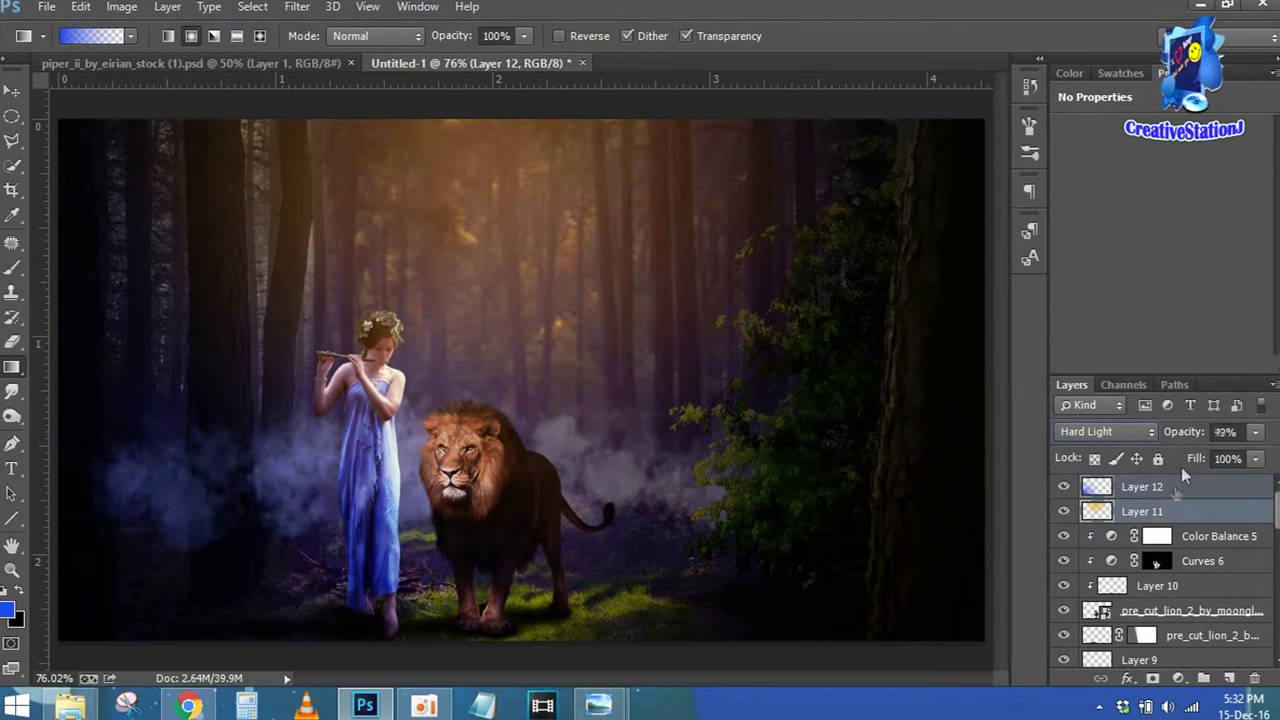
{"action": "right_click", "coordinate": [1150, 512]}
{"action": "left_click", "coordinate": [830, 176]}
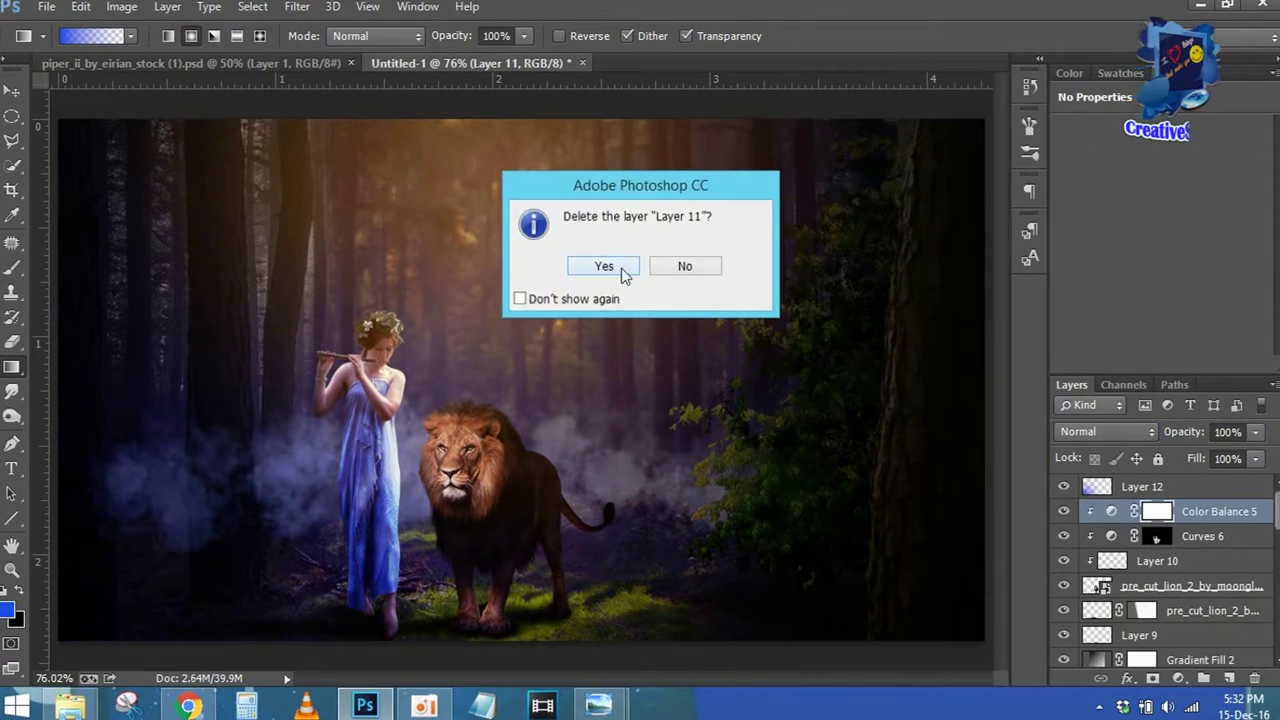
{"action": "left_click", "coordinate": [600, 266]}
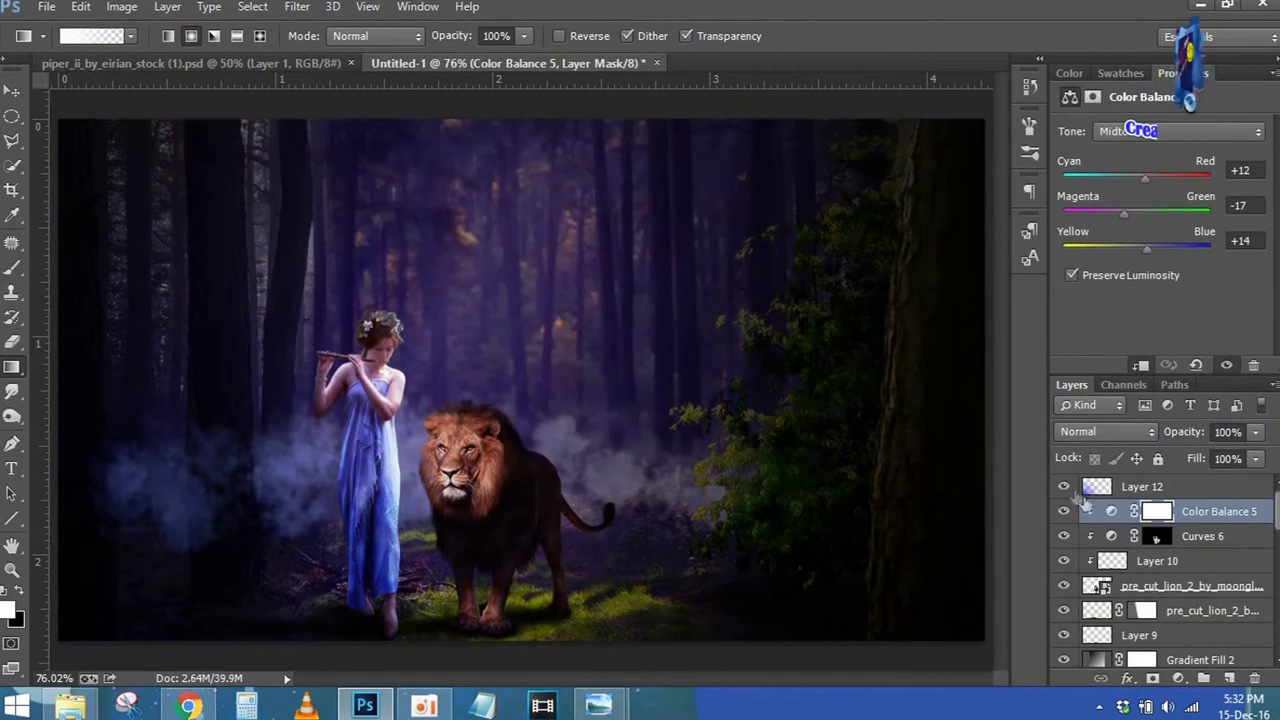
Create a new layer and set the foreground colour to orange
{"action": "left_click", "coordinate": [1229, 679]}
{"action": "left_click", "coordinate": [10, 612]}
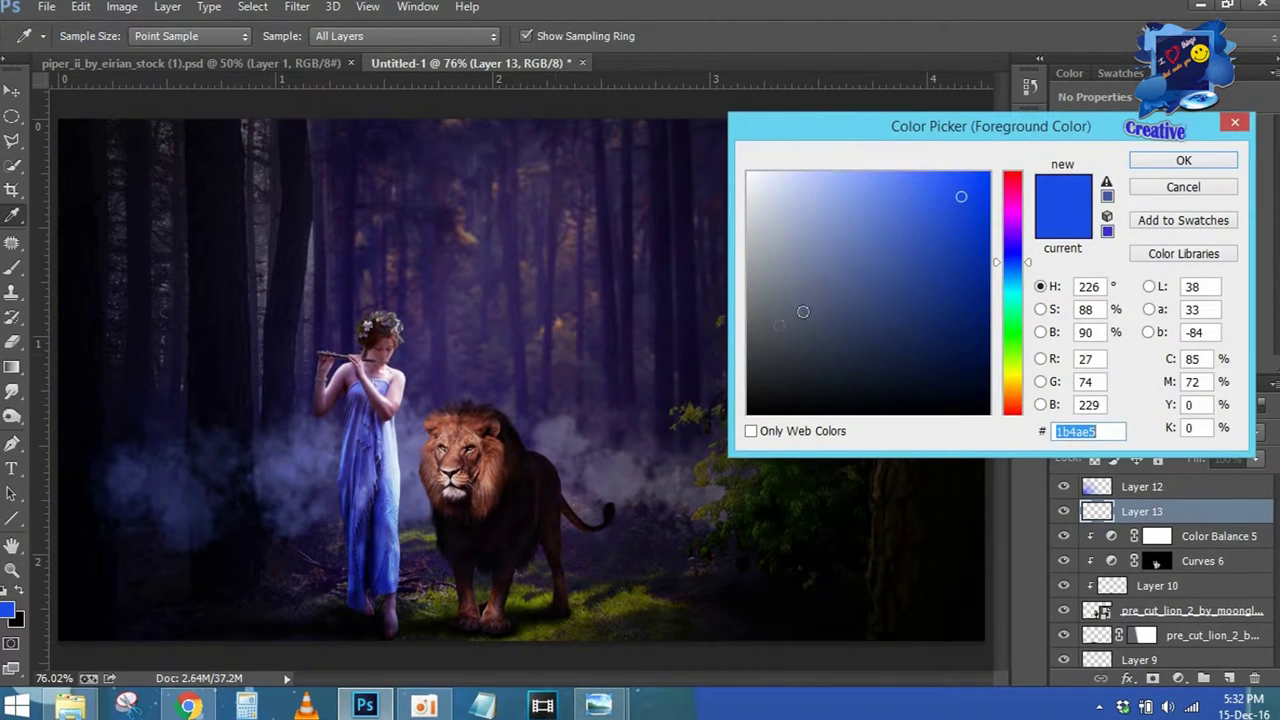
{"action": "left_click_drag", "start_coordinate": [1013, 334], "coordinate": [1016, 397]}
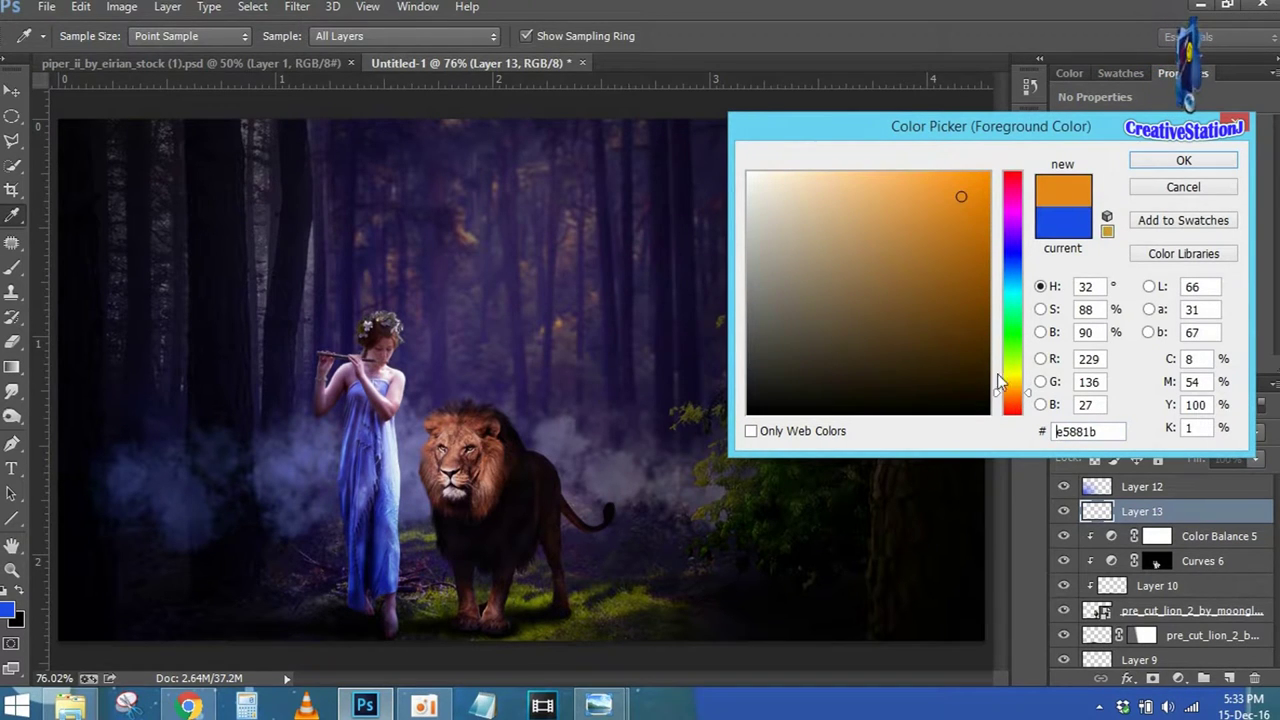
{"action": "left_click", "coordinate": [1157, 166]}
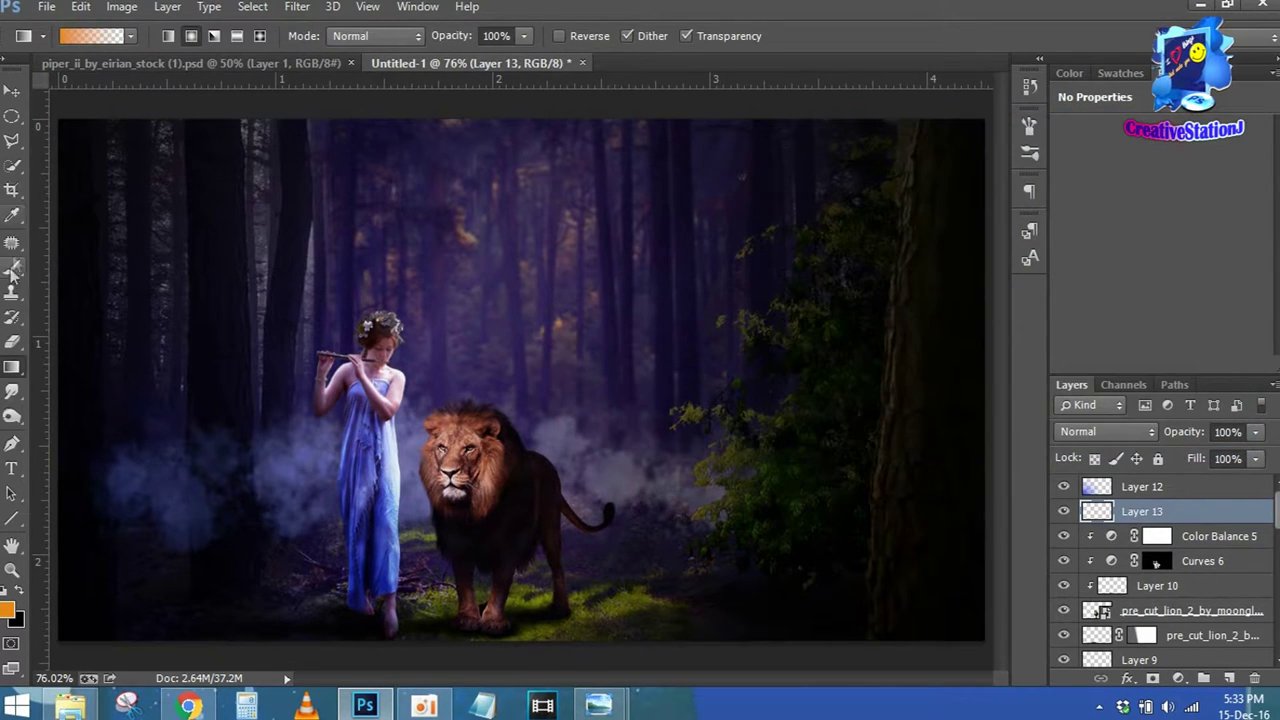
Draw an orange gradient glow across the top of the forest and stretch it wider
{"action": "left_click", "coordinate": [12, 268]}
{"action": "left_click", "coordinate": [12, 367]}
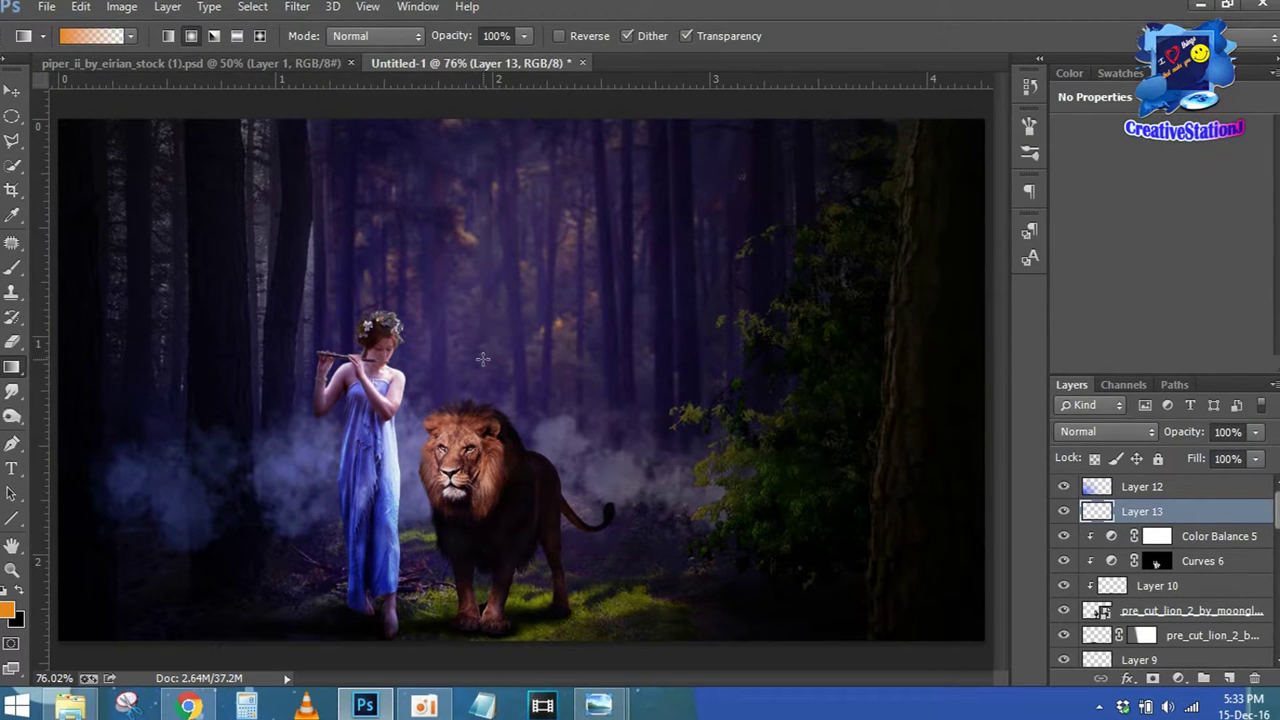
{"action": "left_click_drag", "start_coordinate": [479, 237], "coordinate": [484, 355]}
{"action": "mouse_move", "coordinate": [706, 358]}
{"action": "left_mouse_down"}
{"action": "mouse_move", "coordinate": [829, 386]}
{"action": "mouse_move", "coordinate": [829, 423]}
{"action": "left_mouse_up"}
{"action": "left_click_drag", "start_coordinate": [277, 423], "coordinate": [159, 459]}
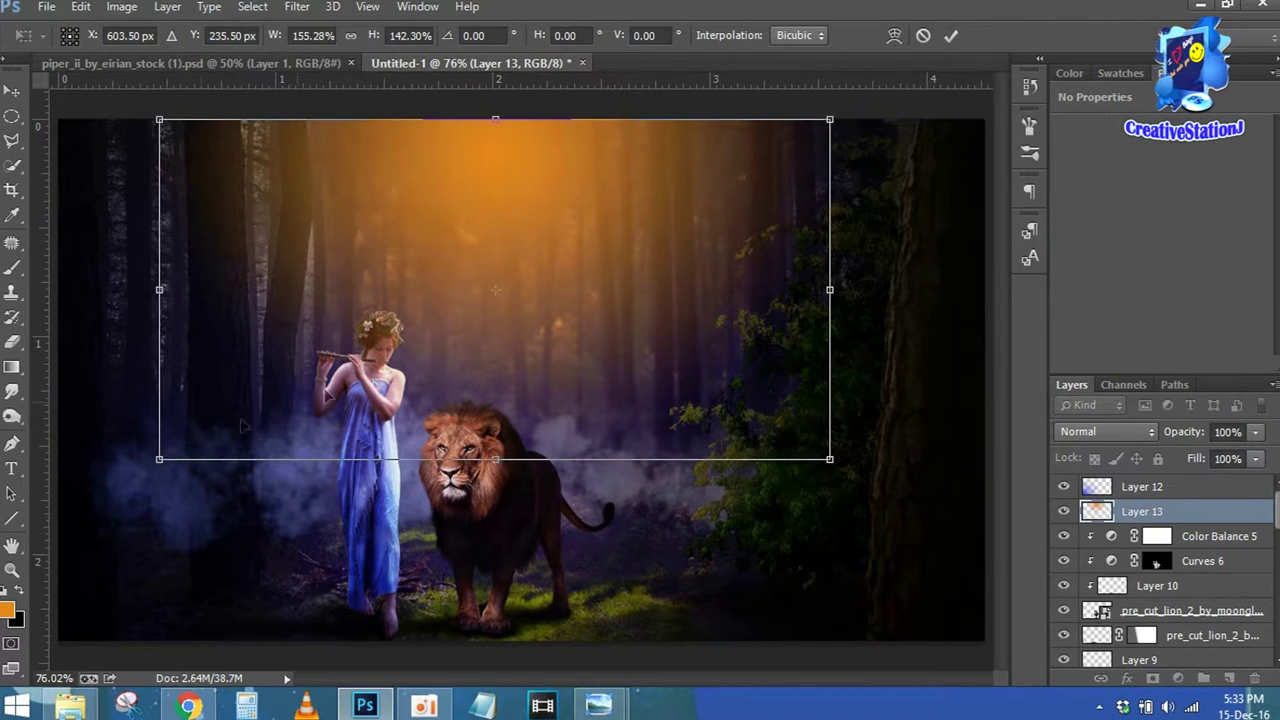
{"action": "left_click", "coordinate": [950, 35]}
Blend the orange glow in Hard Light at 43% opacity
{"action": "left_click", "coordinate": [1110, 432]}
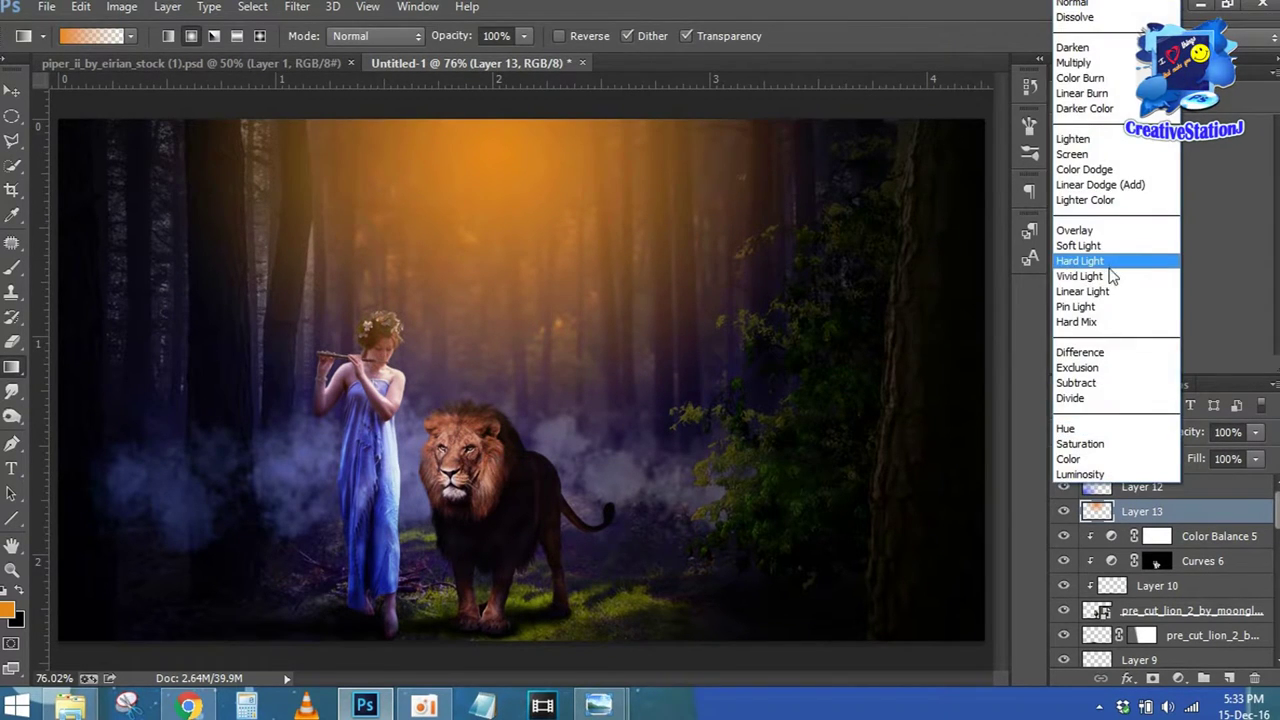
{"action": "left_click", "coordinate": [1110, 265]}
{"action": "left_click_drag", "start_coordinate": [1195, 440], "coordinate": [1142, 443]}
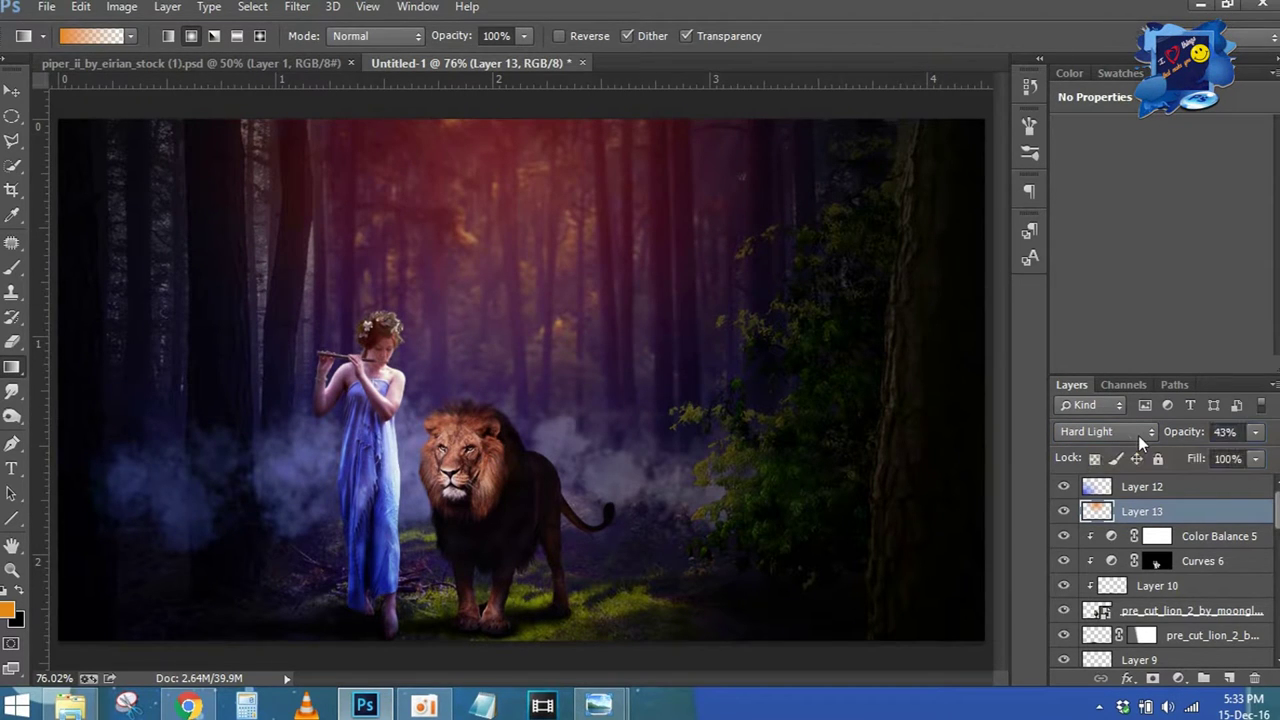
Place the heavenly_light image above Layer 12, rotated so the rays fall from the top-right
{"action": "left_click", "coordinate": [1198, 486]}
{"action": "left_click", "coordinate": [70, 705]}
{"action": "mouse_move", "coordinate": [720, 200]}
{"action": "left_mouse_down"}
{"action": "mouse_move", "coordinate": [138, 310]}
{"action": "mouse_move", "coordinate": [123, 300]}
{"action": "left_mouse_up"}
{"action": "mouse_move", "coordinate": [708, 122]}
{"action": "left_mouse_down"}
{"action": "mouse_move", "coordinate": [780, 268]}
{"action": "mouse_move", "coordinate": [686, 271]}
{"action": "left_mouse_up"}
{"action": "left_click_drag", "start_coordinate": [506, 271], "coordinate": [563, 306]}
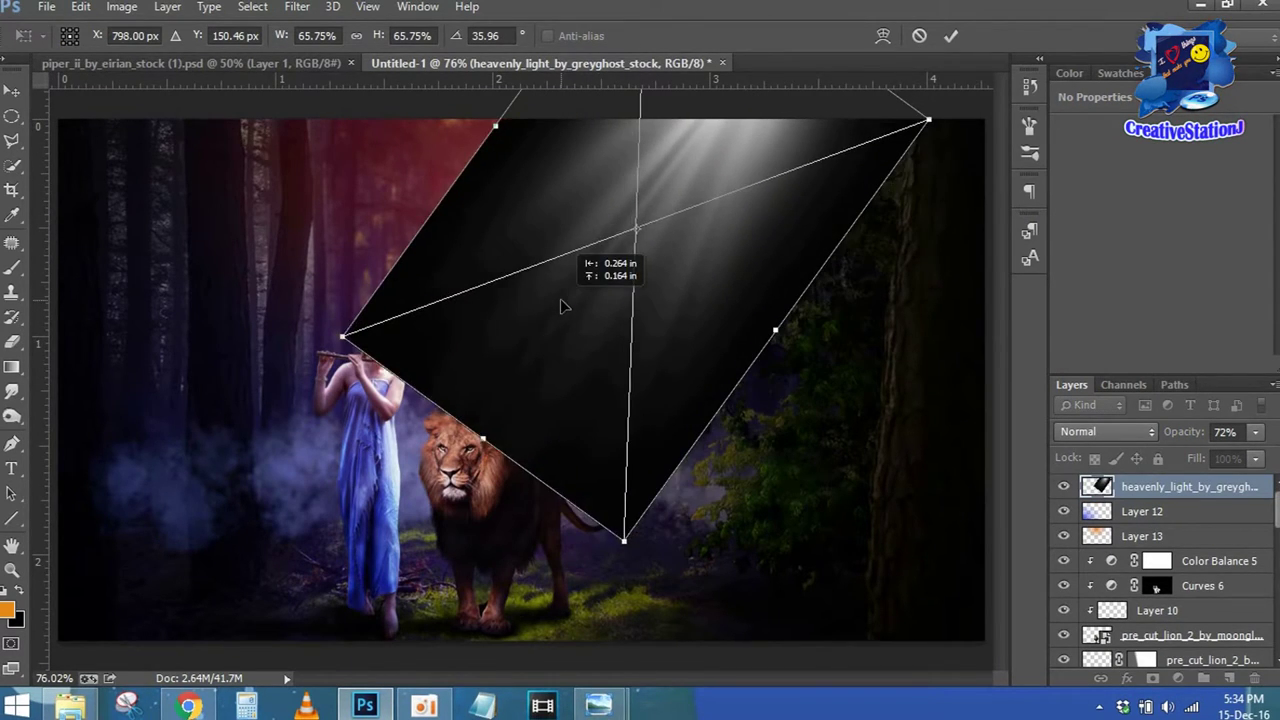
{"action": "left_click_drag", "start_coordinate": [945, 140], "coordinate": [995, 175]}
{"action": "mouse_move", "coordinate": [762, 125]}
{"action": "left_mouse_down"}
{"action": "mouse_move", "coordinate": [890, 152]}
{"action": "mouse_move", "coordinate": [871, 185]}
{"action": "left_mouse_up"}
{"action": "left_click", "coordinate": [951, 35]}
{"action": "key", "text": "g"}
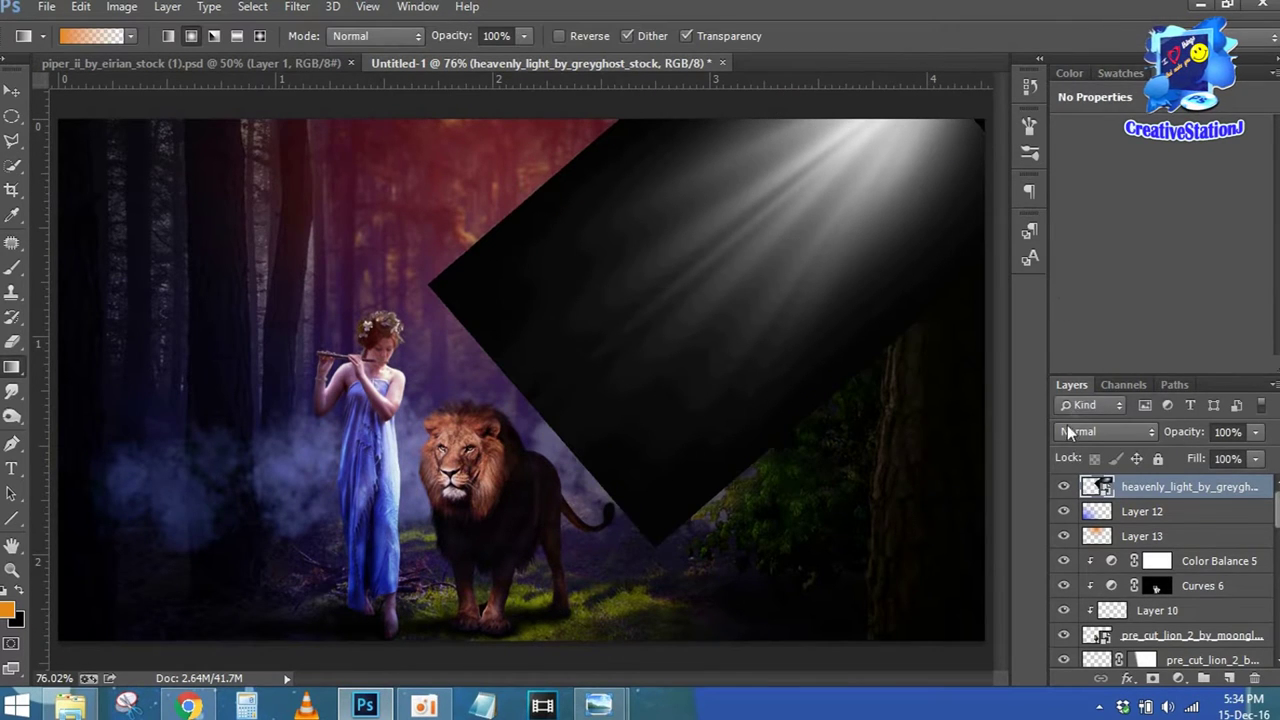
Set the light rays to Screen and nudge them toward the top-right corner
{"action": "left_click", "coordinate": [1068, 431]}
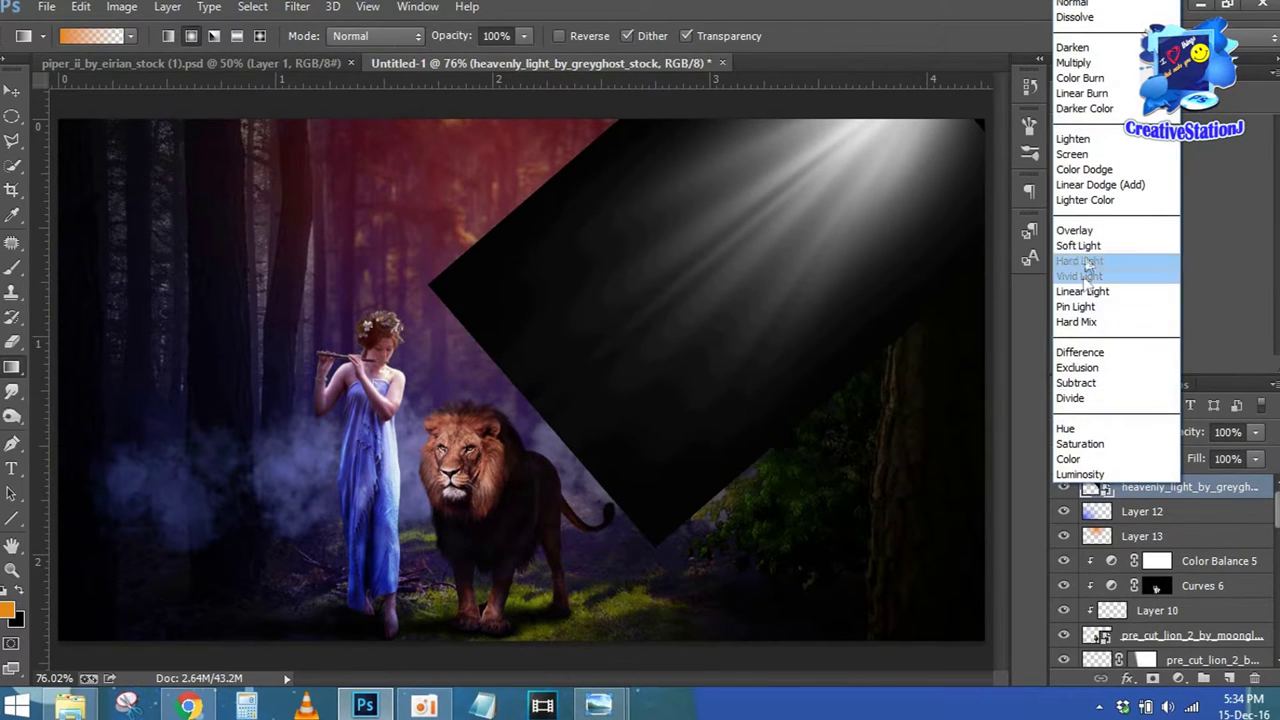
{"action": "left_click", "coordinate": [1073, 153]}
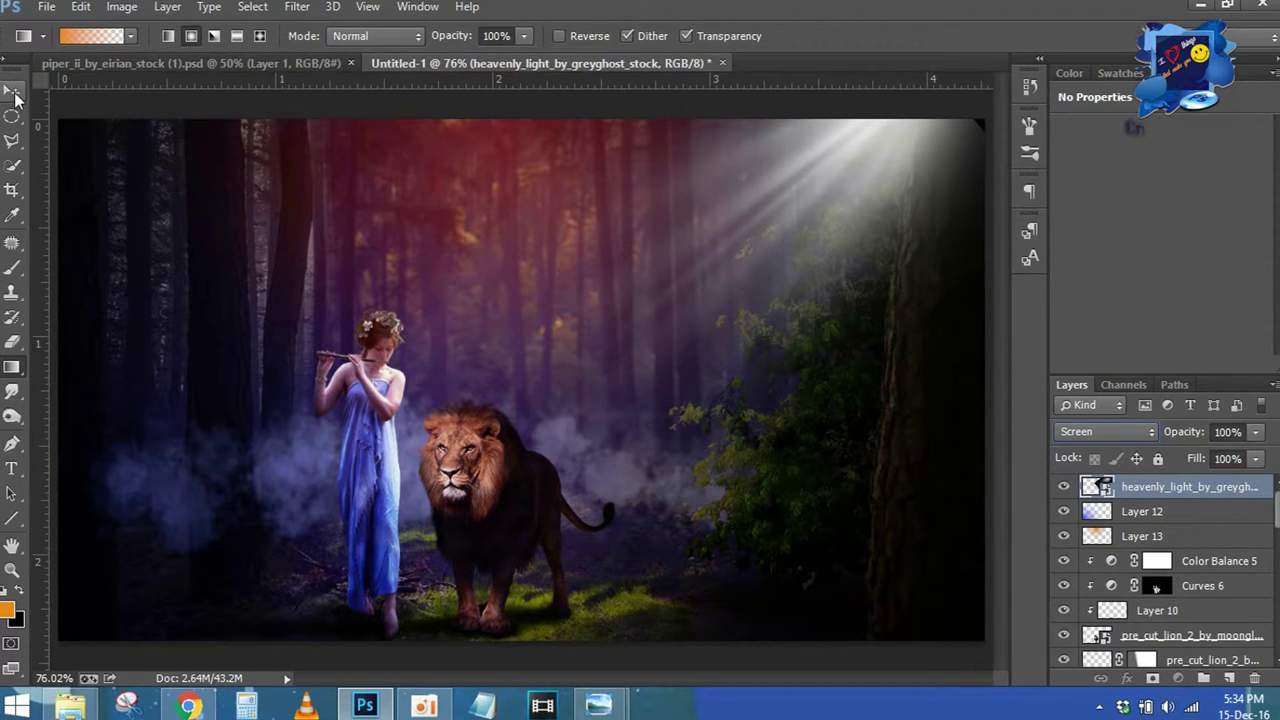
{"action": "key", "text": "v"}
{"action": "left_click_drag", "start_coordinate": [850, 160], "coordinate": [880, 170]}
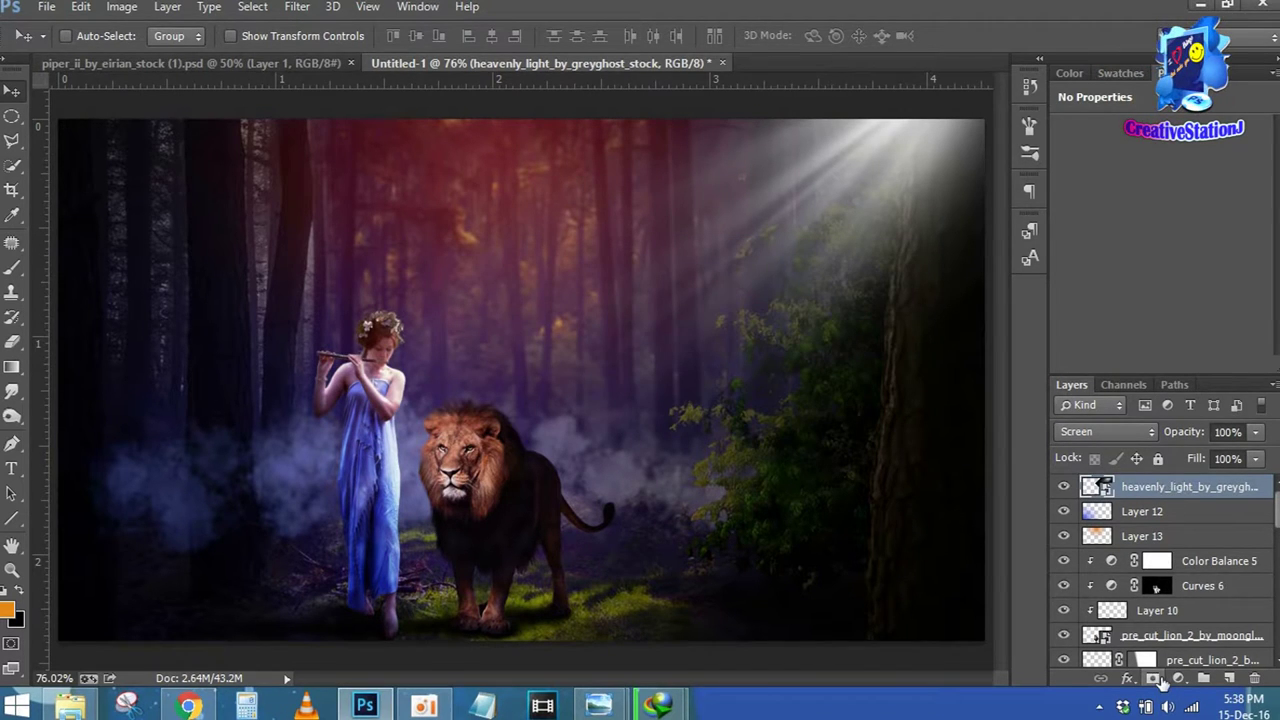
Mask the light rays' hard edges with a soft black brush, then add empty Layer 14
{"action": "left_click", "coordinate": [1153, 678]}
{"action": "left_click", "coordinate": [12, 268]}
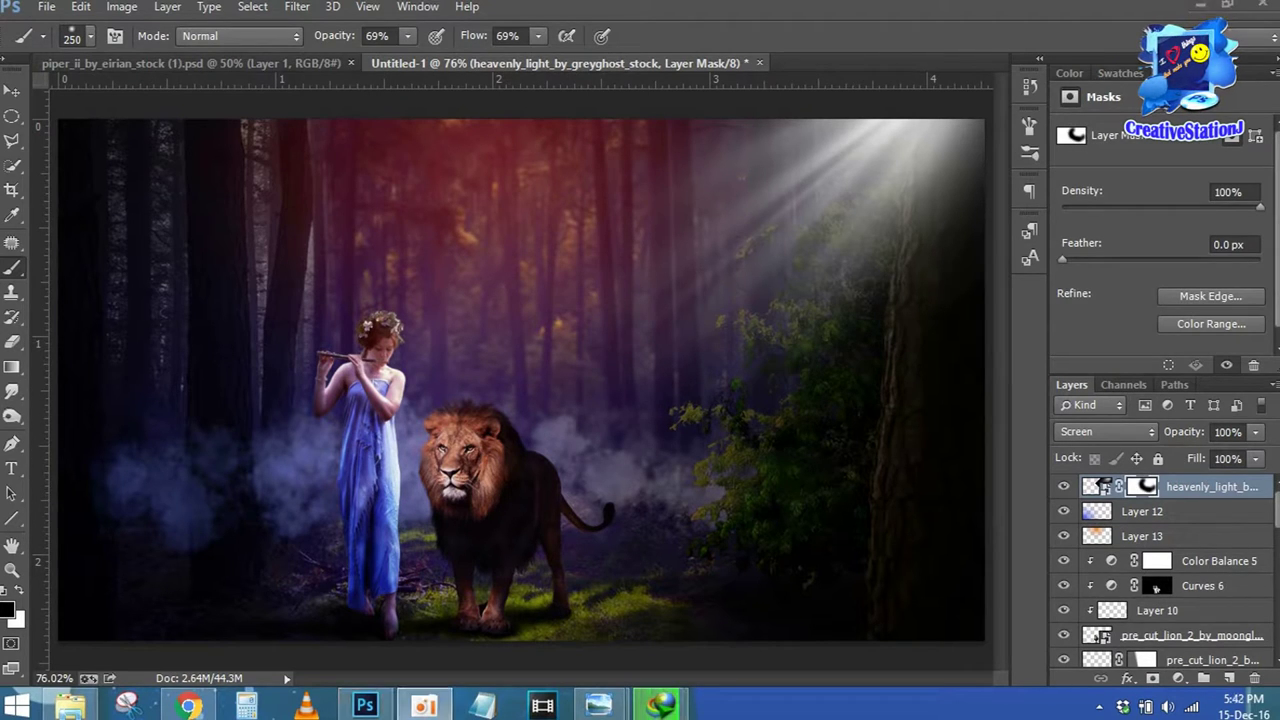
{"action": "scroll", "coordinate": [1160, 570], "scroll_direction": "down", "scroll_amount": 2}
{"action": "scroll", "coordinate": [1160, 570], "scroll_direction": "up", "scroll_amount": 2}
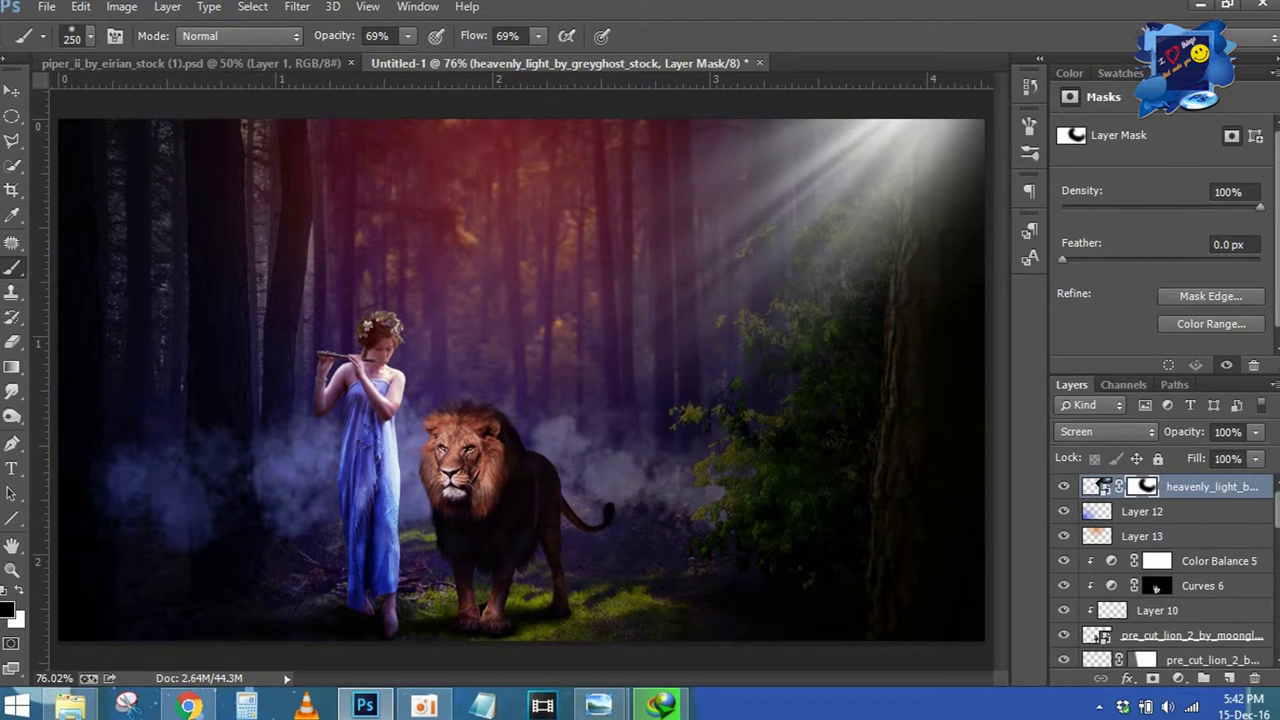
{"action": "left_click", "coordinate": [1229, 678], "text": "ctrl"}
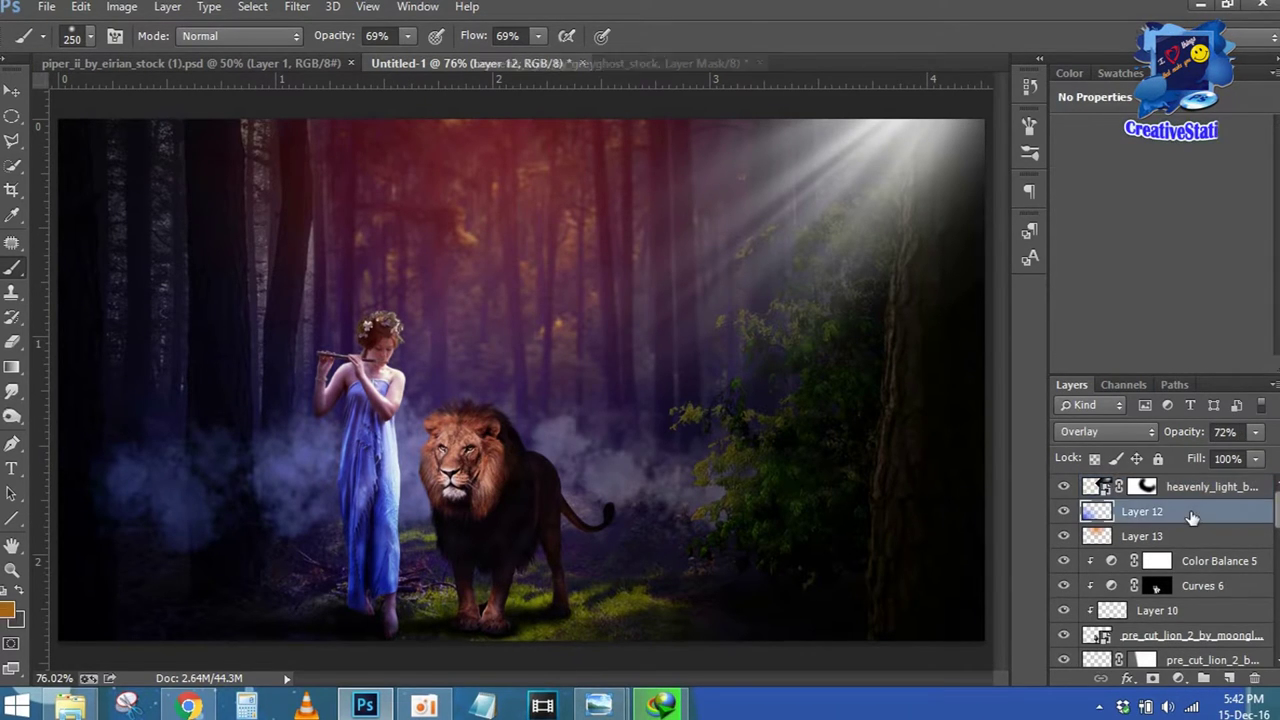
Draw a yellow gradient glow from the top-right corner and stretch it over the forest
{"action": "left_click", "coordinate": [9, 611]}
{"action": "left_click_drag", "start_coordinate": [1015, 385], "coordinate": [1015, 377]}
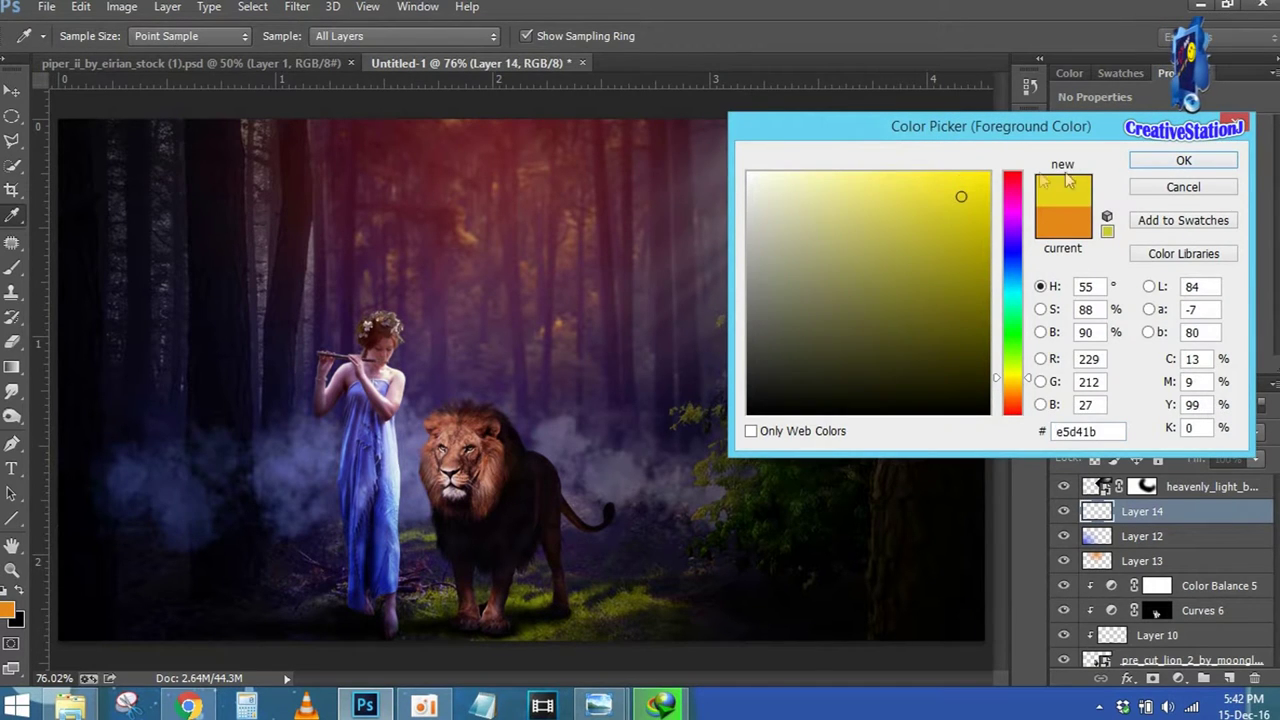
{"action": "left_click", "coordinate": [1183, 160]}
{"action": "key", "text": "g"}
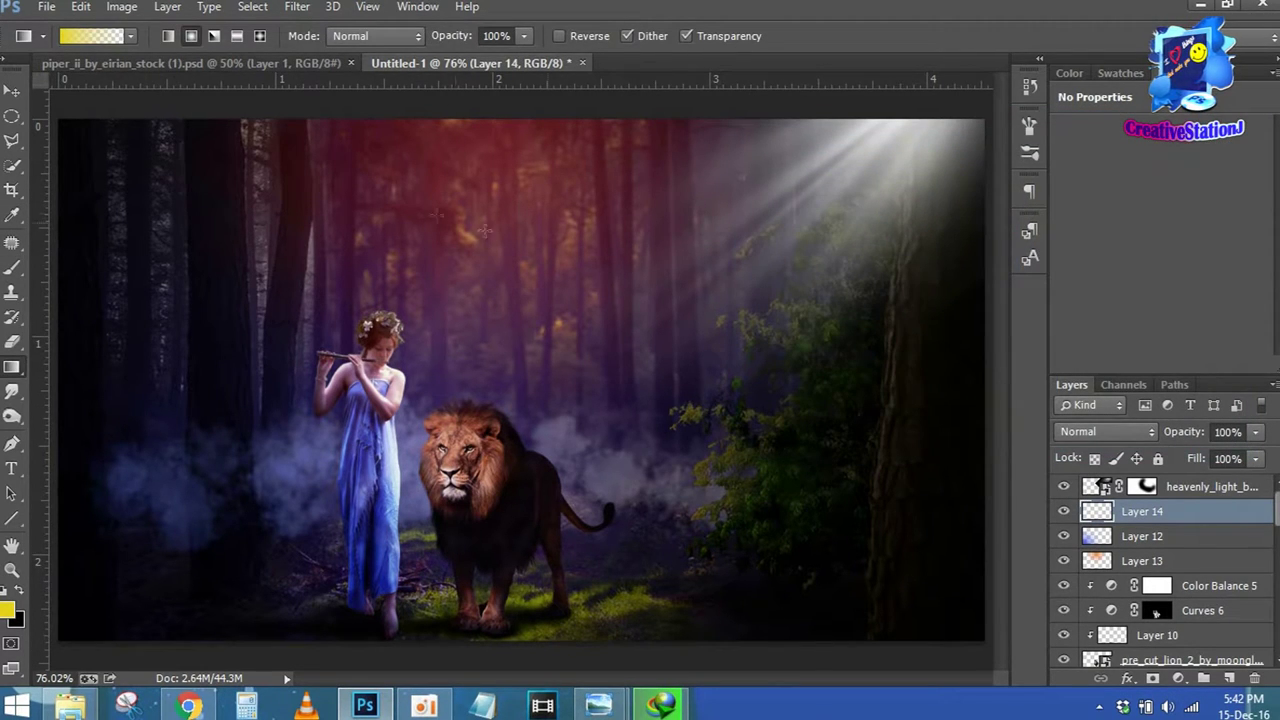
{"action": "left_click_drag", "start_coordinate": [955, 172], "coordinate": [540, 347]}
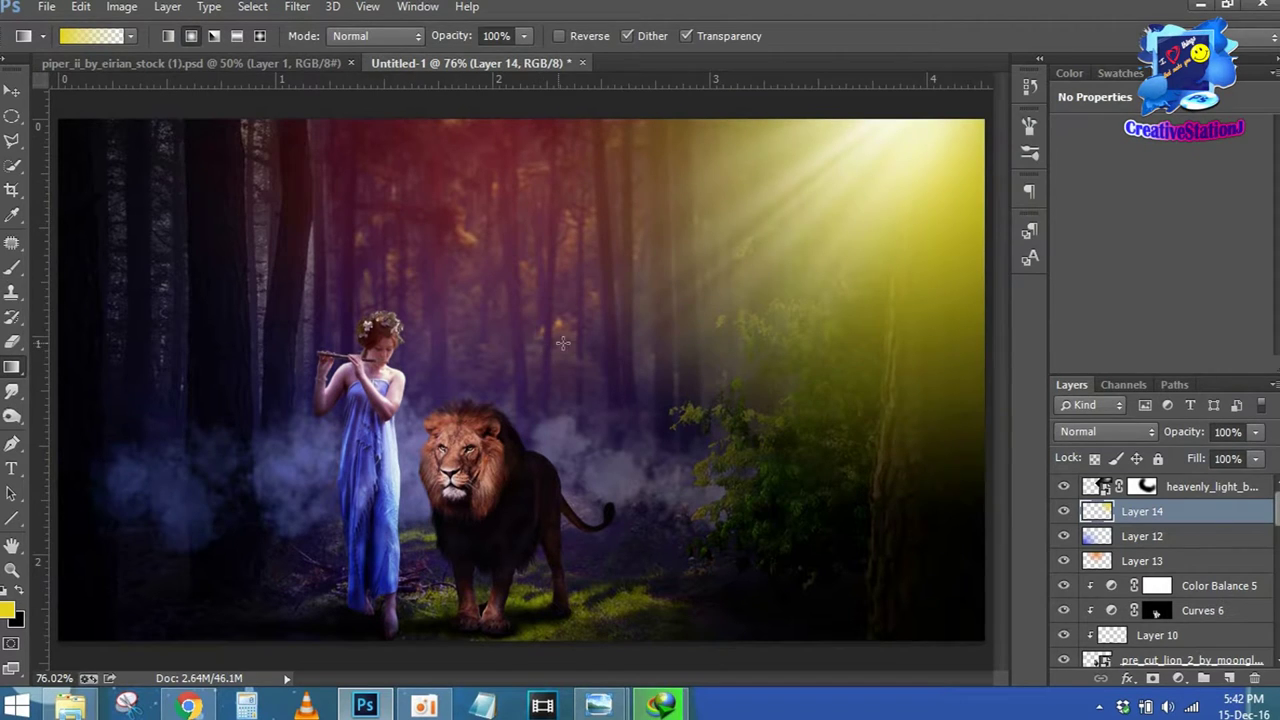
{"action": "key", "text": "ctrl+t"}
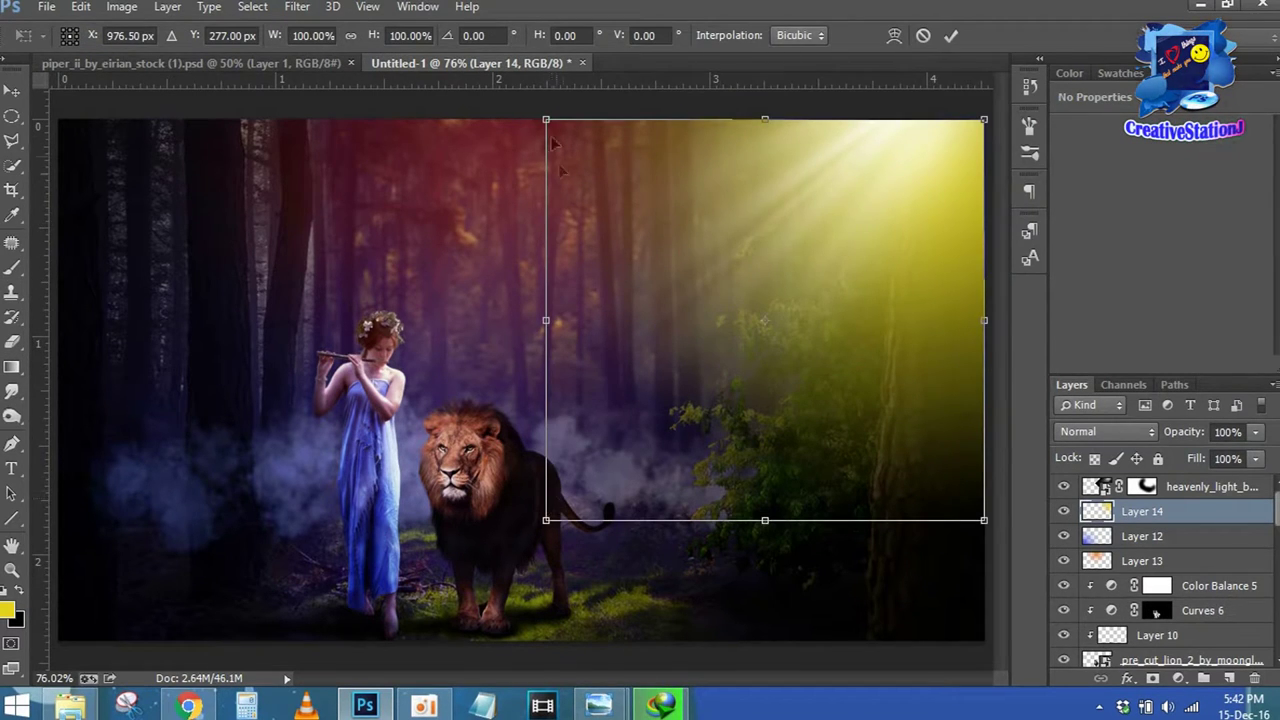
{"action": "left_click_drag", "start_coordinate": [546, 120], "coordinate": [395, 104]}
{"action": "left_click_drag", "start_coordinate": [690, 520], "coordinate": [687, 618]}
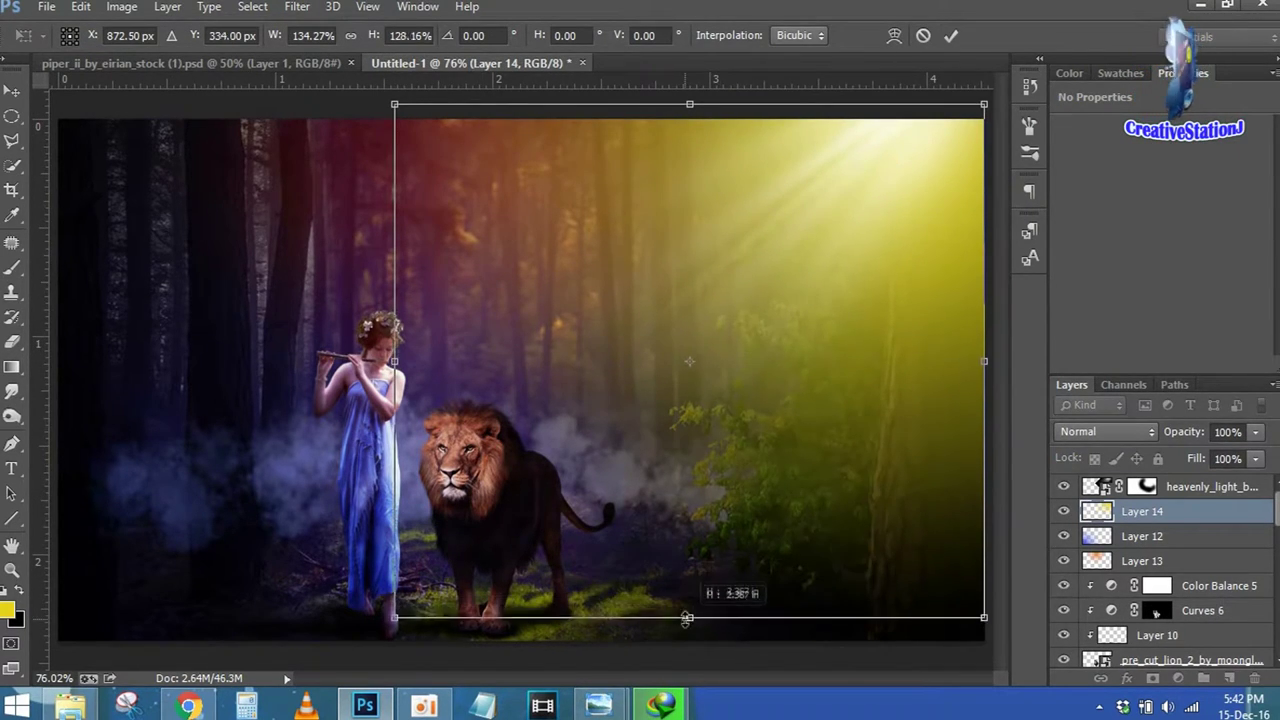
{"action": "left_click", "coordinate": [951, 35]}
Blend the yellow glow on Layer 14 in Soft Light at 100%
{"action": "left_click", "coordinate": [1117, 430]}
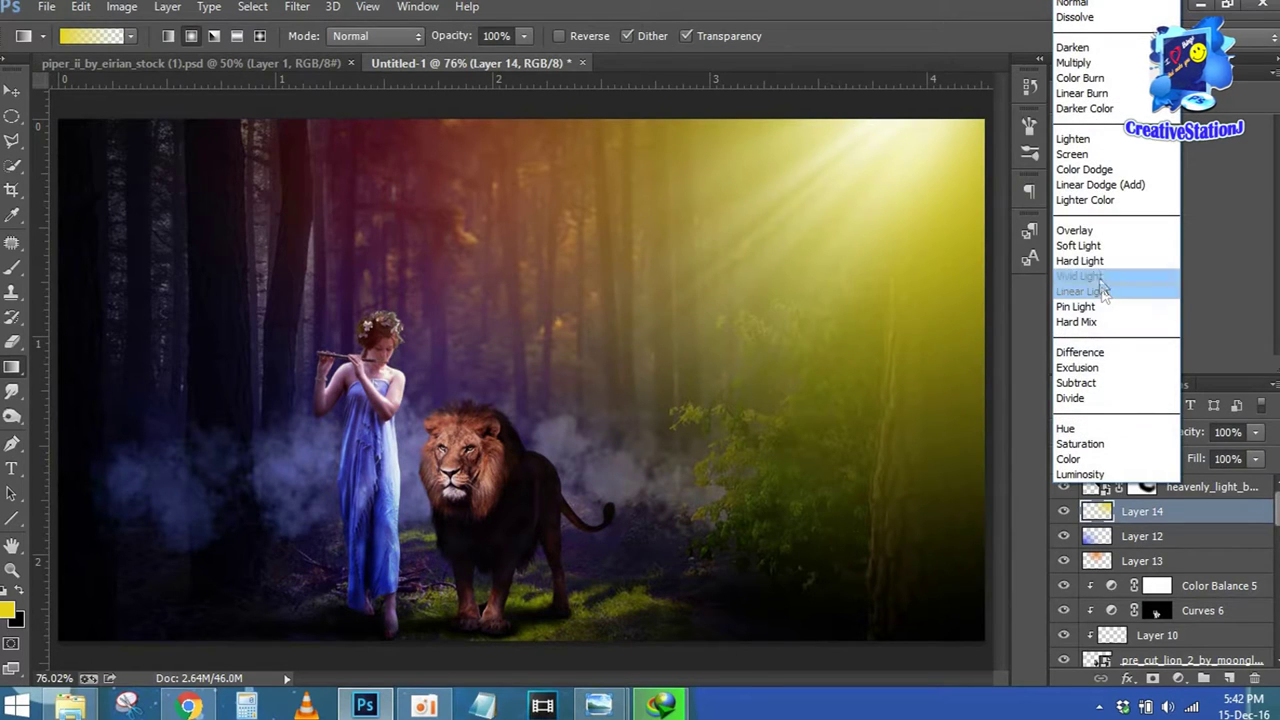
{"action": "left_click", "coordinate": [1100, 246]}
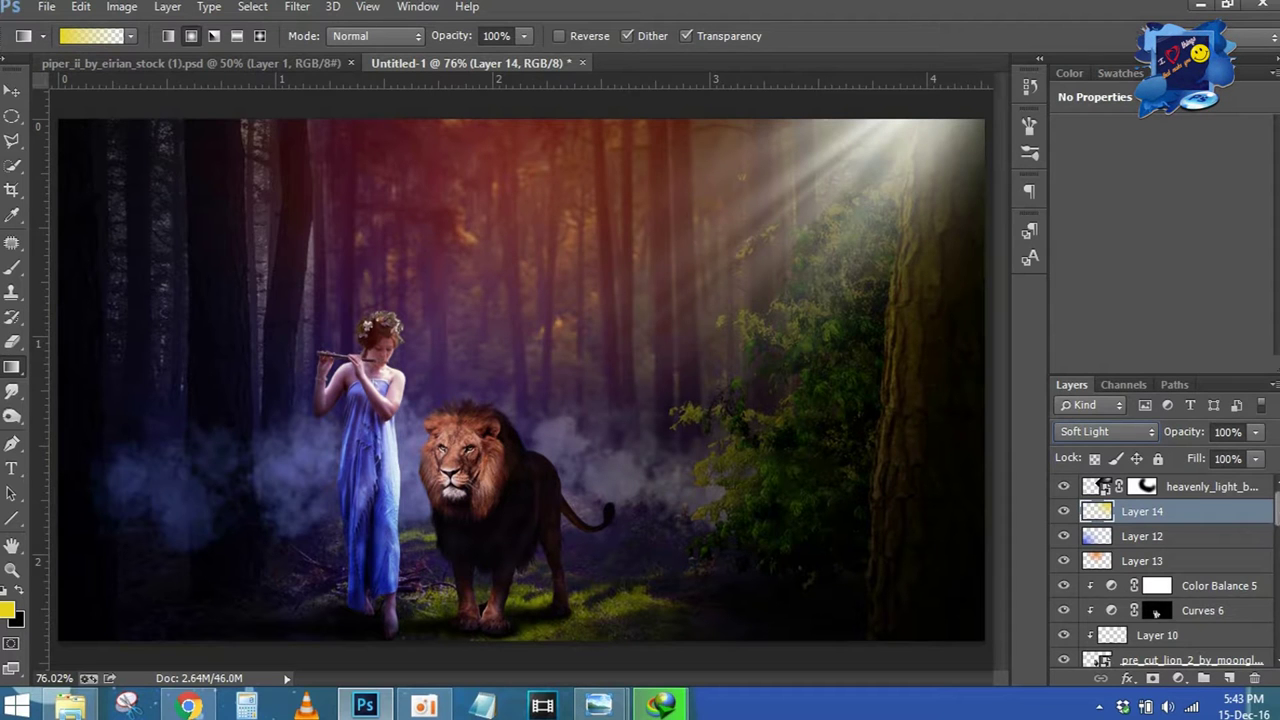
{"action": "scroll", "coordinate": [1160, 570], "scroll_direction": "down", "scroll_amount": 3}
{"action": "scroll", "coordinate": [1160, 570], "scroll_direction": "up", "scroll_amount": 3}
{"action": "scroll", "coordinate": [1160, 570], "scroll_direction": "down", "scroll_amount": 1}
{"action": "scroll", "coordinate": [1160, 570], "scroll_direction": "down", "scroll_amount": 2}
{"action": "scroll", "coordinate": [1156, 488], "scroll_direction": "down", "scroll_amount": 2}
{"action": "scroll", "coordinate": [1156, 500], "scroll_direction": "down", "scroll_amount": 3}
{"action": "scroll", "coordinate": [1150, 540], "scroll_direction": "down", "scroll_amount": 2}
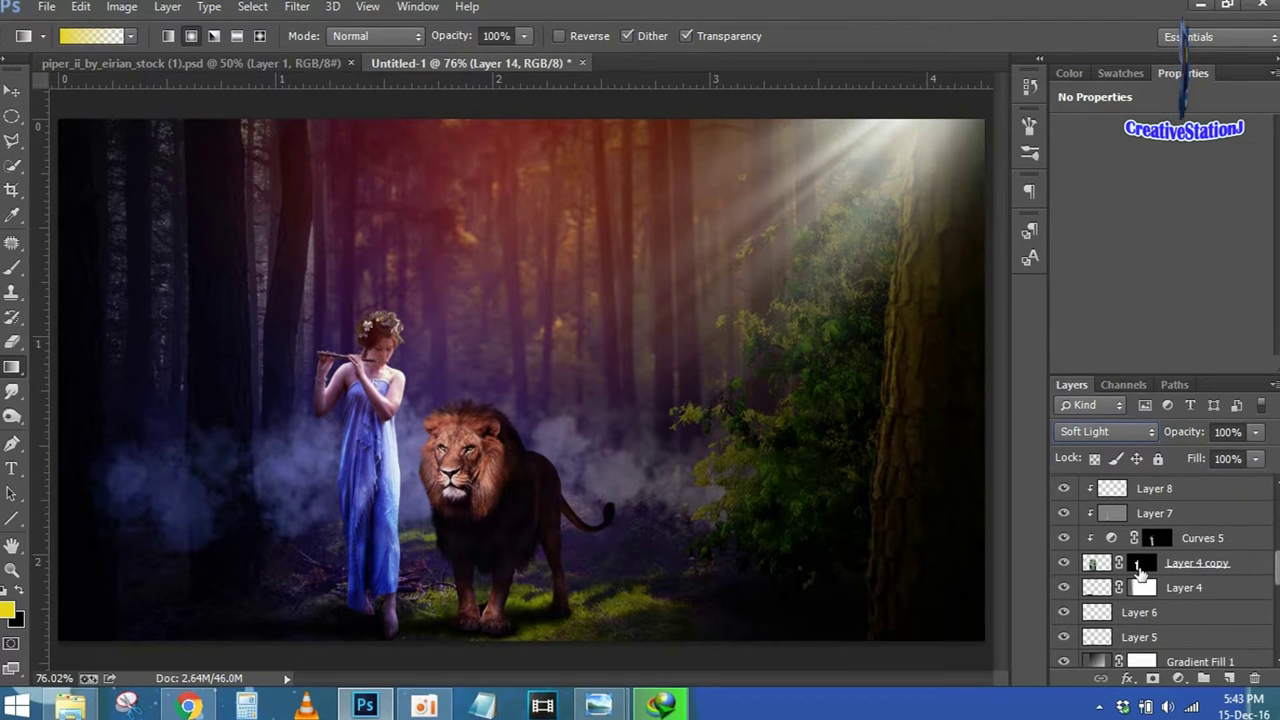
Load the right-hand tree layer's mask in the tree1 group as a selection
{"action": "left_click", "coordinate": [1137, 566]}
{"action": "scroll", "coordinate": [1140, 568], "scroll_direction": "up", "scroll_amount": 2}
{"action": "scroll", "coordinate": [1140, 568], "scroll_direction": "up", "scroll_amount": 2}
{"action": "scroll", "coordinate": [1140, 568], "scroll_direction": "up", "scroll_amount": 2}
{"action": "scroll", "coordinate": [1160, 570], "scroll_direction": "up", "scroll_amount": 2}
{"action": "scroll", "coordinate": [1160, 570], "scroll_direction": "down", "scroll_amount": 3}
{"action": "scroll", "coordinate": [1160, 570], "scroll_direction": "down", "scroll_amount": 2}
{"action": "scroll", "coordinate": [1160, 570], "scroll_direction": "down", "scroll_amount": 2}
{"action": "scroll", "coordinate": [1118, 543], "scroll_direction": "down", "scroll_amount": 1}
{"action": "scroll", "coordinate": [1118, 543], "scroll_direction": "down", "scroll_amount": 2}
{"action": "scroll", "coordinate": [1118, 543], "scroll_direction": "down", "scroll_amount": 3}
{"action": "scroll", "coordinate": [1118, 543], "scroll_direction": "down", "scroll_amount": 1}
{"action": "left_click", "coordinate": [1086, 523]}
{"action": "left_click", "coordinate": [1172, 546]}
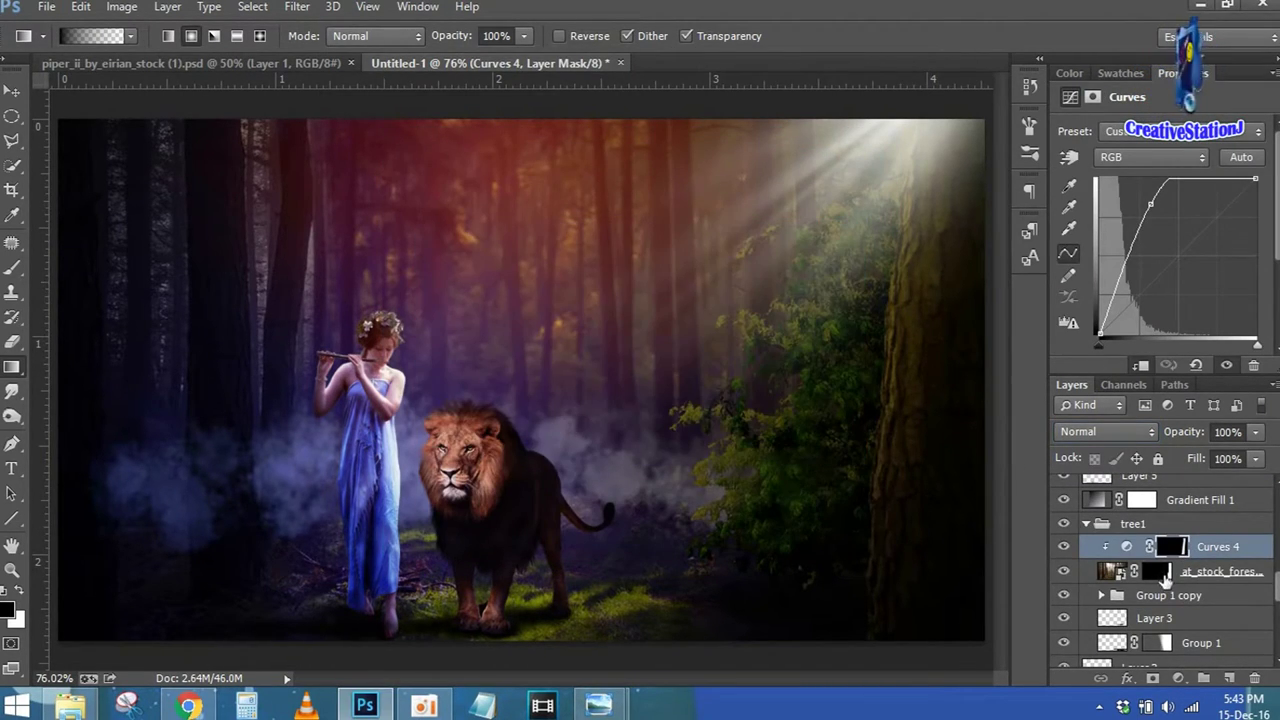
{"action": "left_click", "coordinate": [1160, 572]}
{"action": "left_click", "coordinate": [1158, 573], "text": "ctrl"}
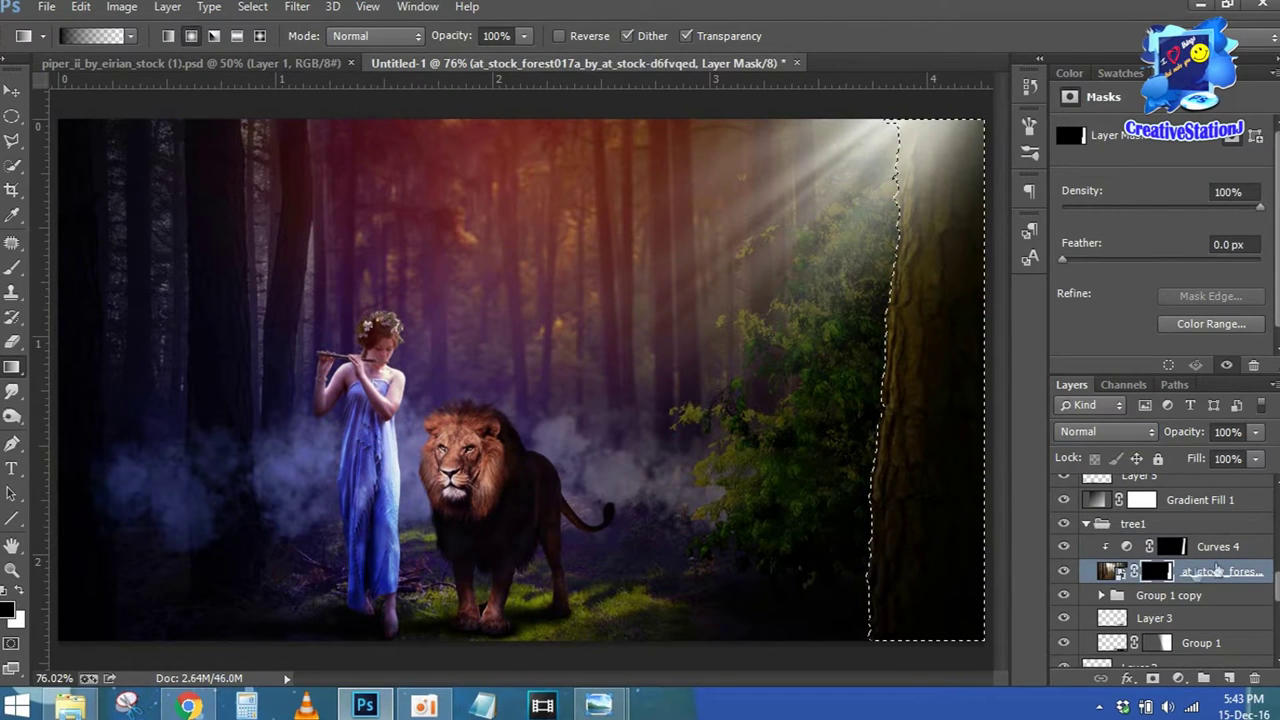
Permanently apply the existing mask on the heavenly light rays layer
{"action": "scroll", "coordinate": [1160, 570], "scroll_direction": "up", "scroll_amount": 5}
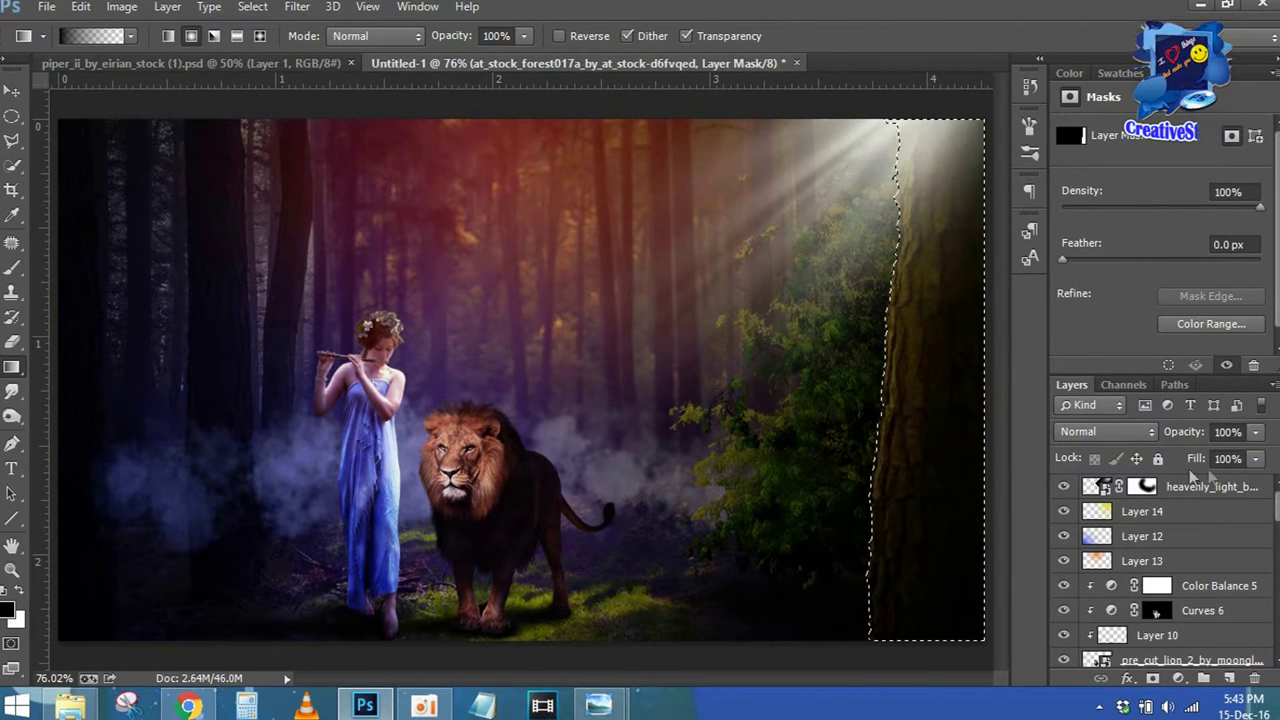
{"action": "left_click", "coordinate": [1147, 488]}
{"action": "right_click", "coordinate": [1147, 488]}
{"action": "left_click", "coordinate": [1147, 488]}
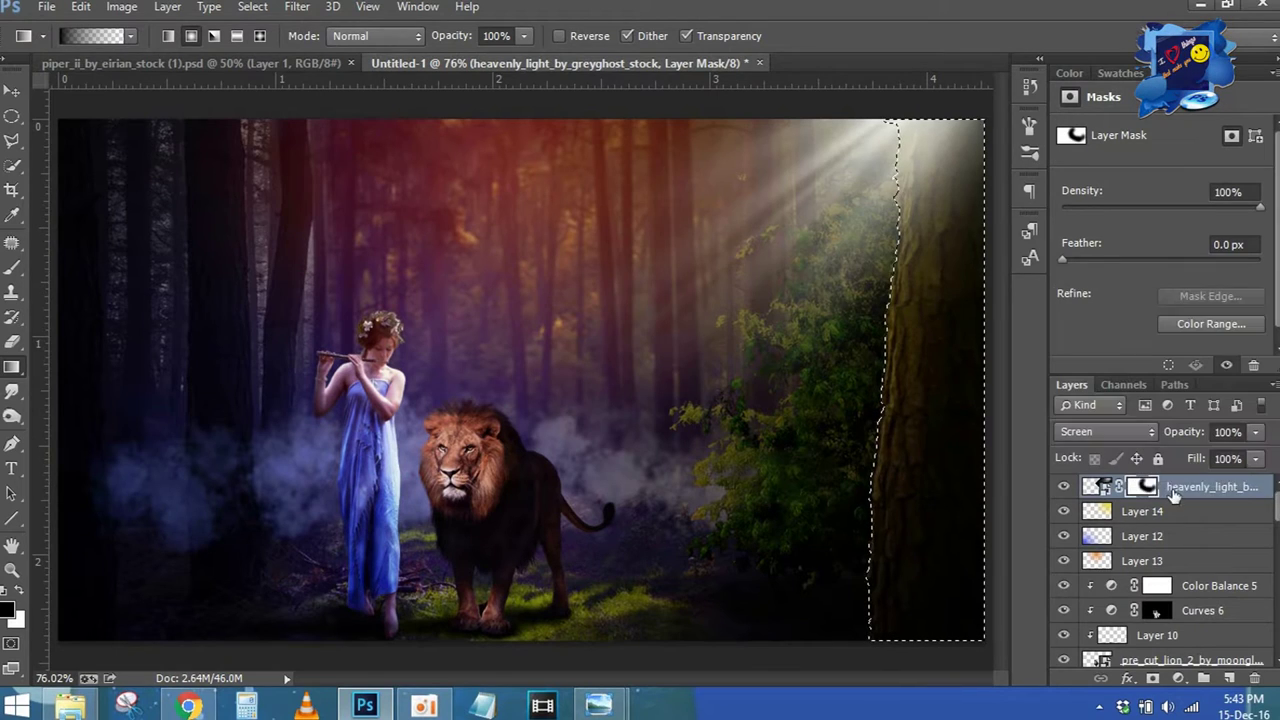
{"action": "right_click", "coordinate": [1147, 488]}
{"action": "left_click", "coordinate": [1147, 488]}
{"action": "key", "text": "ctrl+d"}
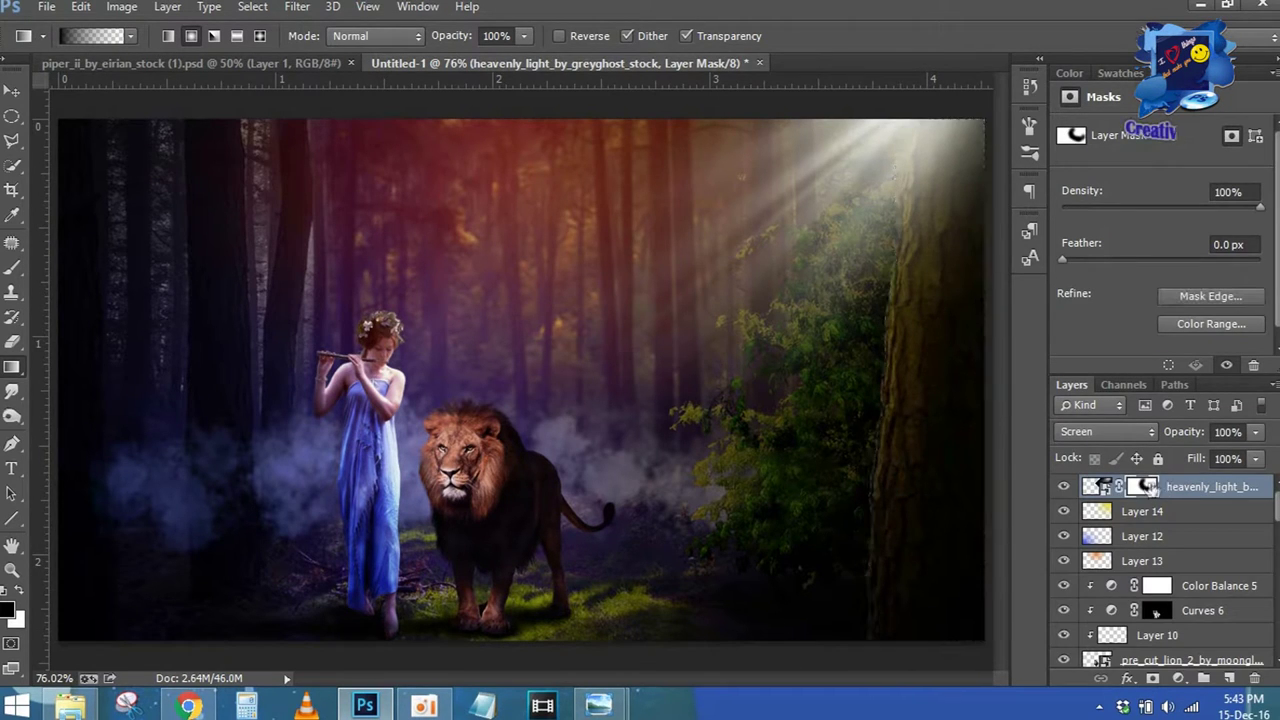
{"action": "right_click", "coordinate": [1147, 488]}
{"action": "left_click", "coordinate": [1195, 480]}
{"action": "right_click", "coordinate": [1195, 480]}
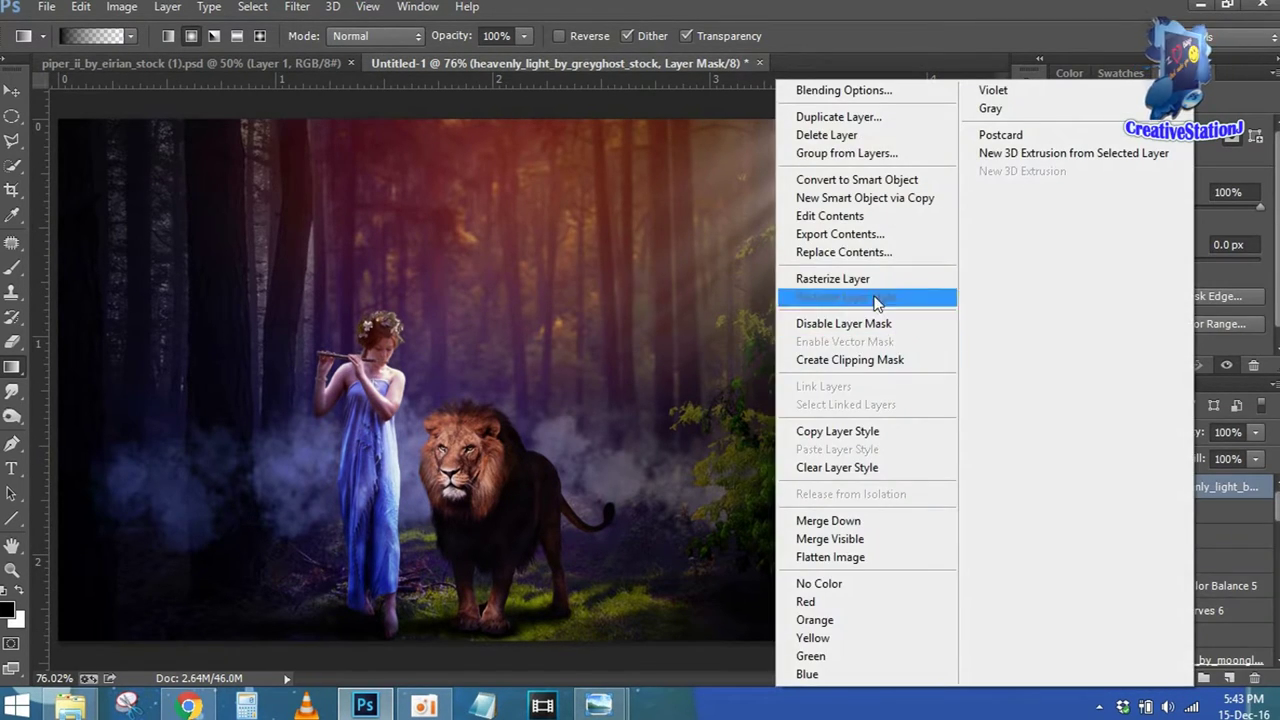
{"action": "left_click", "coordinate": [1097, 487]}
{"action": "right_click", "coordinate": [1145, 487]}
{"action": "left_click", "coordinate": [1140, 548]}
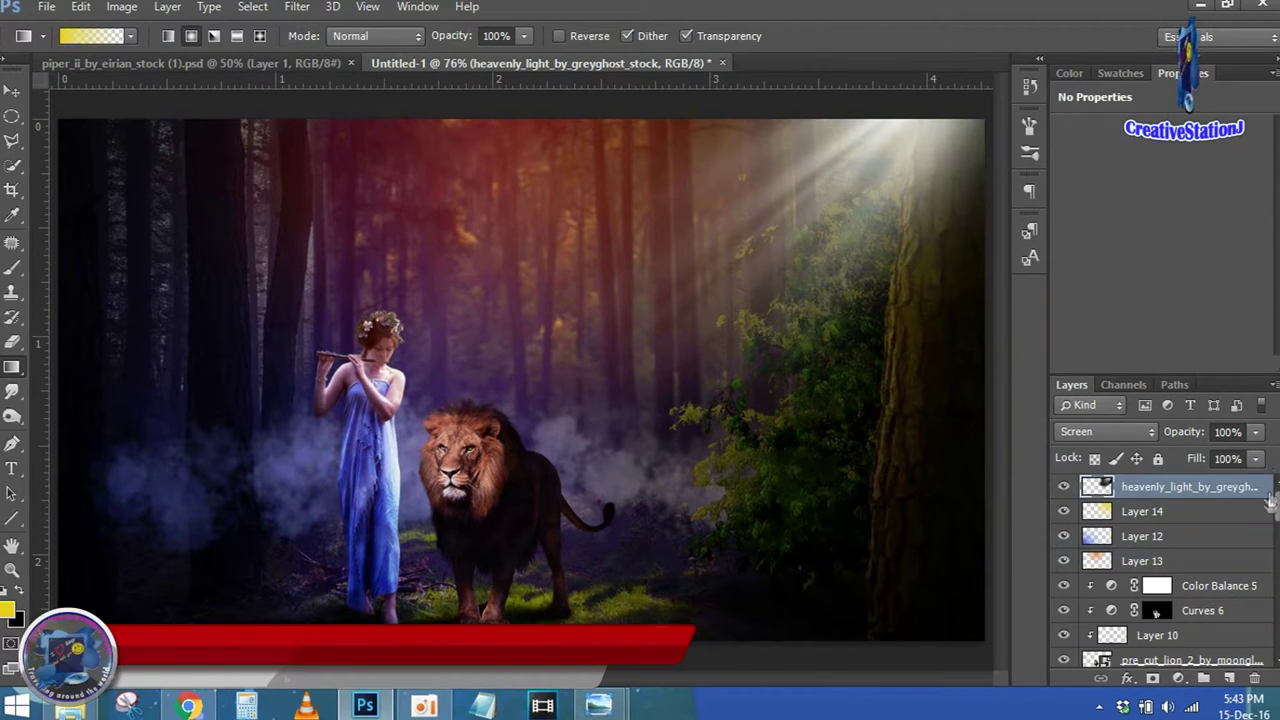
Mask the light rays with the tree selection, invert it, and target the layer pixels
{"action": "mouse_move", "coordinate": [1277, 513]}
{"action": "left_mouse_down"}
{"action": "mouse_move", "coordinate": [1275, 568]}
{"action": "mouse_move", "coordinate": [1275, 490]}
{"action": "left_mouse_up"}
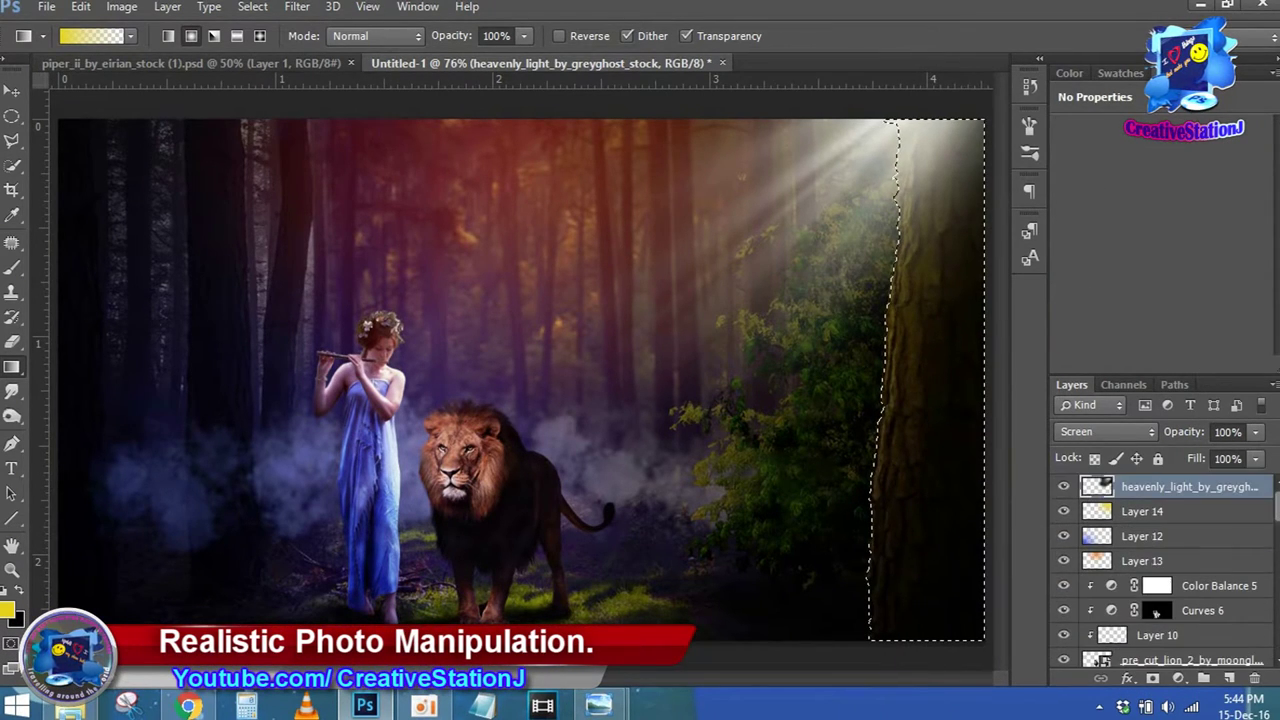
{"action": "left_click", "coordinate": [1153, 678]}
{"action": "key", "text": "ctrl+i"}
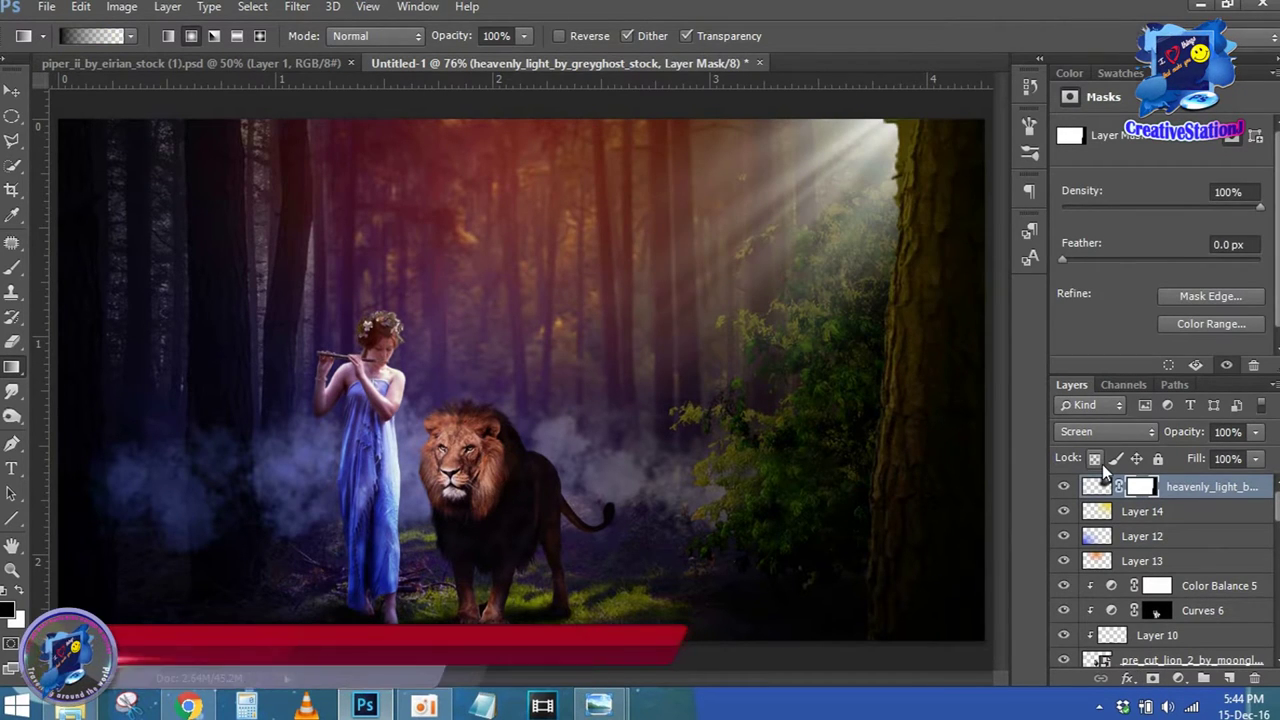
{"action": "left_click", "coordinate": [1097, 486]}
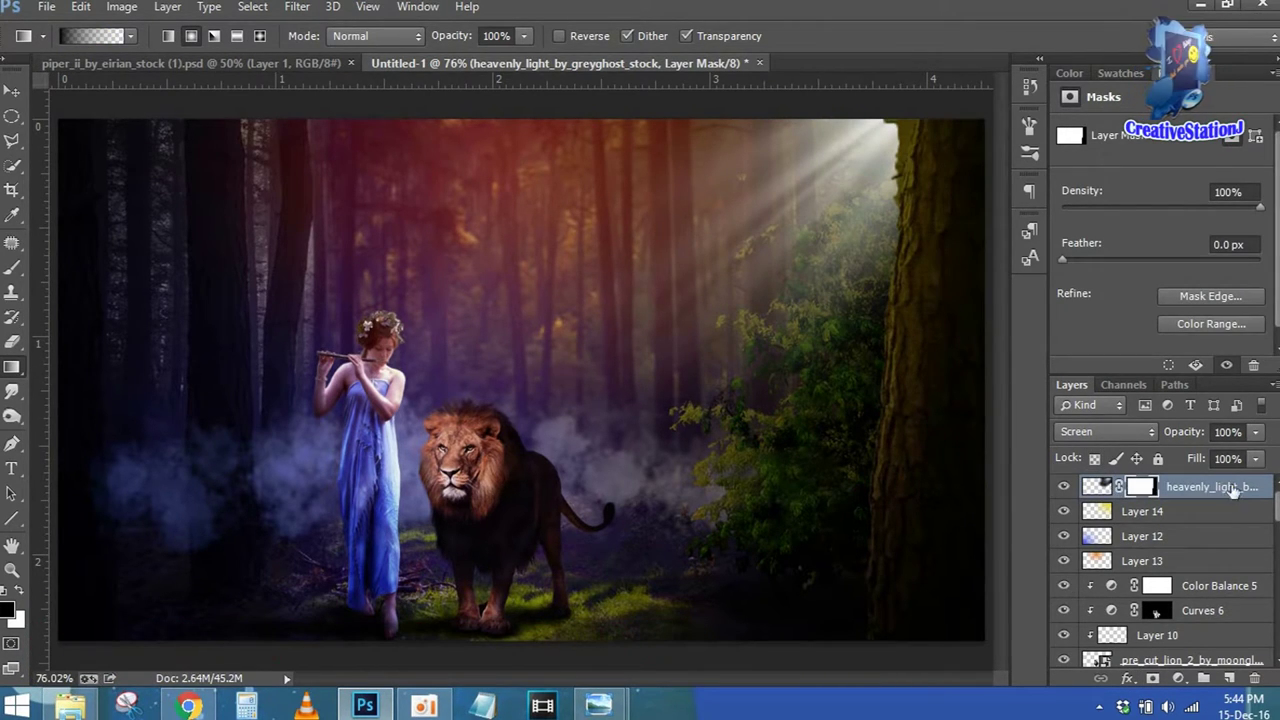
{"action": "left_click_drag", "start_coordinate": [1277, 510], "coordinate": [1200, 587]}
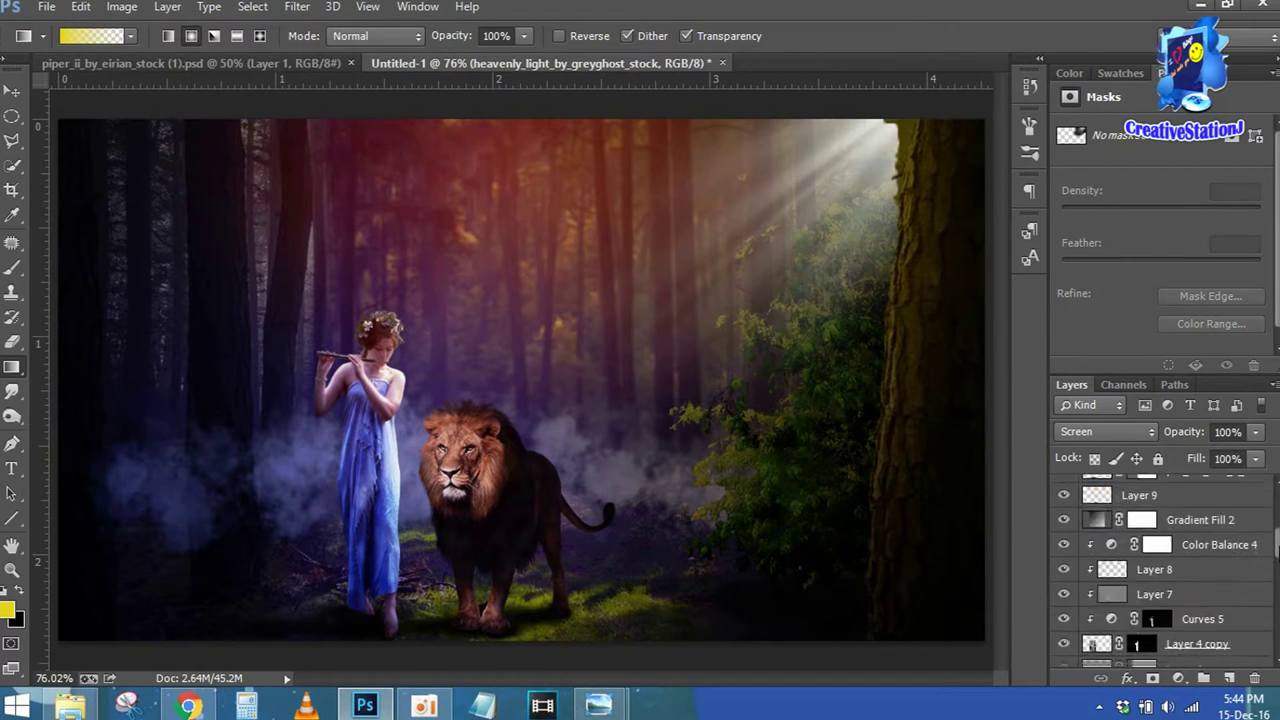
Add a new layer above Gradient Fill 1 and pick an orange brush colour
{"action": "left_click", "coordinate": [1200, 587]}
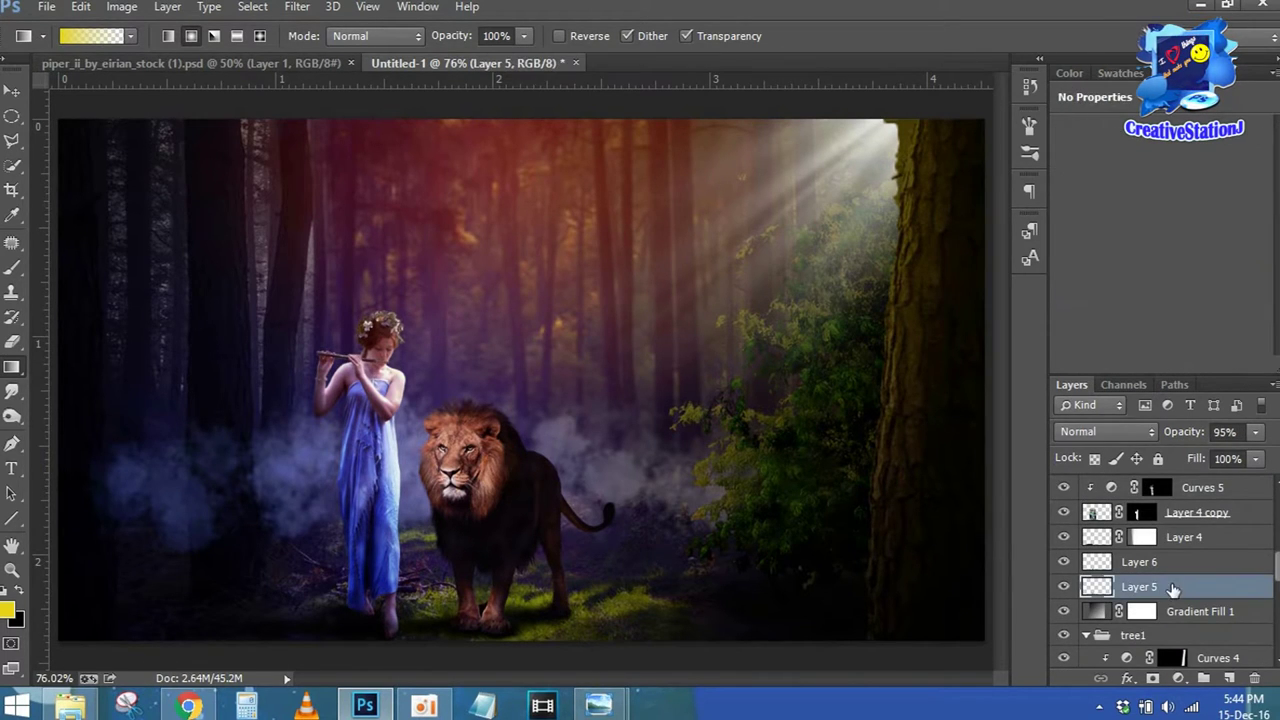
{"action": "left_click_drag", "start_coordinate": [1165, 611], "coordinate": [1226, 679]}
{"action": "left_click", "coordinate": [1228, 679]}
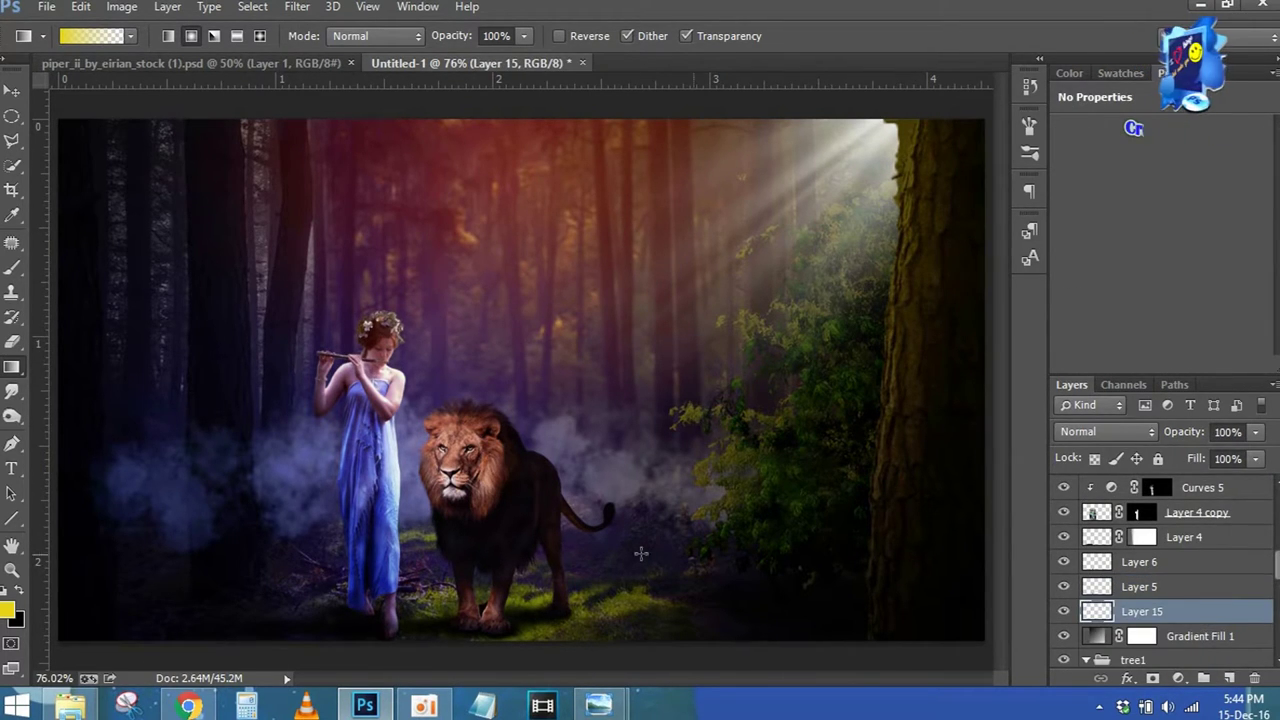
{"action": "left_click", "coordinate": [8, 610]}
{"action": "left_click", "coordinate": [1014, 388]}
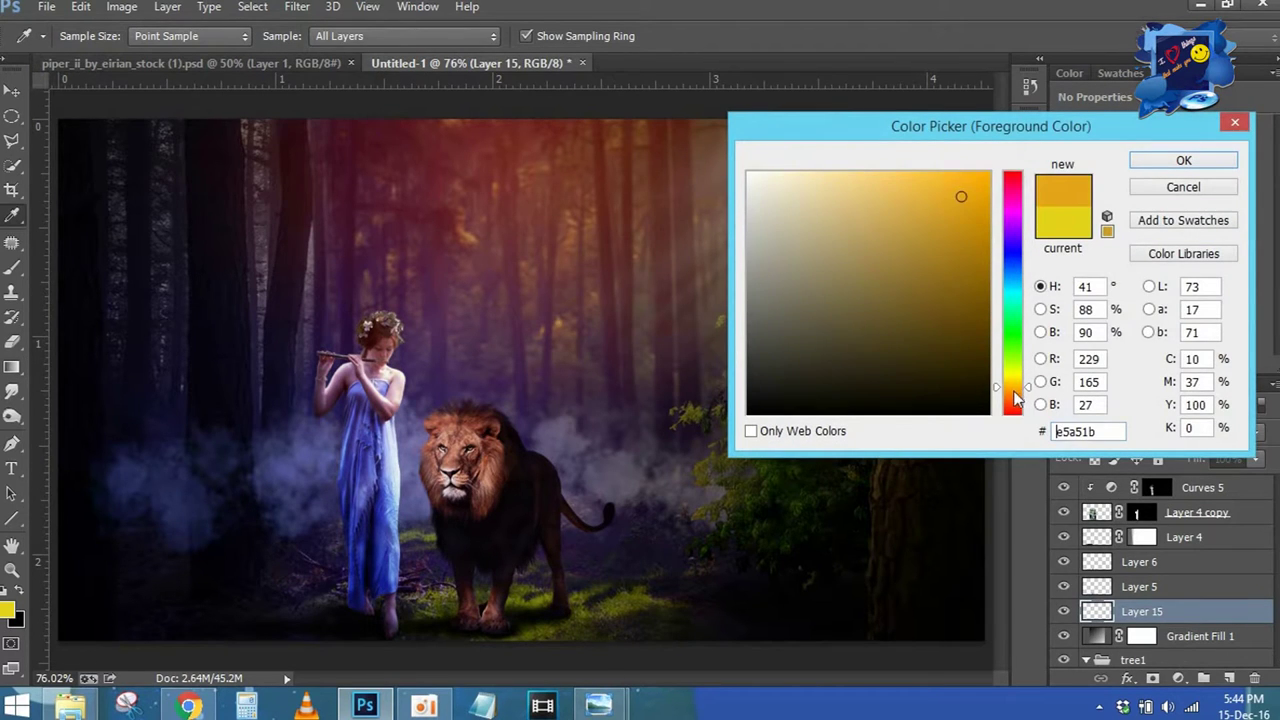
{"action": "left_click", "coordinate": [1183, 160]}
{"action": "key", "text": "b"}
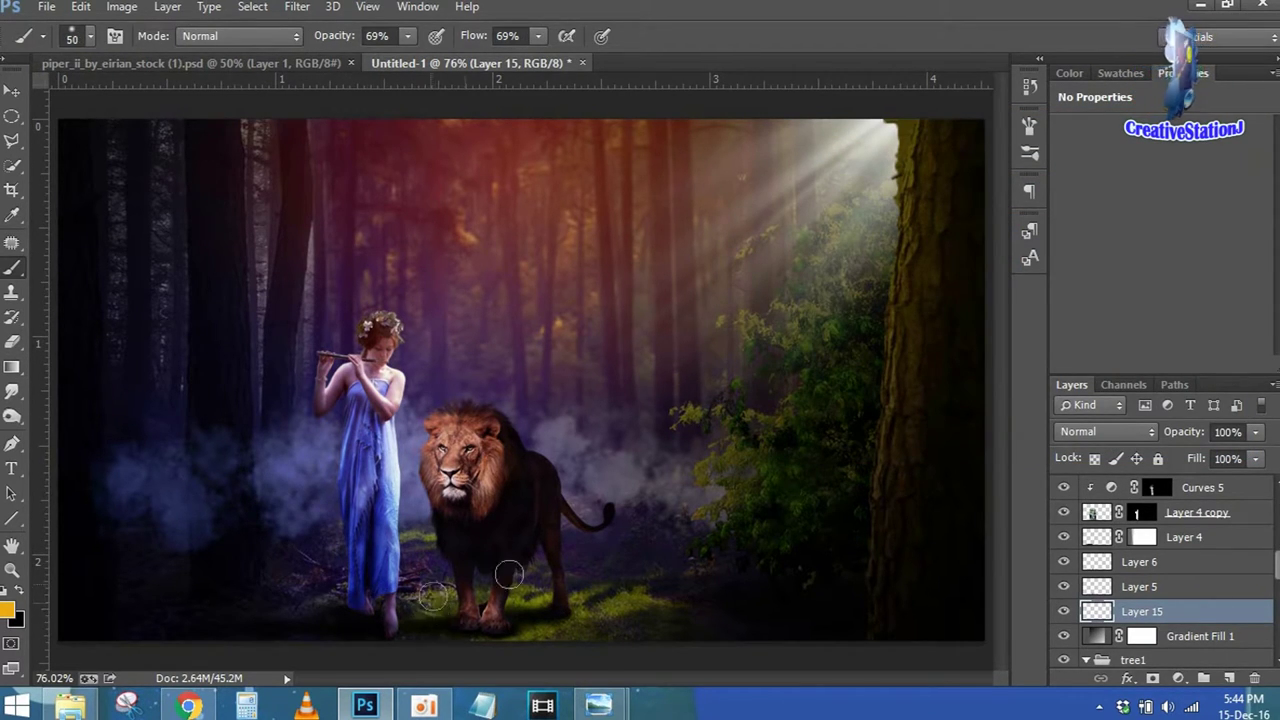
Set Layer 15 to Soft Light at 93% and paint orange over the lion's grass
{"action": "left_click", "coordinate": [1122, 437]}
{"action": "left_click", "coordinate": [1121, 250]}
{"action": "left_click_drag", "start_coordinate": [545, 617], "coordinate": [526, 591]}
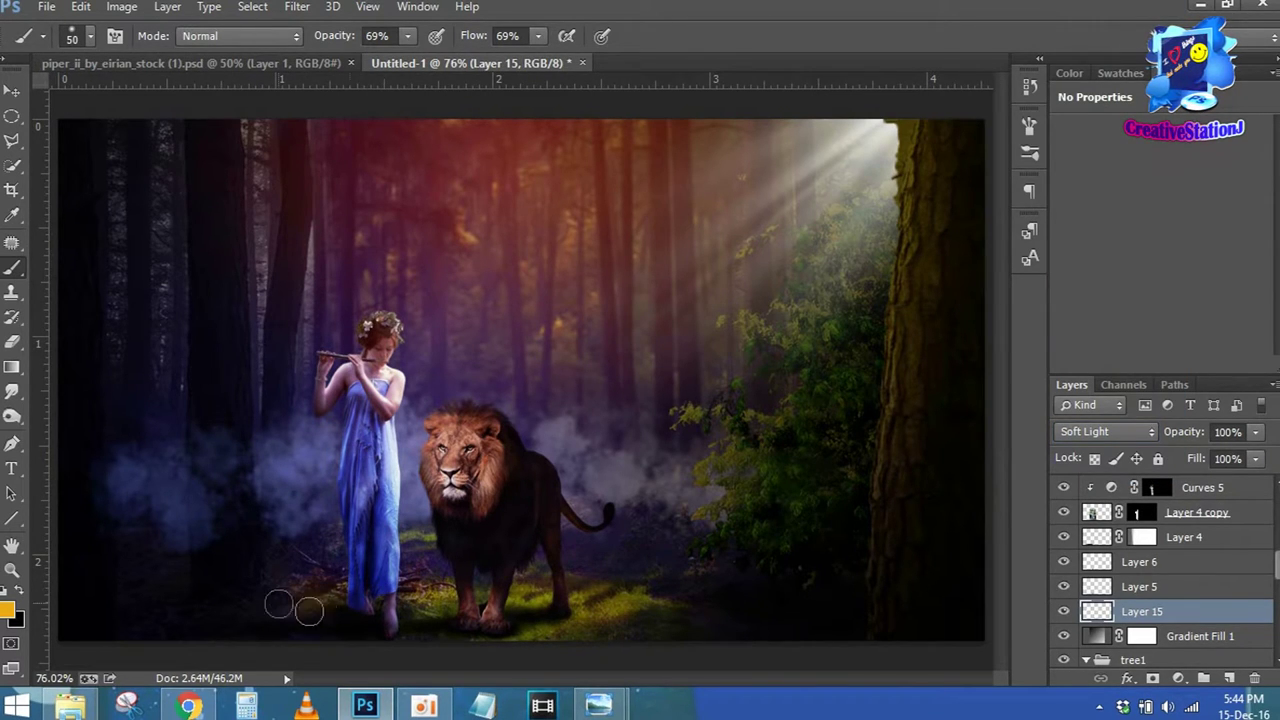
{"action": "left_click_drag", "start_coordinate": [460, 634], "coordinate": [742, 626]}
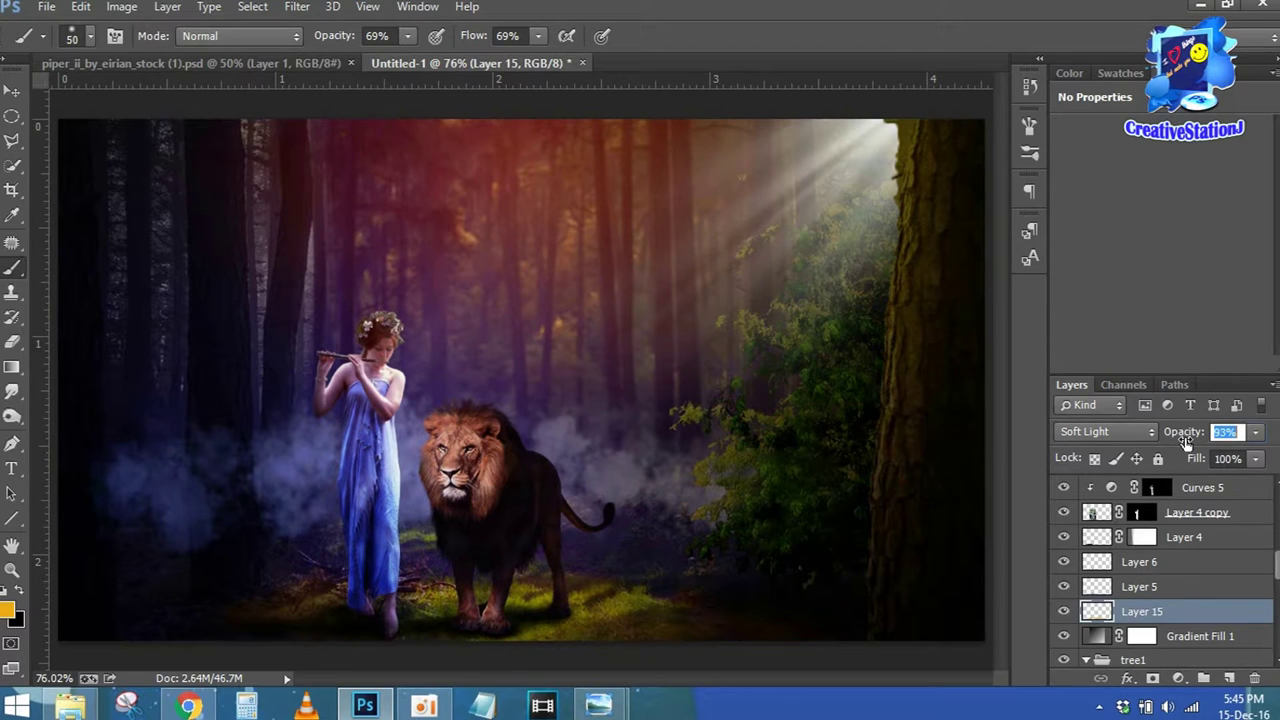
{"action": "key", "text": "Return"}
{"action": "key", "text": "Return"}
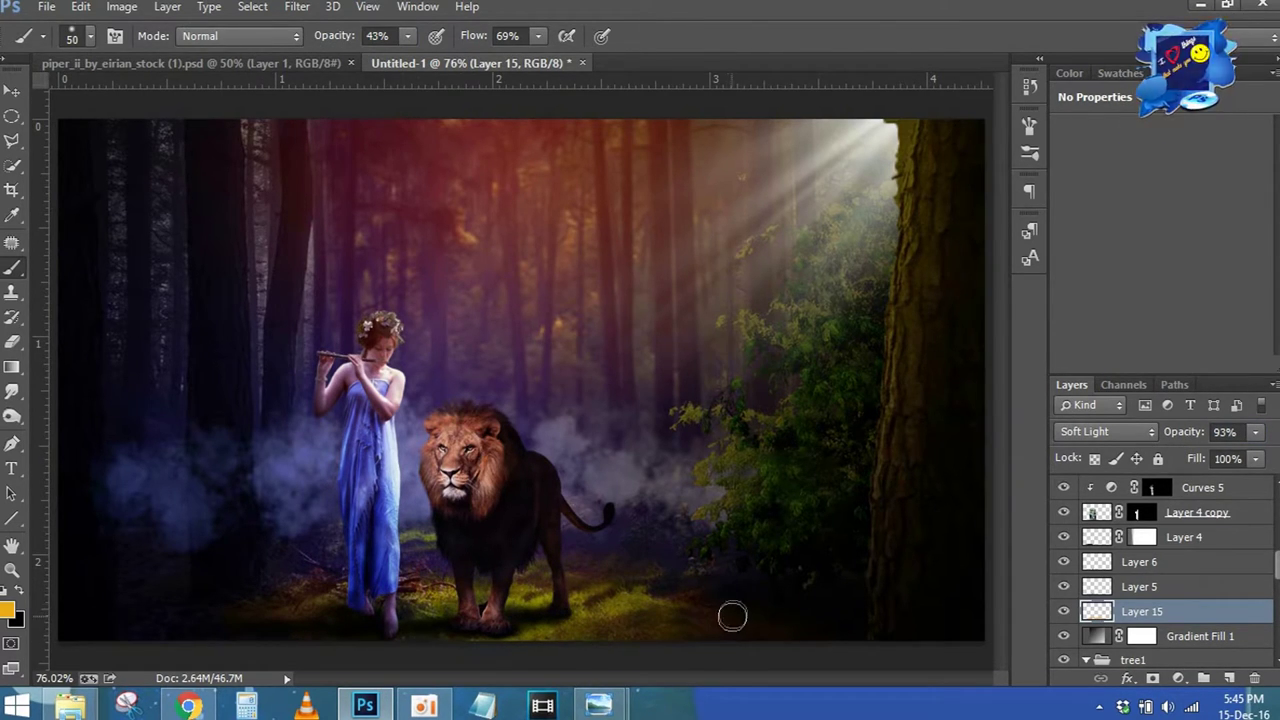
{"action": "mouse_move", "coordinate": [1277, 563]}
{"action": "left_mouse_down"}
{"action": "mouse_move", "coordinate": [1276, 618]}
{"action": "mouse_move", "coordinate": [1277, 592]}
{"action": "left_mouse_up"}
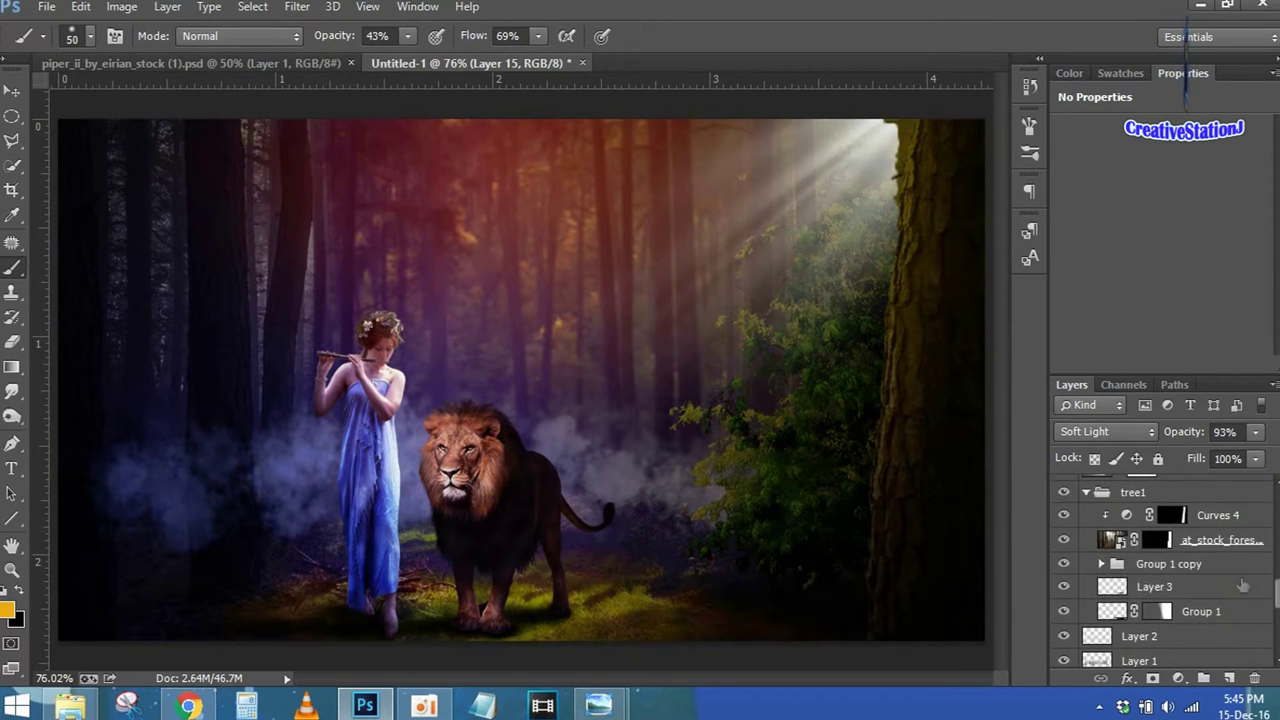
Add empty Layer 16 above Layer 6 and make white the foreground colour
{"action": "left_click", "coordinate": [1086, 492]}
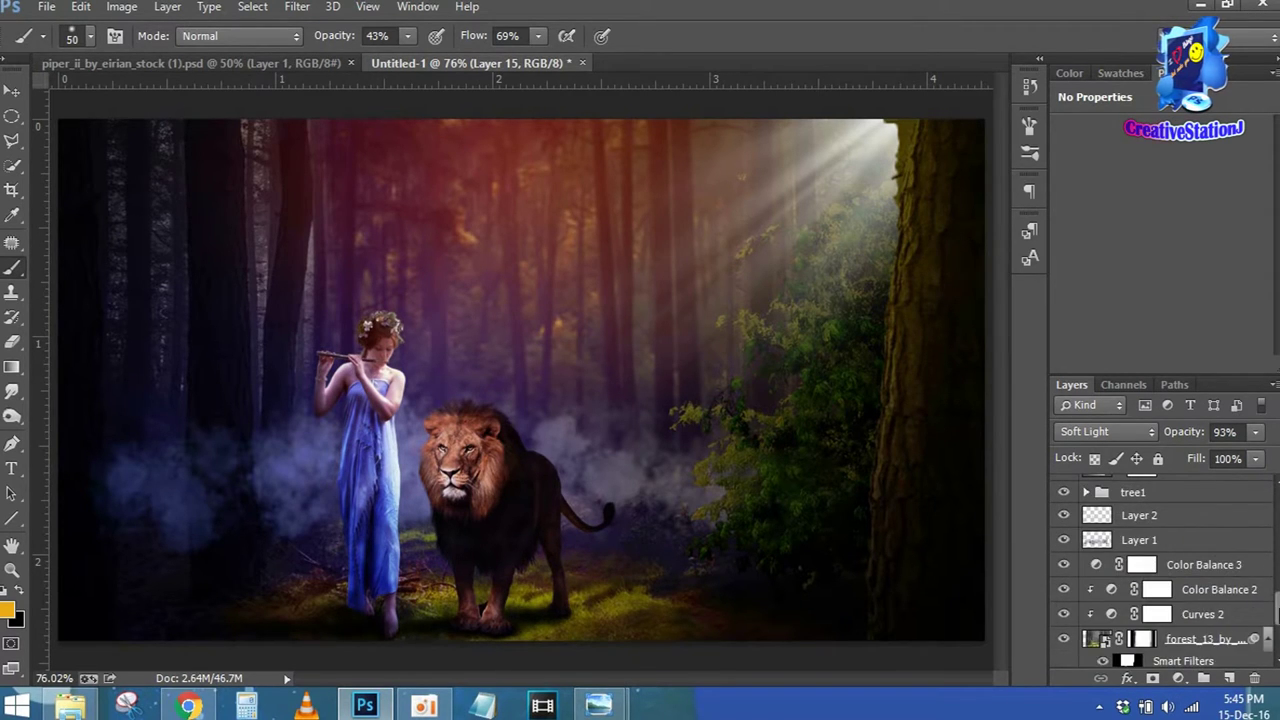
{"action": "scroll", "coordinate": [1160, 570], "scroll_direction": "up", "scroll_amount": 1}
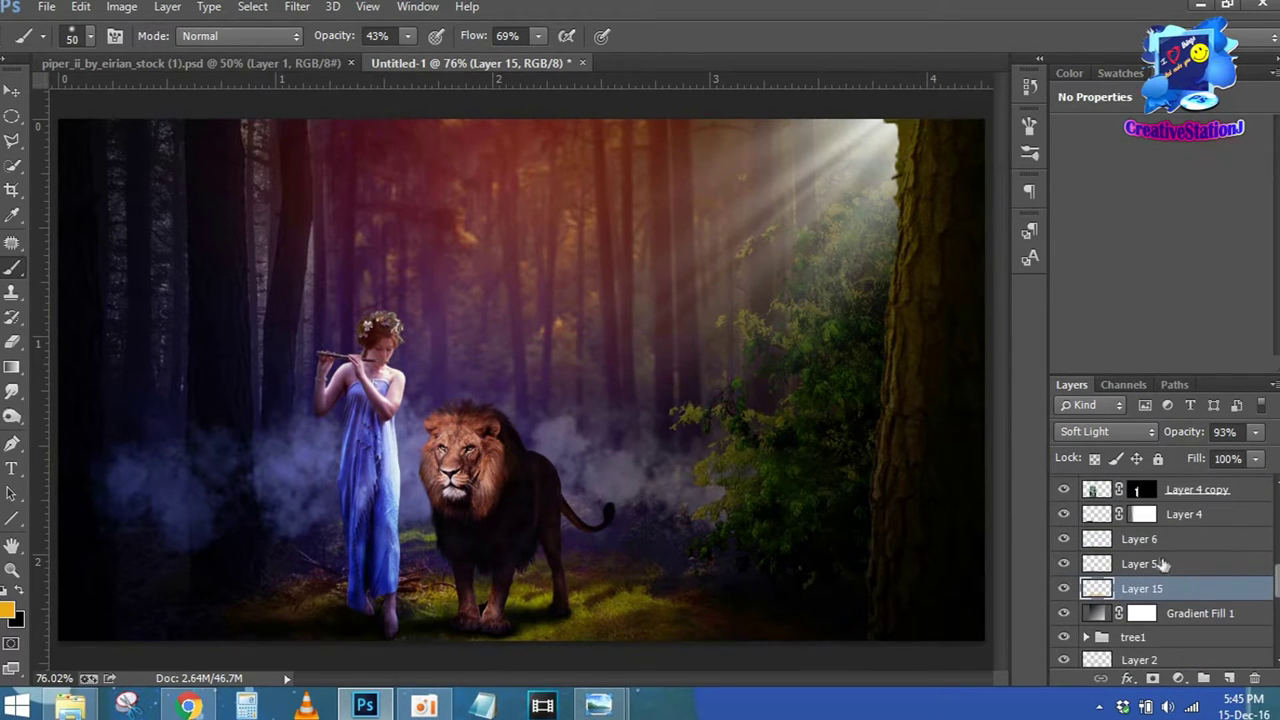
{"action": "left_click", "coordinate": [1160, 540]}
{"action": "left_click", "coordinate": [1148, 566]}
{"action": "left_click", "coordinate": [1064, 566]}
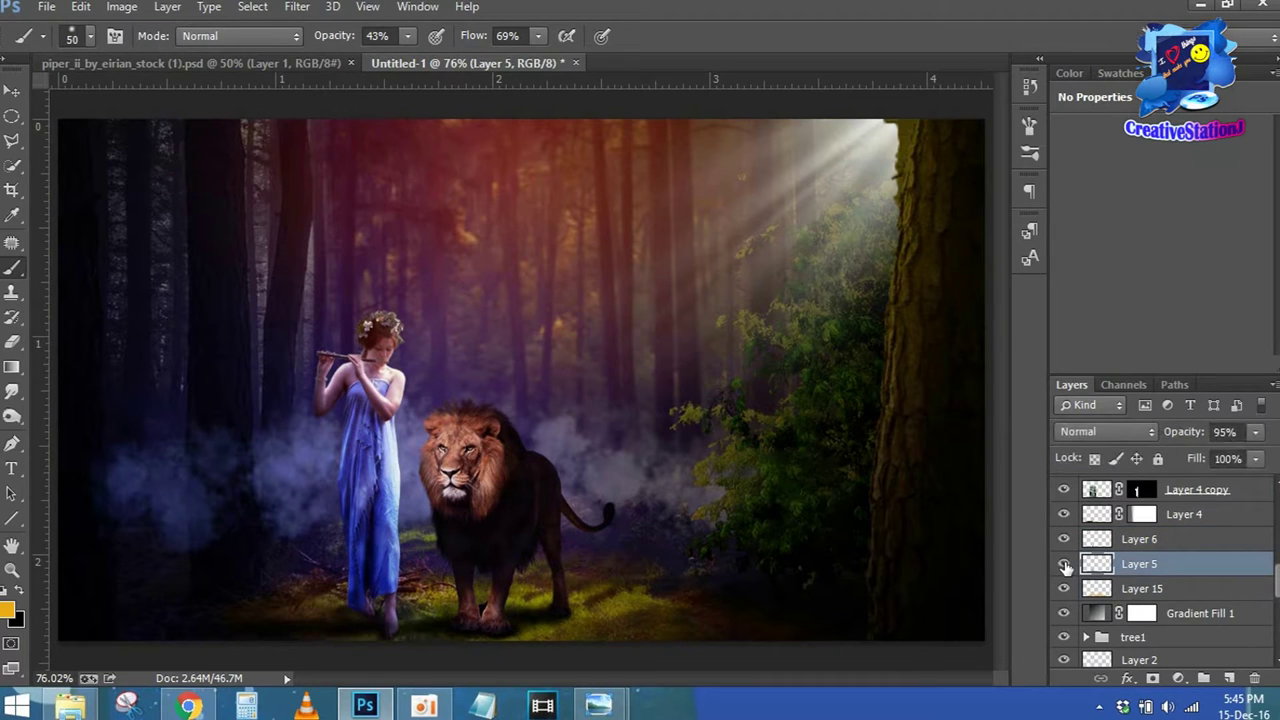
{"action": "left_click", "coordinate": [1140, 540]}
{"action": "left_click", "coordinate": [1064, 539]}
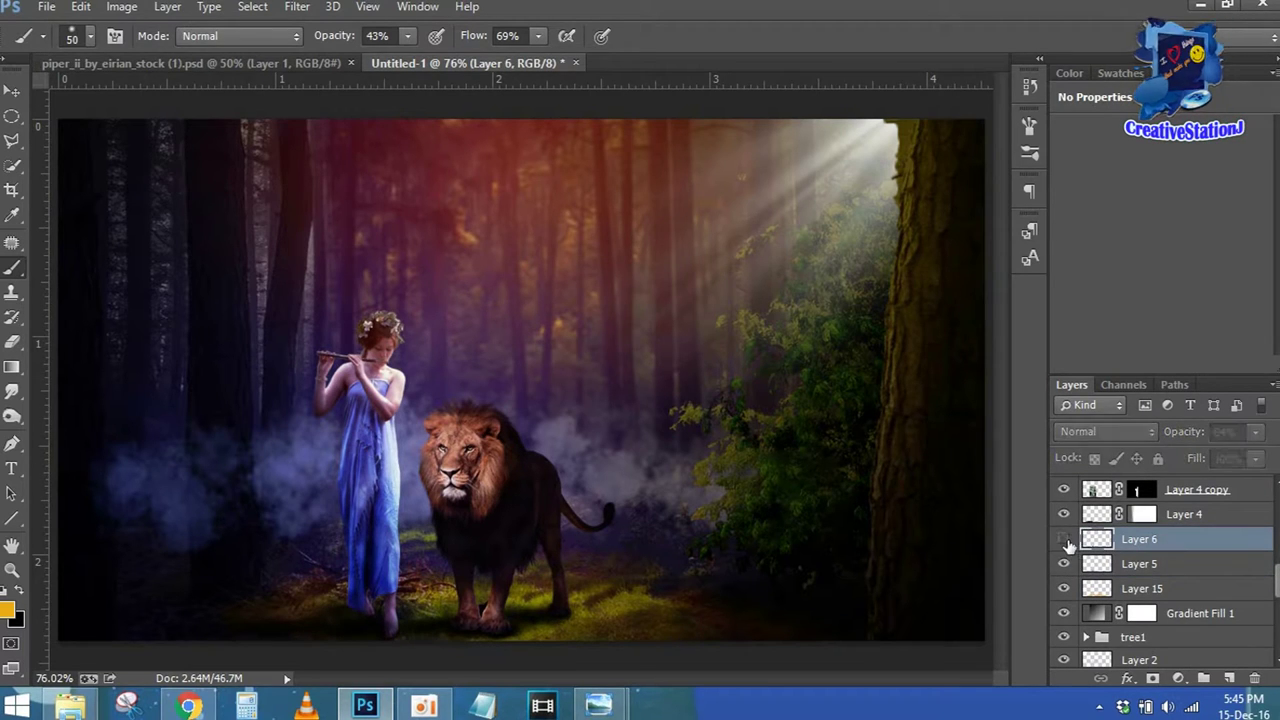
{"action": "left_click", "coordinate": [1228, 679]}
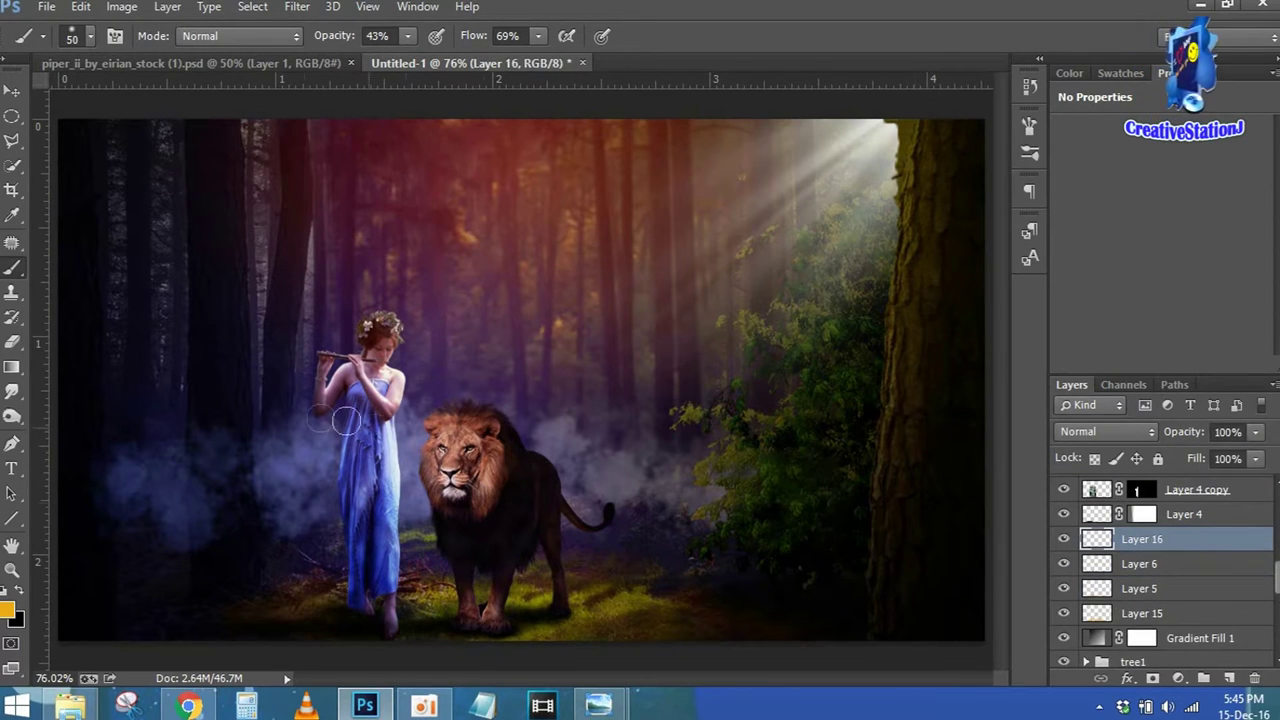
{"action": "left_click", "coordinate": [7, 590]}
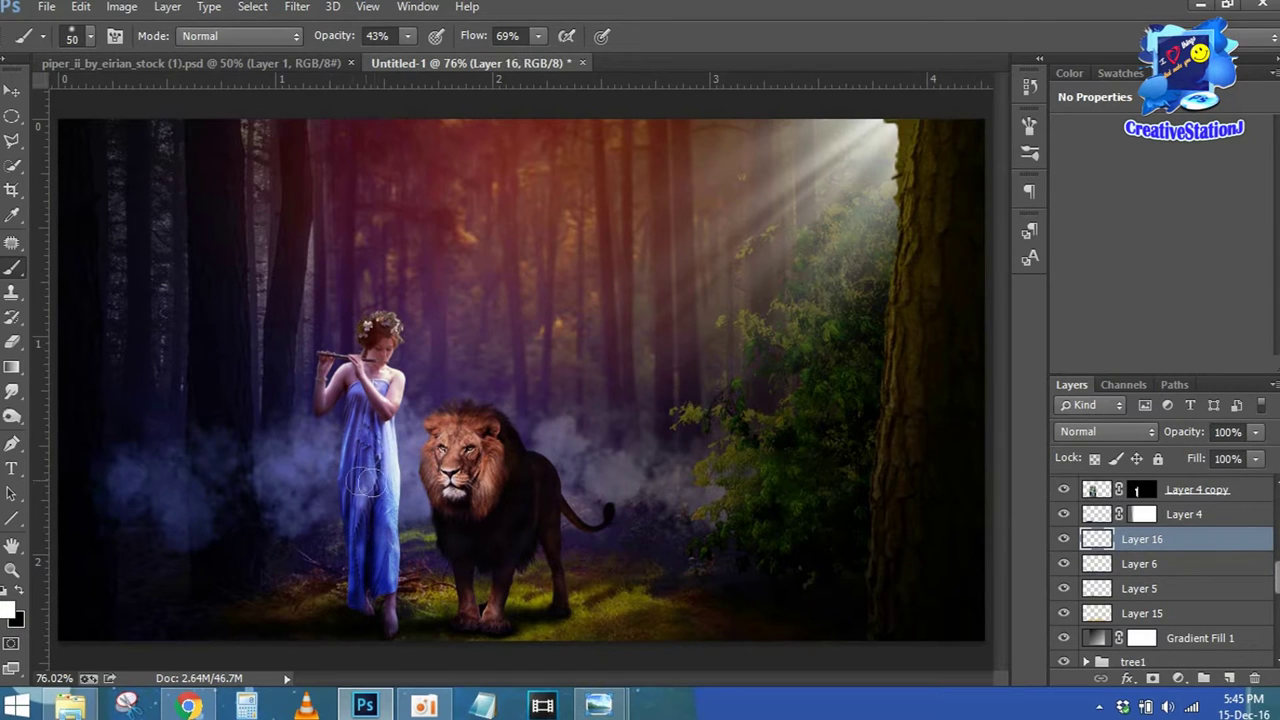
Paint a white glow on Layer 16 and add Color Balance with Magenta -63, Blue +77
{"action": "left_click", "coordinate": [243, 280]}
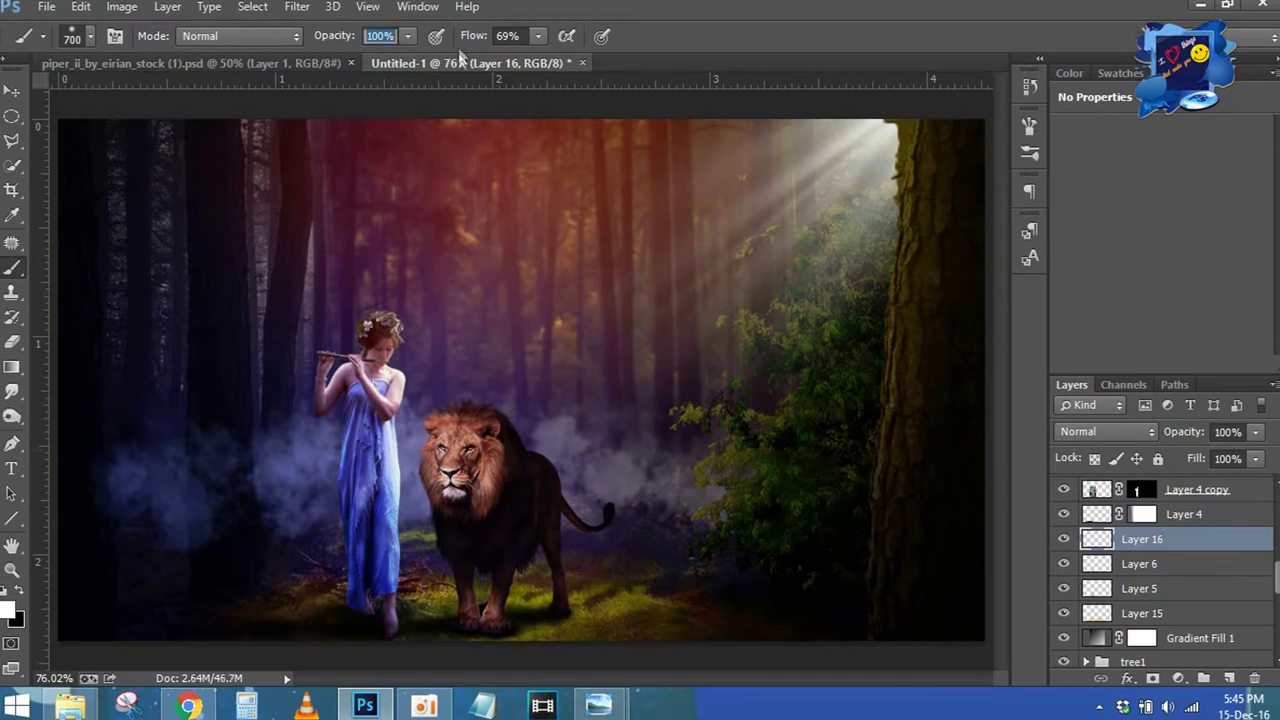
{"action": "key", "text": "ctrl+z"}
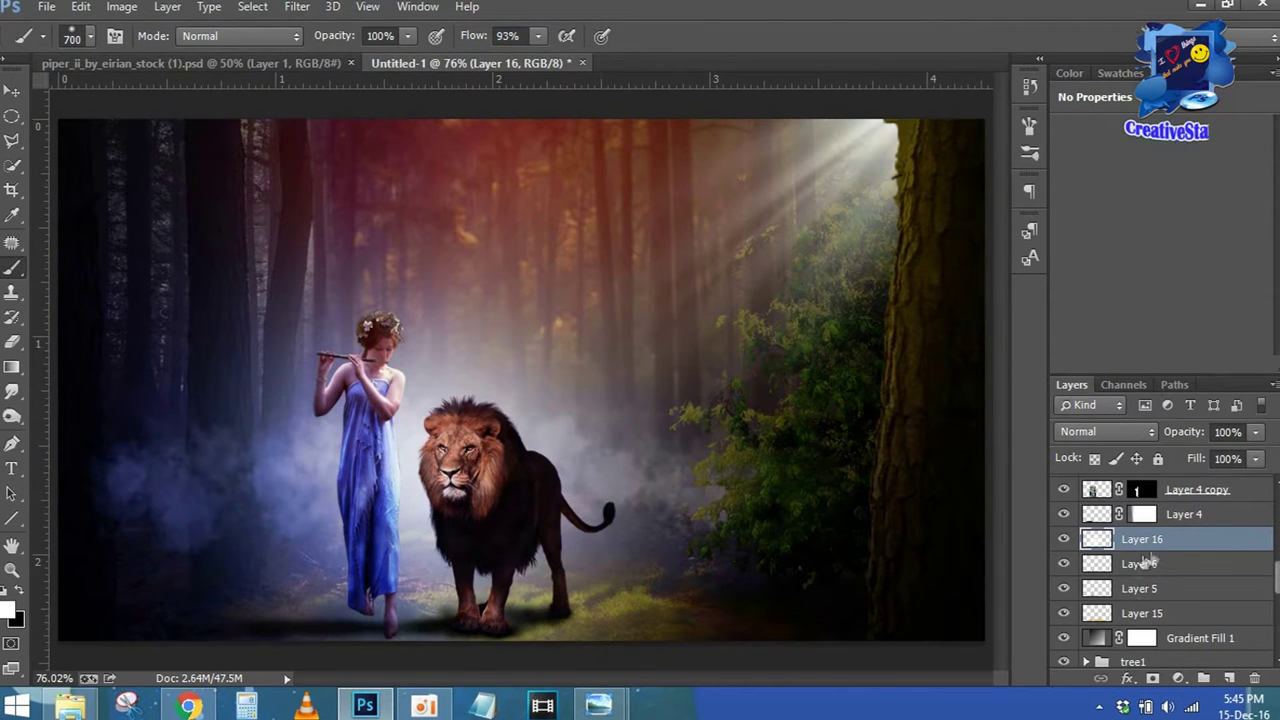
{"action": "left_click", "coordinate": [1178, 678]}
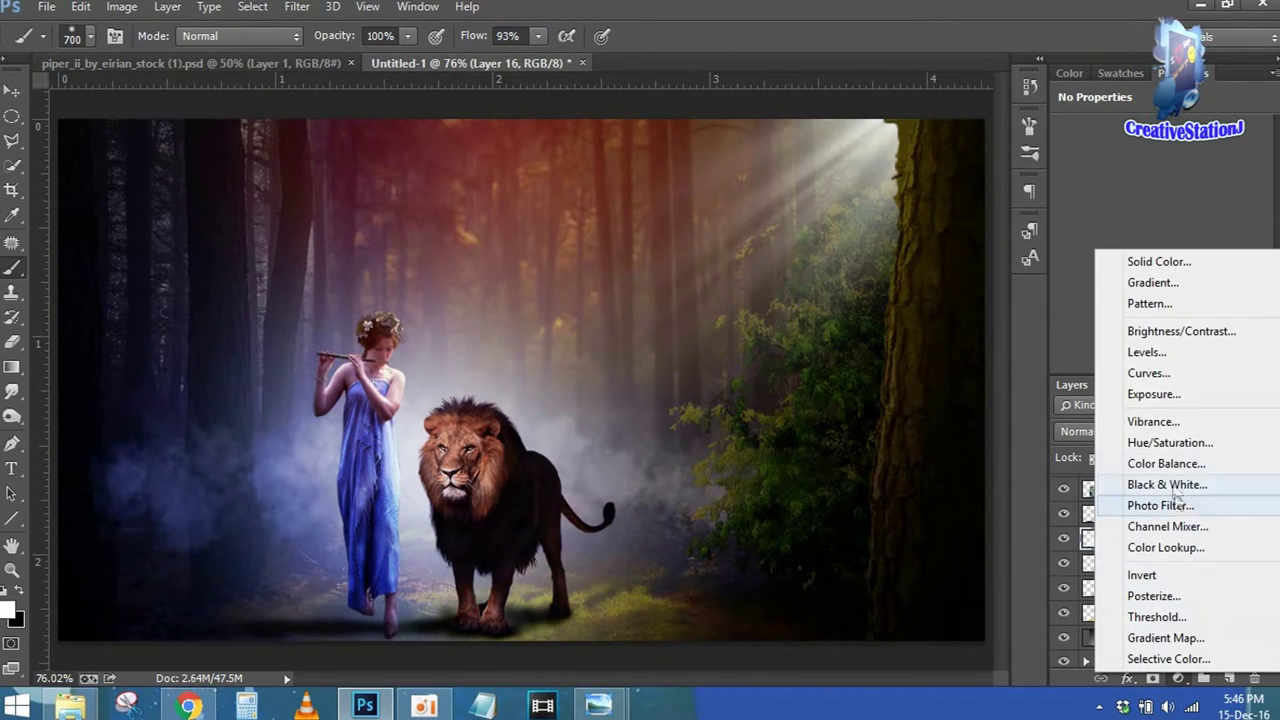
{"action": "left_click", "coordinate": [1166, 463]}
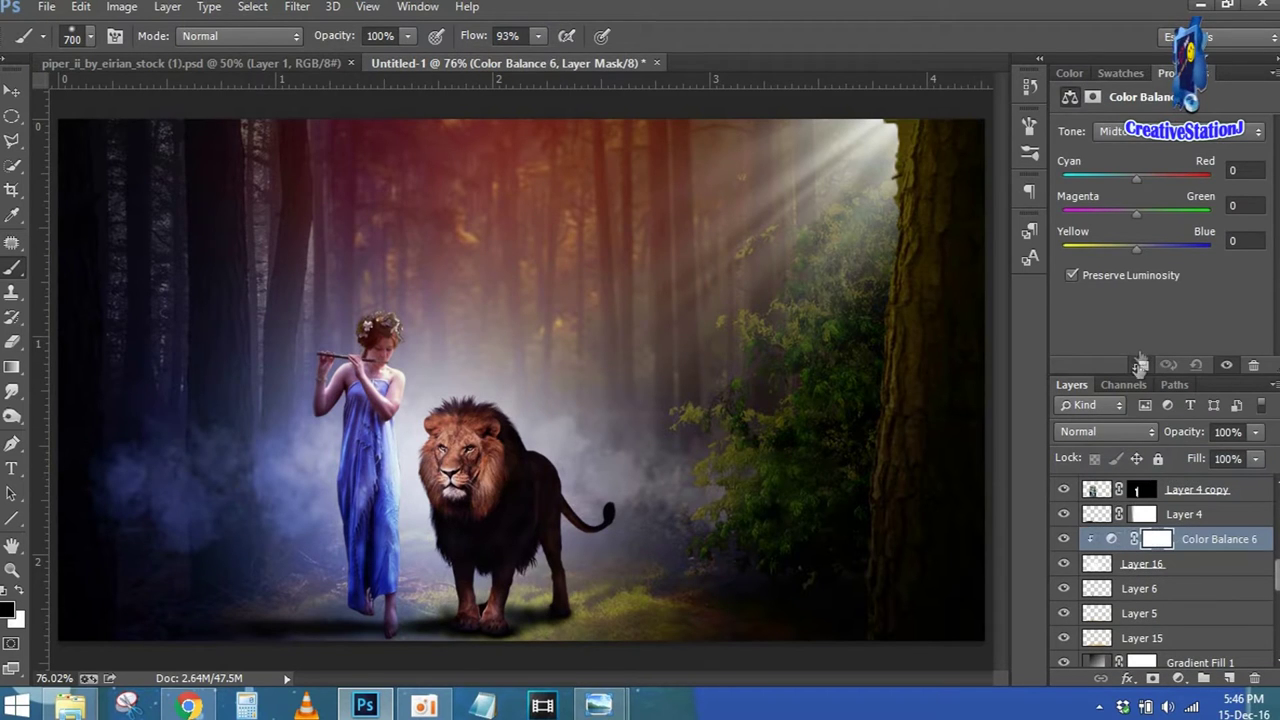
{"action": "left_click_drag", "start_coordinate": [1204, 246], "coordinate": [1193, 246]}
{"action": "left_click_drag", "start_coordinate": [1136, 213], "coordinate": [1090, 213]}
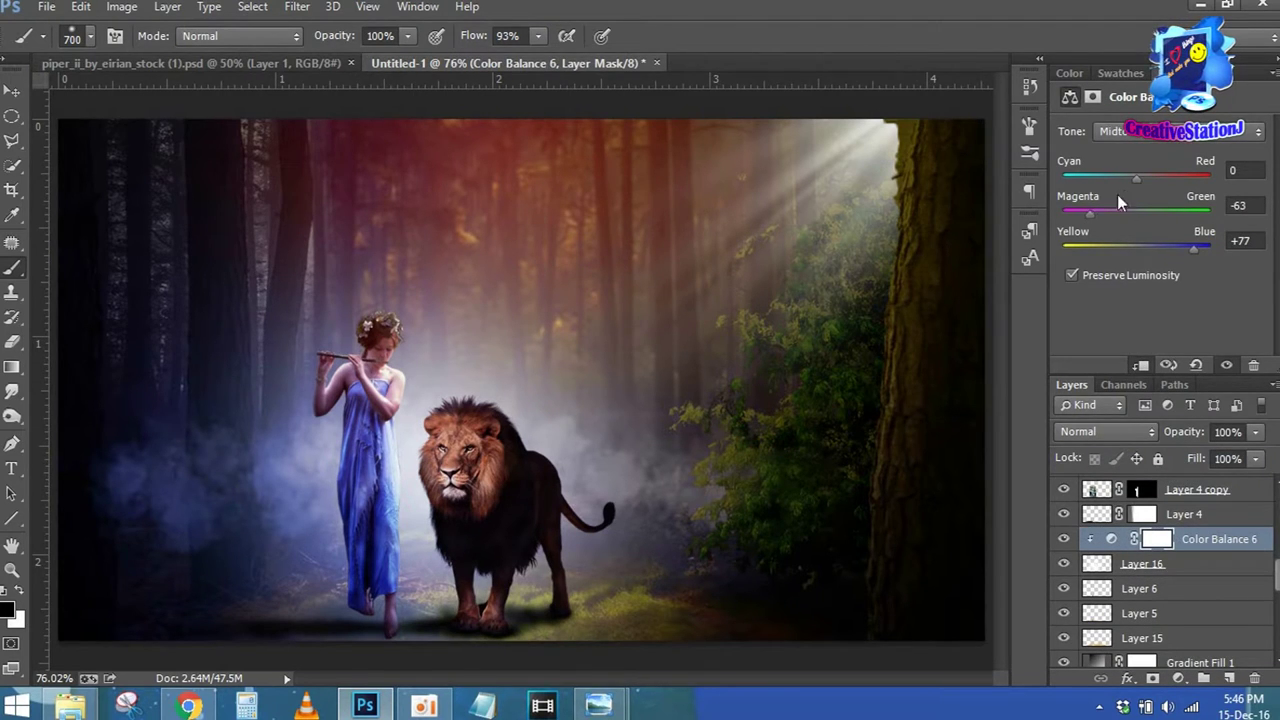
Set Layer 16 to Soft Light blending and compare the glow on and off
{"action": "left_click", "coordinate": [1142, 564]}
{"action": "left_click", "coordinate": [1105, 431]}
{"action": "left_click", "coordinate": [1085, 246]}
{"action": "left_click", "coordinate": [1064, 564]}
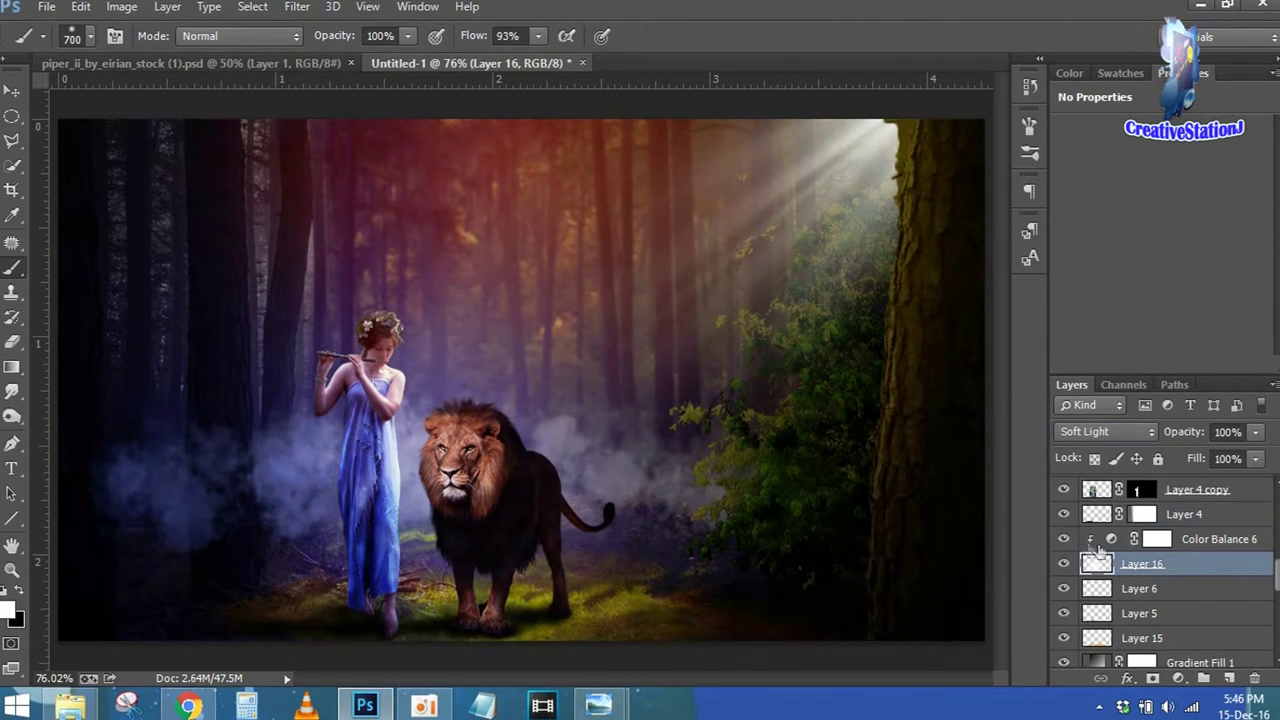
Group the heavenly light through Gradient Fill 1 layers into a group named 'object'
{"action": "mouse_move", "coordinate": [1272, 575]}
{"action": "left_mouse_down"}
{"action": "mouse_move", "coordinate": [1268, 513]}
{"action": "mouse_move", "coordinate": [1274, 590]}
{"action": "left_mouse_up"}
{"action": "left_click", "coordinate": [1215, 488]}
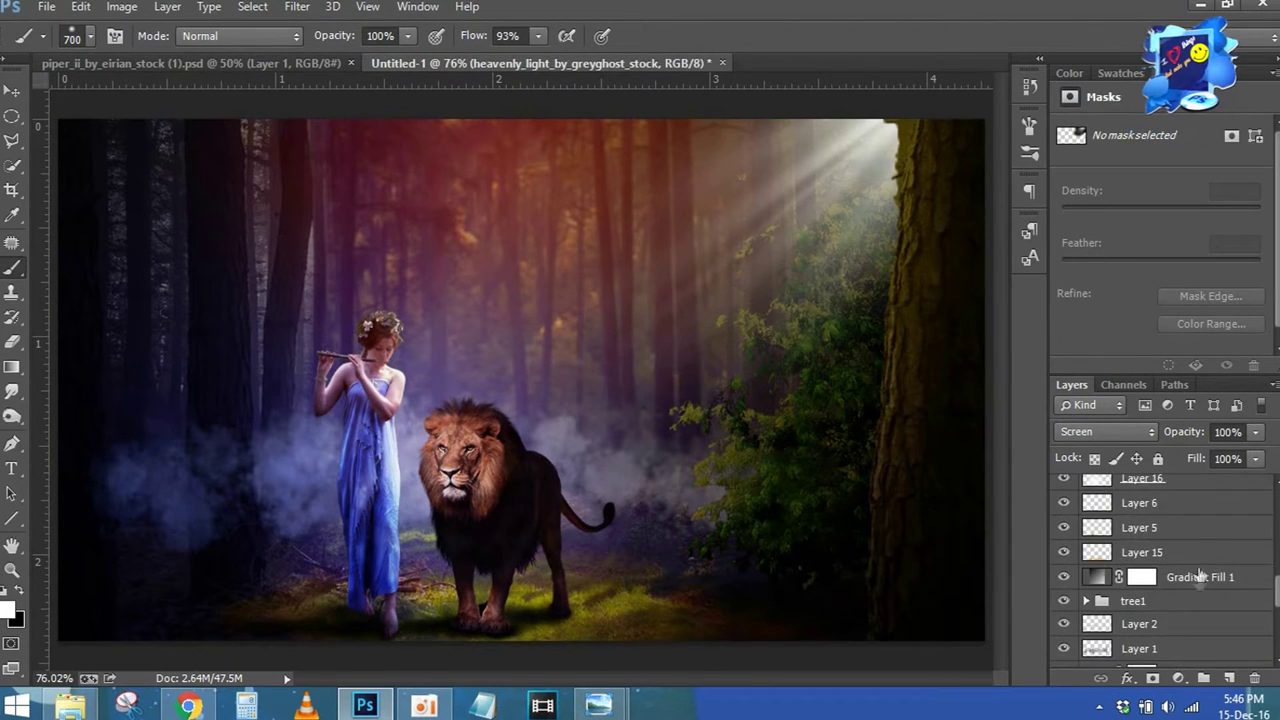
{"action": "left_click", "coordinate": [1203, 578], "text": "shift"}
{"action": "key", "text": "ctrl+g"}
{"action": "double_click", "coordinate": [1118, 486]}
{"action": "type", "text": "og"}
{"action": "type", "text": "bject"}
{"action": "key", "text": "Return"}
{"action": "left_click", "coordinate": [1087, 508]}
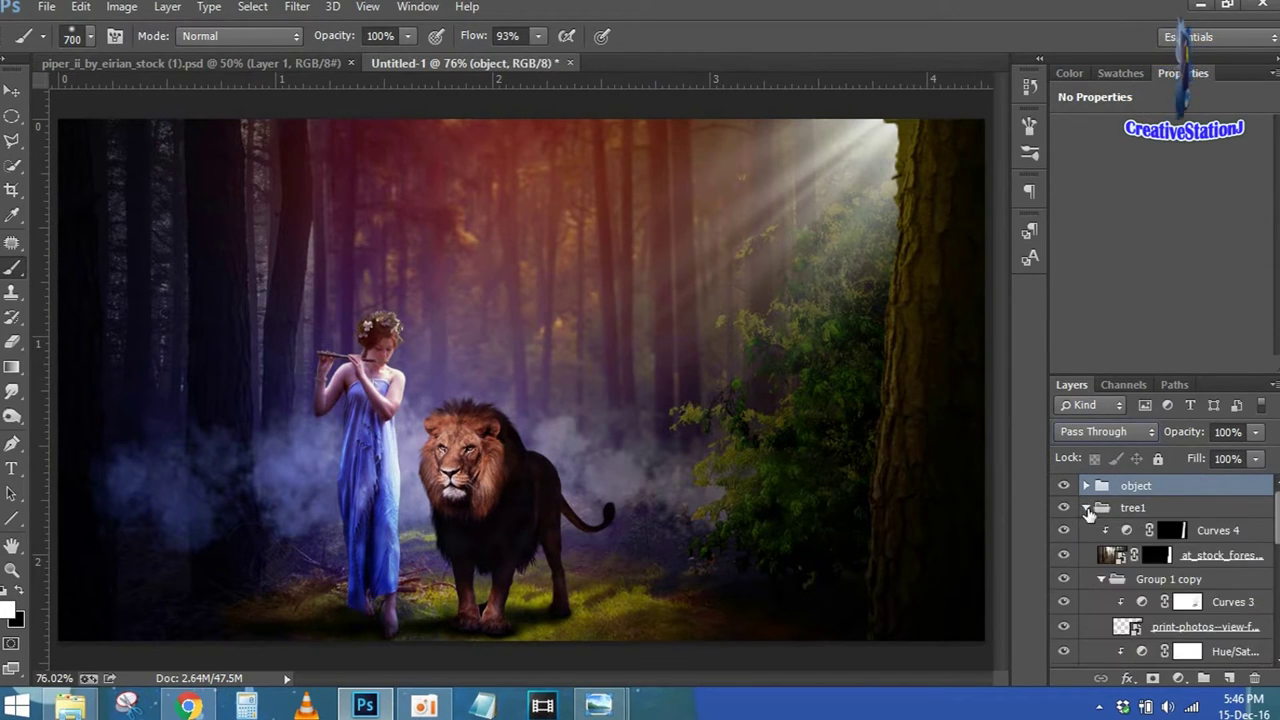
{"action": "left_click", "coordinate": [70, 705]}
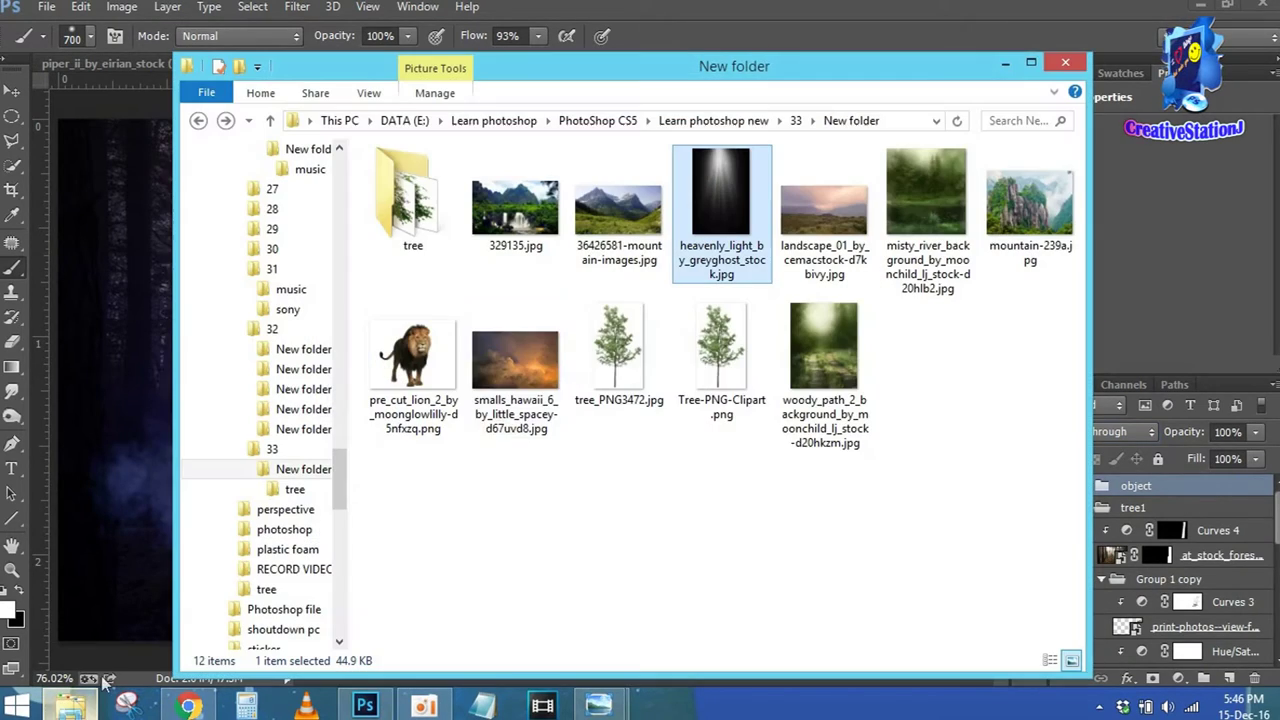
Place magic_dust from folder 33, flipped horizontally and scaled down near the girl
{"action": "left_click", "coordinate": [198, 120]}
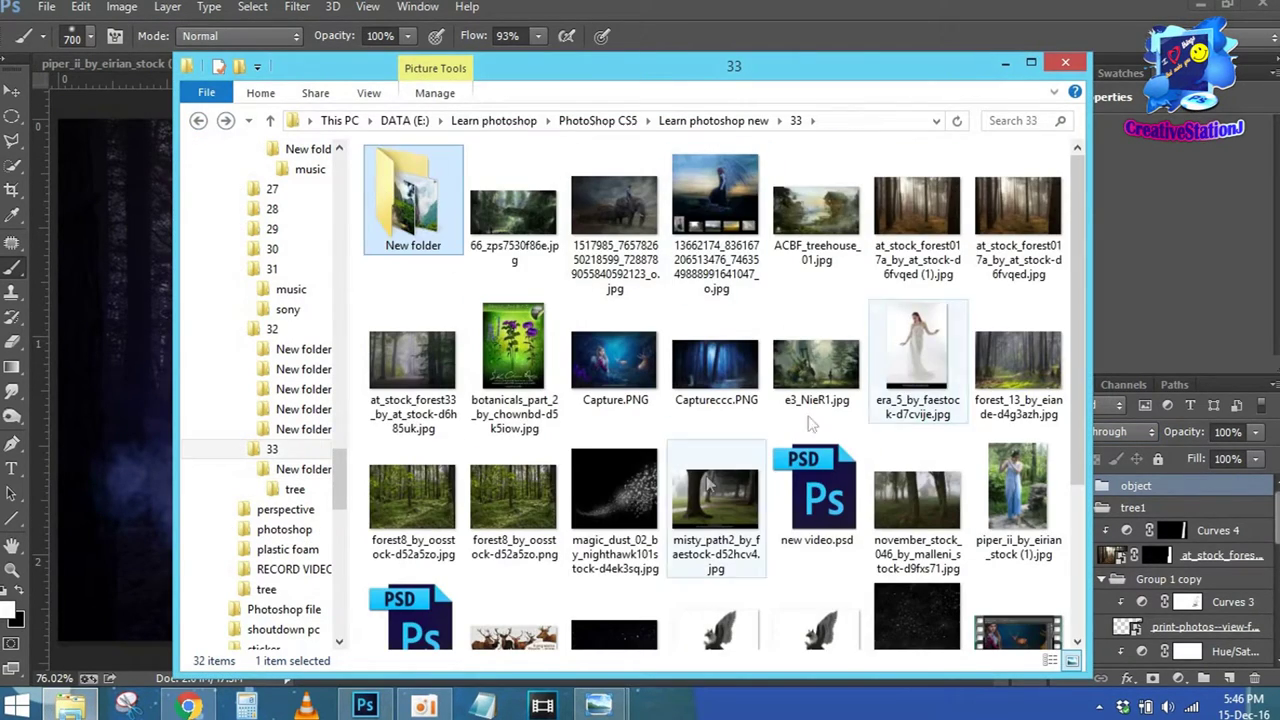
{"action": "left_click_drag", "start_coordinate": [620, 470], "coordinate": [114, 354]}
{"action": "right_click", "coordinate": [610, 332]}
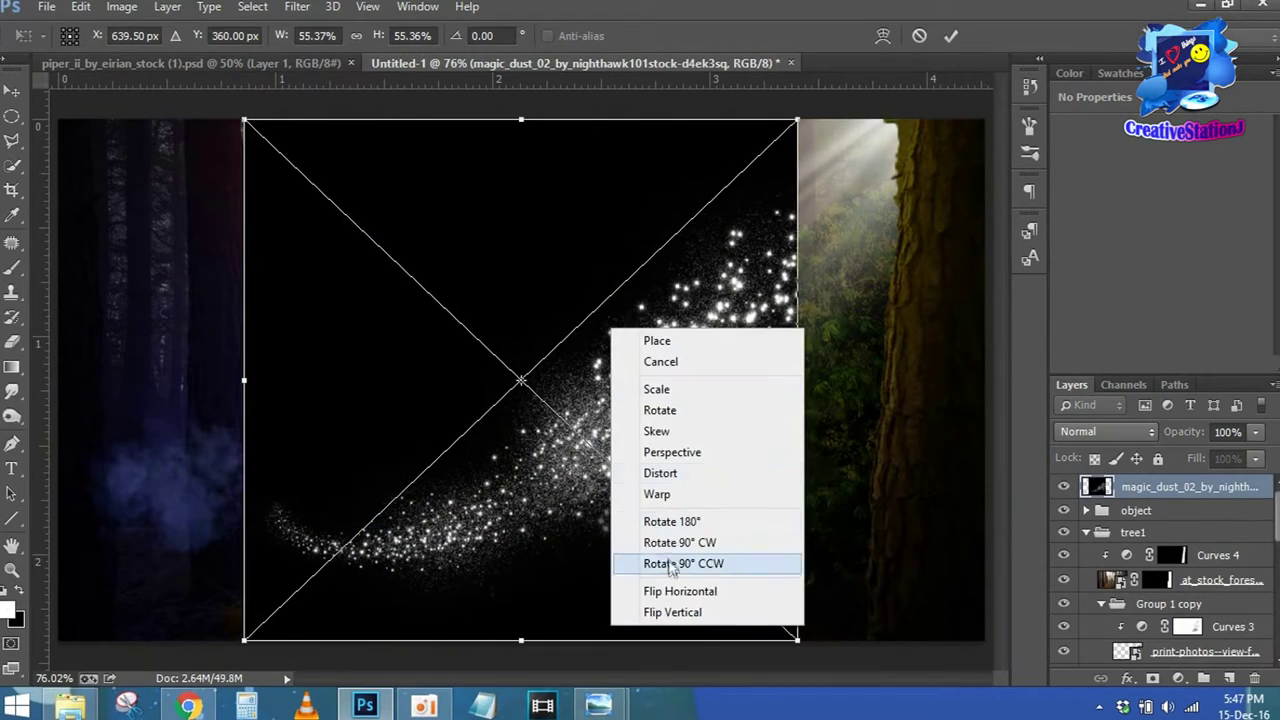
{"action": "left_click", "coordinate": [665, 586]}
{"action": "left_click_drag", "start_coordinate": [336, 385], "coordinate": [385, 400]}
{"action": "left_click_drag", "start_coordinate": [528, 496], "coordinate": [440, 422]}
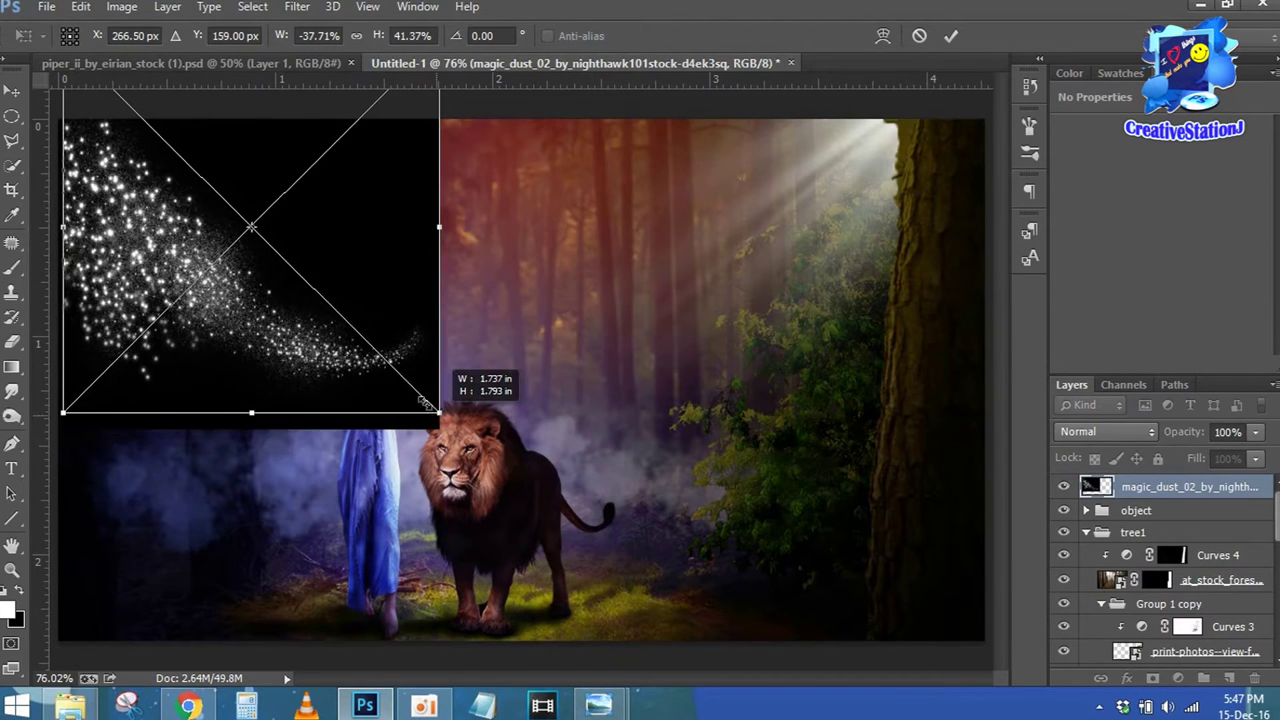
{"action": "left_click_drag", "start_coordinate": [440, 422], "coordinate": [420, 405]}
{"action": "left_click_drag", "start_coordinate": [440, 321], "coordinate": [440, 375]}
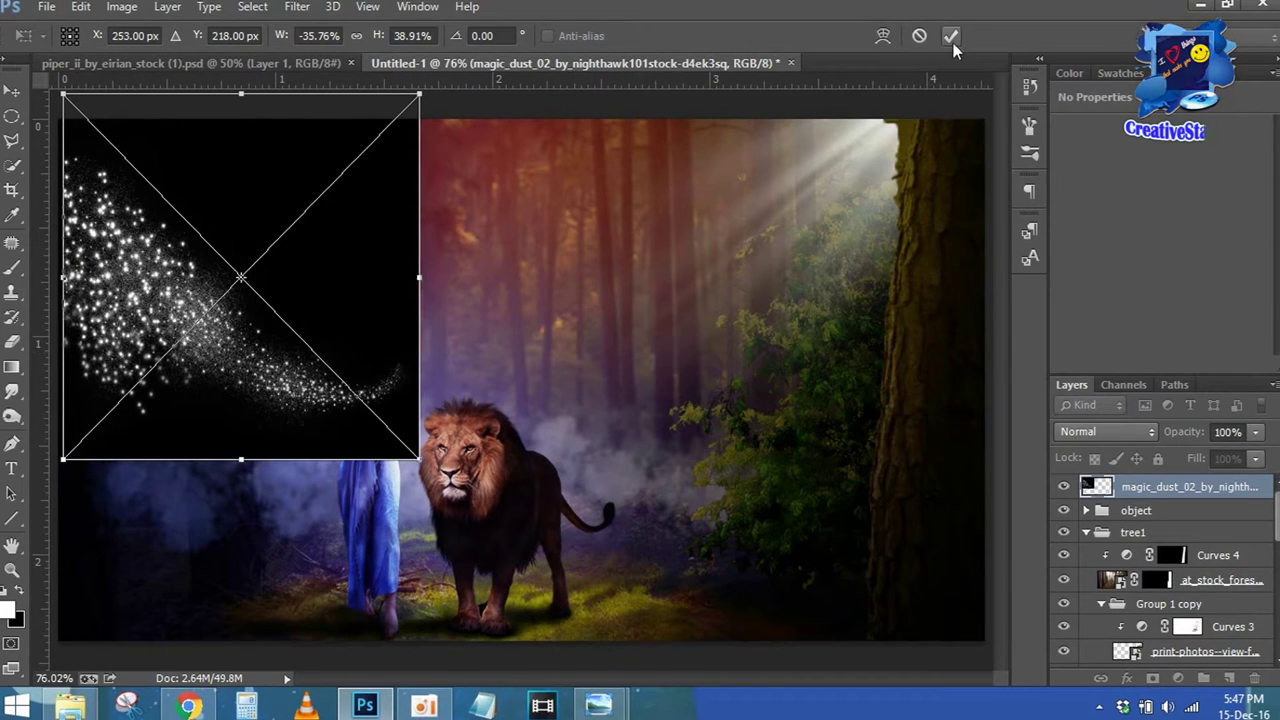
{"action": "left_click", "coordinate": [951, 36]}
Set the dust to Screen, shrink it slightly, and warp it toward the flute
{"action": "left_click", "coordinate": [1105, 431]}
{"action": "left_click", "coordinate": [1073, 154]}
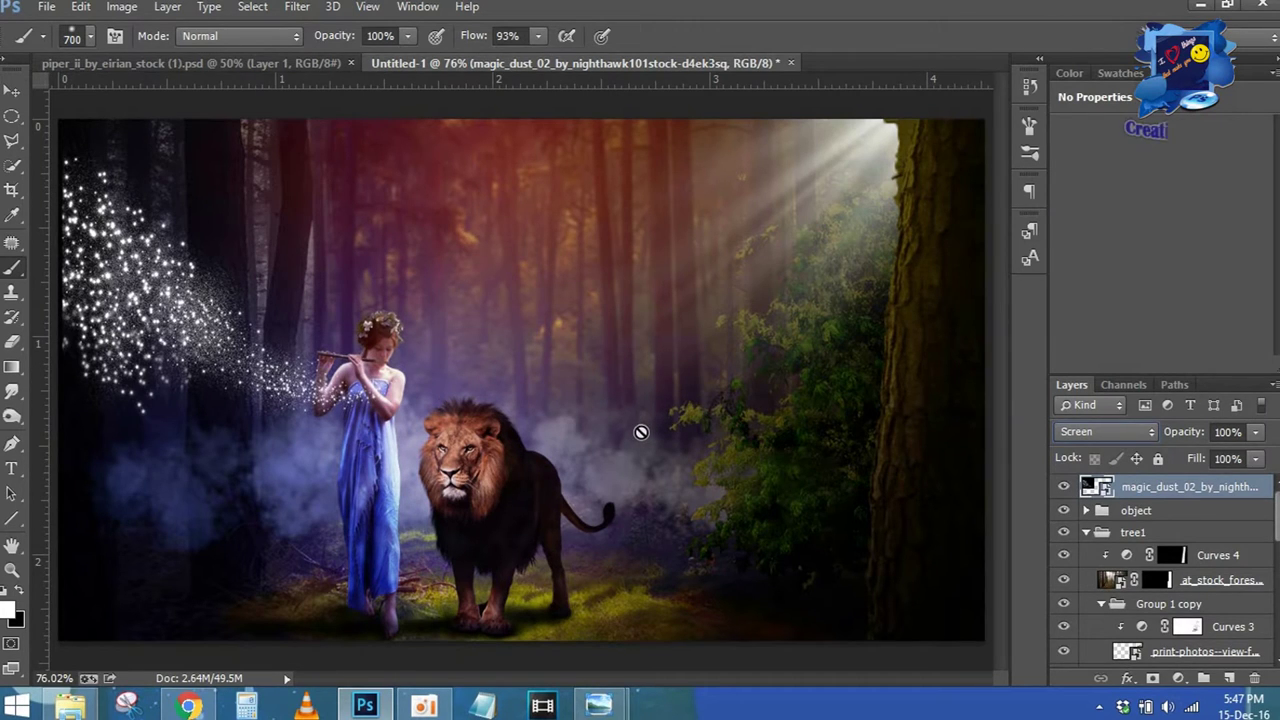
{"action": "key", "text": "ctrl+t"}
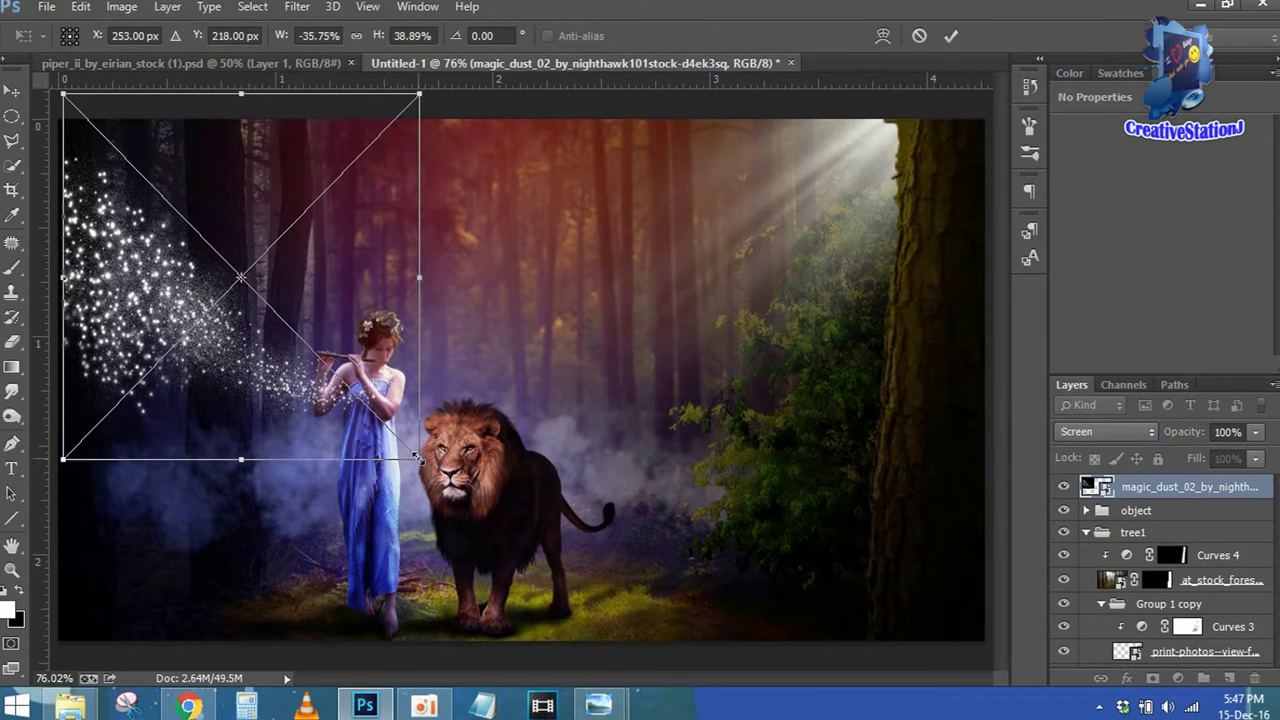
{"action": "left_click_drag", "start_coordinate": [422, 461], "coordinate": [349, 404]}
{"action": "right_click", "coordinate": [308, 278]}
{"action": "left_click", "coordinate": [350, 441]}
{"action": "mouse_move", "coordinate": [343, 333]}
{"action": "left_mouse_down"}
{"action": "mouse_move", "coordinate": [358, 338]}
{"action": "mouse_move", "coordinate": [346, 319]}
{"action": "left_mouse_up"}
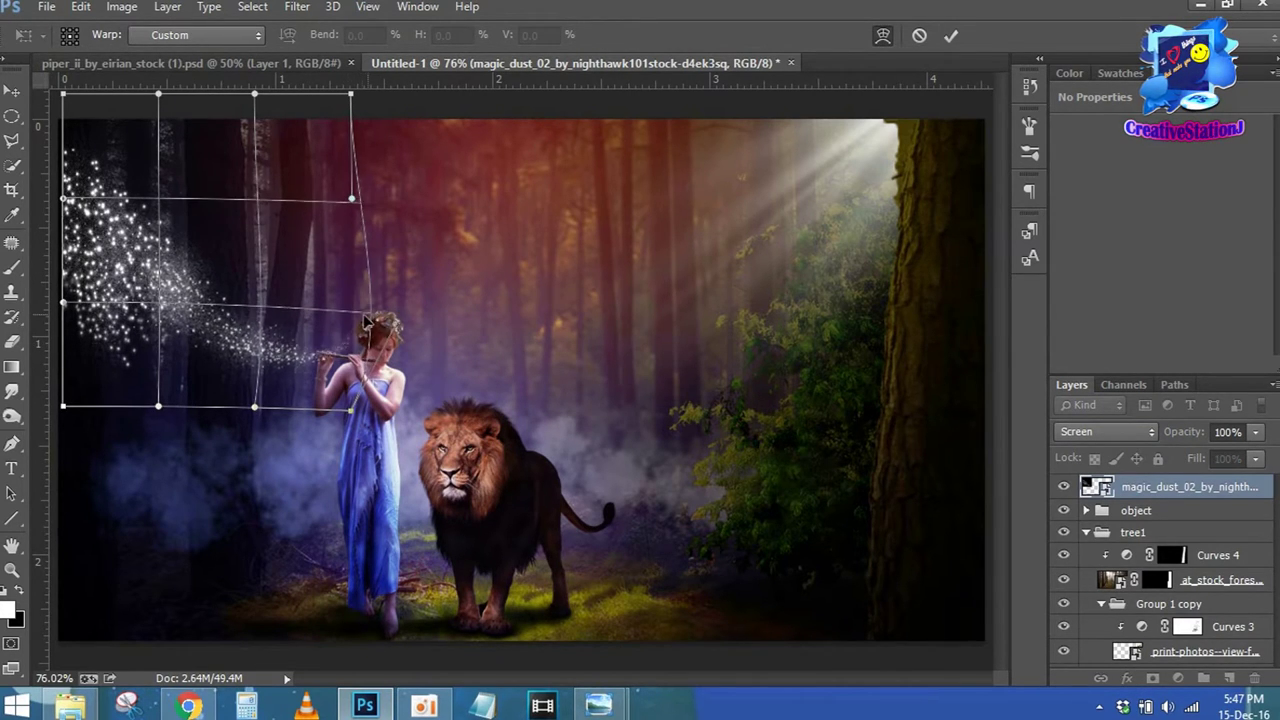
{"action": "left_click", "coordinate": [951, 40]}
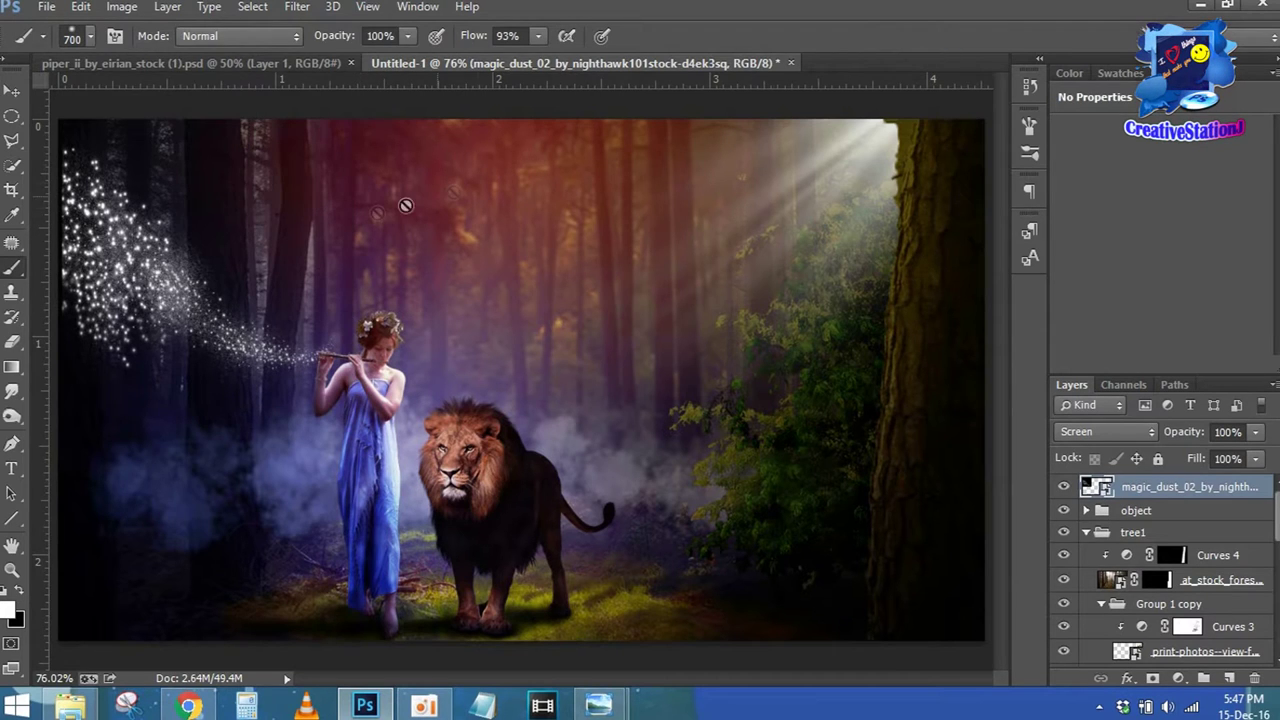
Puppet Warp the magic dust with four pins so the trail bends along the flute
{"action": "left_click", "coordinate": [81, 6]}
{"action": "left_click", "coordinate": [200, 330]}
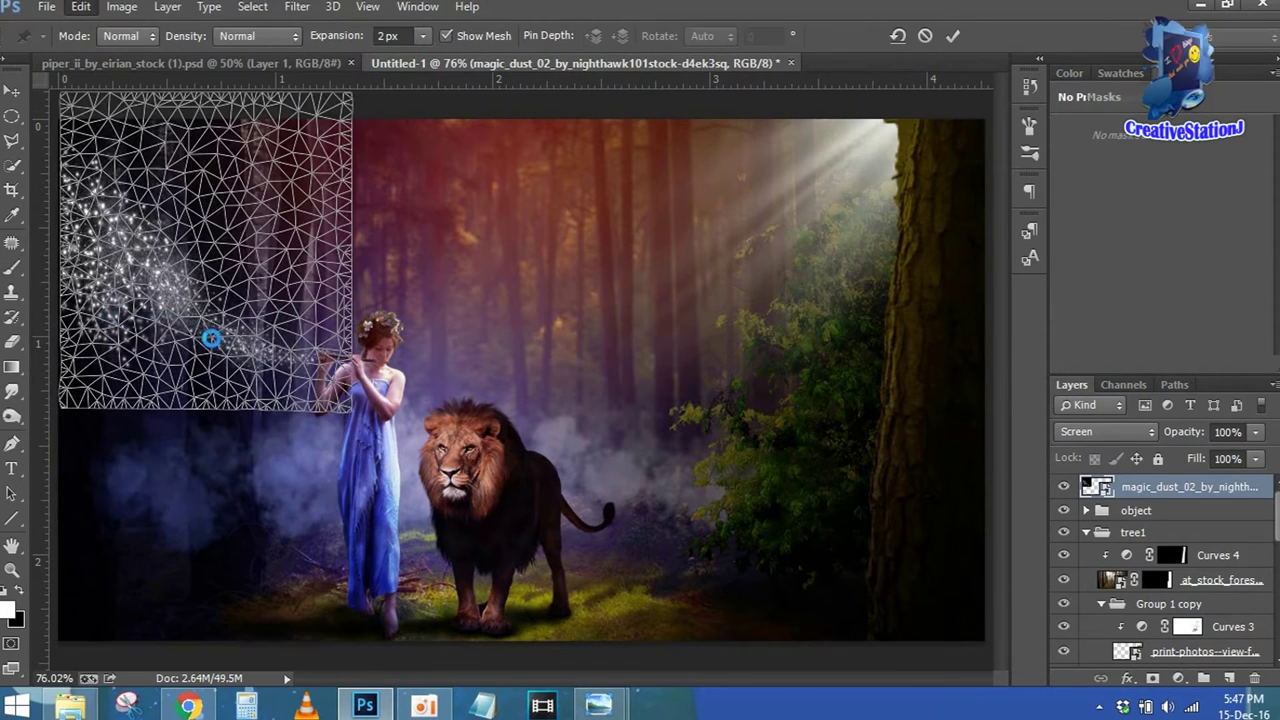
{"action": "left_click", "coordinate": [111, 292]}
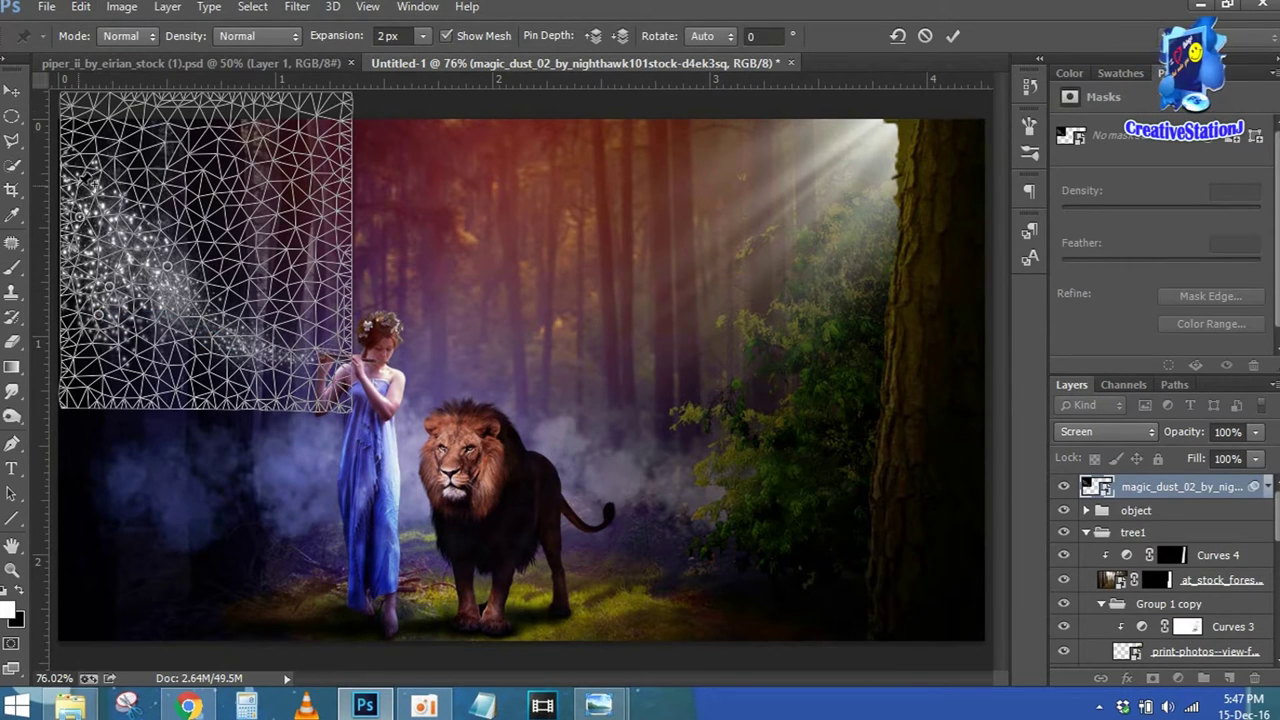
{"action": "left_click_drag", "start_coordinate": [283, 346], "coordinate": [289, 356]}
{"action": "left_click", "coordinate": [340, 356]}
{"action": "mouse_move", "coordinate": [340, 356]}
{"action": "left_mouse_down"}
{"action": "mouse_move", "coordinate": [330, 373]}
{"action": "mouse_move", "coordinate": [325, 300]}
{"action": "left_mouse_up"}
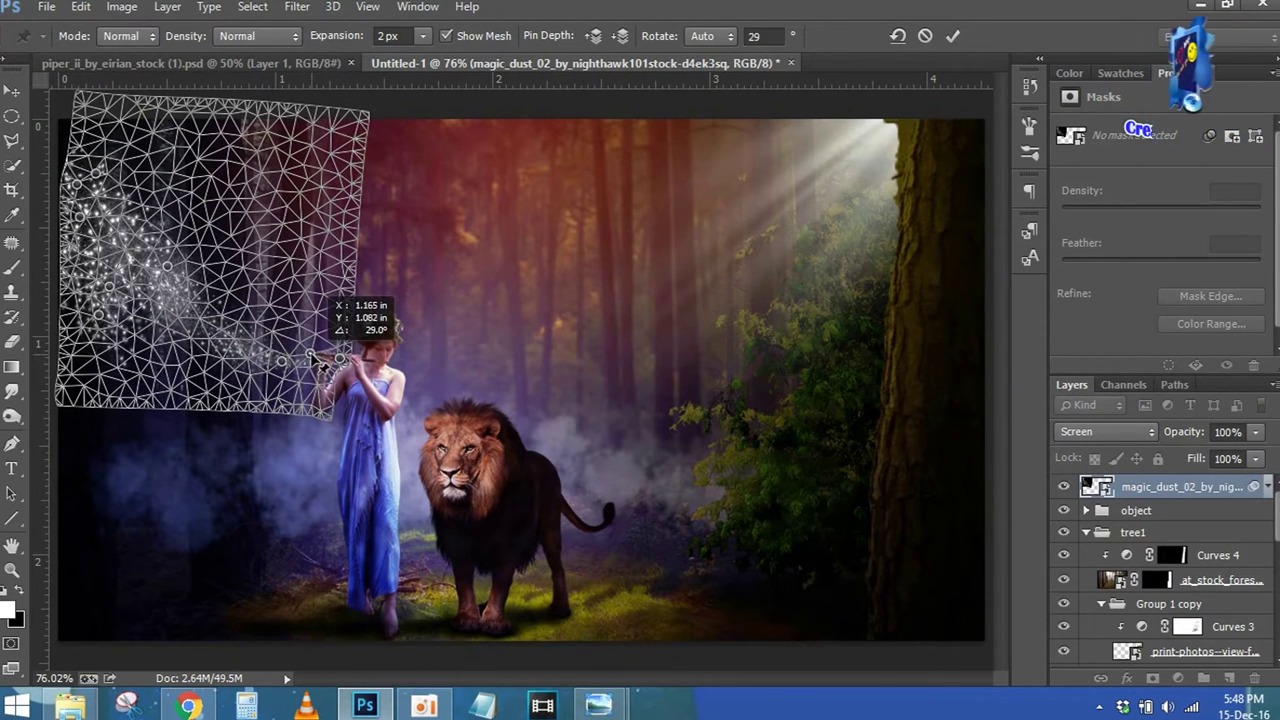
{"action": "left_click", "coordinate": [214, 335]}
{"action": "left_click_drag", "start_coordinate": [214, 335], "coordinate": [212, 320]}
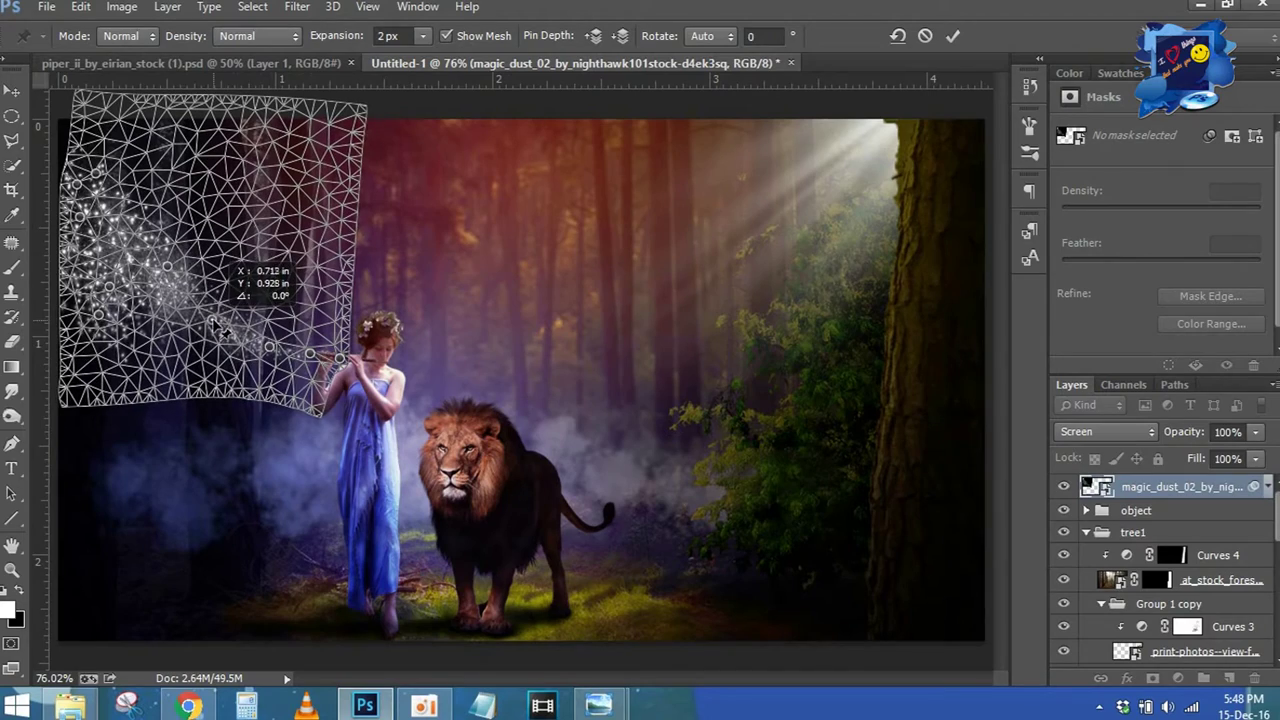
{"action": "left_click", "coordinate": [171, 262]}
{"action": "mouse_move", "coordinate": [171, 262]}
{"action": "left_mouse_down"}
{"action": "mouse_move", "coordinate": [110, 250]}
{"action": "mouse_move", "coordinate": [86, 214]}
{"action": "left_mouse_up"}
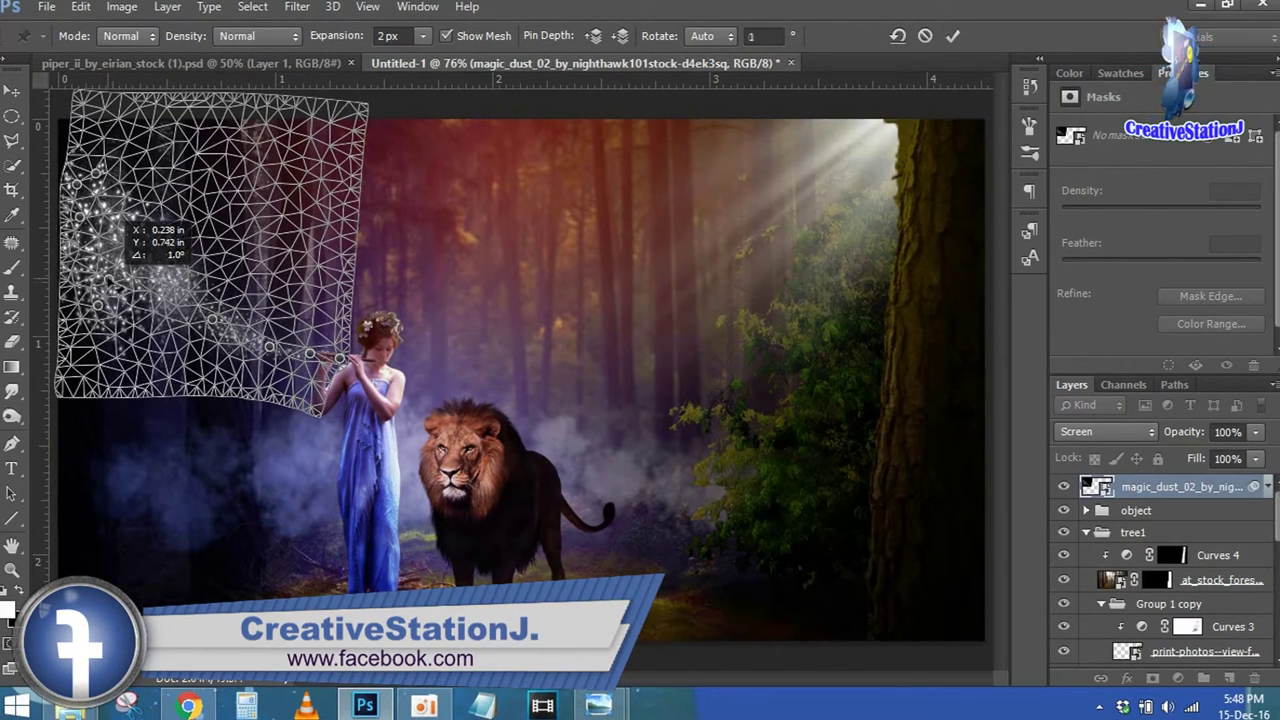
{"action": "left_click_drag", "start_coordinate": [340, 357], "coordinate": [339, 352]}
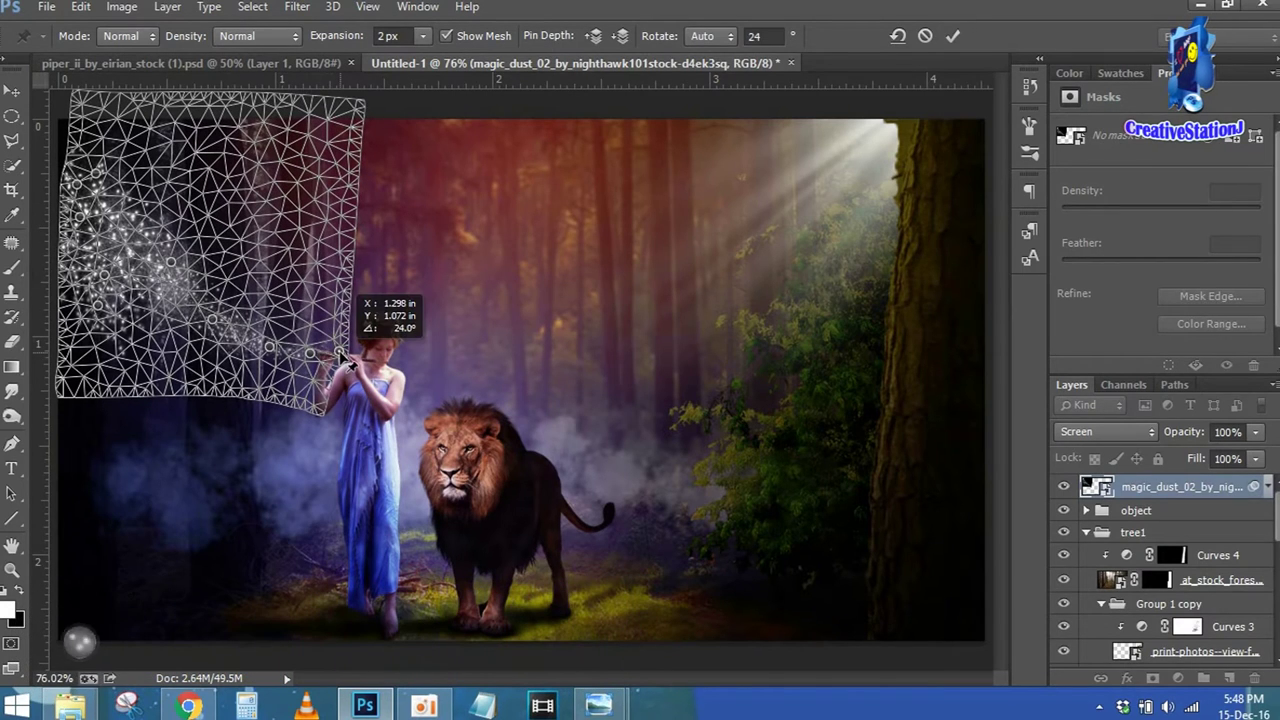
{"action": "left_click", "coordinate": [953, 36]}
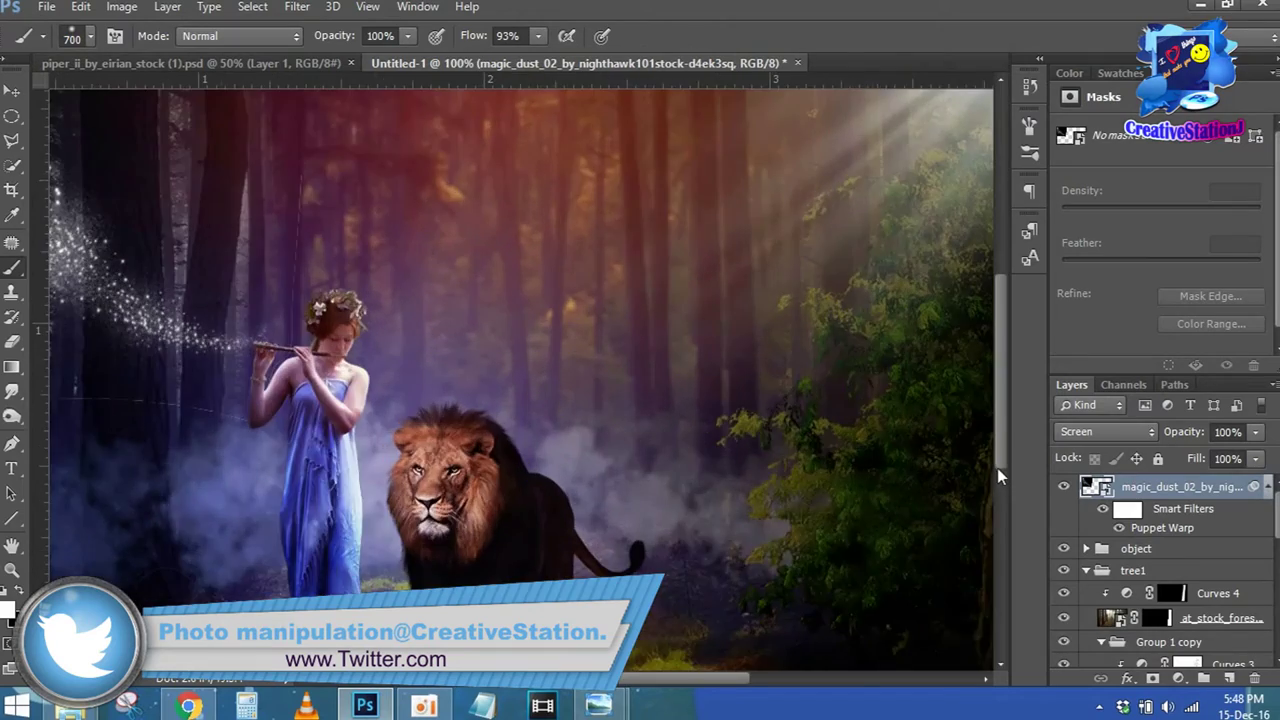
Add a layer mask to the magic dust and paint out the stray dust
{"action": "key", "text": "ctrl+plus"}
{"action": "key", "text": "ctrl+plus"}
{"action": "mouse_move", "coordinate": [200, 415]}
{"action": "left_mouse_down"}
{"action": "mouse_move", "coordinate": [626, 418]}
{"action": "mouse_move", "coordinate": [558, 466]}
{"action": "left_mouse_up"}
{"action": "left_click", "coordinate": [1153, 678]}
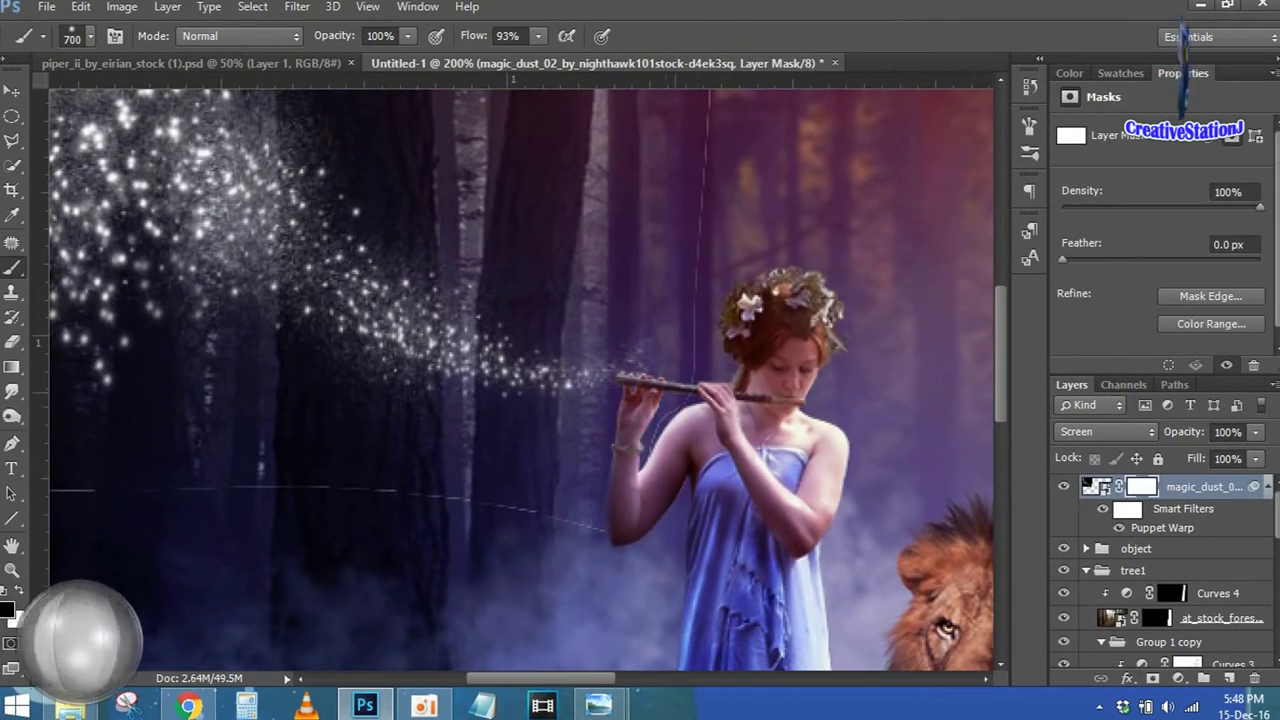
{"action": "key", "text": "bracketleft"}
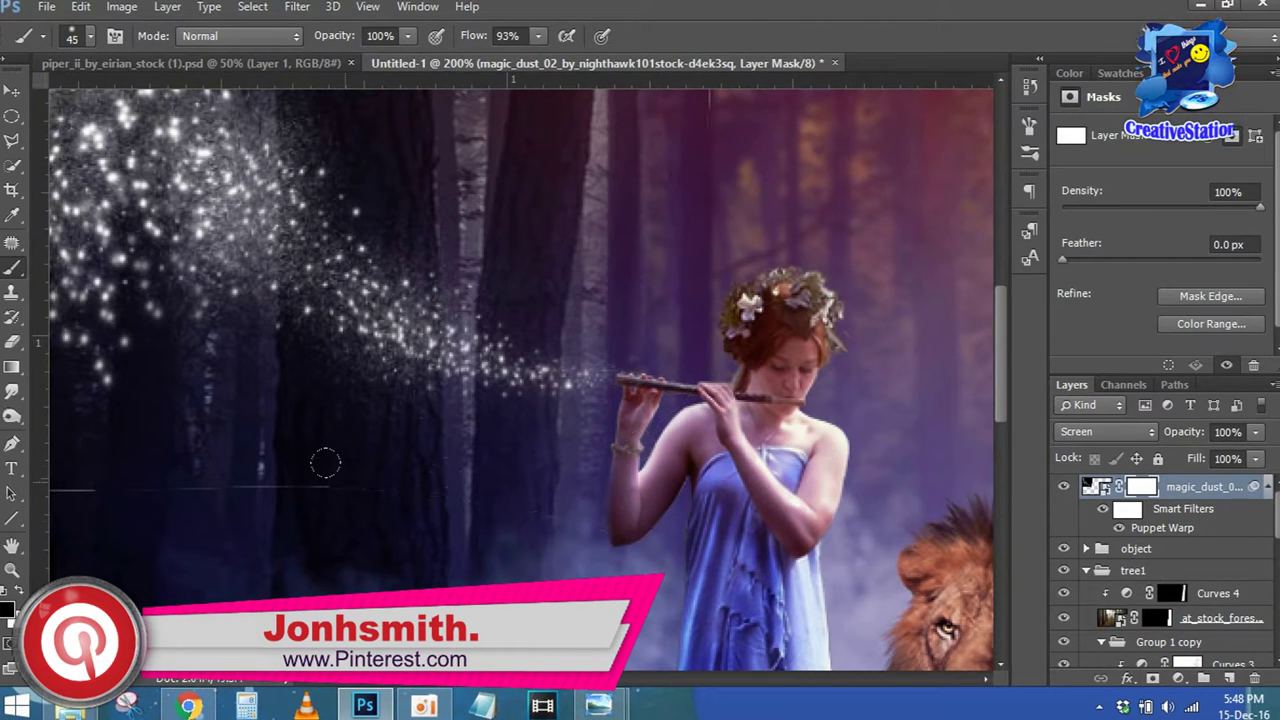
{"action": "left_click_drag", "start_coordinate": [325, 463], "coordinate": [286, 528]}
{"action": "key", "text": "ctrl+0"}
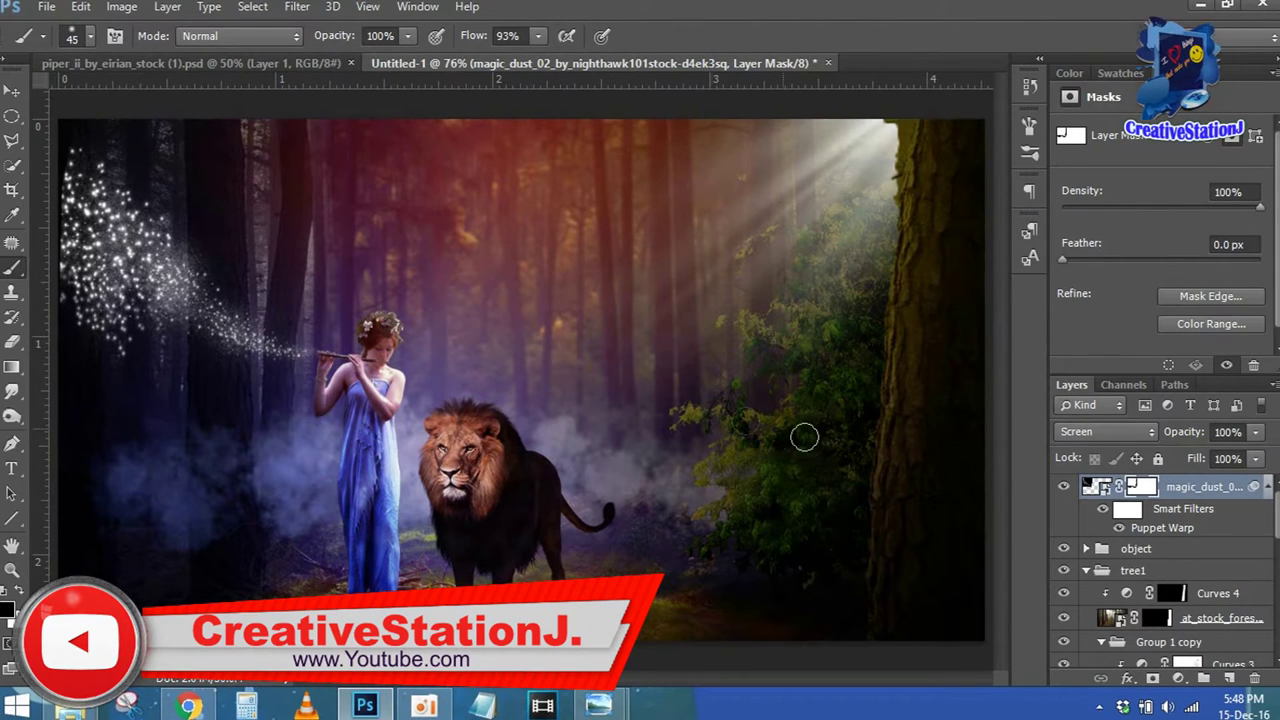
Rasterize the magic_dust_02 layer and apply a Free Transform to it
{"action": "left_click", "coordinate": [1172, 490]}
{"action": "left_click", "coordinate": [706, 290]}
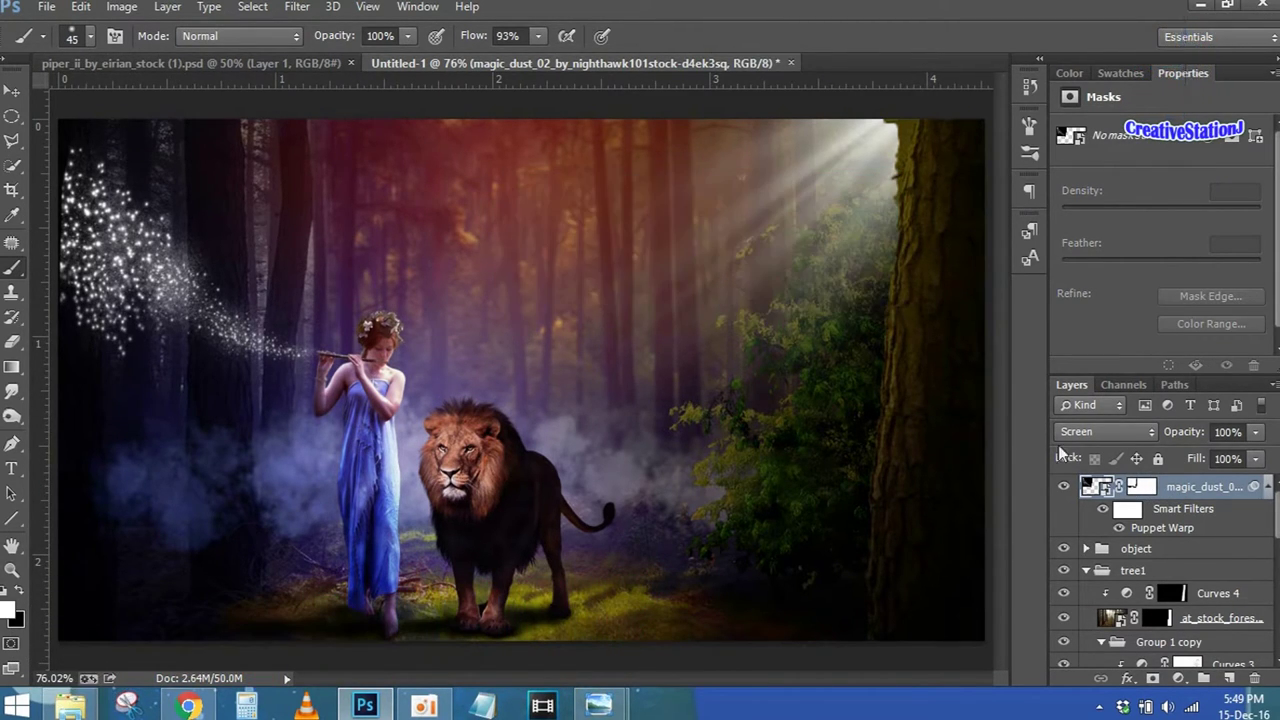
{"action": "left_click", "coordinate": [1192, 485]}
{"action": "key", "text": "Return"}
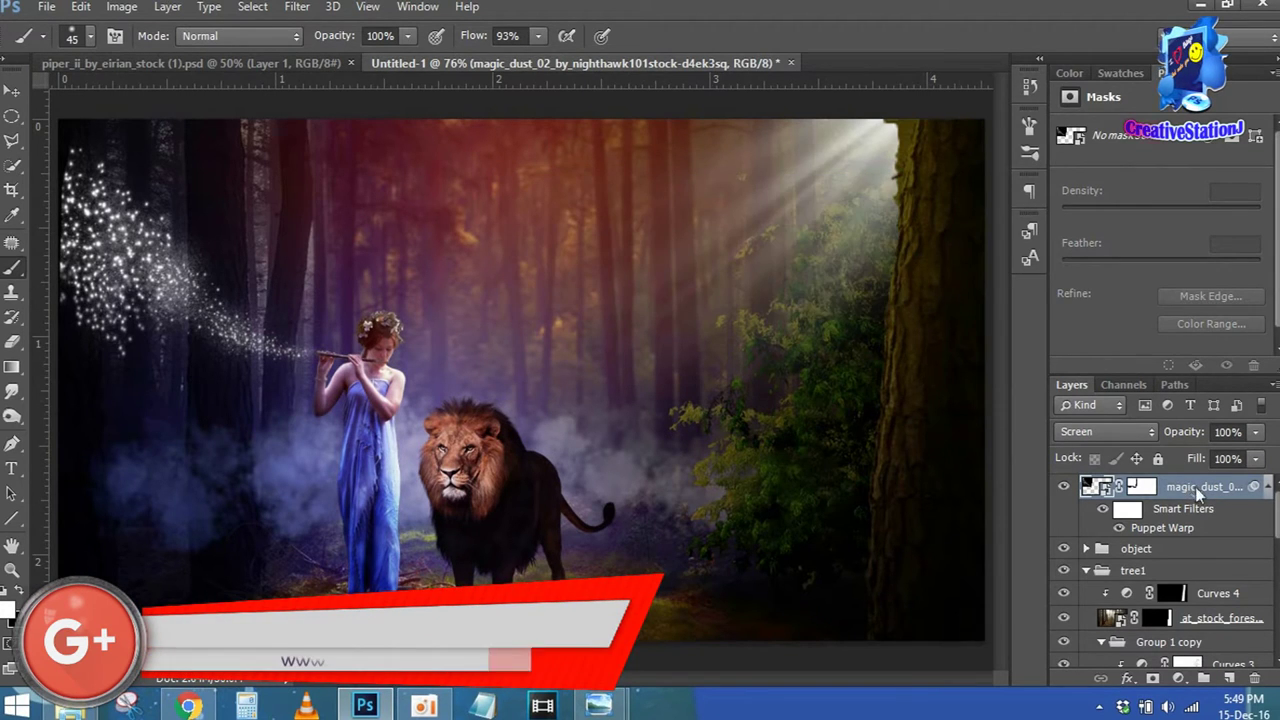
{"action": "right_click", "coordinate": [1194, 487]}
{"action": "left_click", "coordinate": [833, 278]}
{"action": "key", "text": "ctrl+t"}
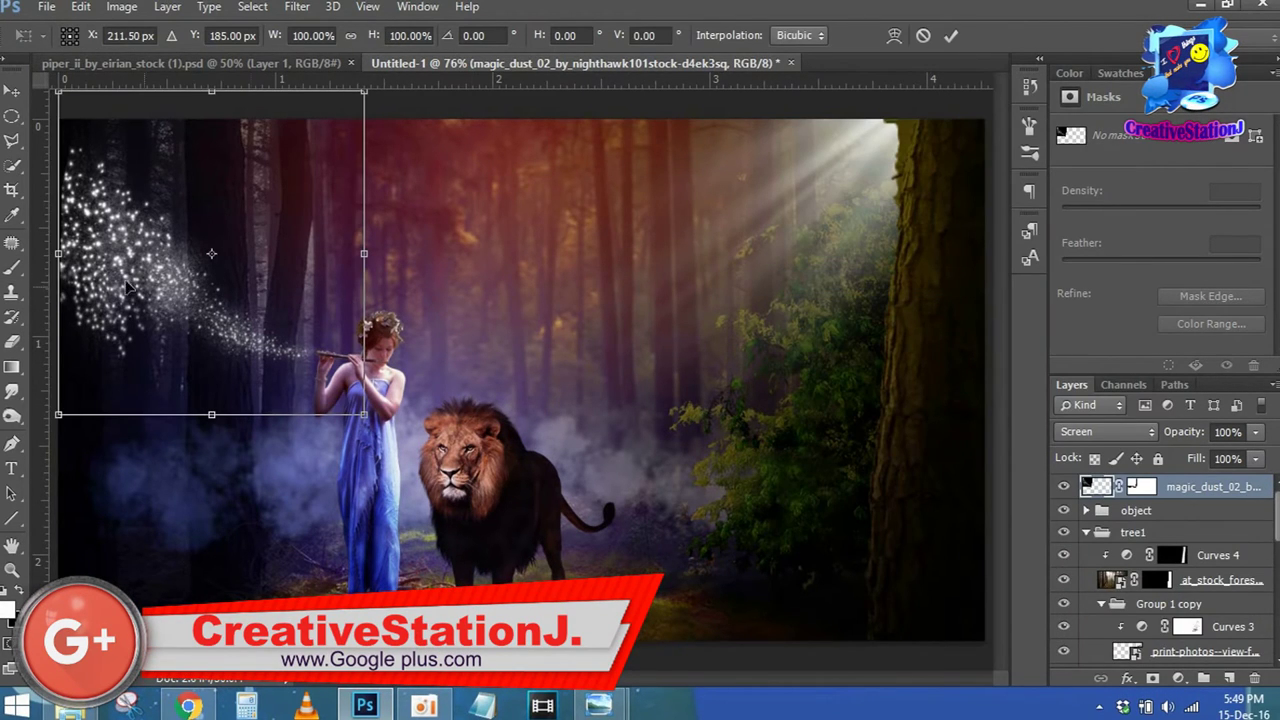
{"action": "key", "text": "Return"}
{"action": "key", "text": "b"}
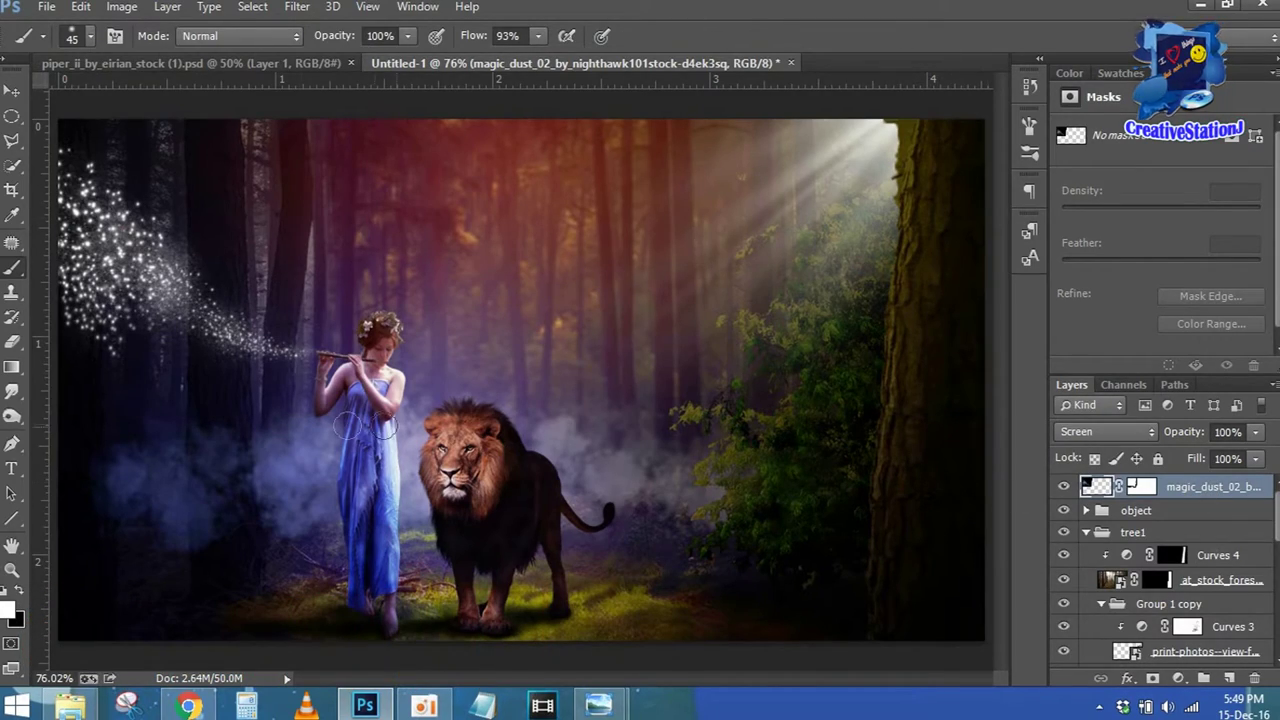
{"action": "left_click", "coordinate": [88, 712]}
{"action": "left_click_drag", "start_coordinate": [1079, 410], "coordinate": [1079, 525]}
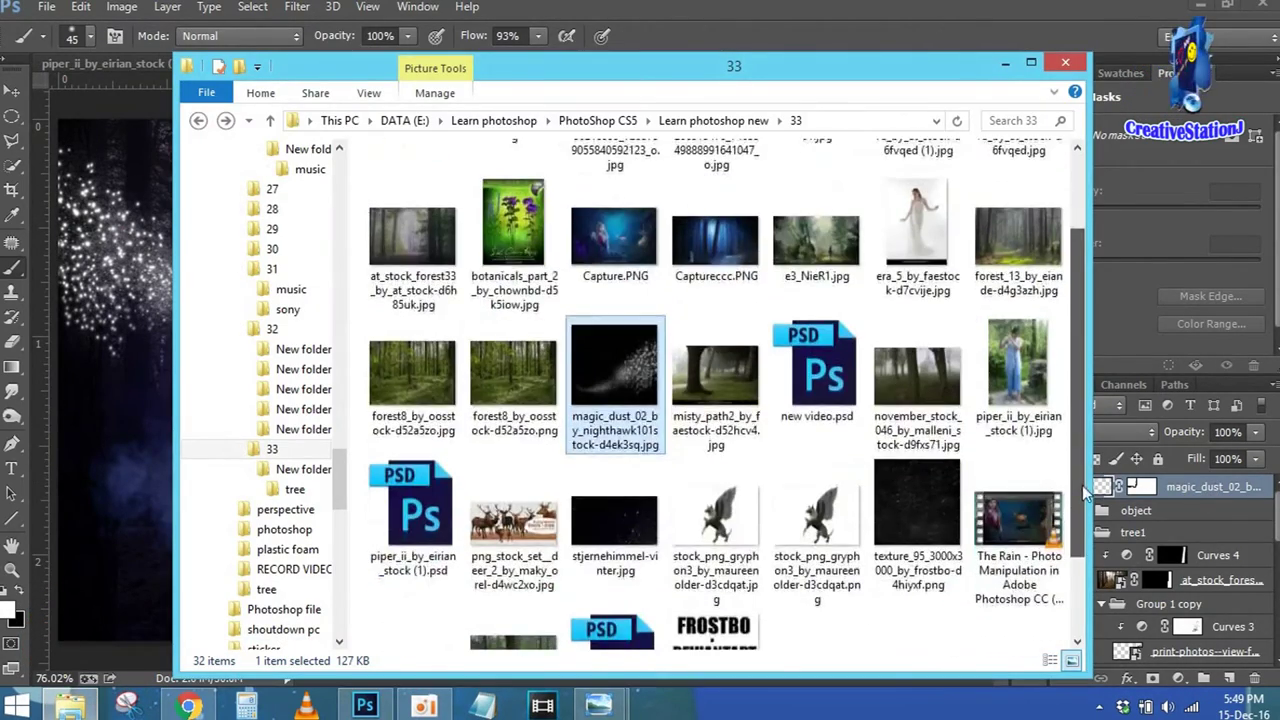
Place stjernehimmel-vinter into the composite and blend it with Screen
{"action": "left_click_drag", "start_coordinate": [614, 460], "coordinate": [647, 399]}
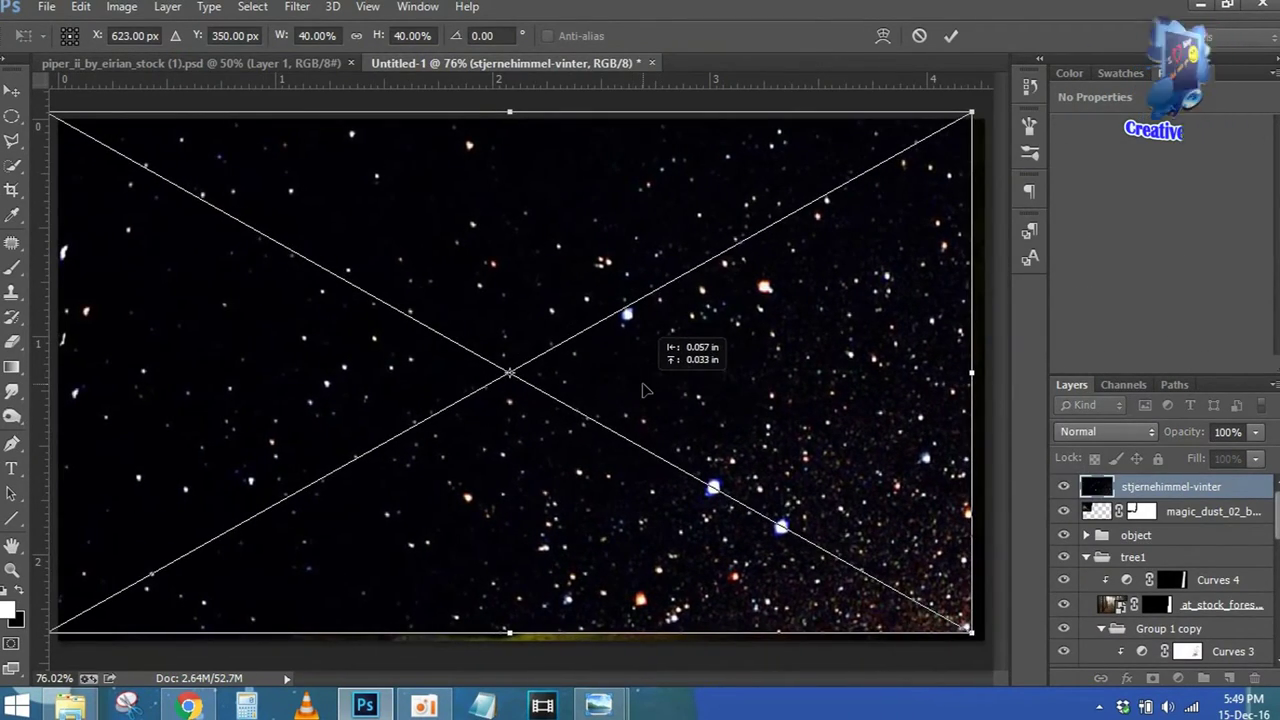
{"action": "left_click", "coordinate": [950, 35]}
{"action": "left_click", "coordinate": [1100, 431]}
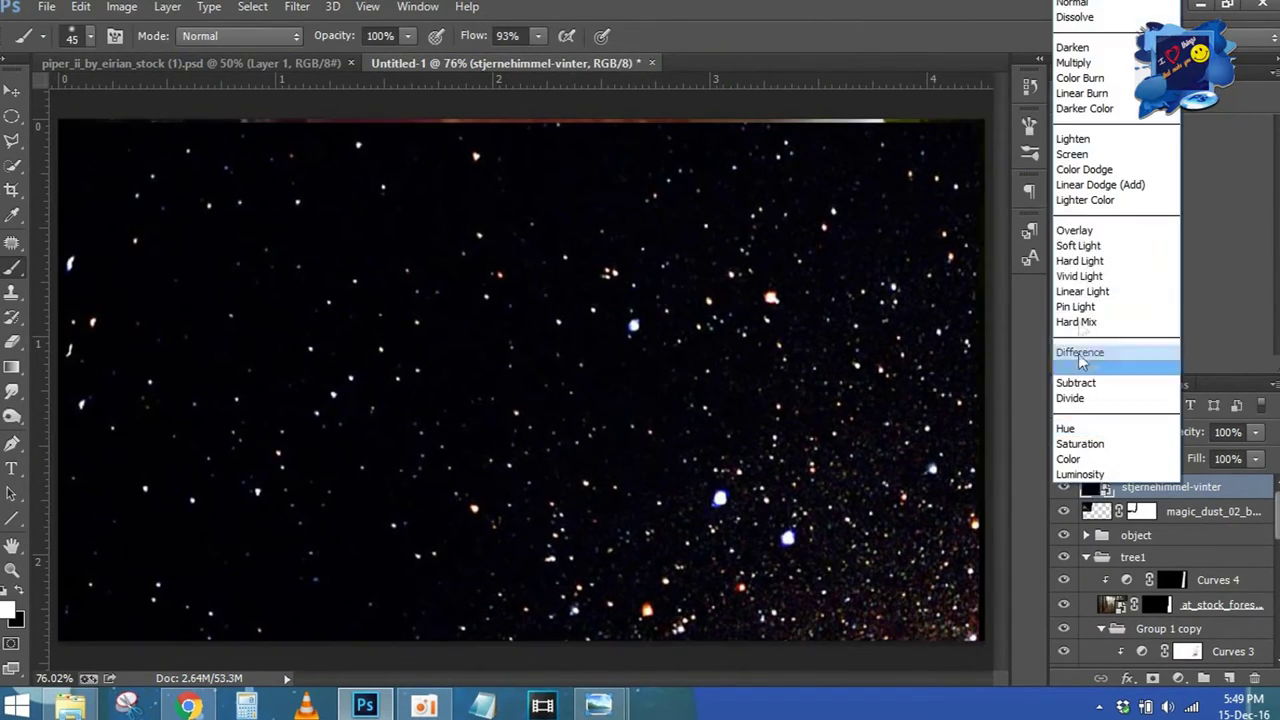
{"action": "left_click", "coordinate": [1072, 154]}
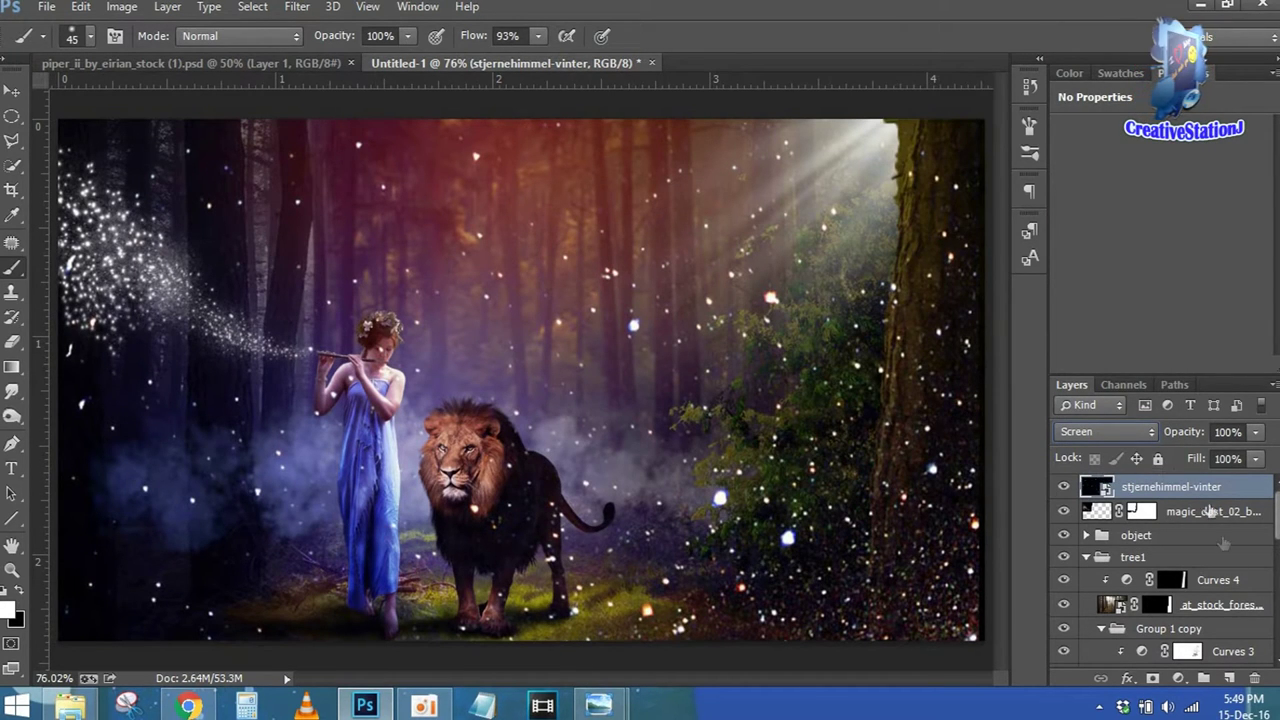
Add a clipped Levels 1 to the stars, darkening midtones and capping output at 236
{"action": "left_click", "coordinate": [1181, 681]}
{"action": "left_click", "coordinate": [1140, 355]}
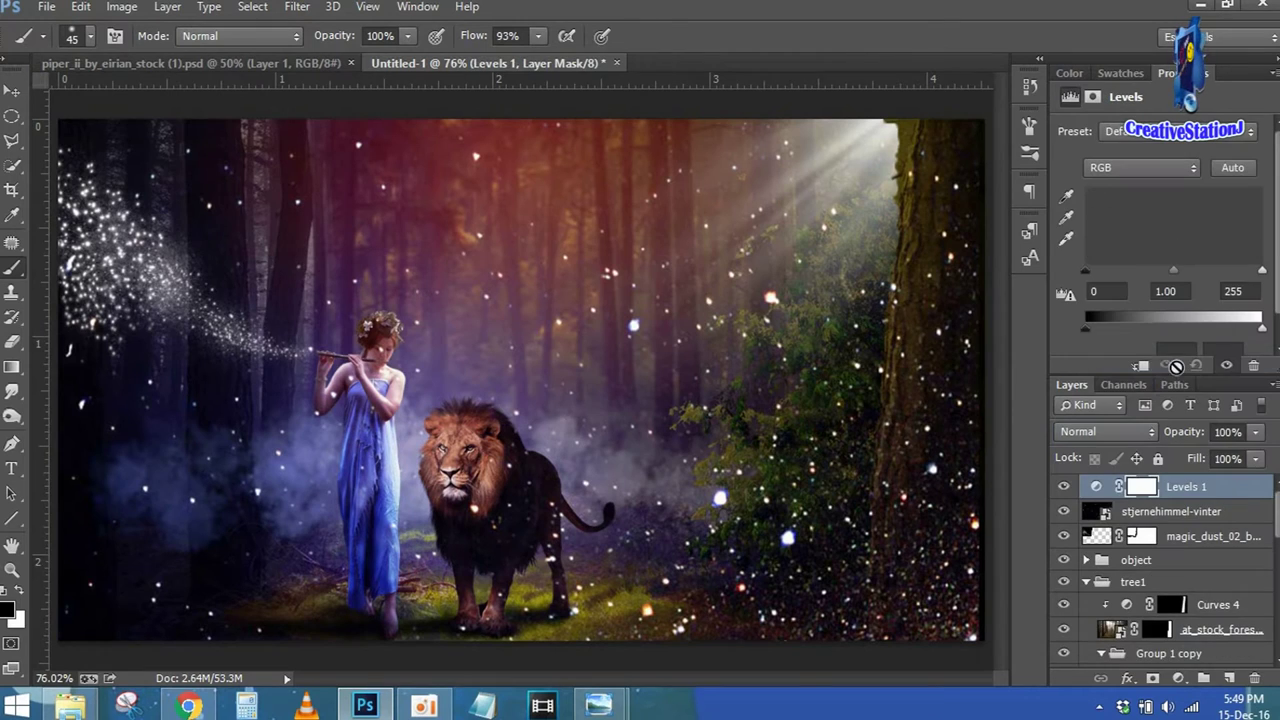
{"action": "left_click", "coordinate": [1142, 366]}
{"action": "left_click_drag", "start_coordinate": [1262, 270], "coordinate": [1256, 271]}
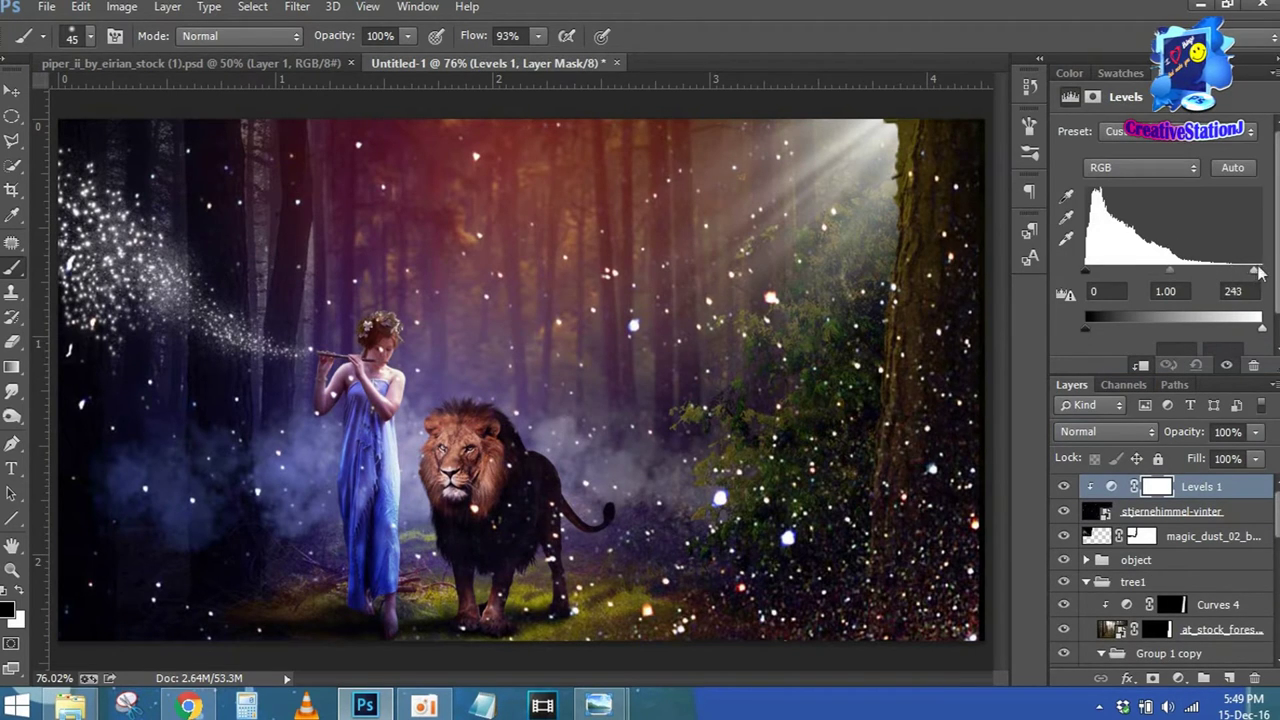
{"action": "left_click_drag", "start_coordinate": [1168, 272], "coordinate": [1199, 277]}
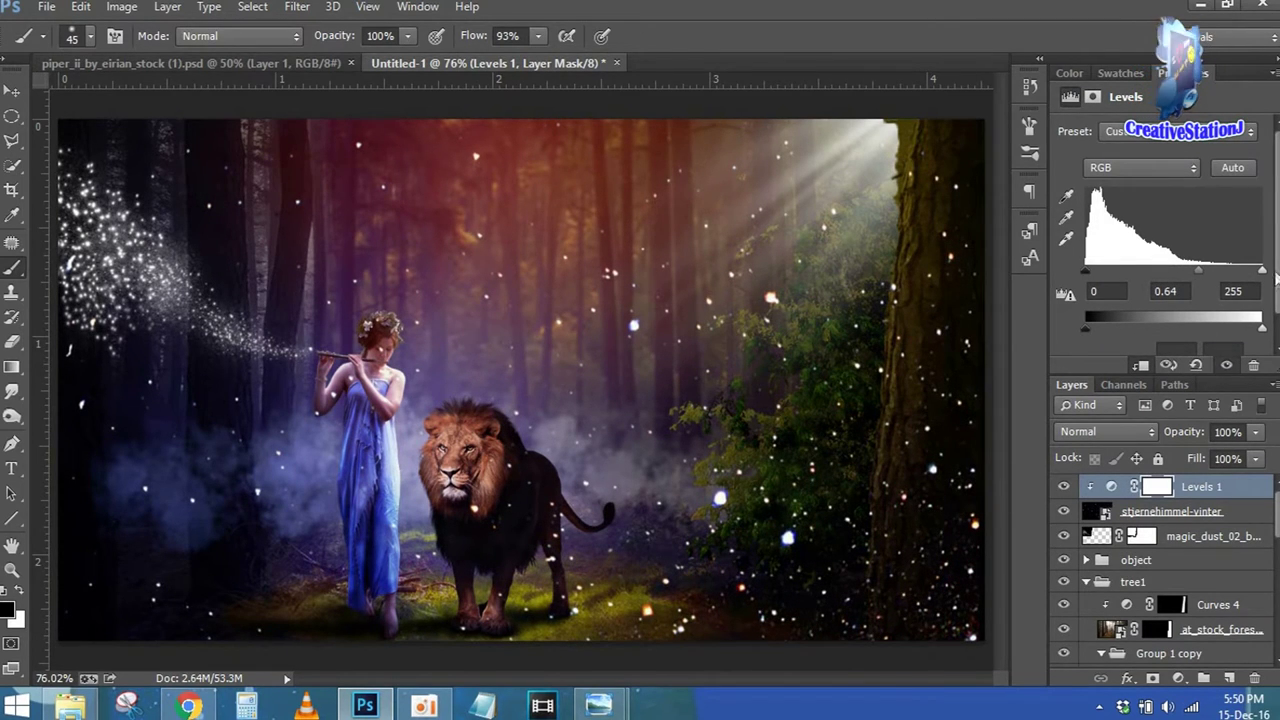
{"action": "scroll", "coordinate": [1275, 285], "scroll_direction": "down", "scroll_amount": 2}
{"action": "mouse_move", "coordinate": [1261, 298]}
{"action": "left_mouse_down"}
{"action": "mouse_move", "coordinate": [1238, 305]}
{"action": "mouse_move", "coordinate": [1250, 306]}
{"action": "left_mouse_up"}
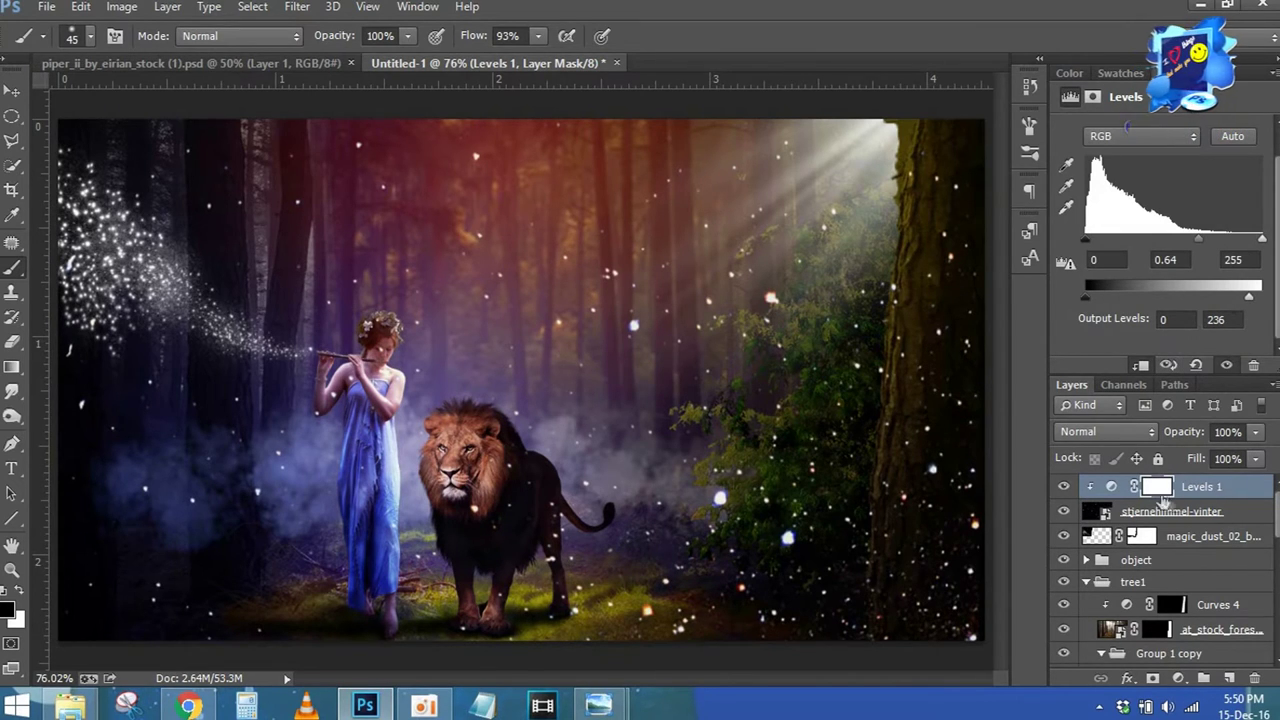
Mask the star layer and paint the stars away over the girl's head
{"action": "left_click", "coordinate": [1151, 513]}
{"action": "left_click", "coordinate": [1152, 679]}
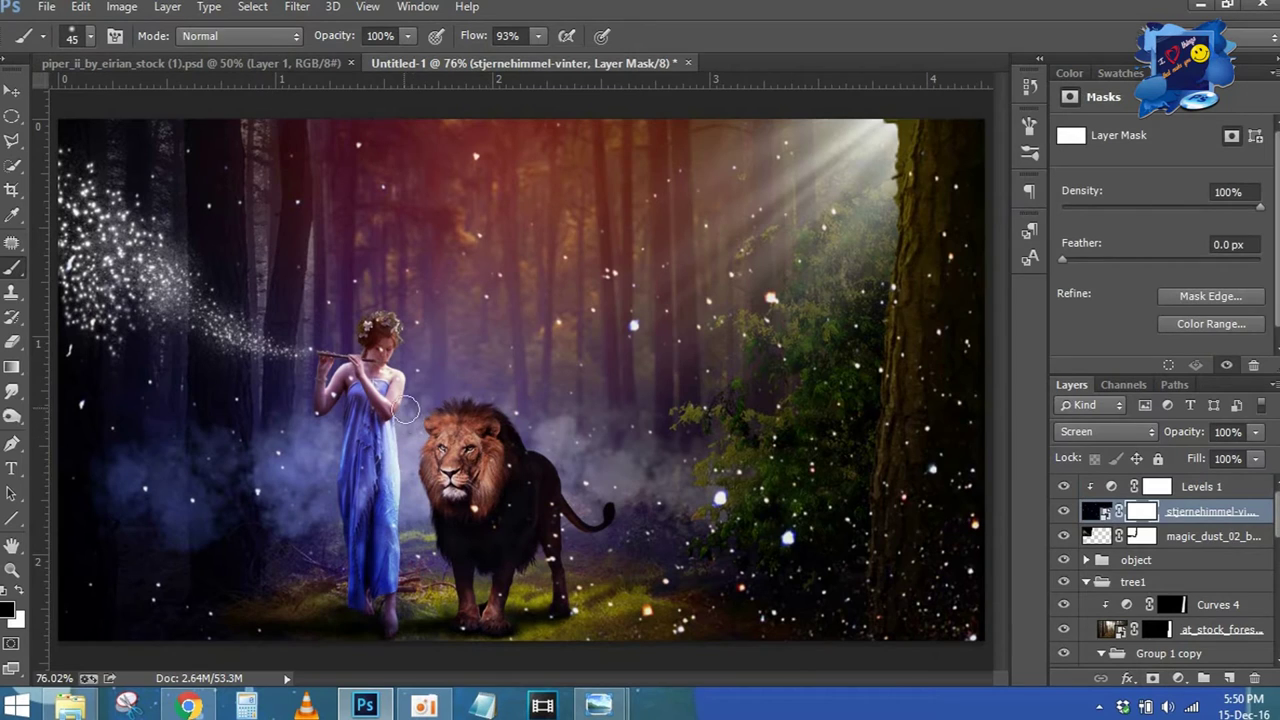
{"action": "left_click_drag", "start_coordinate": [358, 336], "coordinate": [376, 362]}
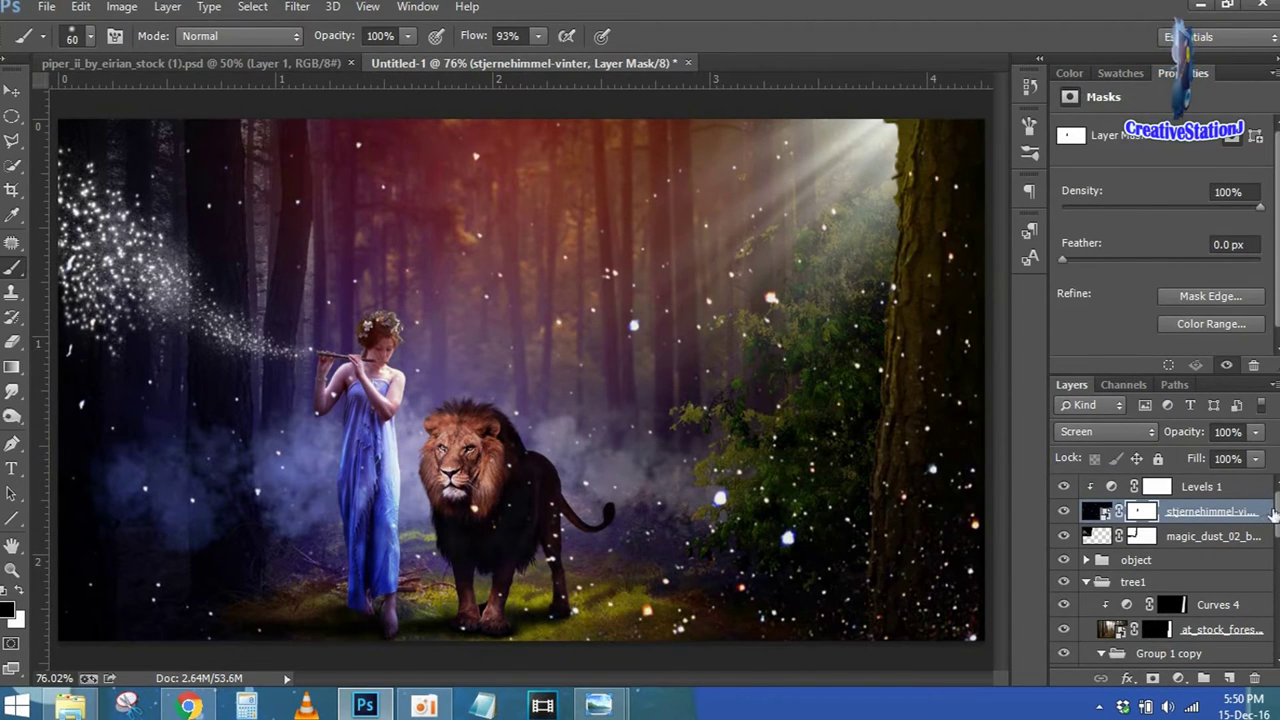
{"action": "left_click", "coordinate": [1212, 488]}
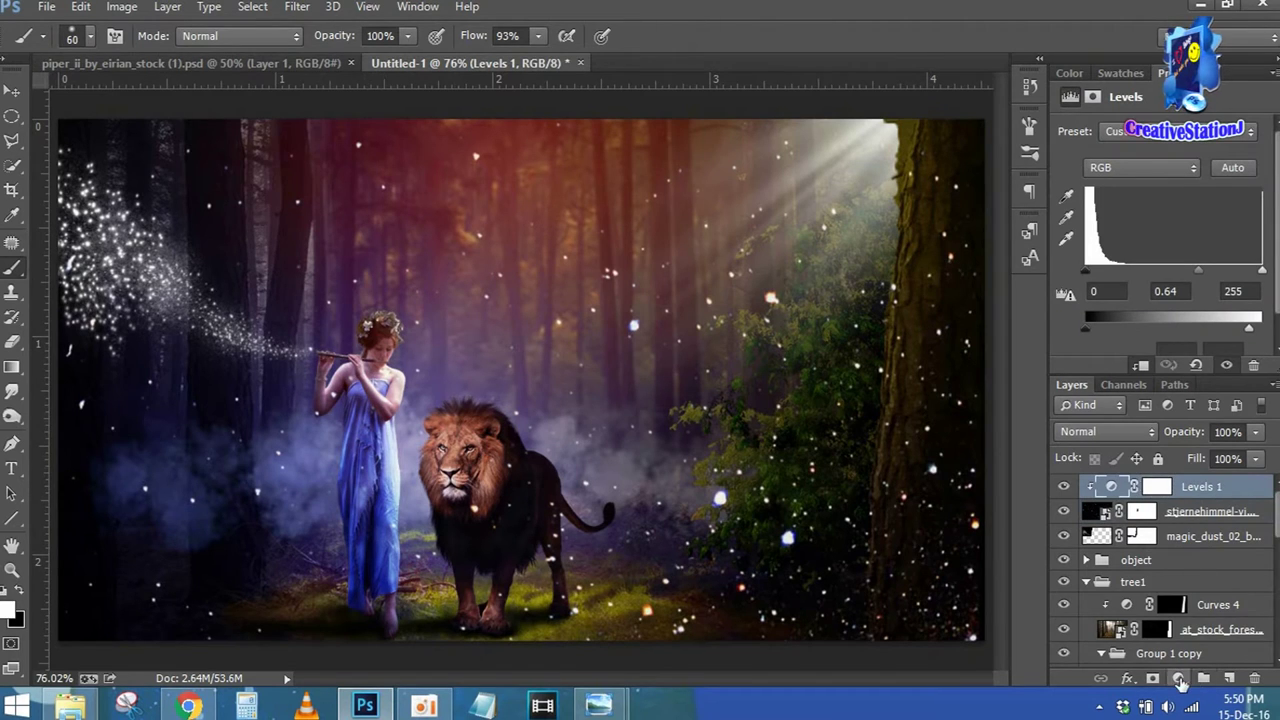
{"action": "left_click", "coordinate": [1180, 680]}
Add Selective Color, lowering Neutrals black to -6 and magenta to -12
{"action": "left_click", "coordinate": [1150, 657]}
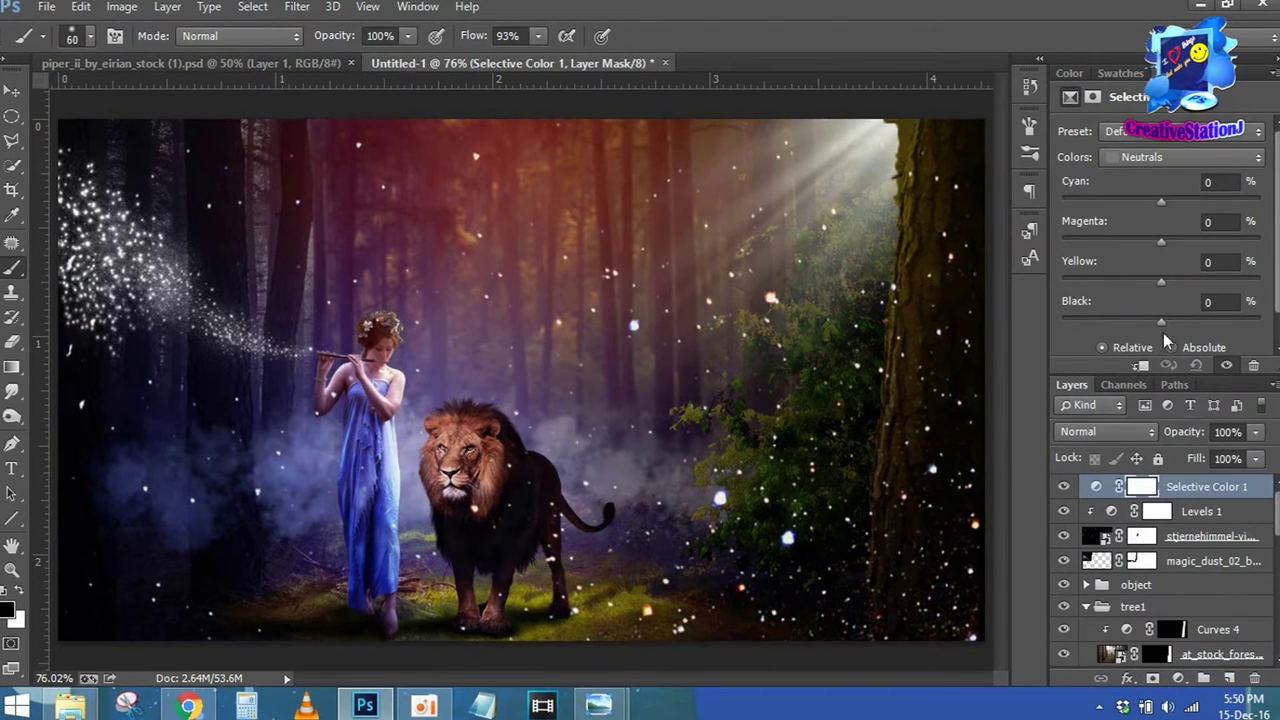
{"action": "mouse_move", "coordinate": [1157, 320]}
{"action": "left_mouse_down"}
{"action": "mouse_move", "coordinate": [1171, 319]}
{"action": "mouse_move", "coordinate": [1122, 319]}
{"action": "mouse_move", "coordinate": [1180, 321]}
{"action": "mouse_move", "coordinate": [1131, 323]}
{"action": "mouse_move", "coordinate": [1156, 324]}
{"action": "mouse_move", "coordinate": [1146, 282]}
{"action": "mouse_move", "coordinate": [1129, 285]}
{"action": "mouse_move", "coordinate": [1216, 285]}
{"action": "mouse_move", "coordinate": [1158, 297]}
{"action": "left_mouse_up"}
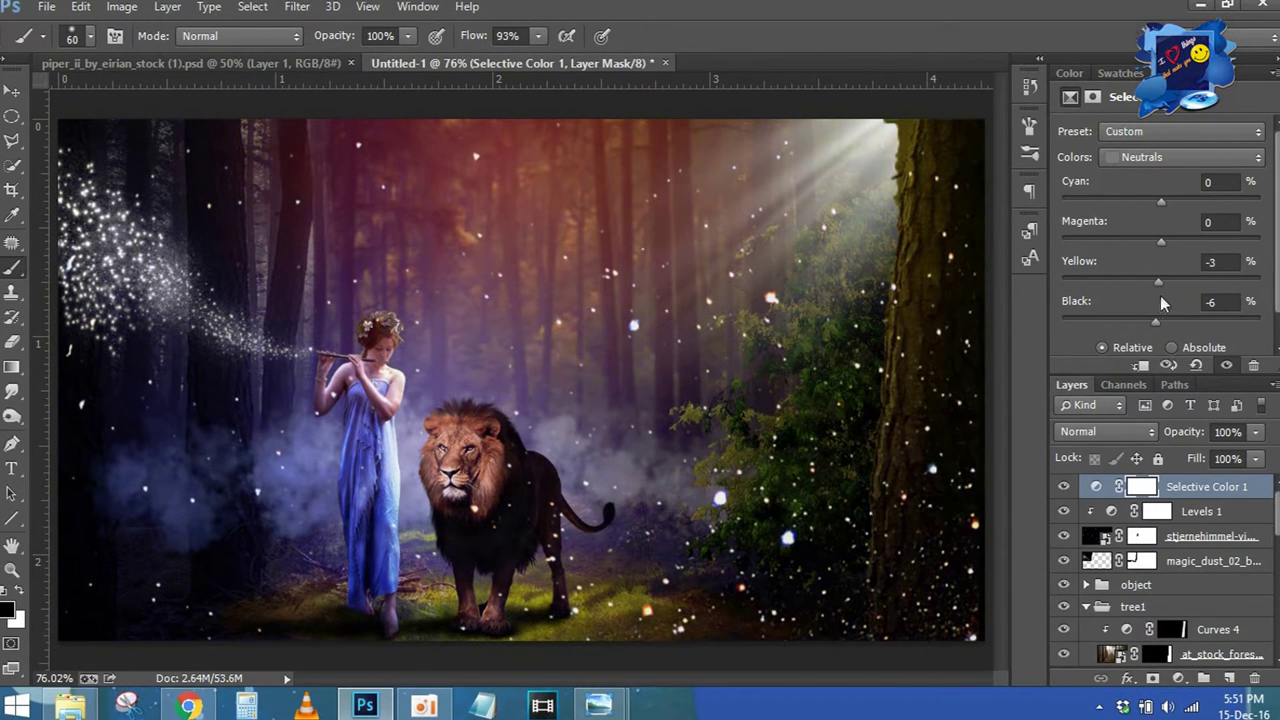
{"action": "mouse_move", "coordinate": [1161, 241]}
{"action": "left_mouse_down"}
{"action": "mouse_move", "coordinate": [1126, 241]}
{"action": "mouse_move", "coordinate": [1199, 241]}
{"action": "mouse_move", "coordinate": [1139, 241]}
{"action": "mouse_move", "coordinate": [1161, 207]}
{"action": "mouse_move", "coordinate": [1133, 210]}
{"action": "mouse_move", "coordinate": [1161, 200]}
{"action": "left_mouse_up"}
Add a Gradient Map adjustment using the Violet, Orange gradient
{"action": "left_click", "coordinate": [1178, 678]}
{"action": "left_click", "coordinate": [1166, 645]}
{"action": "left_click", "coordinate": [1160, 134]}
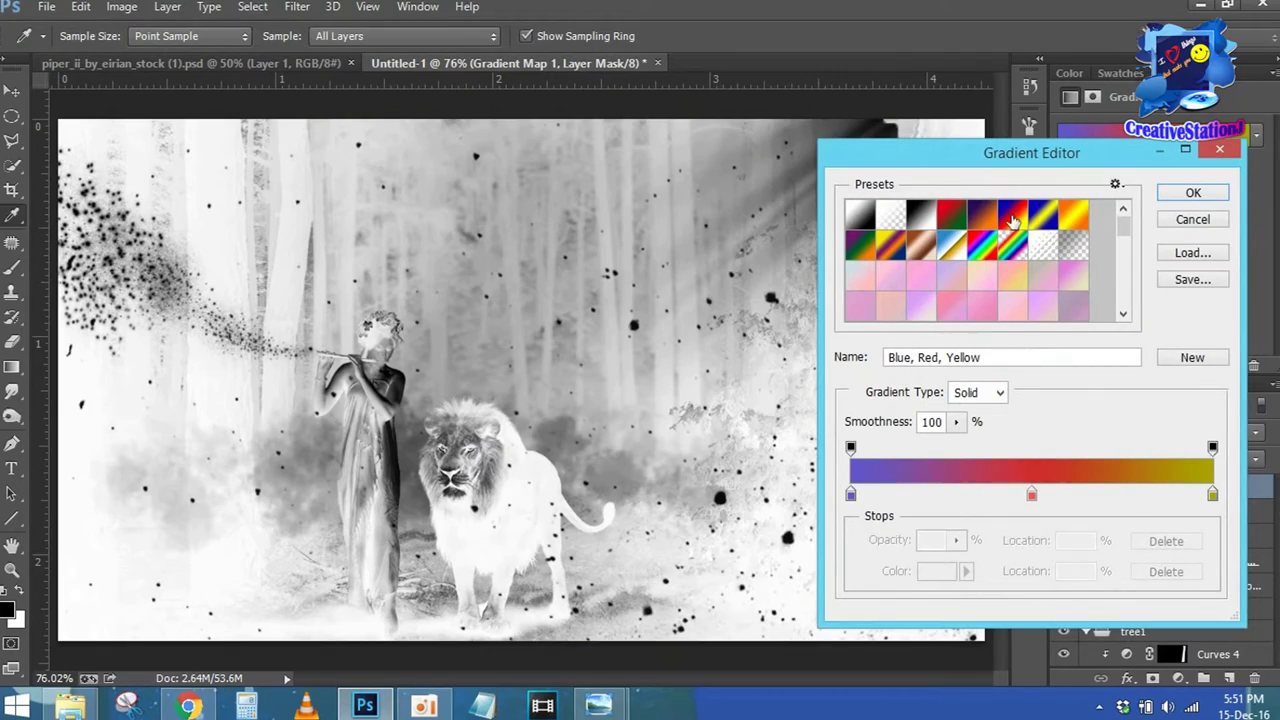
{"action": "left_click", "coordinate": [982, 216]}
{"action": "left_click", "coordinate": [921, 216]}
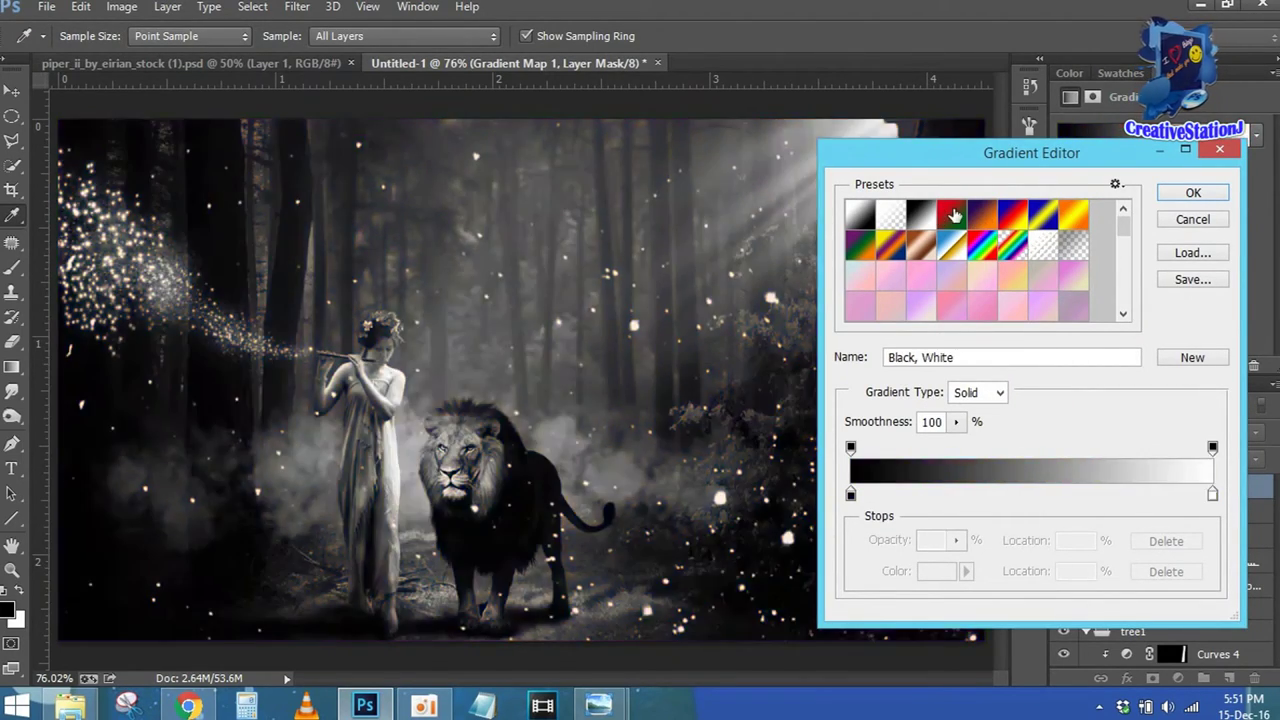
{"action": "left_click", "coordinate": [1073, 222]}
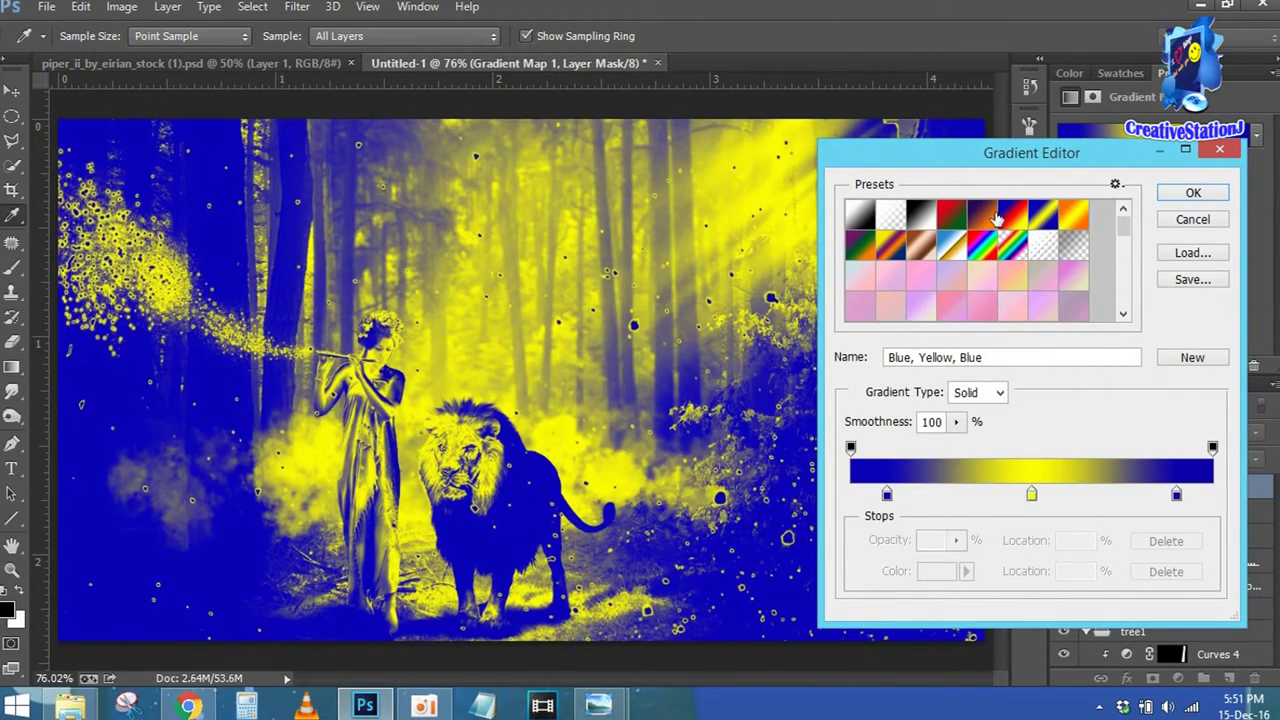
{"action": "left_click", "coordinate": [982, 216]}
{"action": "left_click", "coordinate": [1193, 193]}
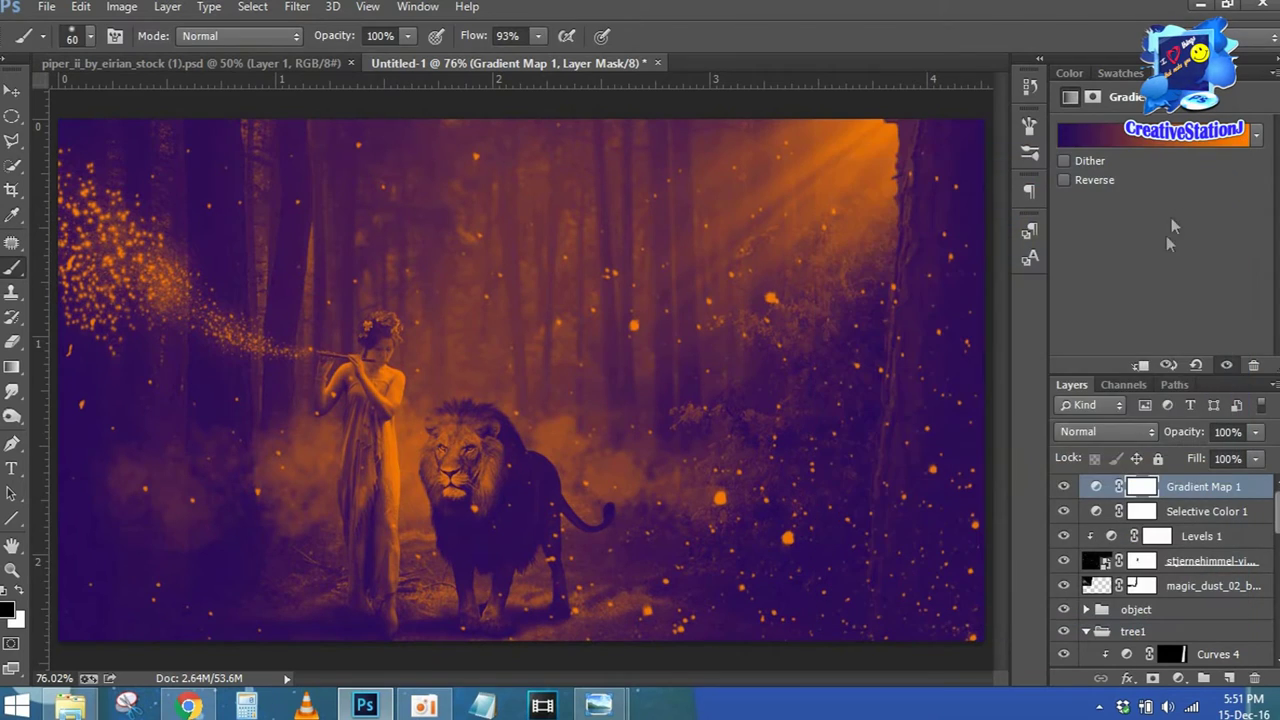
Blend the gradient map in Soft Light at about 27% opacity
{"action": "left_click", "coordinate": [1097, 432]}
{"action": "left_click", "coordinate": [1095, 249]}
{"action": "left_click_drag", "start_coordinate": [1184, 434], "coordinate": [1078, 430]}
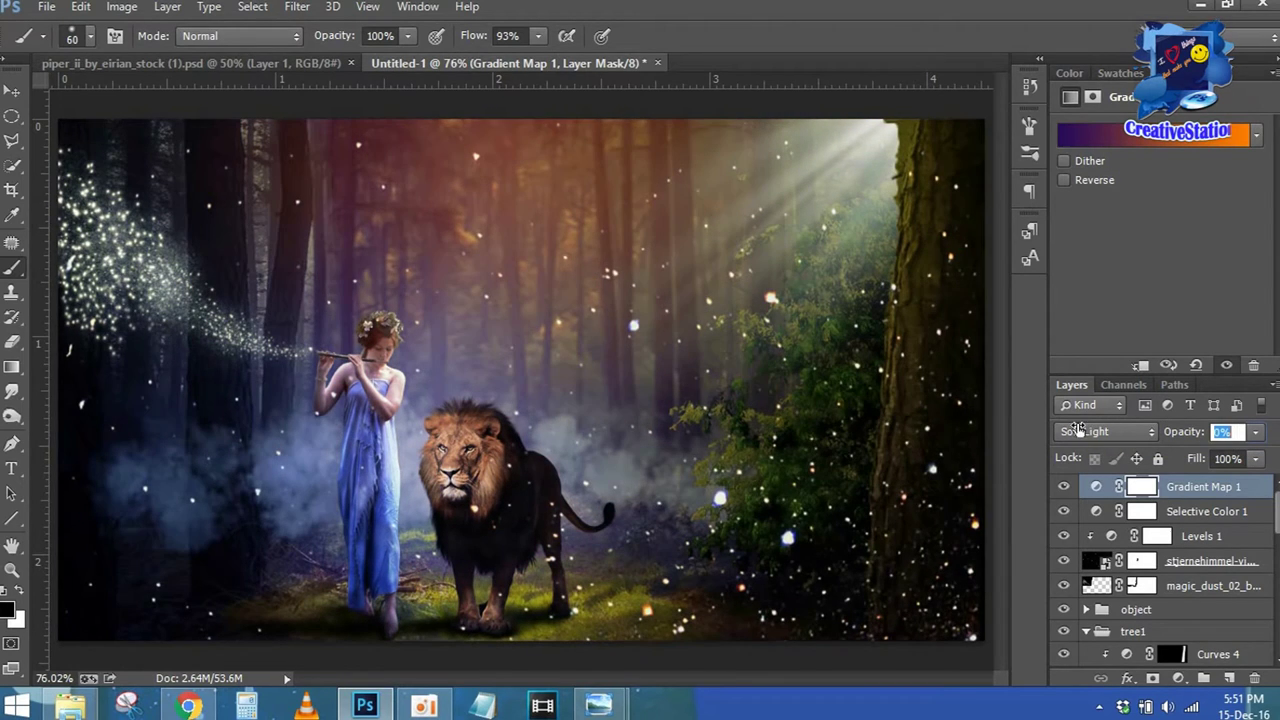
{"action": "left_click_drag", "start_coordinate": [1077, 428], "coordinate": [1066, 432]}
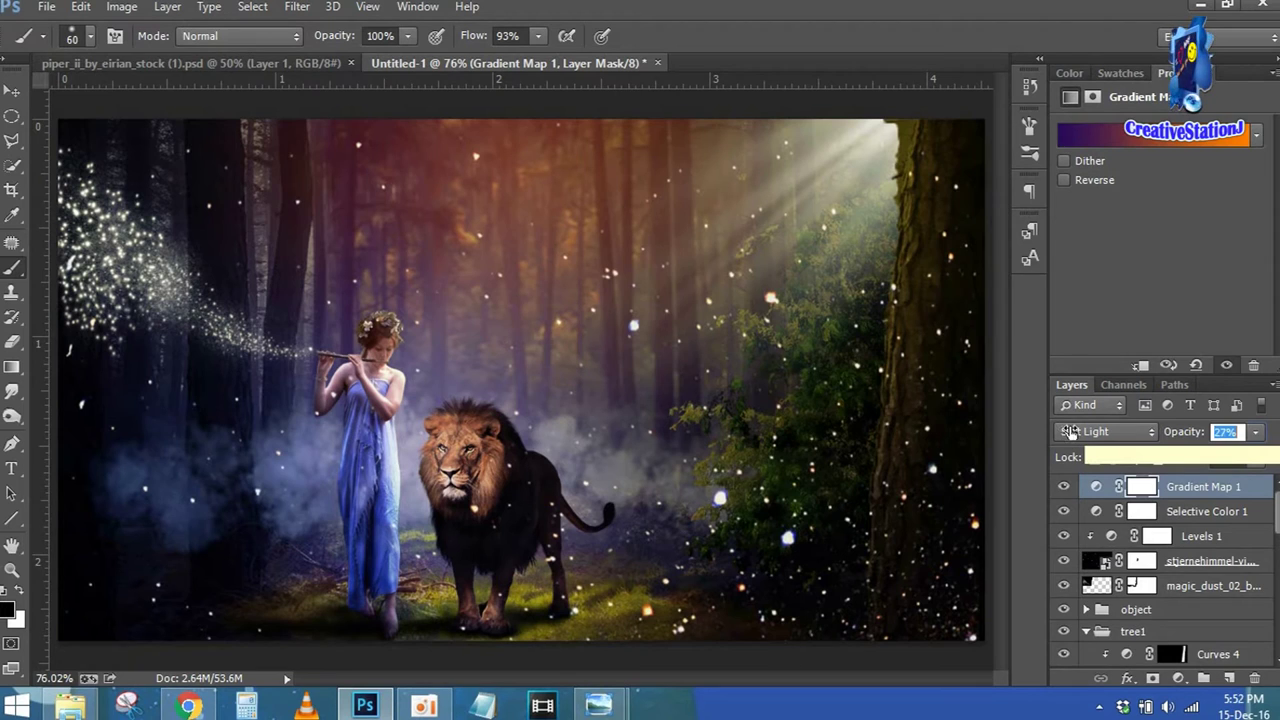
{"action": "left_click", "coordinate": [1178, 679]}
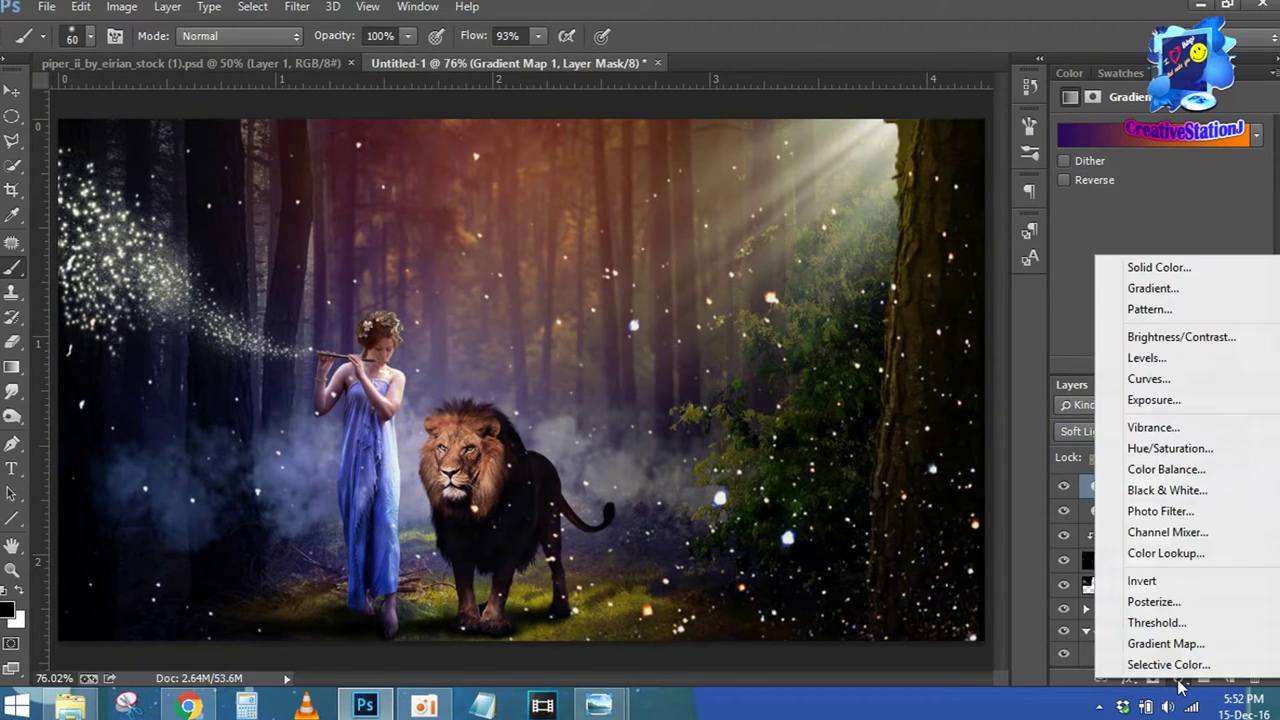
Add a dark navy #0e1341 Color Fill layer blended in Exclusion at about 29% opacity
{"action": "left_click", "coordinate": [1160, 268]}
{"action": "left_click", "coordinate": [1012, 257]}
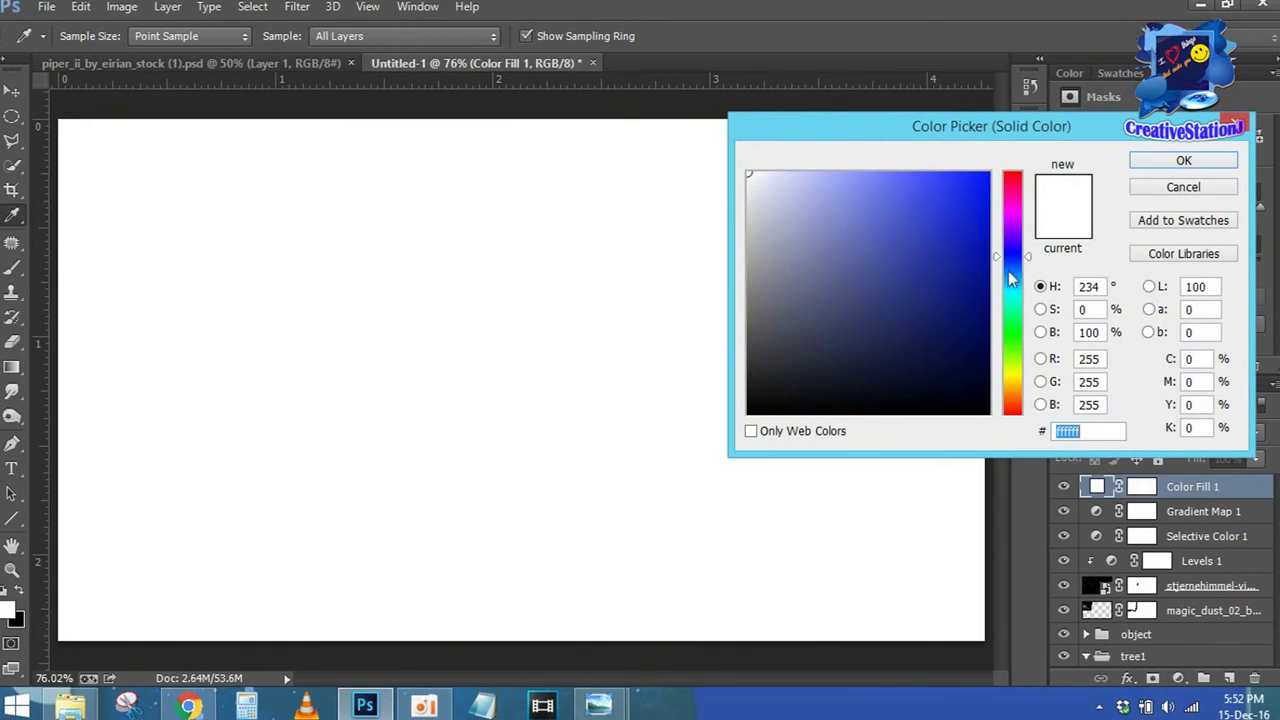
{"action": "left_click", "coordinate": [949, 337]}
{"action": "left_click", "coordinate": [1183, 160]}
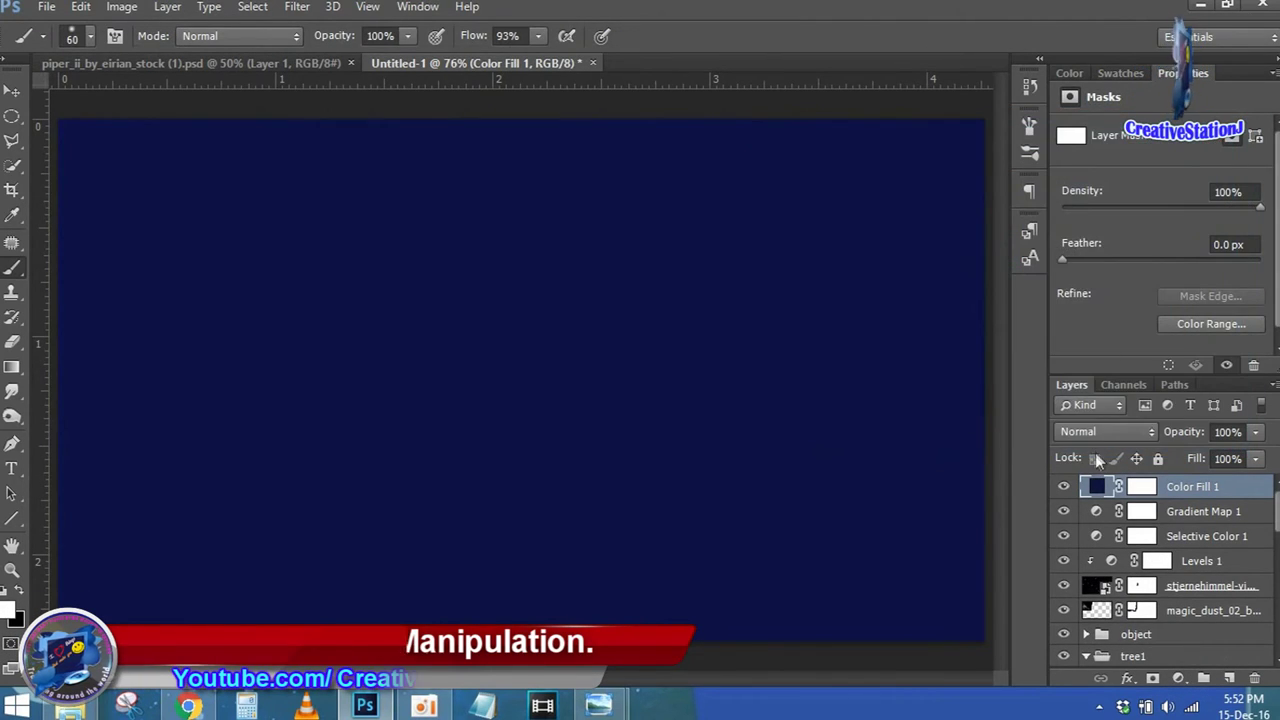
{"action": "left_click", "coordinate": [1100, 432]}
{"action": "left_click", "coordinate": [1080, 367]}
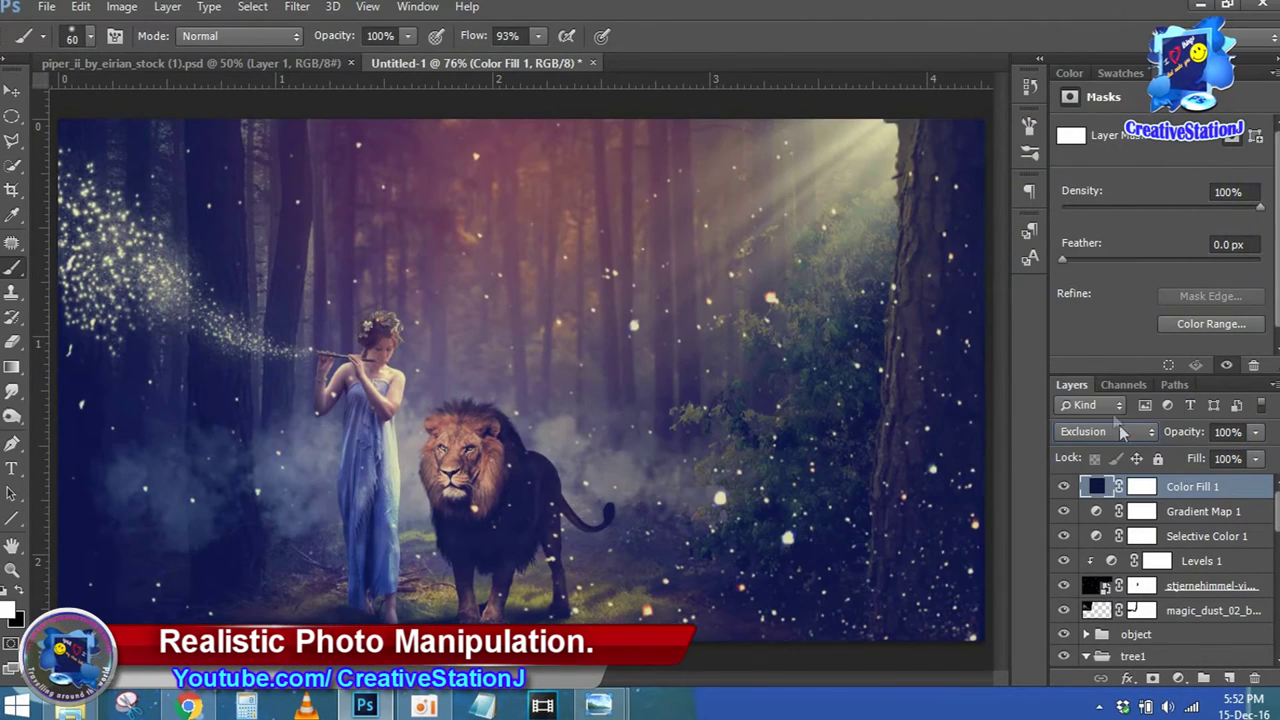
{"action": "left_click_drag", "start_coordinate": [1185, 432], "coordinate": [1124, 432]}
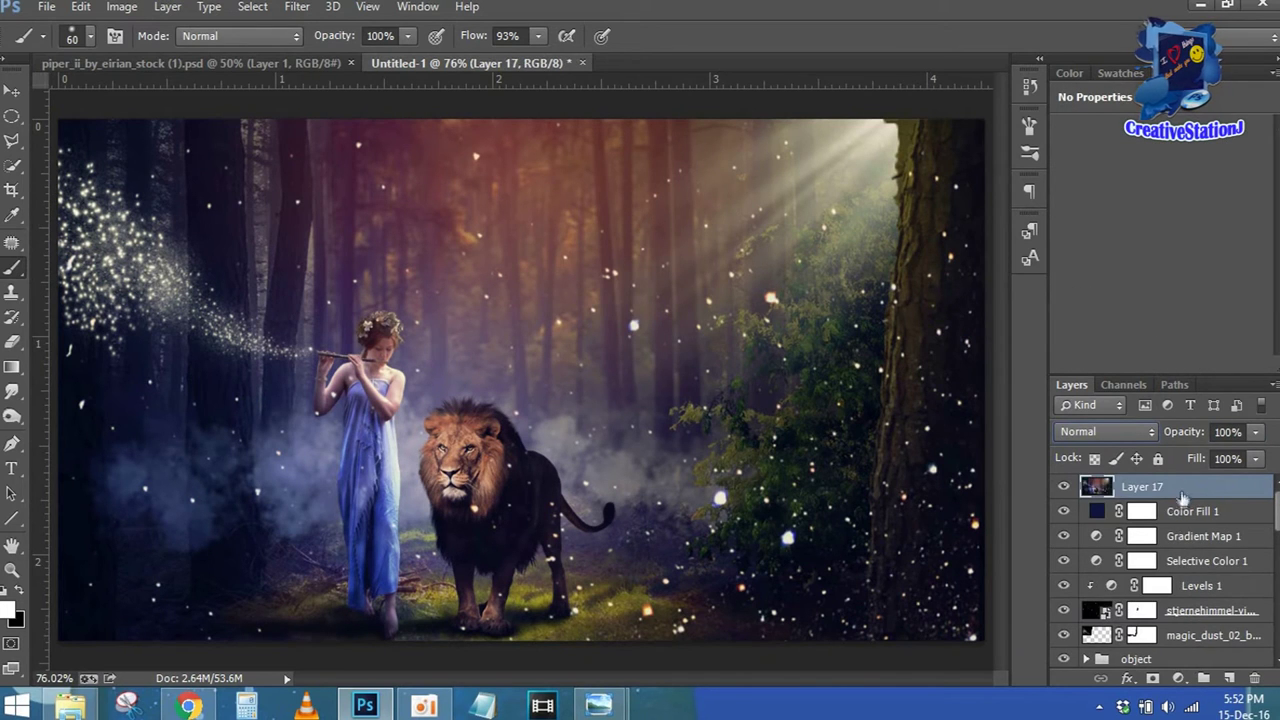
Add a Color Balance layer with midtones at Red +19, Green +1, Blue +27
{"action": "left_click", "coordinate": [1179, 678]}
{"action": "left_click", "coordinate": [1150, 384]}
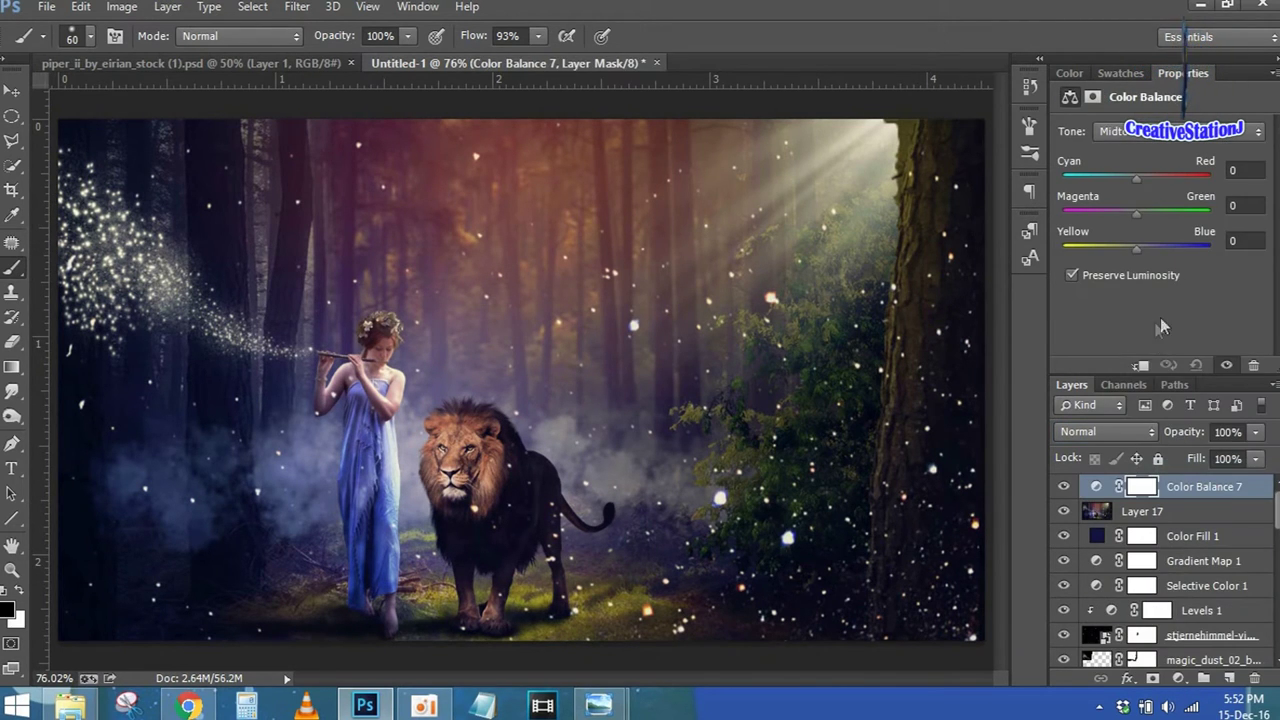
{"action": "mouse_move", "coordinate": [1198, 248]}
{"action": "left_mouse_down"}
{"action": "mouse_move", "coordinate": [1166, 250]}
{"action": "mouse_move", "coordinate": [1108, 216]}
{"action": "mouse_move", "coordinate": [1137, 214]}
{"action": "left_mouse_up"}
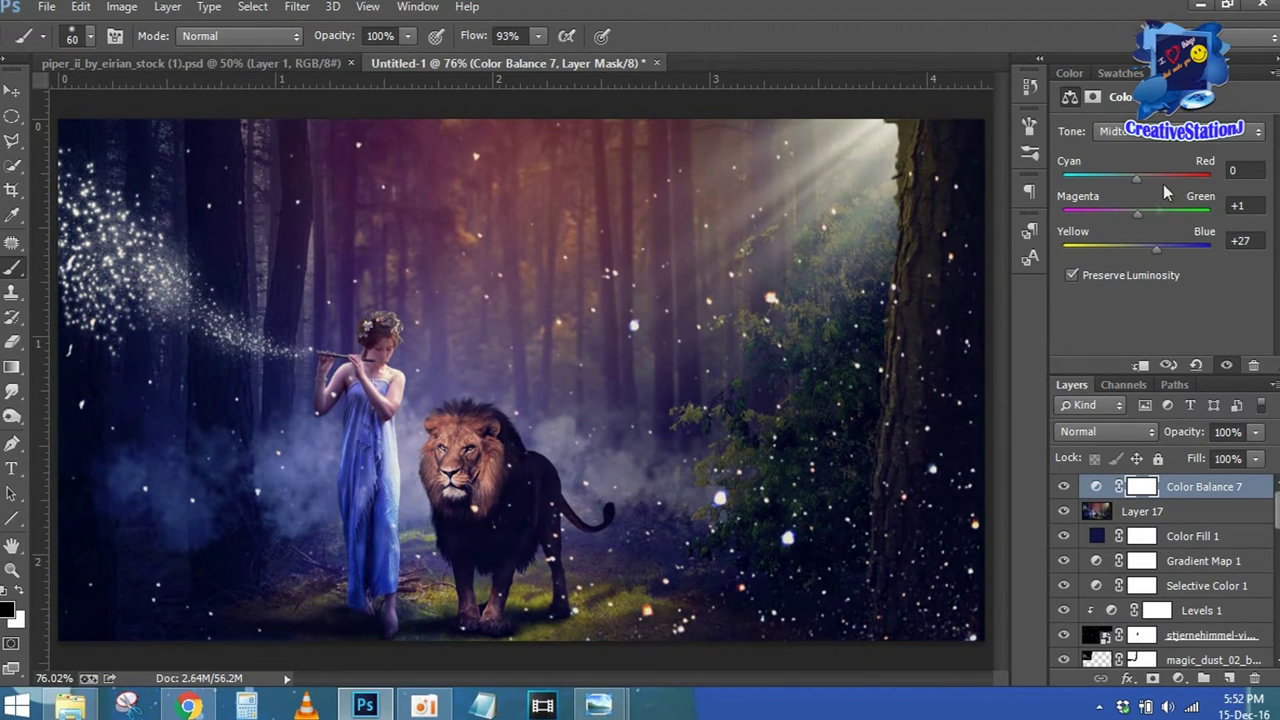
{"action": "left_click_drag", "start_coordinate": [1136, 180], "coordinate": [1150, 190]}
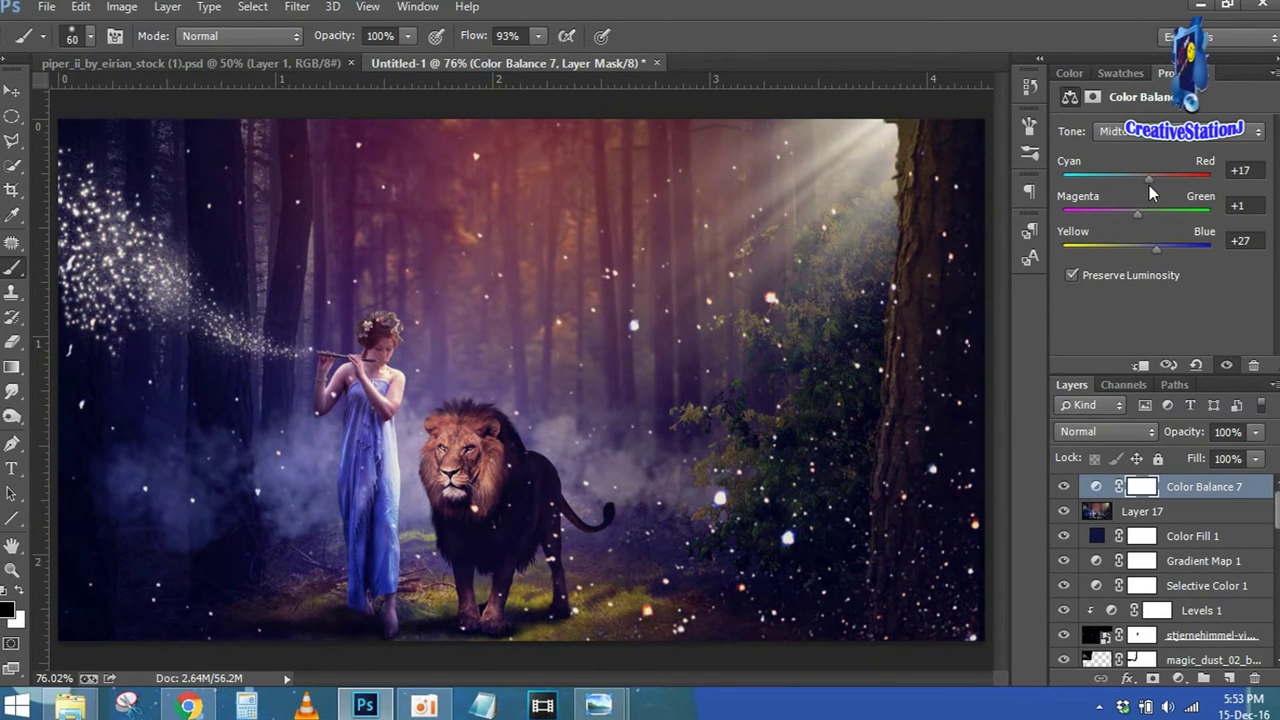
{"action": "left_click_drag", "start_coordinate": [1149, 185], "coordinate": [1151, 186]}
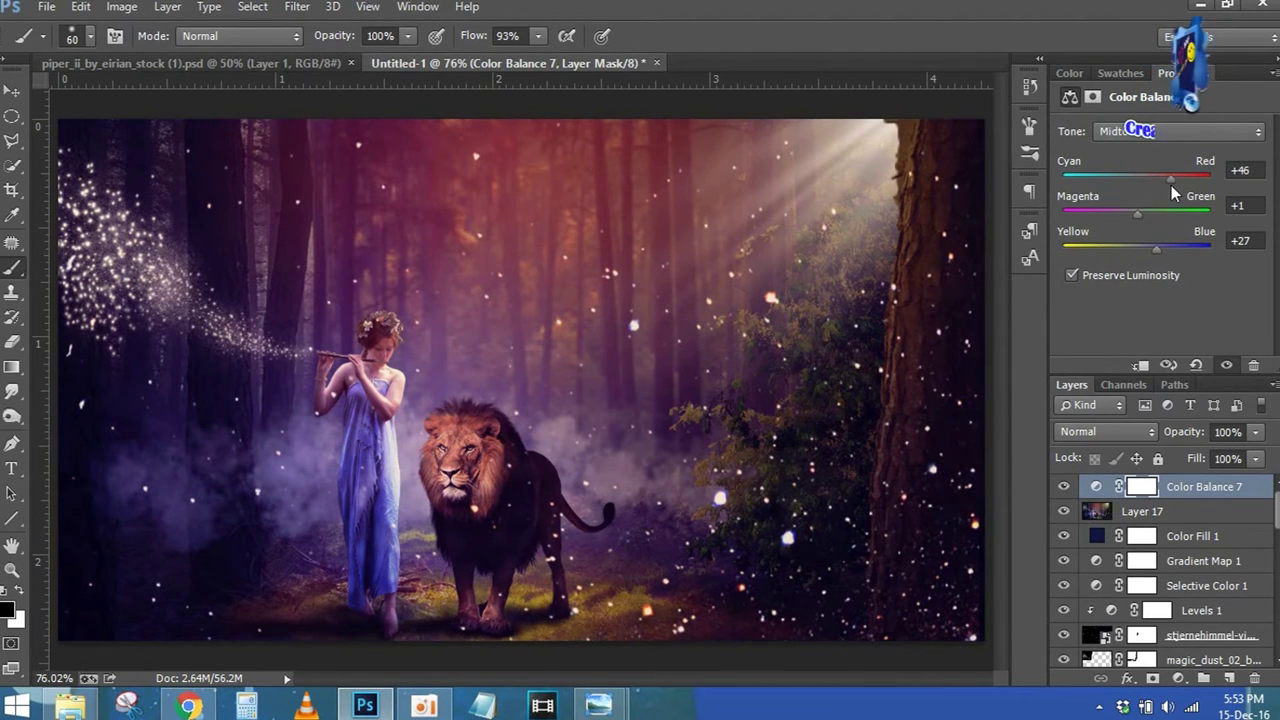
{"action": "left_click", "coordinate": [1185, 488]}
{"action": "left_click", "coordinate": [1178, 678]}
{"action": "left_click", "coordinate": [1179, 680]}
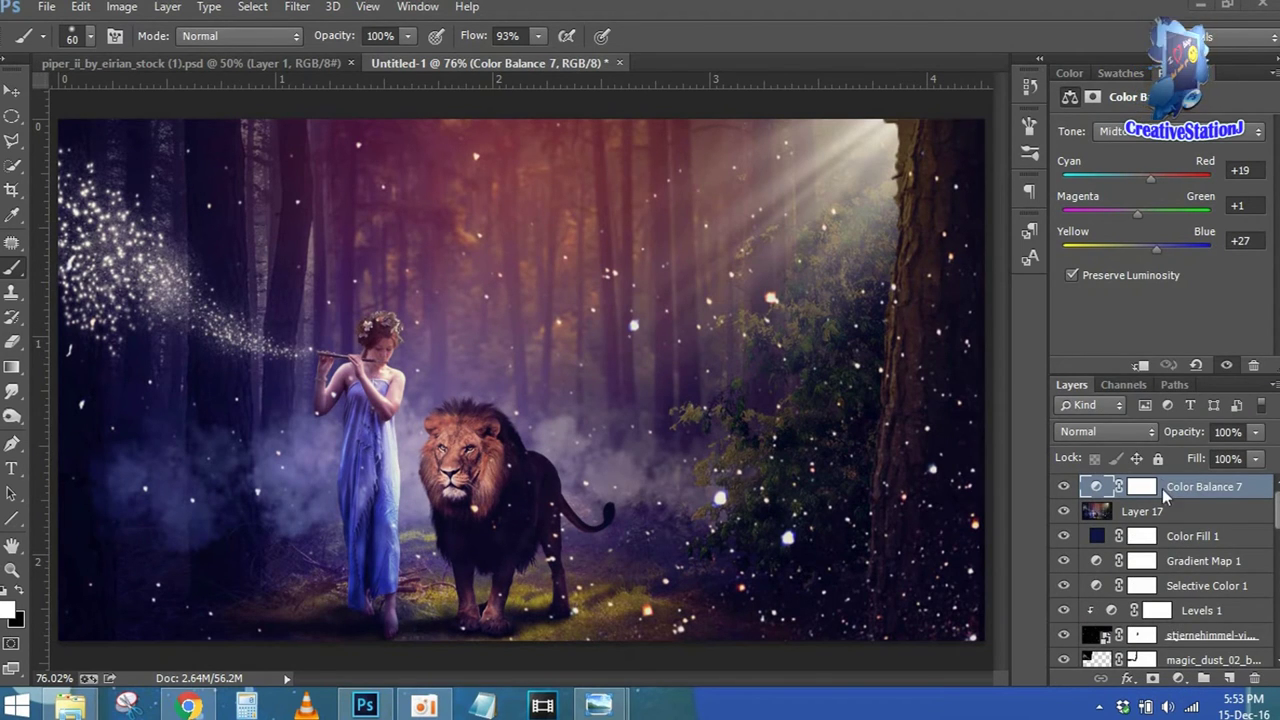
Stamp visible layers into Layer 18 and duplicate it in Vivid Light mode
{"action": "key", "text": "ctrl+alt+shift+e"}
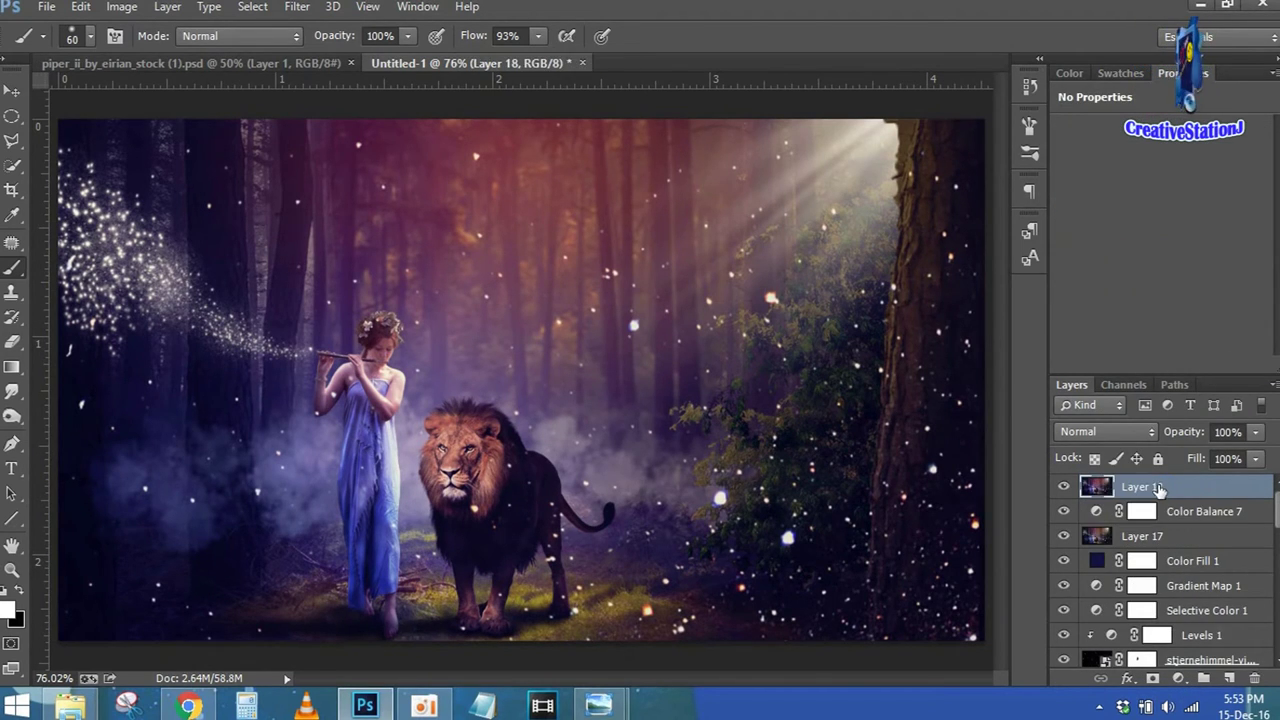
{"action": "key", "text": "ctrl+j"}
{"action": "left_click", "coordinate": [1105, 431]}
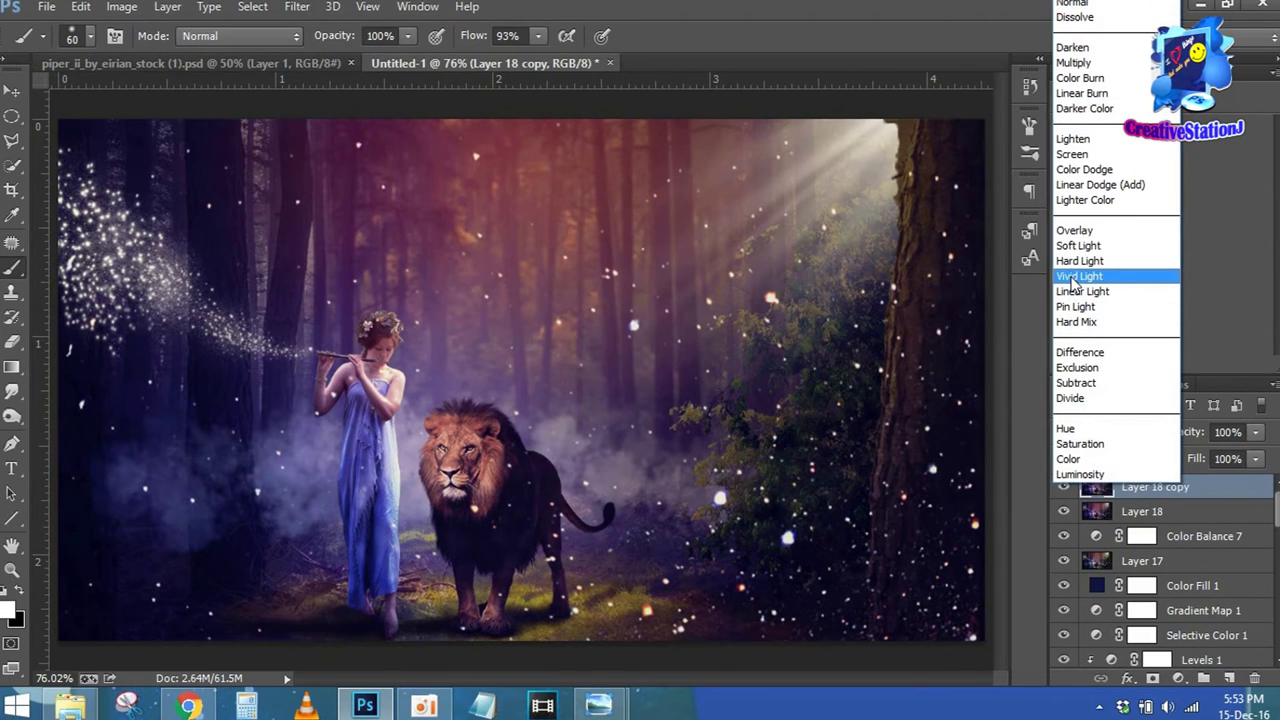
{"action": "left_click", "coordinate": [1072, 276]}
Apply a High Pass filter with 0.4 pixel radius to the Layer 18 copy
{"action": "left_click", "coordinate": [297, 6]}
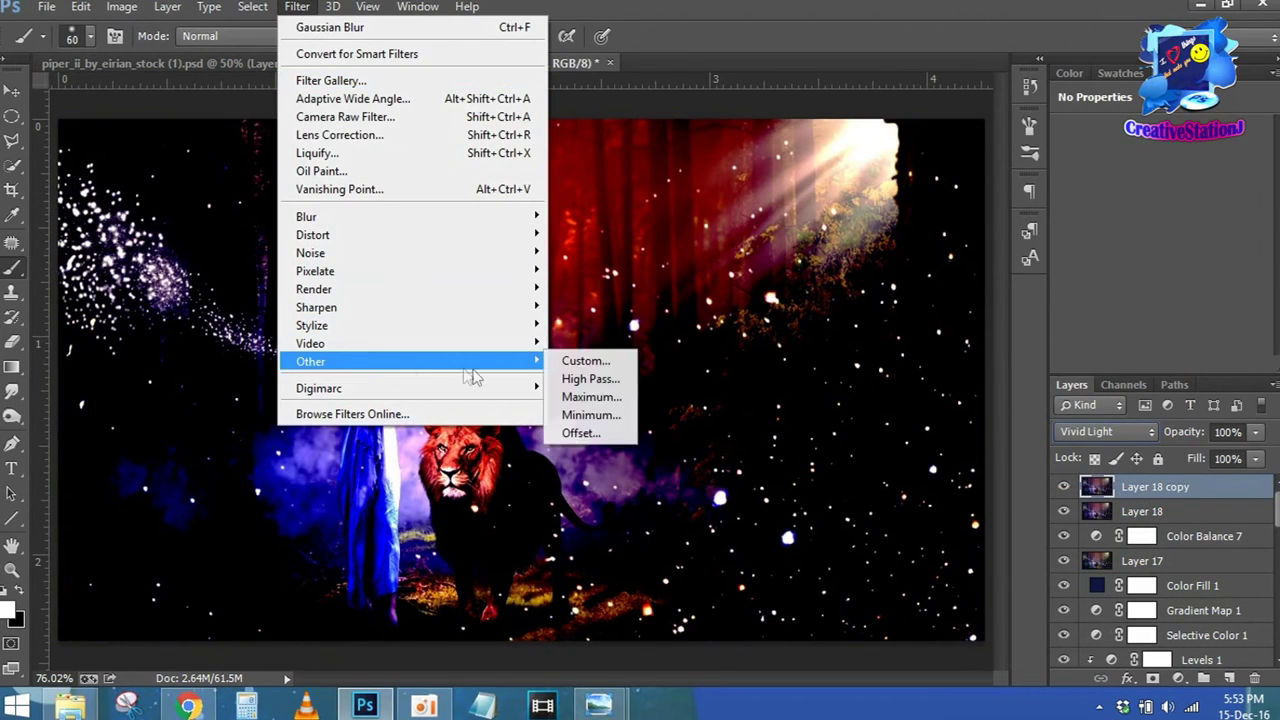
{"action": "left_click", "coordinate": [590, 379]}
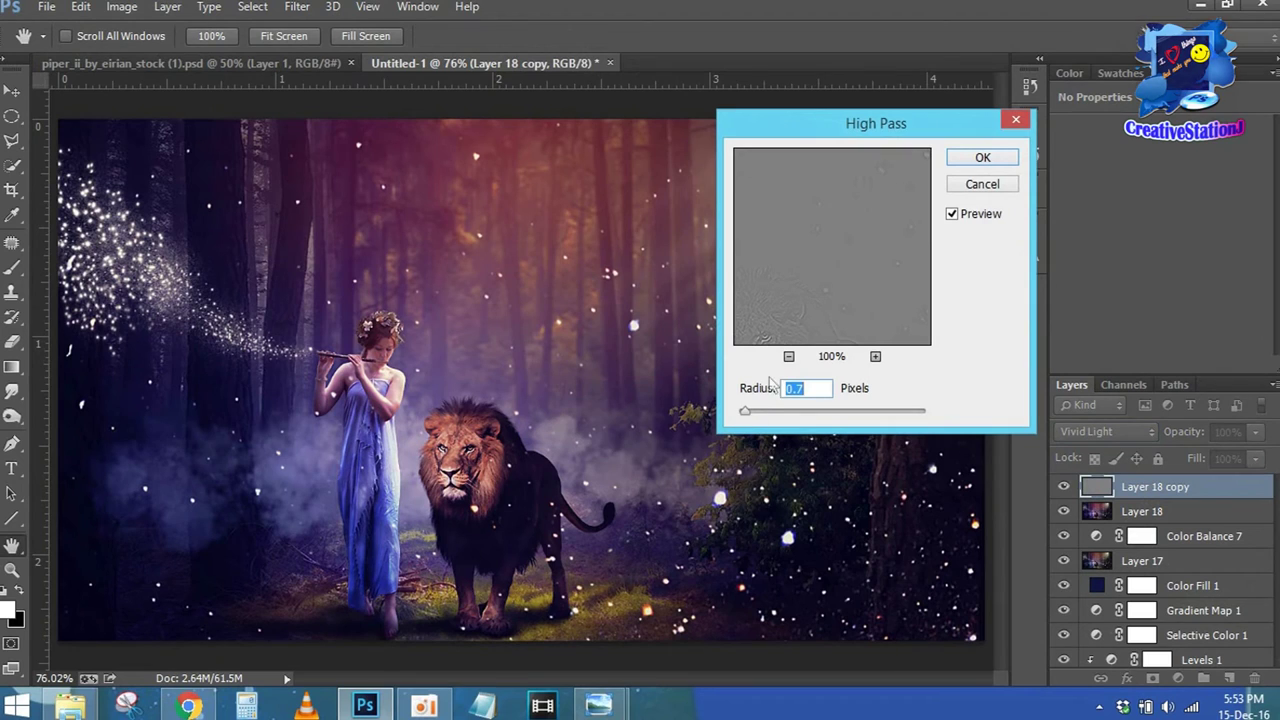
{"action": "left_click_drag", "start_coordinate": [748, 418], "coordinate": [744, 418]}
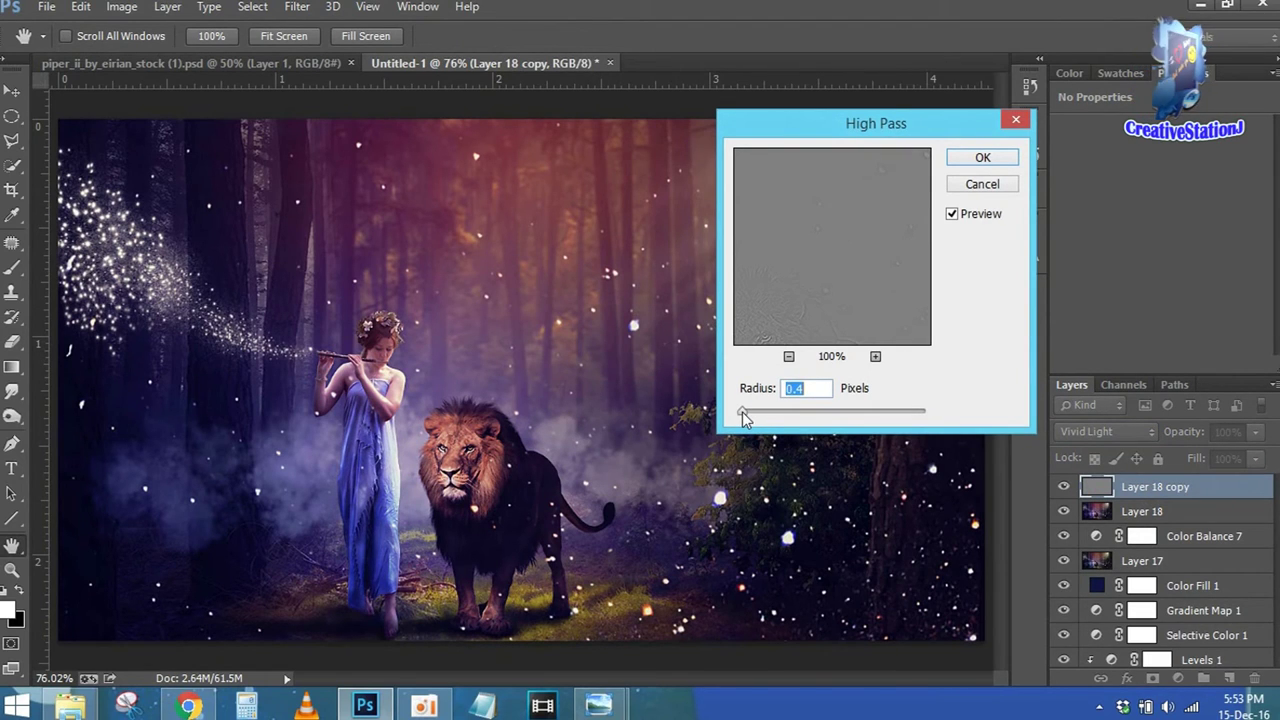
{"action": "left_click", "coordinate": [983, 158]}
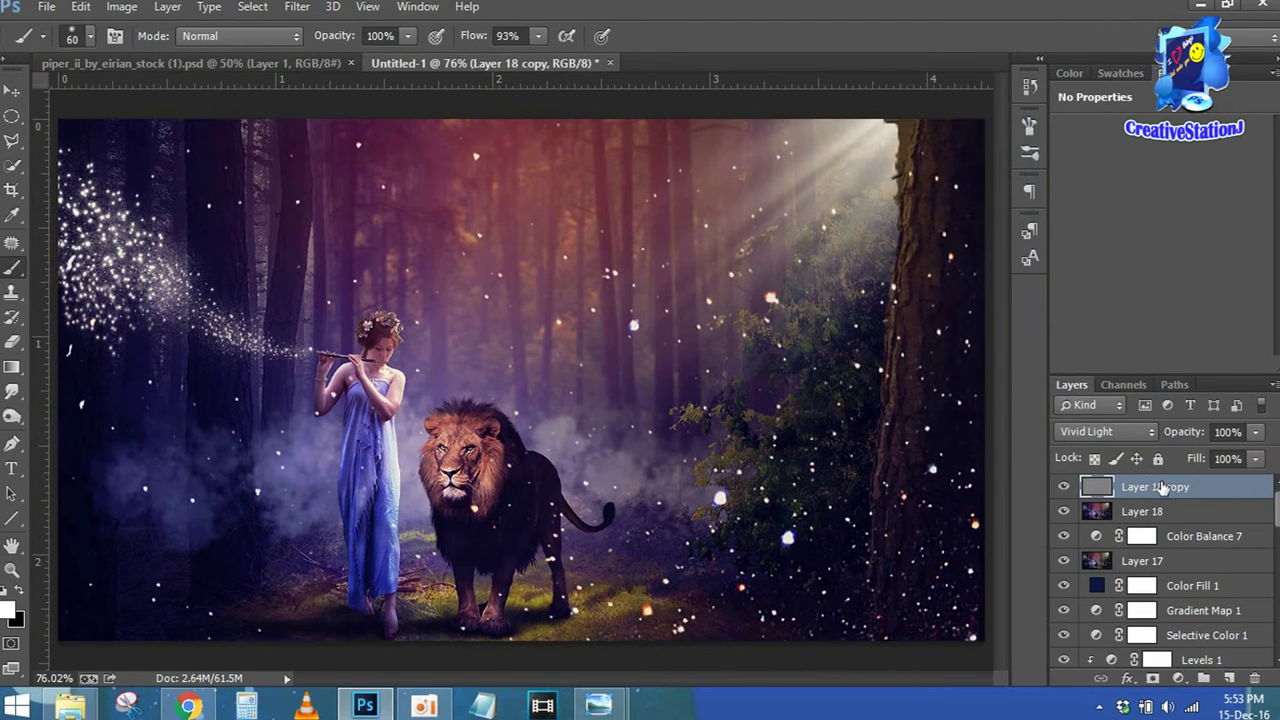
{"action": "key", "text": "ctrl+shift+alt+n"}
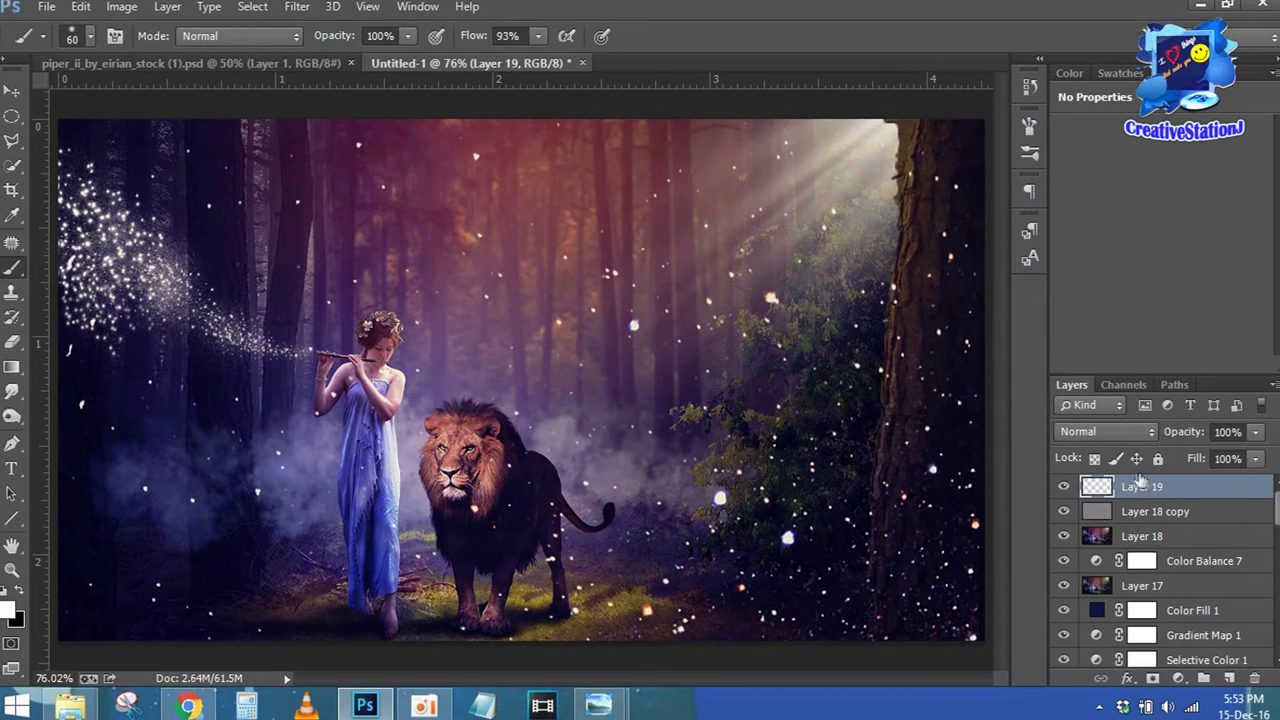
Apply a Camera Raw filter to Layer 19 with Temperature +1 and Tint -33
{"action": "left_click", "coordinate": [298, 15]}
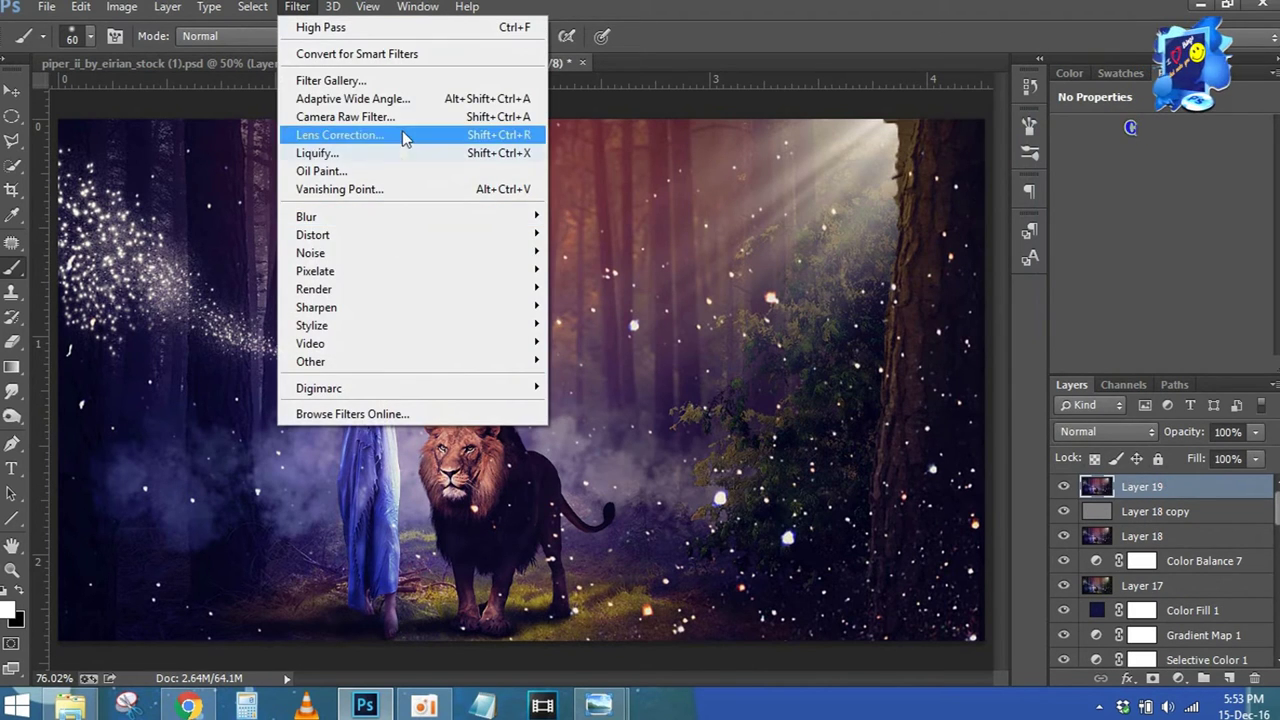
{"action": "left_click", "coordinate": [402, 131]}
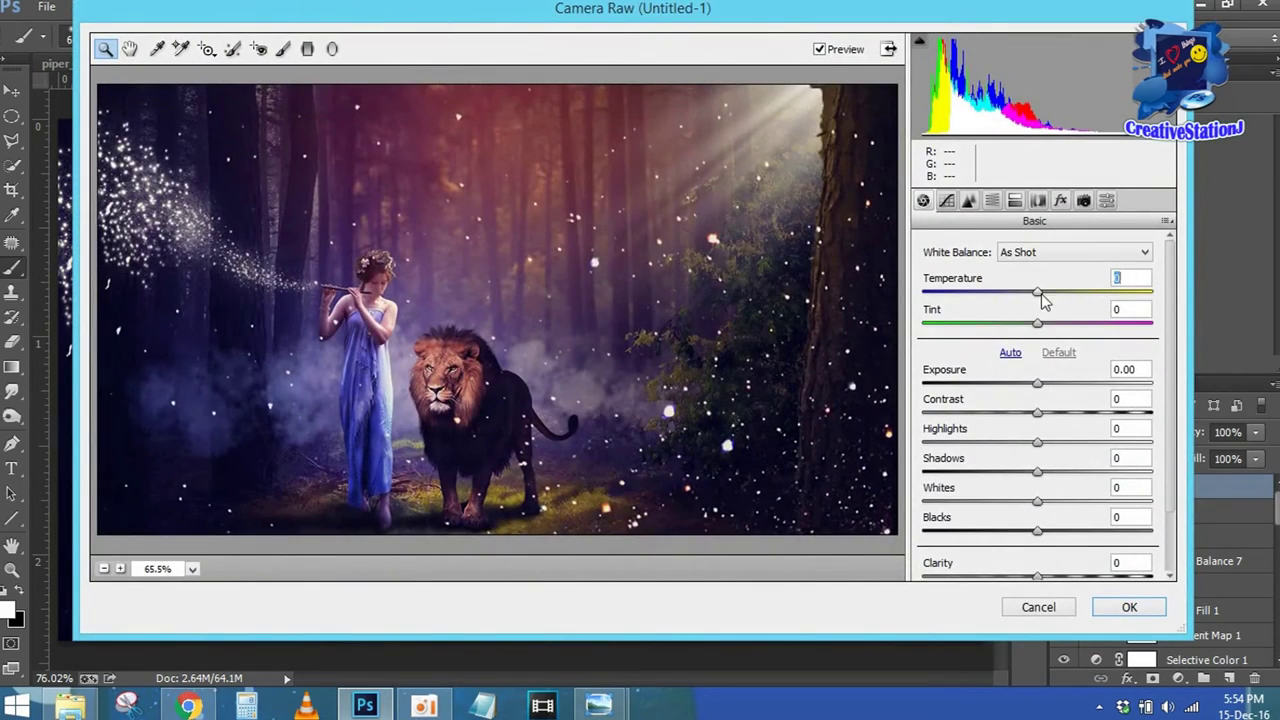
{"action": "key", "text": "Up"}
{"action": "left_click_drag", "start_coordinate": [1030, 322], "coordinate": [986, 324]}
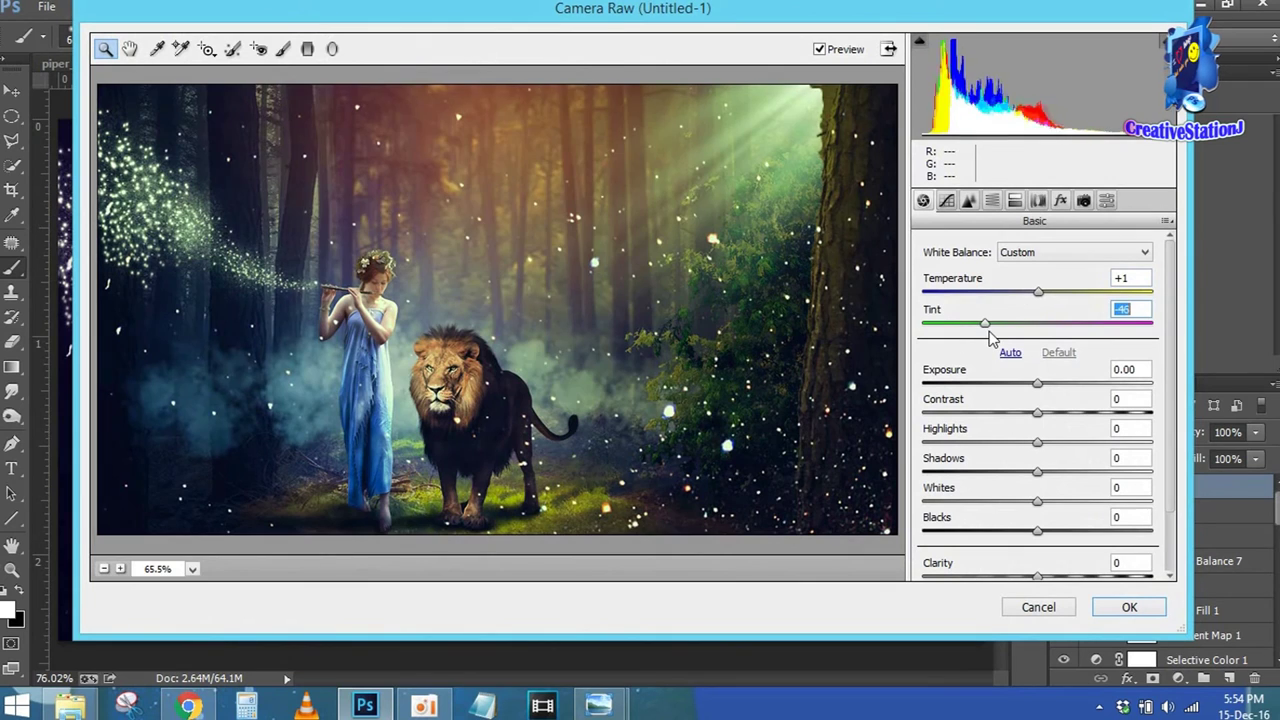
{"action": "left_click_drag", "start_coordinate": [990, 338], "coordinate": [1005, 338]}
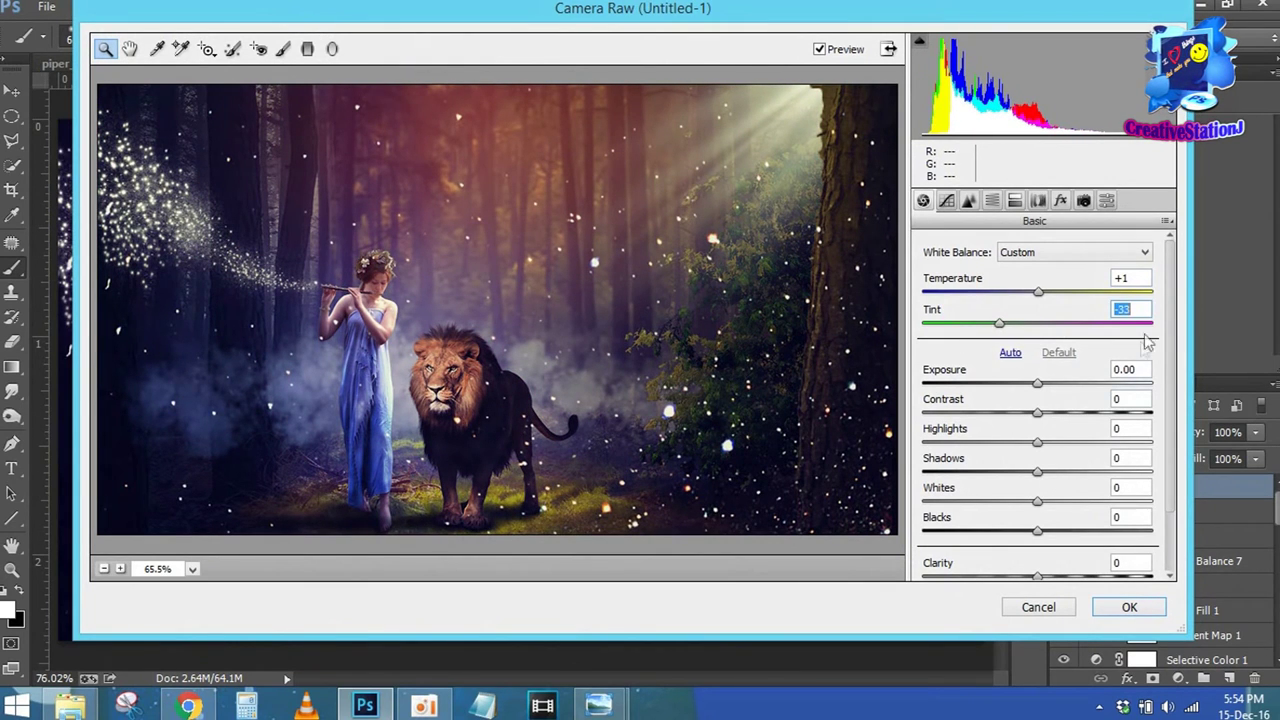
Lower saturation and add warm split-toned highlights at saturation 43, then apply the grade
{"action": "scroll", "coordinate": [1176, 428], "scroll_direction": "down", "scroll_amount": 3}
{"action": "left_click_drag", "start_coordinate": [1075, 567], "coordinate": [1011, 567]}
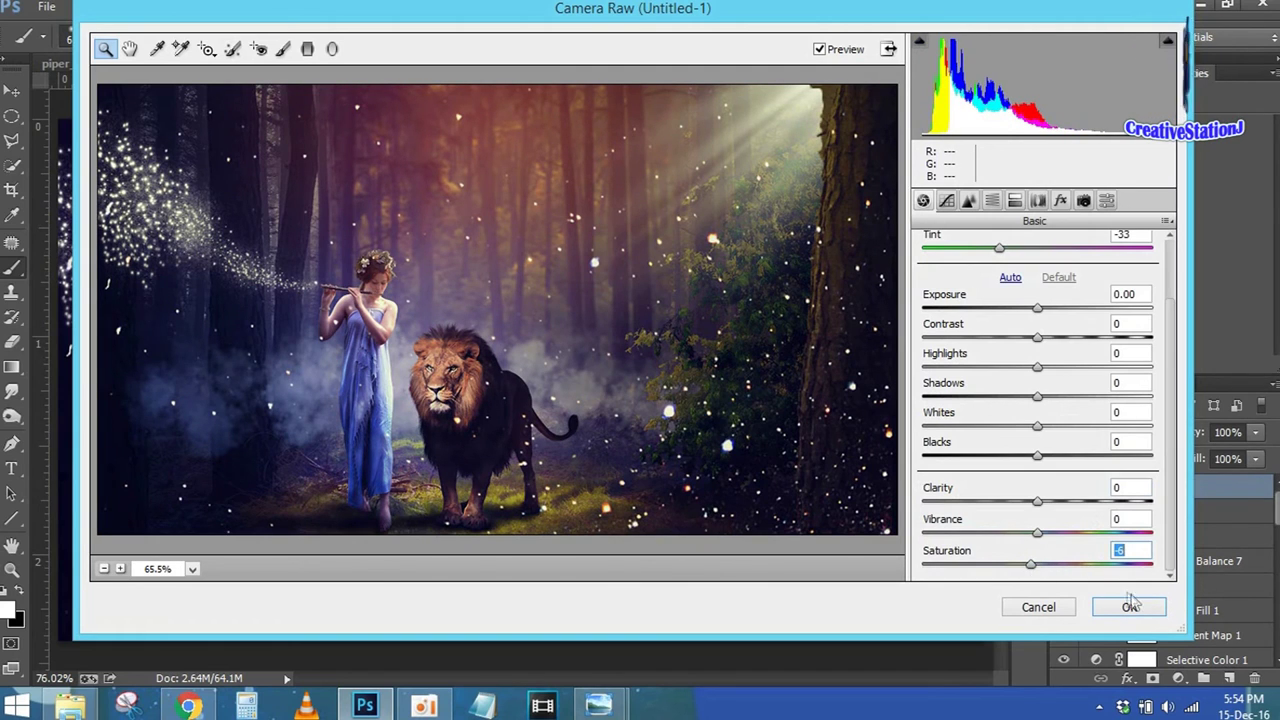
{"action": "left_click", "coordinate": [992, 200]}
{"action": "left_click_drag", "start_coordinate": [986, 305], "coordinate": [1060, 318]}
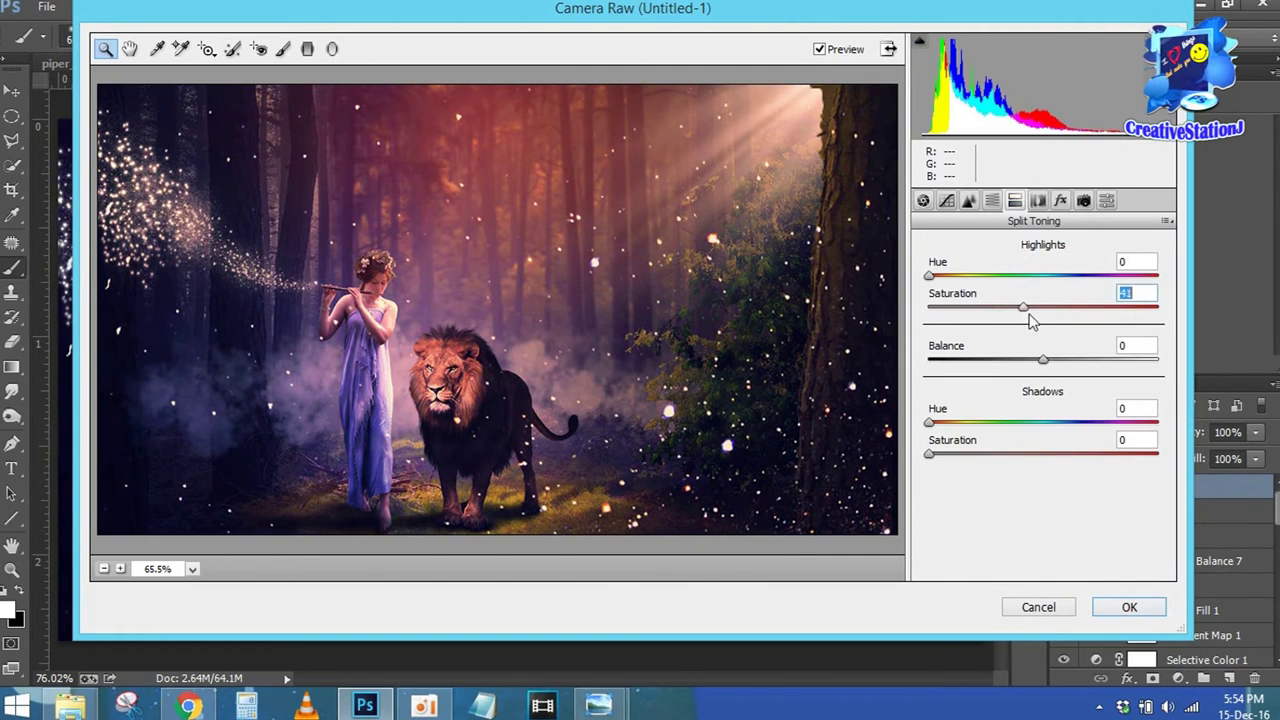
{"action": "left_click_drag", "start_coordinate": [938, 276], "coordinate": [1008, 277]}
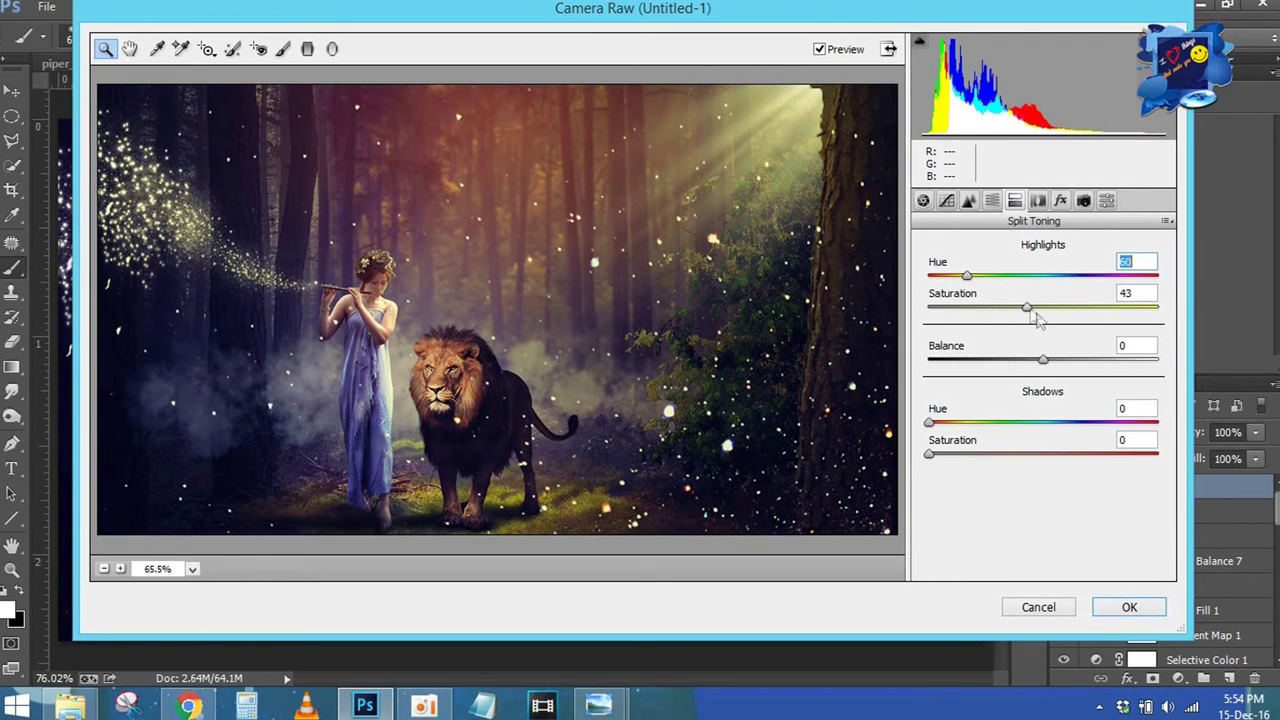
{"action": "left_click", "coordinate": [1117, 607]}
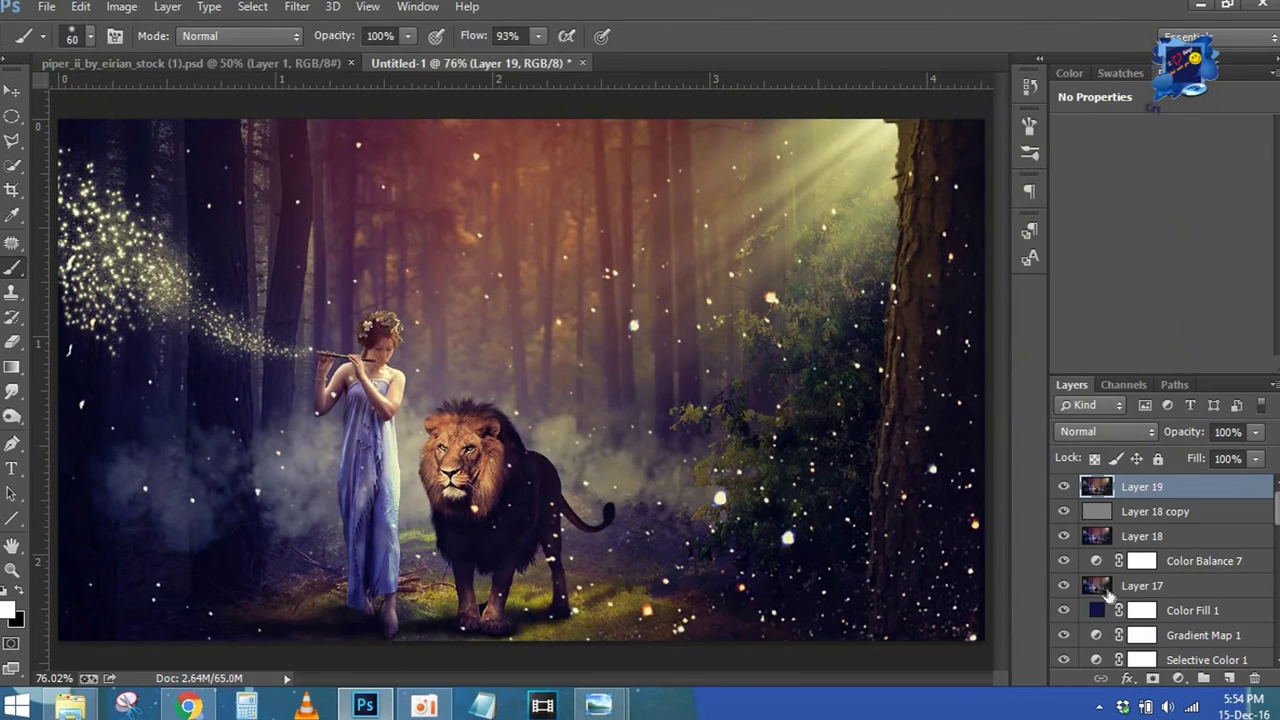
Bring up the Save As dialog proposing Untitled-1.psd in folder 33
{"action": "left_click", "coordinate": [46, 8]}
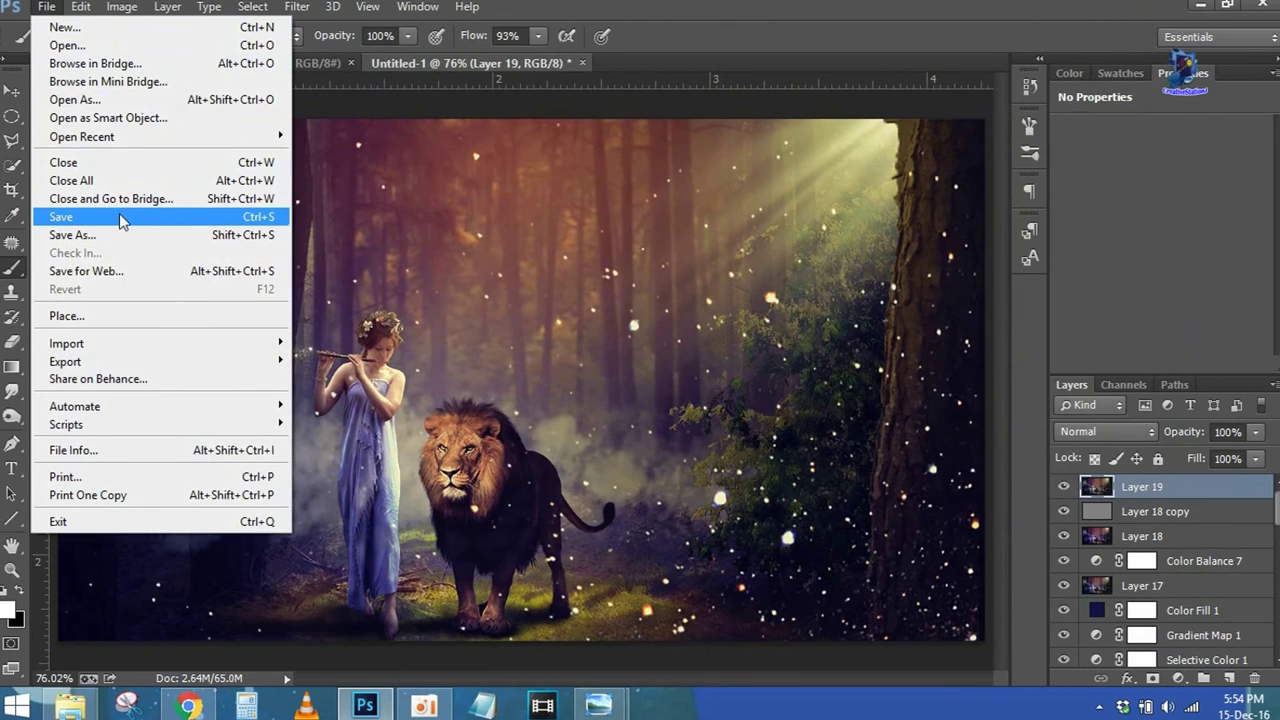
{"action": "left_click", "coordinate": [119, 220]}
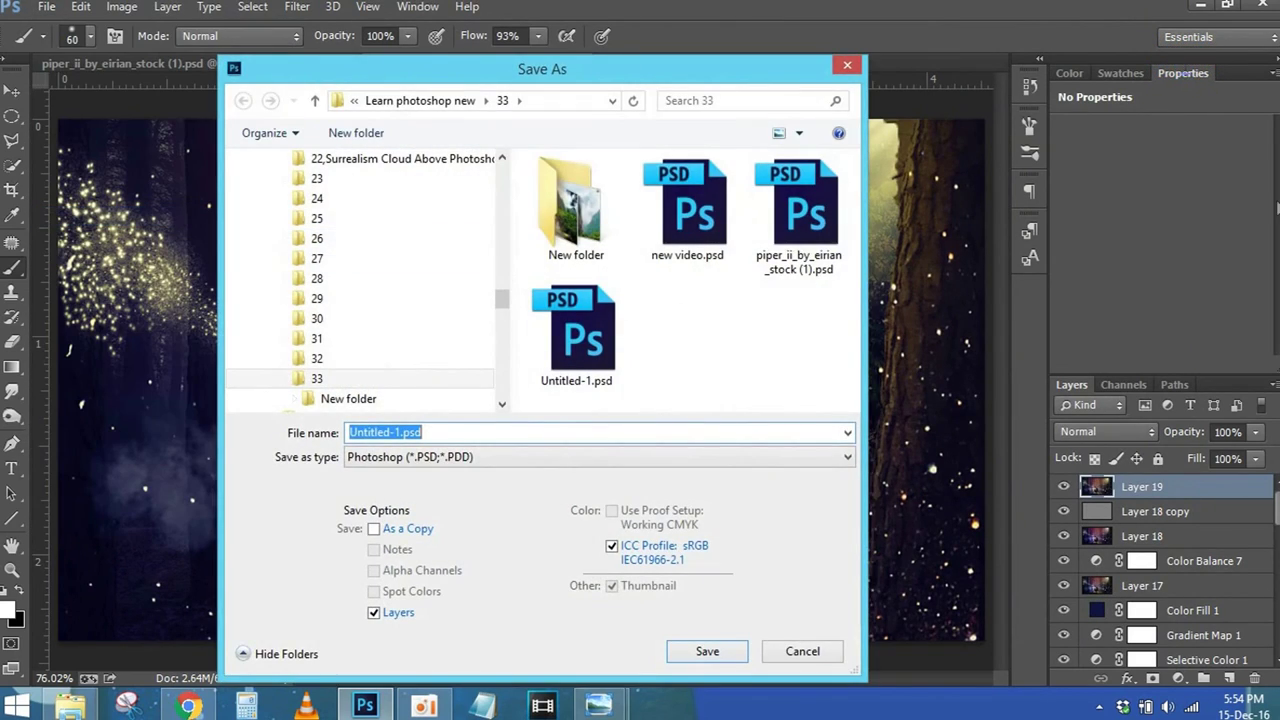